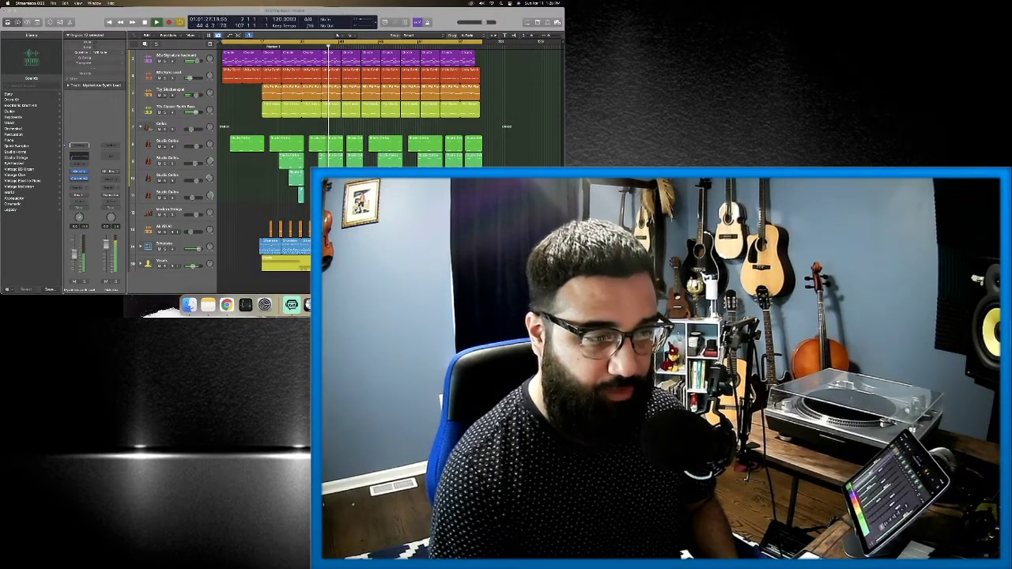
pyautogui.click(292, 305)
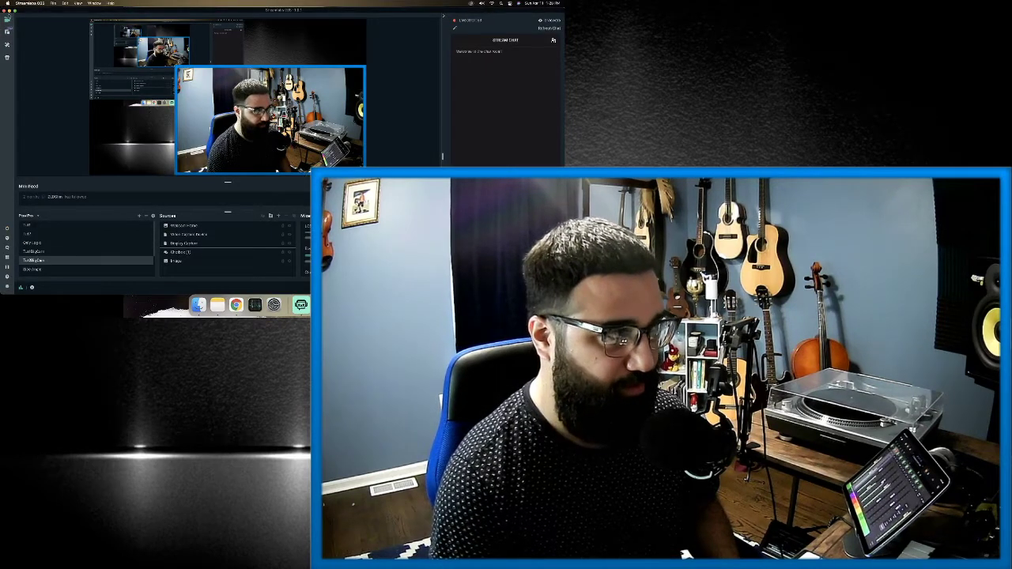
pyautogui.click(9, 10)
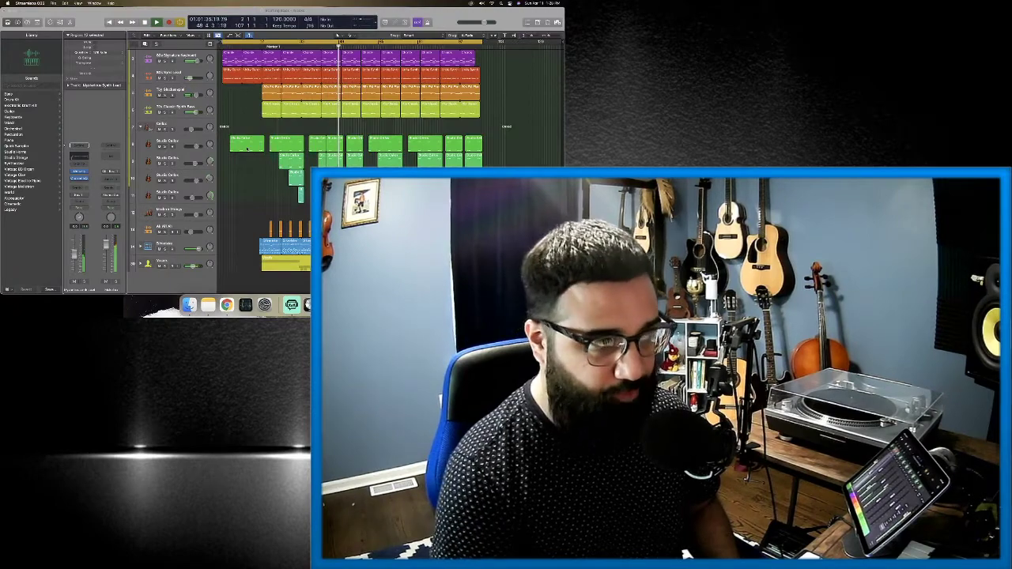
pyautogui.click(257, 187)
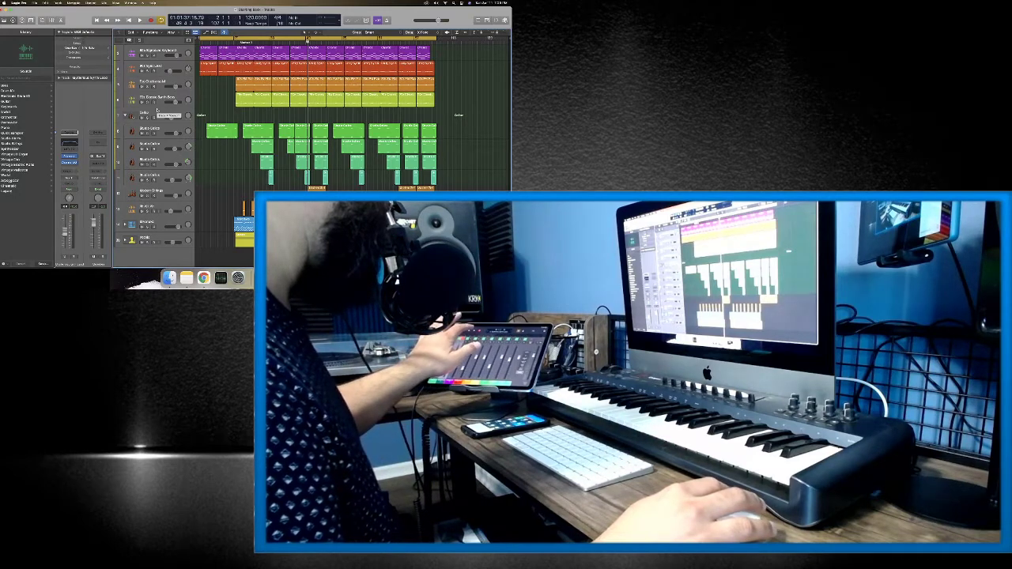
# Play the arrangement twice to listen to short sections of the song, stopping playback each time.
pyautogui.press('space')
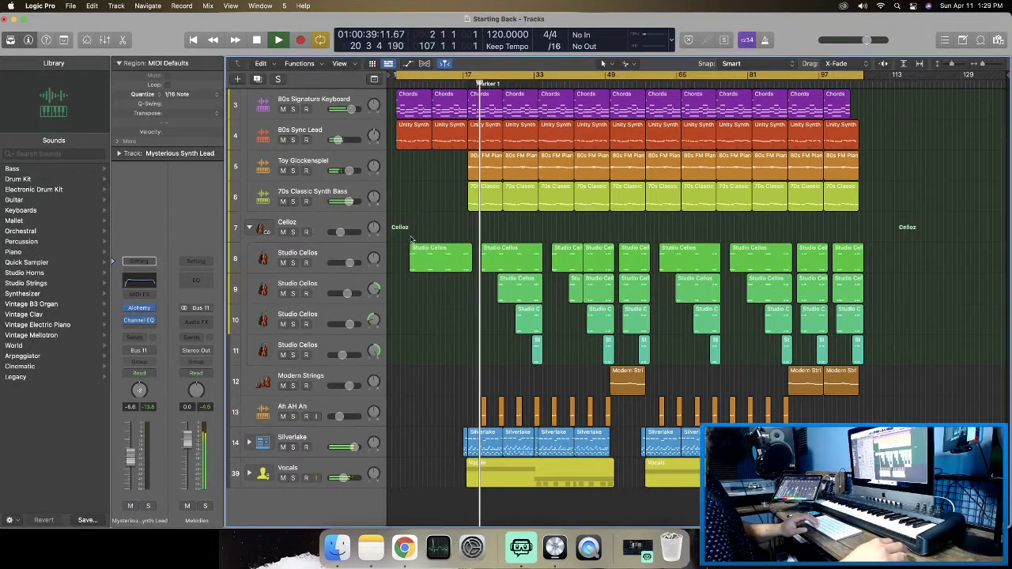
pyautogui.scroll(-1, 399, 229)
pyautogui.scroll(1, 405, 234)
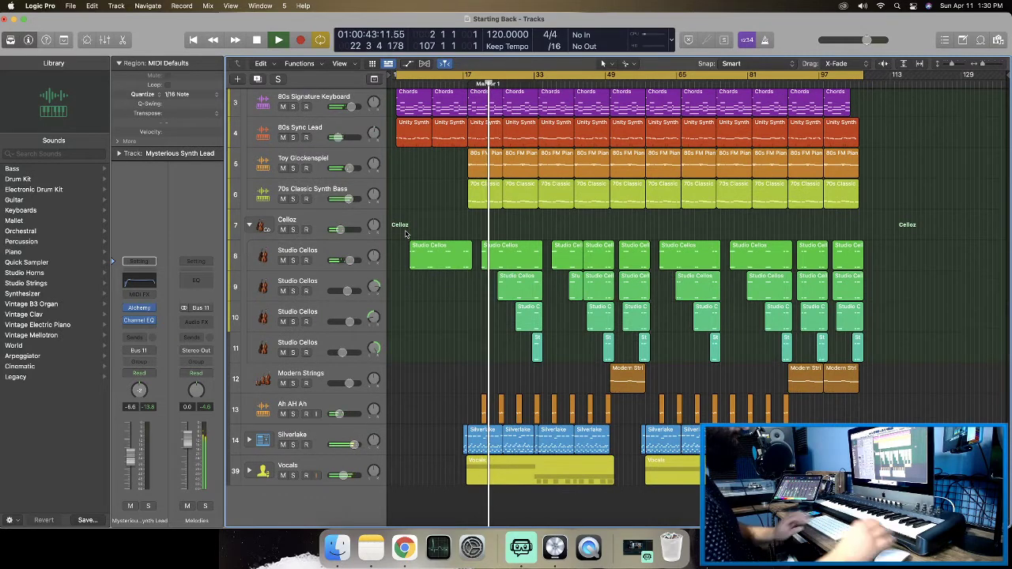
pyautogui.press('space')
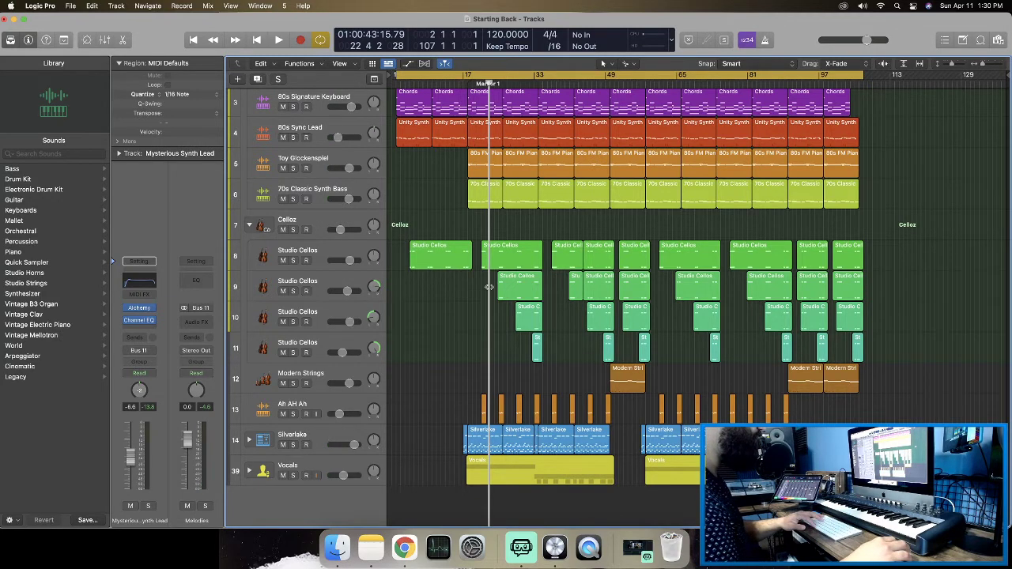
pyautogui.scroll(-1, 490, 287)
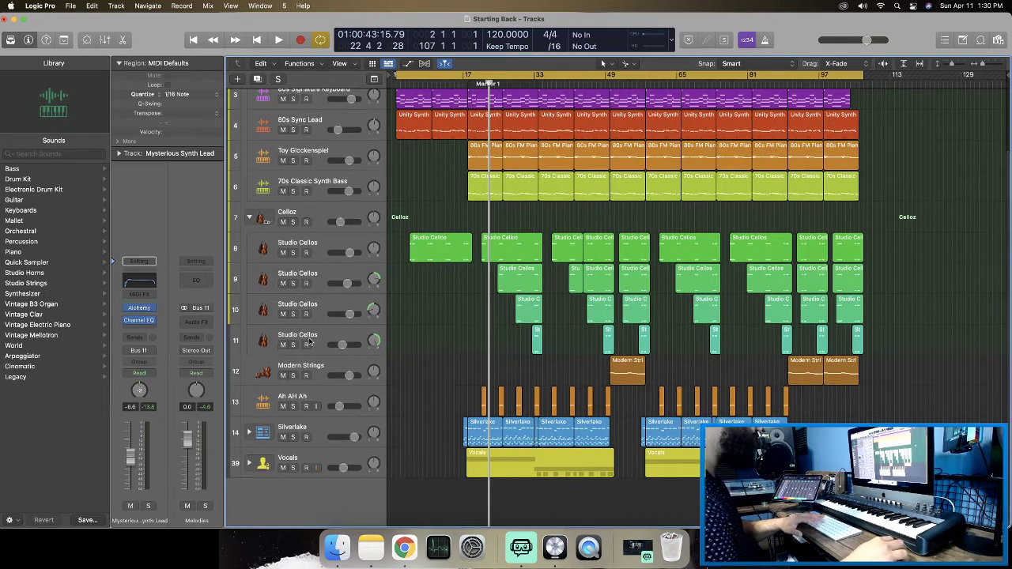
pyautogui.press('space')
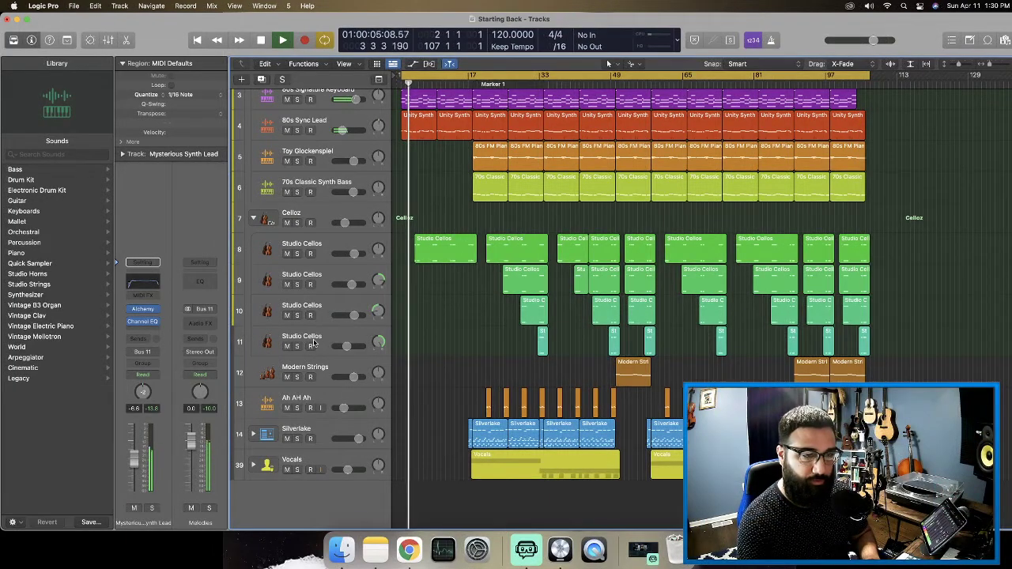
pyautogui.press('space')
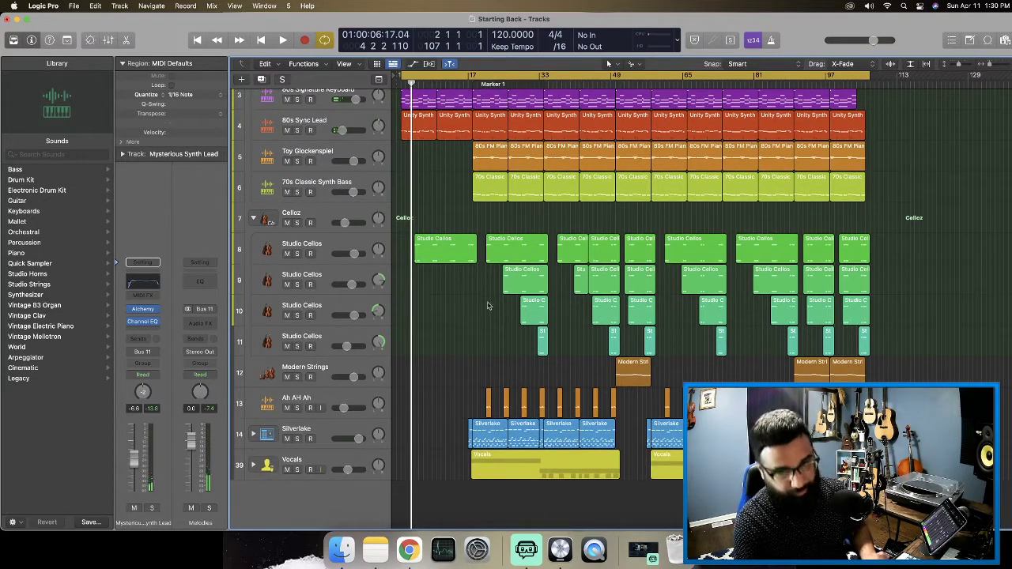
# Turn off the cycle range, move the Silverlake drum track to the top of the track list and select it.
pyautogui.scroll(1, 609, 263)
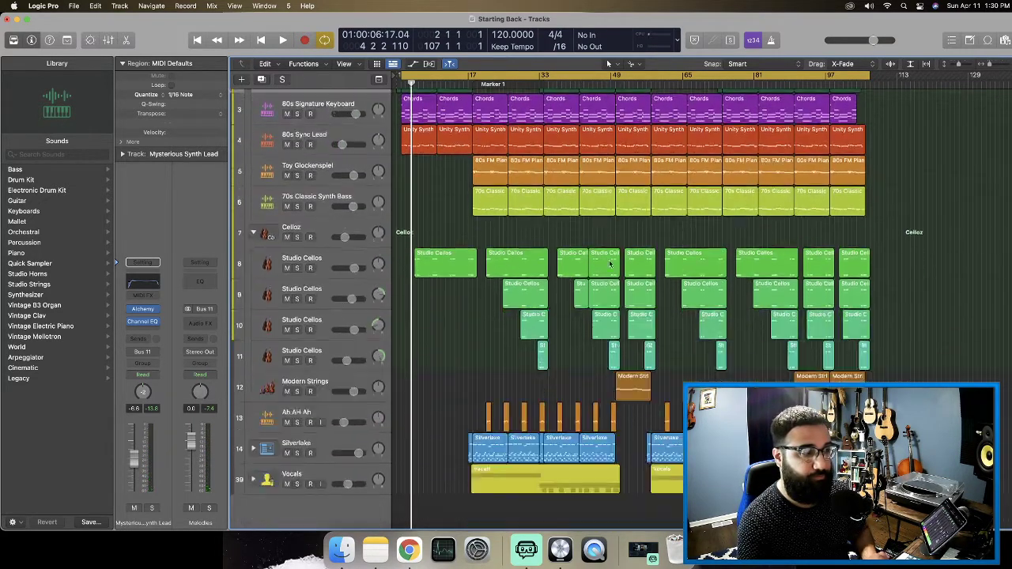
pyautogui.scroll(-3, 609, 263)
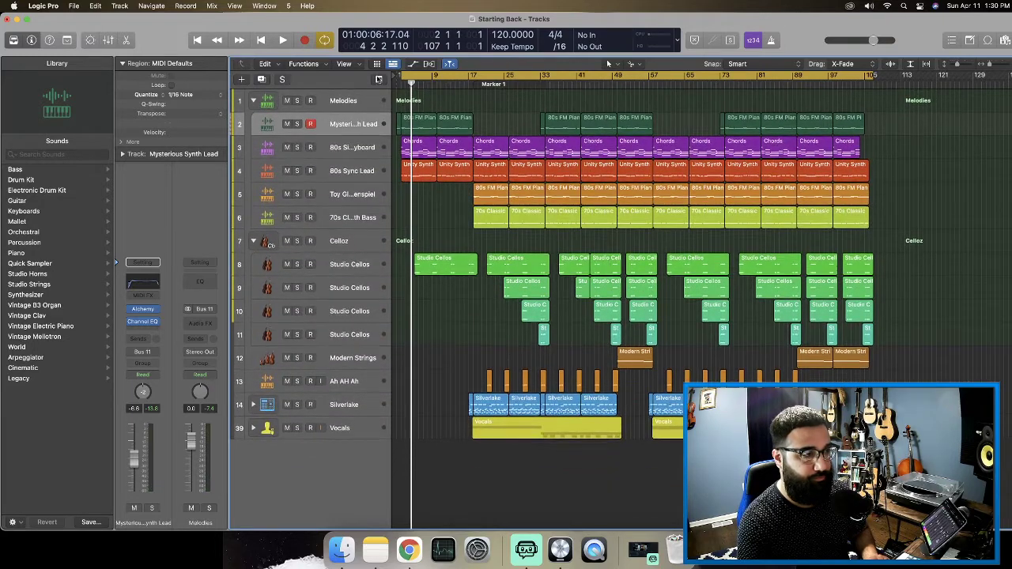
pyautogui.click(427, 74)
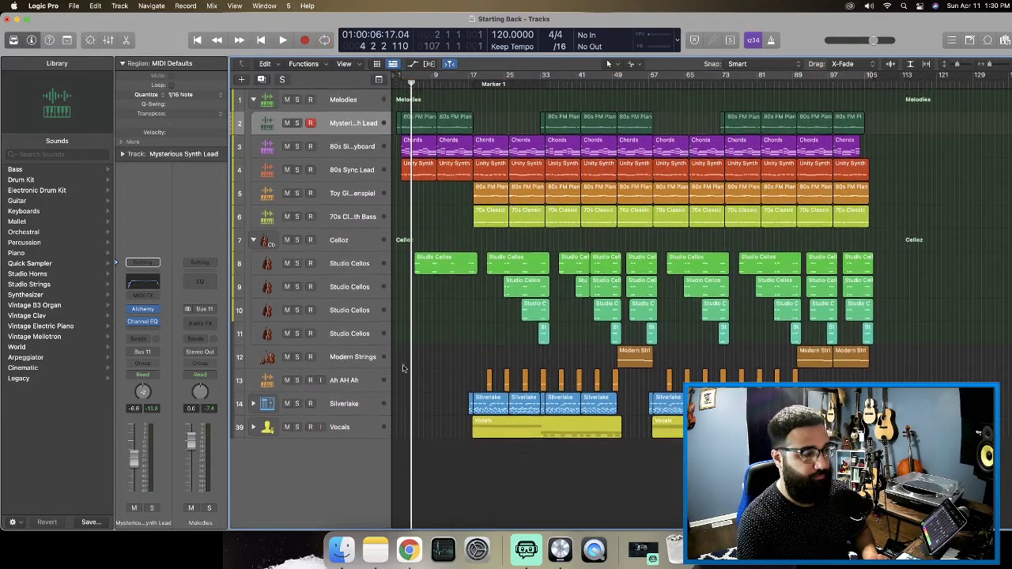
pyautogui.moveTo(283, 402); pyautogui.dragTo(308, 97)
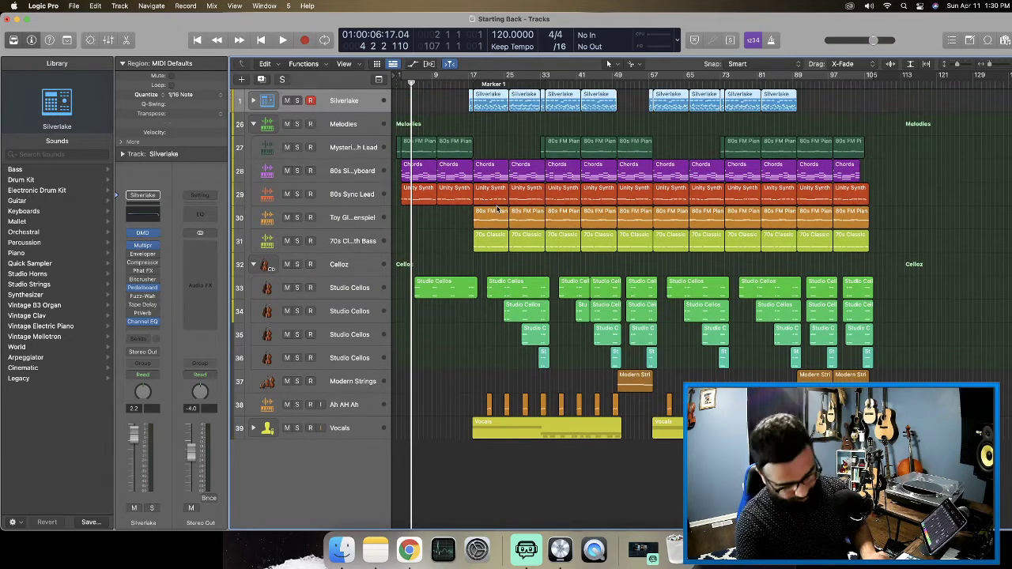
pyautogui.click(342, 407)
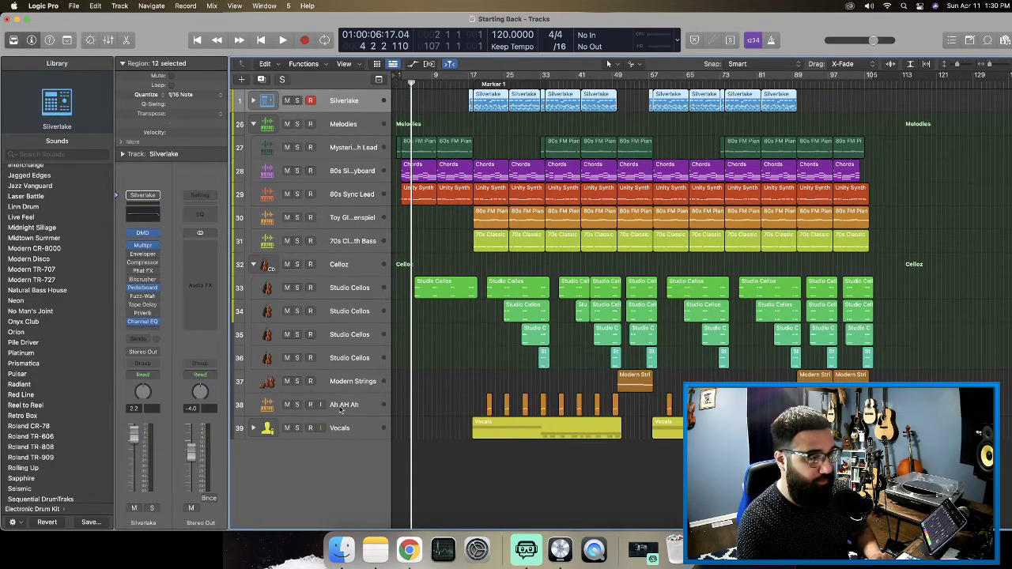
pyautogui.click(341, 408)
pyautogui.click(358, 93)
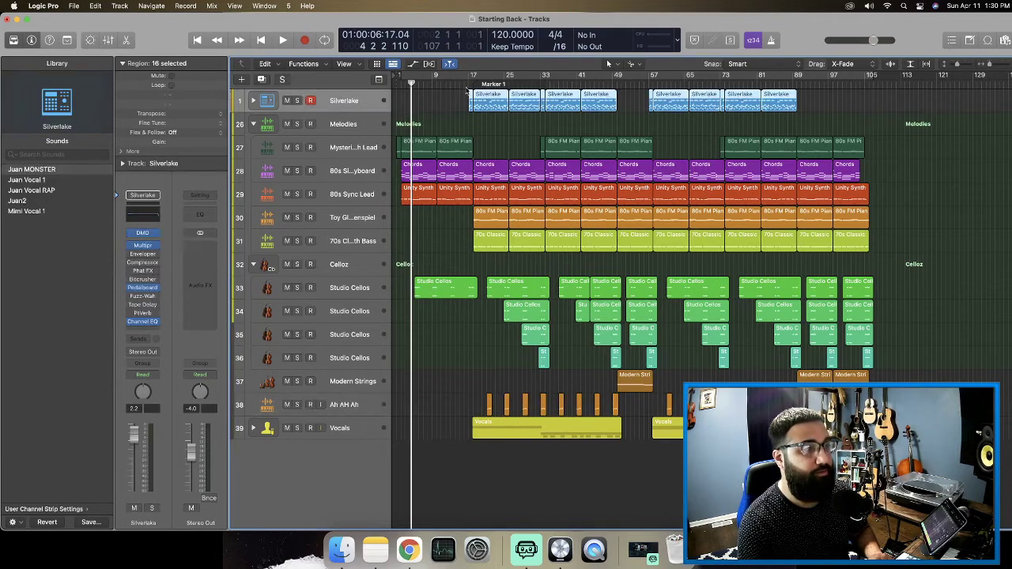
# Start playback just before bar 17 and solo the Silverlake drum track.
pyautogui.press('super+Down')
pyautogui.press('super+Down')
pyautogui.press('super+Down')
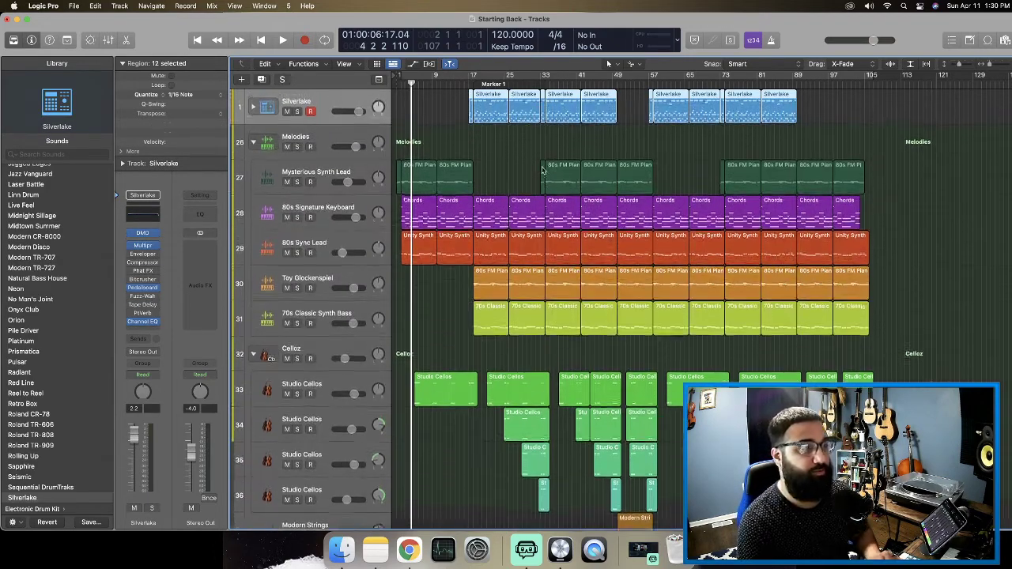
pyautogui.press('super+Down')
pyautogui.press('super+Right')
pyautogui.press('super+Right')
pyautogui.press('super+Right')
pyautogui.press('super+Right')
pyautogui.press('super+Left')
pyautogui.hscroll(1, 500, 152)
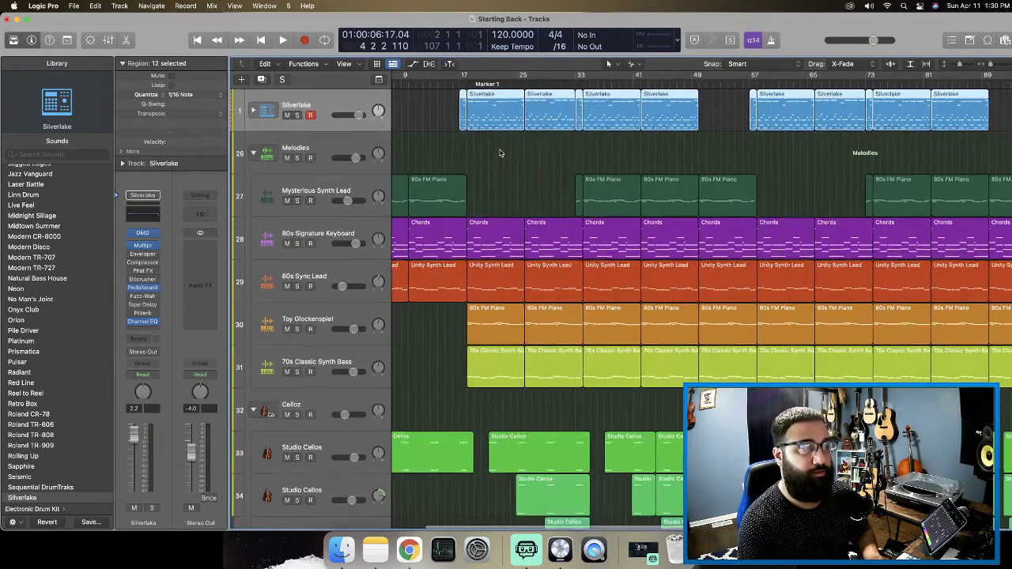
pyautogui.click(452, 84)
pyautogui.press('space')
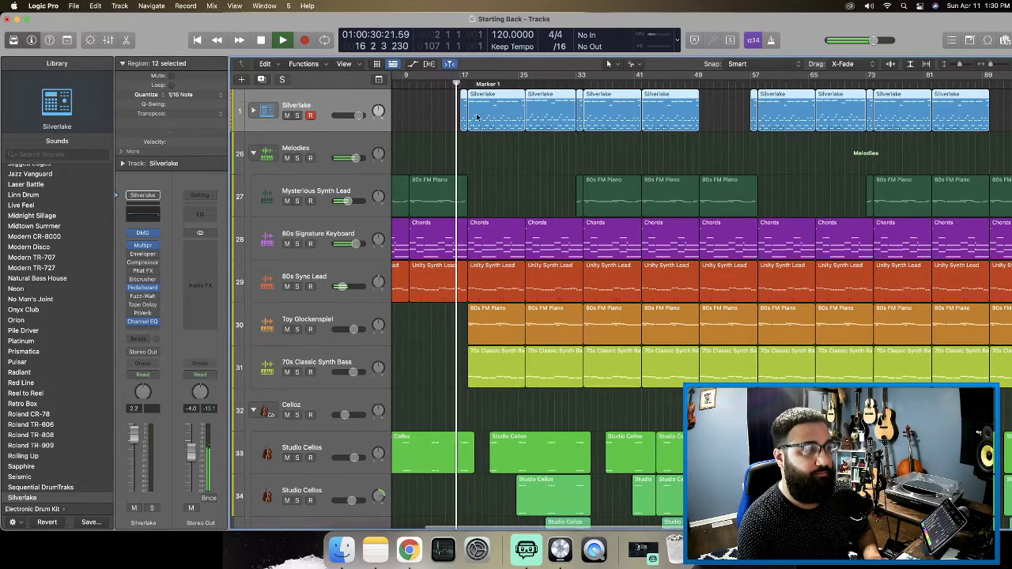
pyautogui.press('s')
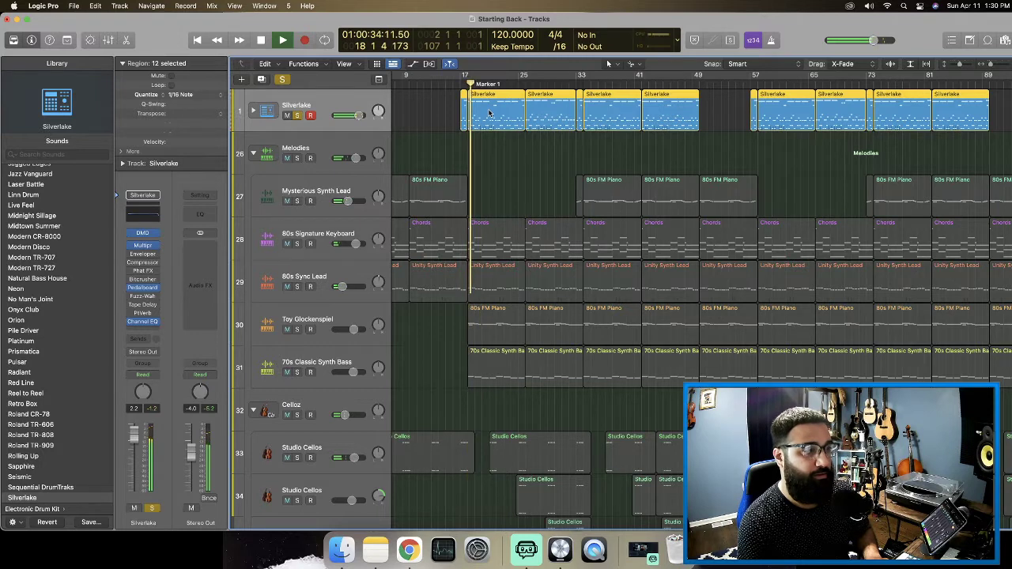
# Open the Silverlake regions in the Piano Roll and enlarge the editor to examine the drum notes.
pyautogui.press('p')
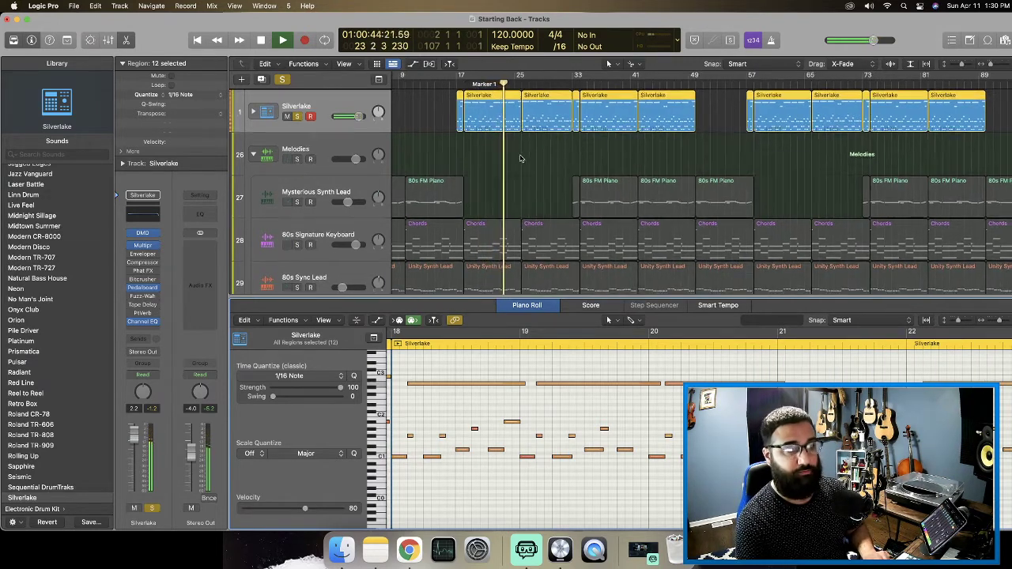
pyautogui.scroll(-15, 521, 159)
pyautogui.moveTo(606, 298); pyautogui.dragTo(607, 109)
pyautogui.scroll(-1, 608, 294)
pyautogui.scroll(2, 608, 294)
pyautogui.scroll(-2, 608, 294)
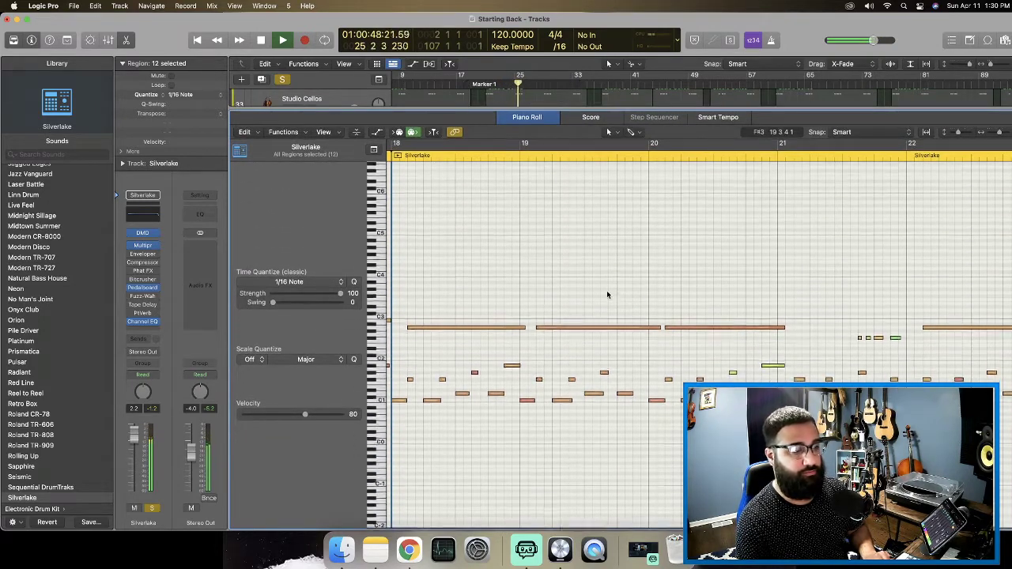
pyautogui.scroll(1, 606, 294)
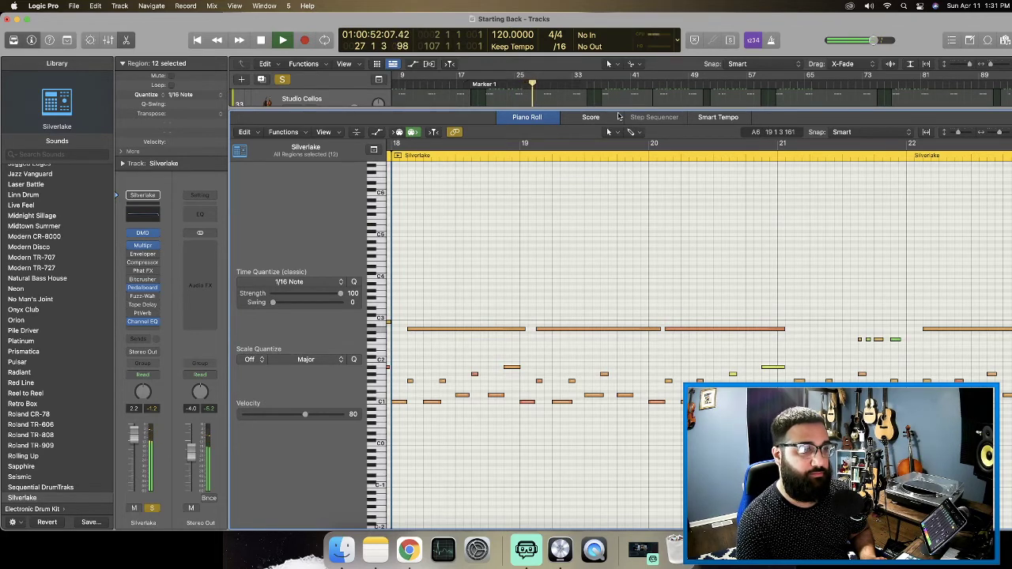
# Shrink the editor area with the Piano Roll showing, stop playback and bring the Silverlake track back into view.
pyautogui.press('n')
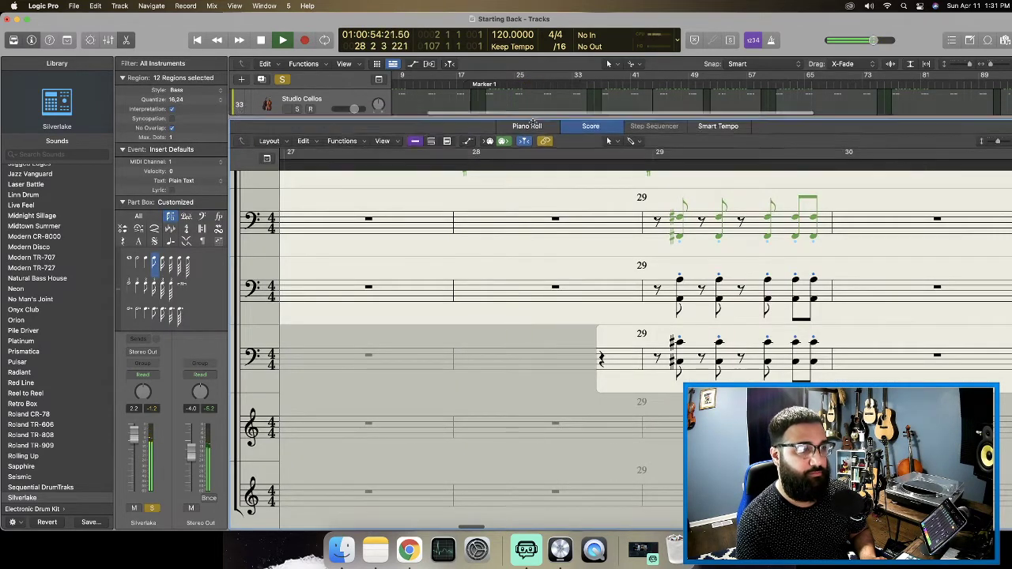
pyautogui.moveTo(532, 113); pyautogui.dragTo(558, 298)
pyautogui.click(552, 352)
pyautogui.scroll(10, 474, 158)
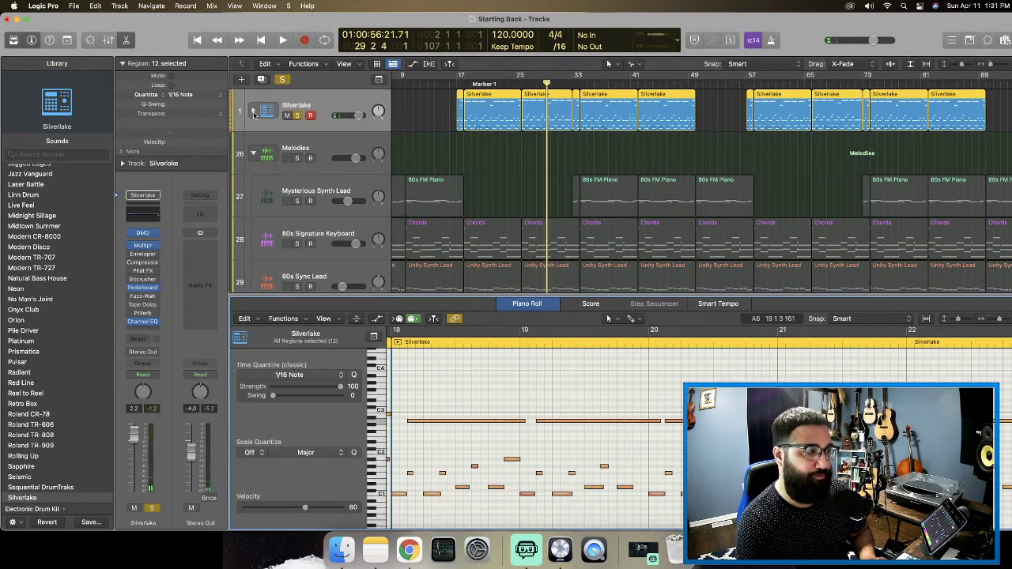
# Separate the selected Silverlake regions by note pitch and expand the Silverlake track stack.
pyautogui.rightClick(492, 106)
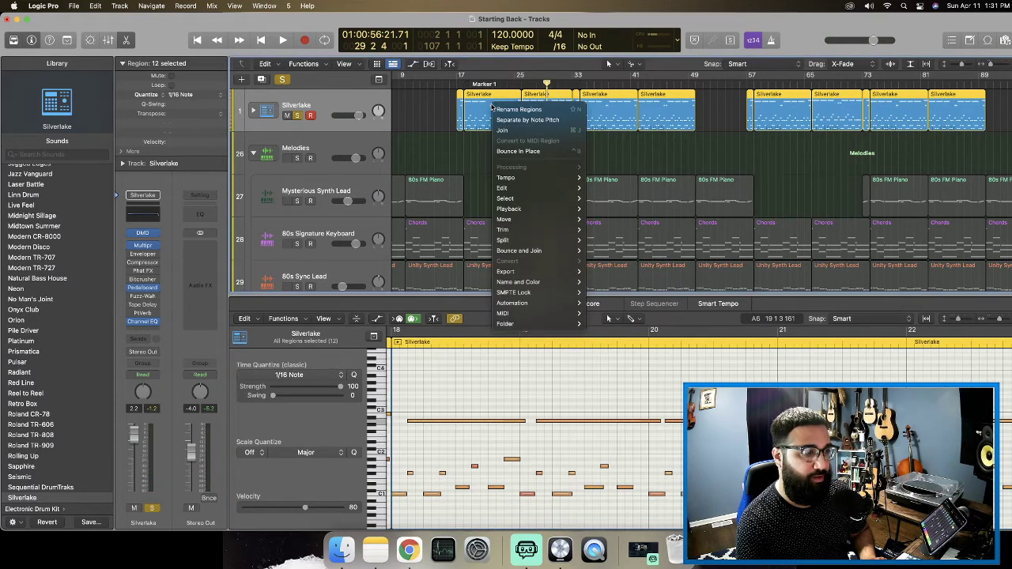
pyautogui.click(510, 120)
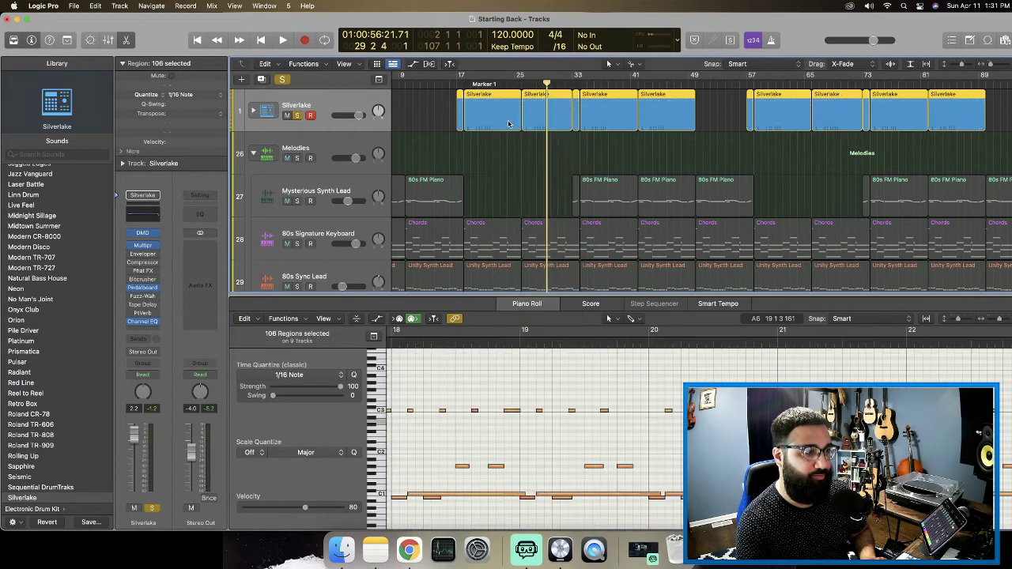
pyautogui.click(253, 111)
# Move the Snare 1 track directly below Kick 1 in the Silverlake stack and close the editor area.
pyautogui.scroll(-2, 323, 188)
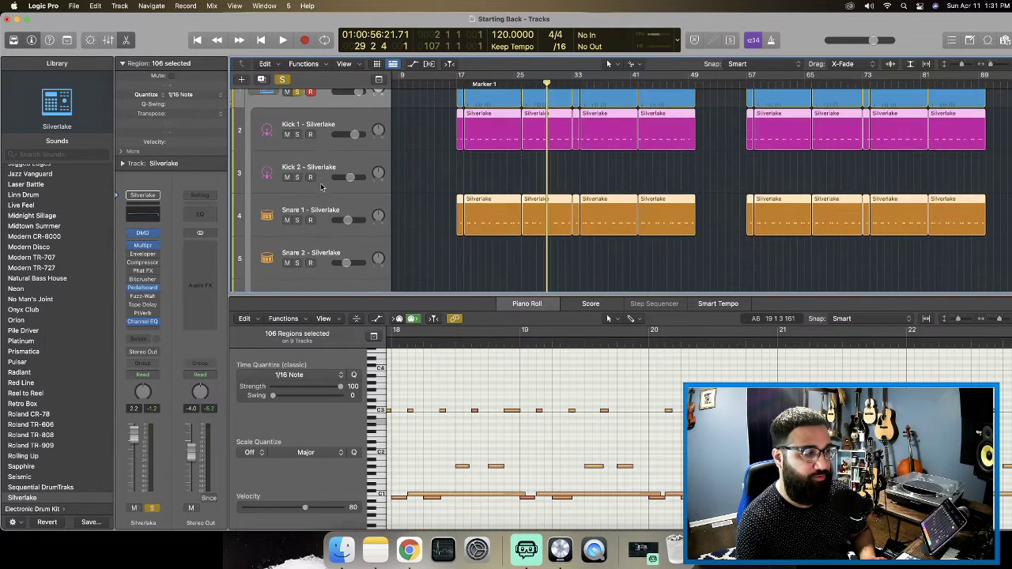
pyautogui.moveTo(297, 215); pyautogui.dragTo(300, 162)
pyautogui.scroll(-2, 375, 202)
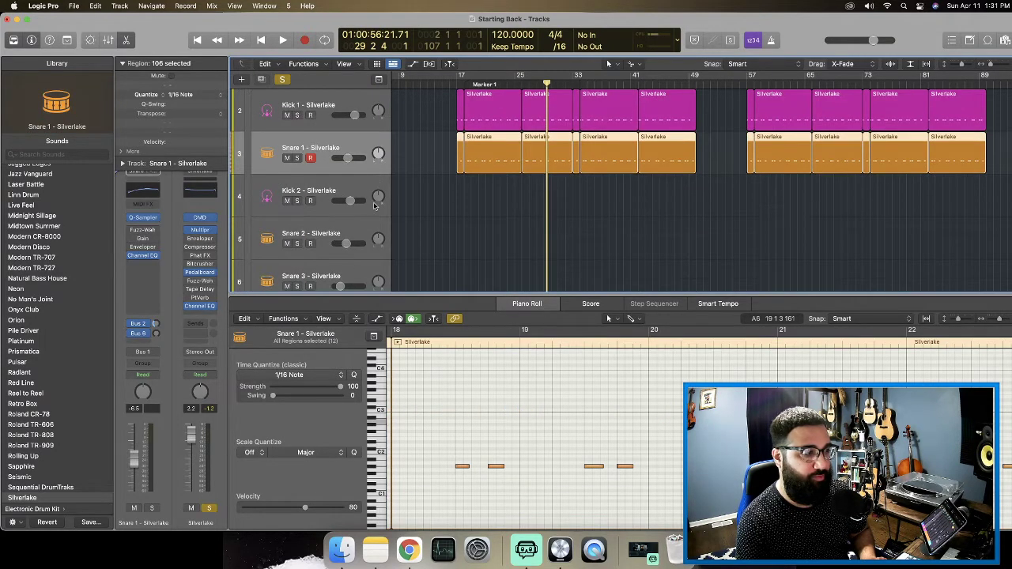
pyautogui.scroll(-5, 323, 231)
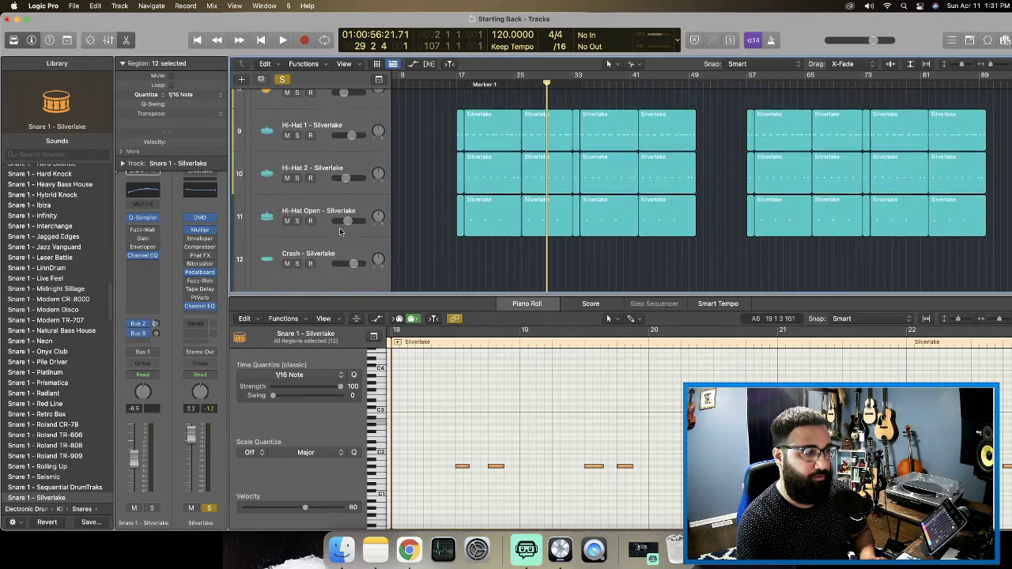
pyautogui.click(128, 41)
# Move the Hi-Hat 1 track up the Silverlake stack so it sits directly below Snare 1.
pyautogui.scroll(3, 323, 257)
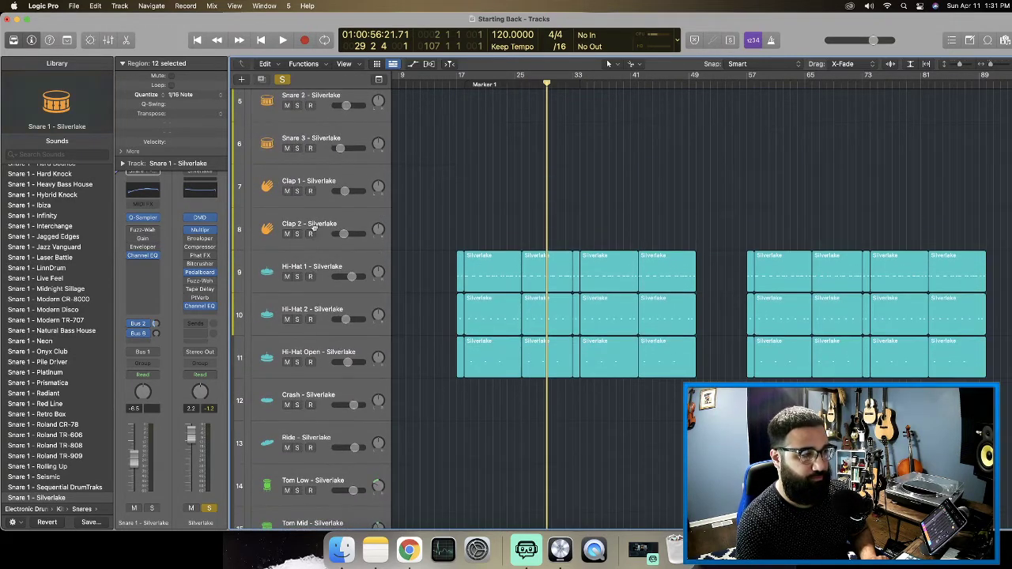
pyautogui.moveTo(314, 227); pyautogui.dragTo(323, 105)
pyautogui.scroll(5, 430, 274)
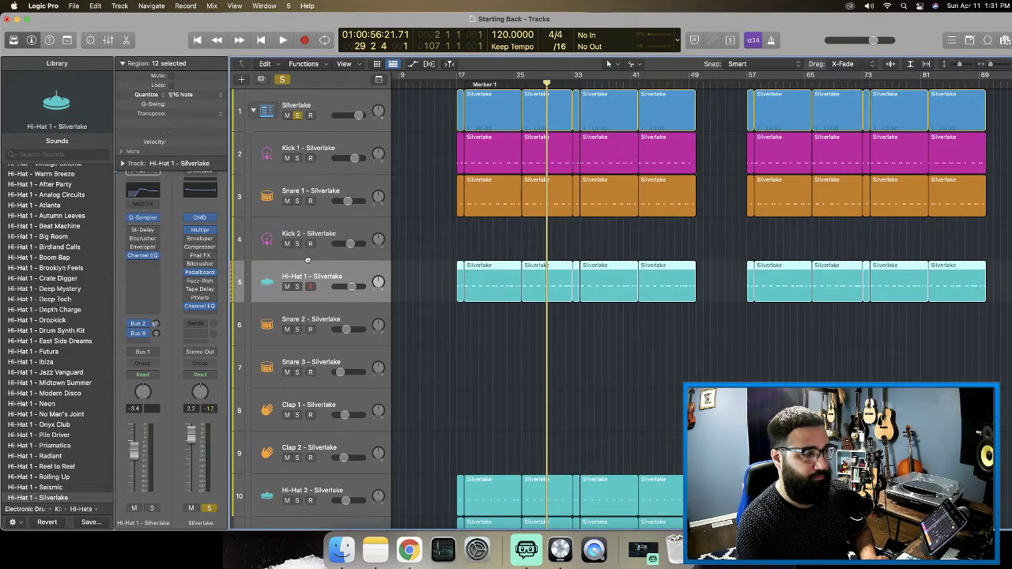
pyautogui.moveTo(308, 261); pyautogui.dragTo(336, 230)
# Move the Hi-Hat 2 and Hi-Hat Open tracks, in that order, directly below Hi-Hat 1.
pyautogui.scroll(-4, 472, 242)
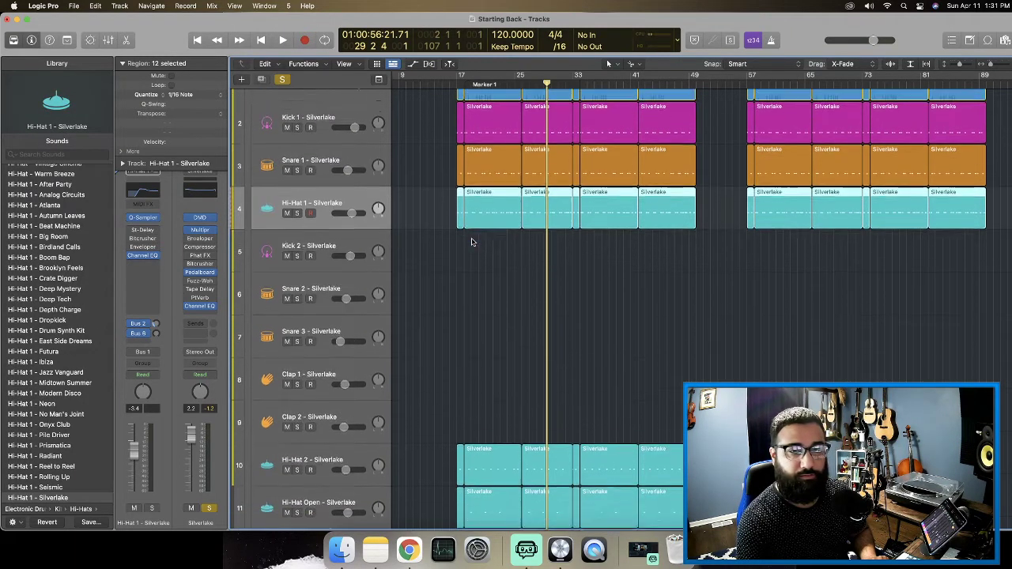
pyautogui.moveTo(304, 350); pyautogui.dragTo(313, 142)
pyautogui.moveTo(316, 393); pyautogui.dragTo(316, 186)
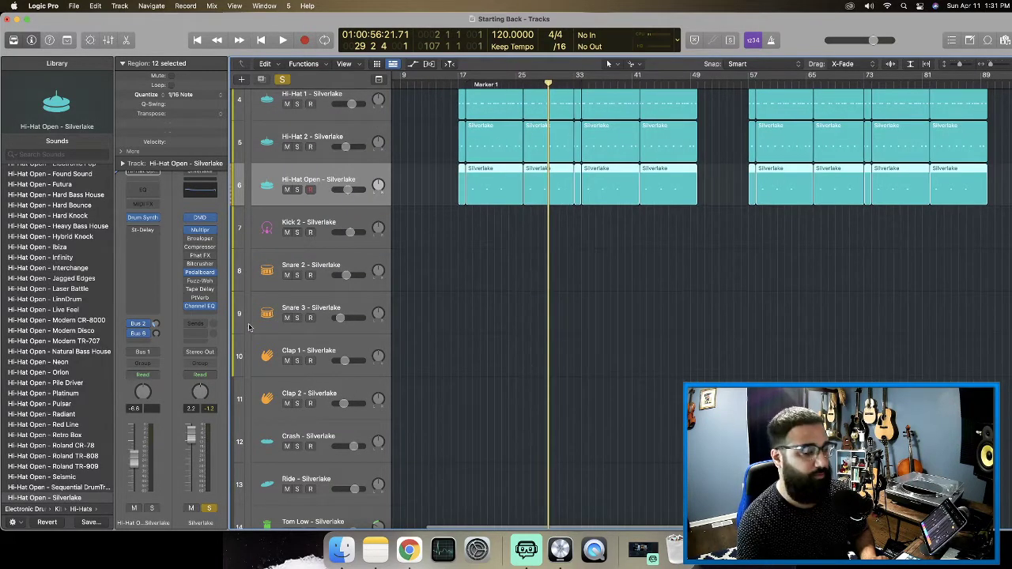
pyautogui.scroll(-1, 253, 327)
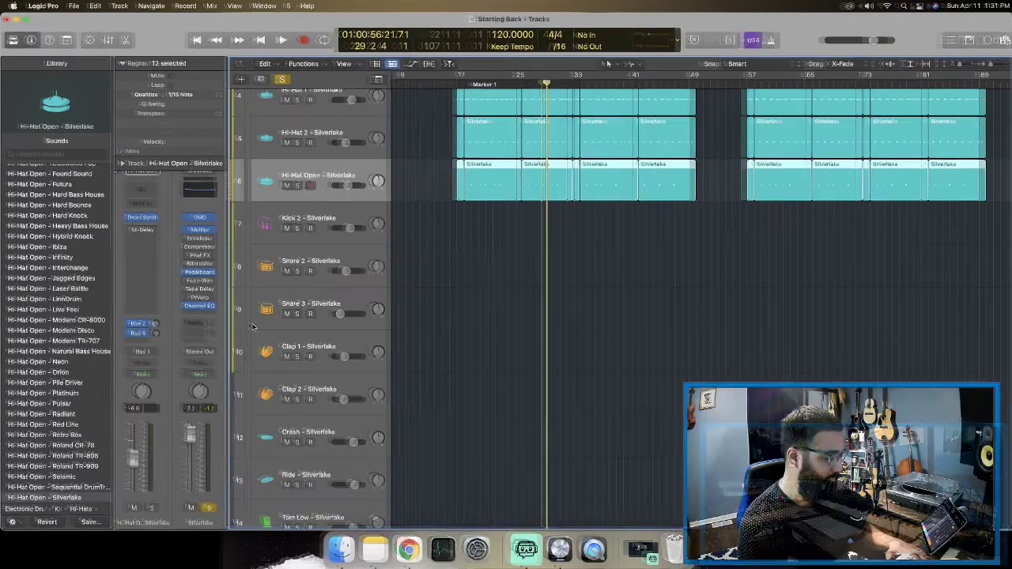
pyautogui.scroll(3, 464, 259)
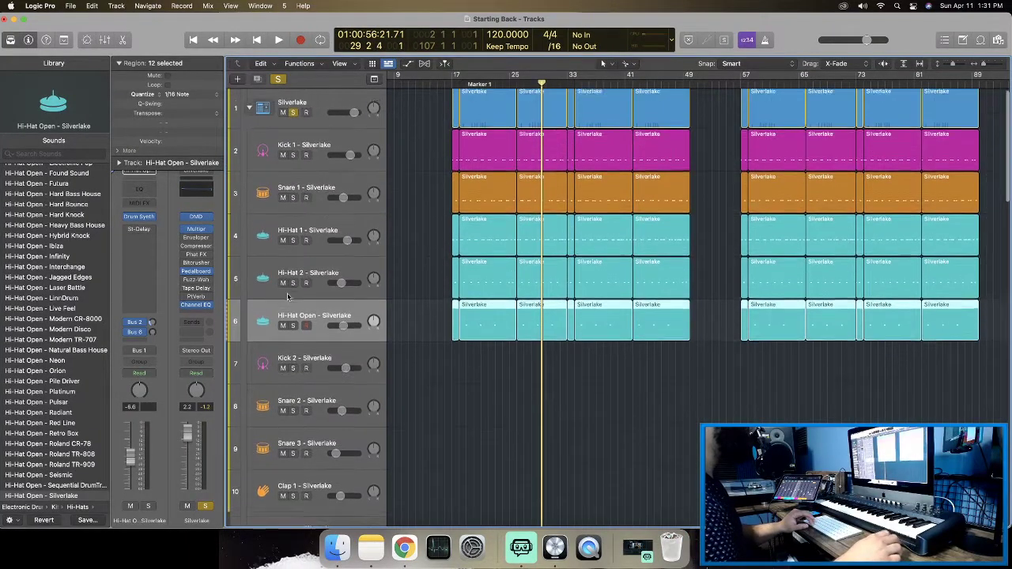
# Delete the empty Silverlake tracks from Kick 2 up to, but not including, Tom Low.
pyautogui.scroll(-2, 291, 320)
pyautogui.click(291, 326)
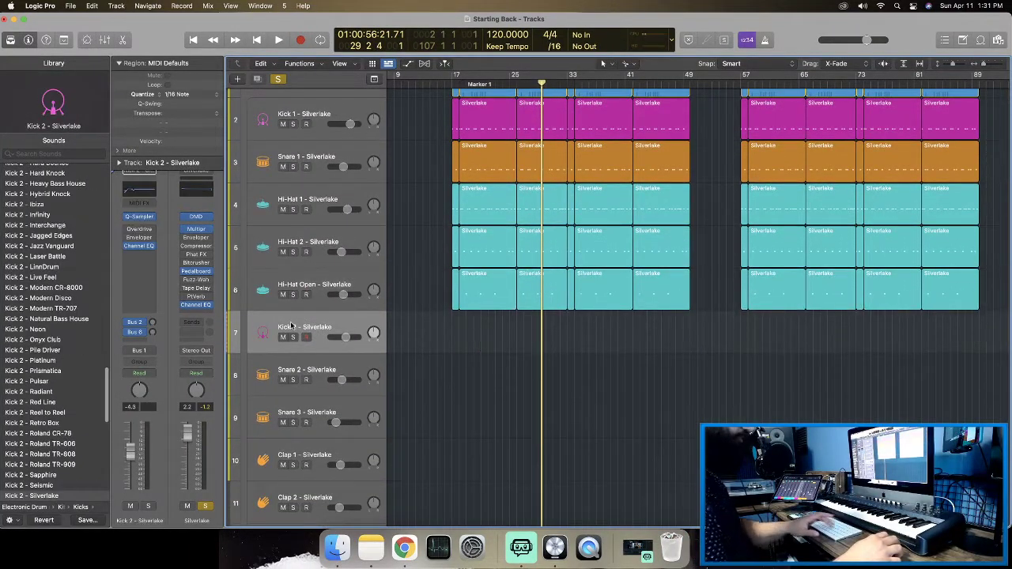
pyautogui.press('super+BackSpace')
pyautogui.press('super+BackSpace')
pyautogui.press('super+BackSpace')
pyautogui.press('super+BackSpace')
pyautogui.press('super+BackSpace')
pyautogui.press('super+BackSpace')
pyautogui.press('super+BackSpace')
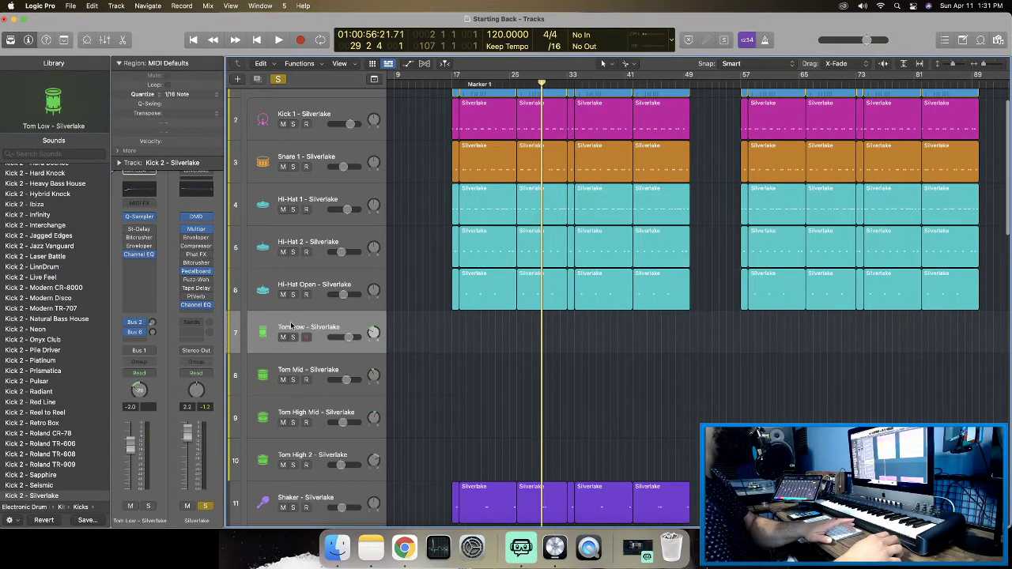
# Look over the remaining Silverlake tracks for ones that contain regions and start playback from bar 17.
pyautogui.scroll(-5, 492, 379)
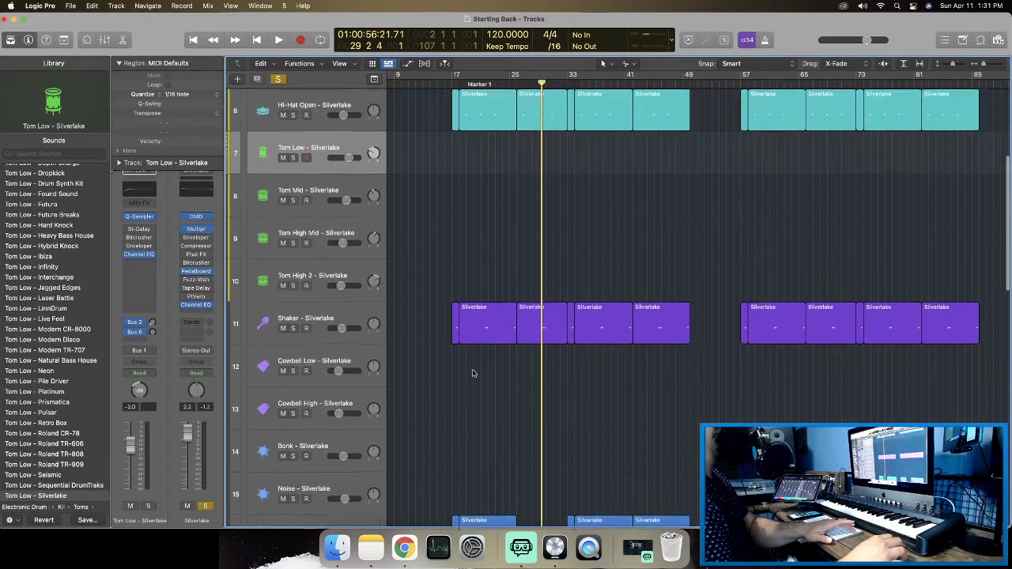
pyautogui.scroll(1, 474, 372)
pyautogui.hscroll(-2, 340, 252)
pyautogui.hscroll(1, 340, 251)
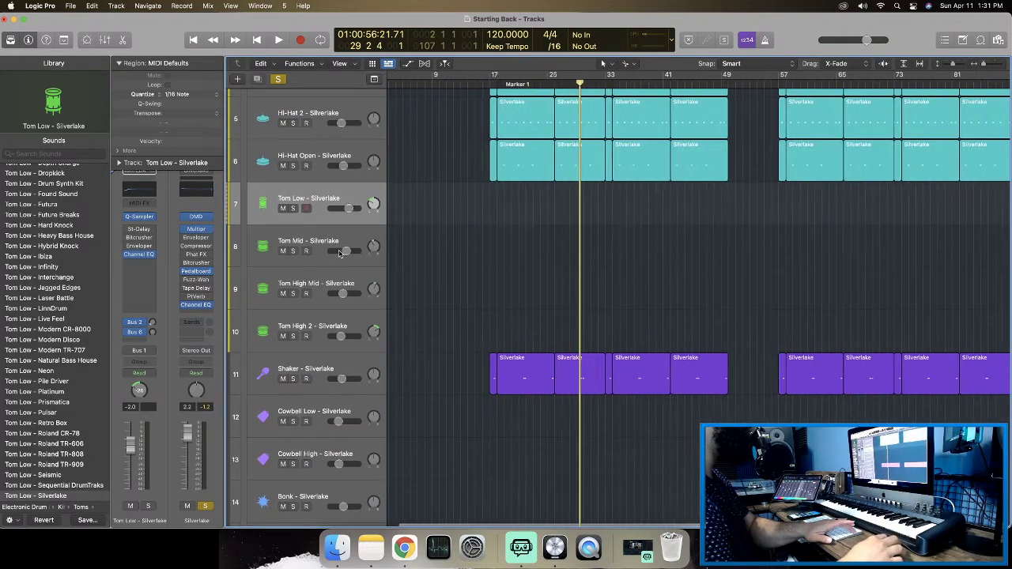
pyautogui.hscroll(-1, 339, 254)
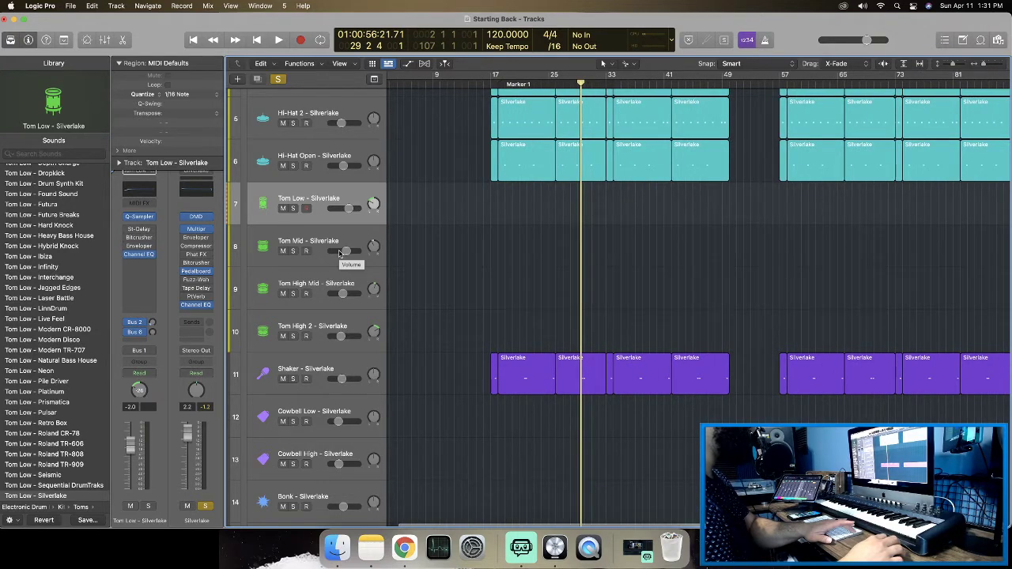
pyautogui.scroll(-10, 340, 251)
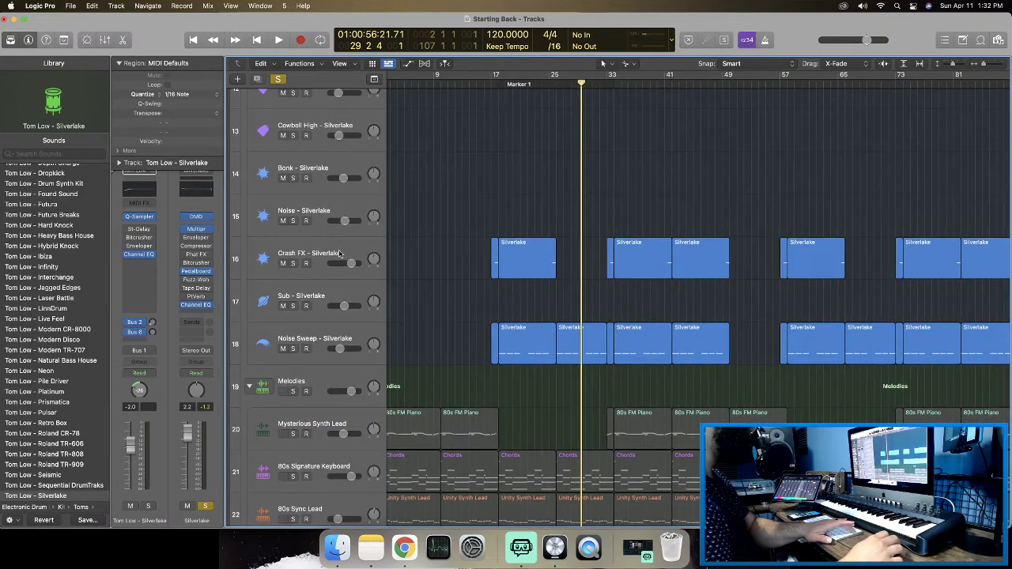
pyautogui.scroll(12, 341, 253)
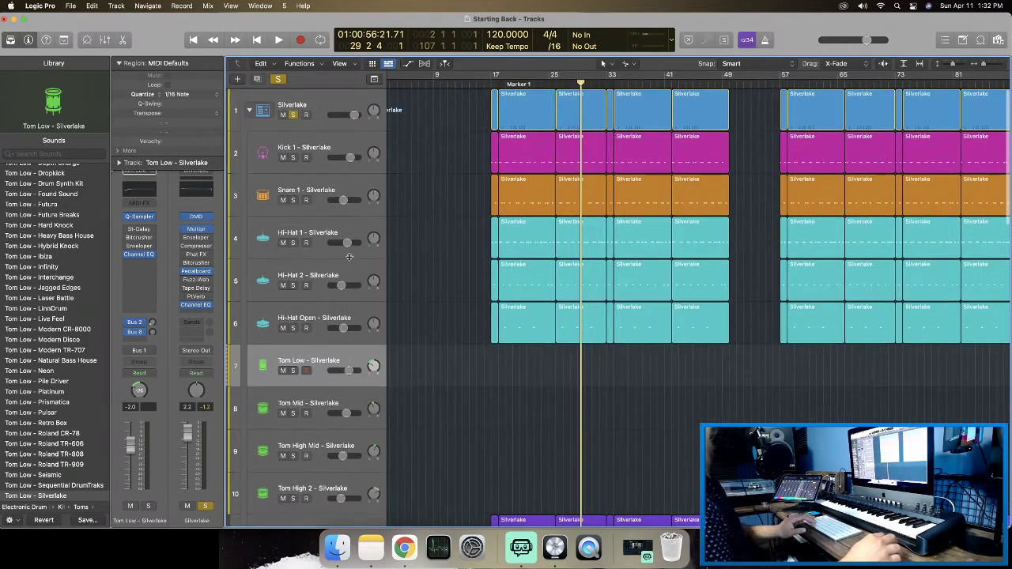
pyautogui.click(495, 80)
pyautogui.press('space')
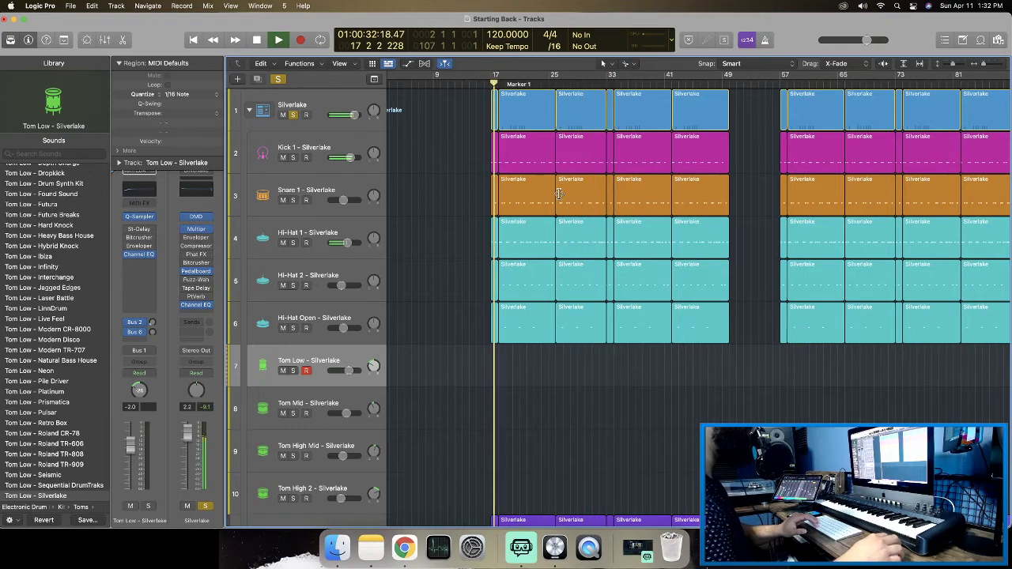
# Move the Shaker track up the Silverlake stack so it sits directly below Hi-Hat Open.
pyautogui.scroll(-20, 559, 193)
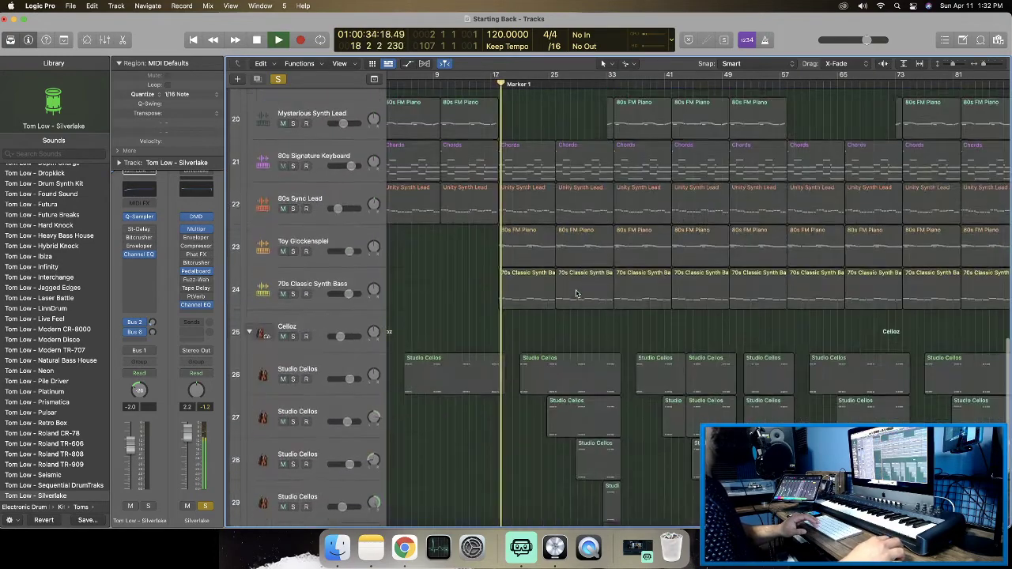
pyautogui.scroll(15, 577, 294)
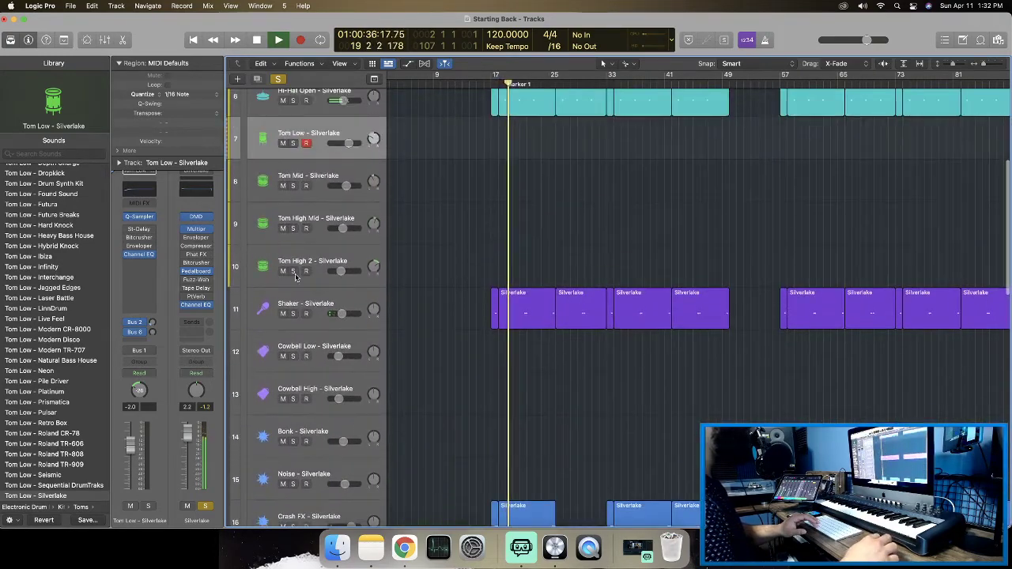
pyautogui.moveTo(340, 303); pyautogui.dragTo(343, 124)
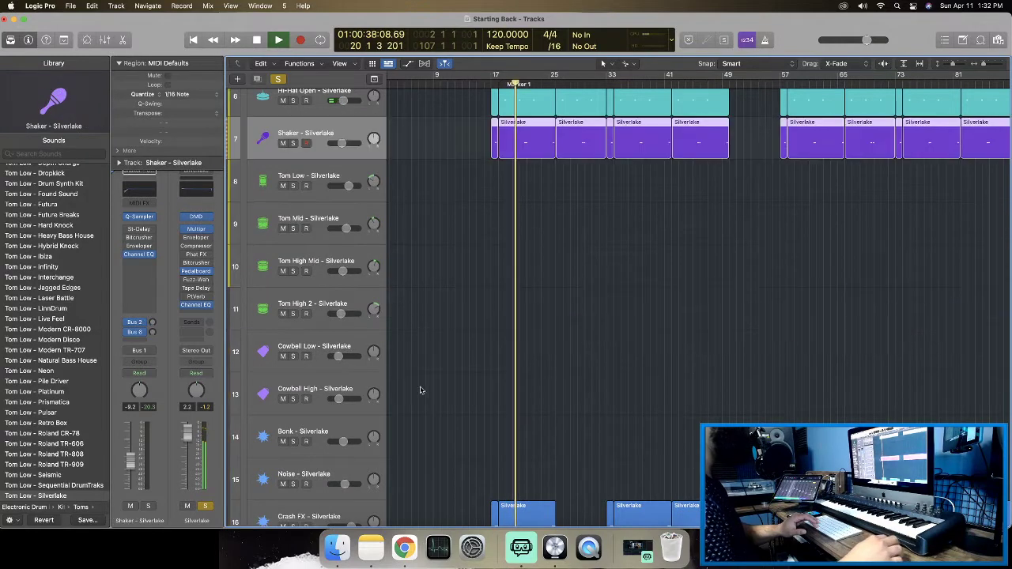
# Move the Crash FX track up the Silverlake stack so it sits directly below Shaker.
pyautogui.click(318, 477)
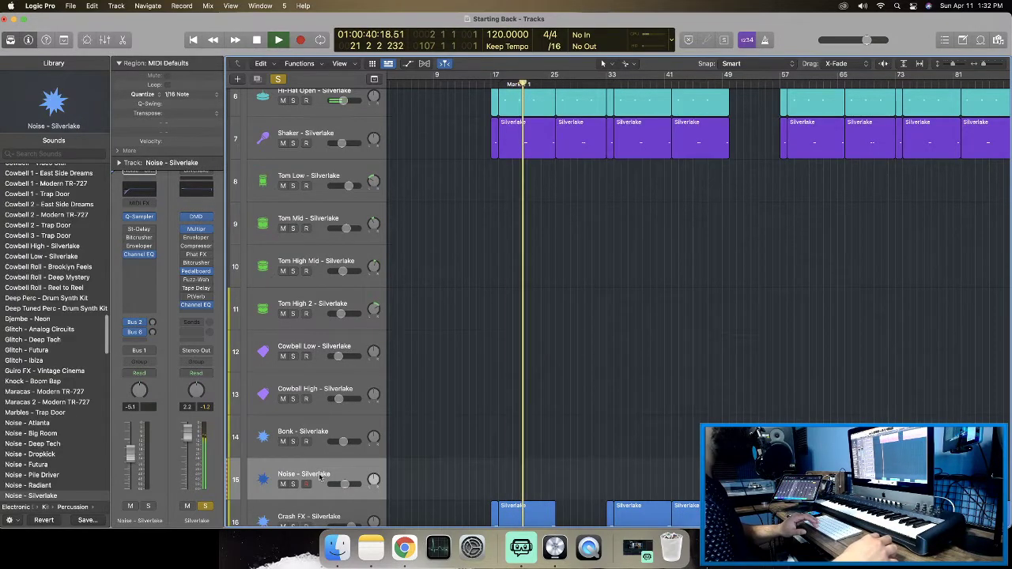
pyautogui.scroll(-2, 320, 476)
pyautogui.moveTo(309, 453); pyautogui.dragTo(343, 119)
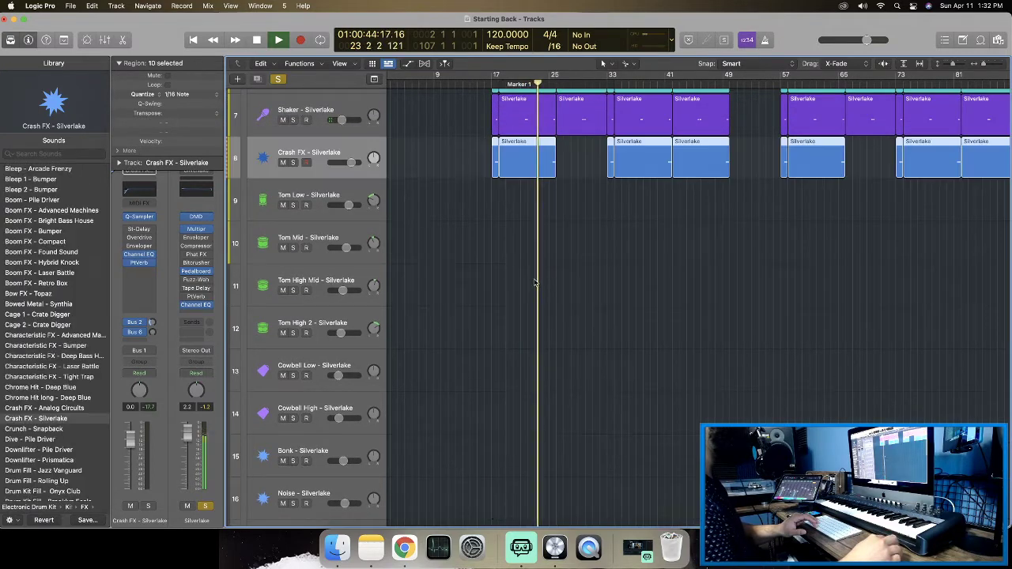
# Move the Noise Sweep track directly below Crash FX in the Silverlake stack and stop playback.
pyautogui.scroll(-5, 534, 282)
pyautogui.moveTo(304, 384); pyautogui.dragTo(312, 122)
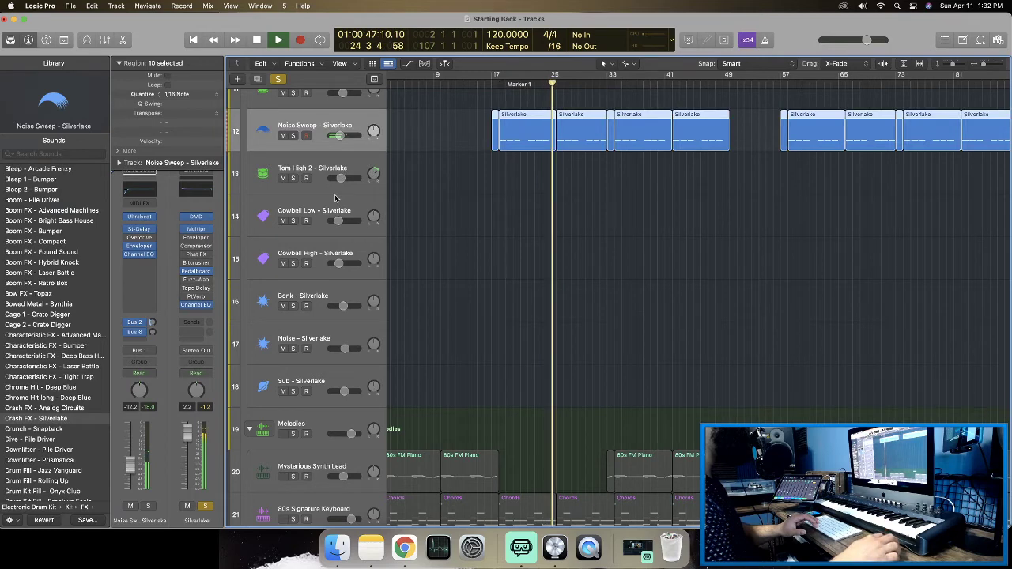
pyautogui.scroll(8, 335, 198)
pyautogui.moveTo(308, 452); pyautogui.dragTo(303, 335)
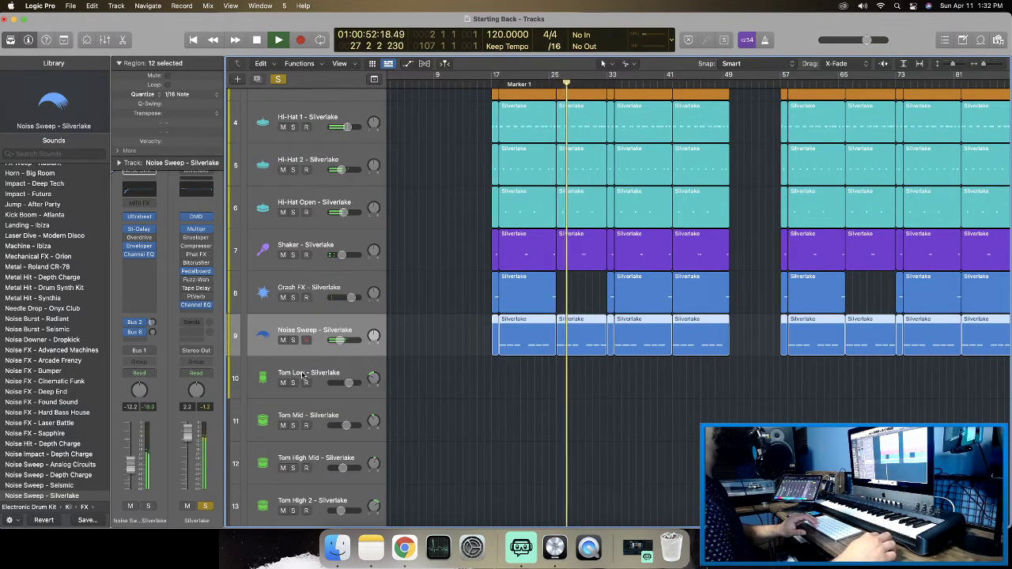
pyautogui.scroll(-3, 415, 378)
pyautogui.press('space')
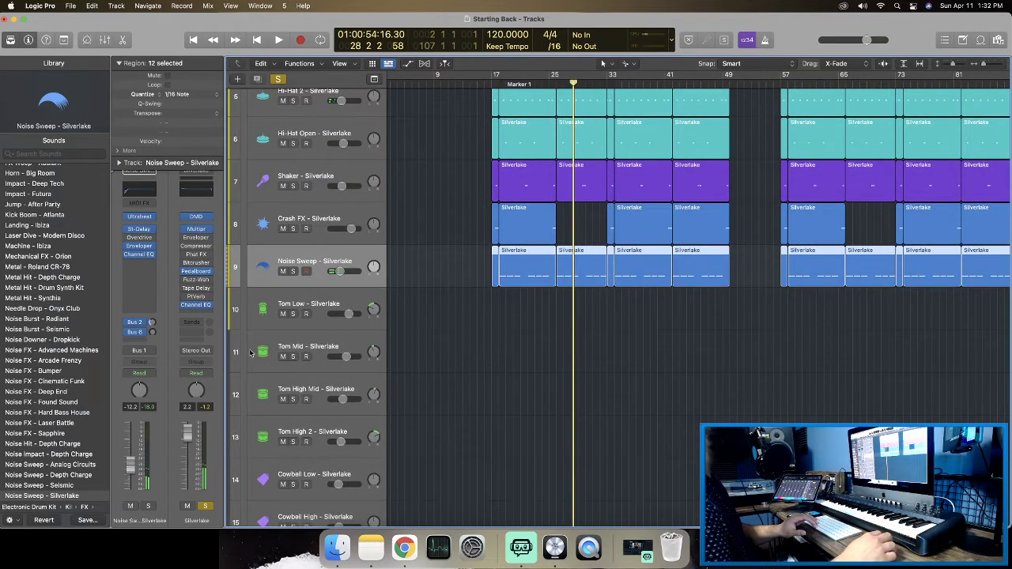
# Select the Tom Low track and adjust the zoom until all empty Silverlake tracks down to Sub fit in view.
pyautogui.click(301, 305)
pyautogui.scroll(-3, 320, 328)
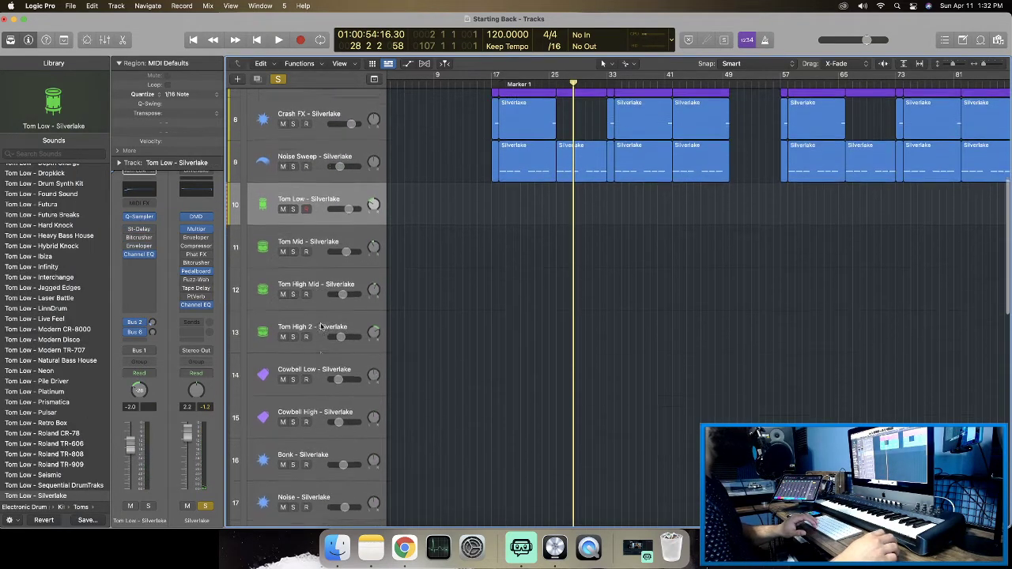
pyautogui.scroll(1, 284, 227)
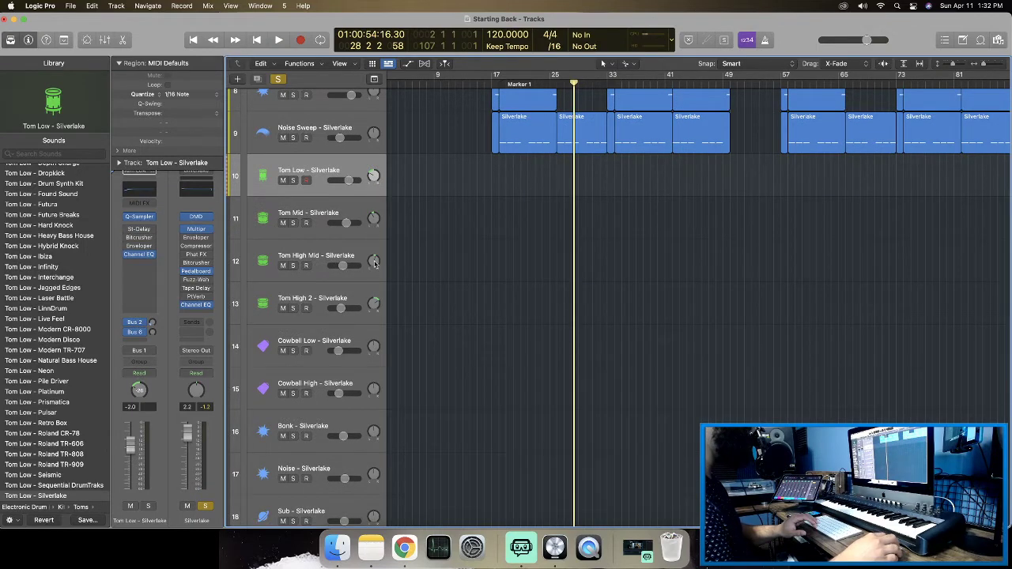
pyautogui.scroll(-3, 374, 310)
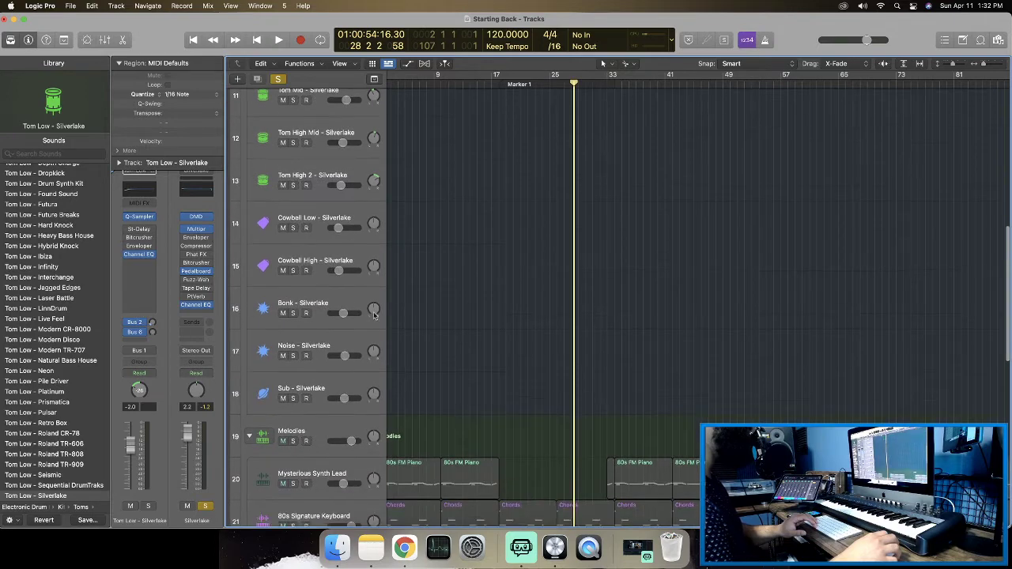
pyautogui.scroll(4, 319, 238)
pyautogui.scroll(-4, 348, 253)
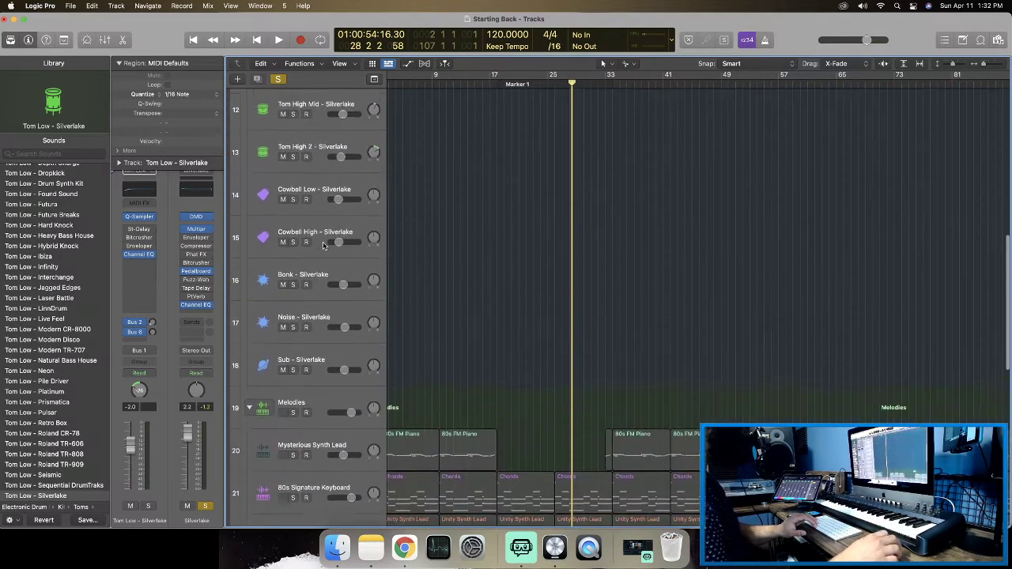
pyautogui.scroll(4, 371, 273)
pyautogui.press('super+Left')
pyautogui.press('super+Up')
pyautogui.press('super+Up')
pyautogui.press('super+Up')
pyautogui.press('super+Up')
pyautogui.press('super+Up')
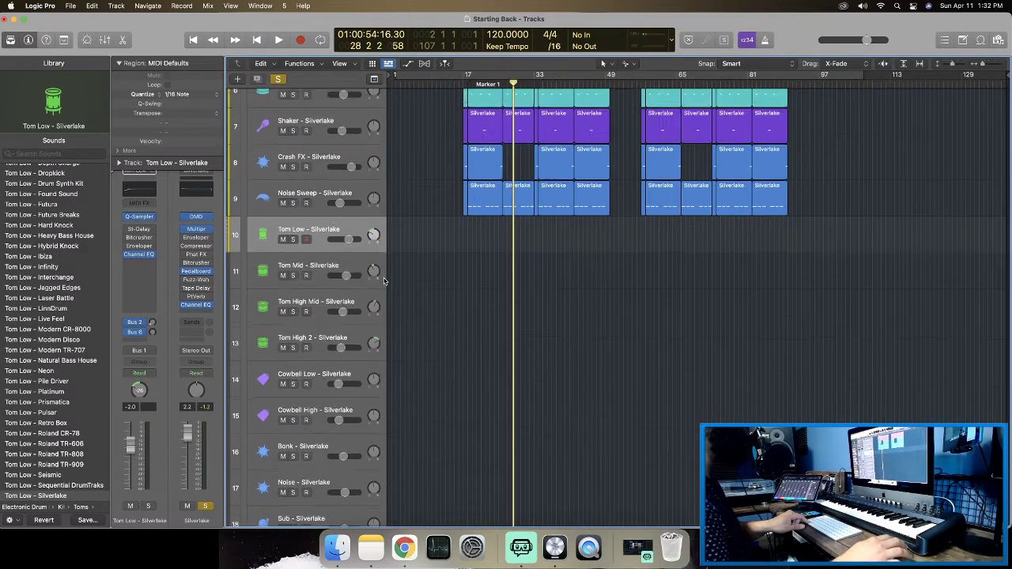
pyautogui.press('super+Up')
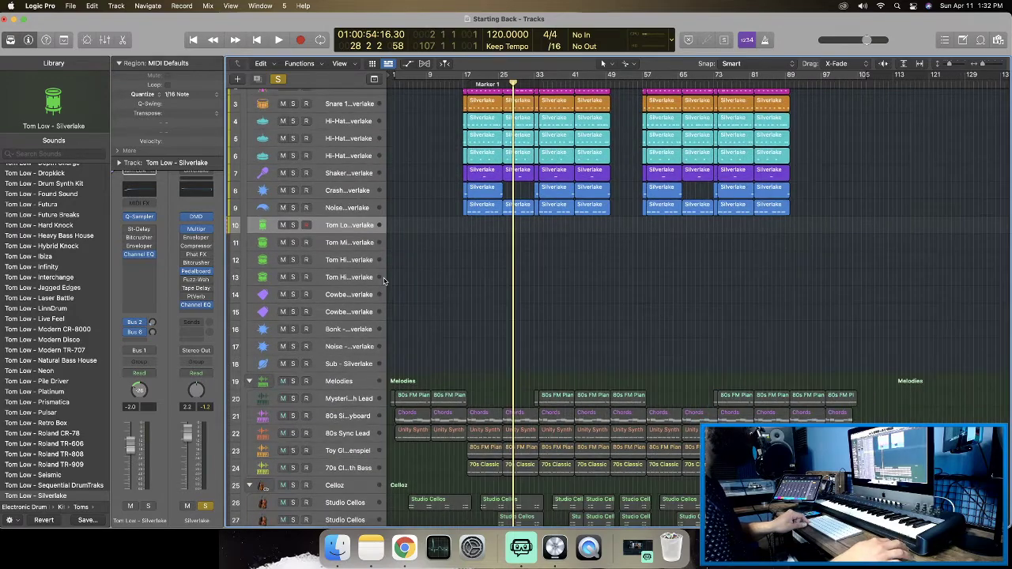
pyautogui.press('super+Up')
pyautogui.press('super+Up')
pyautogui.press('super+Right')
pyautogui.press('super+Down')
pyautogui.press('super+Down')
pyautogui.press('super+Down')
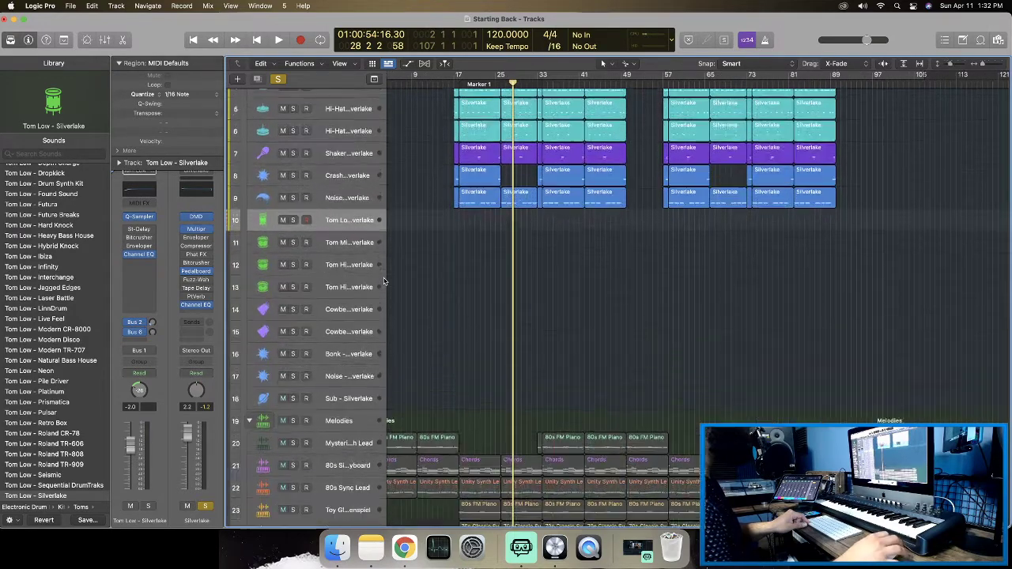
pyautogui.press('super+Right')
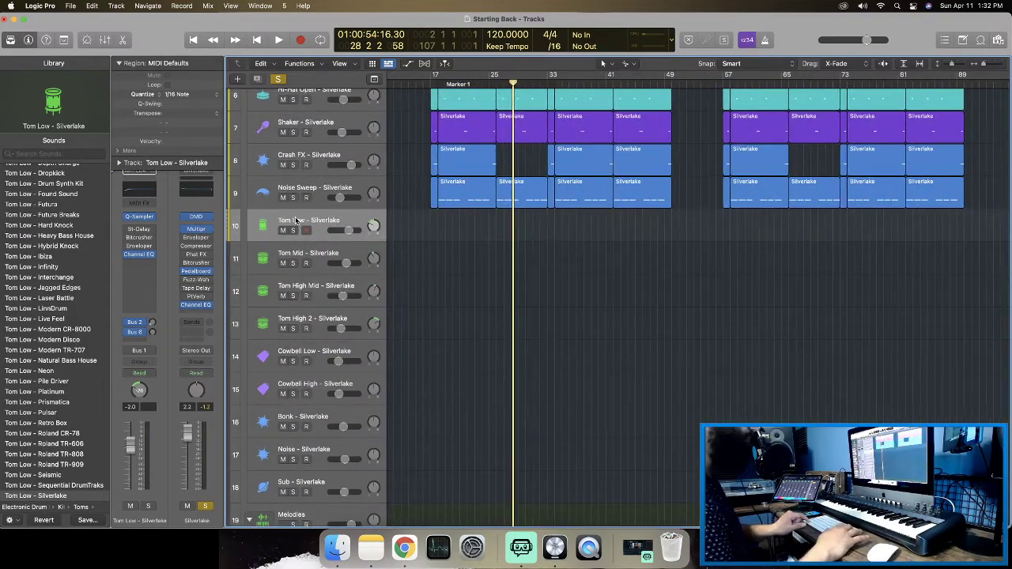
# Delete the empty Silverlake tracks from Tom Low through Sub, including the toms, cowbells, Bonk and Noise.
pyautogui.press('super+Delete')
pyautogui.press('super+Delete')
pyautogui.press('super+Delete')
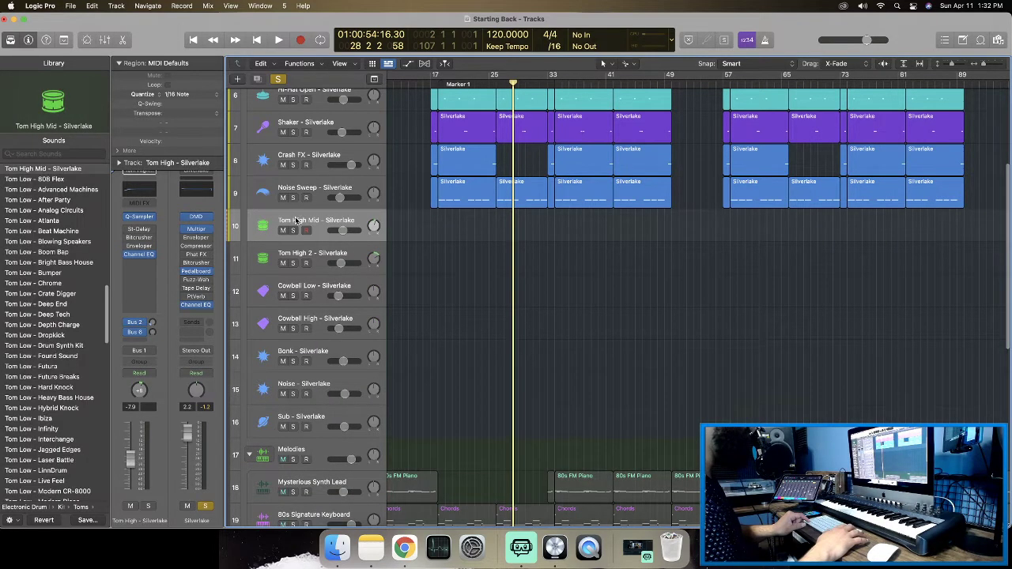
pyautogui.press('super+Delete')
pyautogui.press('super+Delete')
pyautogui.press('super+Delete')
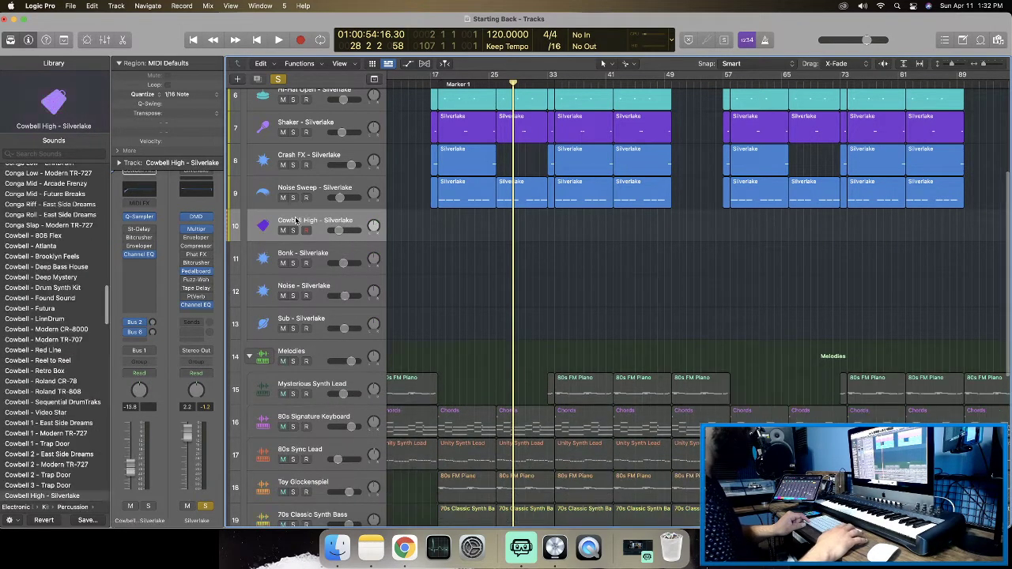
pyautogui.press('super+Delete')
pyautogui.press('super+Delete')
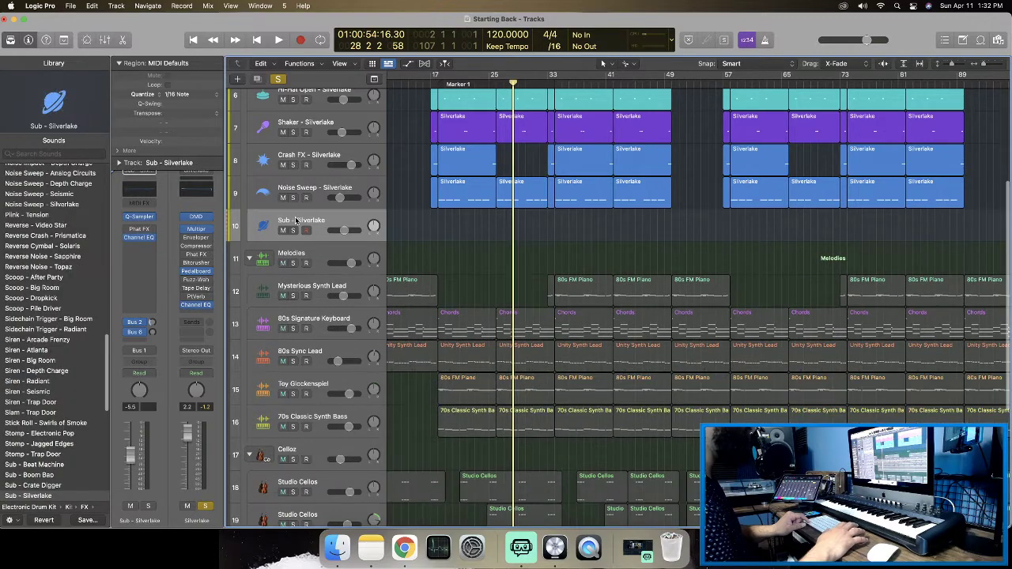
pyautogui.press('super+Delete')
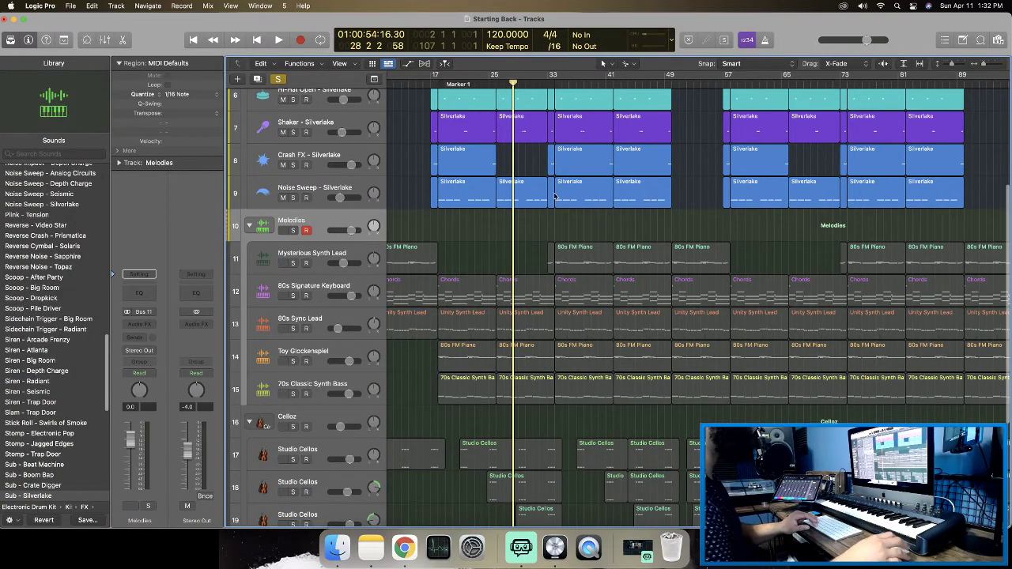
# Solo the Kick 1 track in the Silverlake stack and start playback.
pyautogui.scroll(5, 422, 165)
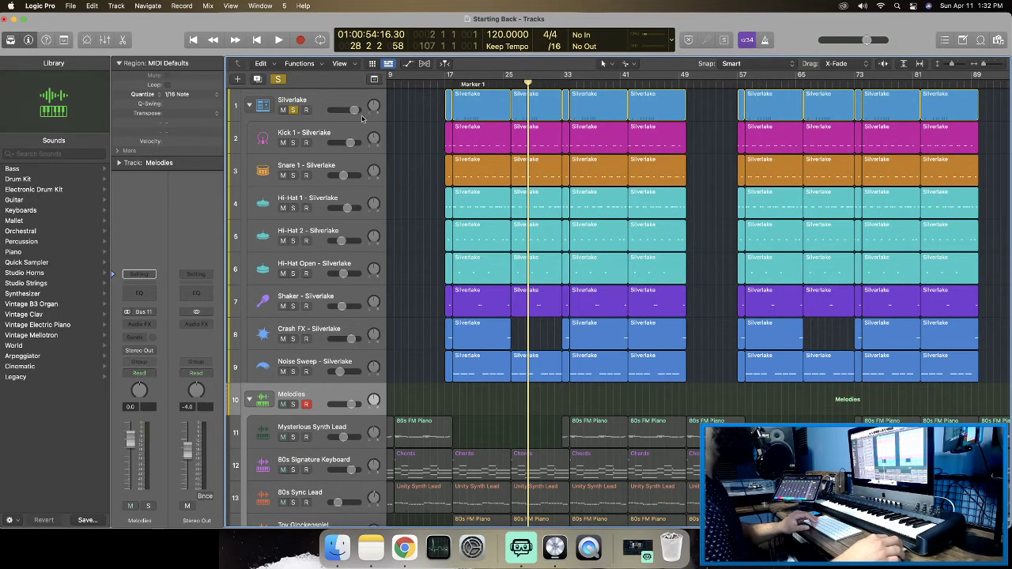
pyautogui.press('super+Right')
pyautogui.press('super+Right')
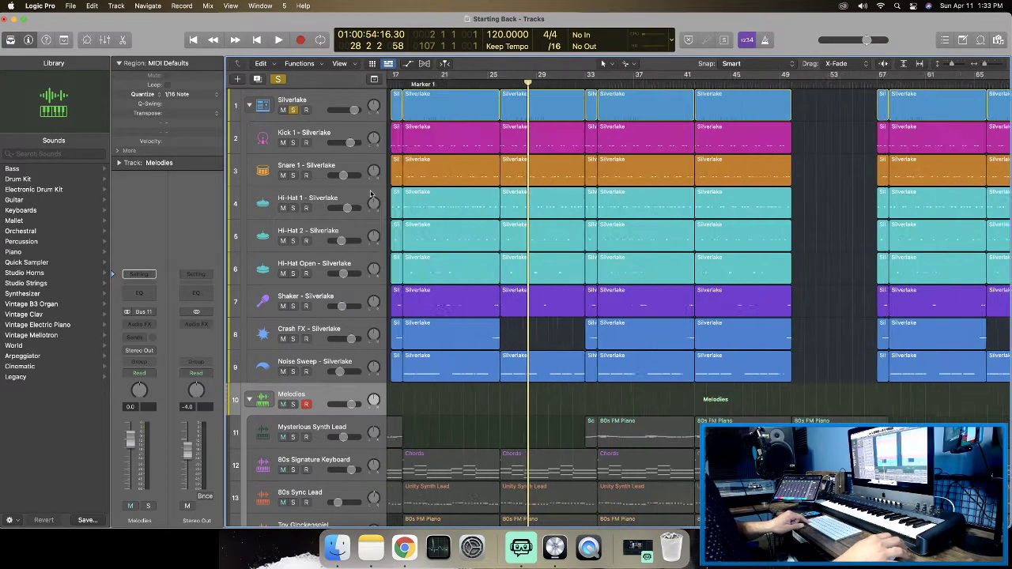
pyautogui.click(294, 137)
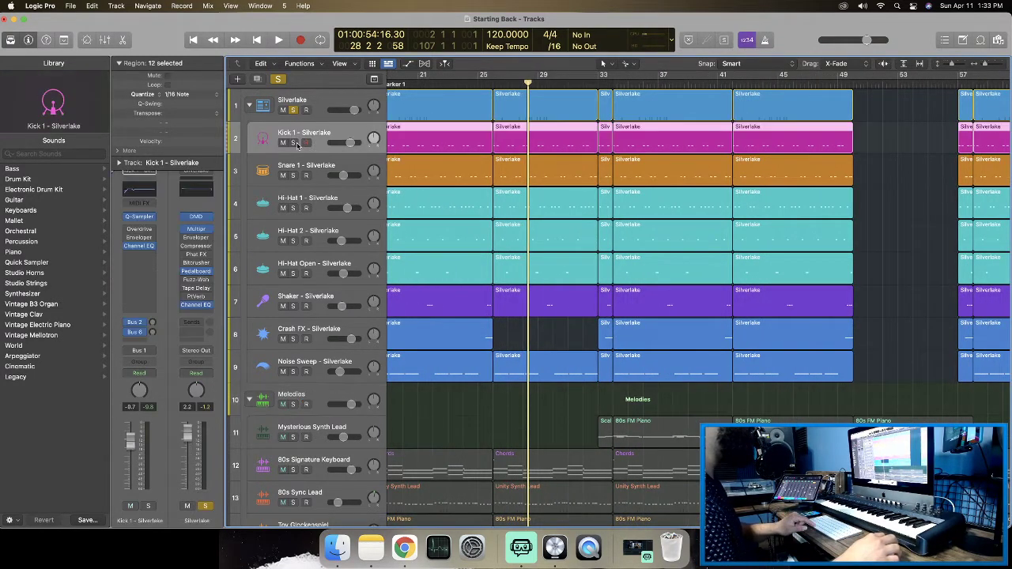
pyautogui.press('space')
pyautogui.hscroll(-5, 478, 74)
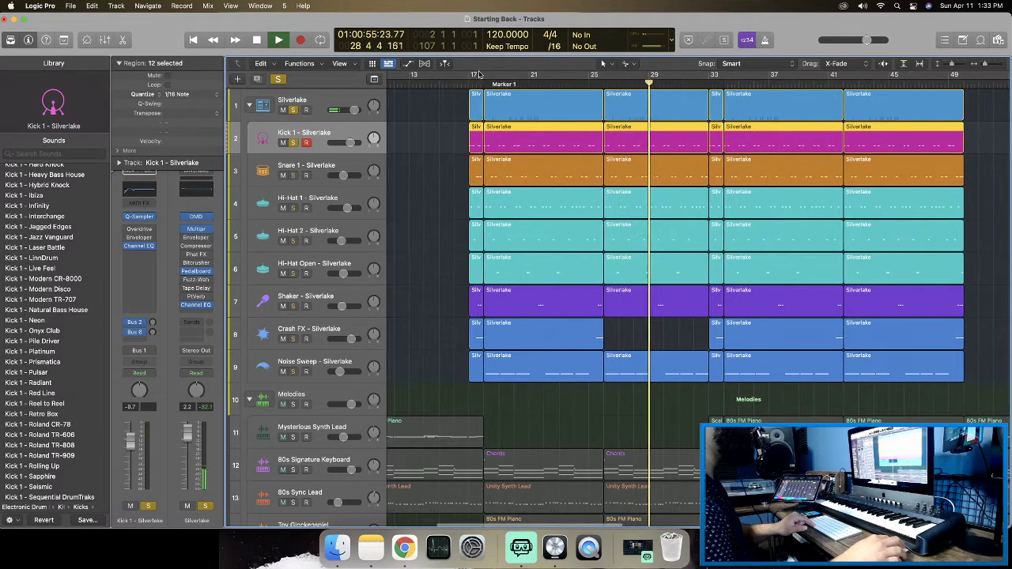
# Set a cycle range from bar 17 to bar 26 to loop the soloed Kick 1 part.
pyautogui.moveTo(479, 73); pyautogui.dragTo(599, 76)
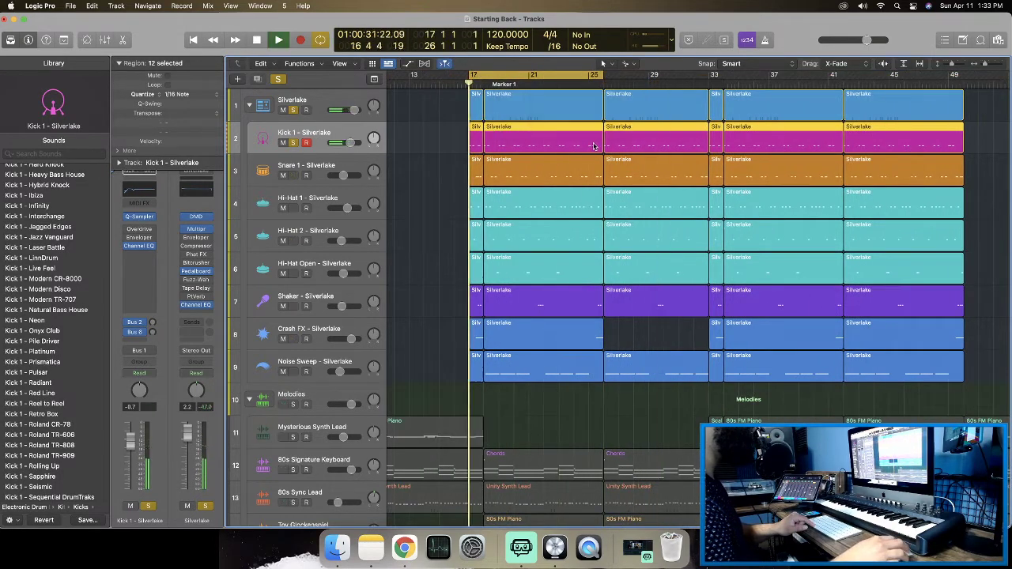
pyautogui.scroll(-1, 444, 185)
pyautogui.scroll(1, 446, 181)
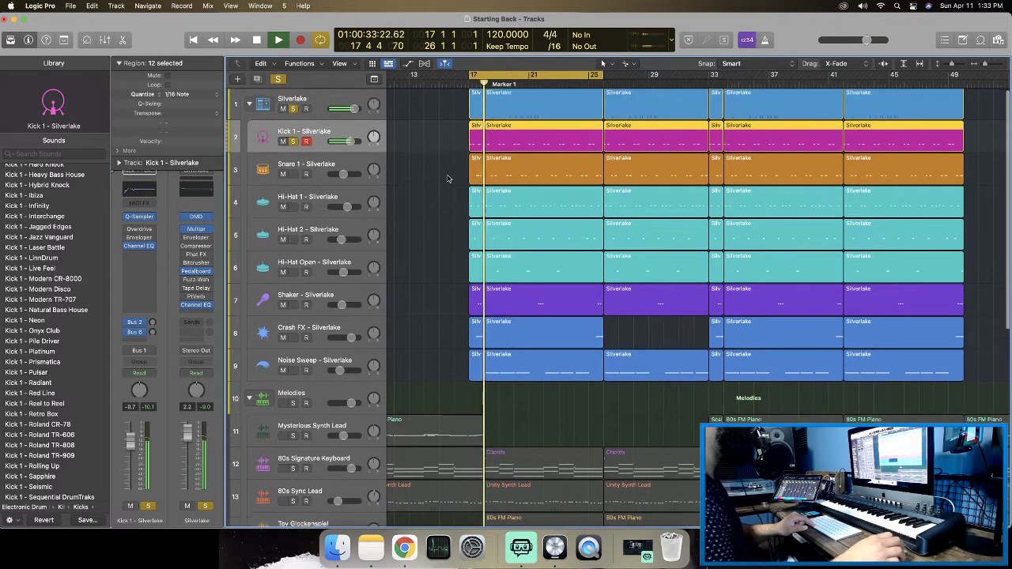
pyautogui.scroll(1, 443, 178)
pyautogui.hscroll(1, 403, 172)
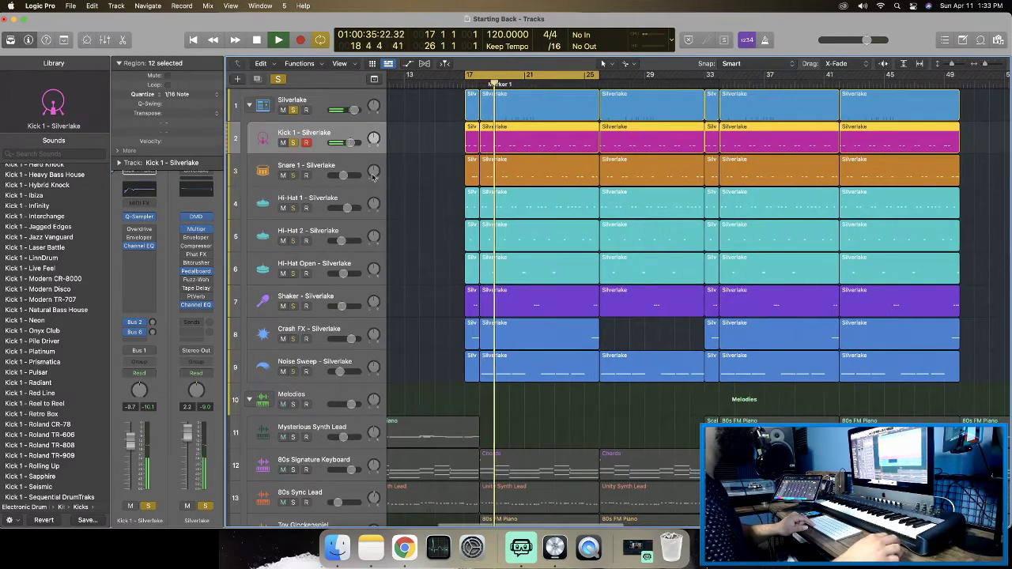
# Audition the Silverlake kick with only the Kick 1 track soloed, and add the Snare 1 track to the solo.
pyautogui.click(293, 143)
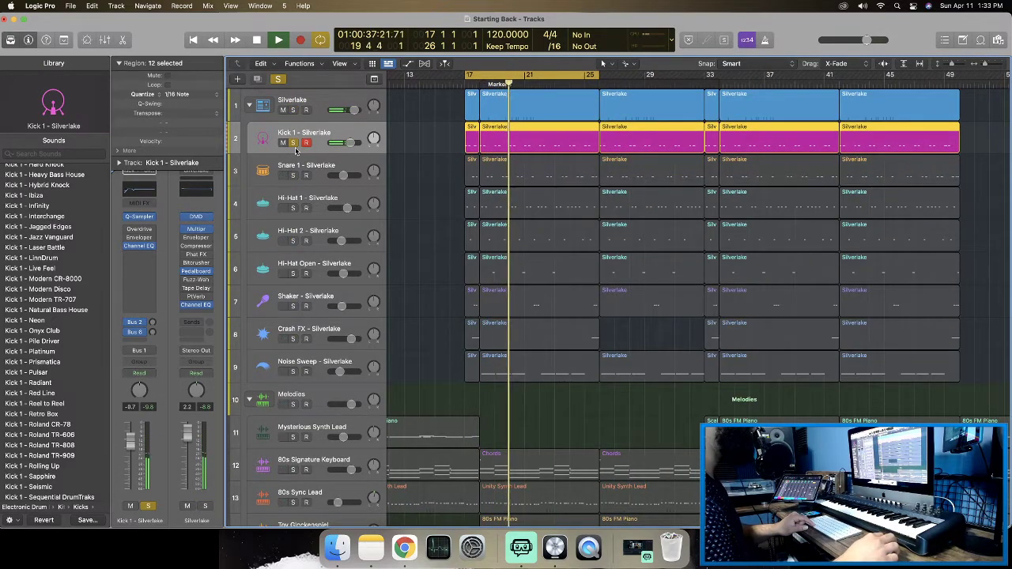
pyautogui.hscroll(1, 301, 151)
pyautogui.hscroll(-1, 334, 152)
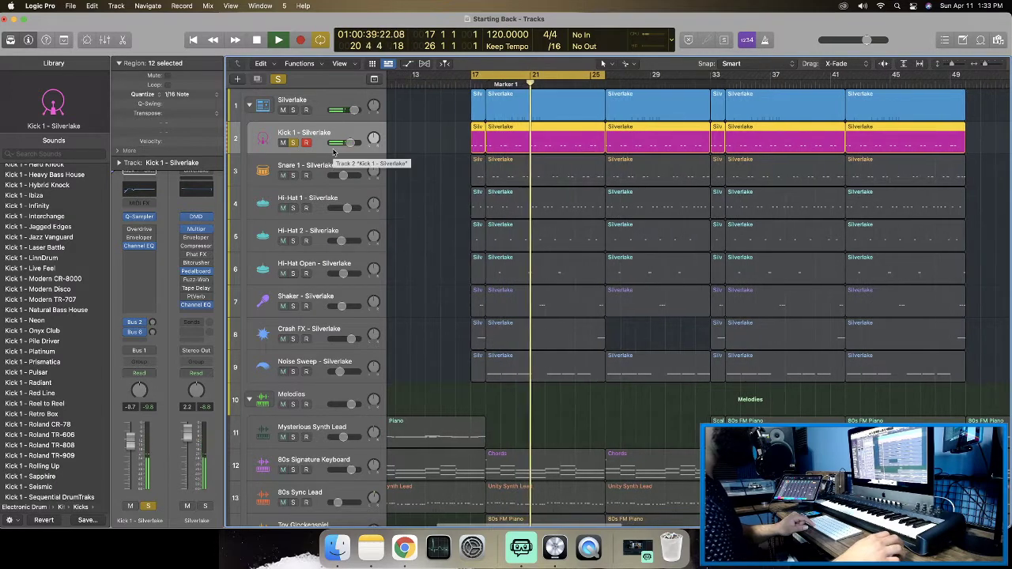
pyautogui.click(293, 176)
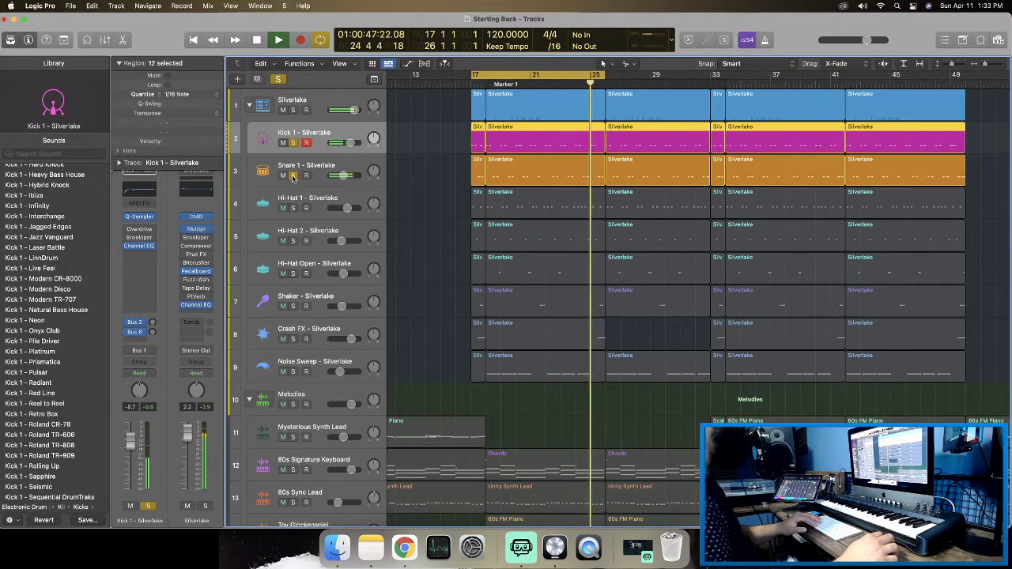
# Add the Hi-Hat 1 through Crash FX tracks to the solo, play the loop to audition them, and stop playback.
pyautogui.press('space')
pyautogui.moveTo(293, 209); pyautogui.dragTo(293, 338)
pyautogui.press('space')
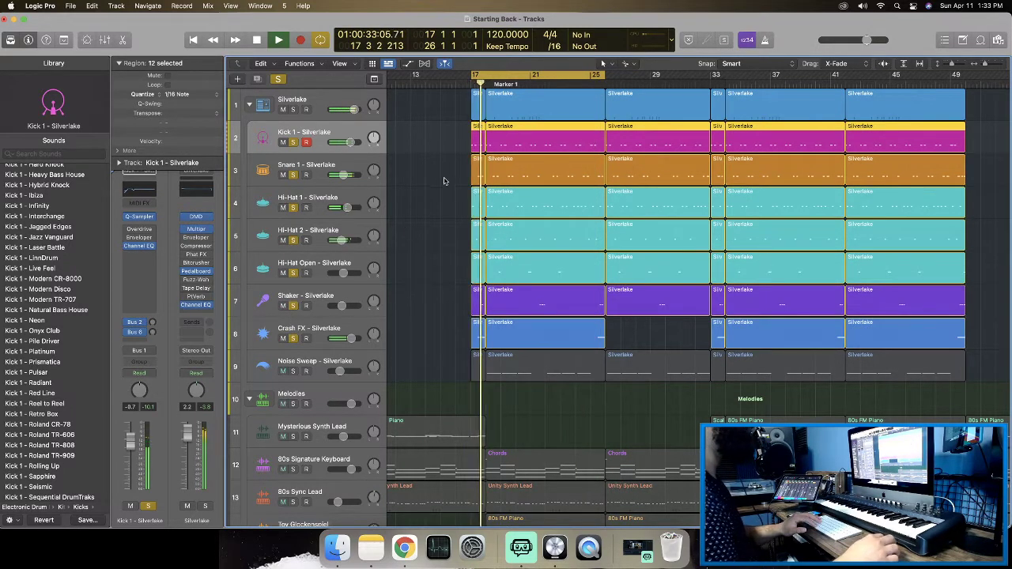
pyautogui.scroll(3, 444, 177)
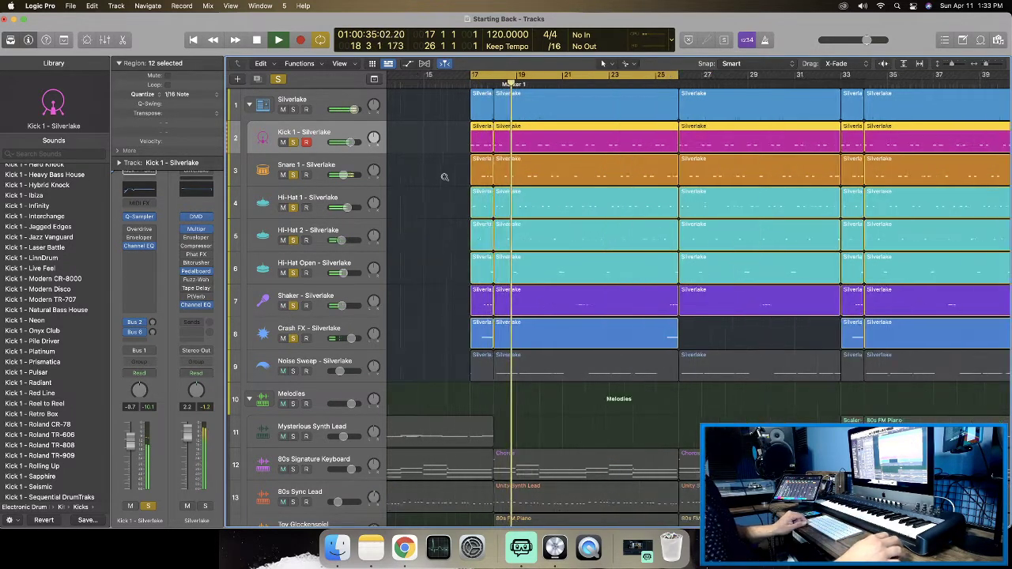
pyautogui.scroll(2, 444, 177)
pyautogui.press('space')
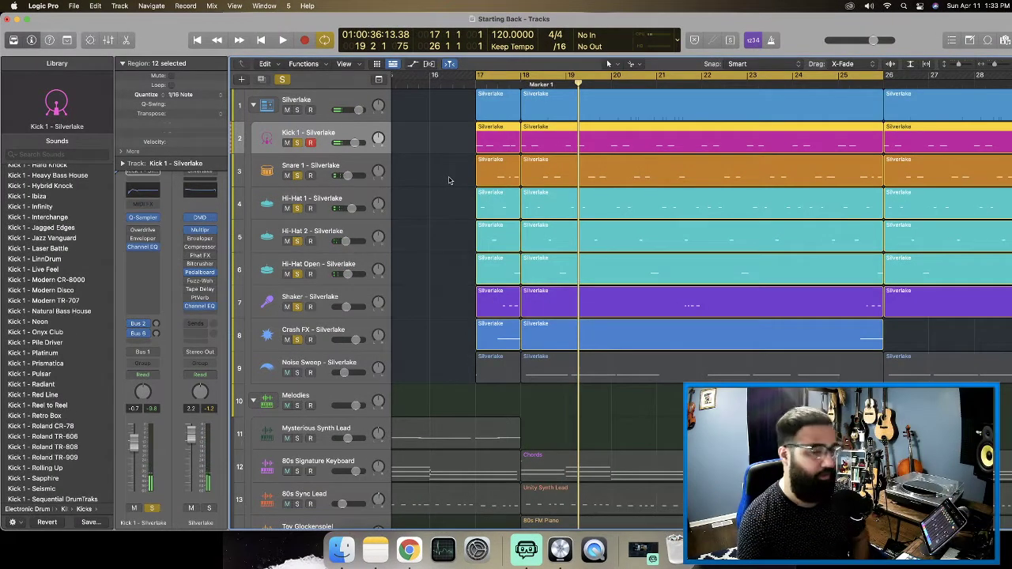
# Select the main Silverlake stack track and play the loop with its soloed drums.
pyautogui.click(427, 202)
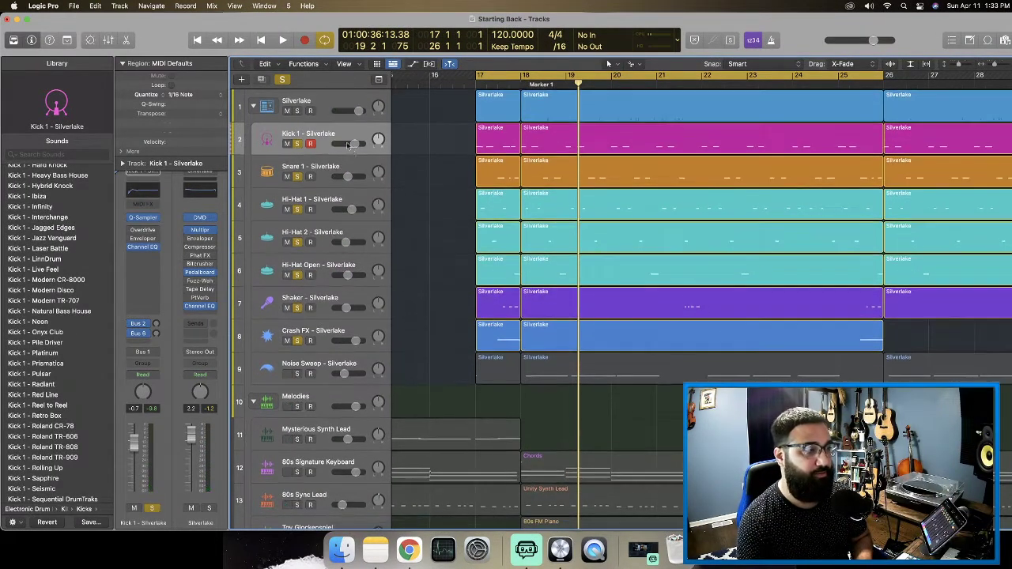
pyautogui.click(288, 103)
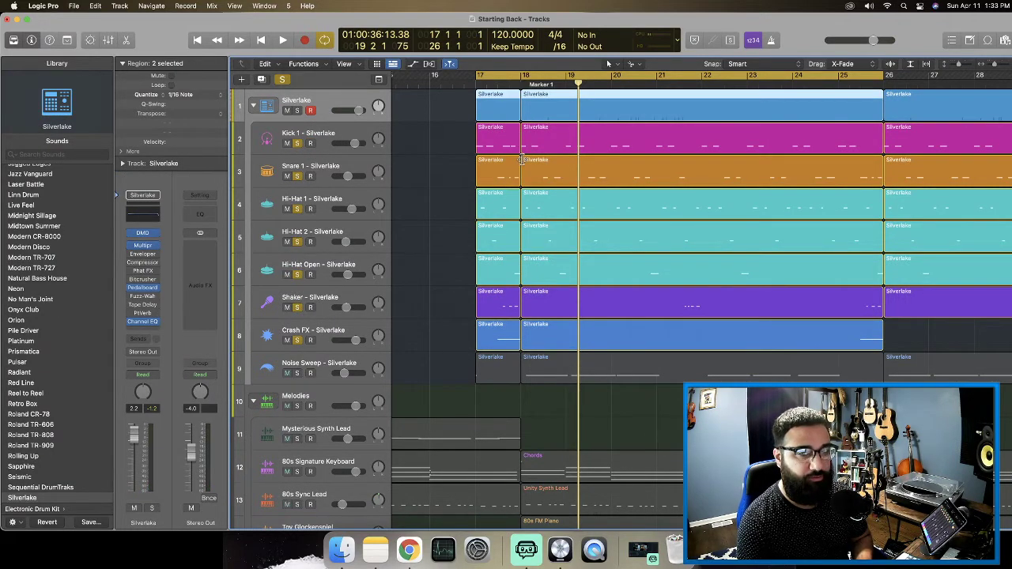
pyautogui.hotkey('shift', 'space')
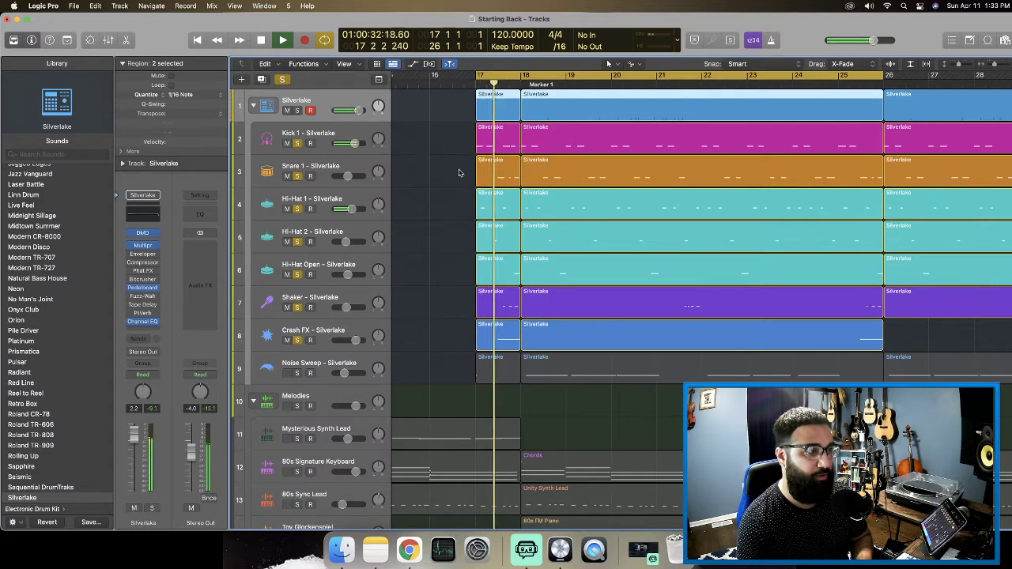
pyautogui.click(296, 136)
pyautogui.click(297, 101)
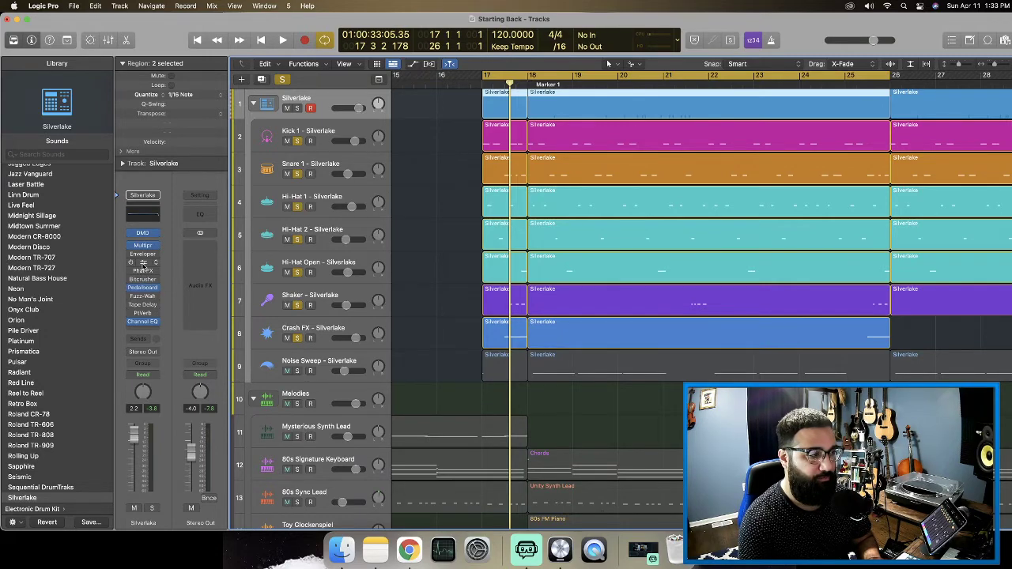
# Open the Compressor on the main Silverlake track and enlarge its window to 113%.
pyautogui.click(142, 262)
pyautogui.moveTo(478, 135); pyautogui.dragTo(287, 93)
pyautogui.moveTo(362, 91); pyautogui.dragTo(360, 50)
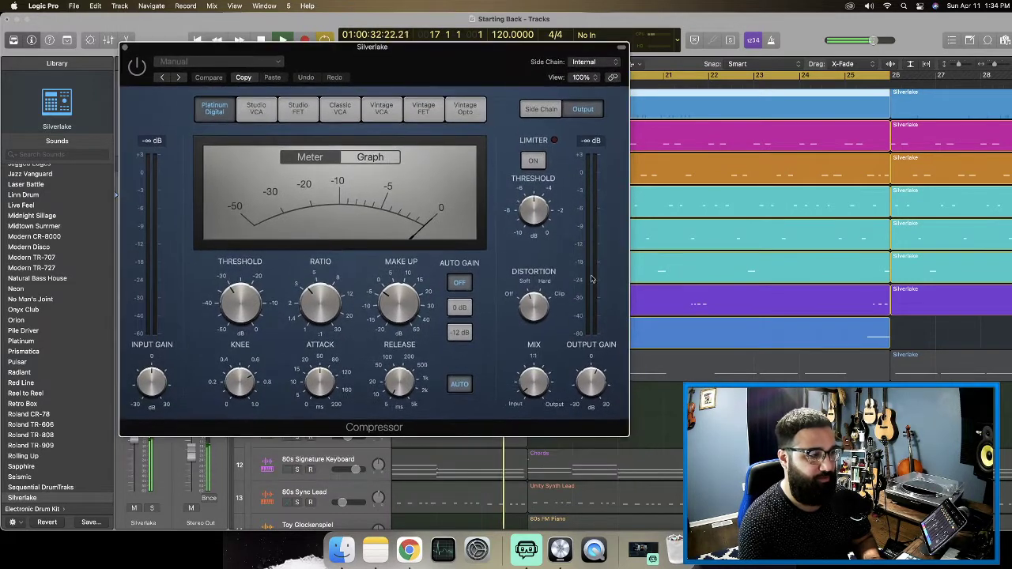
pyautogui.moveTo(626, 437); pyautogui.dragTo(697, 480)
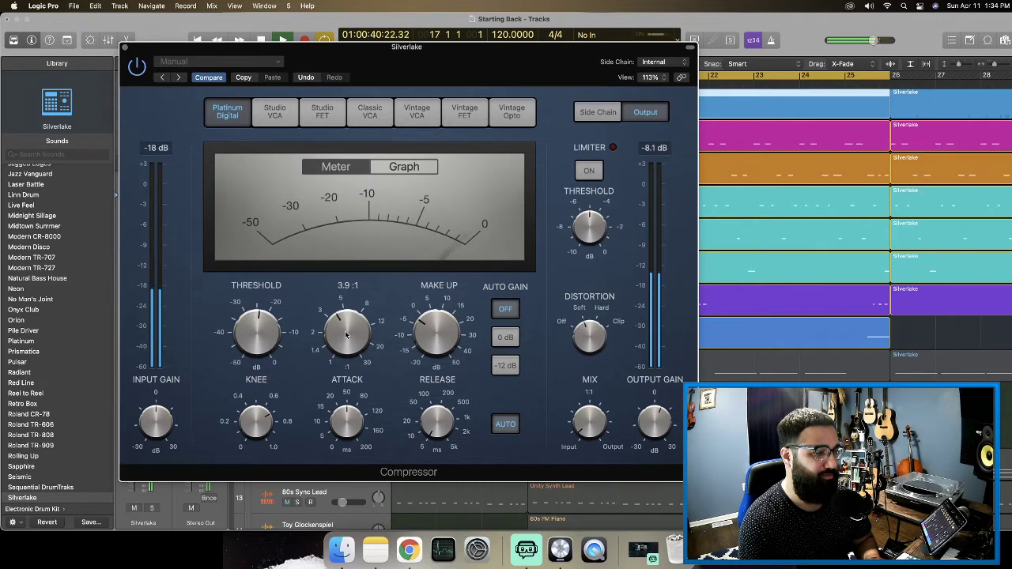
# Set the Silverlake Compressor's threshold to about -25 dB and ratio to about 2:1, fine-tune its attack, and close the plug-in.
pyautogui.moveTo(343, 344); pyautogui.dragTo(342, 347)
pyautogui.moveTo(252, 312)
pyautogui.mouseDown()
pyautogui.moveTo(250, 336)
pyautogui.moveTo(265, 324)
pyautogui.mouseUp()
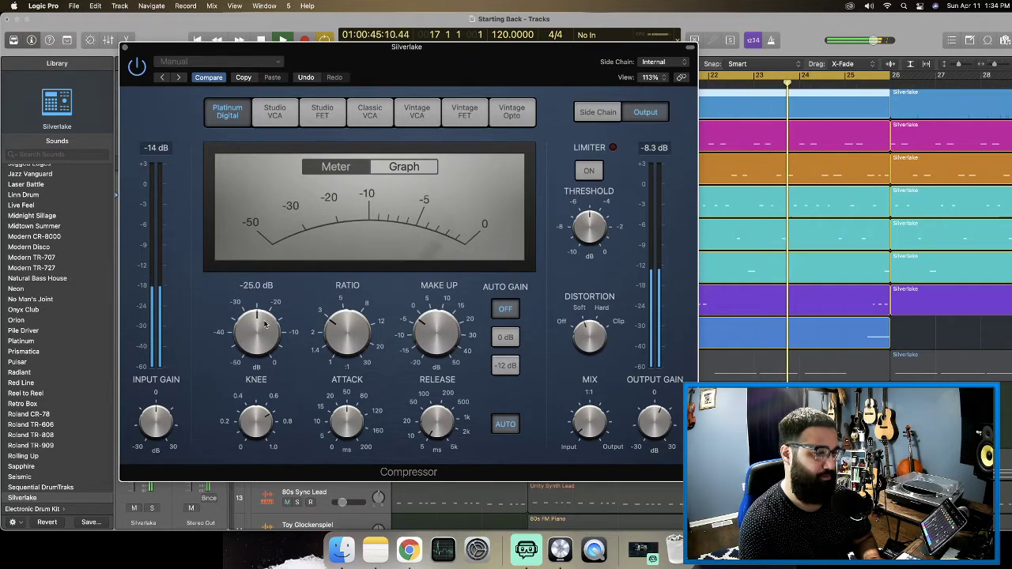
pyautogui.click(136, 68)
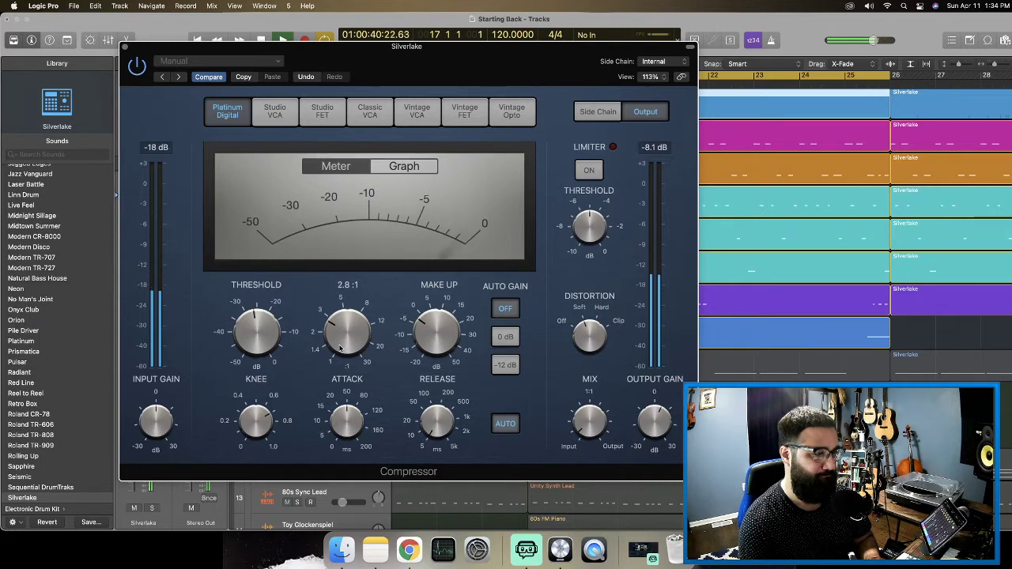
pyautogui.moveTo(339, 348); pyautogui.dragTo(336, 362)
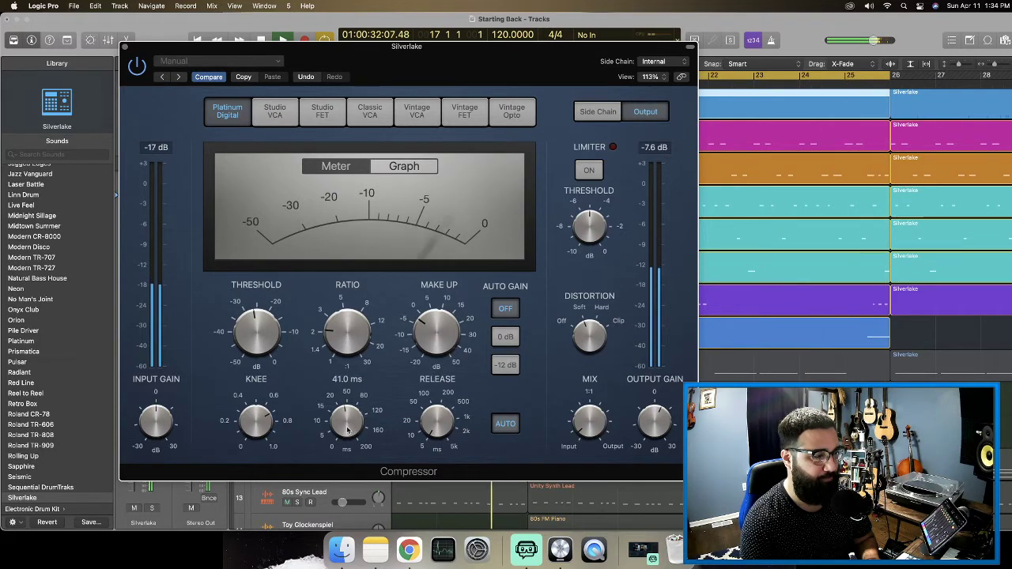
pyautogui.moveTo(346, 431); pyautogui.dragTo(348, 421)
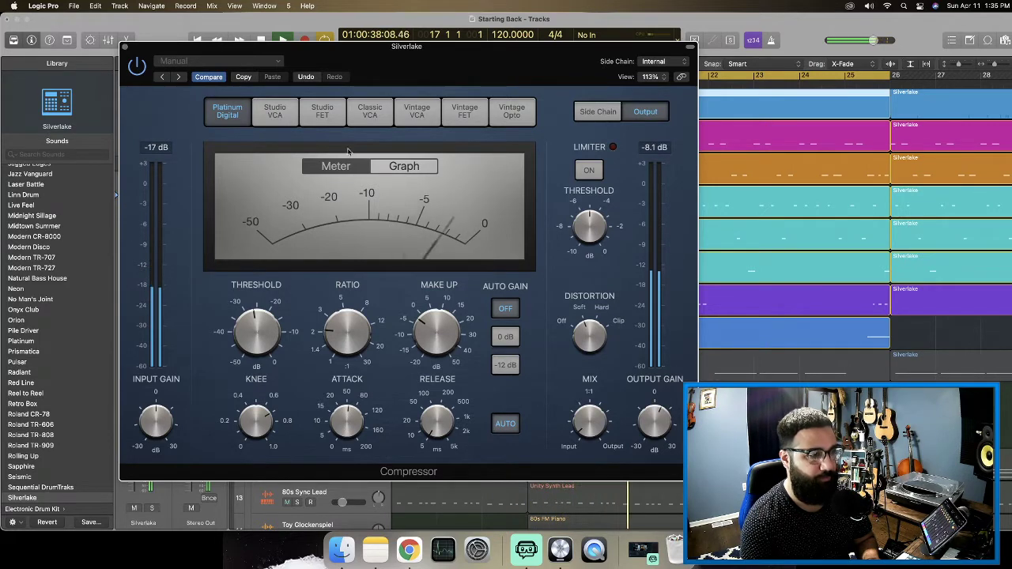
pyautogui.click(123, 47)
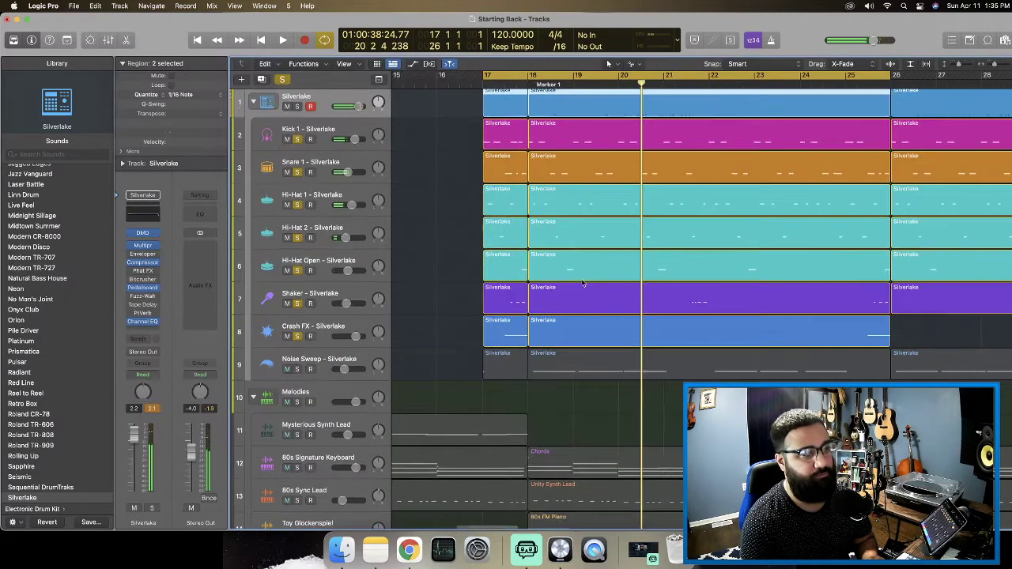
# Move the Channel EQ to the first effect slot of the Kick 1 track and open it with the loop playing.
pyautogui.scroll(1, 375, 207)
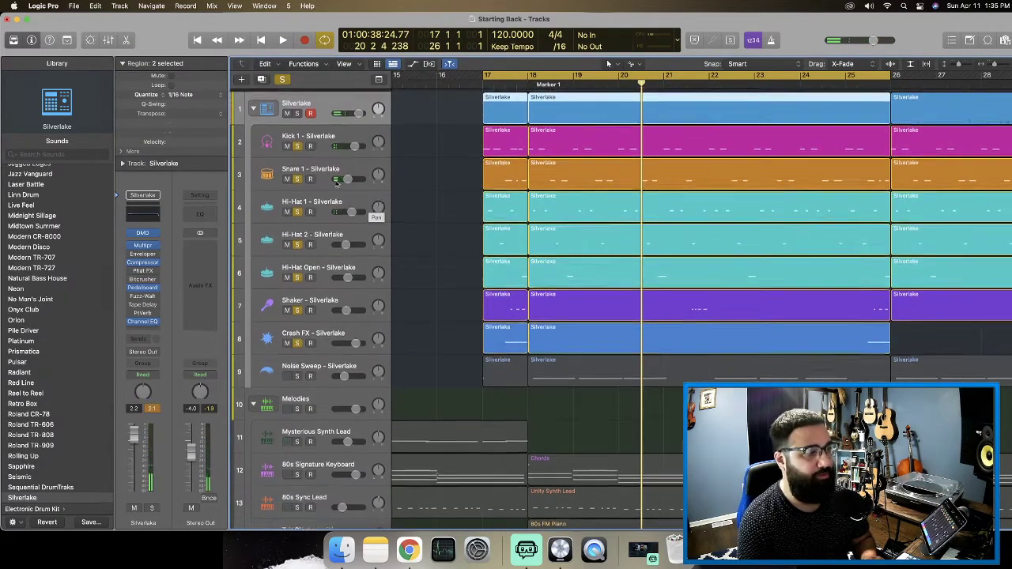
pyautogui.click(303, 128)
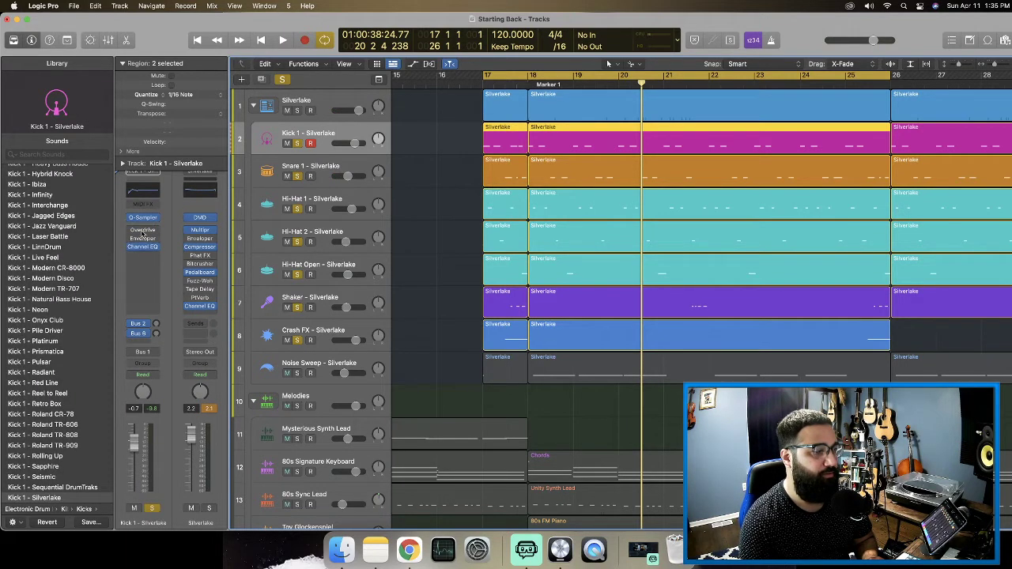
pyautogui.click(144, 254)
pyautogui.click(141, 253)
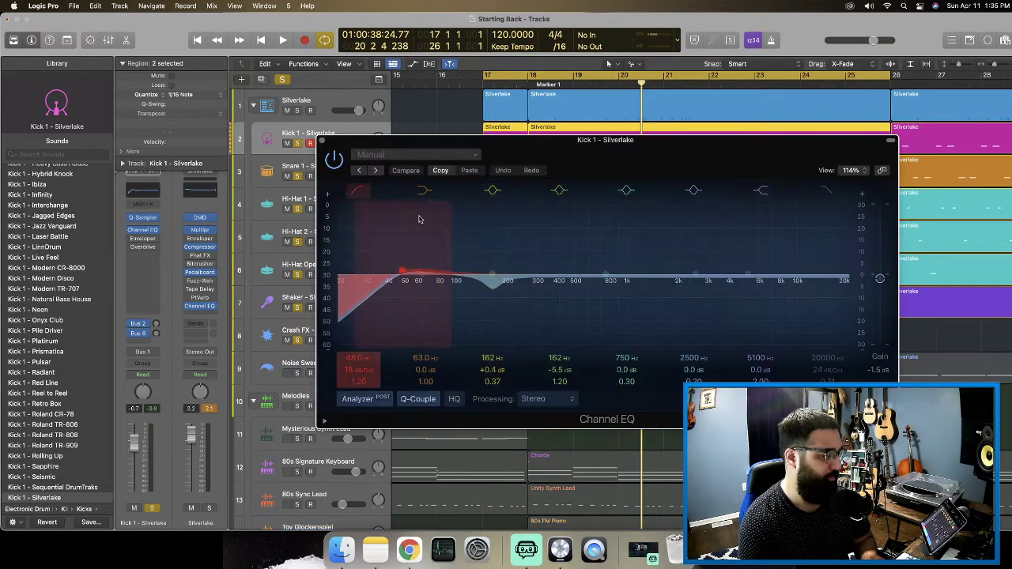
pyautogui.press('space')
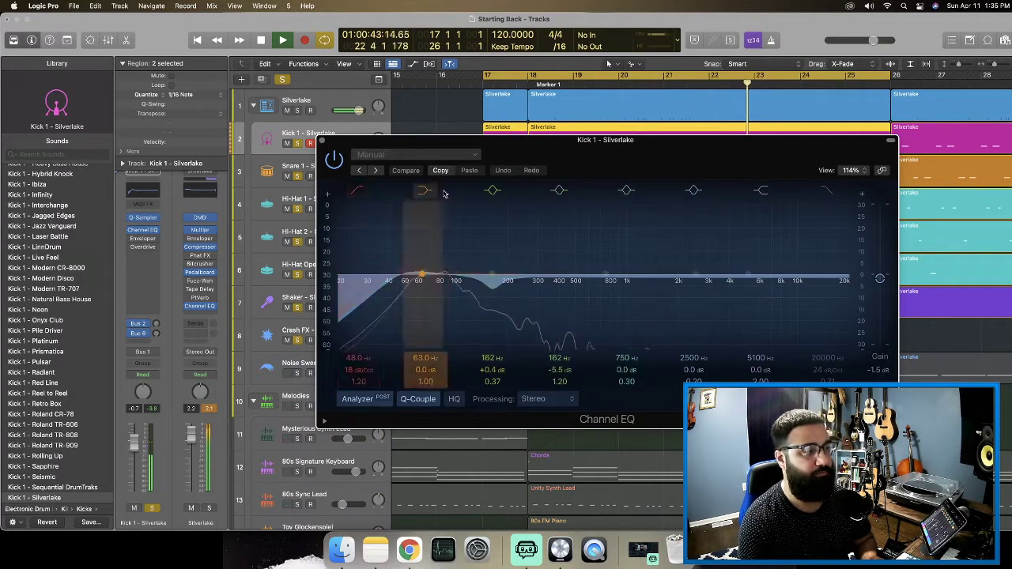
# Unsolo the Snare 1 through Crash FX tracks so only Kick 1 is soloed, moving the EQ window out of the way.
pyautogui.click(476, 156)
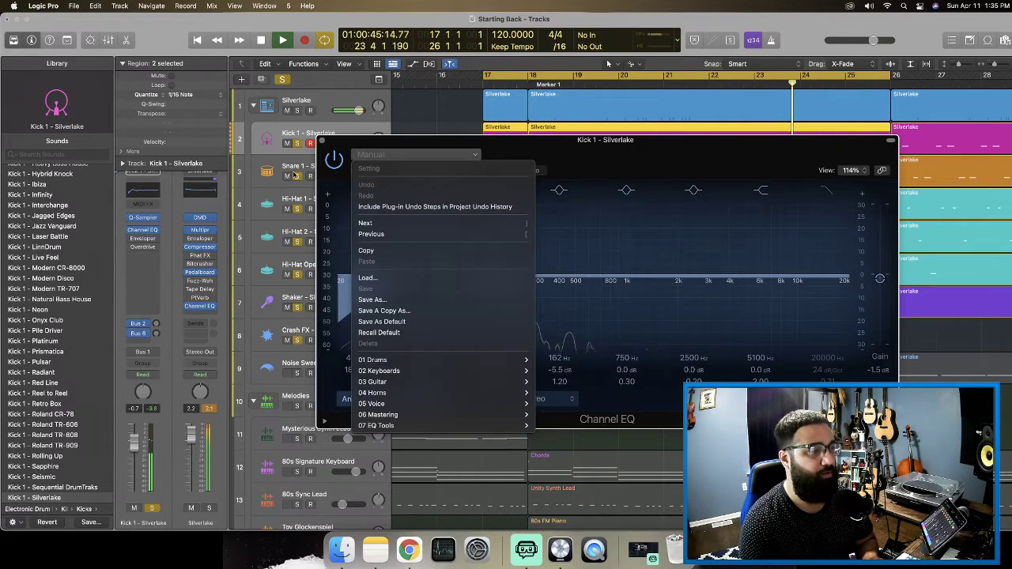
pyautogui.click(294, 176)
pyautogui.click(297, 331)
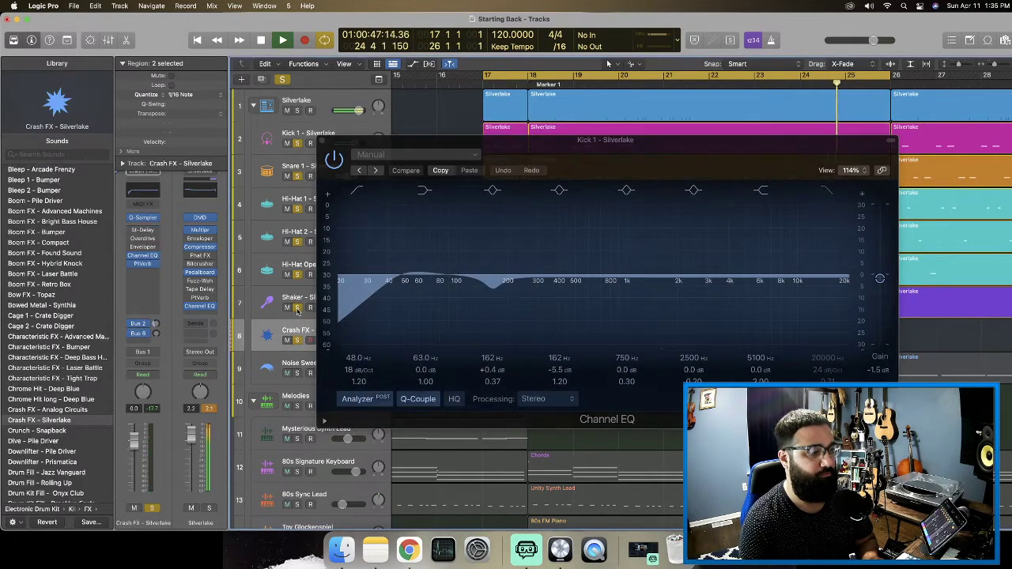
pyautogui.moveTo(347, 141); pyautogui.dragTo(414, 144)
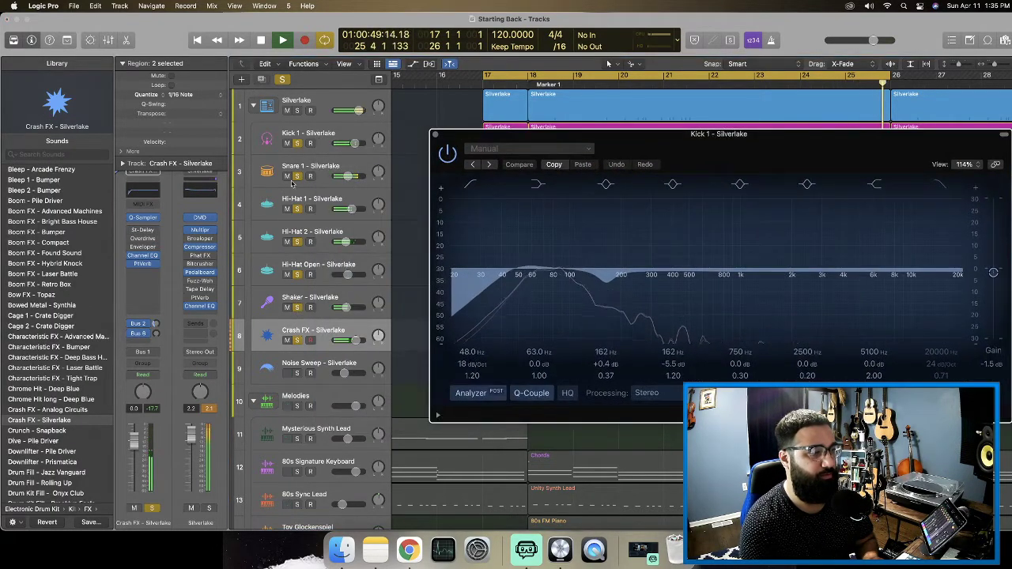
pyautogui.moveTo(297, 177); pyautogui.dragTo(297, 340)
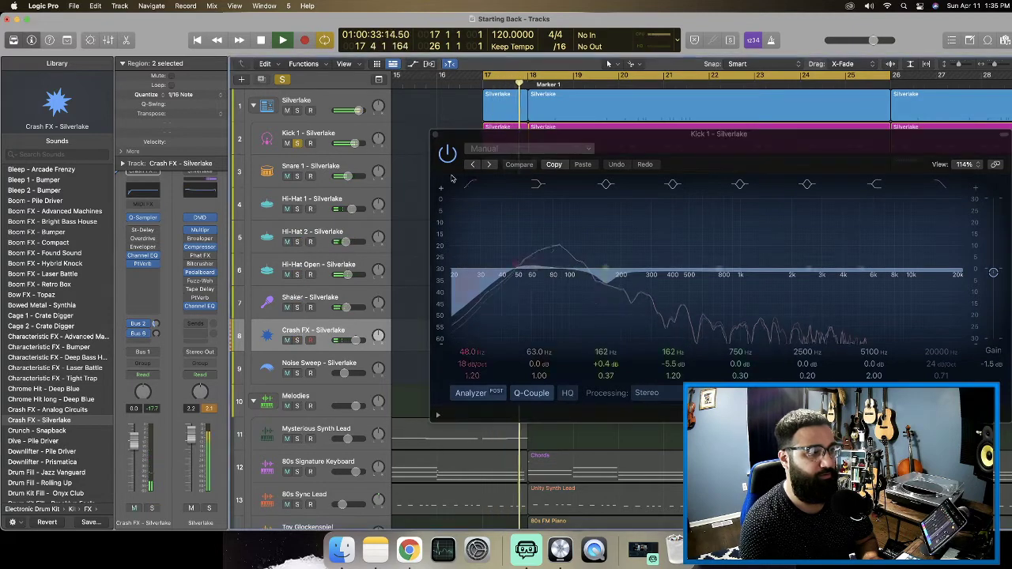
pyautogui.moveTo(521, 138); pyautogui.dragTo(164, 93)
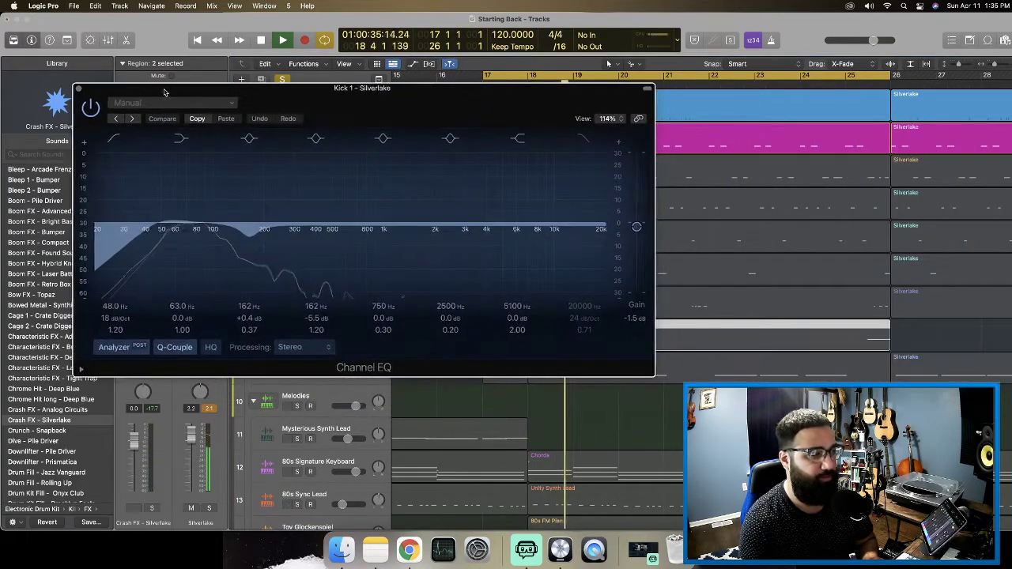
pyautogui.moveTo(334, 91); pyautogui.dragTo(425, 98)
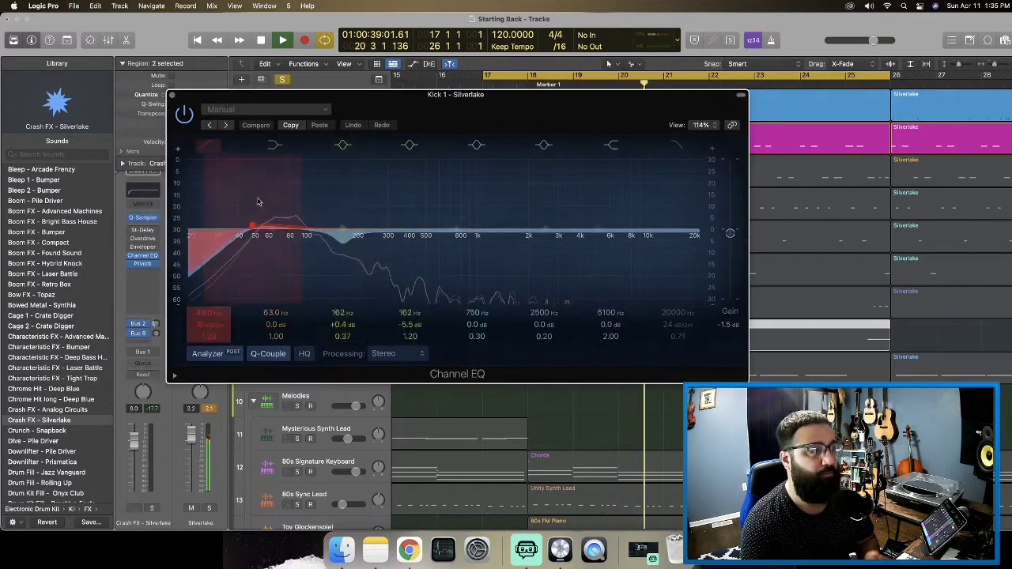
# Load the Punchy Kick preset from the drum settings into the Kick 1 Channel EQ.
pyautogui.click(321, 110)
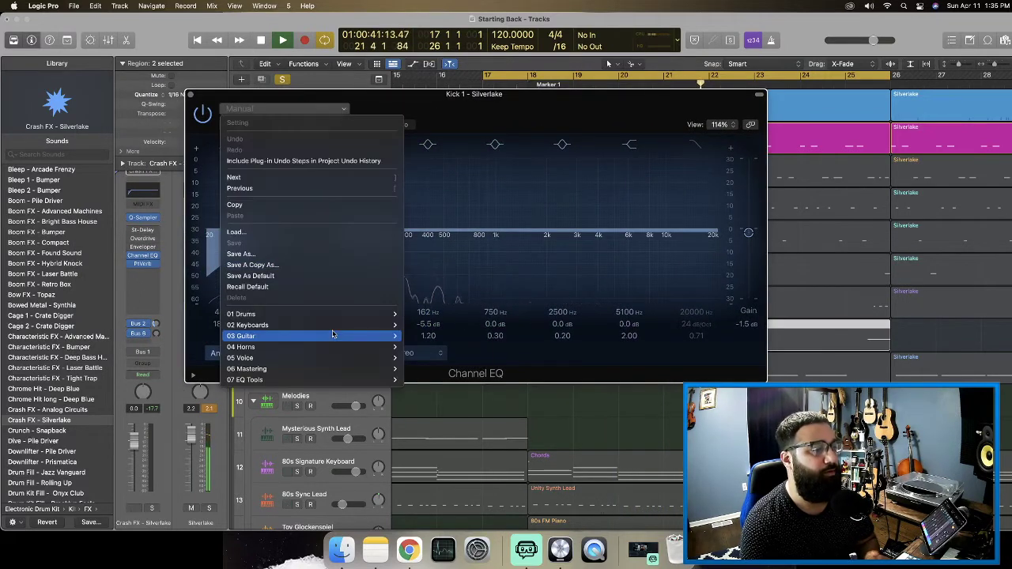
pyautogui.moveTo(336, 314)
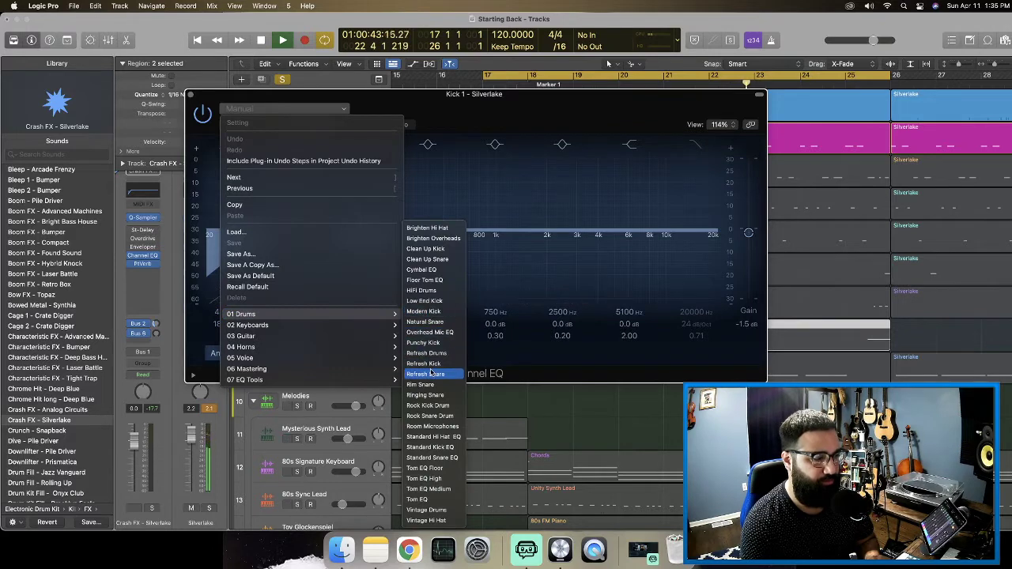
pyautogui.click(424, 343)
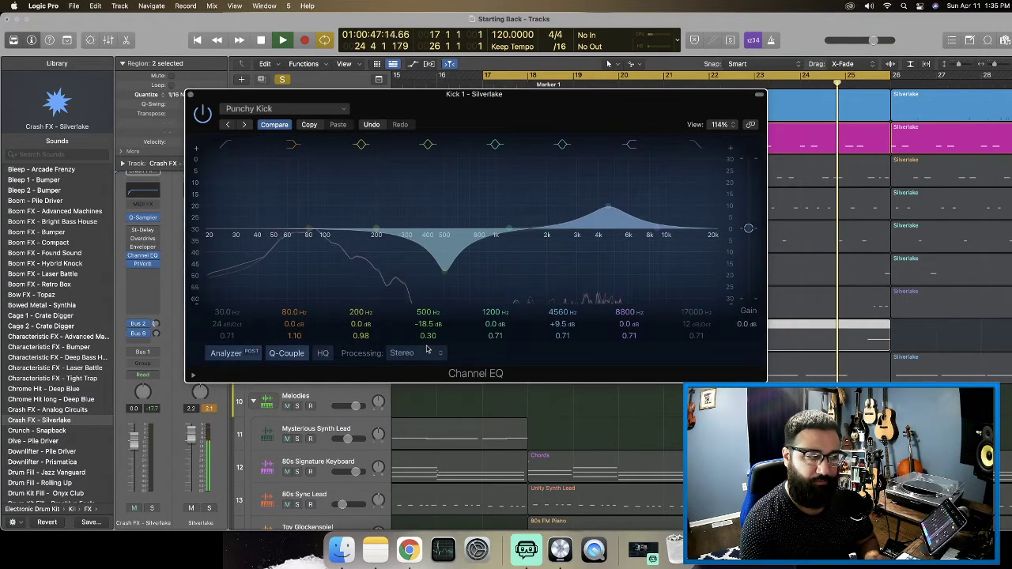
# Compare the kick sound with and without the Punchy Kick EQ by repeatedly bypassing and enabling the plug-in.
pyautogui.click(203, 116)
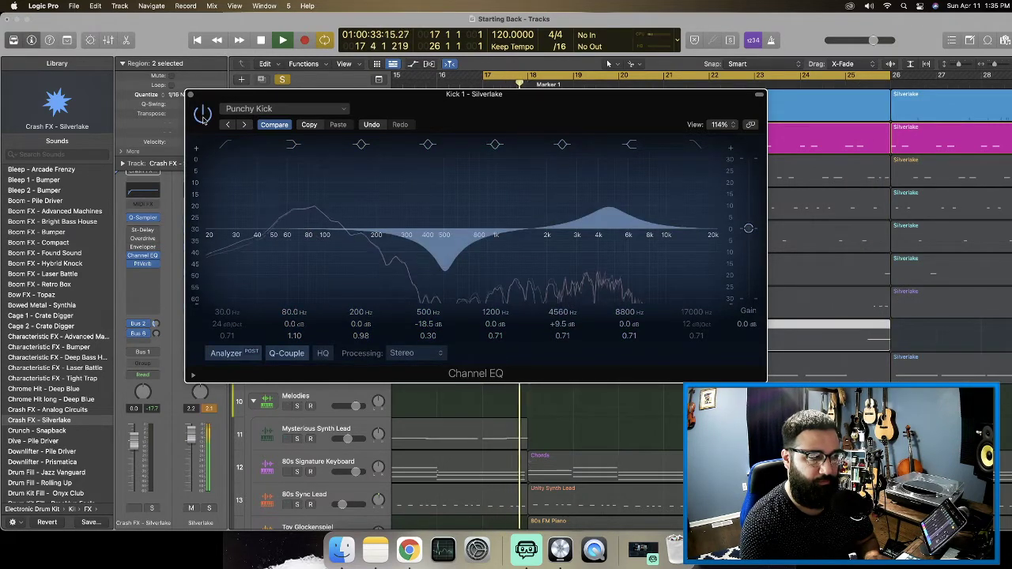
pyautogui.click(202, 116)
pyautogui.click(202, 116)
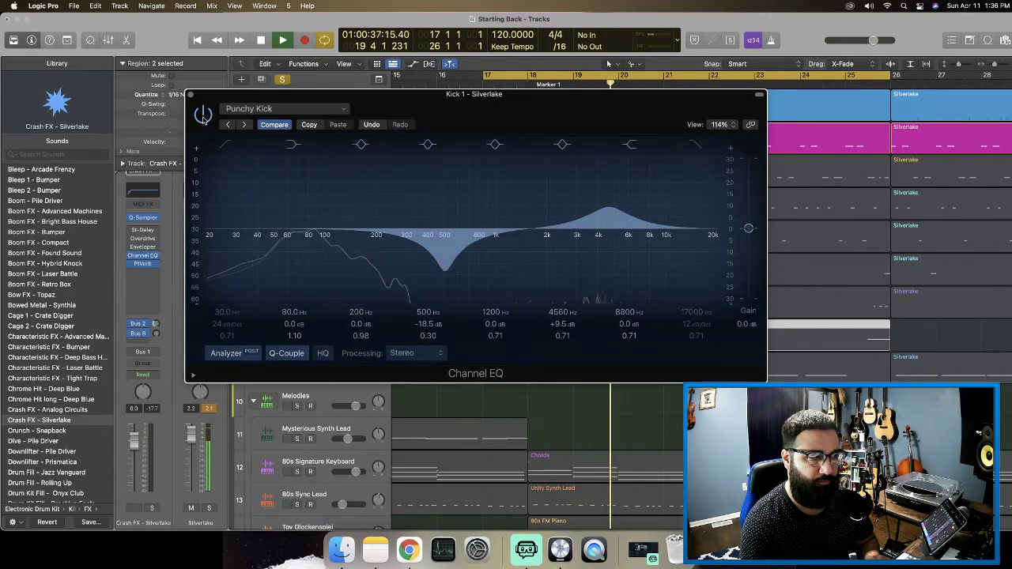
pyautogui.click(203, 116)
# Turn the selected Kick 1 track's Channel EQ back on and reduce its 500 Hz cut to -10.5 dB at 482 Hz.
pyautogui.moveTo(247, 99); pyautogui.dragTo(370, 258)
pyautogui.click(298, 134)
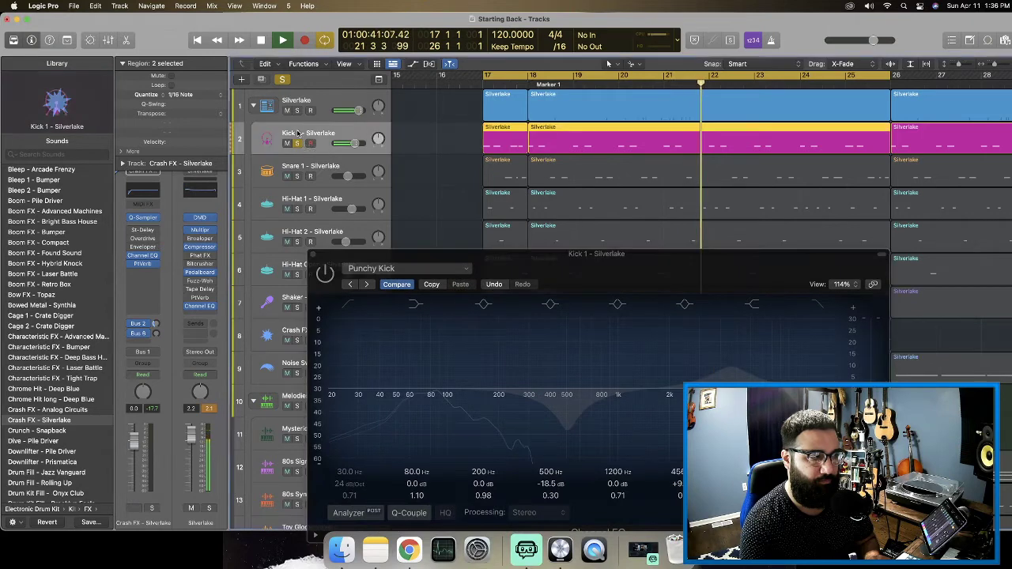
pyautogui.moveTo(487, 260); pyautogui.dragTo(391, 134)
pyautogui.click(230, 146)
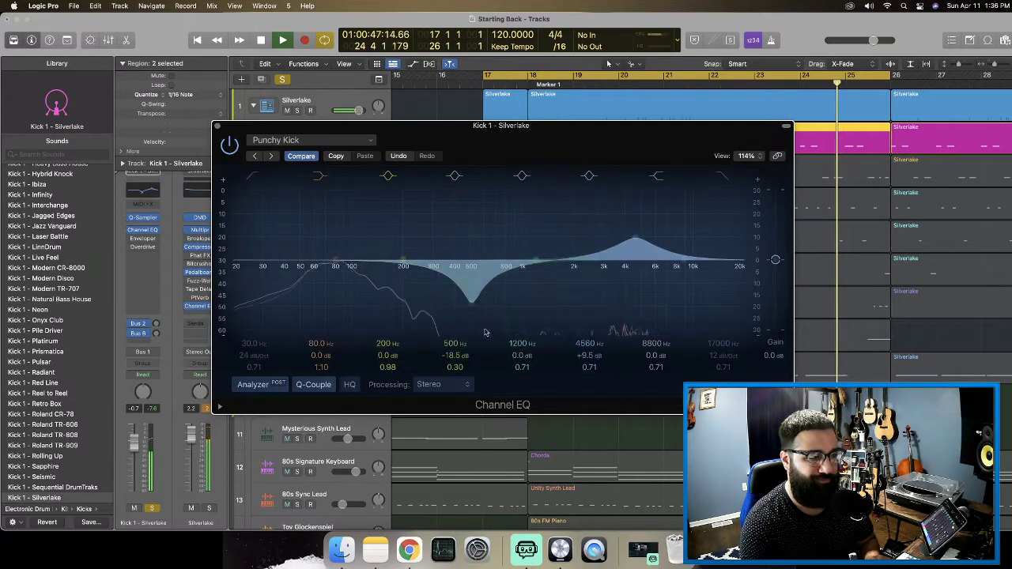
pyautogui.moveTo(472, 299); pyautogui.dragTo(468, 283)
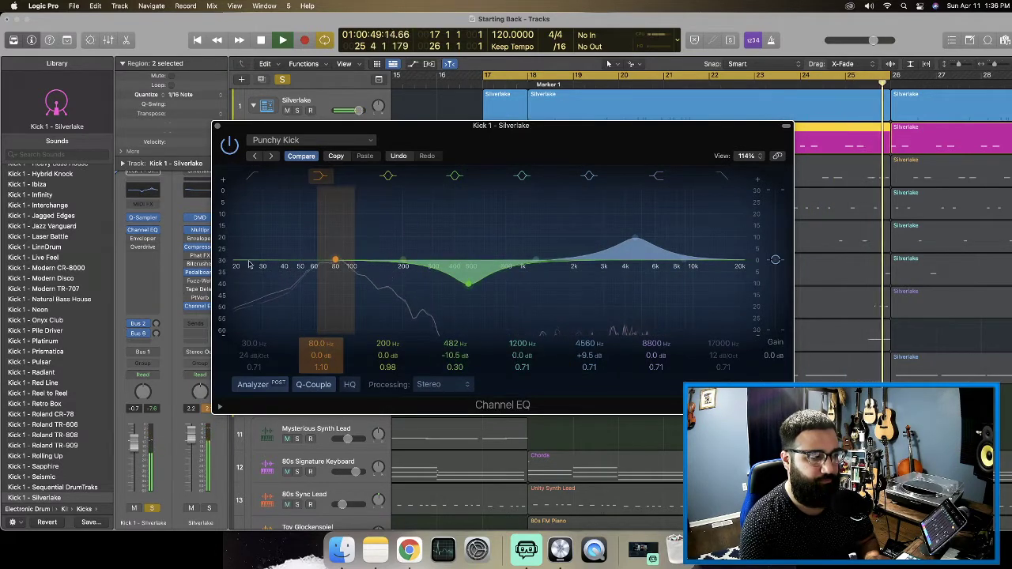
# Enable the low-cut band in Kick 1's Channel EQ and shape it to 18 dB/Oct at 20.2 Hz with a Q of 2.10.
pyautogui.click(246, 275)
pyautogui.moveTo(246, 276); pyautogui.dragTo(235, 245)
pyautogui.click(250, 177)
pyautogui.click(251, 177)
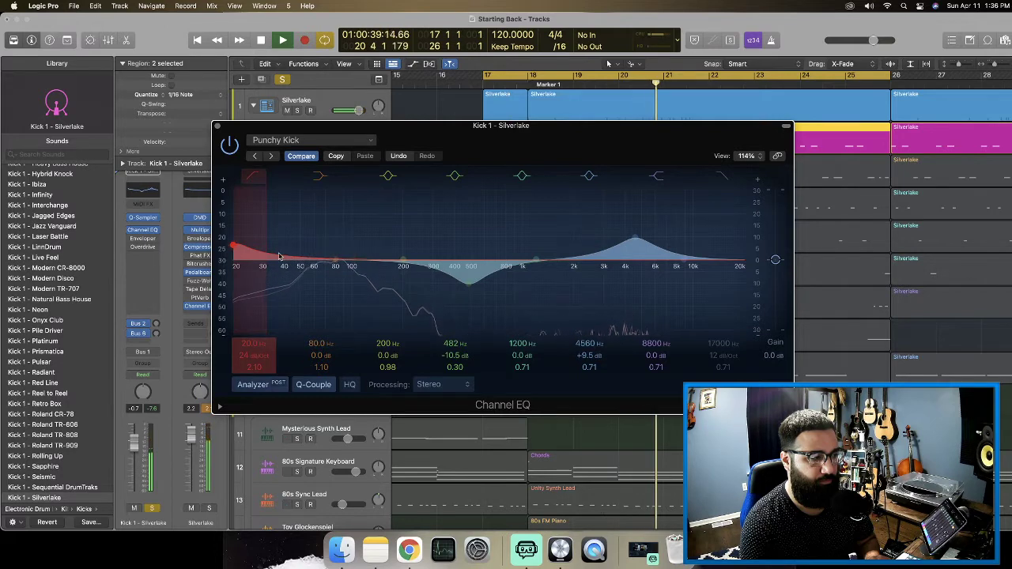
pyautogui.moveTo(278, 256); pyautogui.dragTo(286, 254)
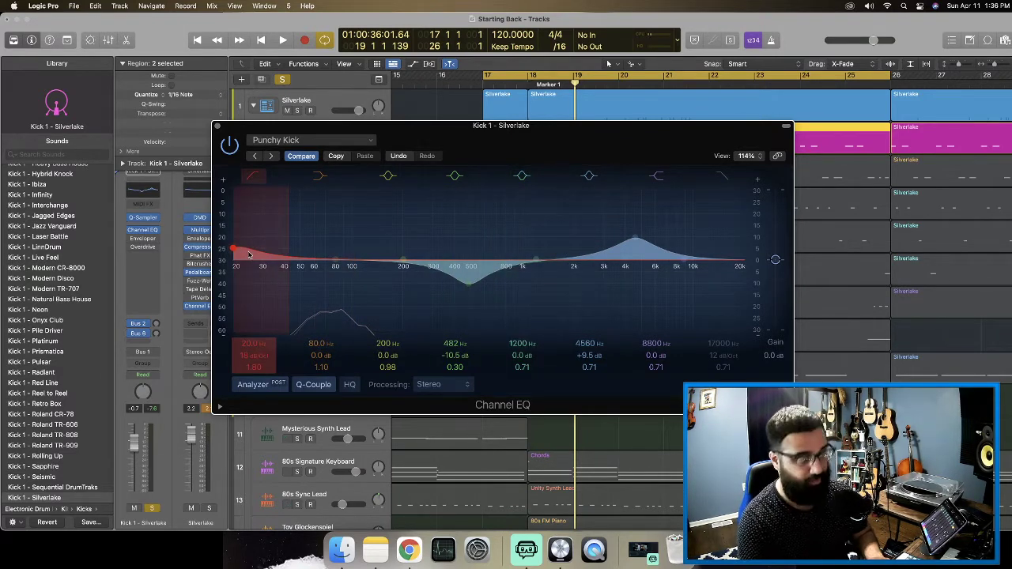
pyautogui.press('space')
pyautogui.moveTo(233, 253); pyautogui.dragTo(233, 251)
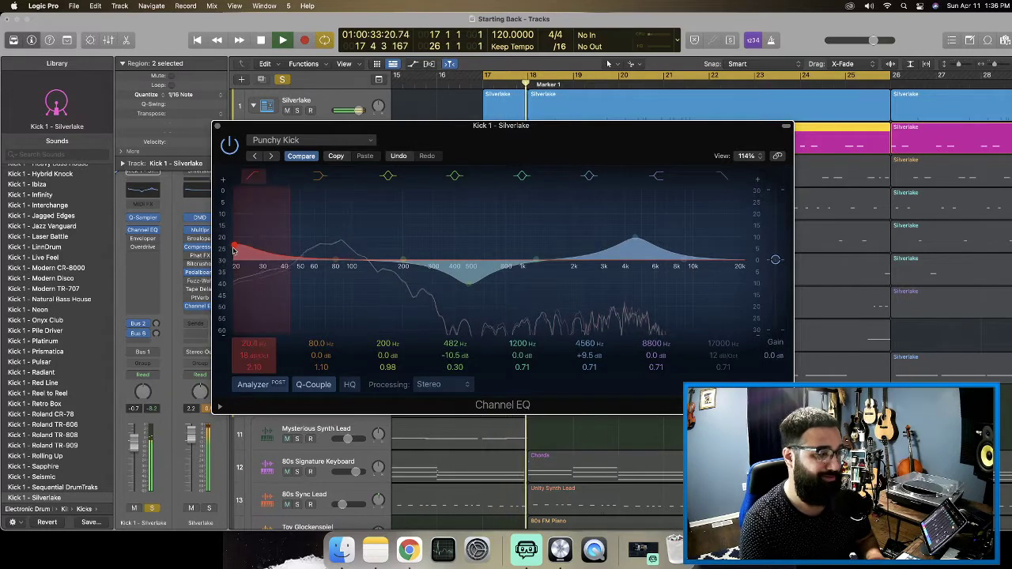
# Move the upper boost in Kick 1's Channel EQ to 3480 Hz at +12.0 dB and close the plug-in.
pyautogui.moveTo(635, 239); pyautogui.dragTo(614, 235)
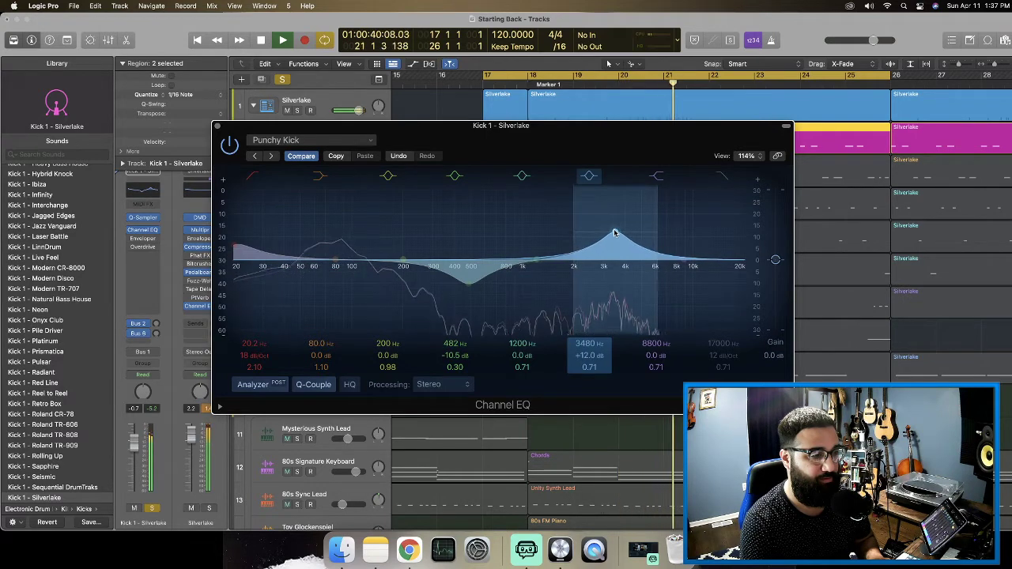
pyautogui.press('space')
pyautogui.click(217, 126)
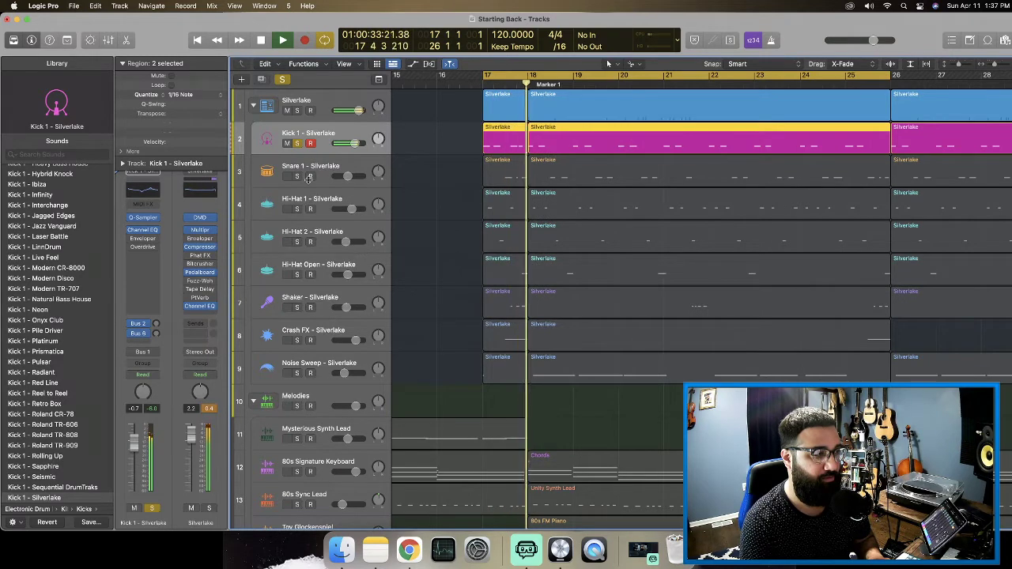
# Insert a Compressor on Kick 1, audition the VCA and FET models, and return to Platinum Digital.
pyautogui.click(144, 256)
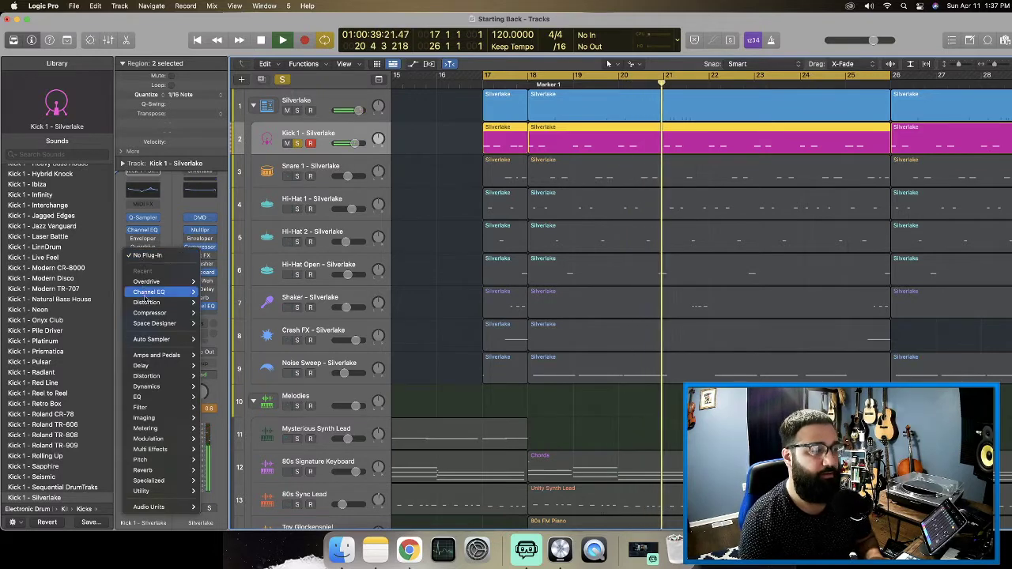
pyautogui.click(149, 313)
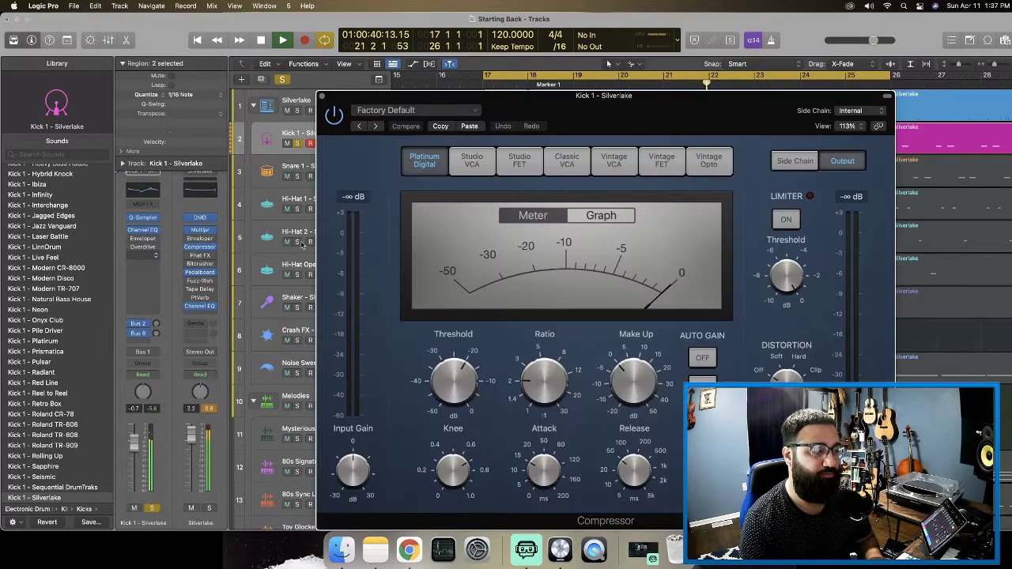
pyautogui.click(474, 168)
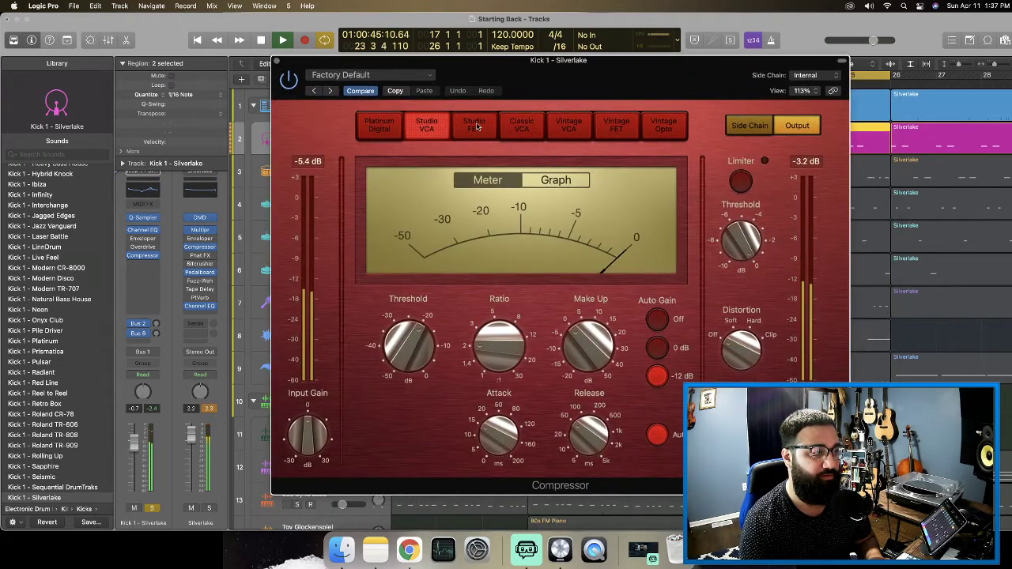
pyautogui.click(475, 125)
pyautogui.click(518, 127)
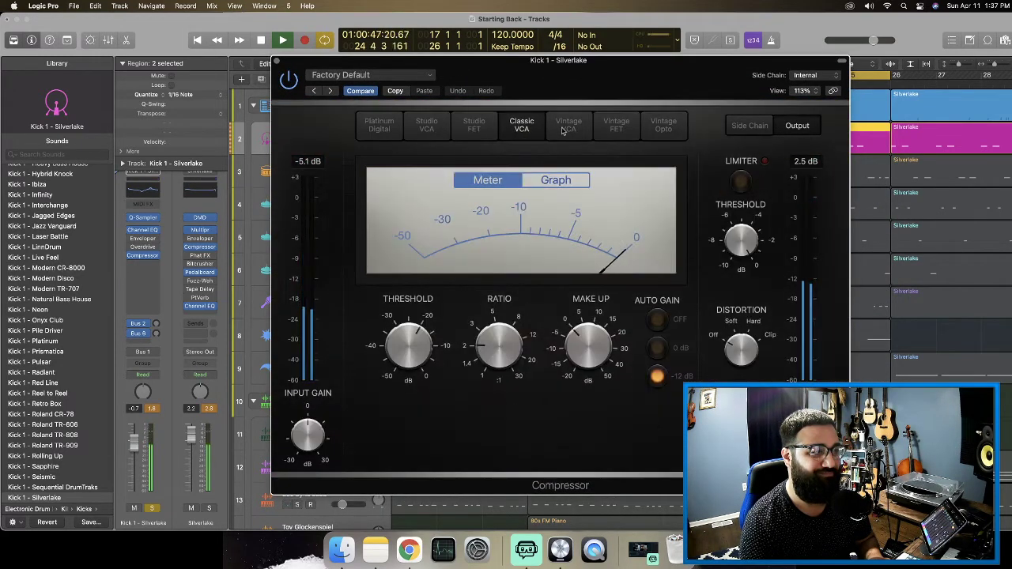
pyautogui.click(614, 126)
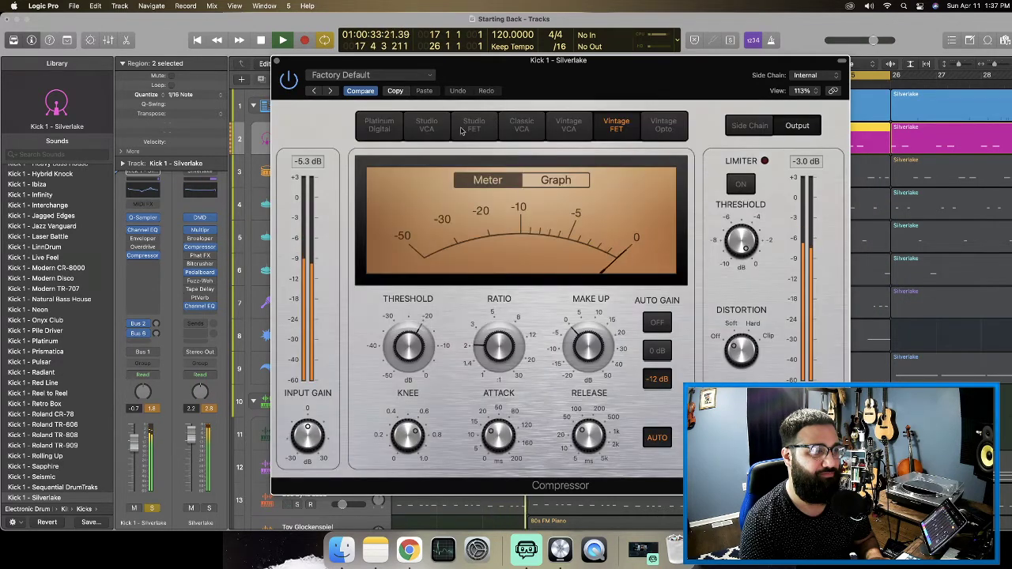
pyautogui.click(376, 132)
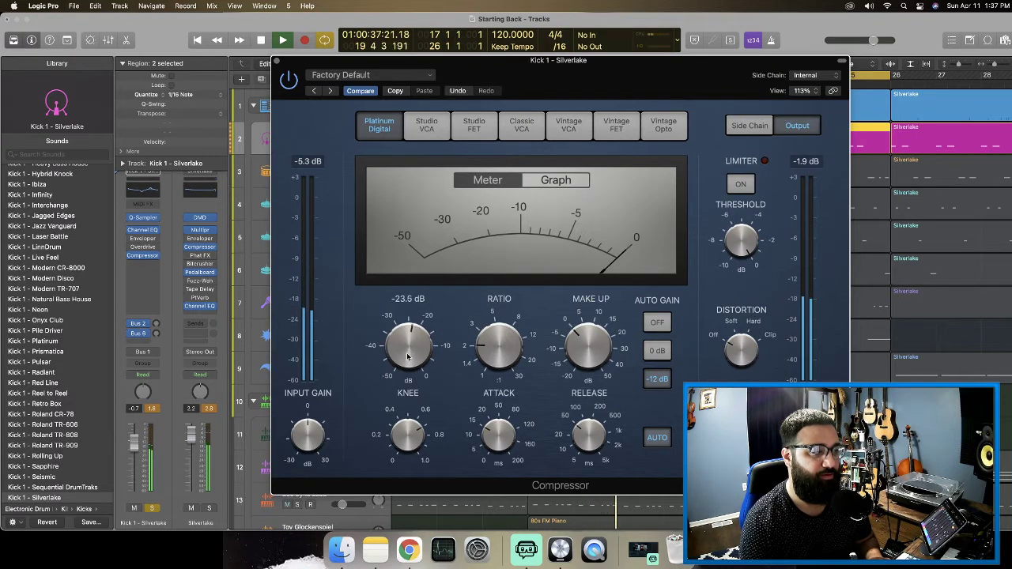
# Lower the Kick 1 compressor's threshold, raise its ratio slightly above 2:1 and set the make-up gain to -1.0 dB.
pyautogui.moveTo(408, 357); pyautogui.dragTo(404, 372)
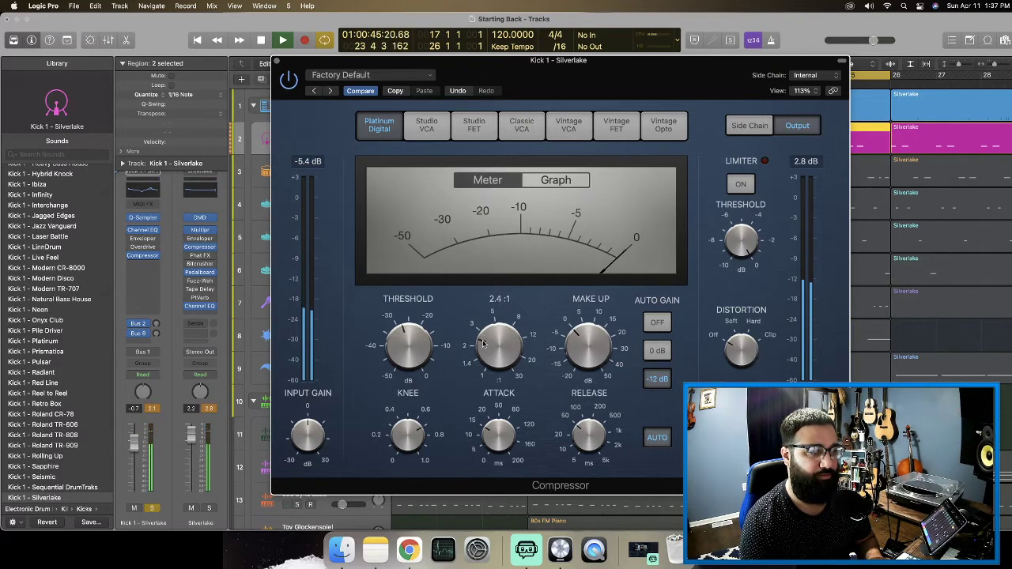
pyautogui.moveTo(483, 342); pyautogui.dragTo(483, 345)
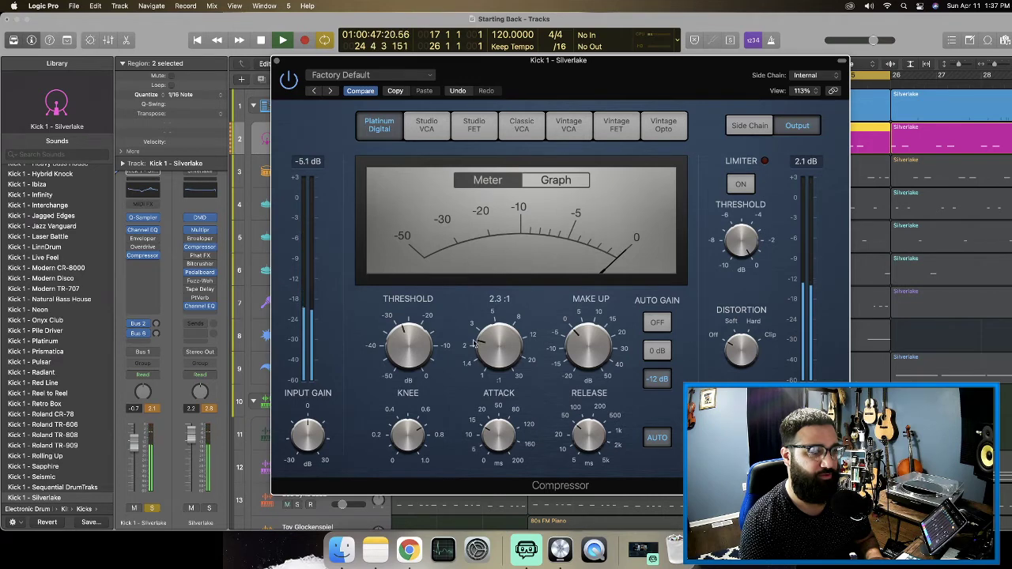
pyautogui.click(732, 184)
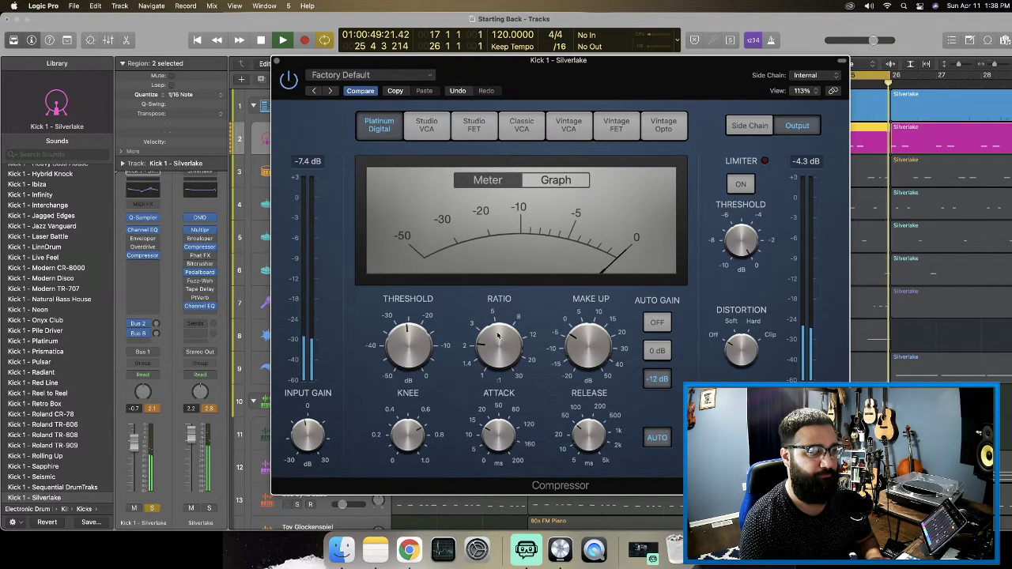
pyautogui.moveTo(483, 345)
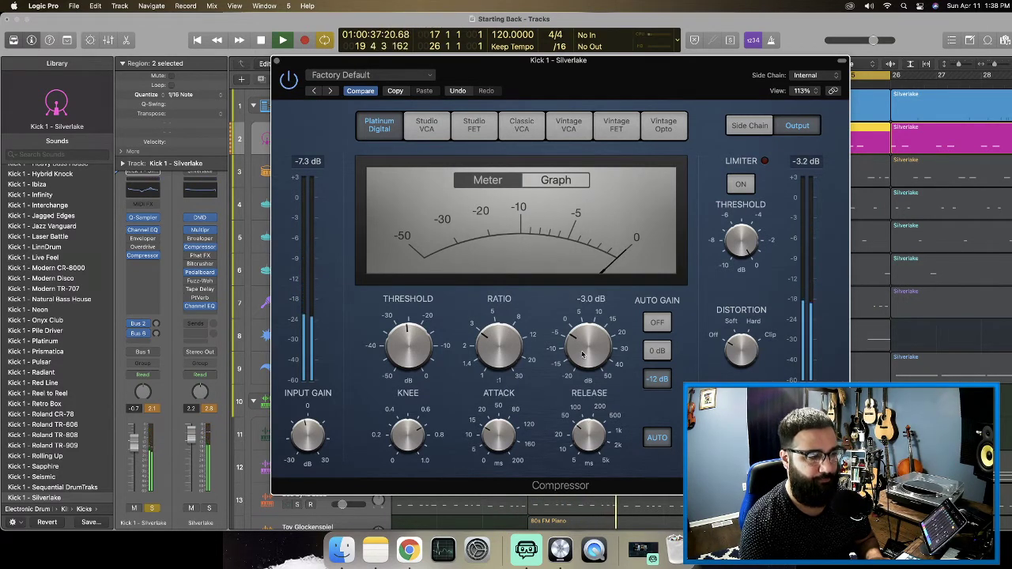
pyautogui.scroll(3, 583, 353)
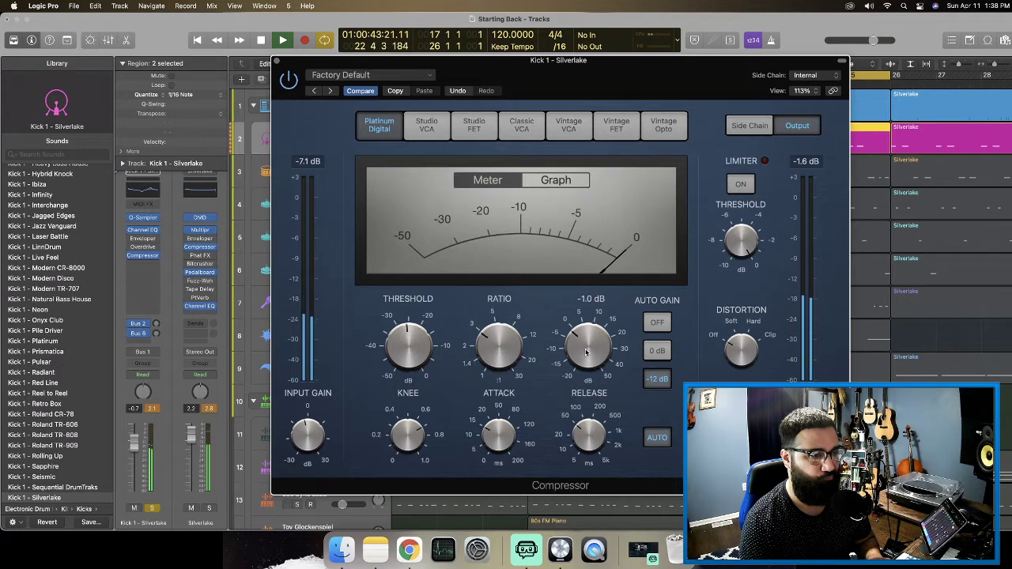
pyautogui.press('space')
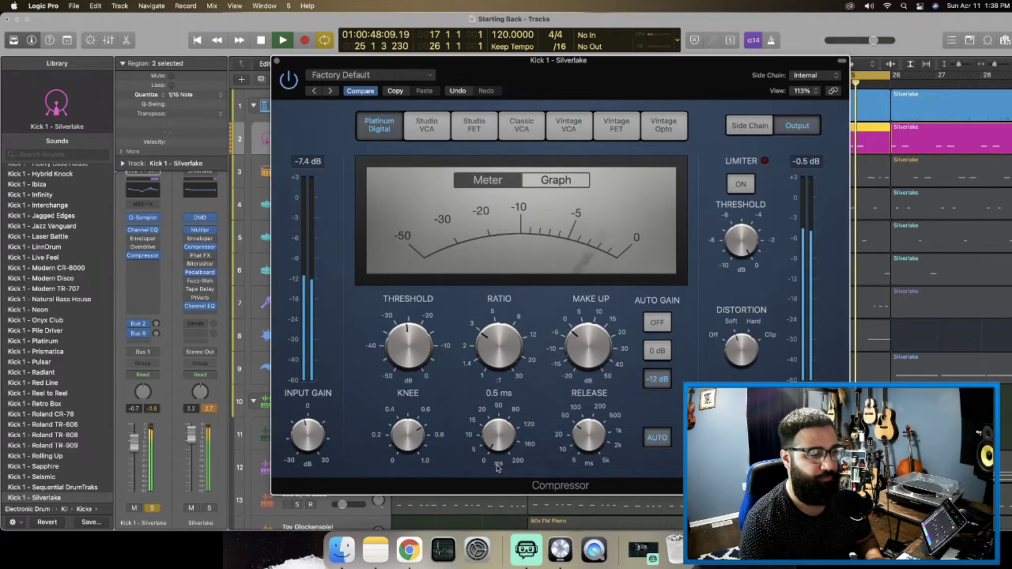
# Shorten the Kick 1 compressor's attack to nearly 0 ms and close the plug-in.
pyautogui.moveTo(496, 468); pyautogui.dragTo(497, 462)
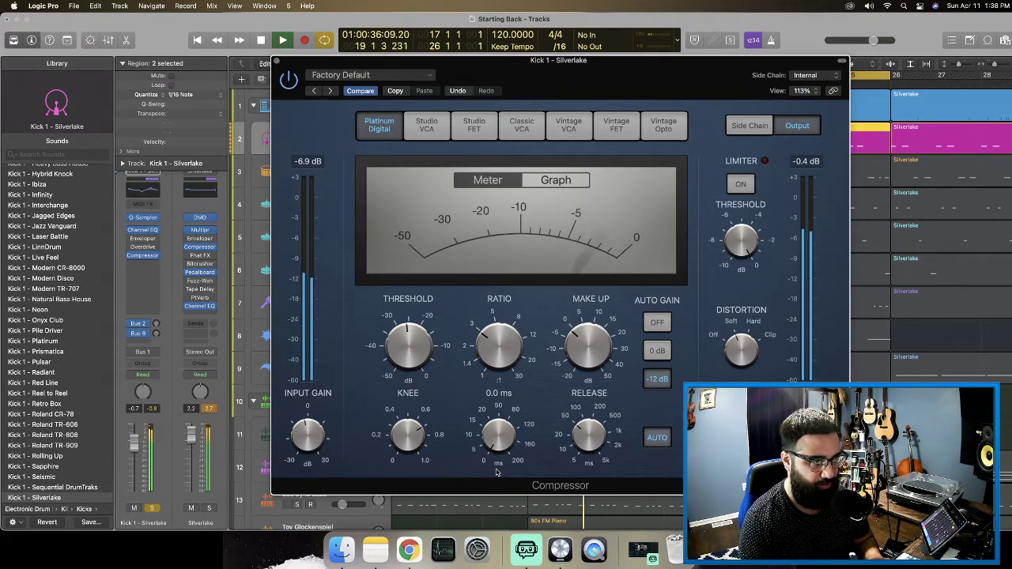
pyautogui.moveTo(495, 465); pyautogui.dragTo(495, 464)
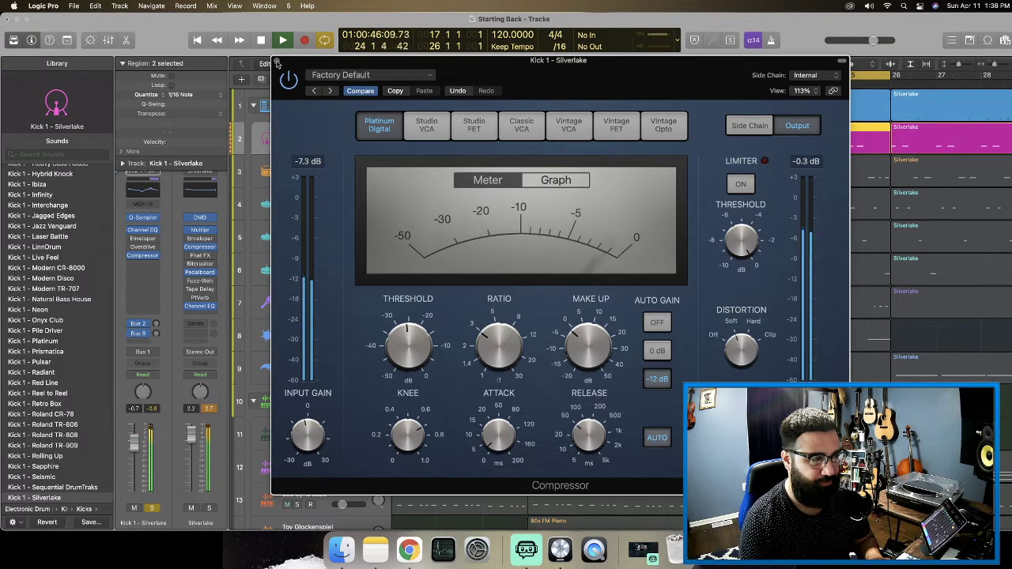
pyautogui.click(277, 62)
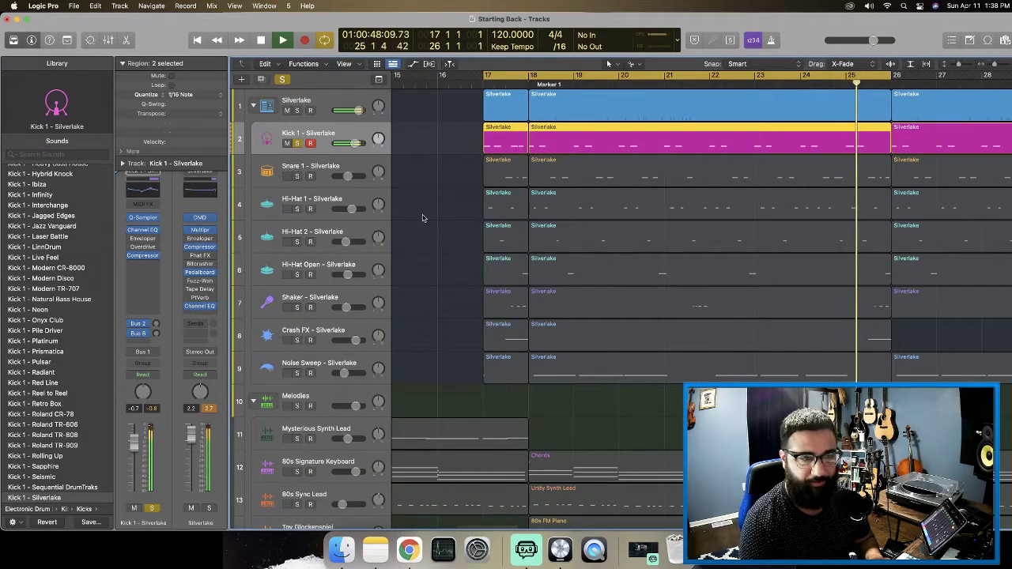
# Lower the Silverlake drum bus volume to about -2.3 dB while checking the soloed kick in playback.
pyautogui.press('space')
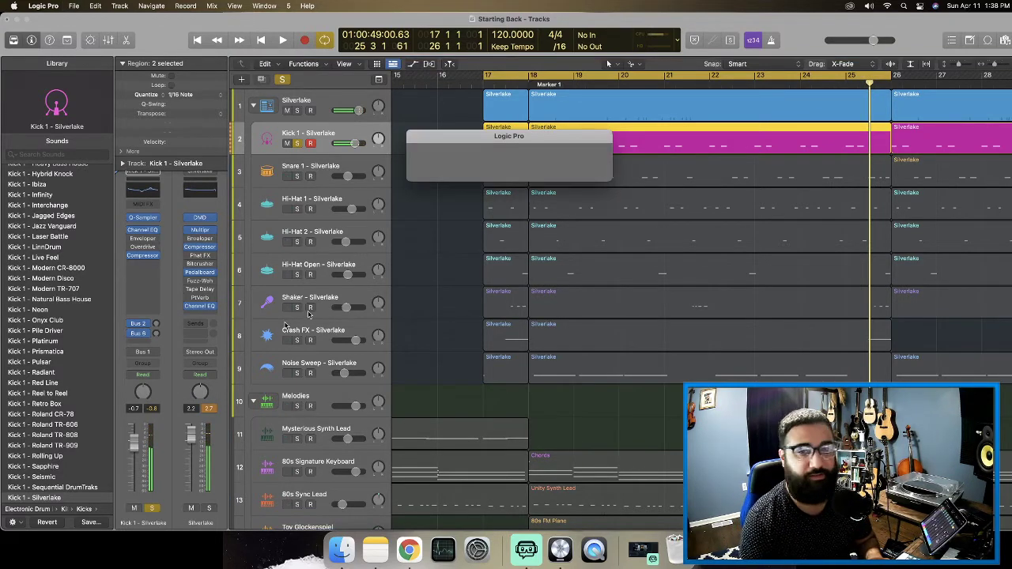
pyautogui.press('space')
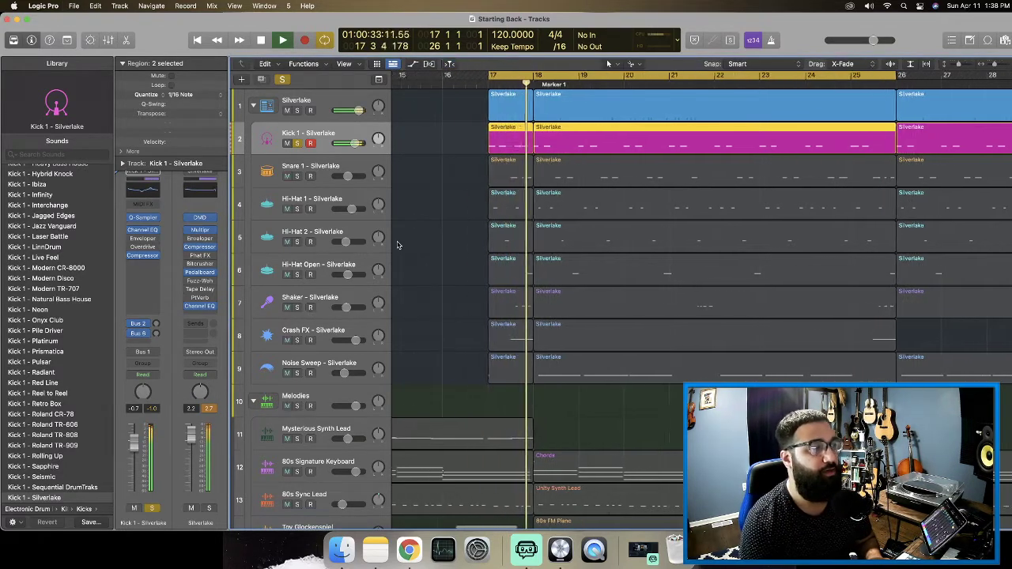
pyautogui.hscroll(-1, 398, 245)
pyautogui.scroll(-1, 255, 300)
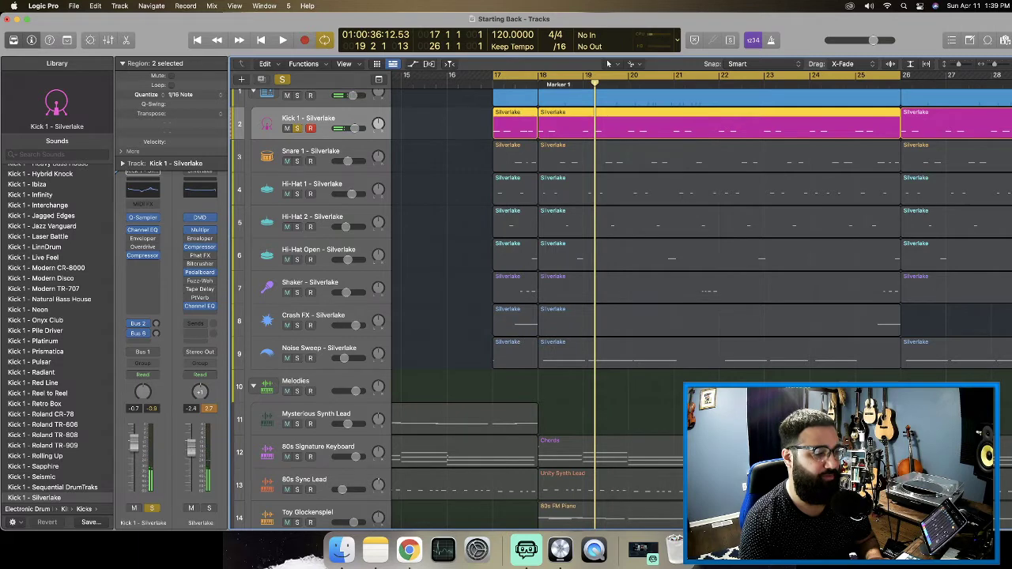
pyautogui.press('space')
pyautogui.moveTo(190, 451); pyautogui.dragTo(191, 448)
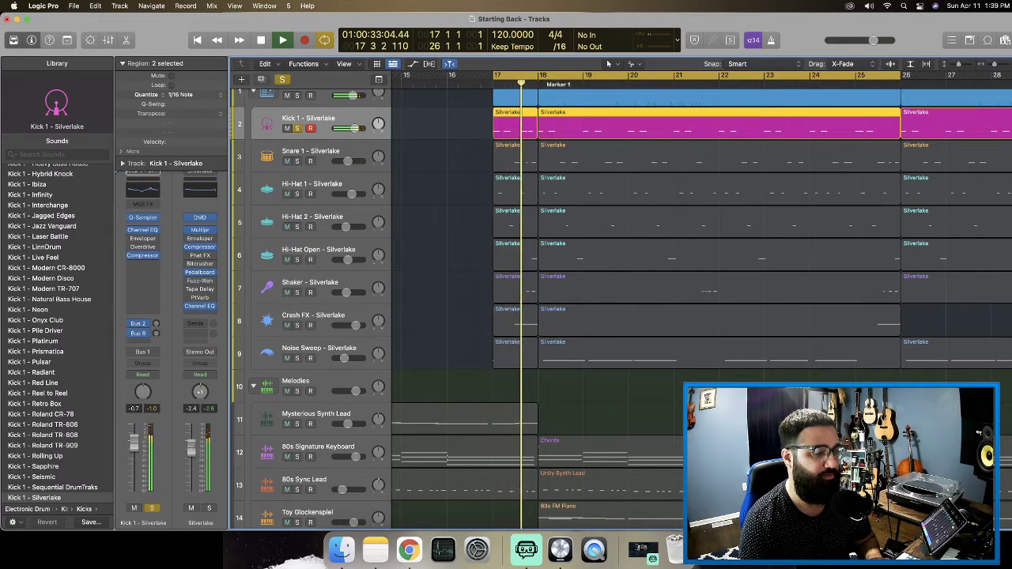
pyautogui.press('space')
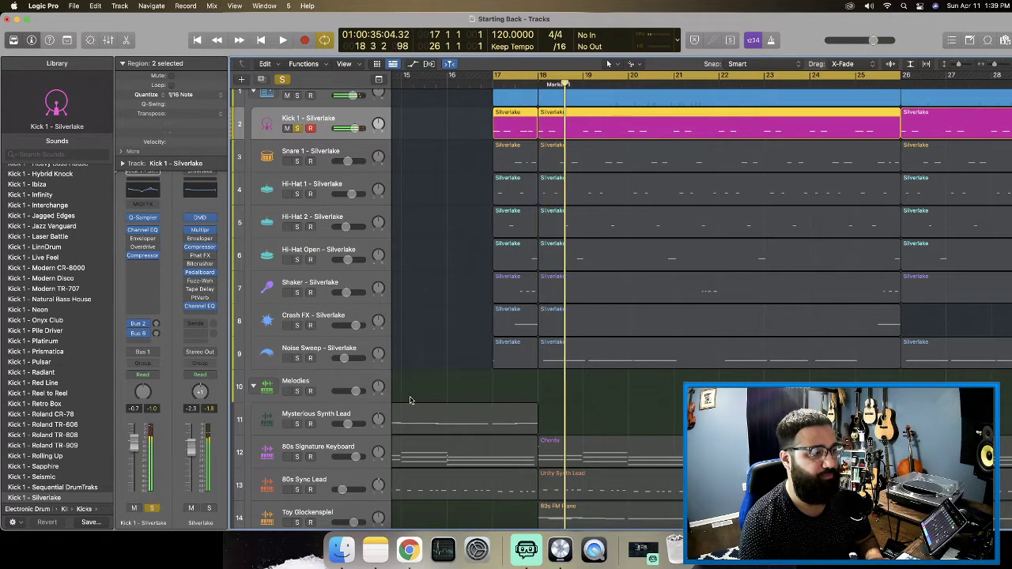
pyautogui.scroll(1, 444, 261)
pyautogui.press('space')
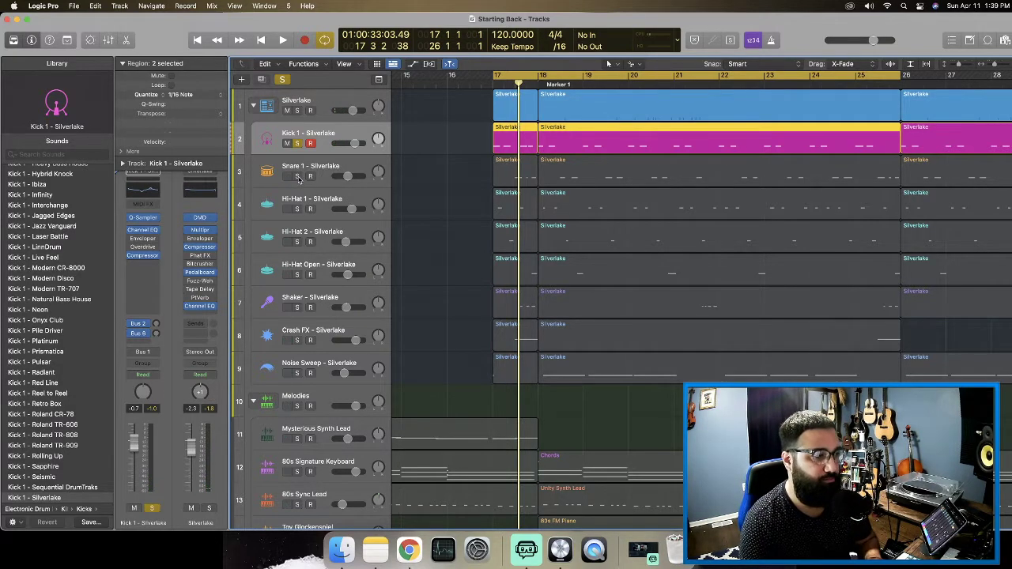
# Solo Snare 1 together with the kick, select the snare track and play both back.
pyautogui.click(297, 176)
pyautogui.click(308, 164)
pyautogui.press('space')
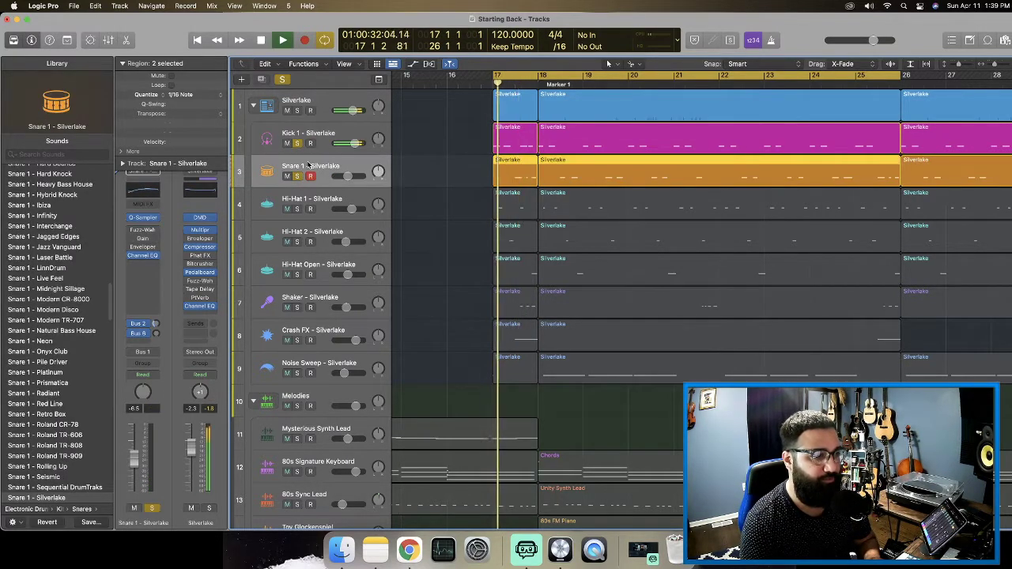
# Select the Kick 1 track and lower its volume to -2.6 dB to balance it against the snare.
pyautogui.click(297, 142)
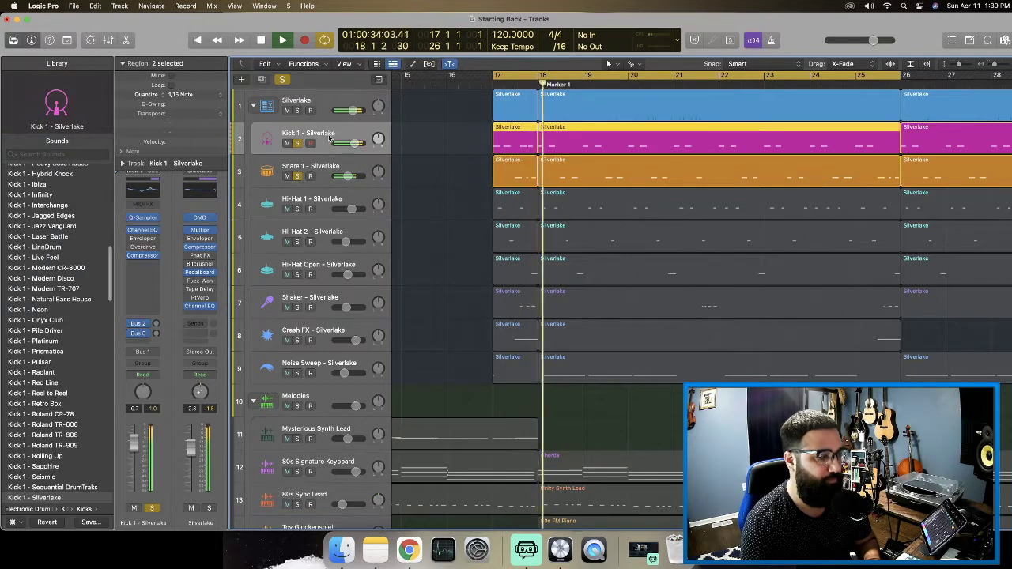
pyautogui.scroll(-1, 276, 220)
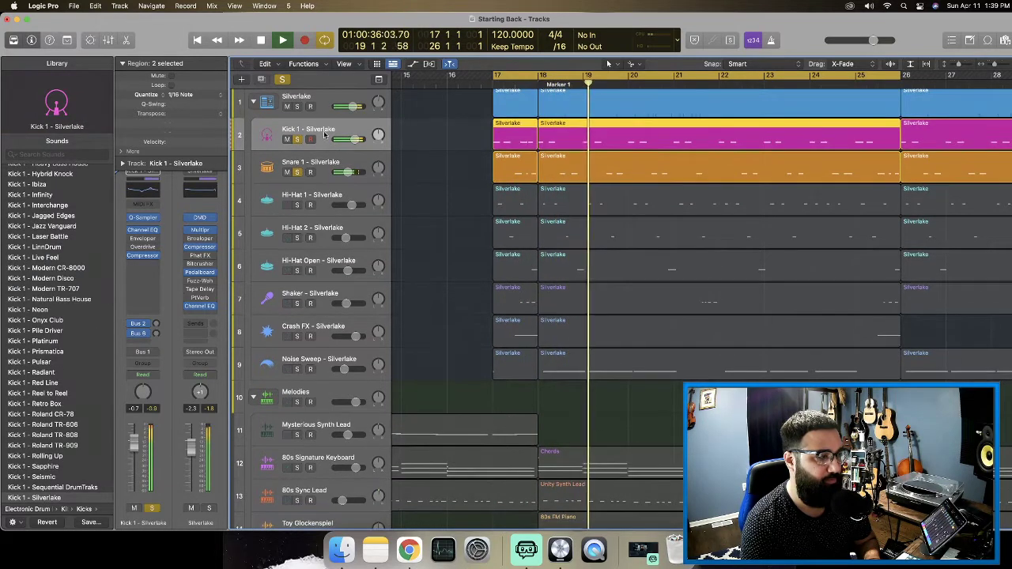
pyautogui.moveTo(134, 443); pyautogui.dragTo(133, 451)
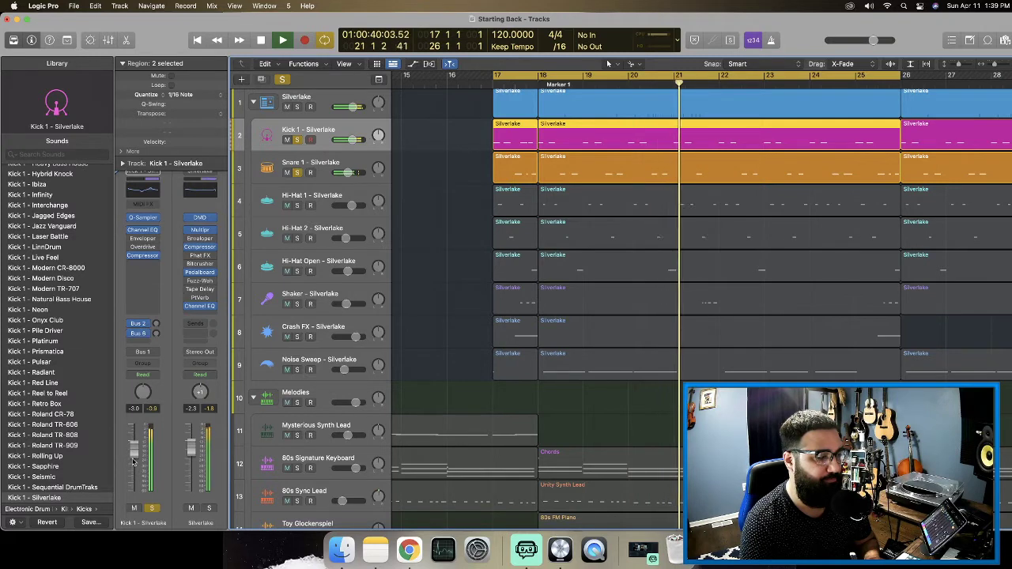
pyautogui.press('space')
pyautogui.press('space')
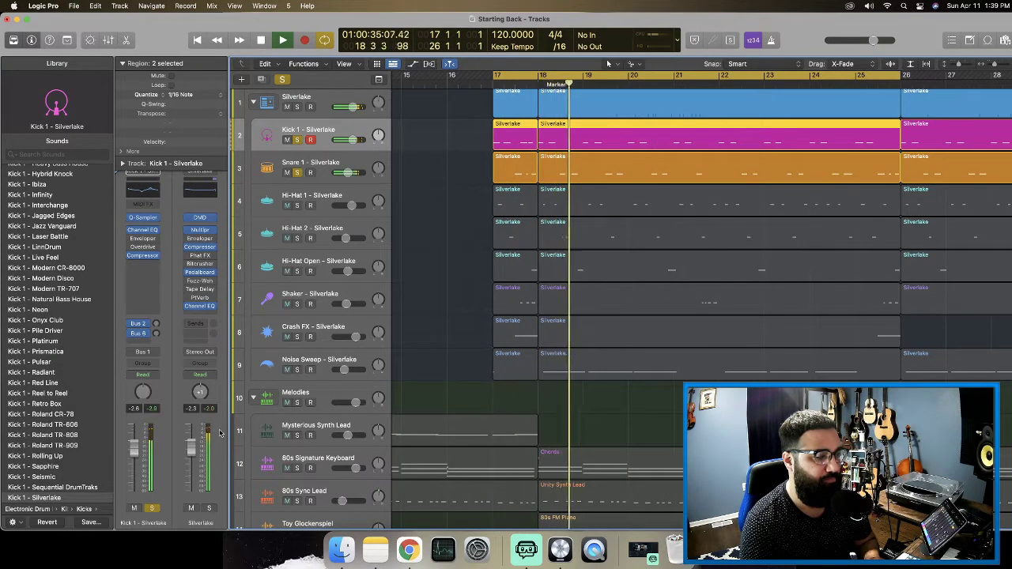
# Shape Snare 1's Channel EQ with a +8.1 dB boost at 1710 Hz and close the plug-in.
pyautogui.click(299, 172)
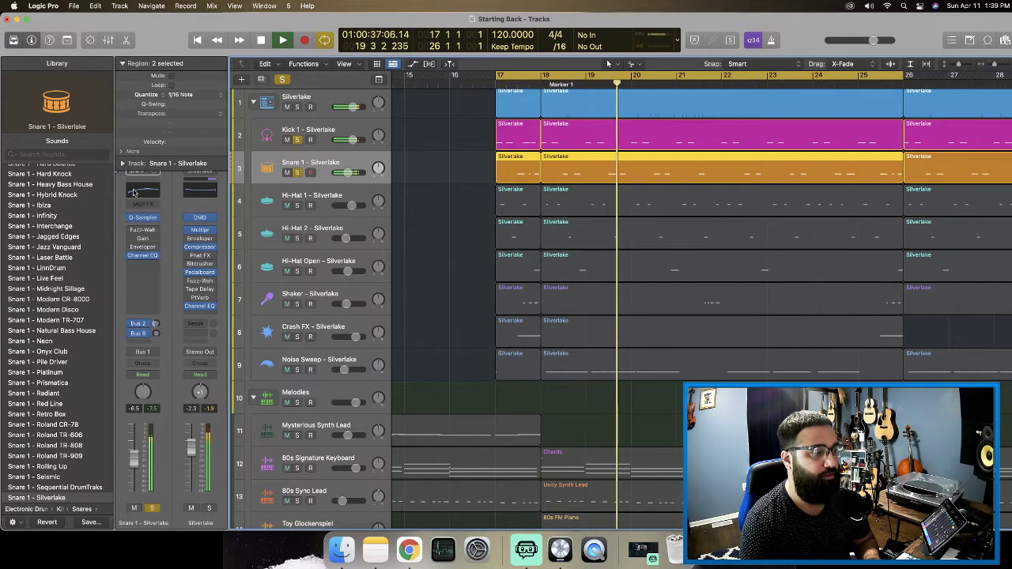
pyautogui.click(157, 254)
pyautogui.moveTo(622, 253); pyautogui.dragTo(670, 256)
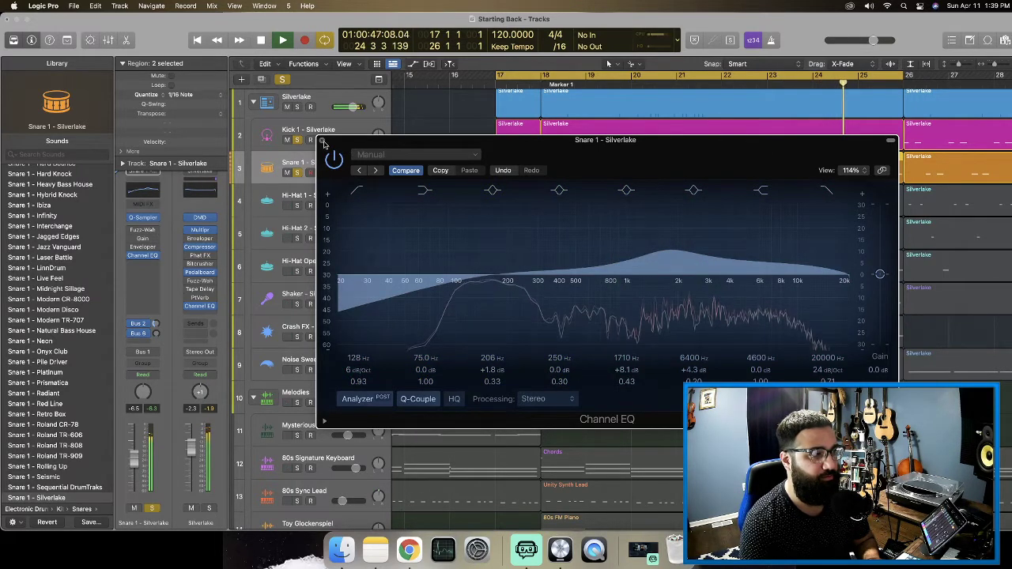
pyautogui.click(322, 141)
# Insert a Compressor after the Channel EQ on the Snare 1 track.
pyautogui.click(158, 275)
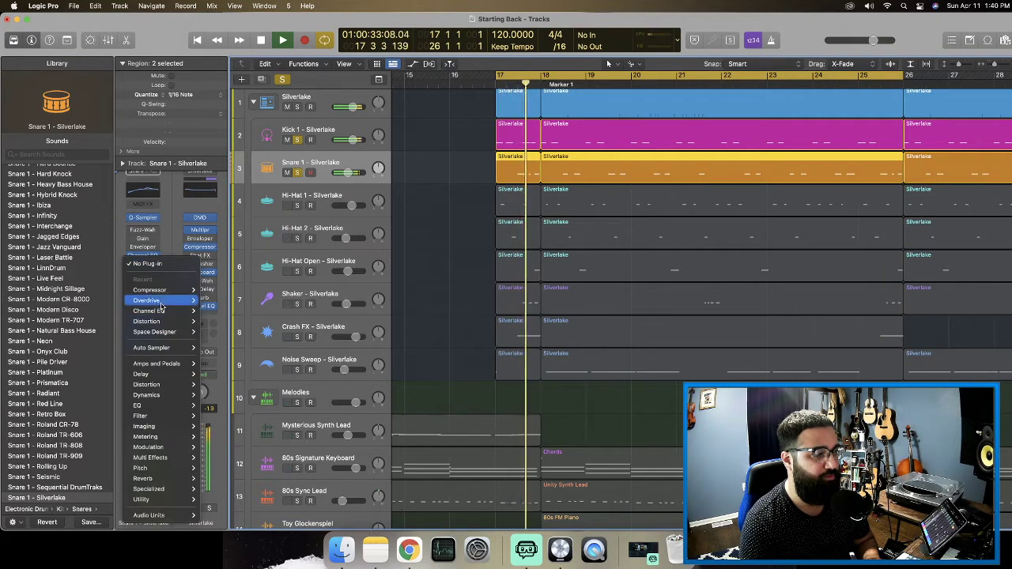
pyautogui.click(164, 291)
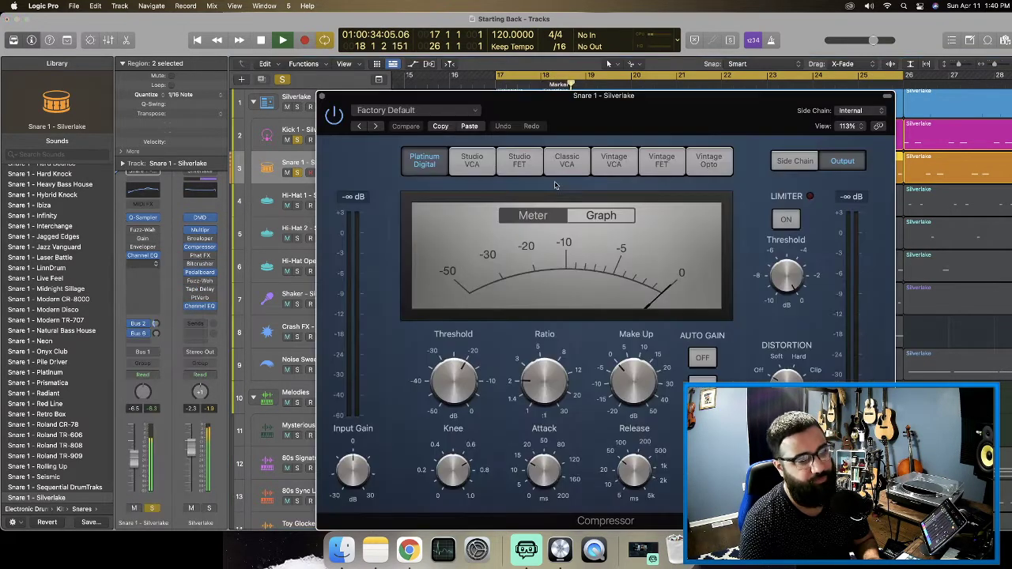
# Set the threshold of Snare 1's Compressor to -26.5 dB during playback.
pyautogui.moveTo(535, 98); pyautogui.dragTo(461, 99)
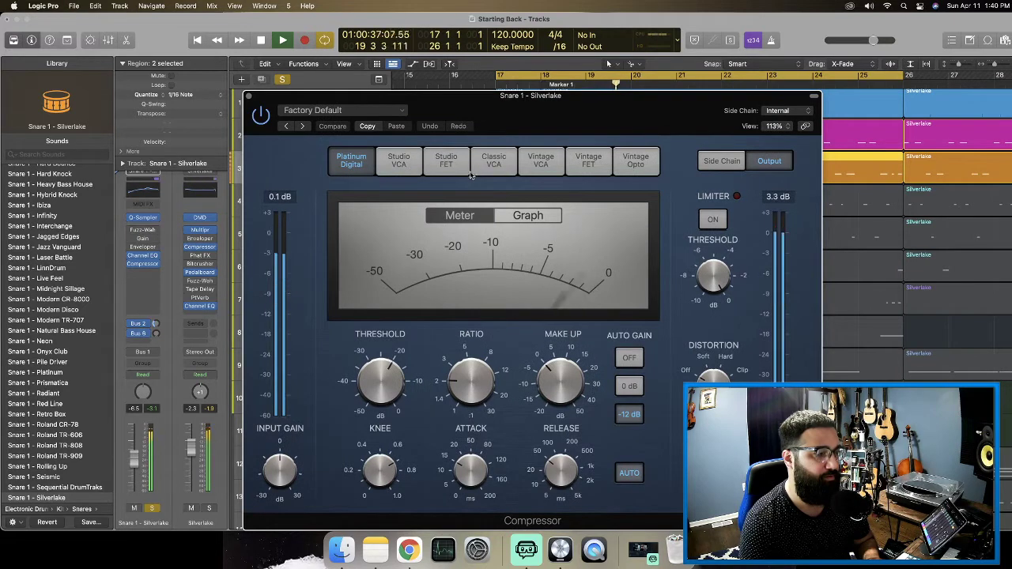
pyautogui.moveTo(384, 326)
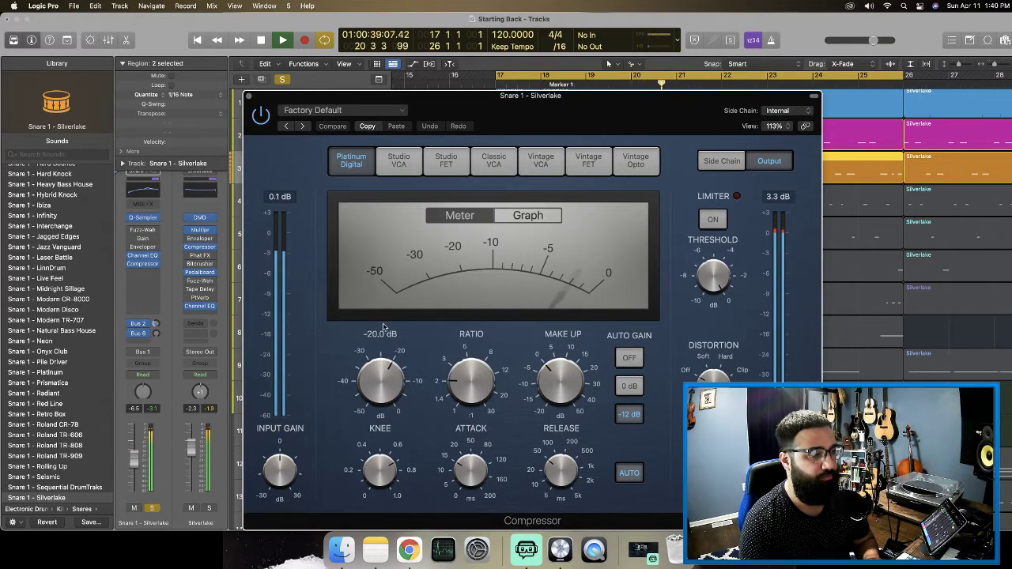
pyautogui.moveTo(379, 391); pyautogui.dragTo(375, 404)
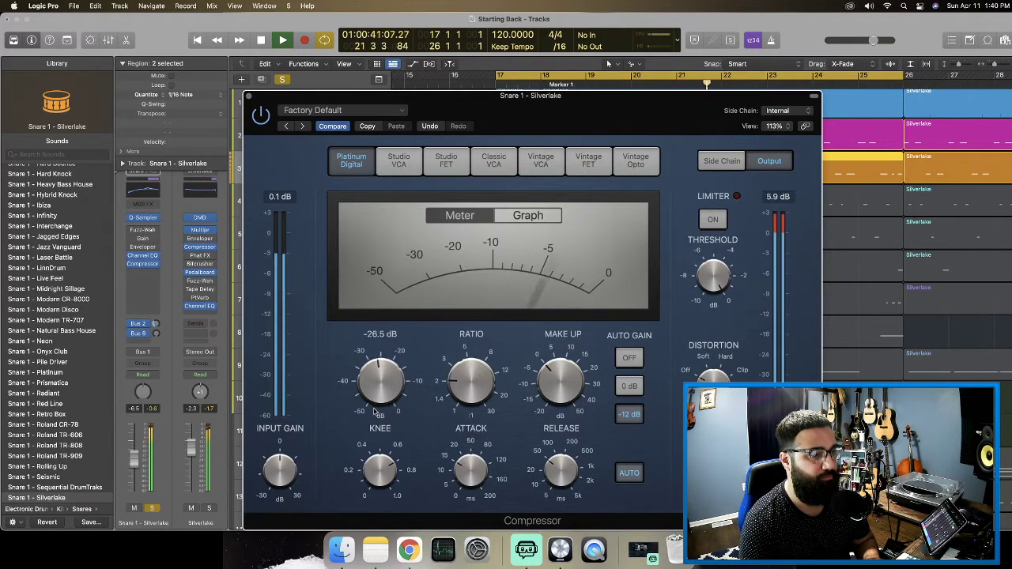
pyautogui.moveTo(472, 390)
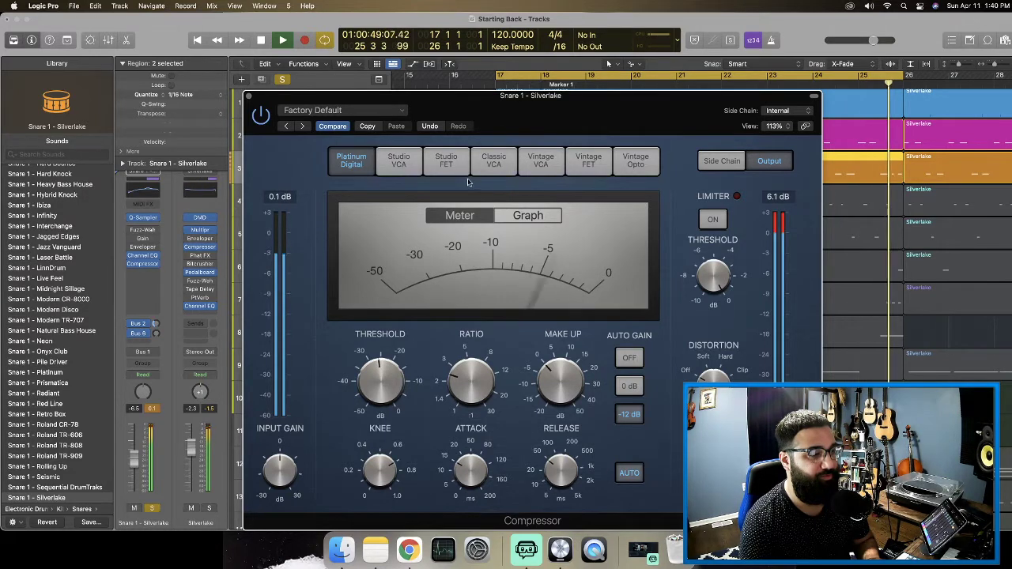
# Audition the Compressor's Studio VCA, Studio FET, Classic VCA, Vintage VCA and Vintage FET models on the snare and settle on Classic VCA.
pyautogui.click(399, 159)
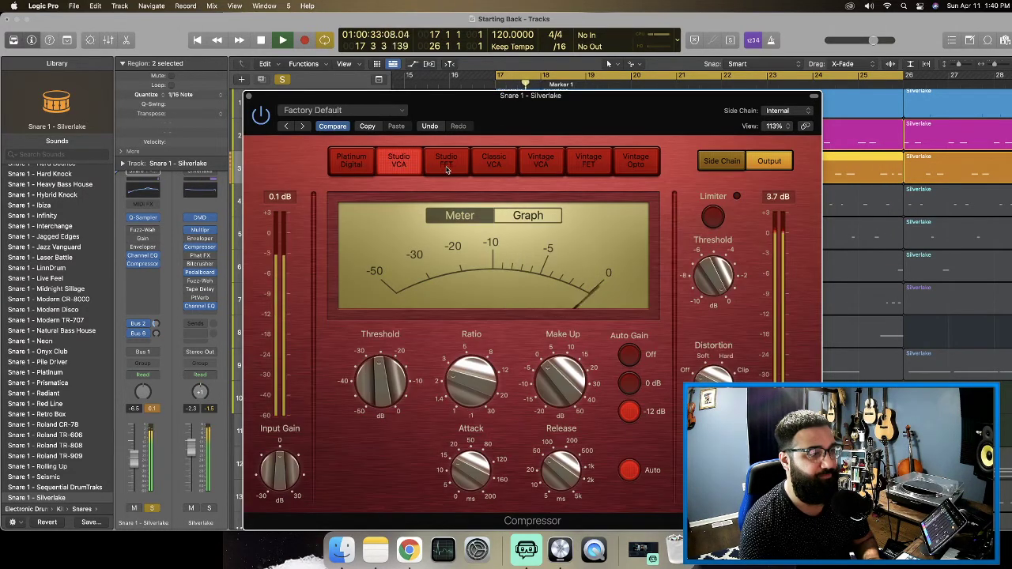
pyautogui.click(446, 162)
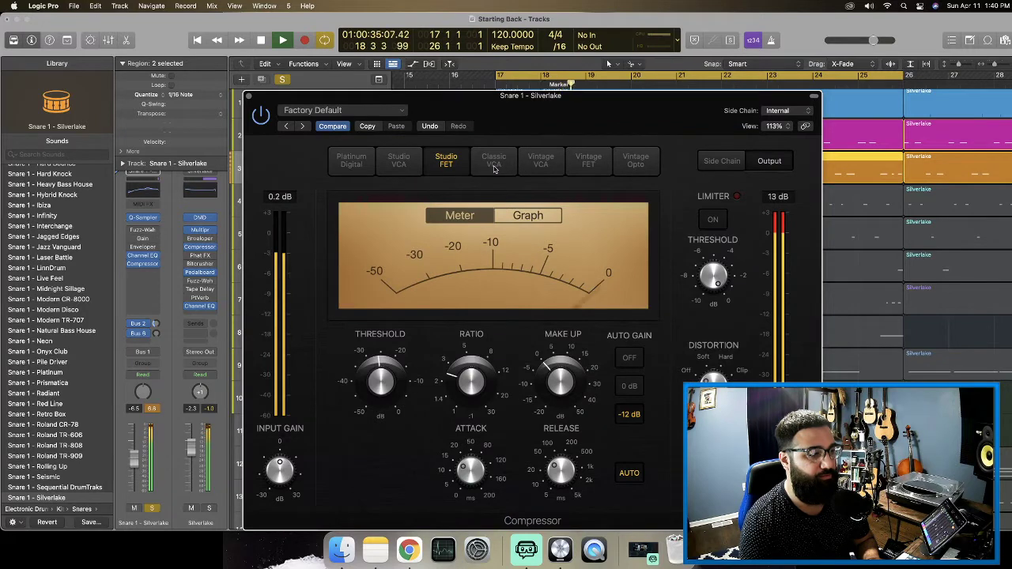
pyautogui.click(494, 163)
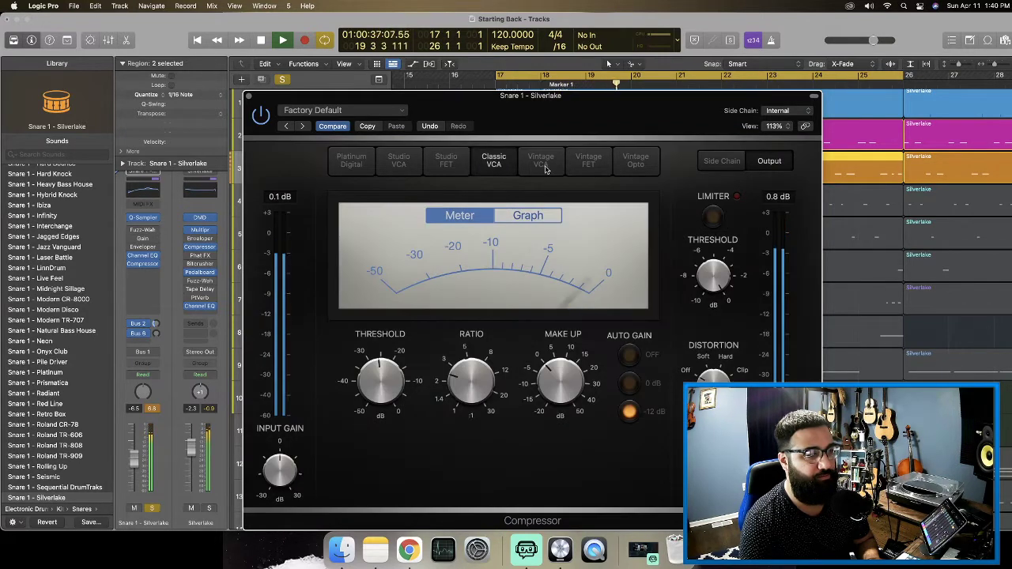
pyautogui.click(545, 169)
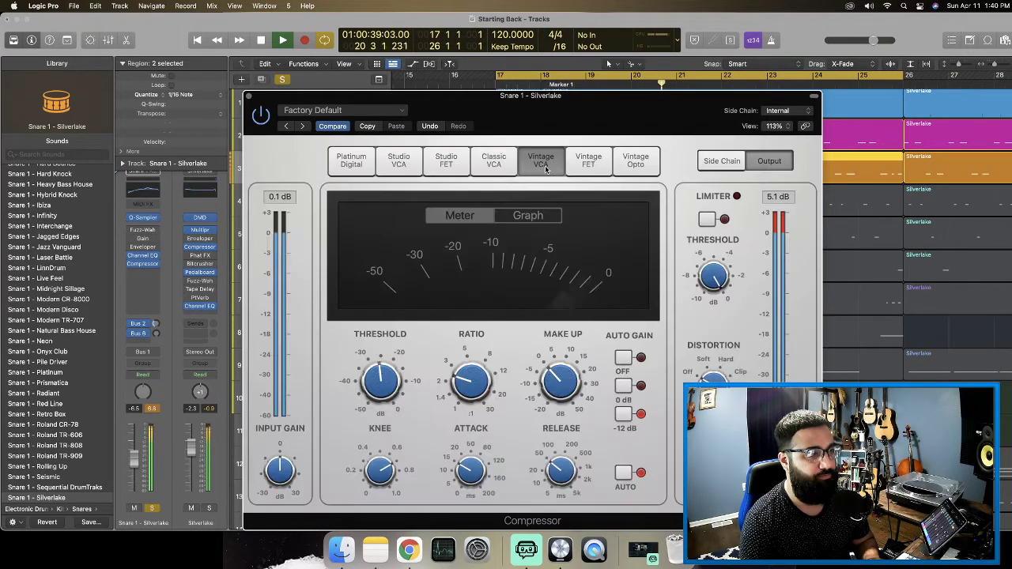
pyautogui.click(588, 163)
pyautogui.click(485, 168)
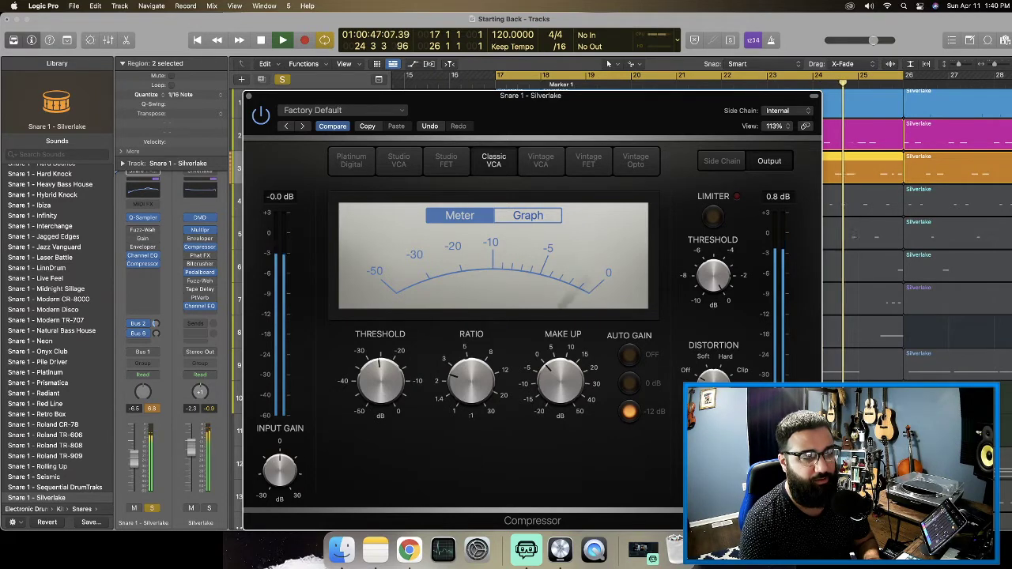
# Set the snare Compressor's ratio to 3.5:1 and its threshold to -31.5 dB.
pyautogui.moveTo(366, 352); pyautogui.dragTo(385, 397)
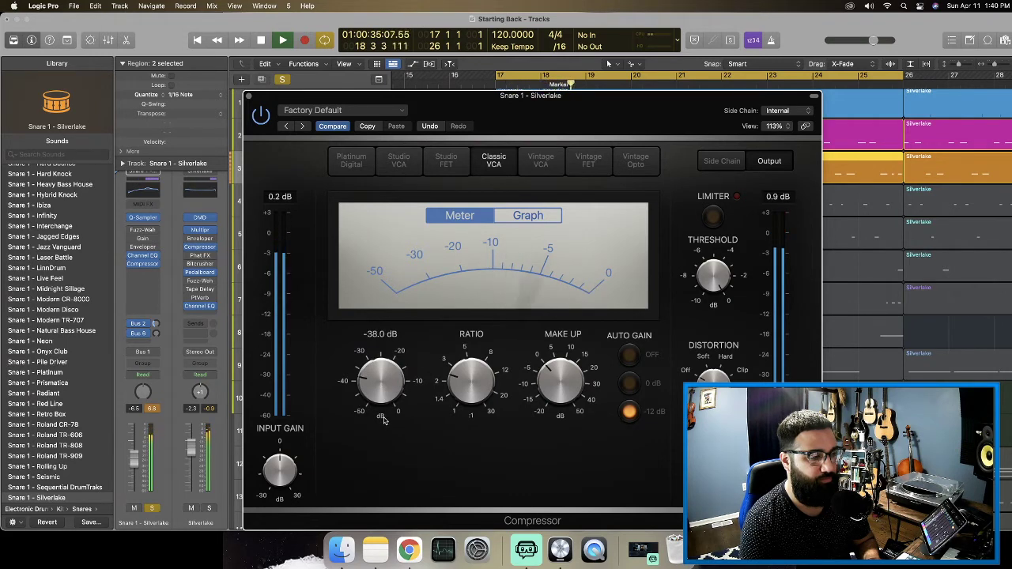
pyautogui.moveTo(481, 387); pyautogui.dragTo(480, 381)
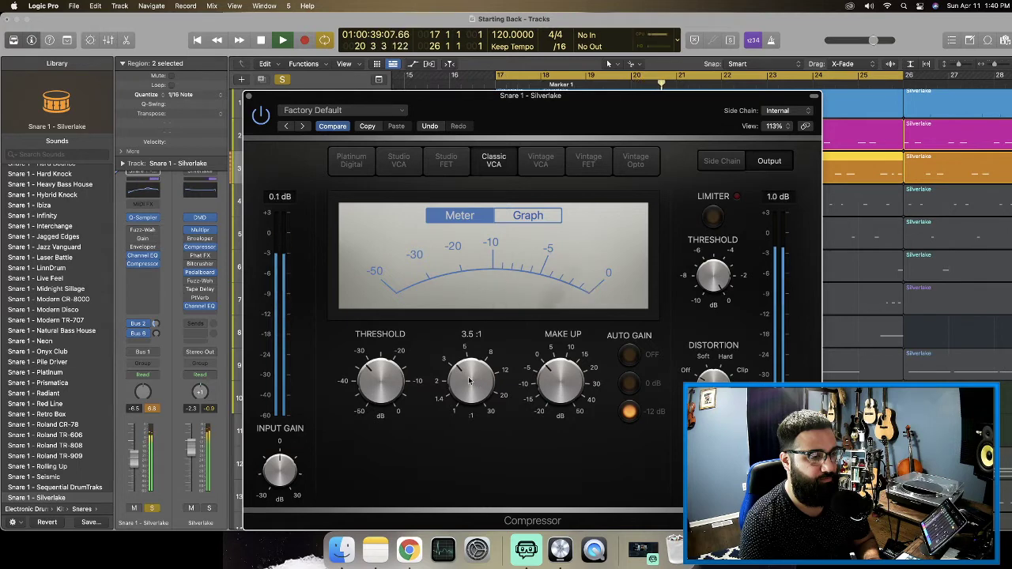
pyautogui.moveTo(375, 390); pyautogui.dragTo(376, 389)
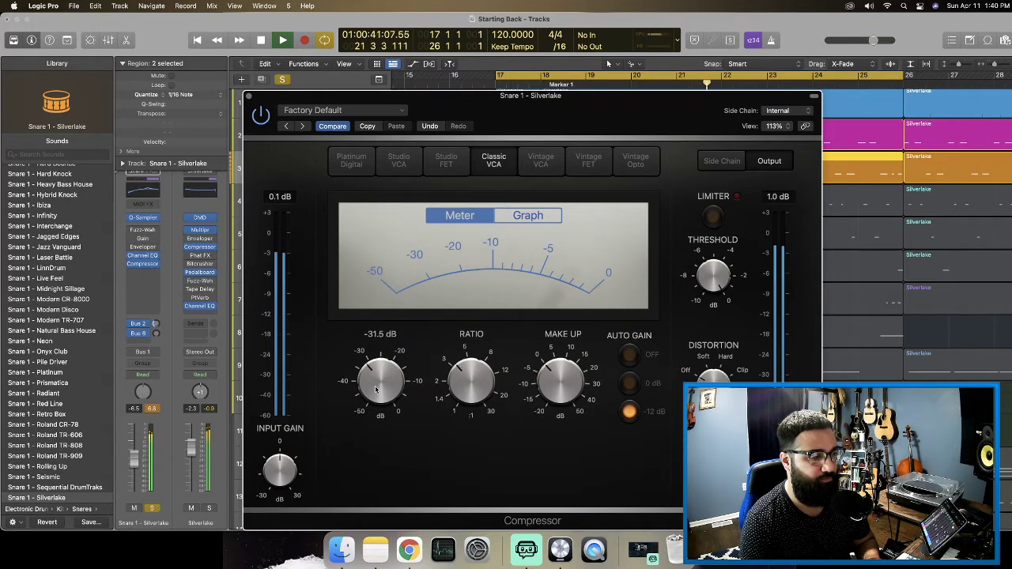
# Compare the snare with its Compressor bypassed and active during playback, close the plug-in and stop playback.
pyautogui.press('space')
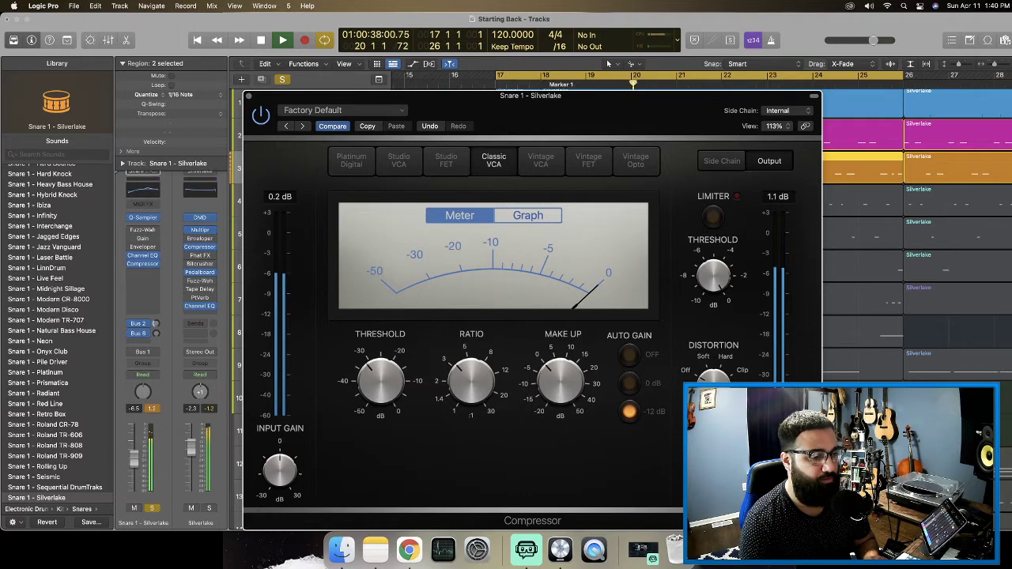
pyautogui.press('Return')
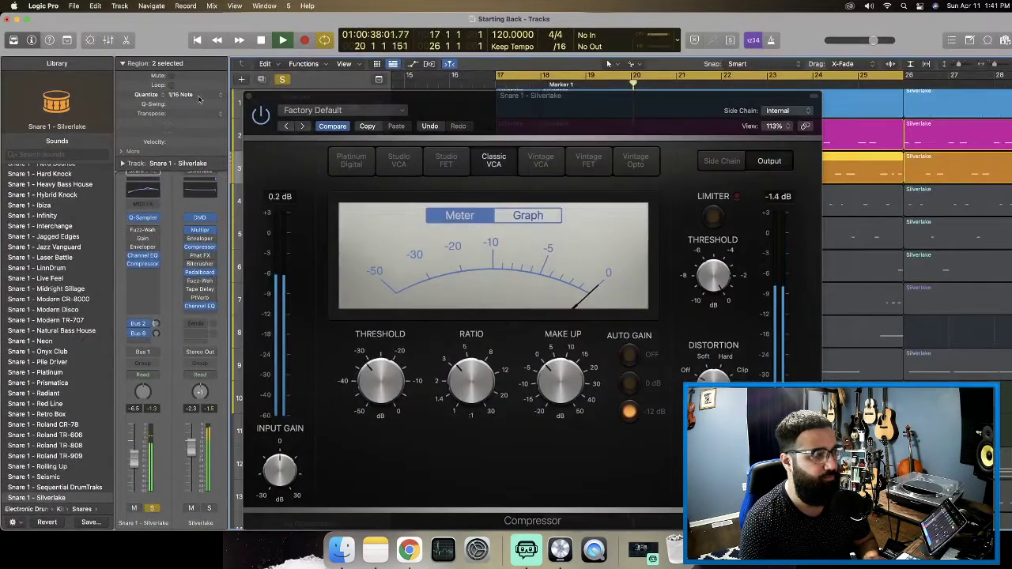
pyautogui.click(261, 117)
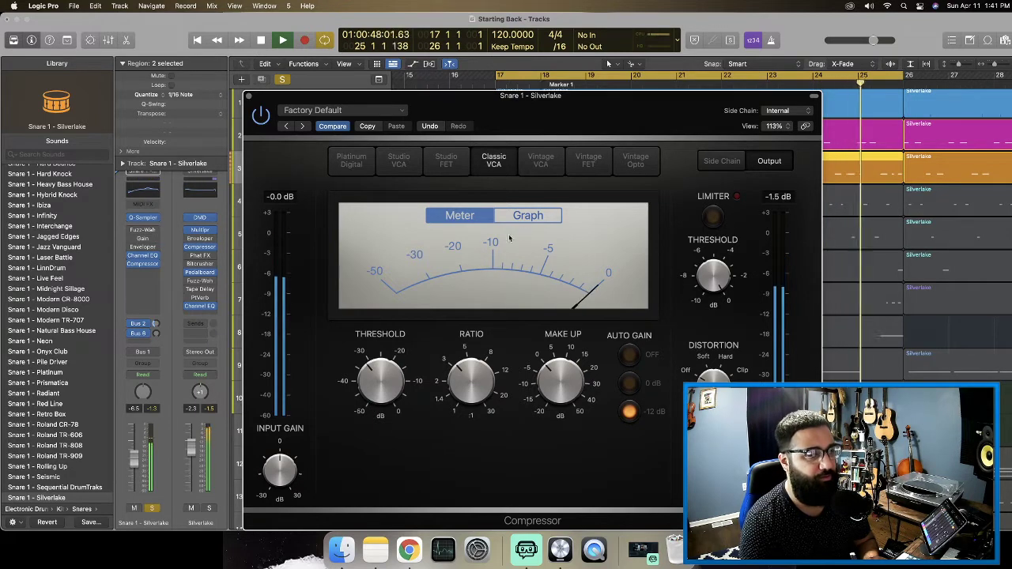
pyautogui.press('super+w')
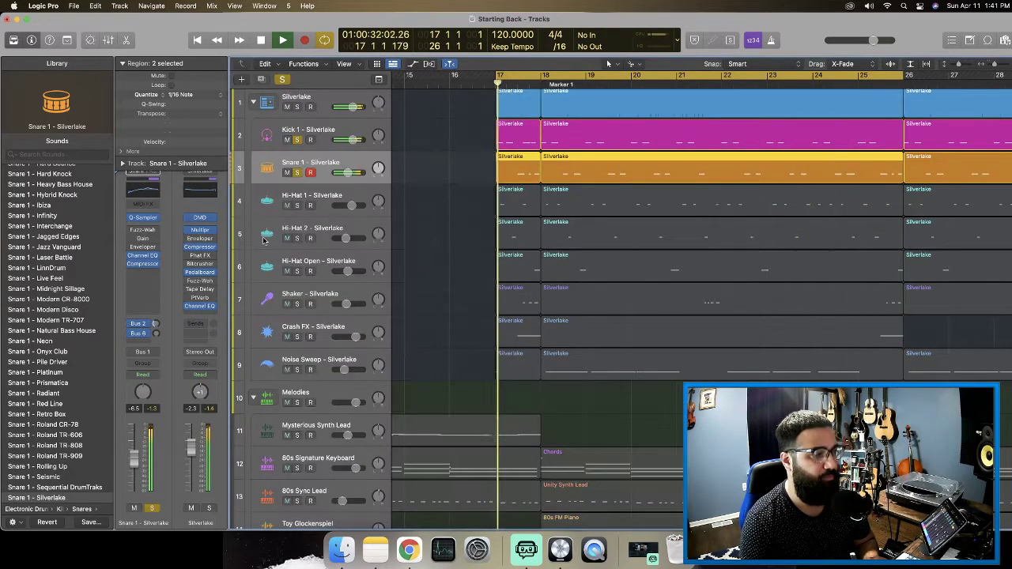
pyautogui.scroll(-1, 486, 276)
pyautogui.press('space')
# Insert a SilverVerb reverb after the Compressor on the Kick 1 track.
pyautogui.scroll(1, 486, 275)
pyautogui.click(312, 125)
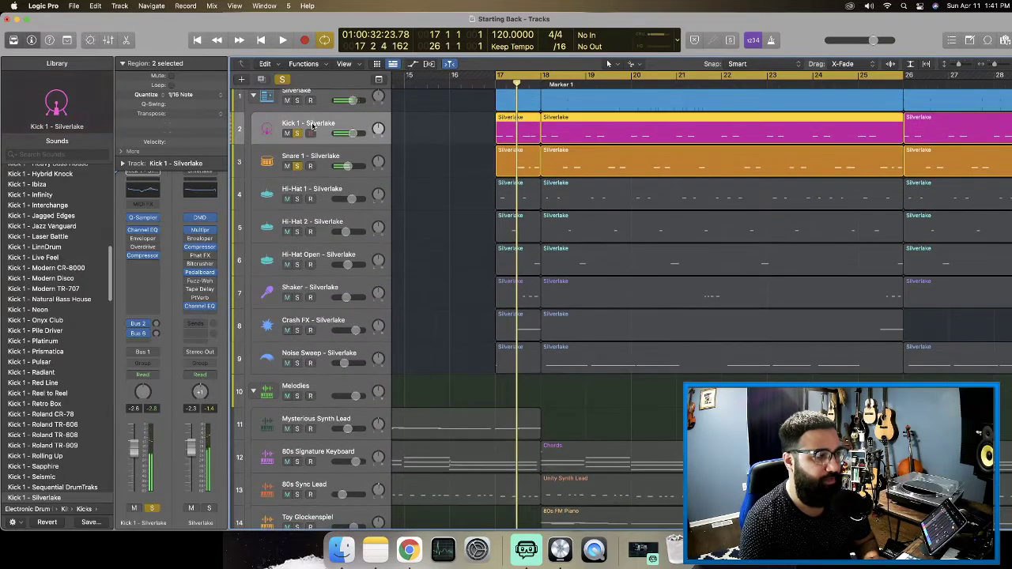
pyautogui.click(145, 266)
pyautogui.moveTo(167, 314)
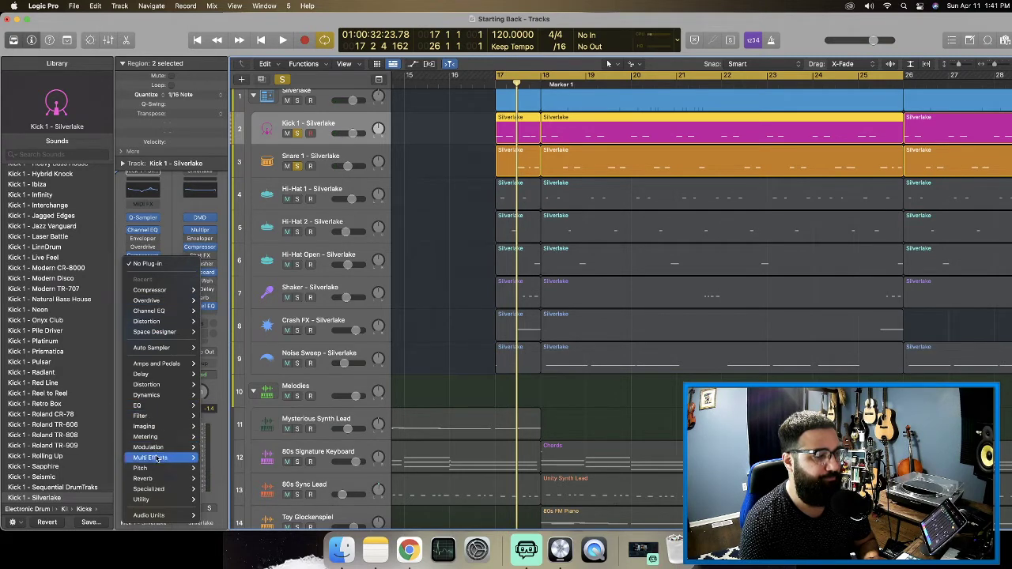
pyautogui.moveTo(174, 478)
pyautogui.click(208, 499)
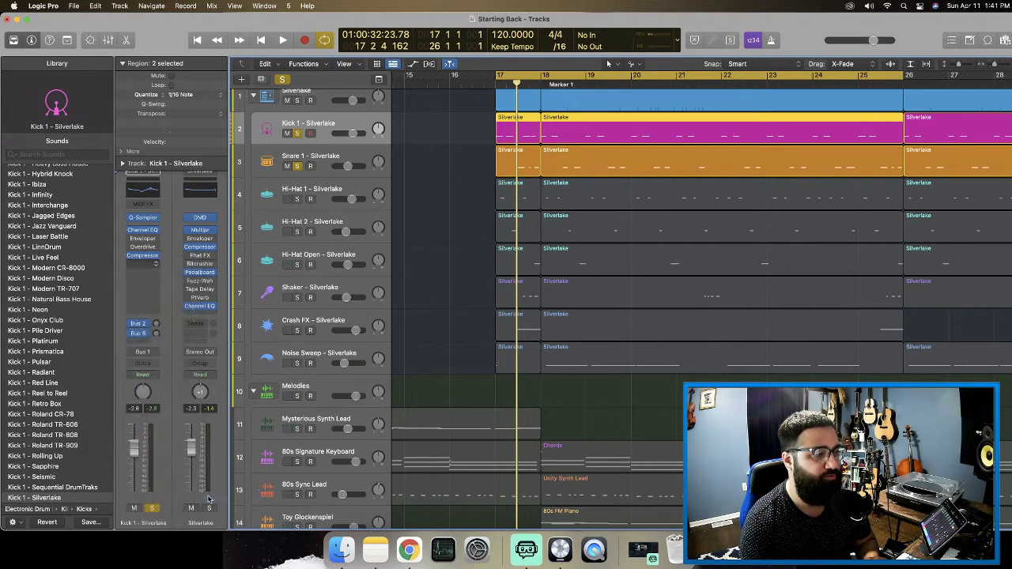
# Set the kick's SilverVerb output to 100% dry and 2% wet while checking it in playback.
pyautogui.press('space')
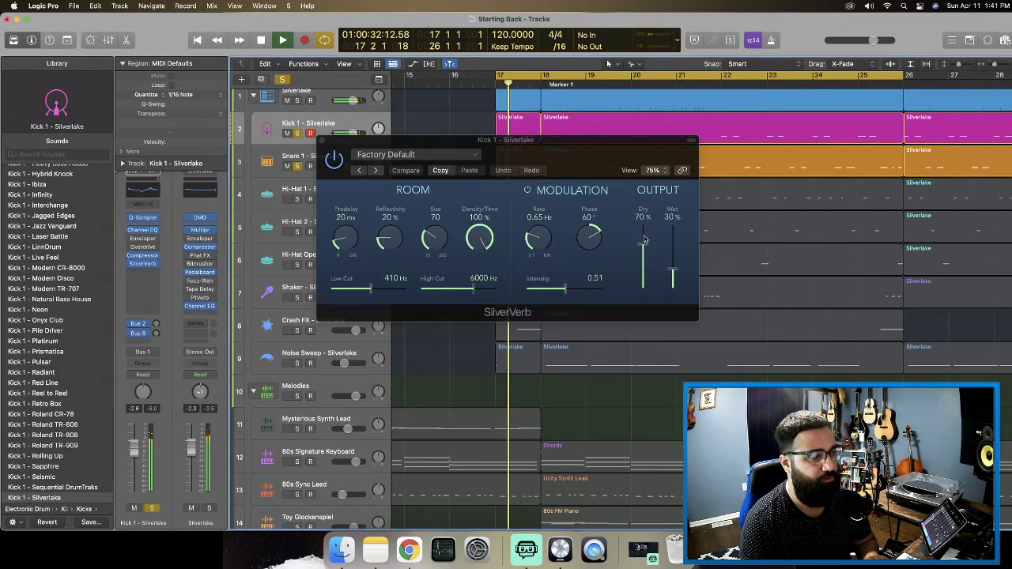
pyautogui.moveTo(668, 270); pyautogui.dragTo(672, 292)
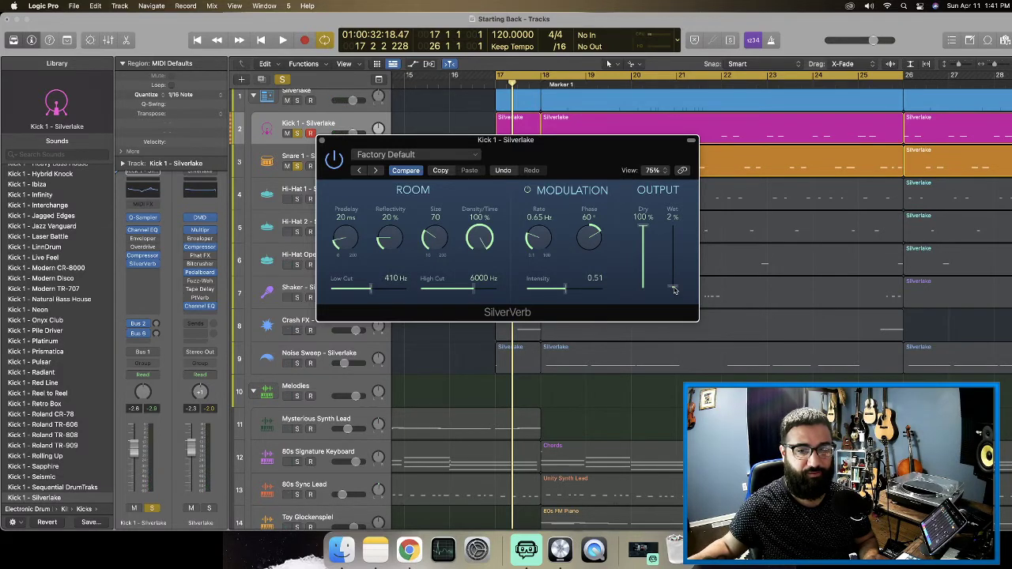
pyautogui.press('space')
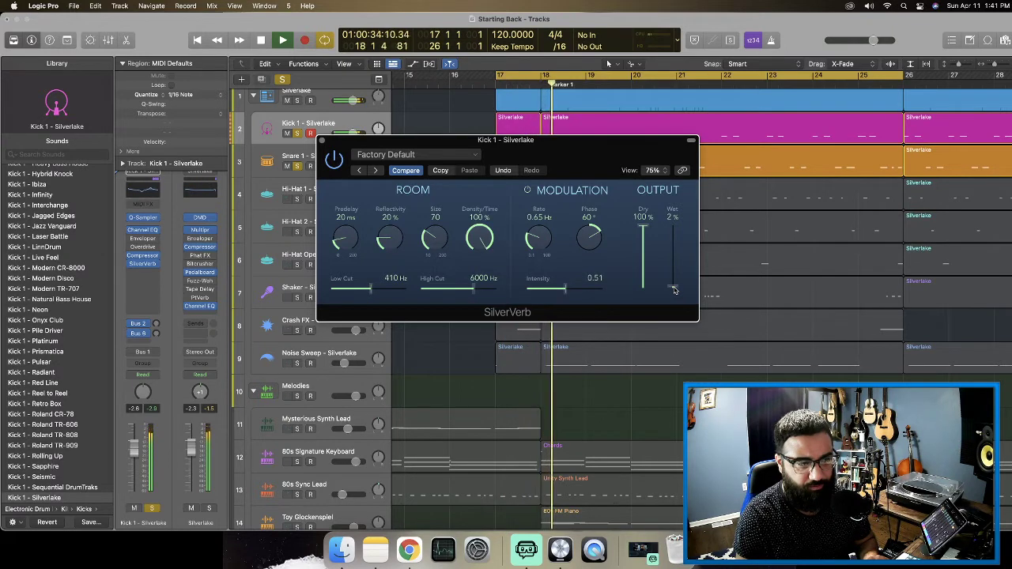
pyautogui.press('space')
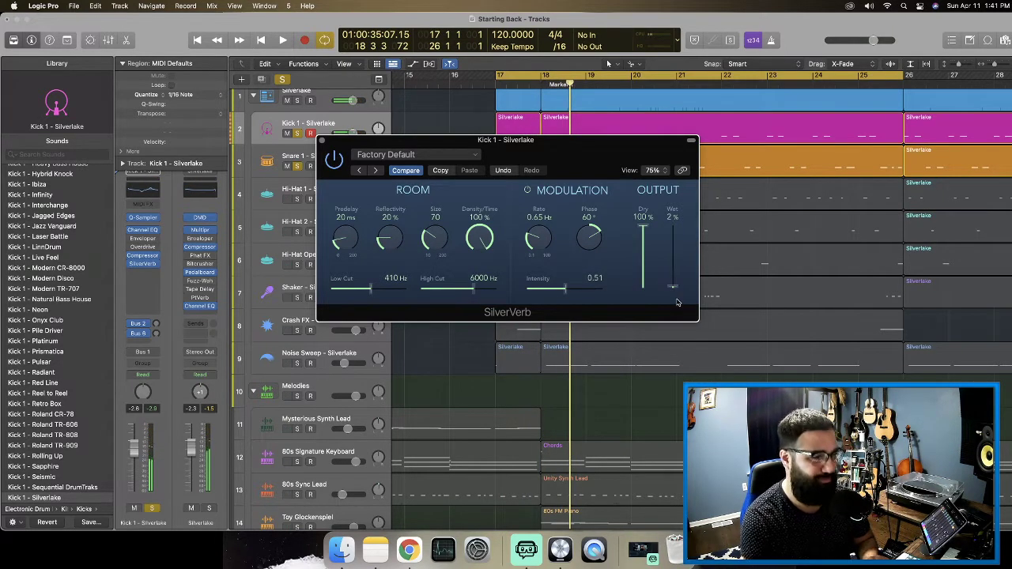
# Play the soloed kick and snare a few times with the reverb on, stop playback and close SilverVerb.
pyautogui.press('space')
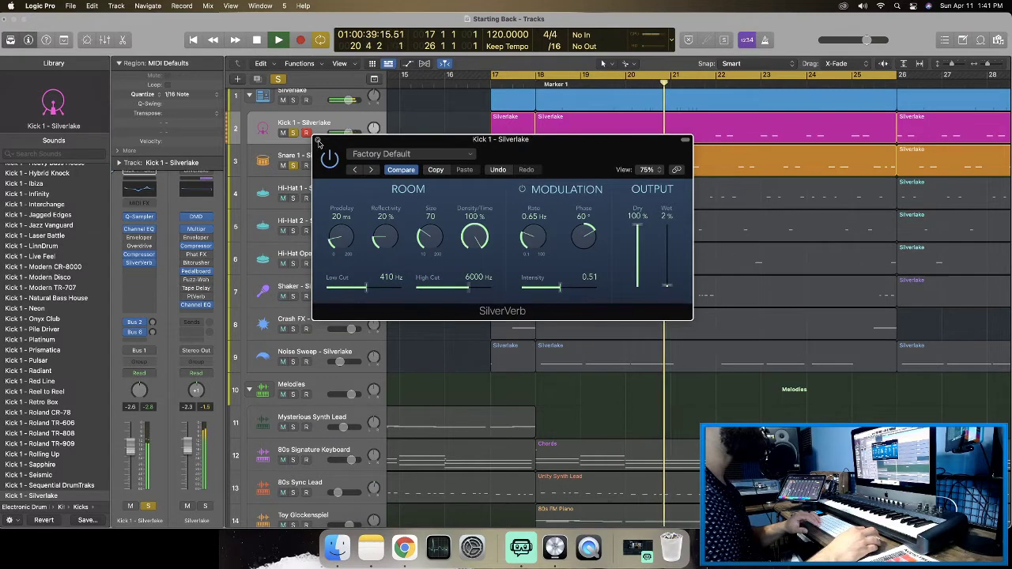
pyautogui.press('space')
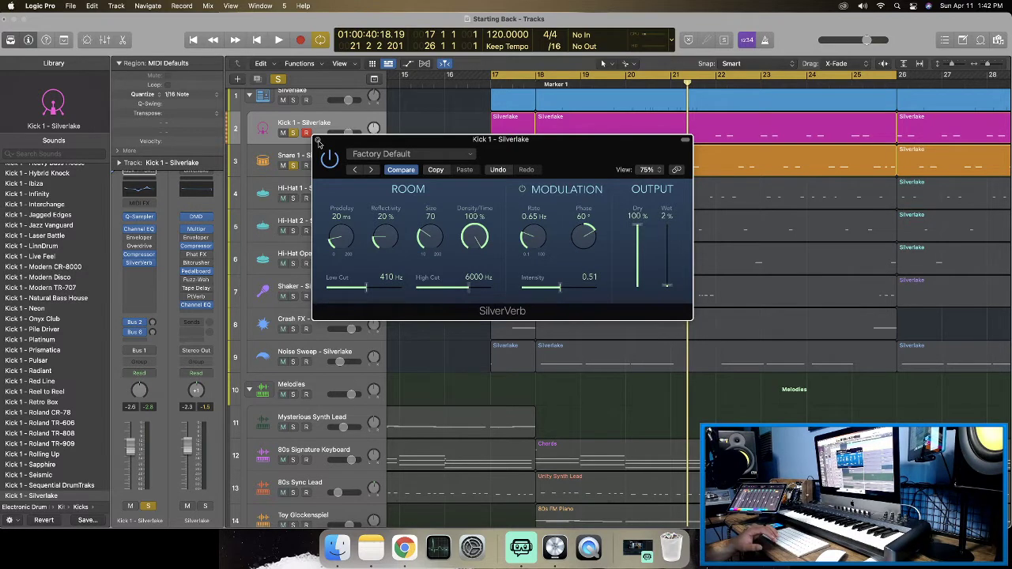
pyautogui.press('space')
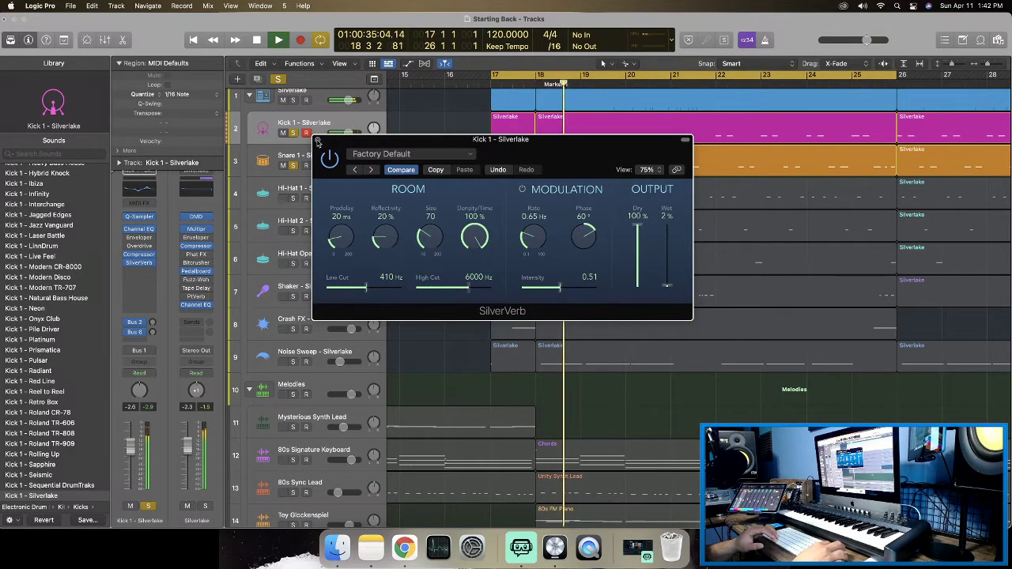
pyautogui.press('space')
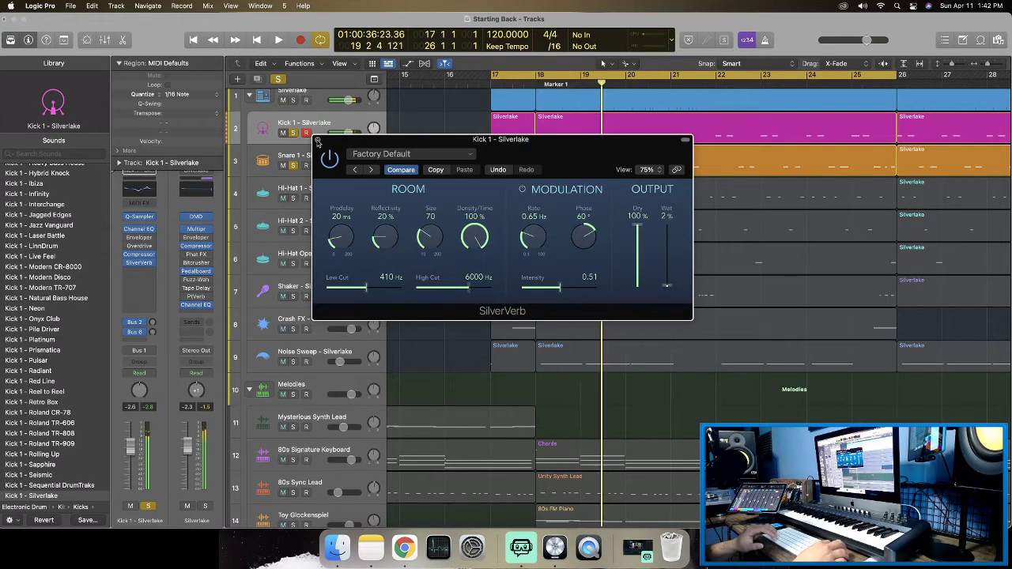
pyautogui.click(317, 141)
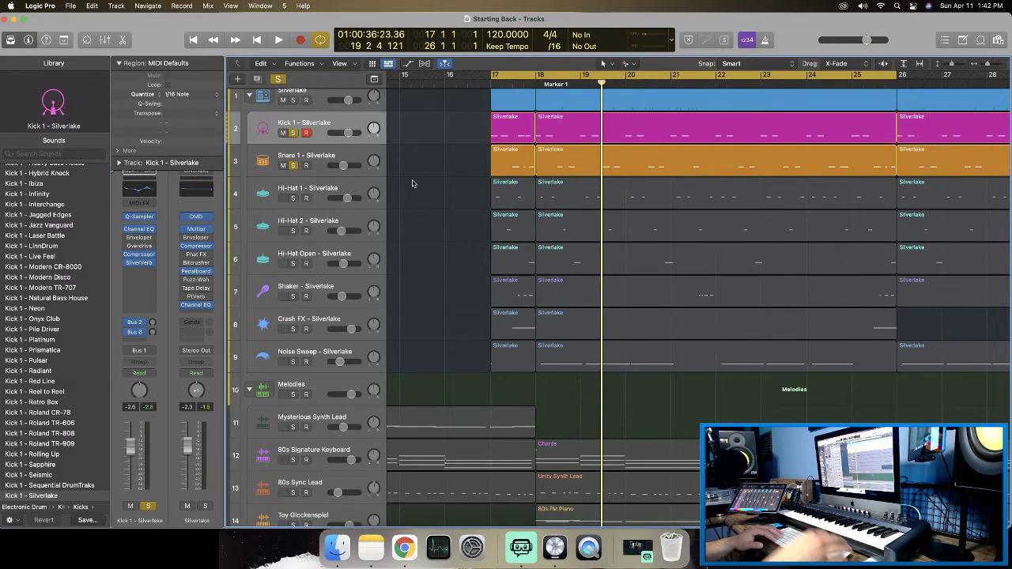
# Solo Hi-Hat 1, Hi-Hat 2 and Hi-Hat Open along with the kick and snare while listening to playback.
pyautogui.scroll(1, 412, 183)
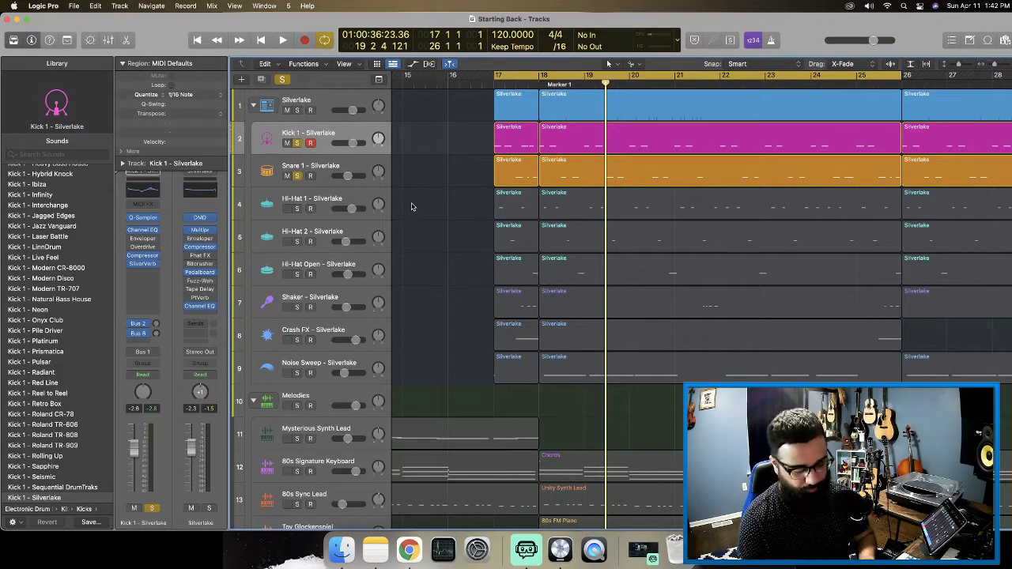
pyautogui.press('space')
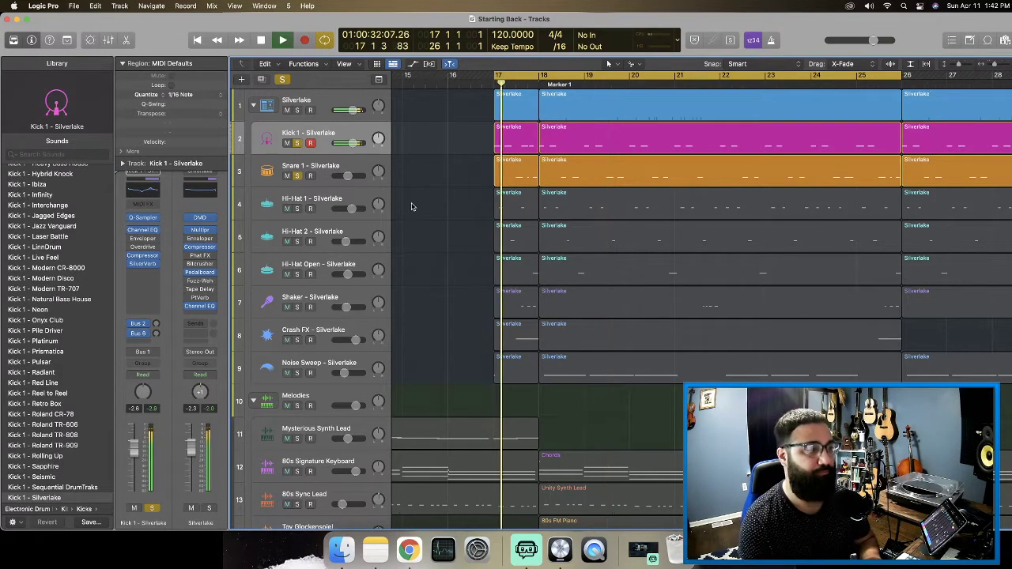
pyautogui.click(296, 208)
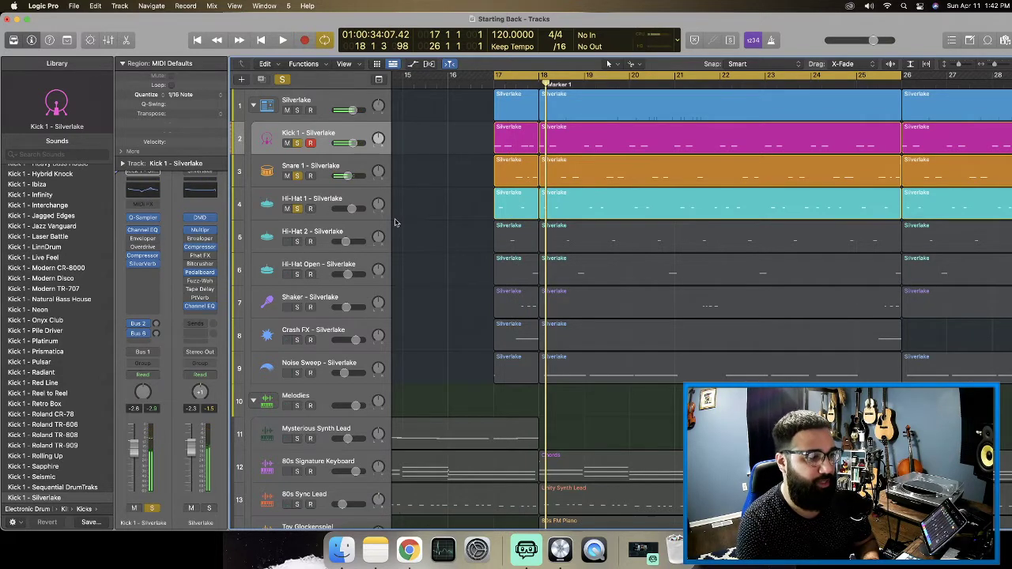
pyautogui.press('space')
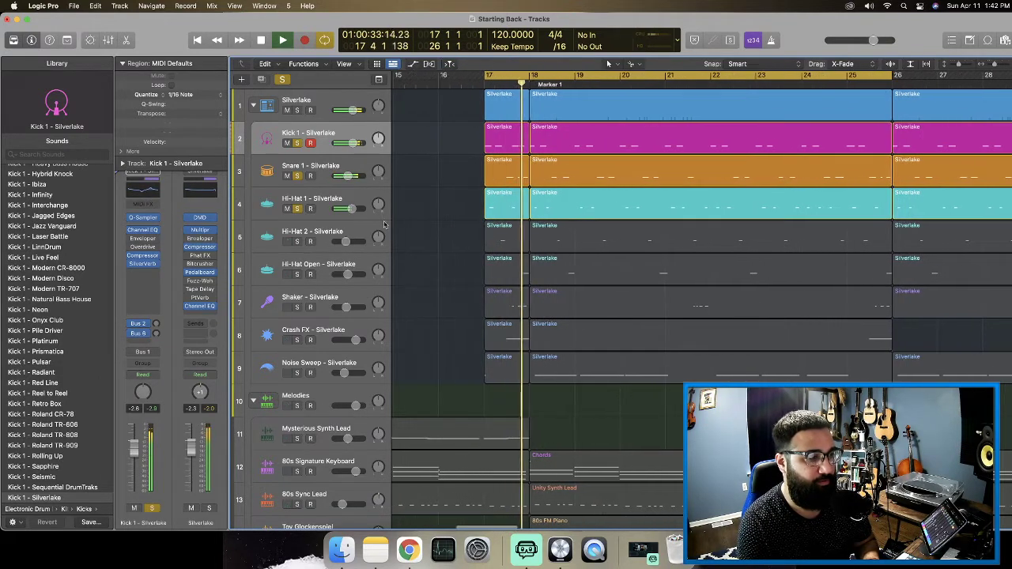
pyautogui.click(297, 241)
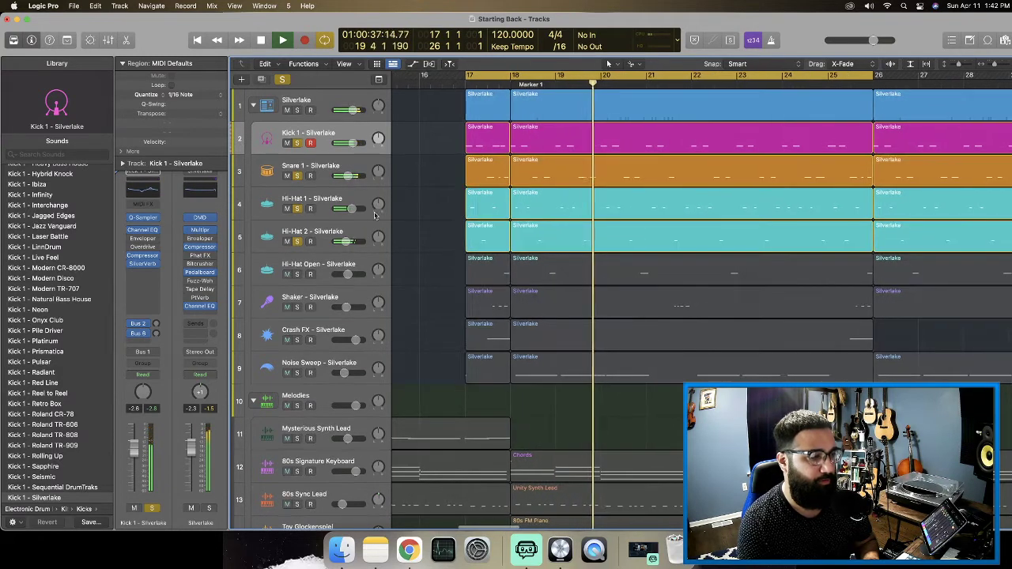
pyautogui.click(297, 274)
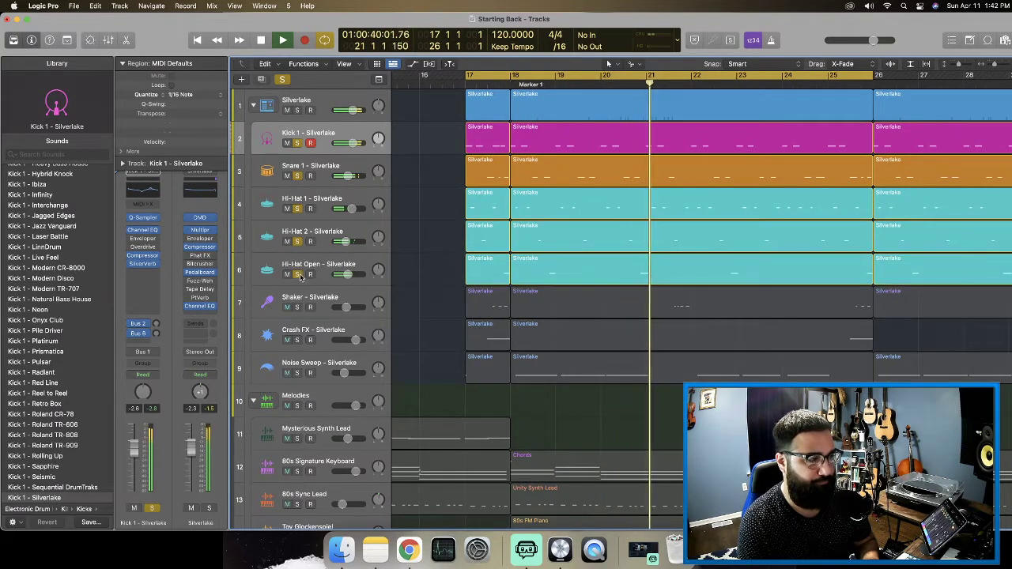
pyautogui.press('space')
# Move the Hi-Hat 1 track below Hi-Hat 2 and rename it "Hi-Hat 1 - Silverlake mid".
pyautogui.moveTo(321, 205); pyautogui.dragTo(341, 231)
pyautogui.rightClick(345, 232)
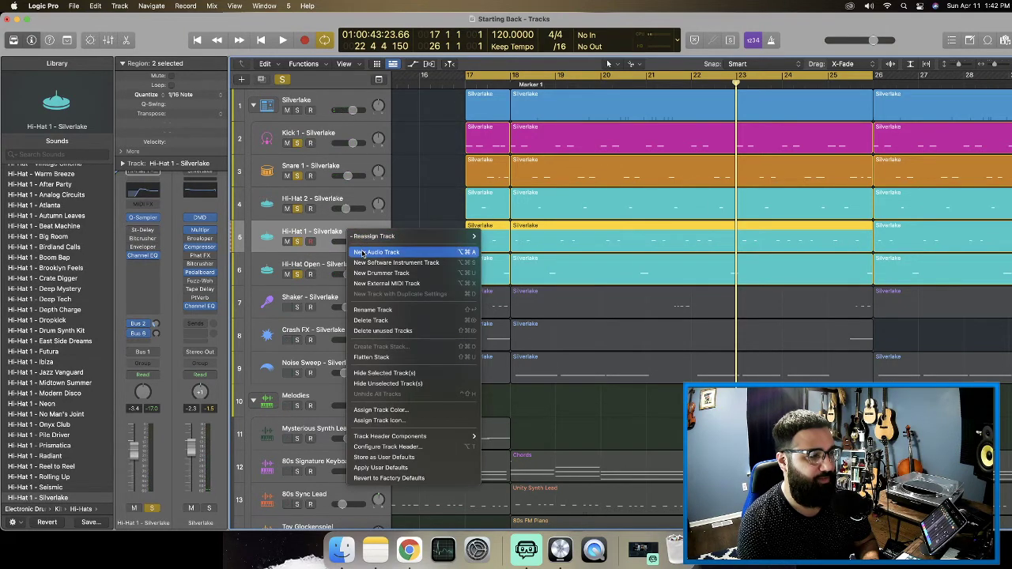
pyautogui.press('Escape')
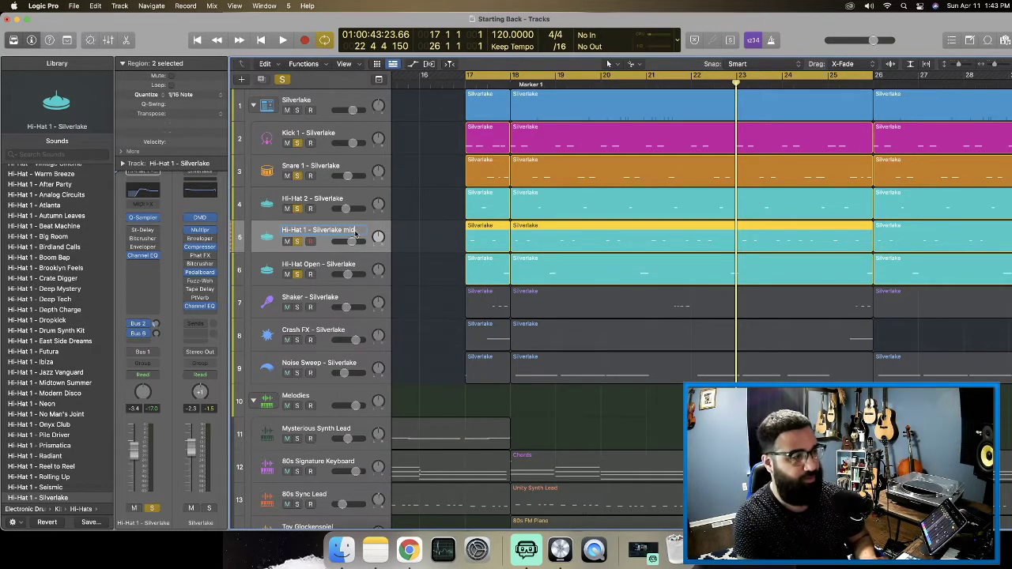
pyautogui.press('Return')
# Append "left" to the Hi-Hat 2 - Silverlake track name and "right" to the Hi-Hat Open - Silverlake track name.
pyautogui.rightClick(338, 199)
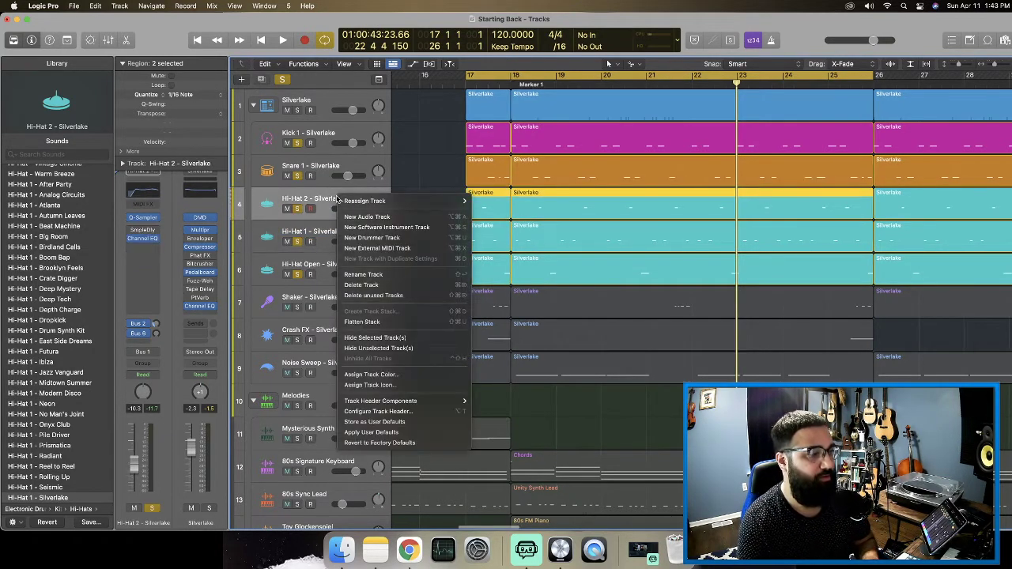
pyautogui.click(379, 282)
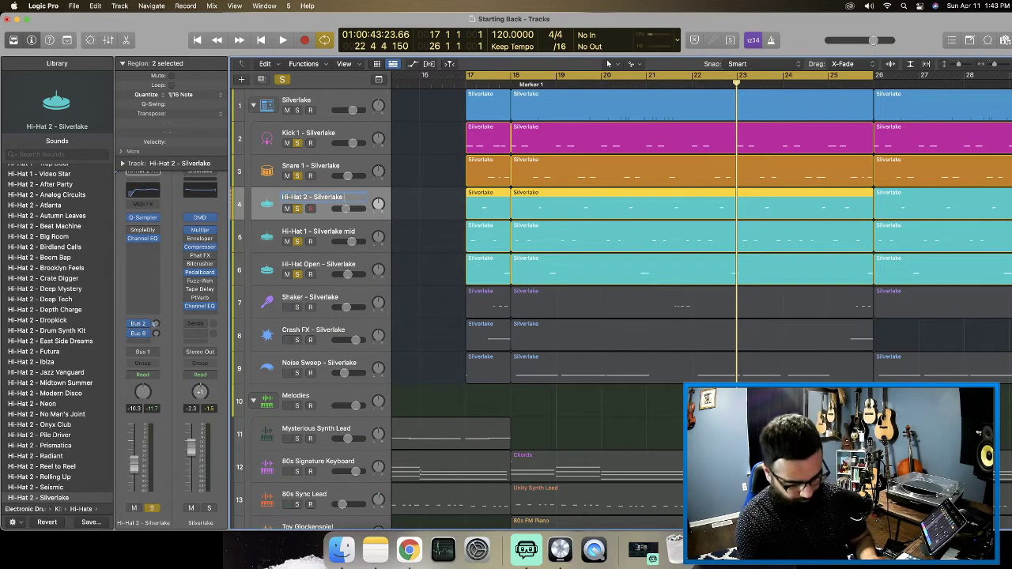
pyautogui.click(353, 265)
pyautogui.rightClick(354, 266)
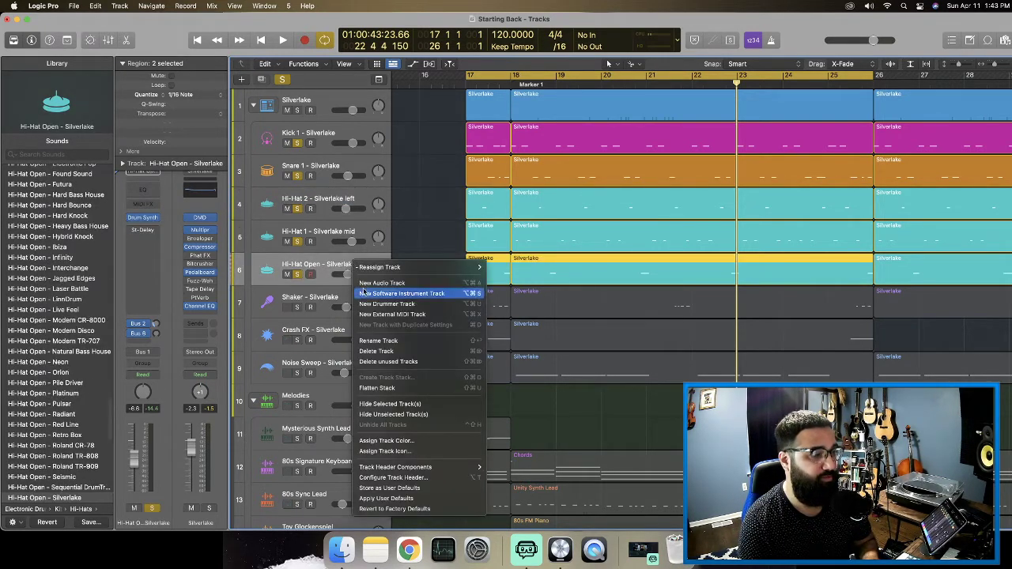
pyautogui.click(380, 341)
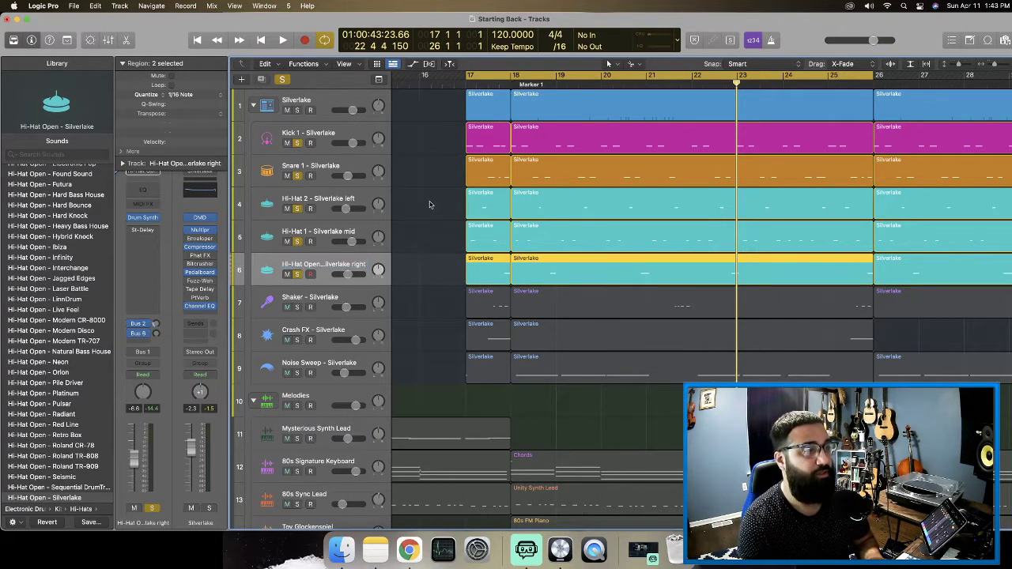
# Pan Hi-Hat 2 left to -37 and Hi-Hat Open to the right, and check the spread in playback.
pyautogui.click(368, 205)
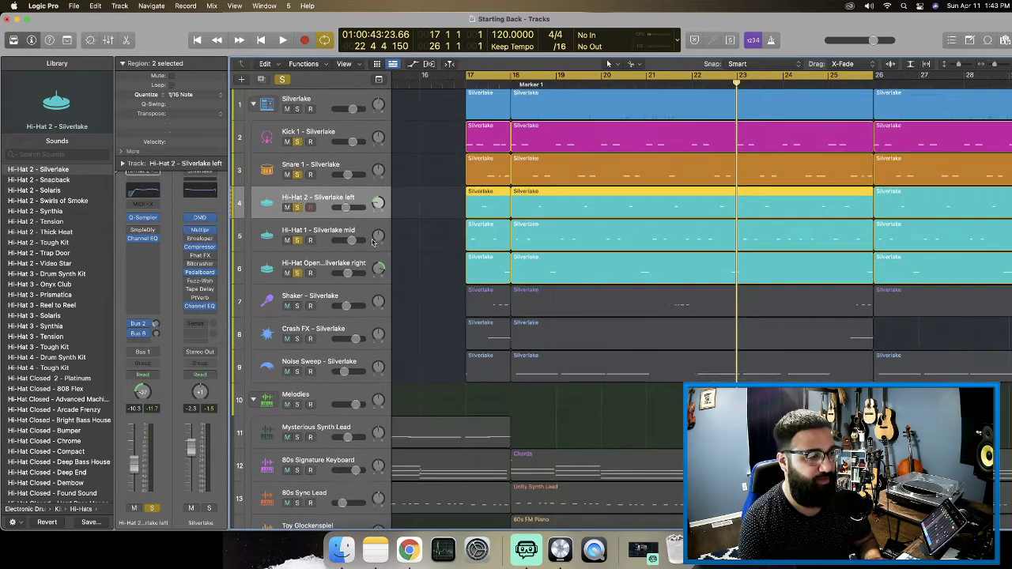
pyautogui.press('space')
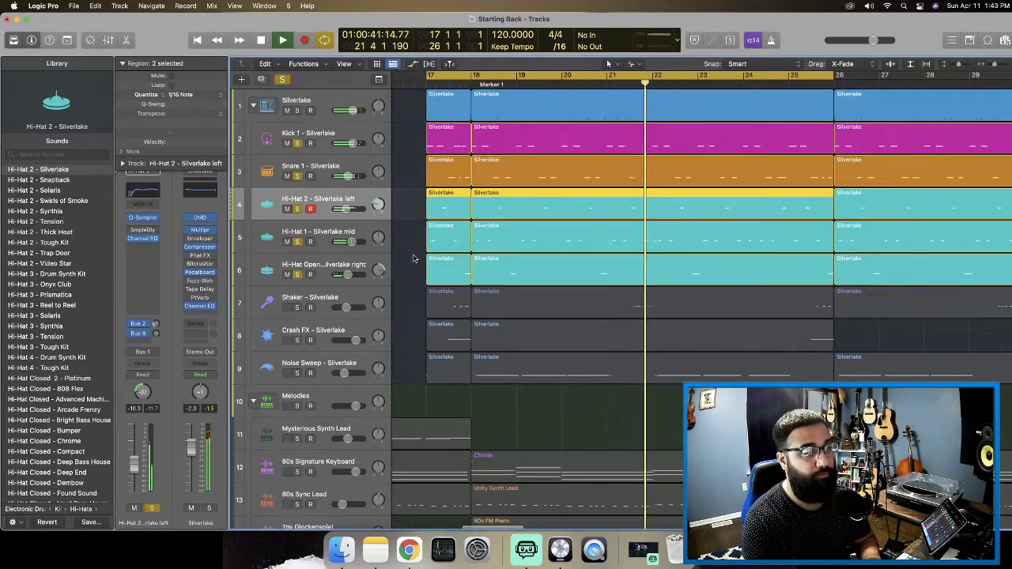
pyautogui.hscroll(-2, 432, 263)
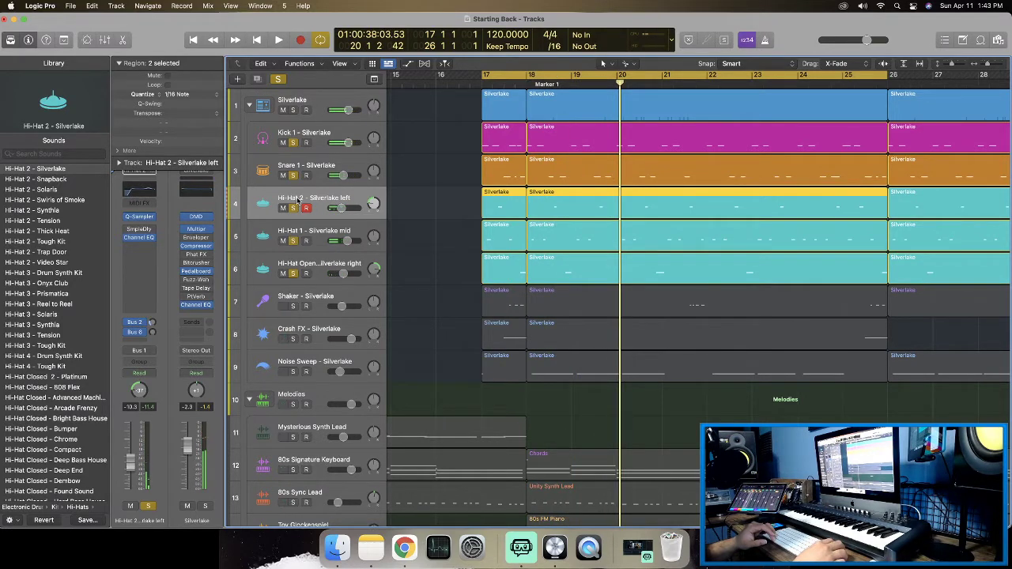
pyautogui.hscroll(-1, 298, 210)
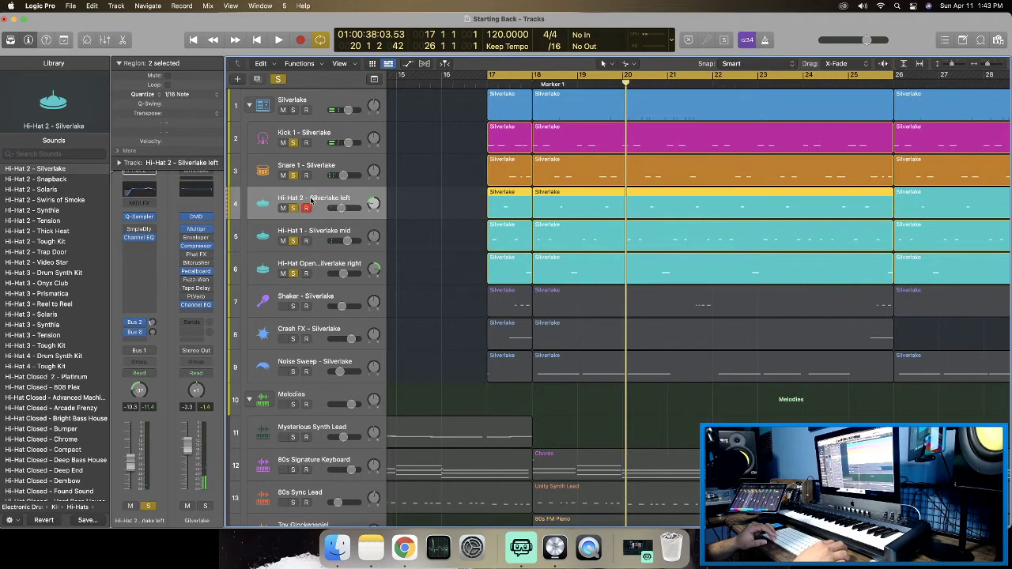
pyautogui.press('space')
# Open Hi-Hat 2's Channel EQ, try a Q of 0.10 on the 5000 Hz band during playback, and compare with the original setting.
pyautogui.click(142, 191)
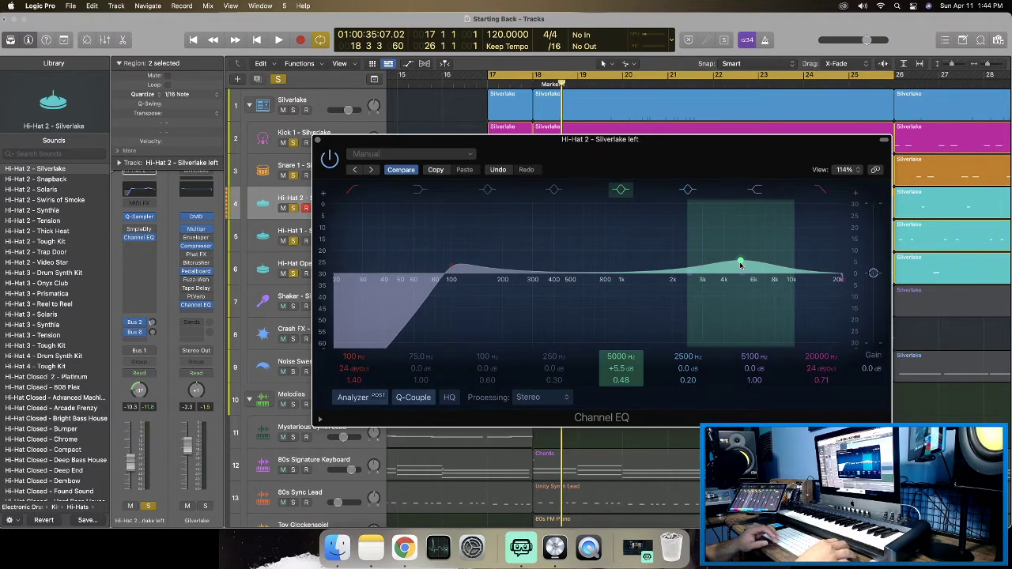
pyautogui.press('space')
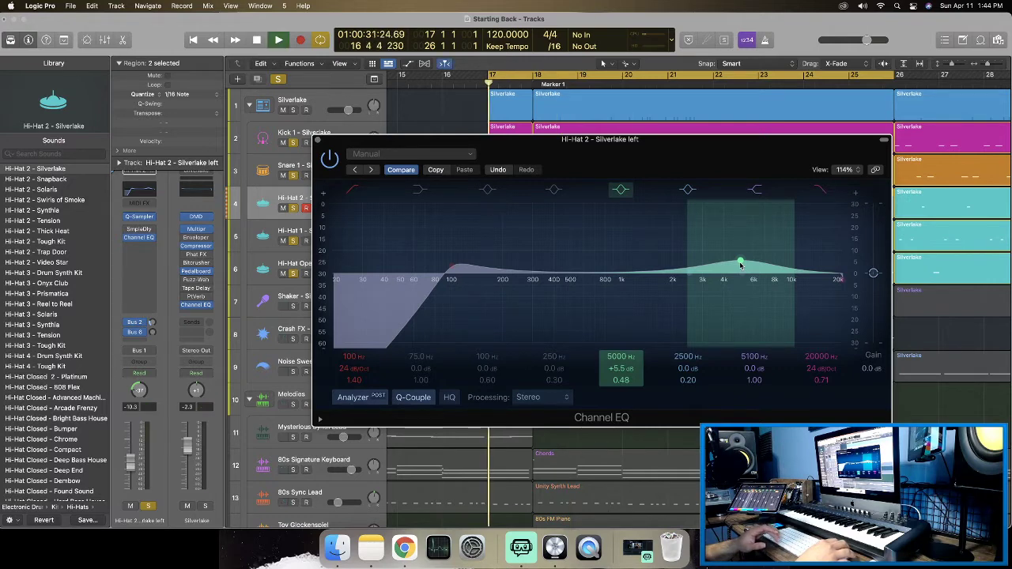
pyautogui.scroll(-5, 740, 264)
pyautogui.hscroll(1, 664, 132)
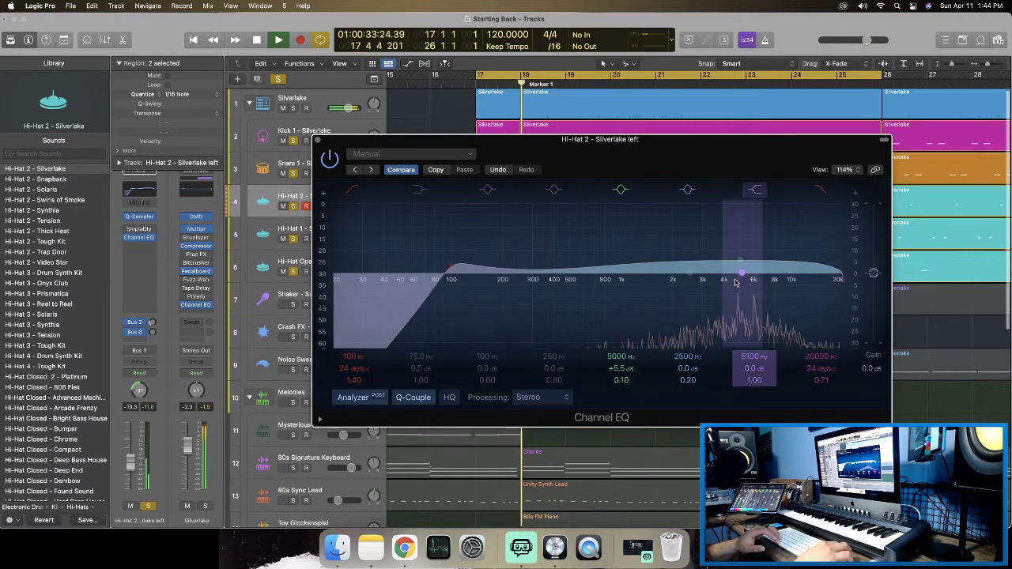
pyautogui.click(401, 170)
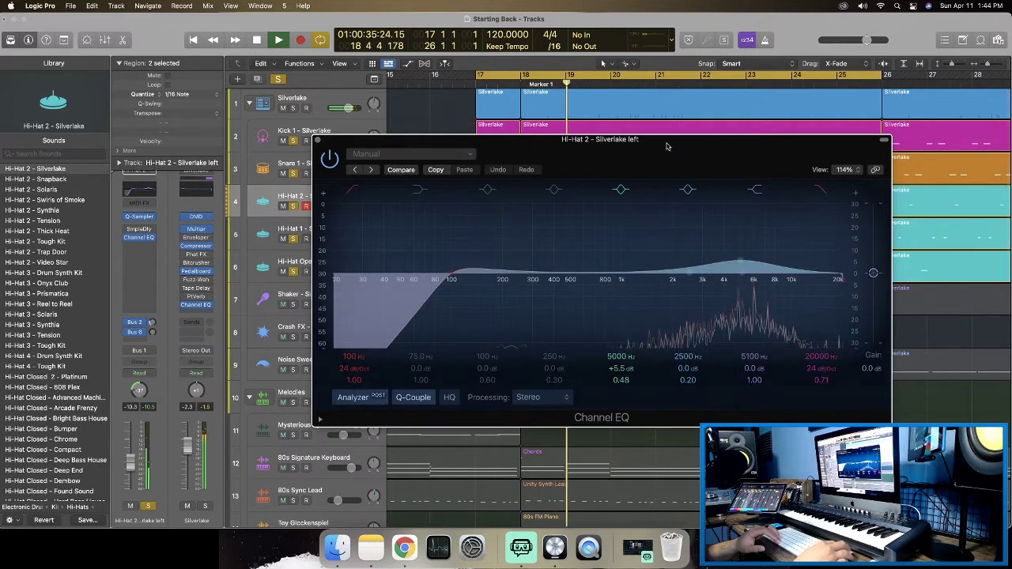
pyautogui.moveTo(401, 139); pyautogui.dragTo(343, 108)
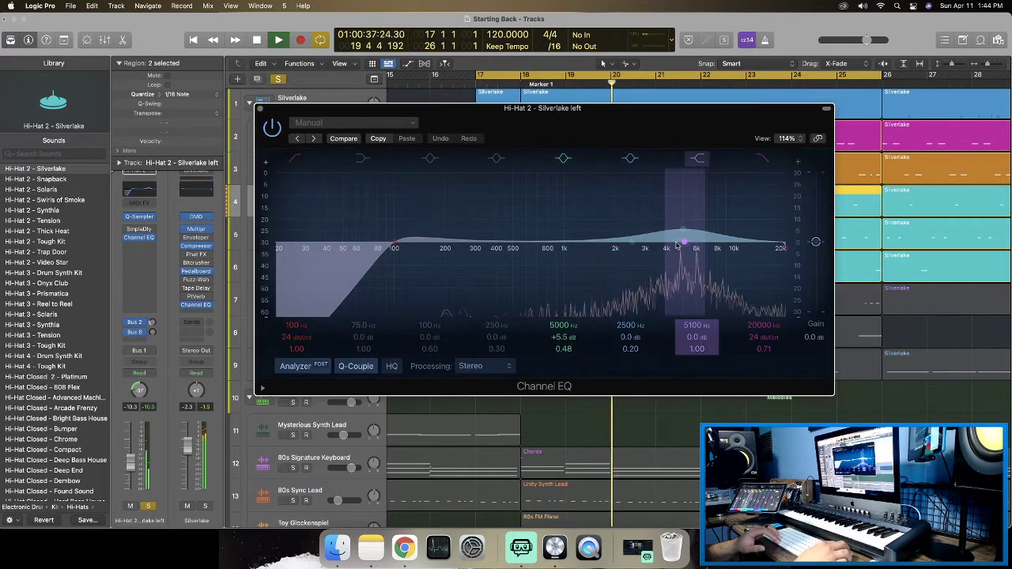
pyautogui.moveTo(445, 117); pyautogui.dragTo(560, 143)
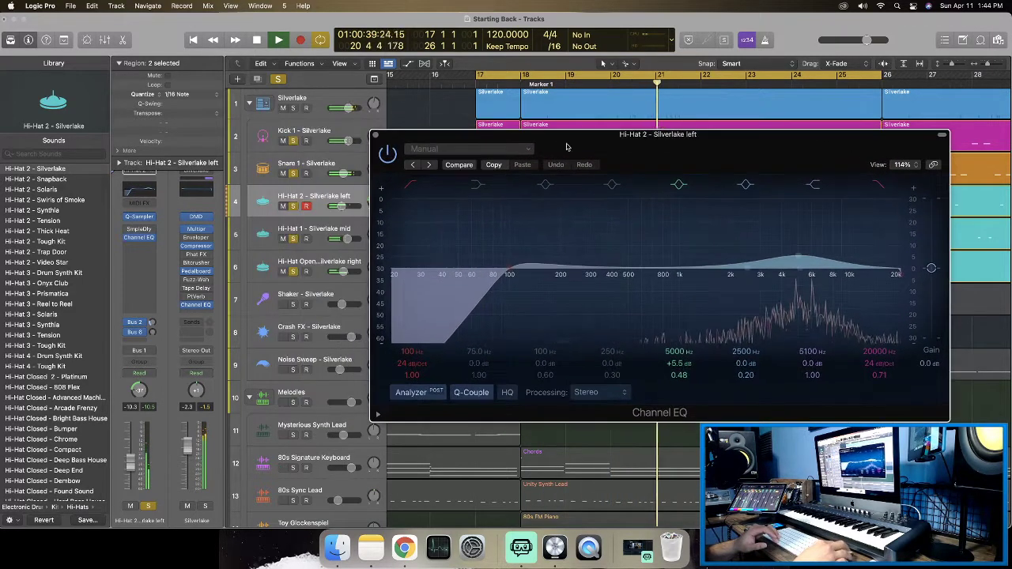
# Unsolo the kick, snare, Hi-Hat 1 and Hi-Hat Open so only Hi-Hat 2 stays soloed, and restart playback.
pyautogui.click(293, 141)
pyautogui.click(293, 173)
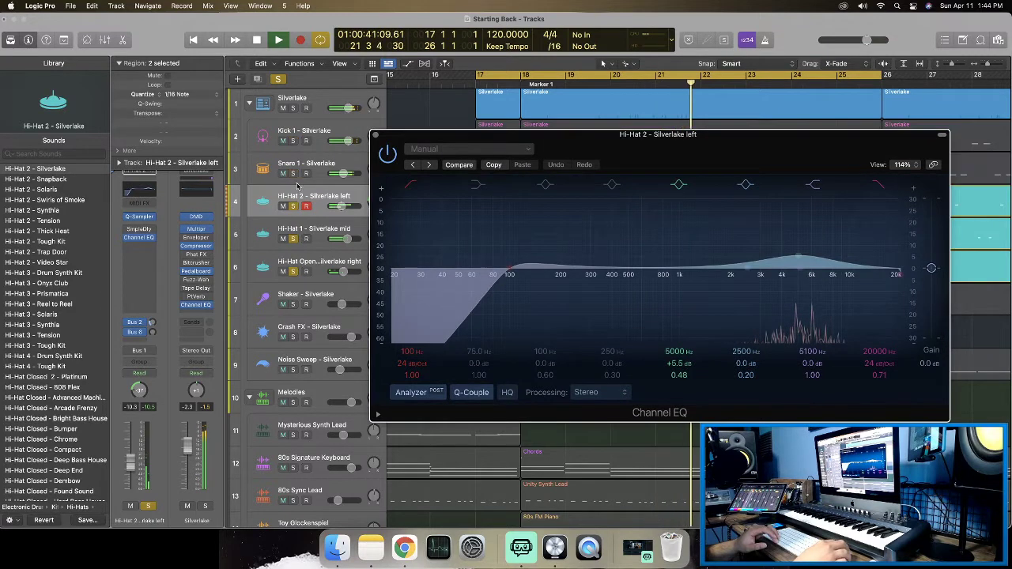
pyautogui.click(293, 238)
pyautogui.click(293, 271)
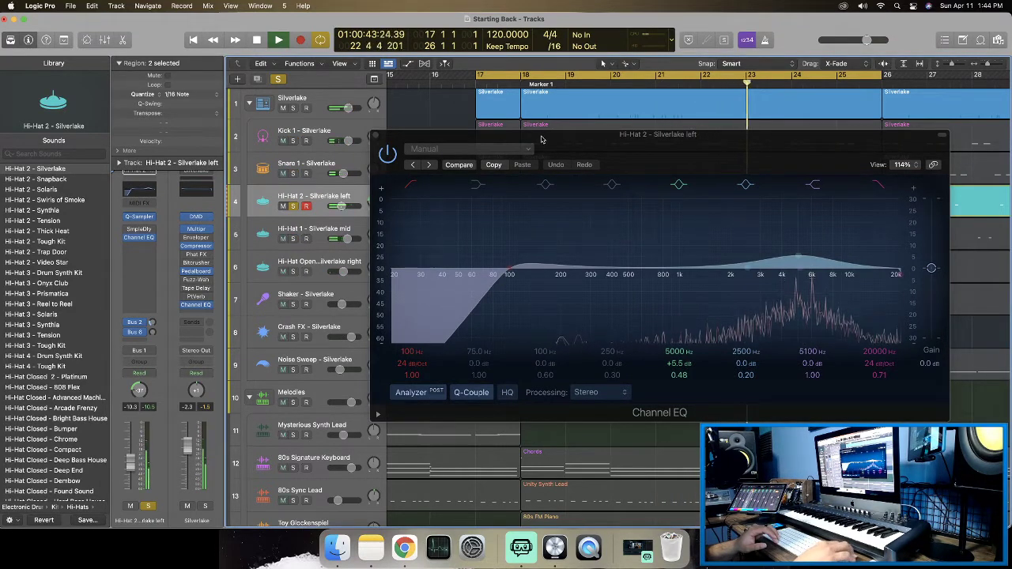
pyautogui.moveTo(542, 139); pyautogui.dragTo(498, 116)
pyautogui.press('space')
pyautogui.press('space')
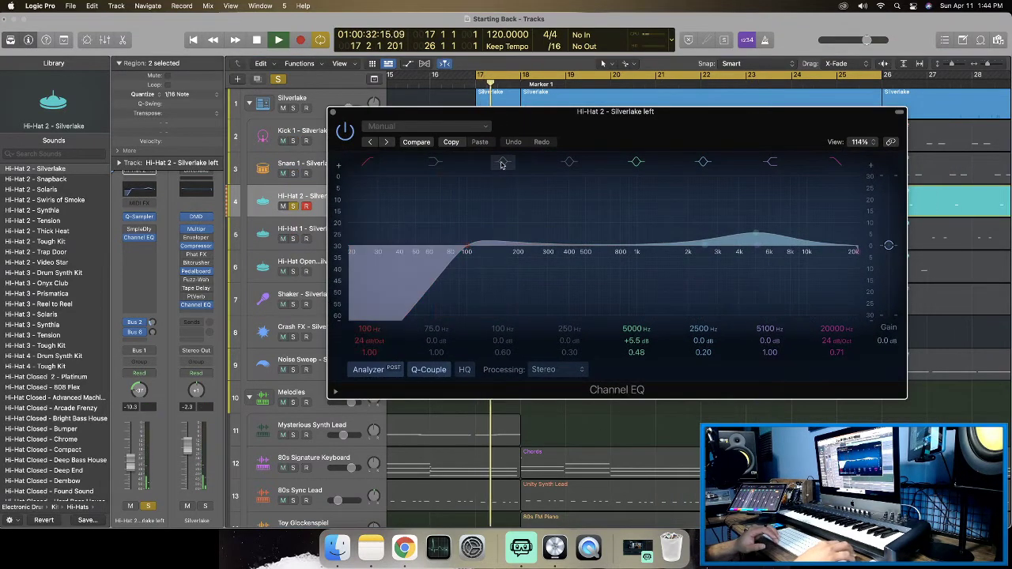
# Set Hi-Hat 2's 5000 Hz EQ band to 4740 Hz, +10.2 dB and a Q of 0.23.
pyautogui.moveTo(542, 115); pyautogui.dragTo(546, 135)
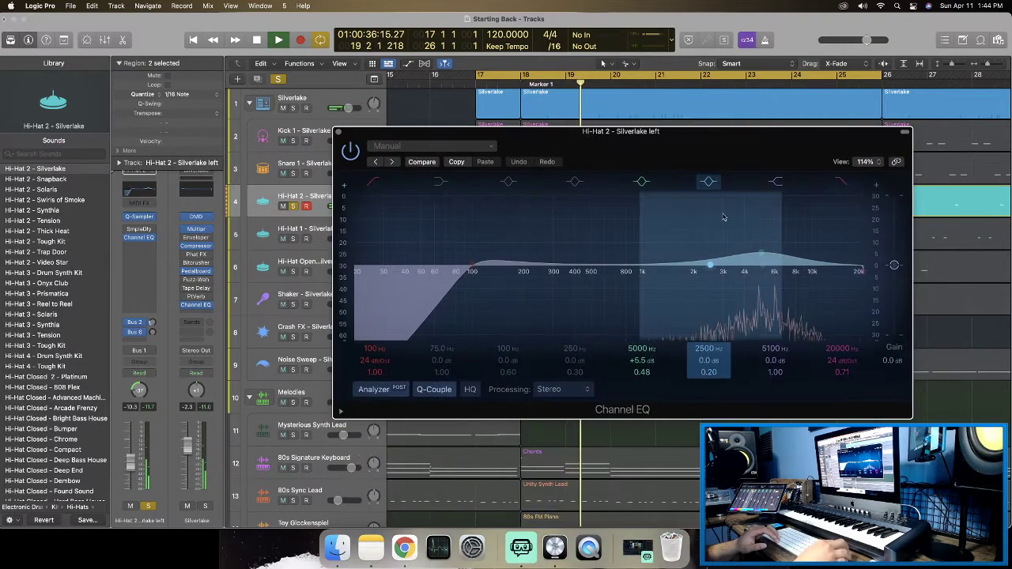
pyautogui.moveTo(761, 254); pyautogui.dragTo(756, 245)
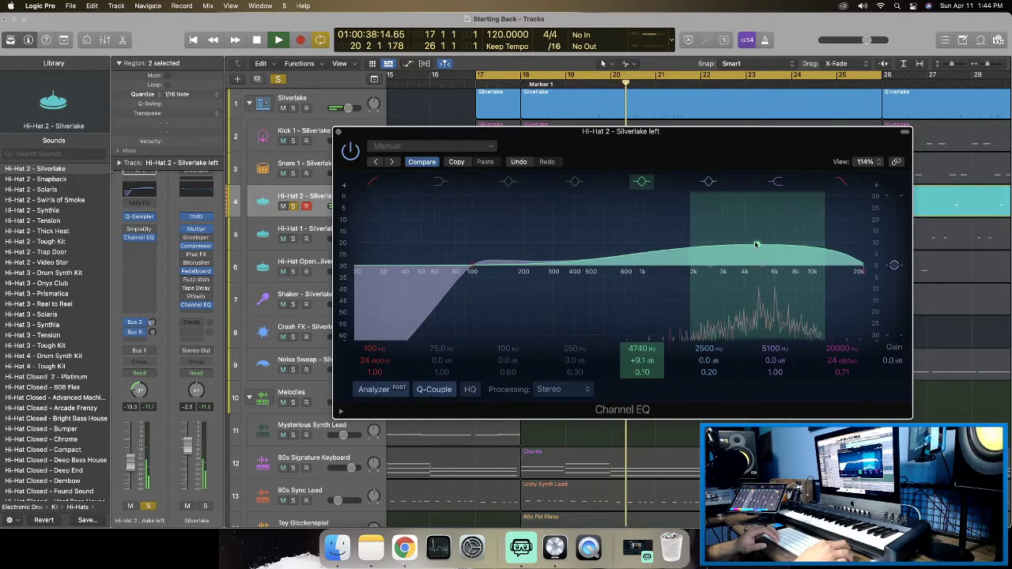
pyautogui.moveTo(690, 240); pyautogui.dragTo(728, 244)
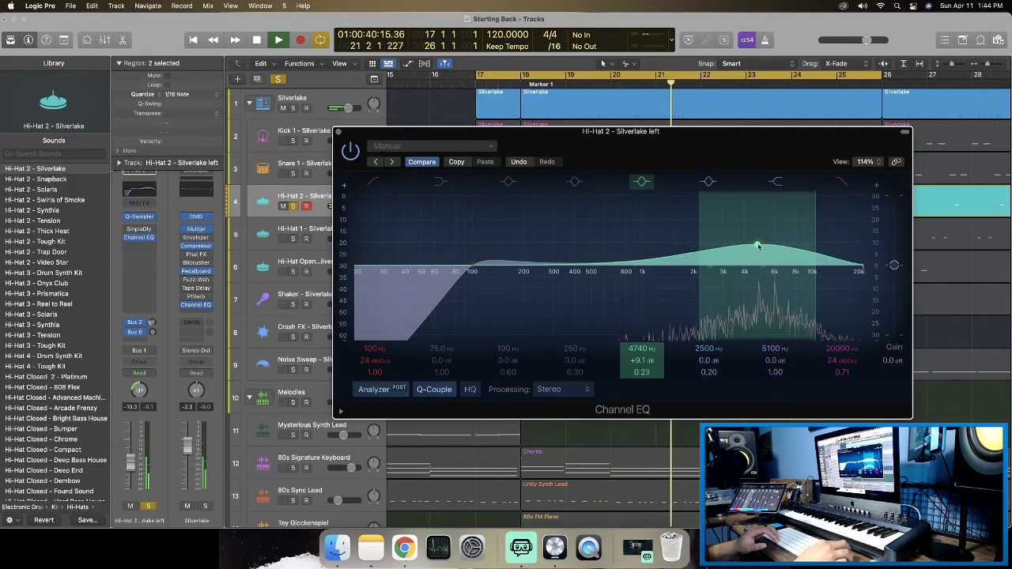
pyautogui.moveTo(523, 138); pyautogui.dragTo(563, 122)
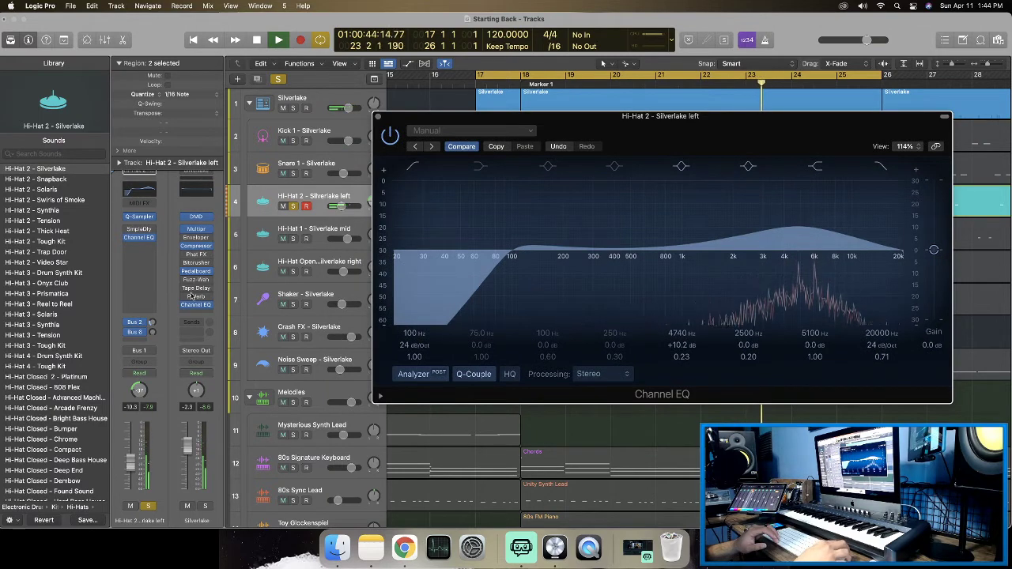
# Review the send buses available for Hi-Hat 2, inspect its Bus 2 reverb send, and close the Channel EQ.
pyautogui.click(143, 340)
pyautogui.moveTo(138, 355)
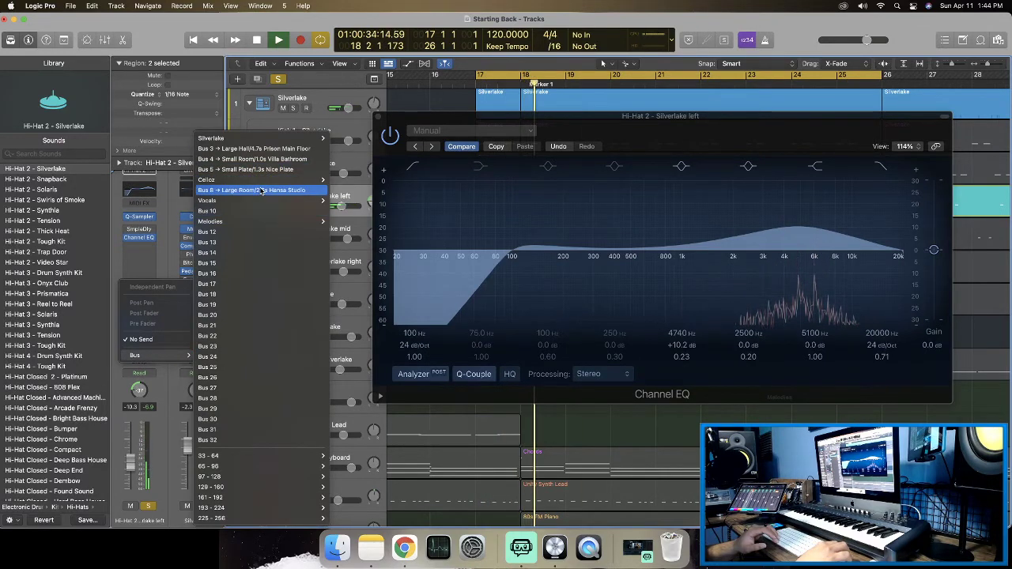
pyautogui.click(255, 148)
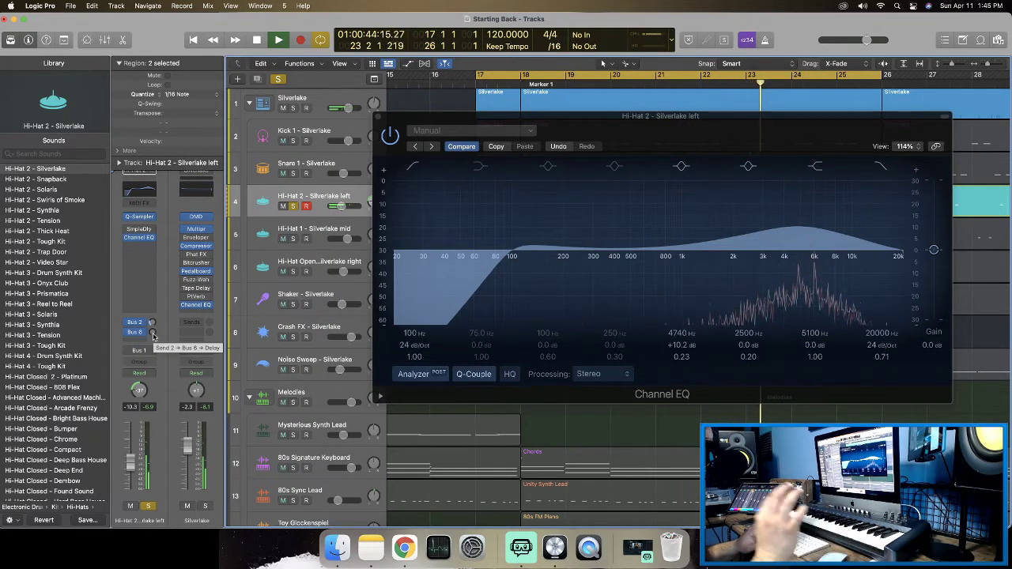
pyautogui.click(153, 324)
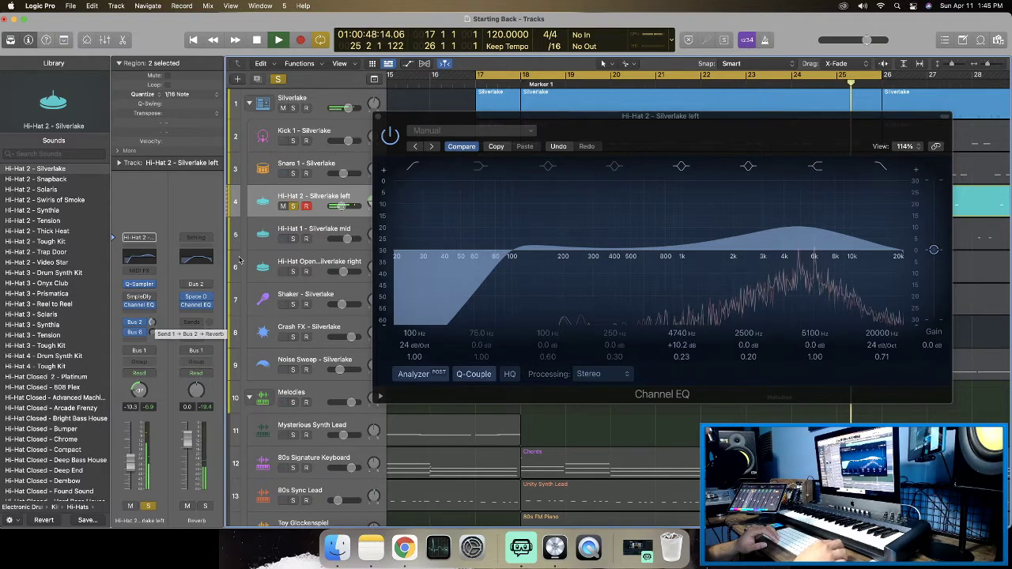
pyautogui.click(377, 117)
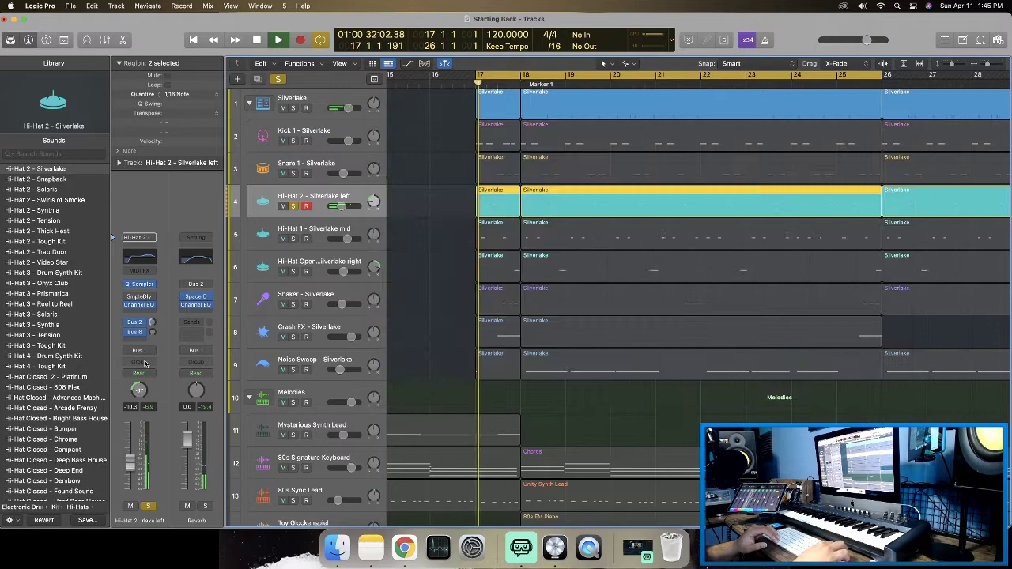
# Insert a Stereo Spread plug-in after Hi-Hat 2's Channel EQ and load the Light HF Spread preset.
pyautogui.click(142, 315)
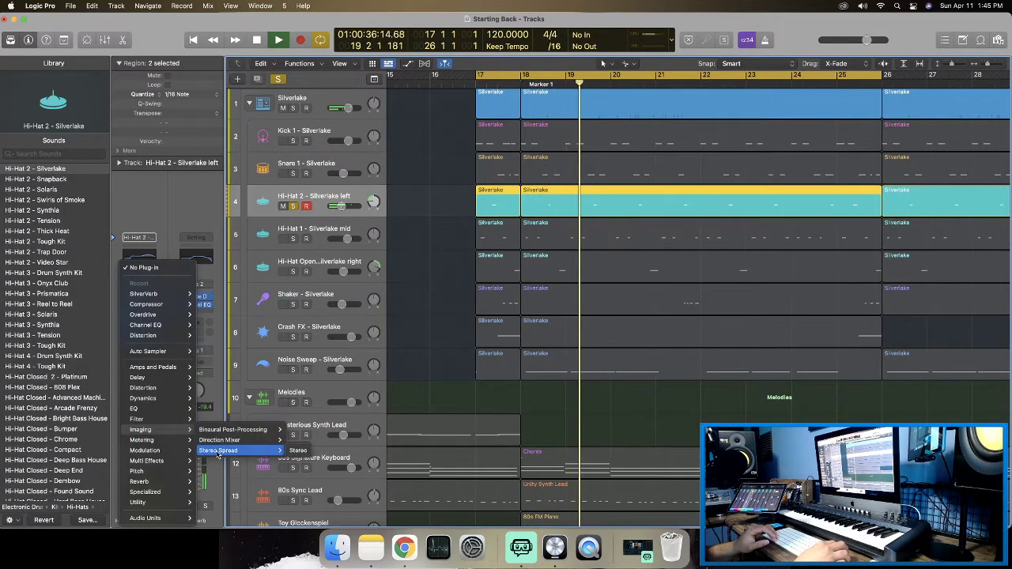
pyautogui.click(237, 450)
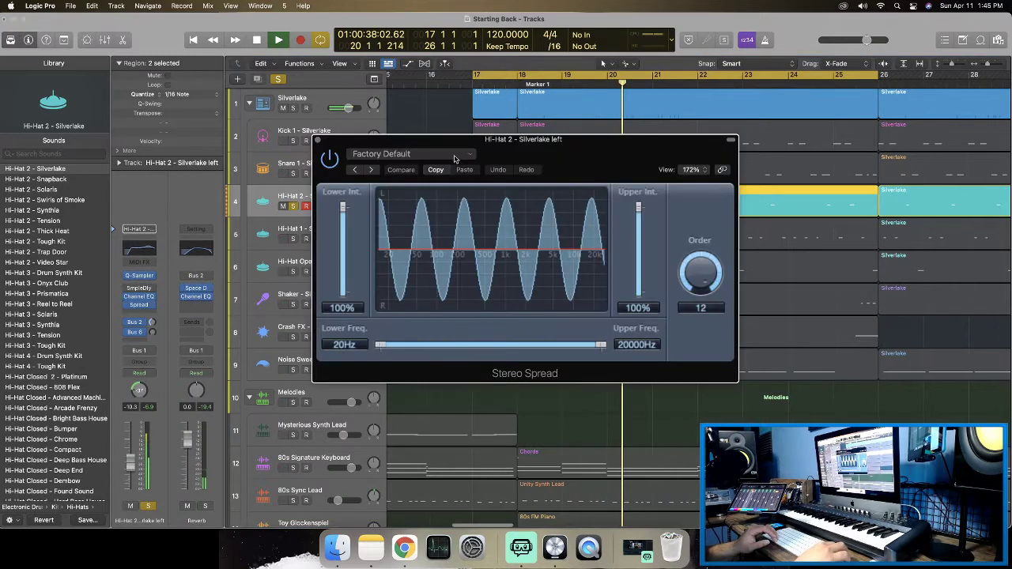
pyautogui.click(411, 154)
pyautogui.moveTo(506, 375)
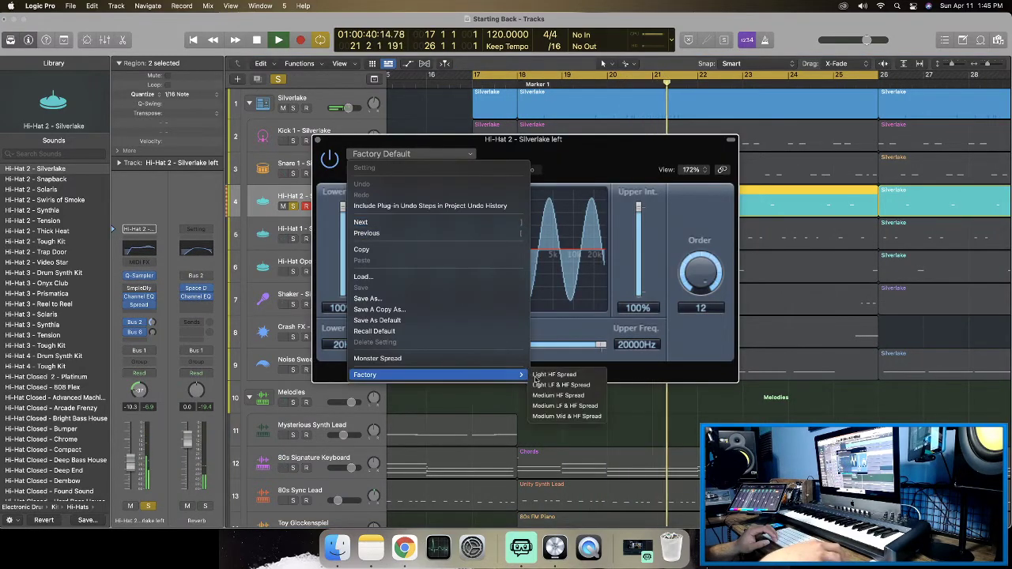
pyautogui.click(551, 376)
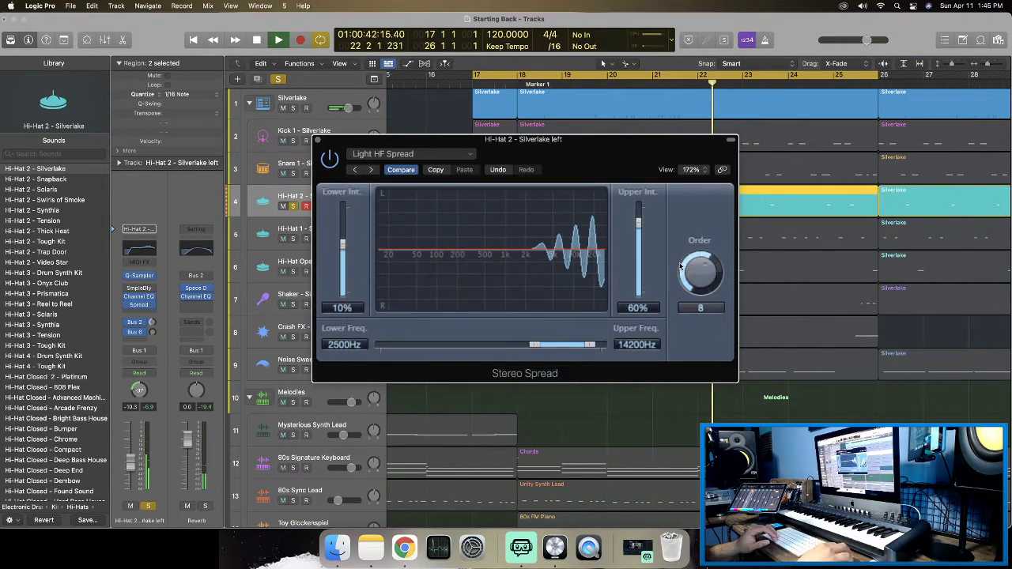
# Set the Stereo Spread's upper intensity to 76%, upper frequency to 16300 Hz and order to 10, and close the plug-in.
pyautogui.moveTo(641, 222); pyautogui.dragTo(641, 208)
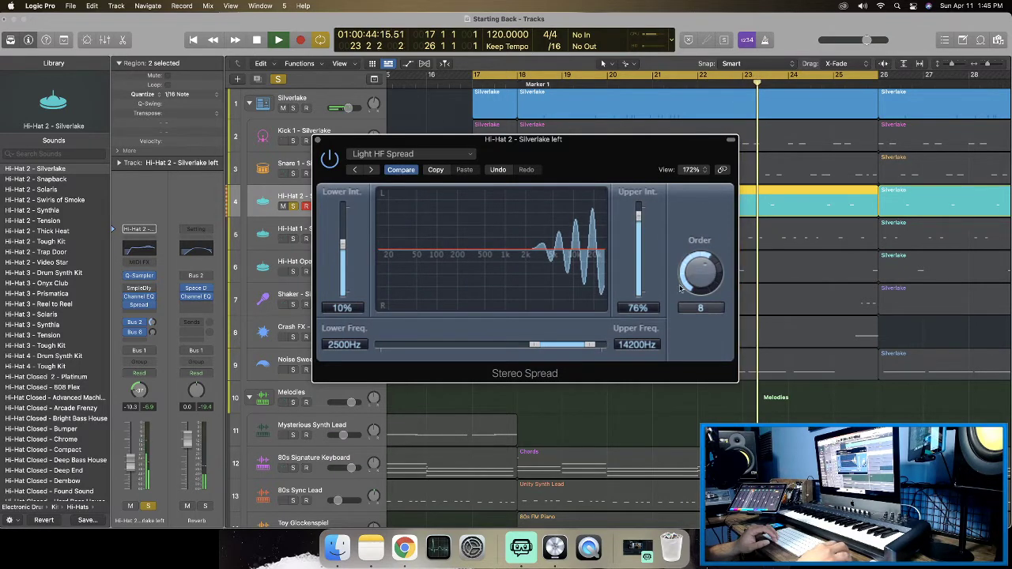
pyautogui.moveTo(590, 346); pyautogui.dragTo(603, 346)
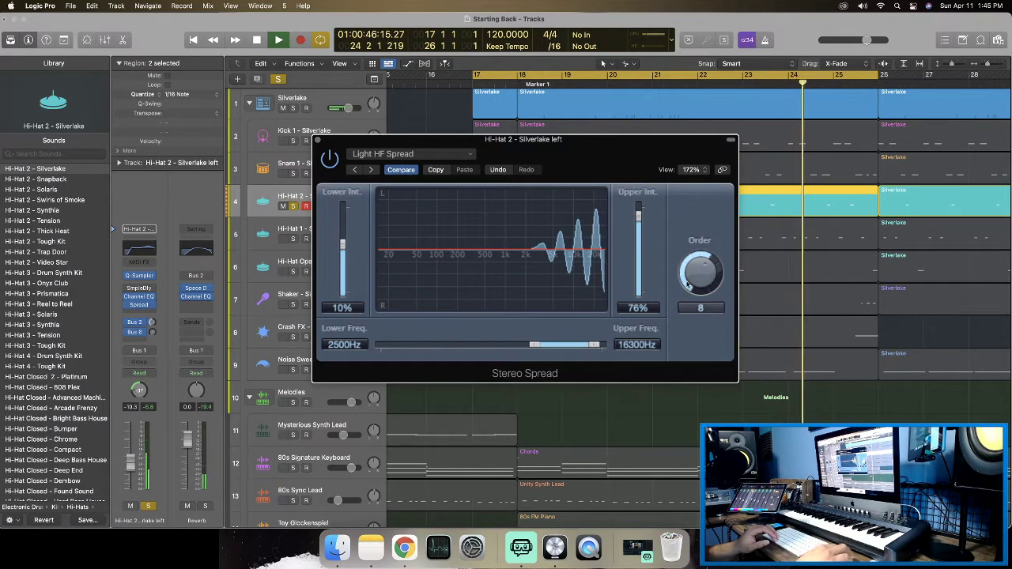
pyautogui.moveTo(697, 269)
pyautogui.mouseDown()
pyautogui.moveTo(694, 295)
pyautogui.moveTo(698, 249)
pyautogui.mouseUp()
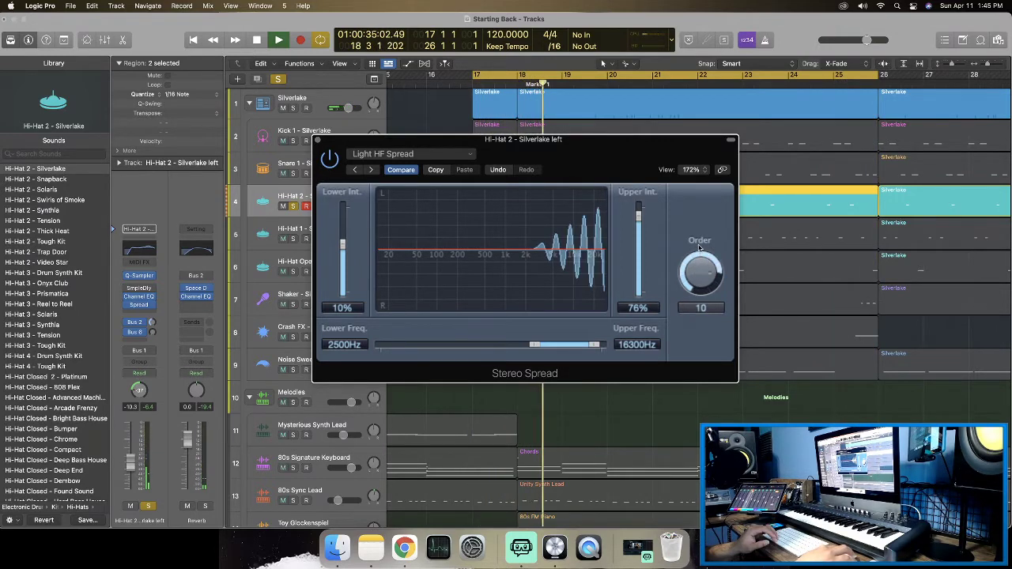
pyautogui.click(316, 139)
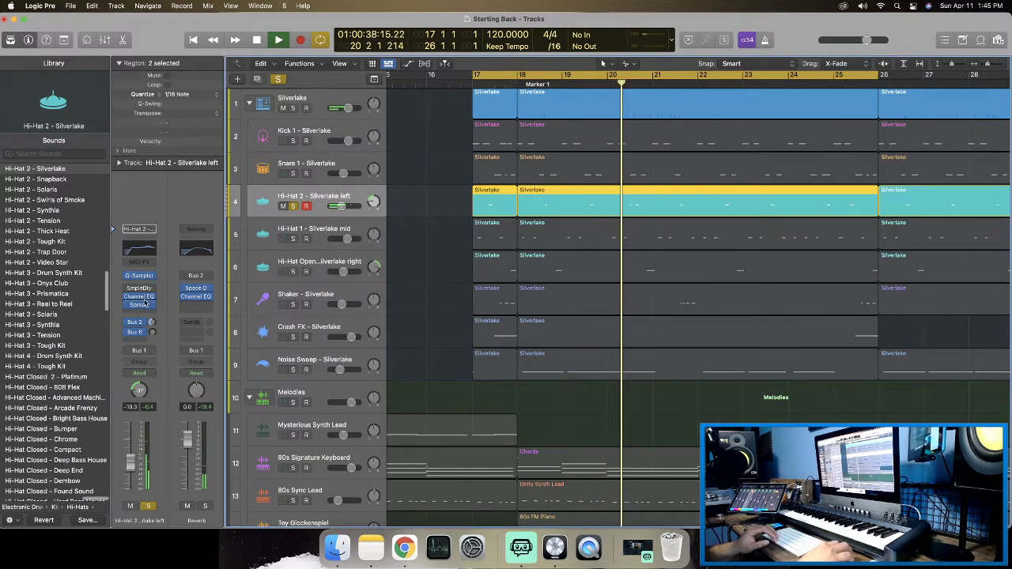
# Solo Kick 1 and Snare 1 together with Hi-Hat 2 to hear the three parts in context.
pyautogui.click(293, 141)
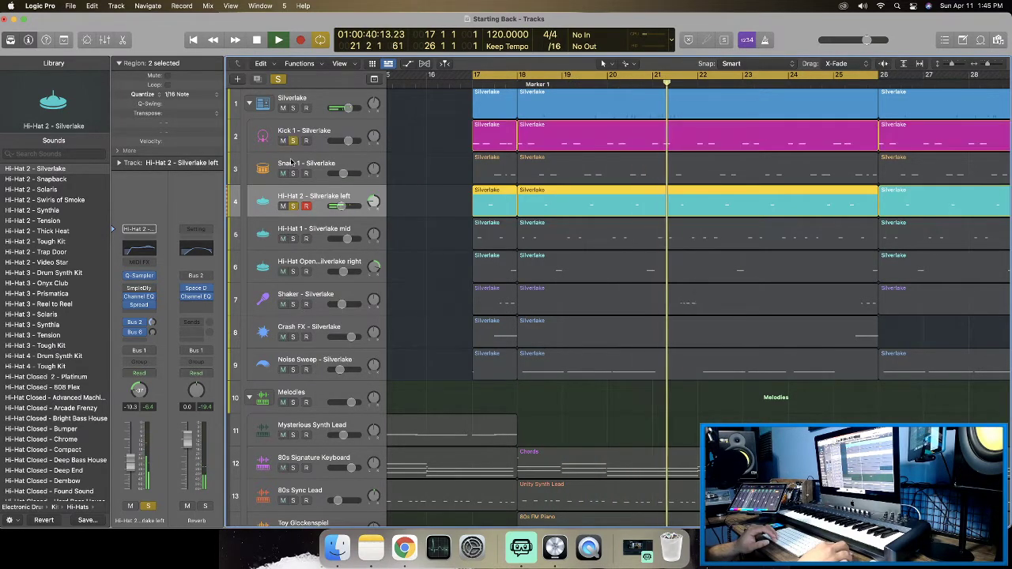
pyautogui.click(293, 174)
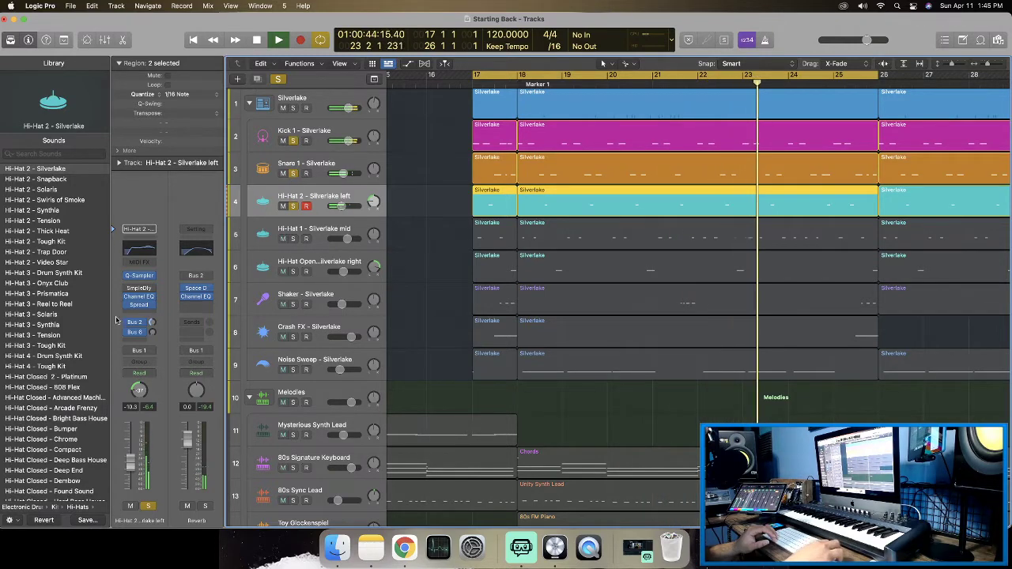
# Try a Compressor after Hi-Hat 2's Stereo Spread, compare the sound with it bypassed, and remove the plug-in.
pyautogui.click(139, 313)
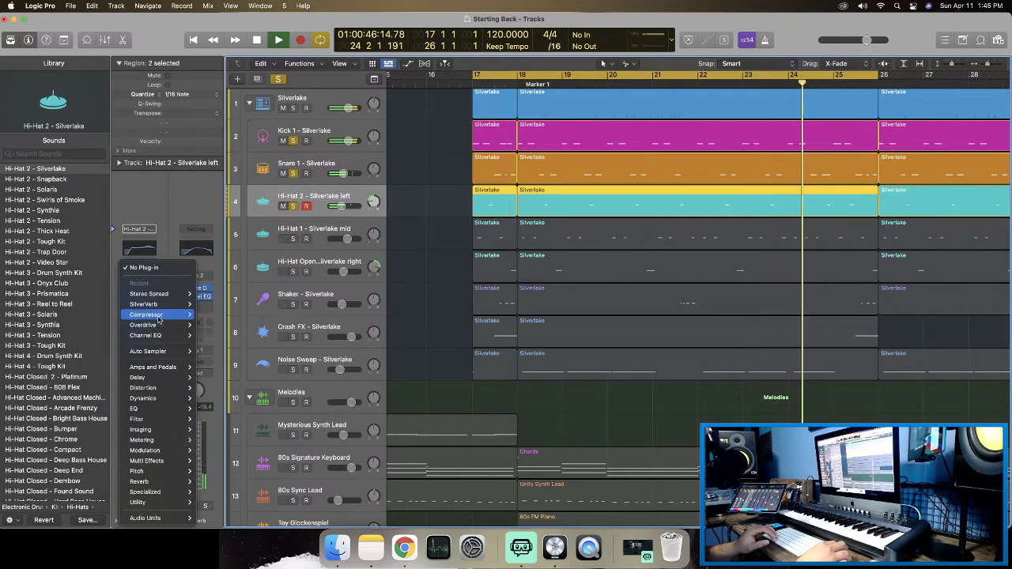
pyautogui.click(158, 318)
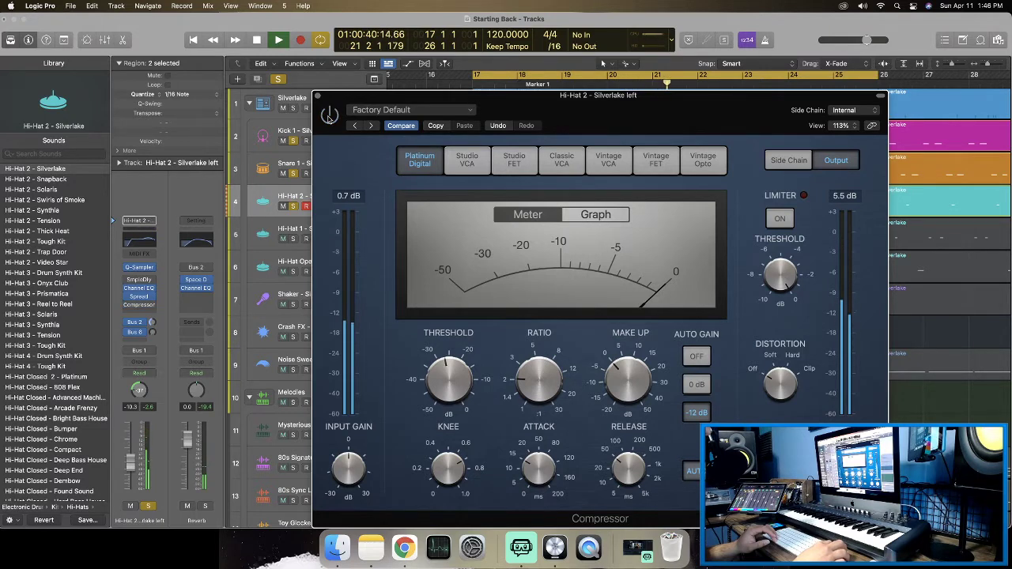
pyautogui.click(317, 96)
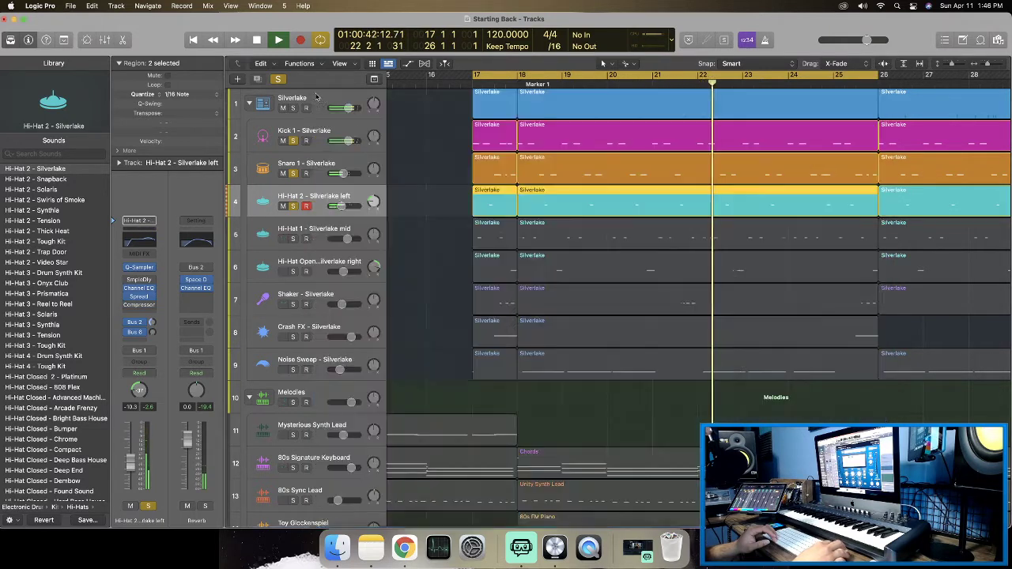
pyautogui.click(151, 306)
pyautogui.click(168, 267)
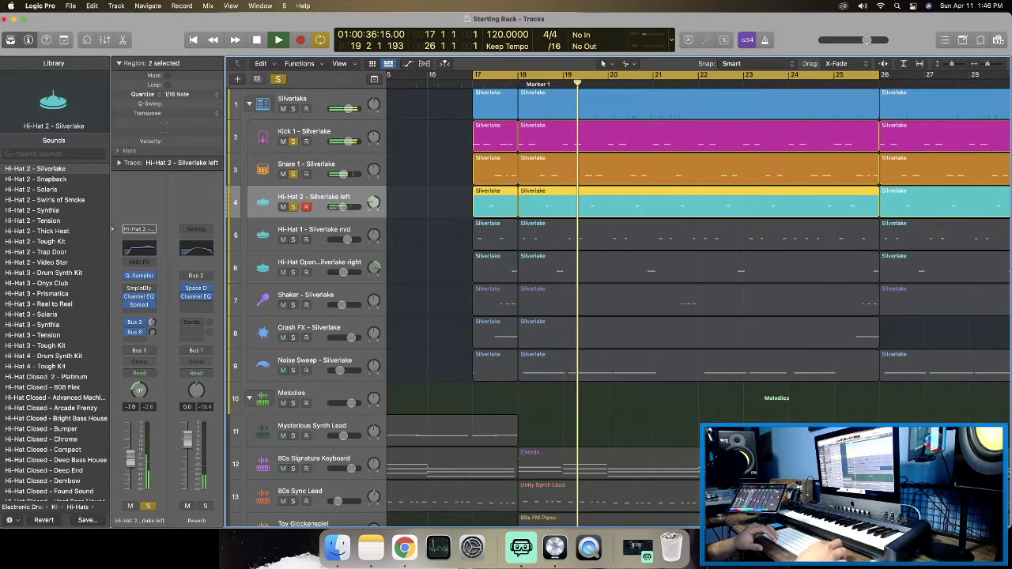
# Set Hi-Hat 2's volume to -10.0 dB and pan its Bus 2 reverb channel to -22.
pyautogui.moveTo(130, 460); pyautogui.dragTo(130, 461)
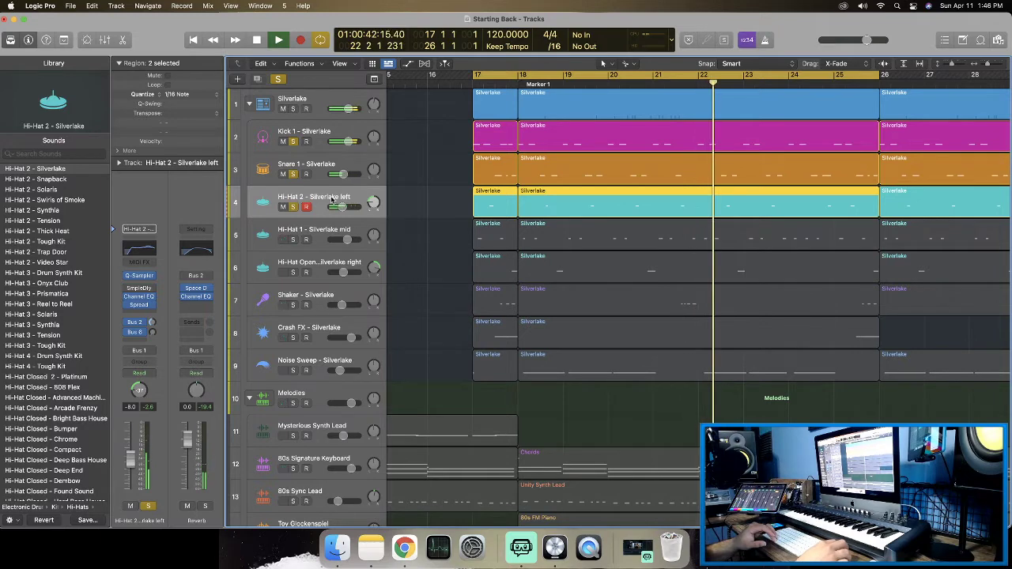
pyautogui.hscroll(-1, 335, 202)
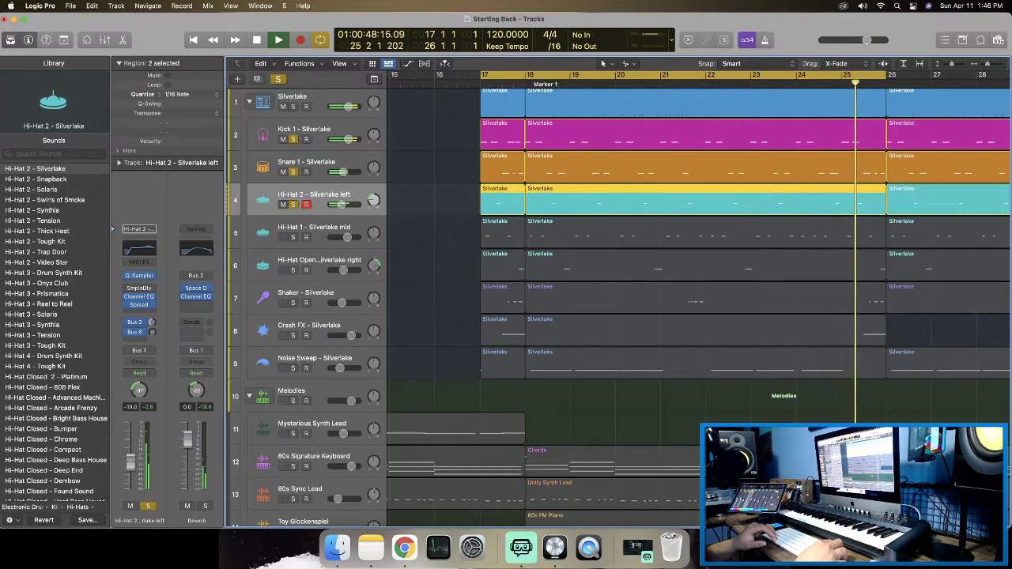
# Solo Hi-Hat 1 as well and give it a Bus 4 send (Small Room/1.0s Villa Bathroom) at about -21.8 dB.
pyautogui.click(298, 223)
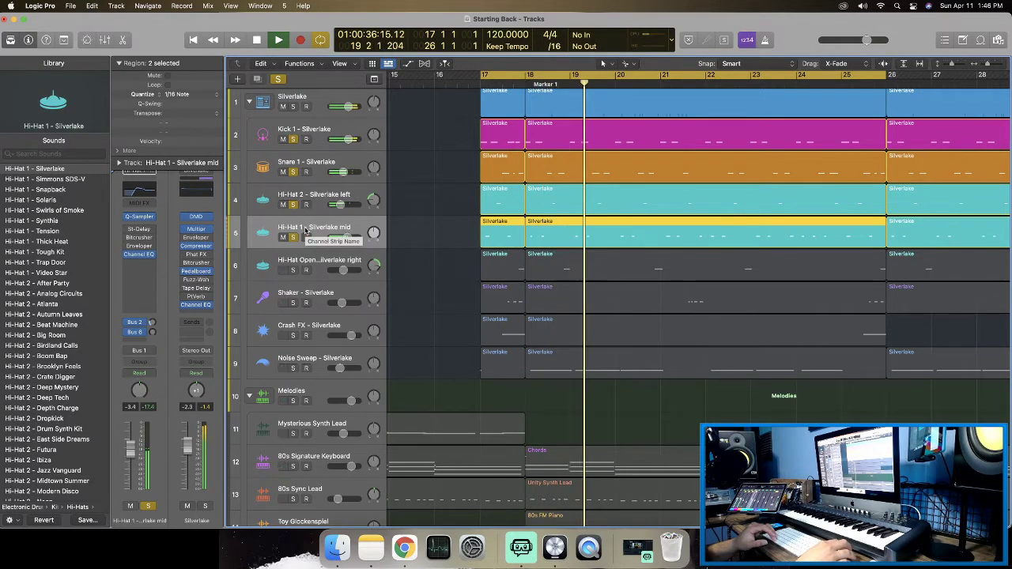
pyautogui.hscroll(-1, 305, 230)
pyautogui.hscroll(1, 305, 230)
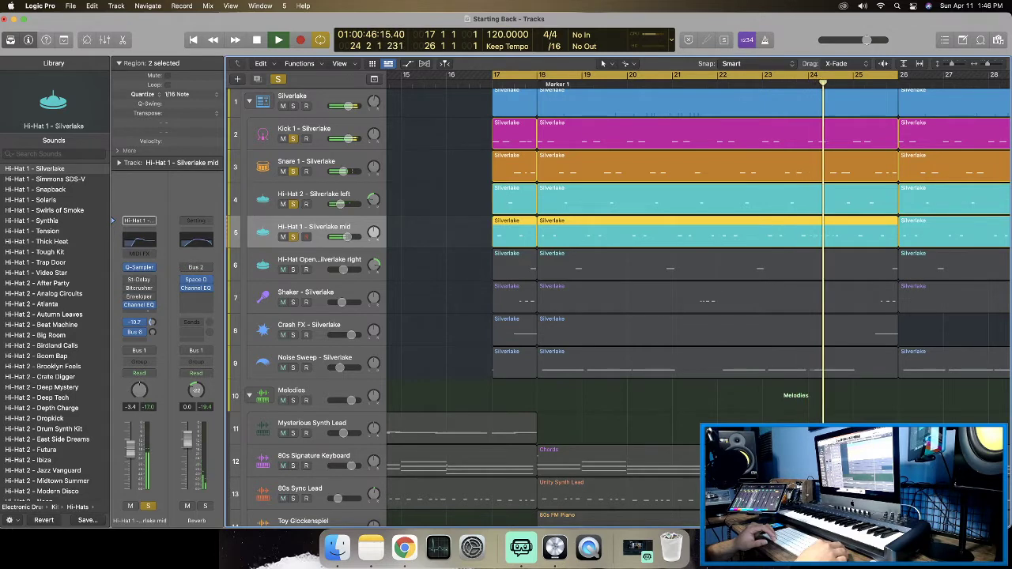
pyautogui.click(135, 341)
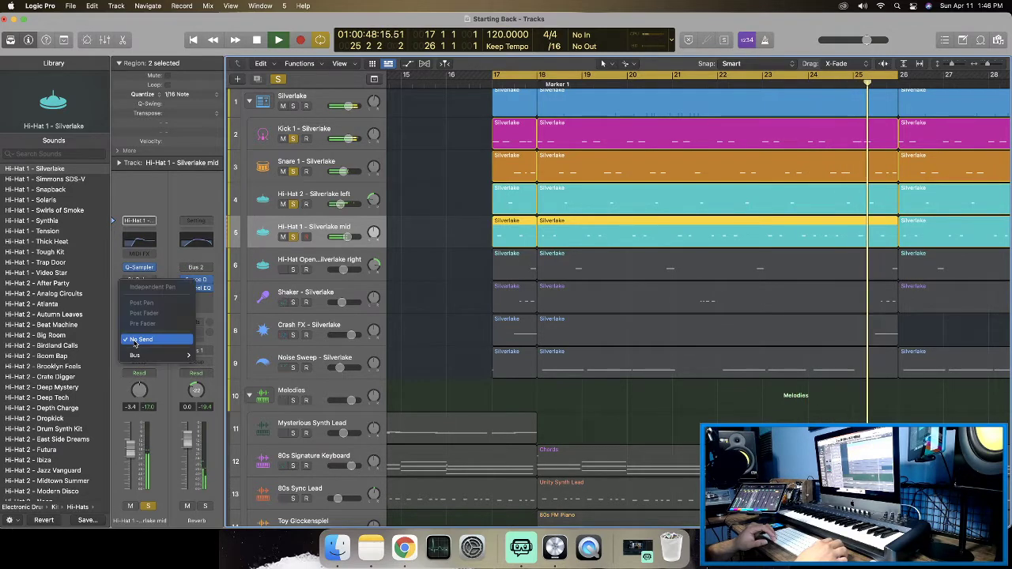
pyautogui.moveTo(159, 355)
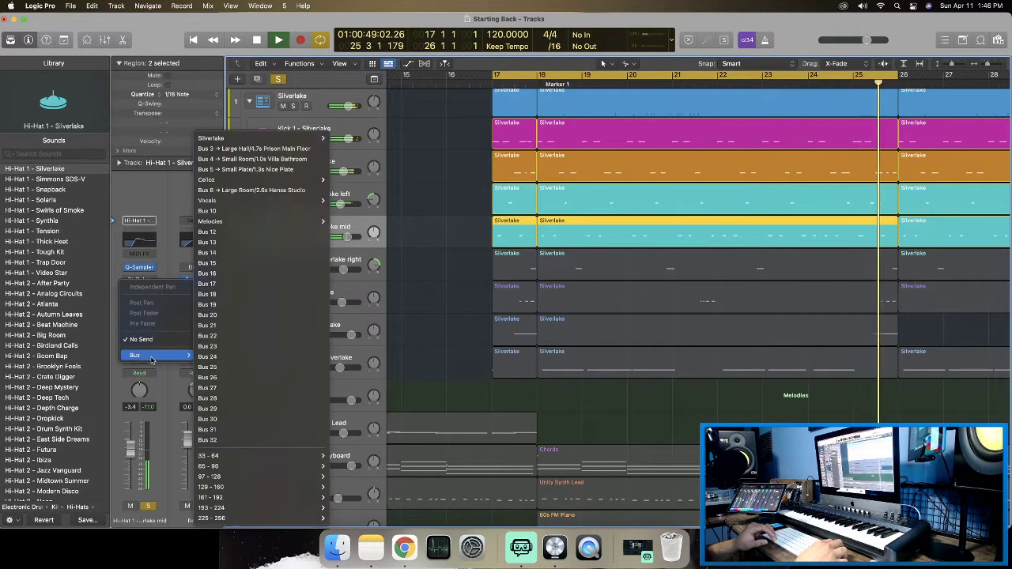
pyautogui.click(253, 169)
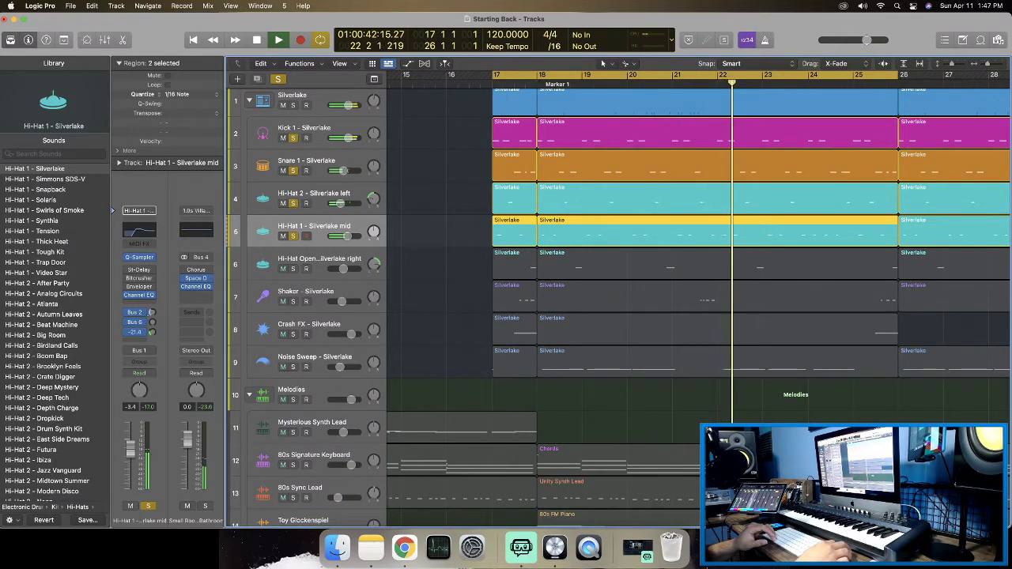
pyautogui.moveTo(149, 337); pyautogui.dragTo(150, 335)
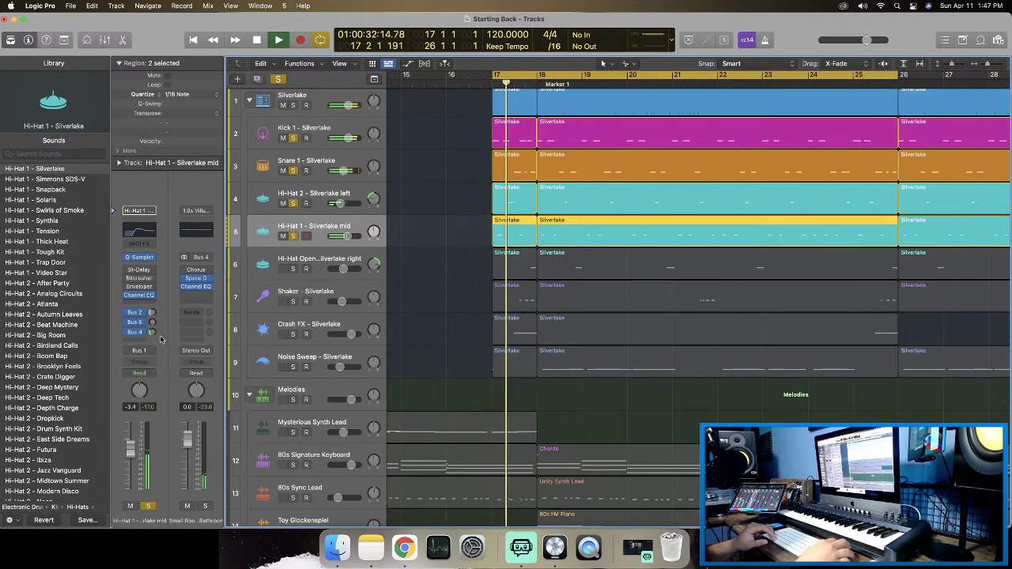
# Stop playback, unsolo Kick 1, Snare 1, Hi-Hat 2 and Hi-Hat 1, and play the full mix.
pyautogui.press('space')
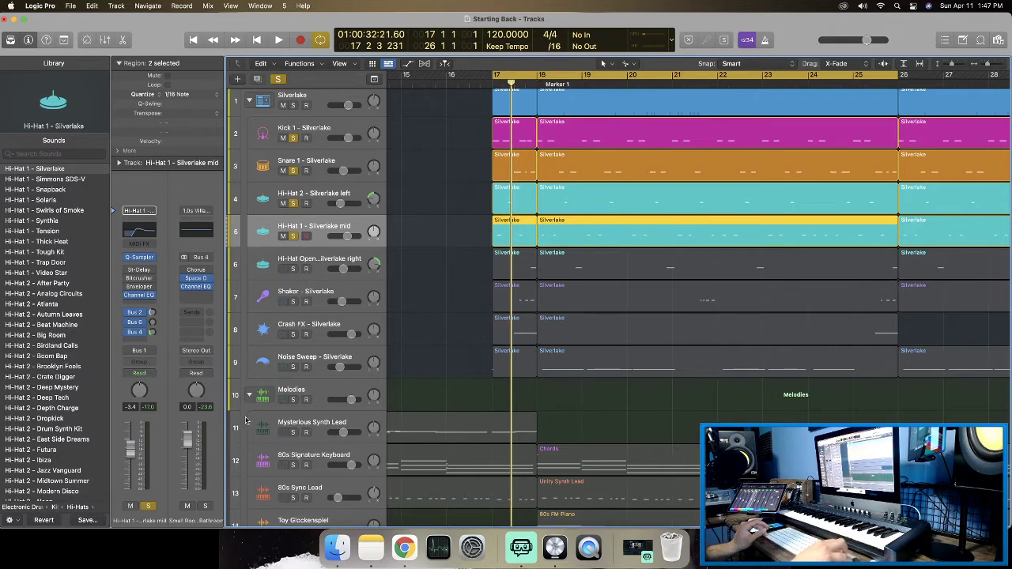
pyautogui.scroll(1, 316, 388)
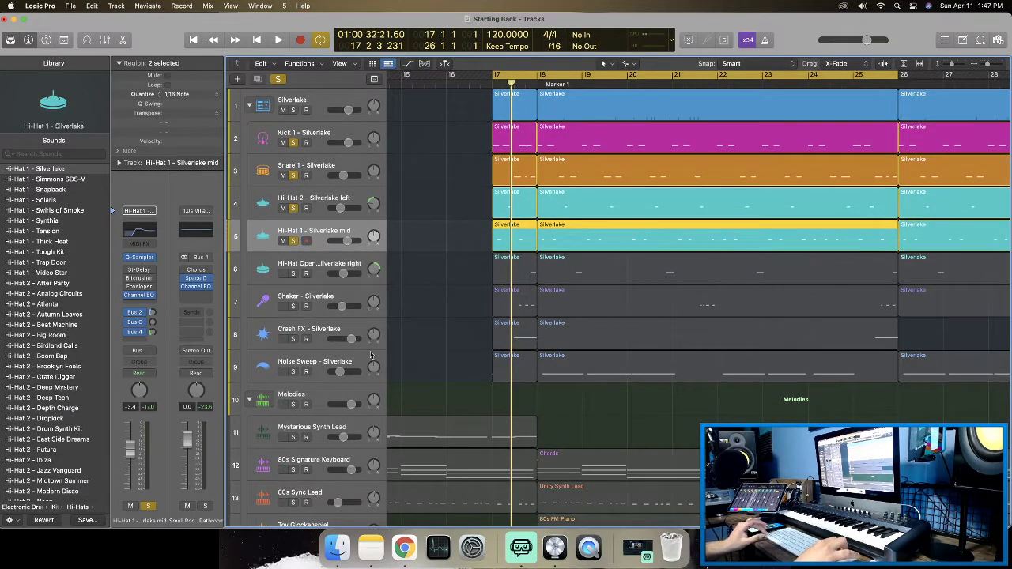
pyautogui.scroll(-3, 370, 355)
pyautogui.hscroll(-3, 370, 355)
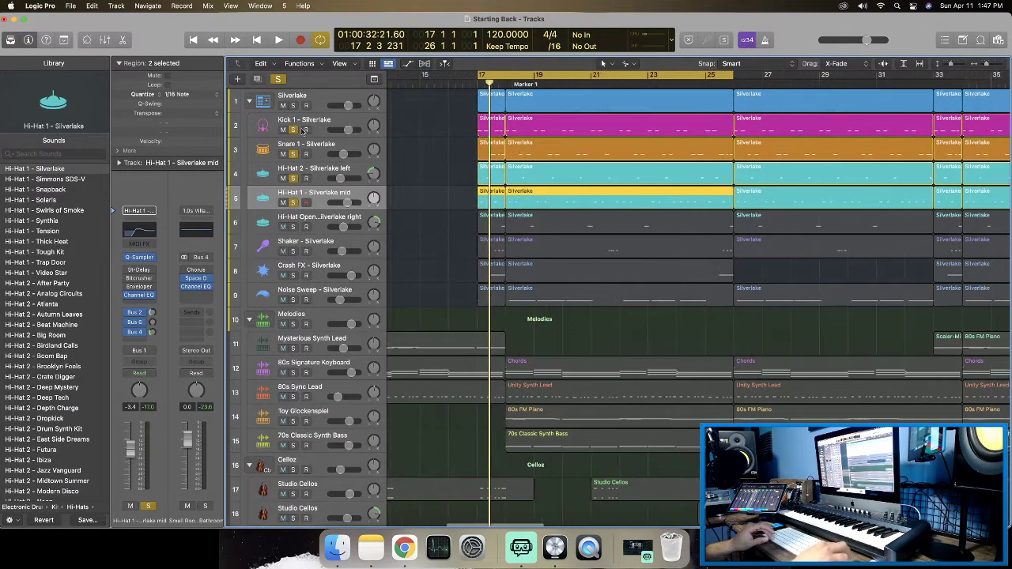
pyautogui.moveTo(293, 131); pyautogui.dragTo(292, 204)
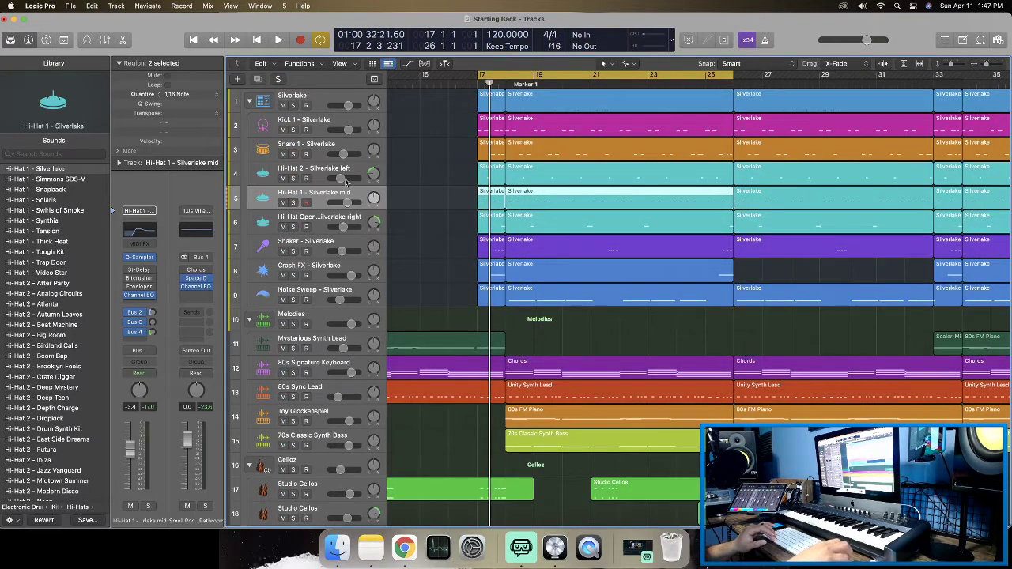
pyautogui.press('space')
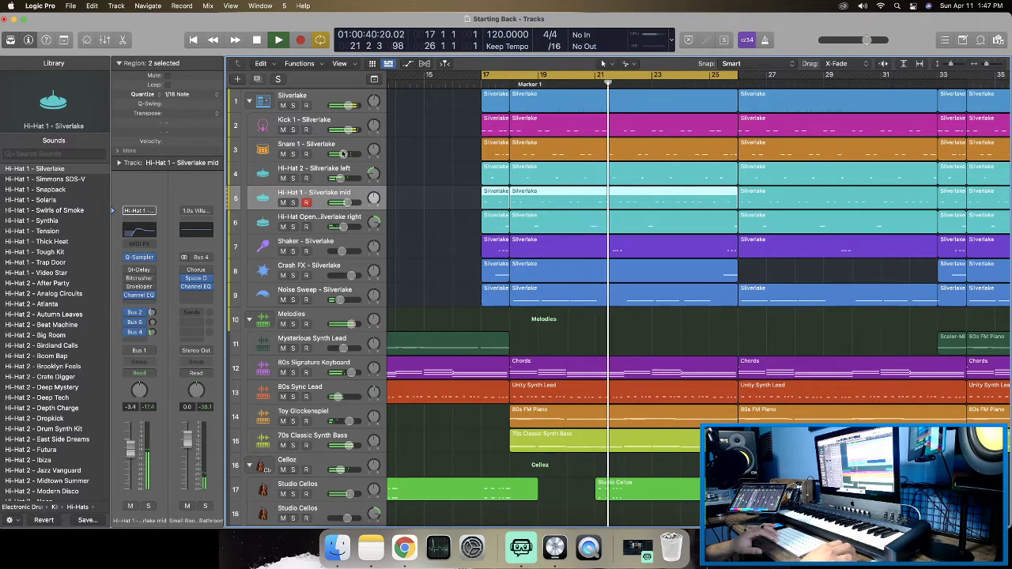
# Turn off cycle mode while listening to the drums within the full mix, and stop playback.
pyautogui.scroll(-2, 344, 153)
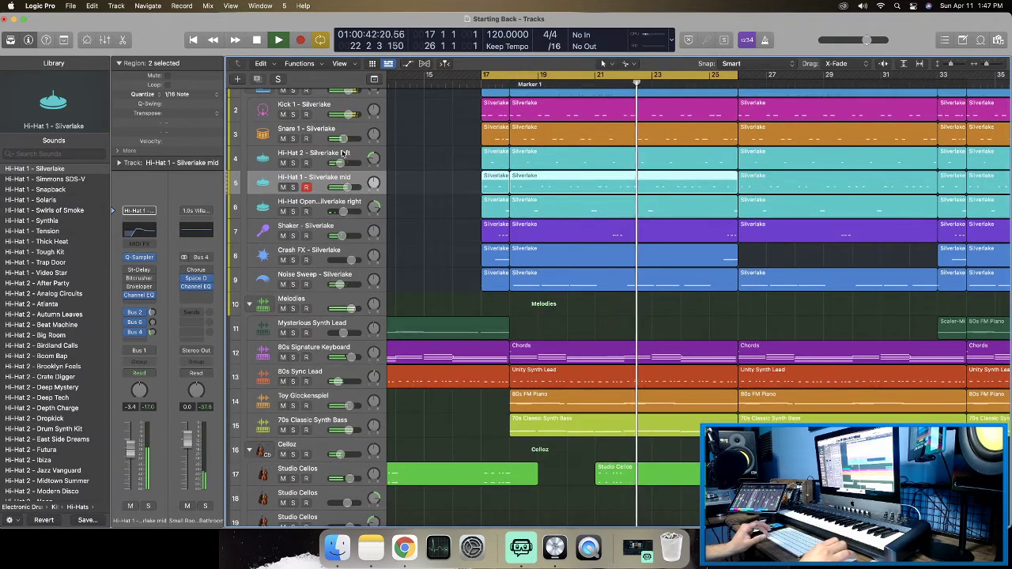
pyautogui.scroll(-5, 343, 153)
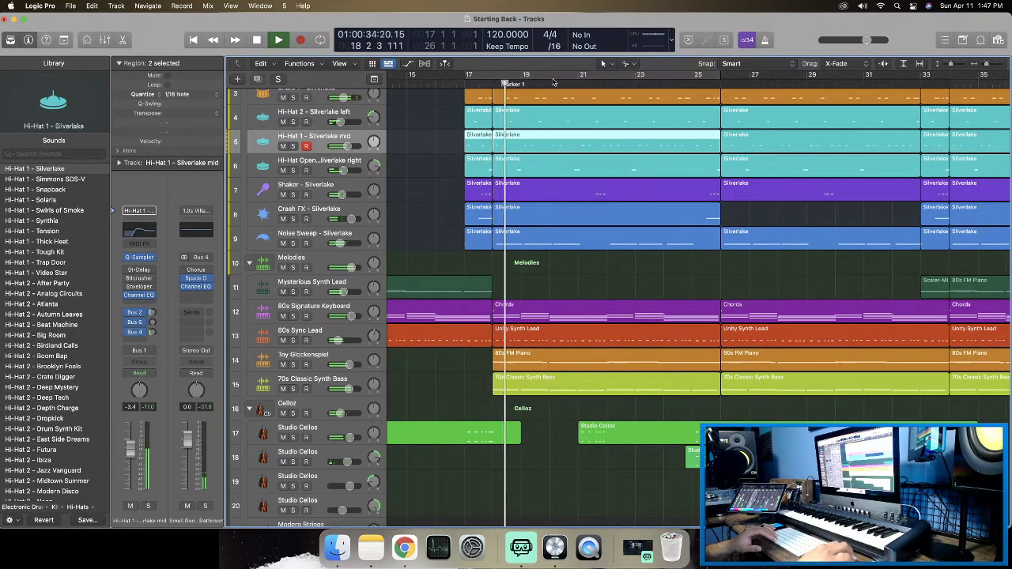
pyautogui.scroll(1, 576, 113)
pyautogui.scroll(1, 575, 112)
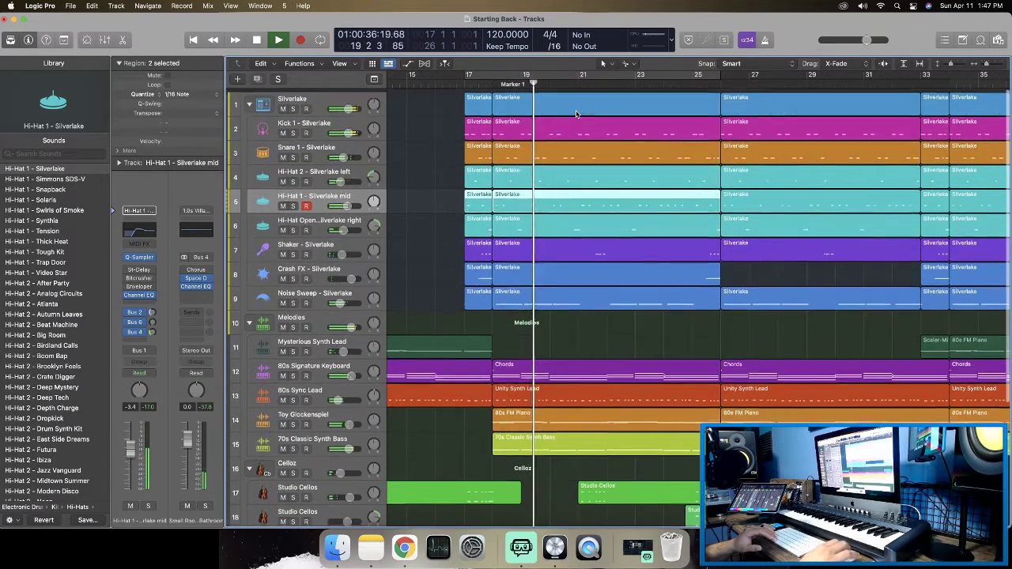
pyautogui.press('space')
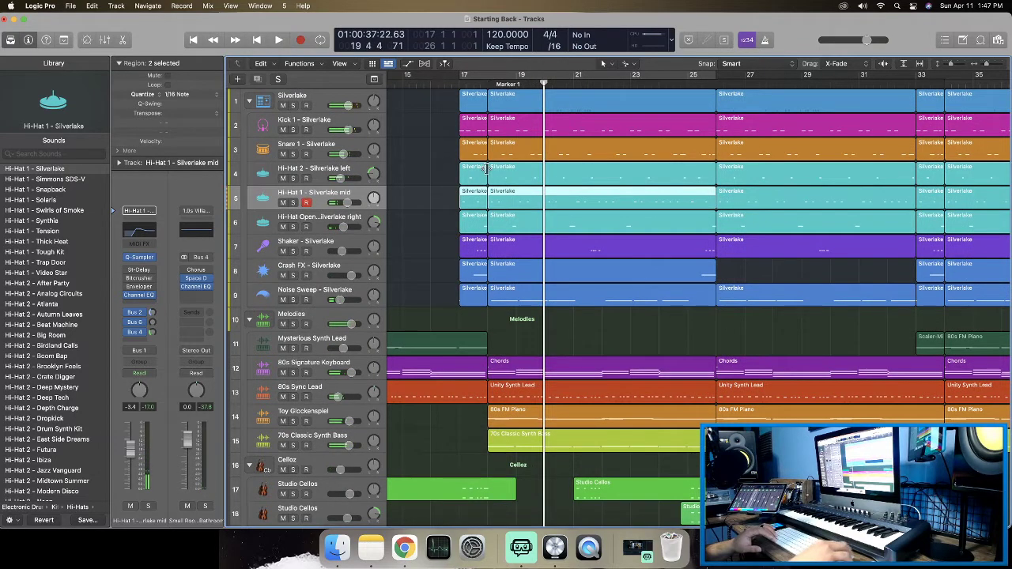
# Solo Kick 1, Snare 1, Hi-Hat 2 and Hi-Hat 1 again, play them together with Hi-Hat 1 selected, and stop playback.
pyautogui.scroll(-1, 487, 168)
pyautogui.scroll(1, 360, 203)
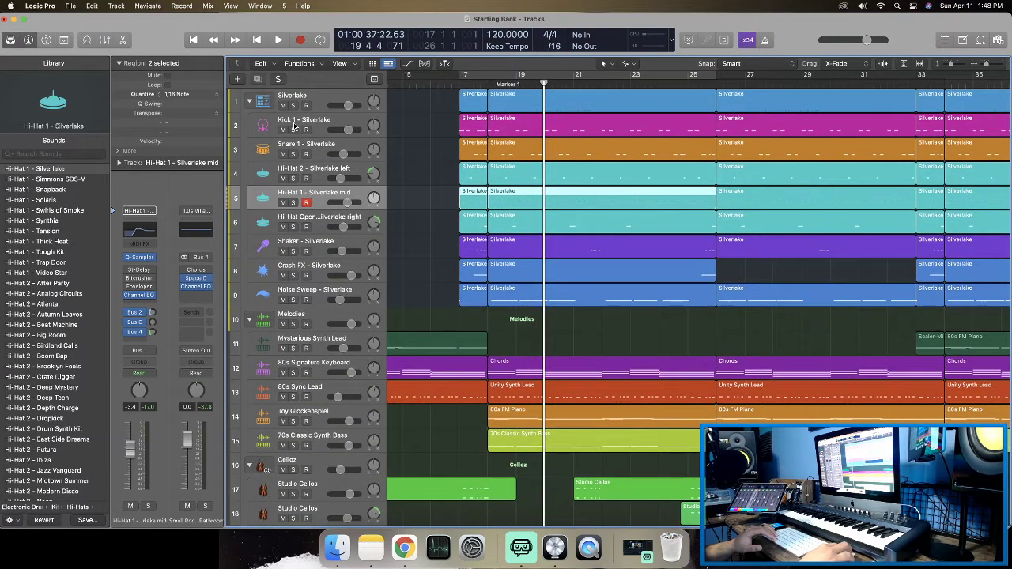
pyautogui.moveTo(292, 128); pyautogui.dragTo(294, 202)
pyautogui.press('space')
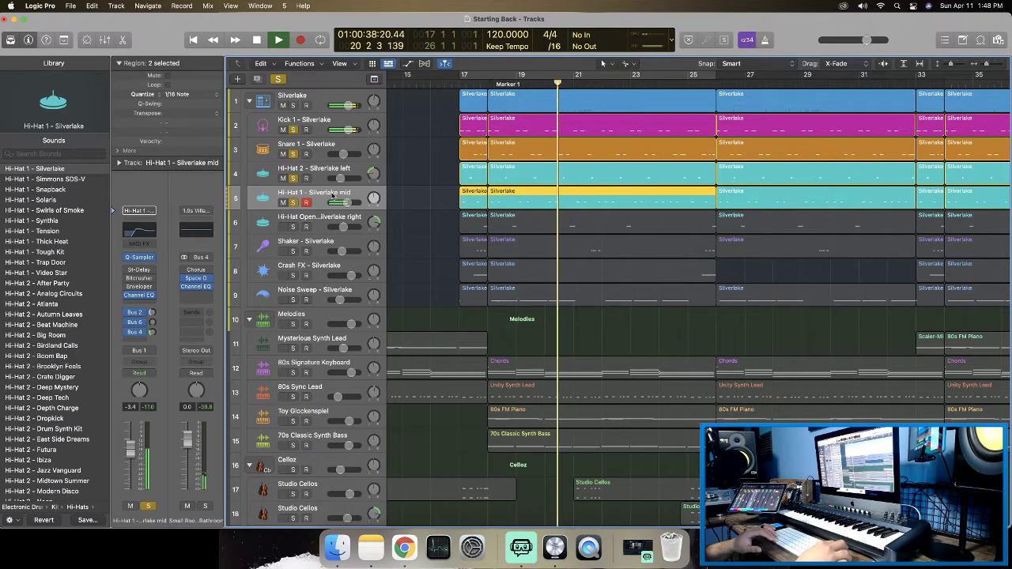
pyautogui.click(331, 198)
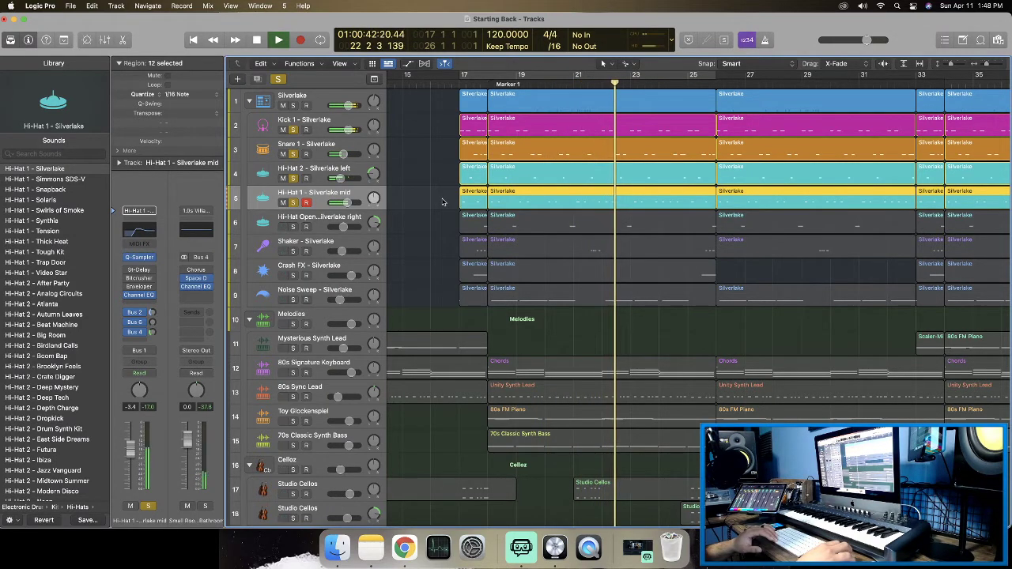
pyautogui.hscroll(1, 443, 201)
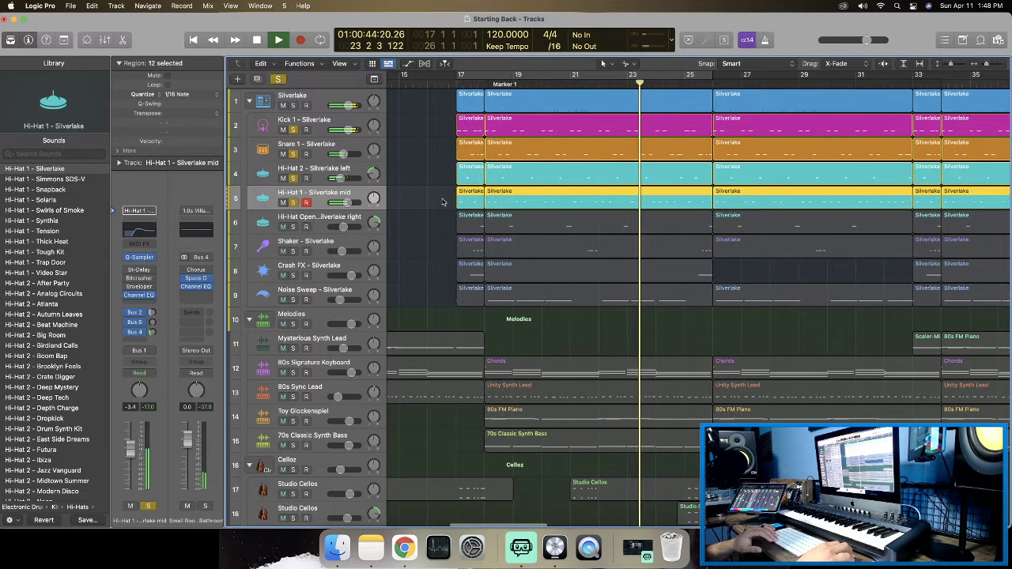
pyautogui.hscroll(1, 460, 199)
pyautogui.hscroll(1, 462, 200)
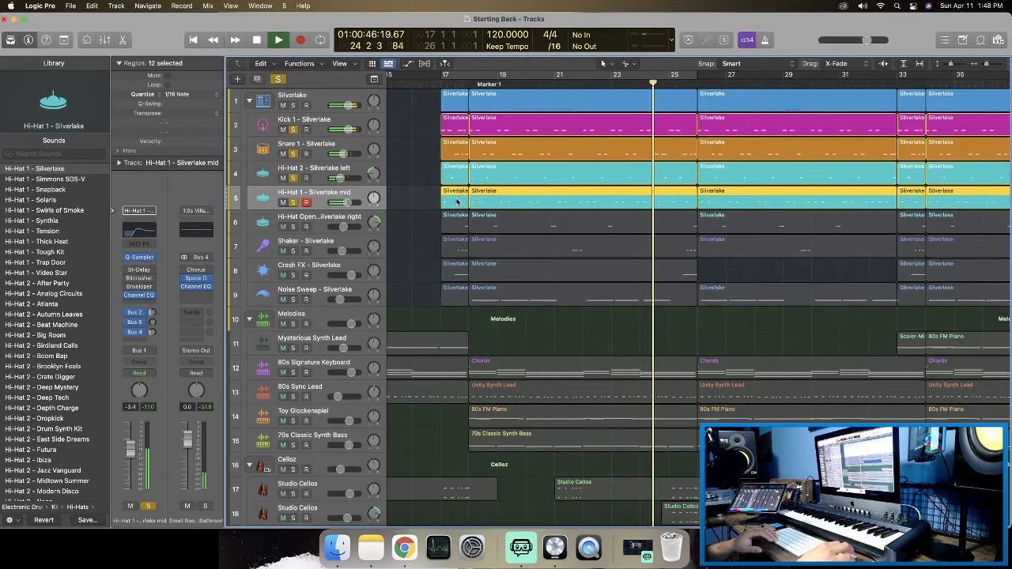
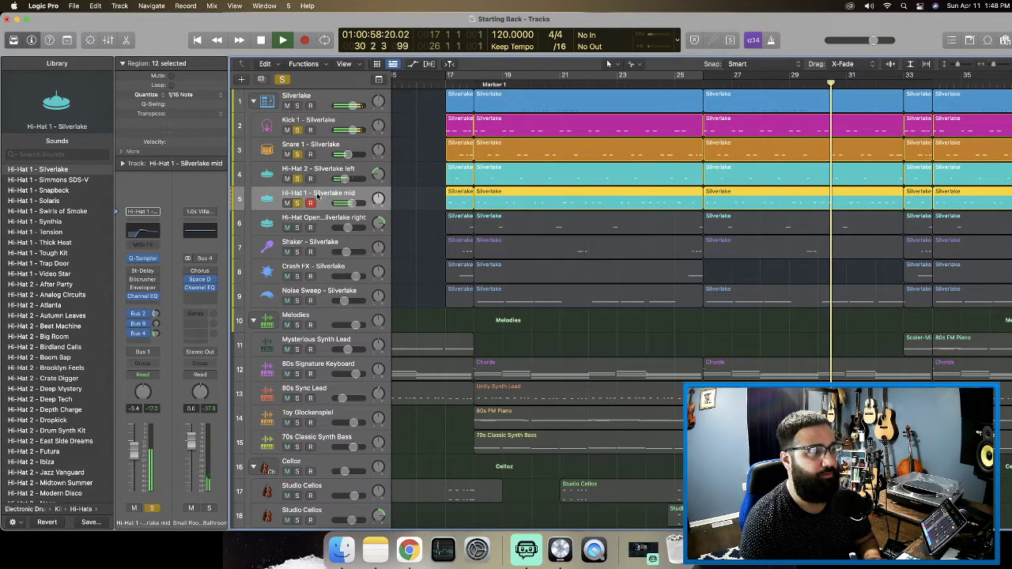
pyautogui.scroll(-1, 301, 194)
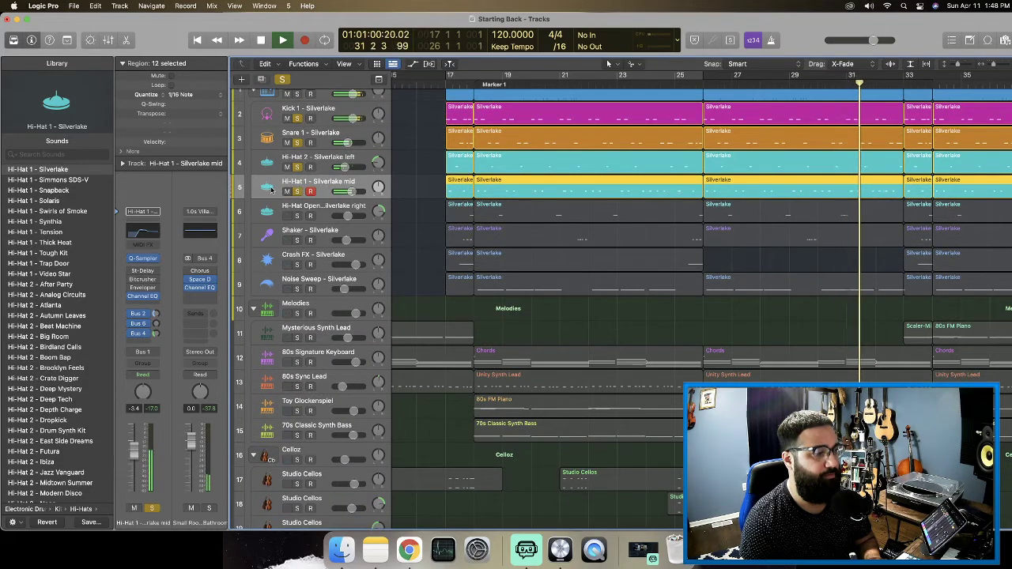
pyautogui.scroll(1, 271, 188)
pyautogui.press('space')
pyautogui.click(307, 120)
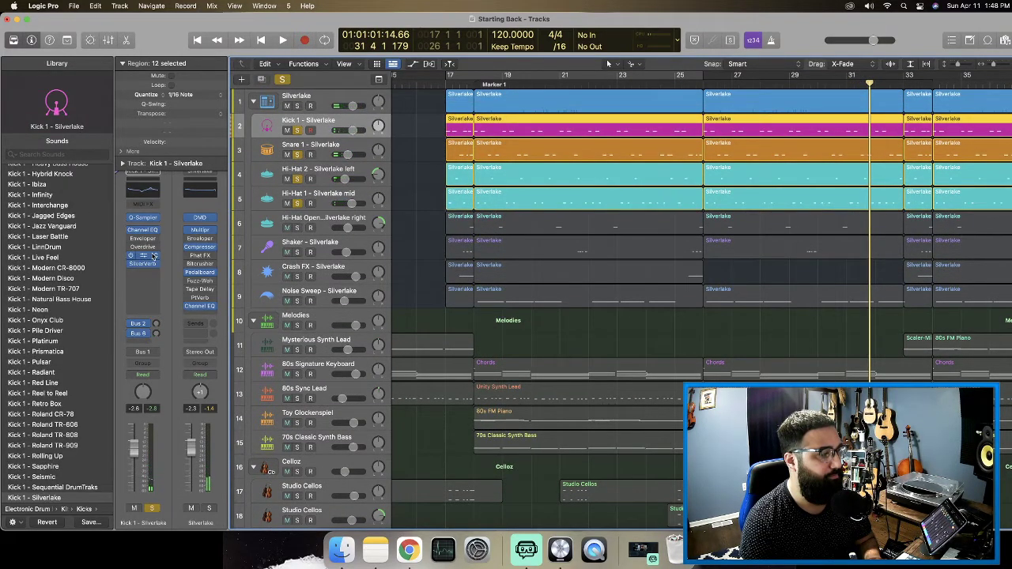
pyautogui.click(155, 267)
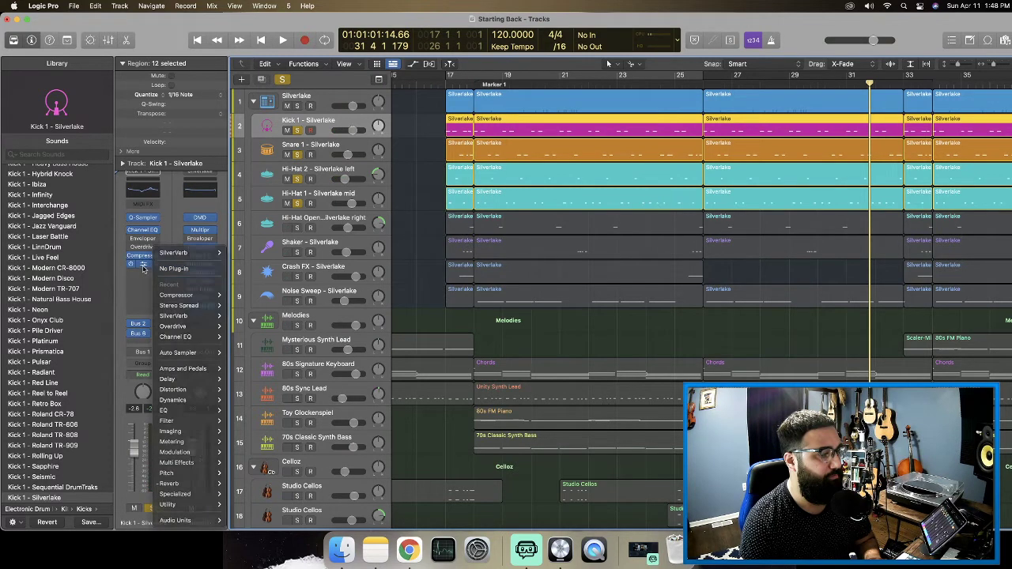
pyautogui.click(144, 267)
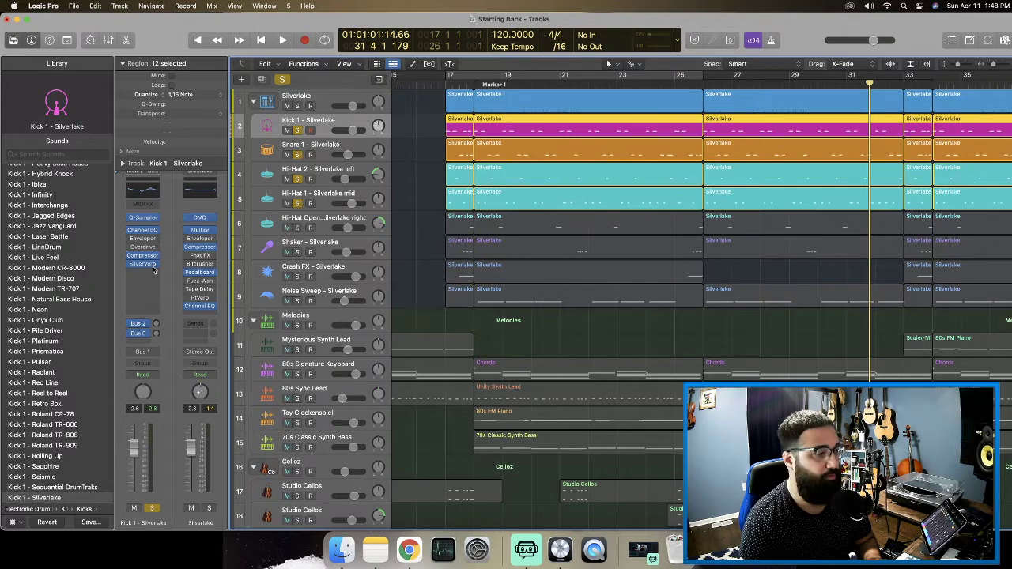
pyautogui.click(154, 269)
pyautogui.moveTo(179, 320)
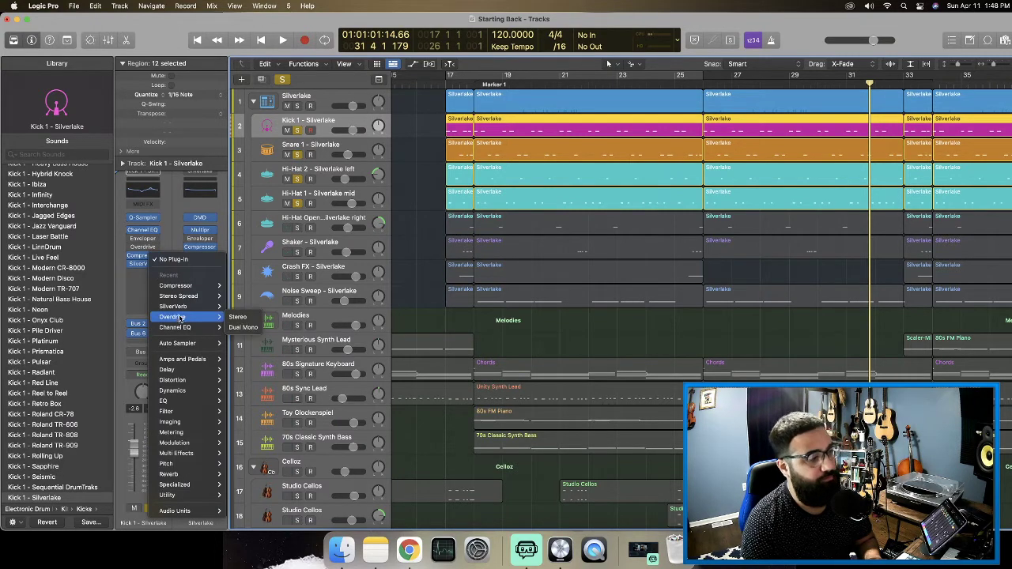
pyautogui.moveTo(163, 286)
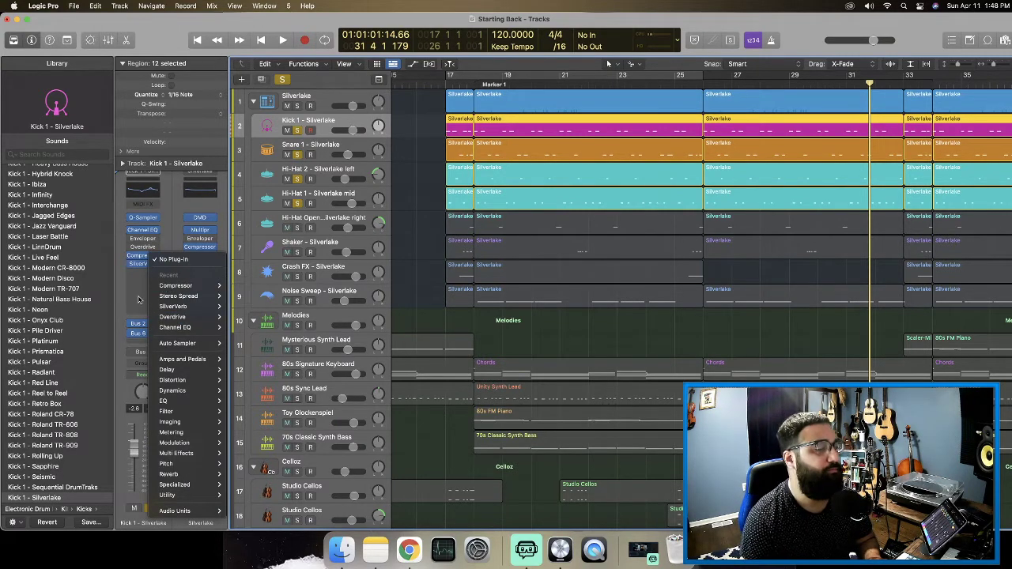
pyautogui.click(145, 297)
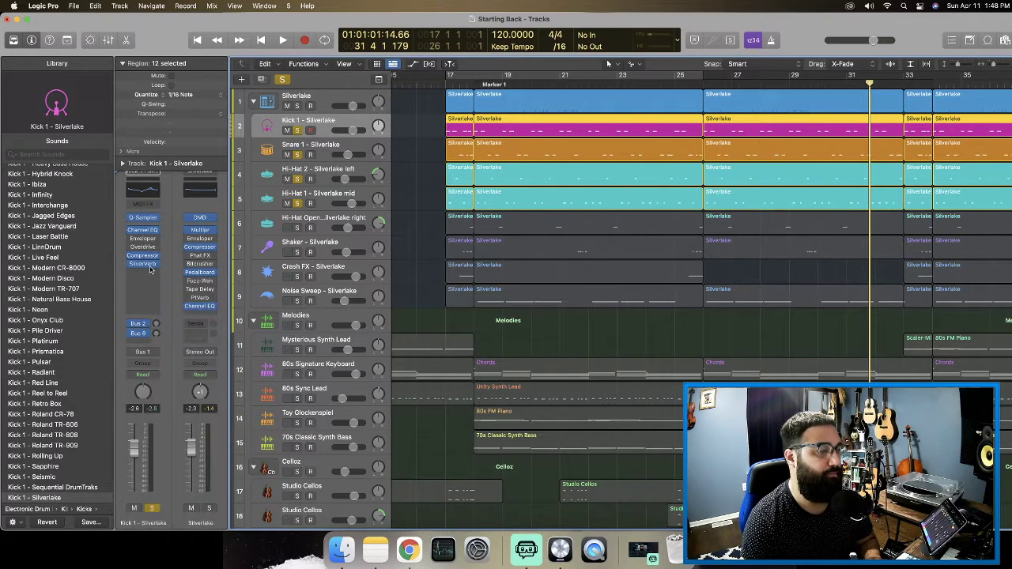
# Raise Hi-Hat 1's Bus 4 reverb send to about -20 dB and adjust its Bus 6 delay send.
pyautogui.click(322, 201)
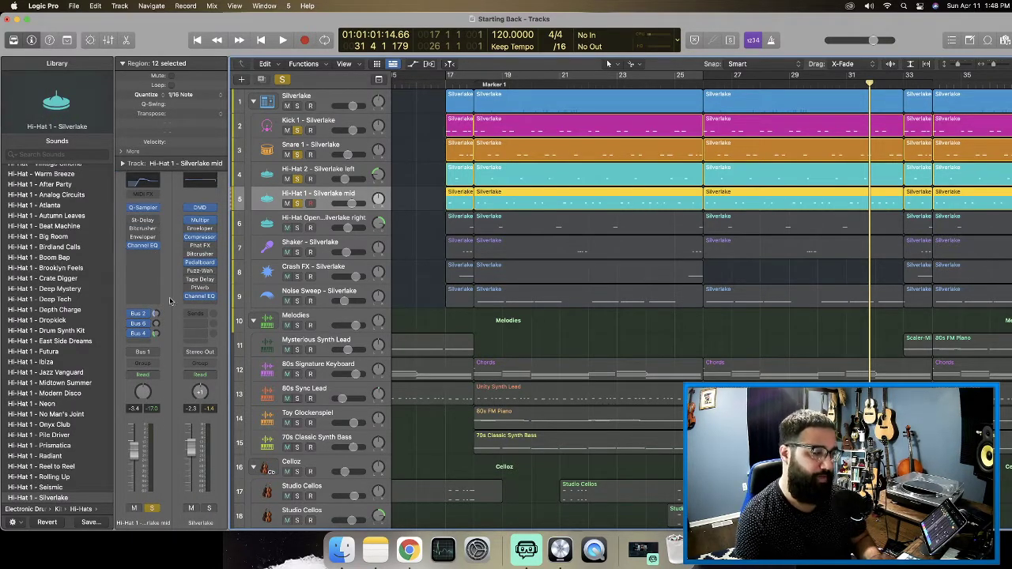
pyautogui.click(155, 332)
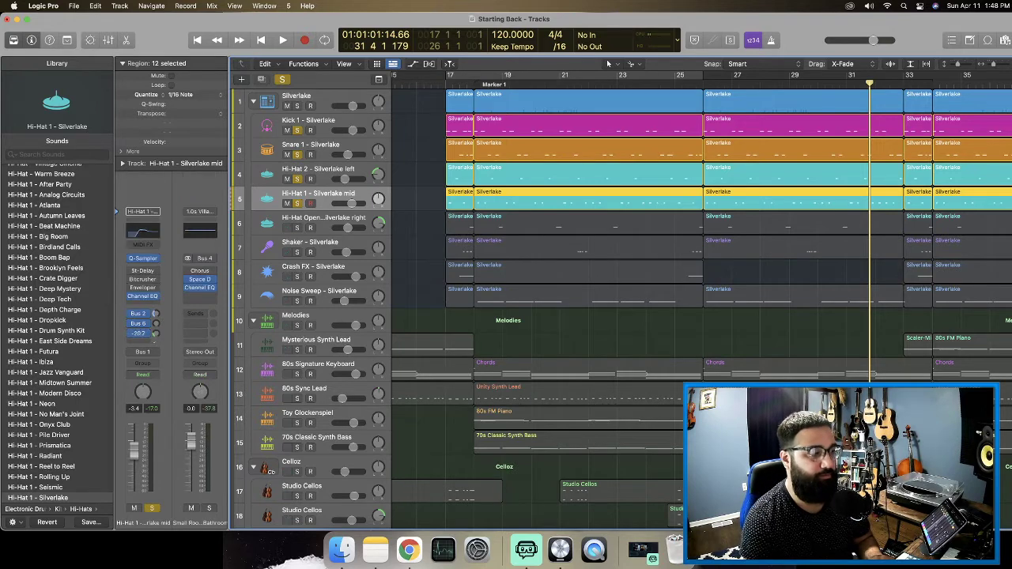
pyautogui.click(156, 323)
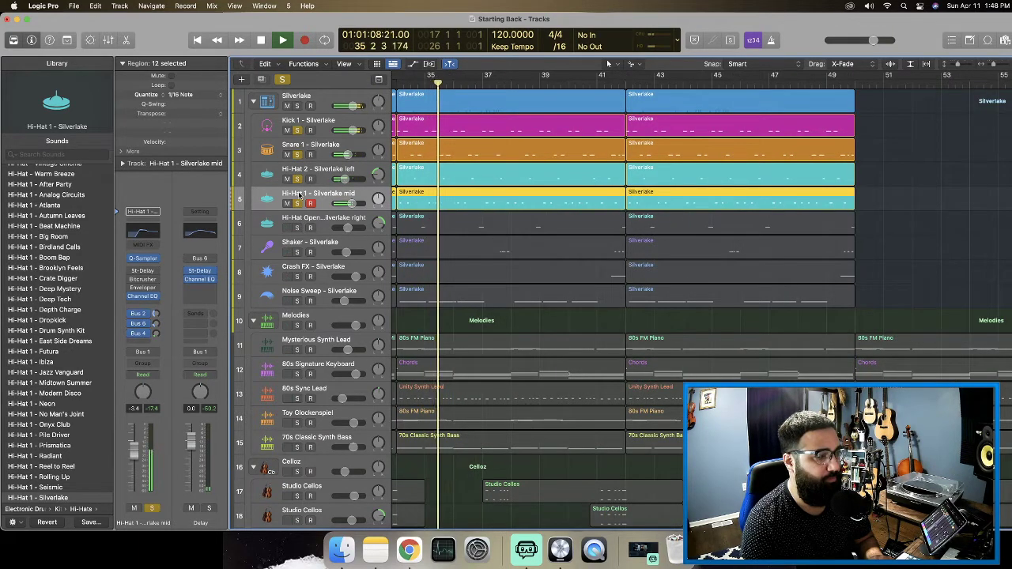
# In Hi-Hat 1's Channel EQ, set the high shelf to 3220 Hz at +9.5 dB and enable a high cut at 10800 Hz.
pyautogui.click(145, 232)
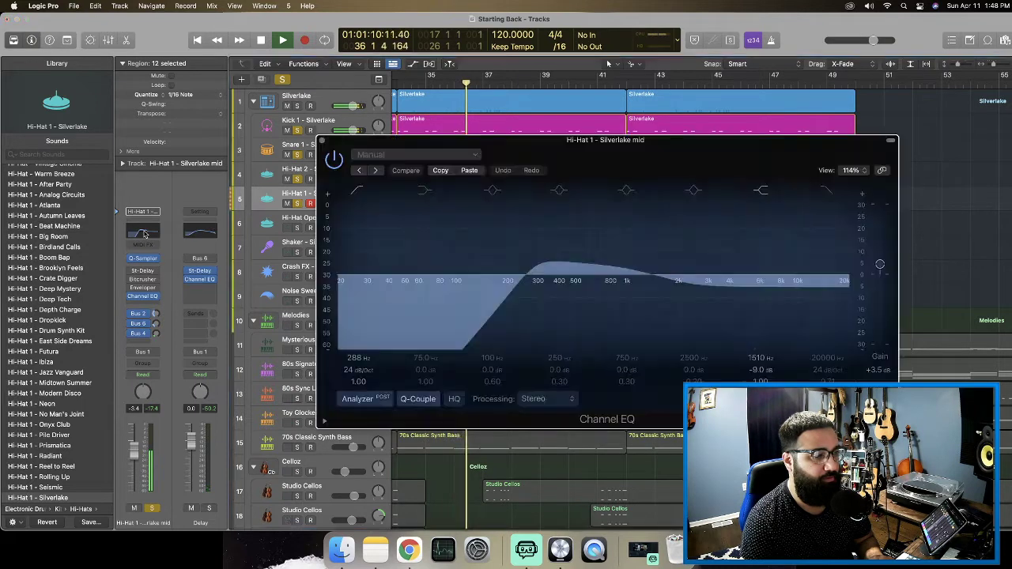
pyautogui.click(828, 191)
pyautogui.moveTo(777, 236); pyautogui.dragTo(713, 239)
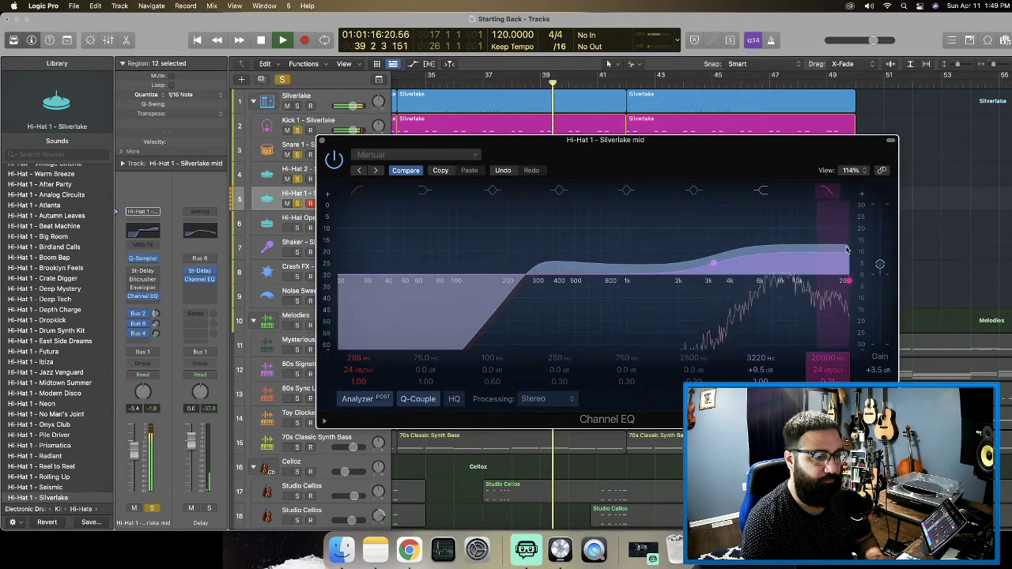
pyautogui.moveTo(844, 248)
pyautogui.mouseDown()
pyautogui.moveTo(808, 268)
pyautogui.moveTo(839, 264)
pyautogui.mouseUp()
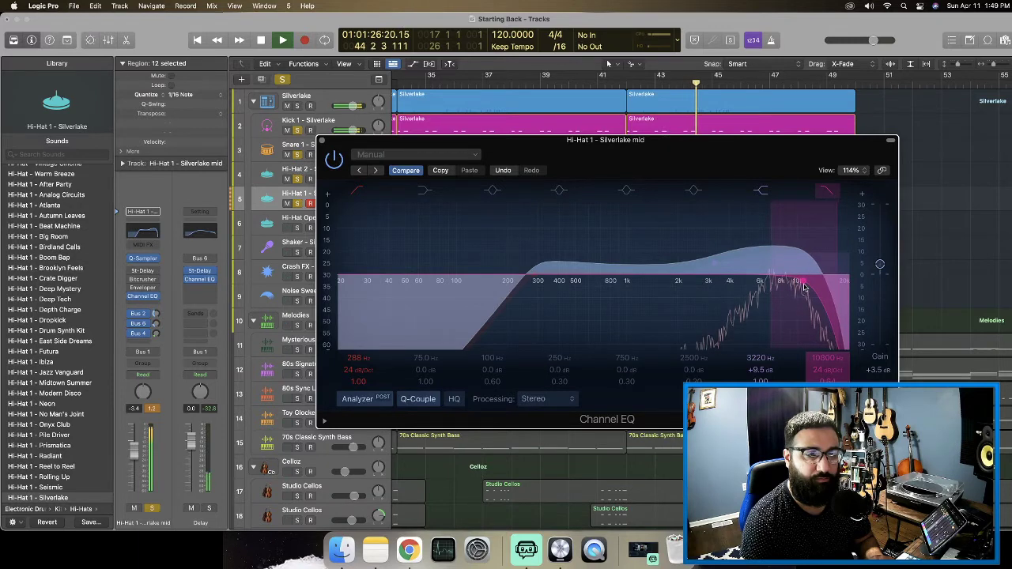
pyautogui.click(321, 141)
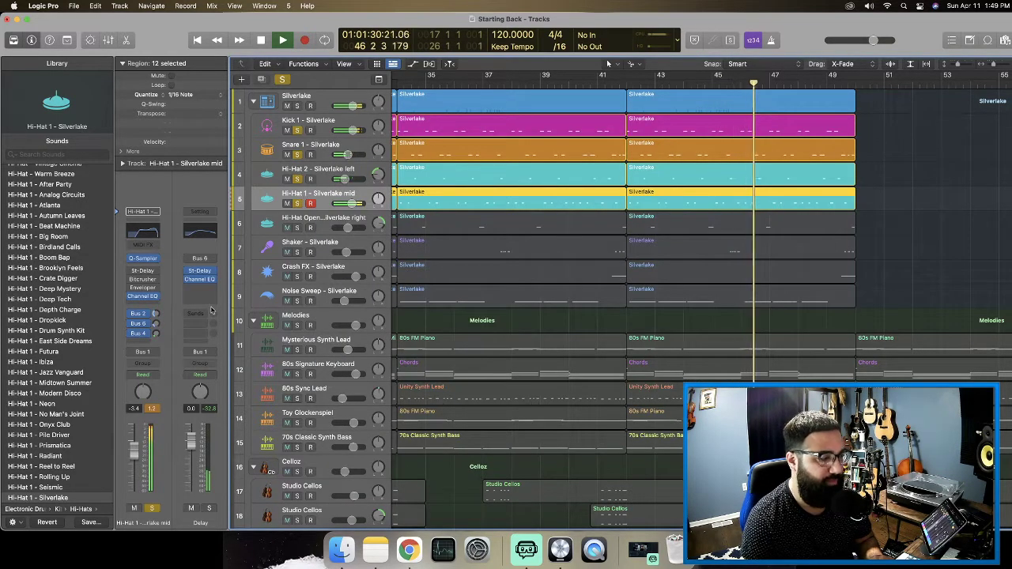
# Lower Hi-Hat 1's level to about -6.8 dB and restart playback to check it.
pyautogui.moveTo(133, 465); pyautogui.dragTo(132, 467)
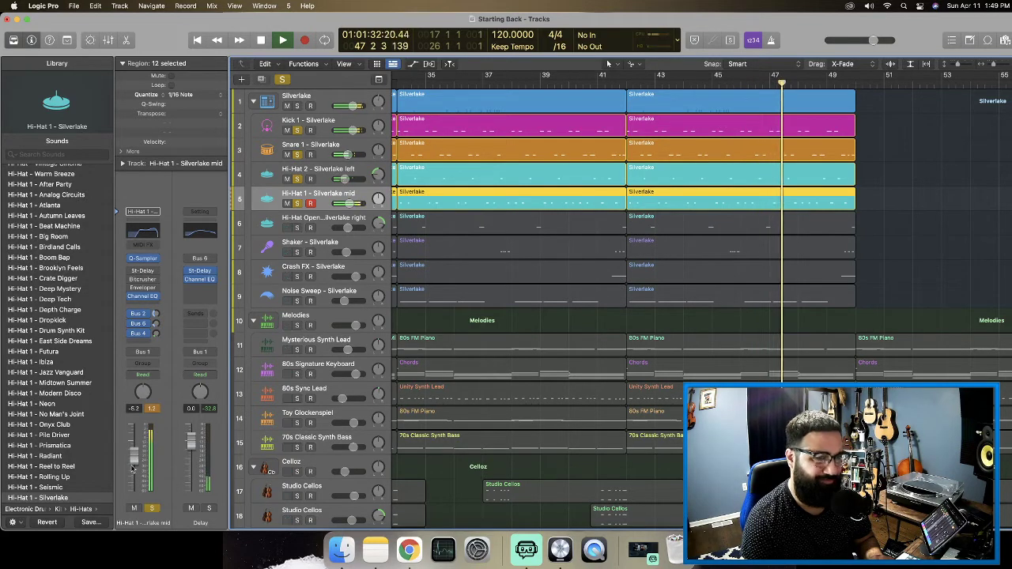
pyautogui.press('space')
pyautogui.press('space')
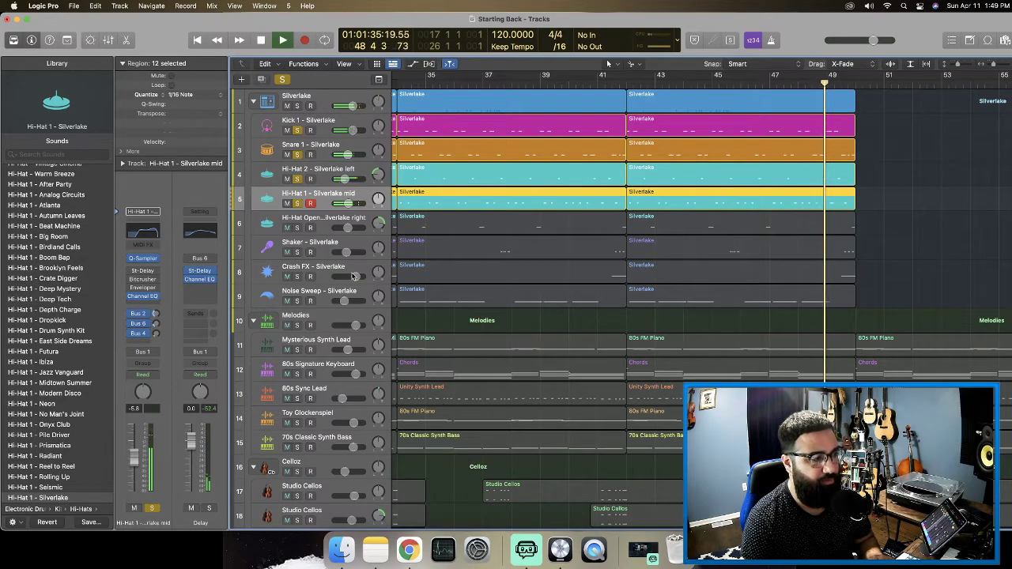
# Solo Hi-Hat Open too, turn on the cycle area starting at bar 17, and play the loop with Hi-Hat Open selected.
pyautogui.click(297, 227)
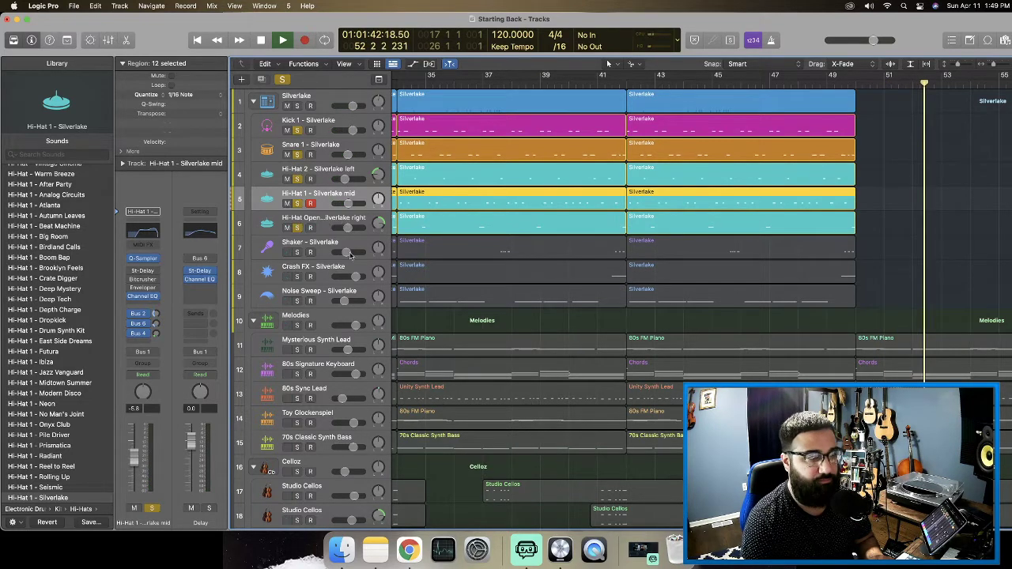
pyautogui.hscroll(-10, 411, 105)
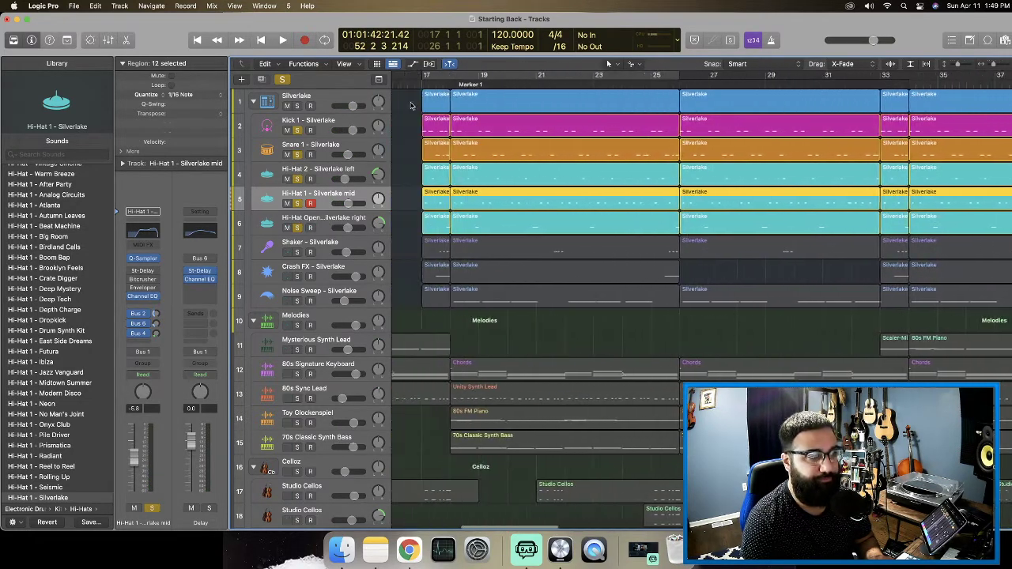
pyautogui.click(458, 77)
pyautogui.press('space')
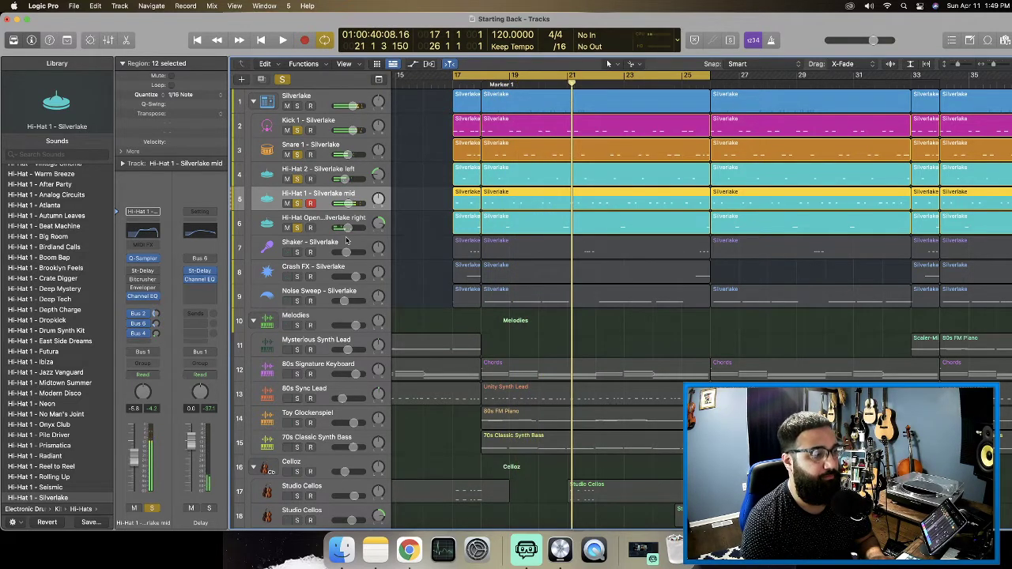
pyautogui.click(317, 223)
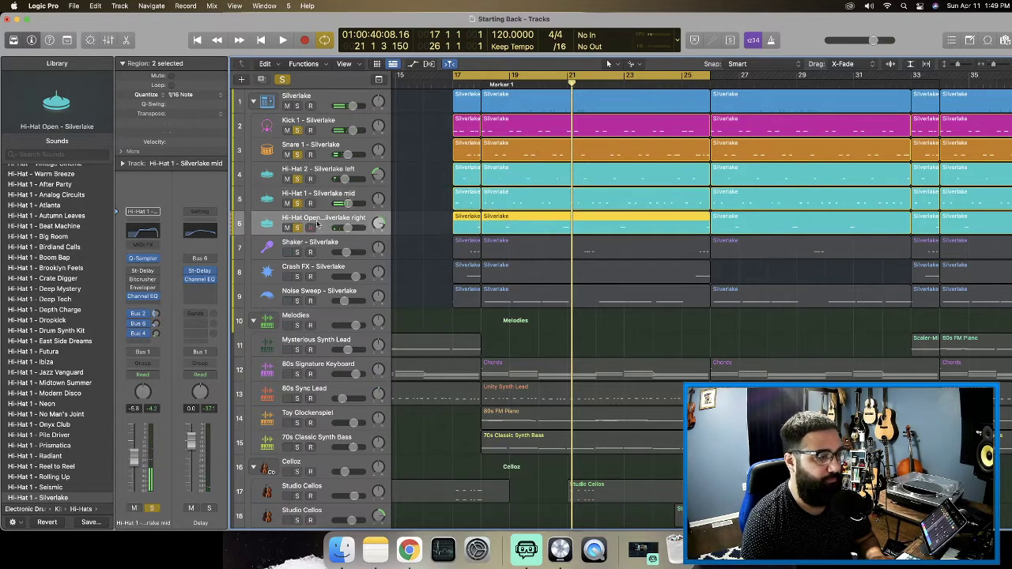
pyautogui.press('space')
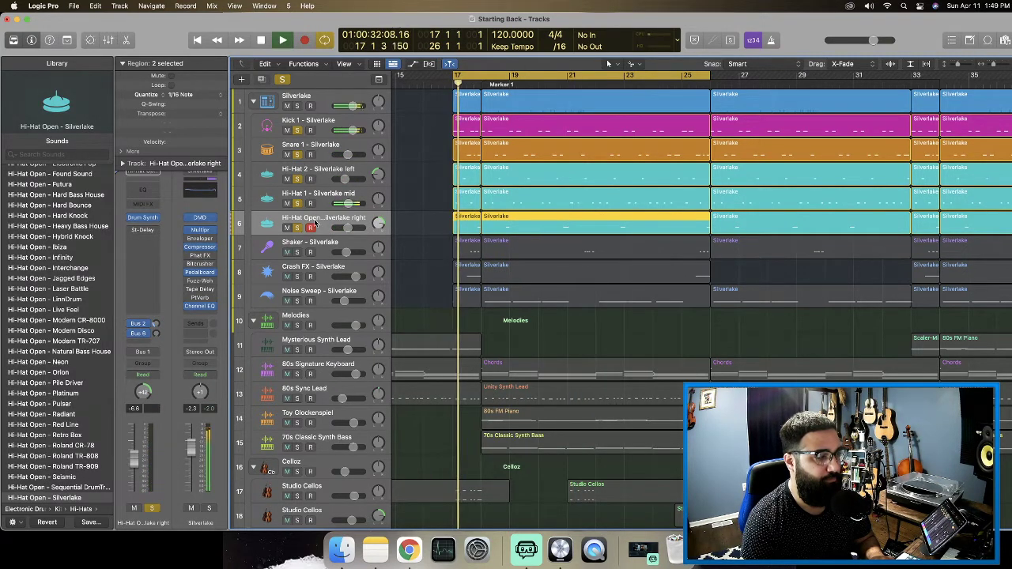
# Insert the Stereo Spread imaging plug-in after the Channel EQ on Hi-Hat 1.
pyautogui.click(319, 190)
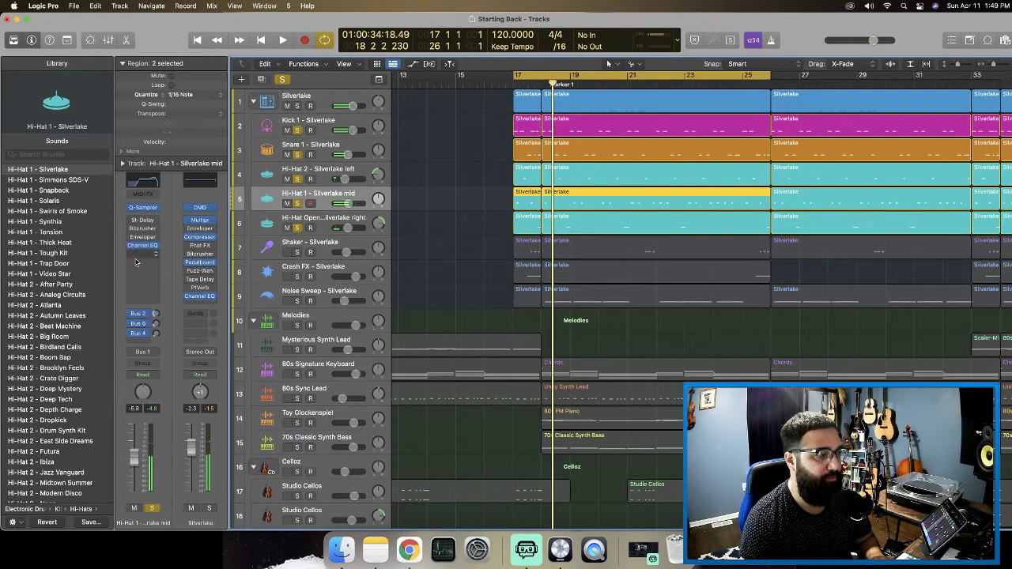
pyautogui.click(153, 255)
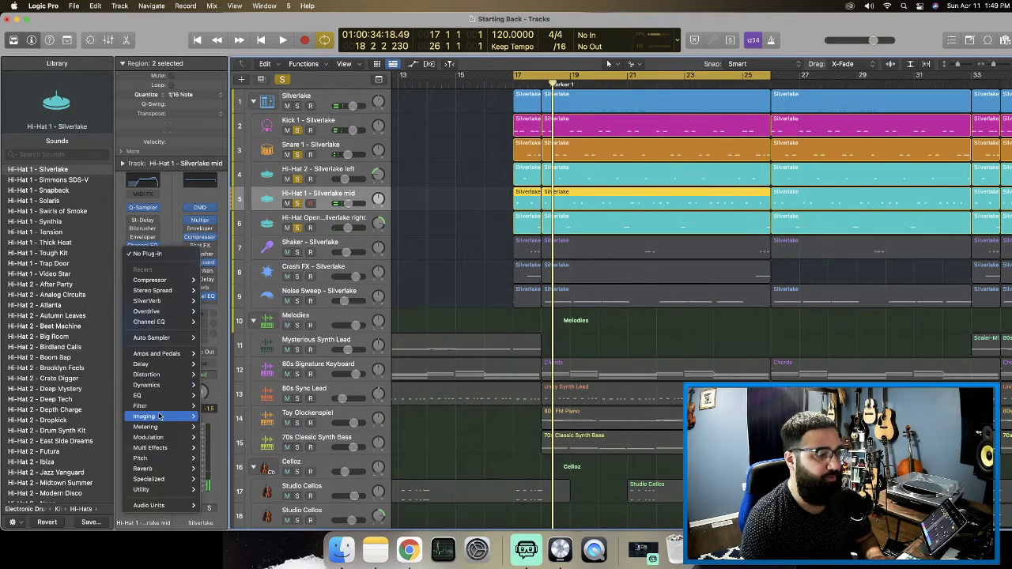
pyautogui.moveTo(159, 417)
pyautogui.click(229, 439)
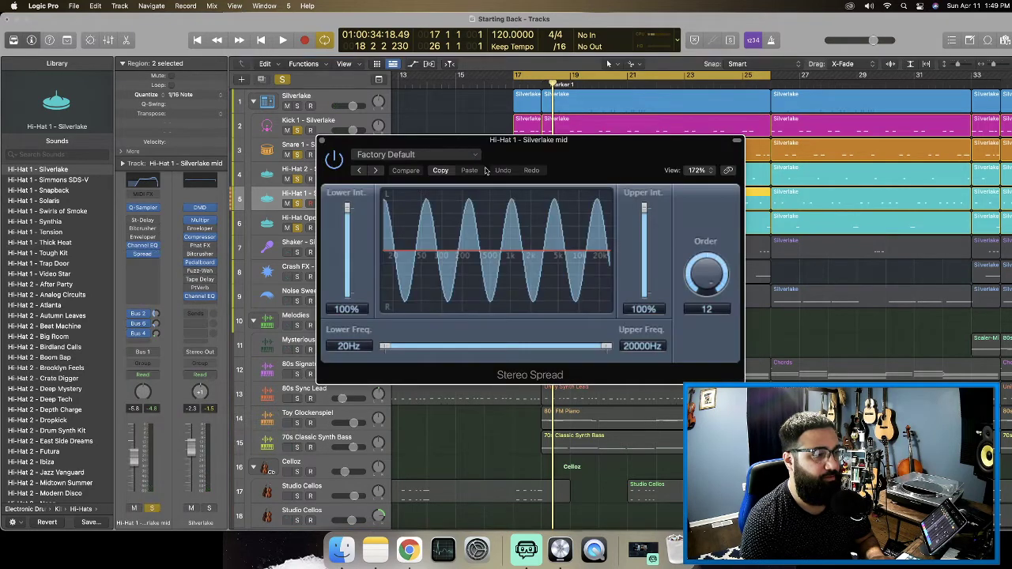
# Load the Light HF Spread preset in Hi-Hat 1's Stereo Spread during playback and set its Order to 4.
pyautogui.press('space')
pyautogui.click(472, 154)
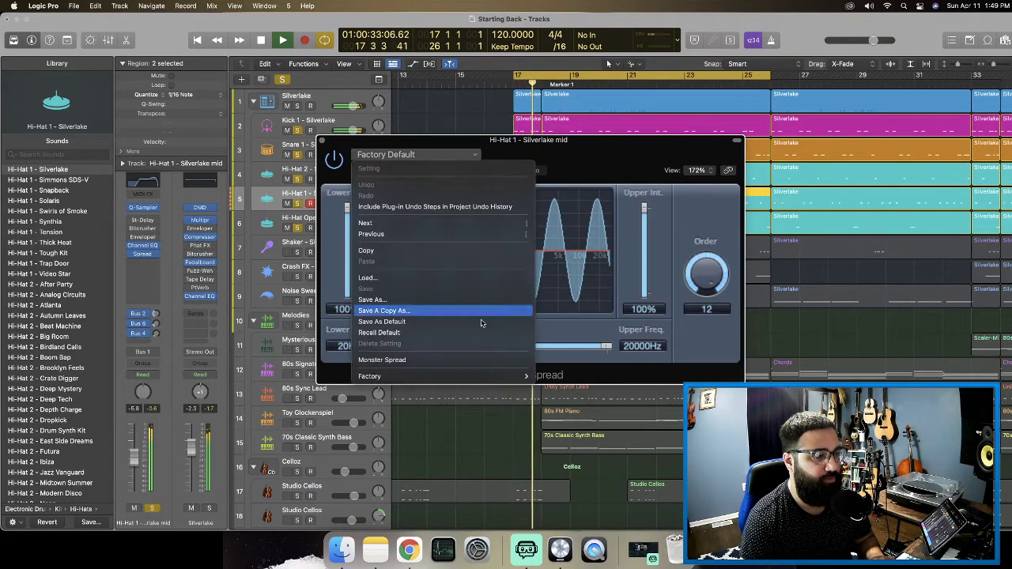
pyautogui.moveTo(481, 375)
pyautogui.click(562, 375)
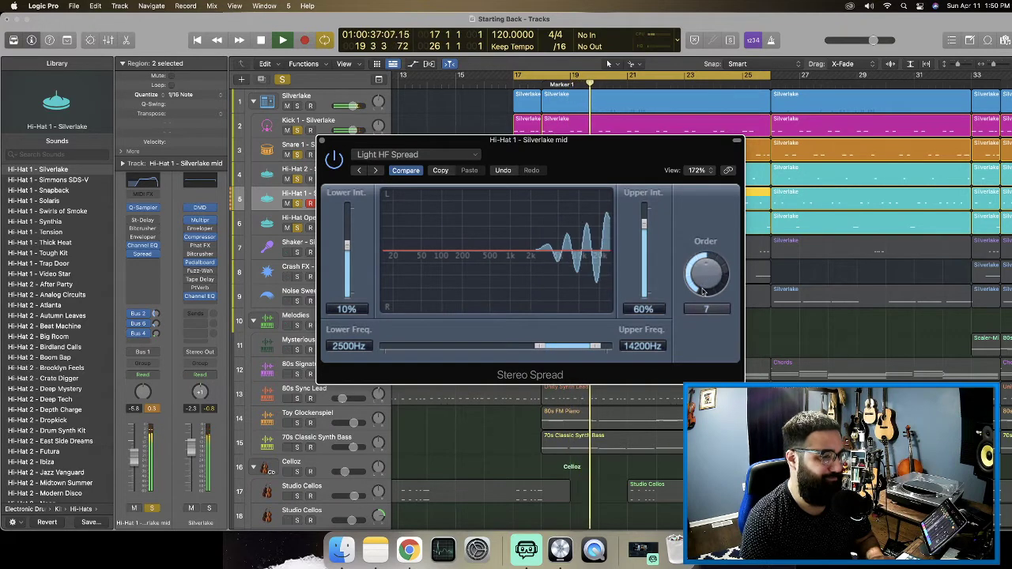
pyautogui.scroll(-2, 703, 291)
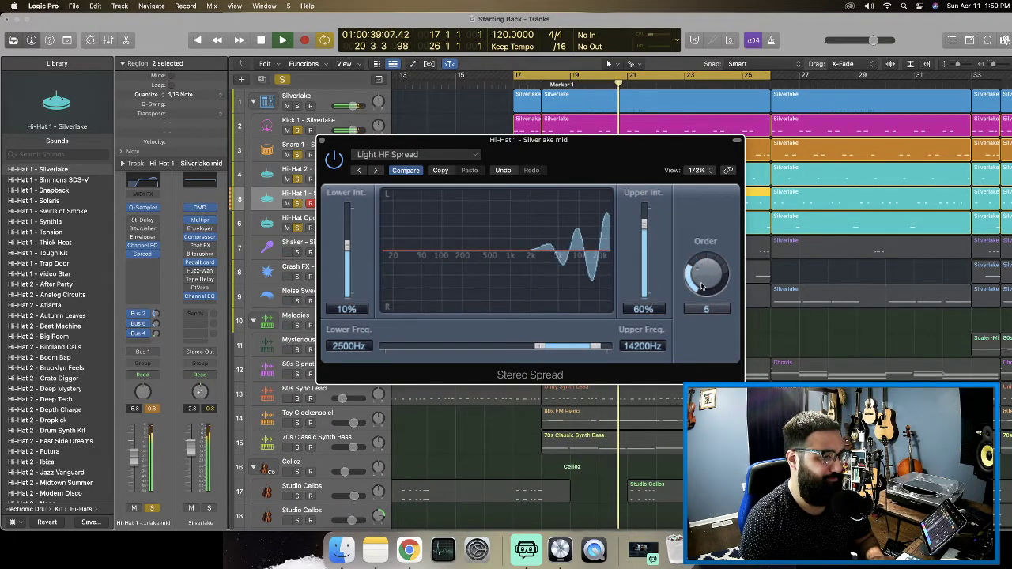
pyautogui.scroll(-1, 701, 291)
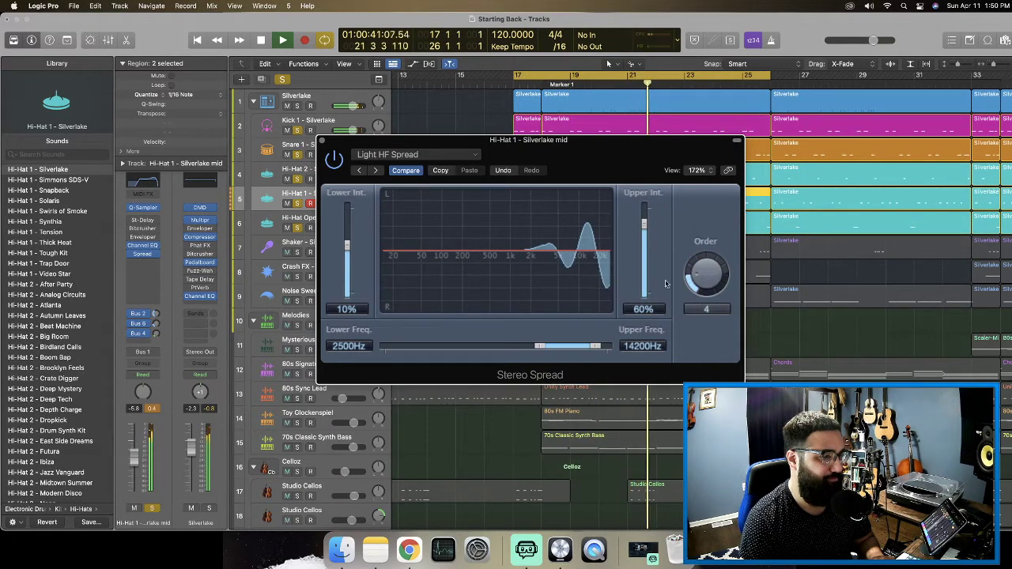
pyautogui.click(322, 141)
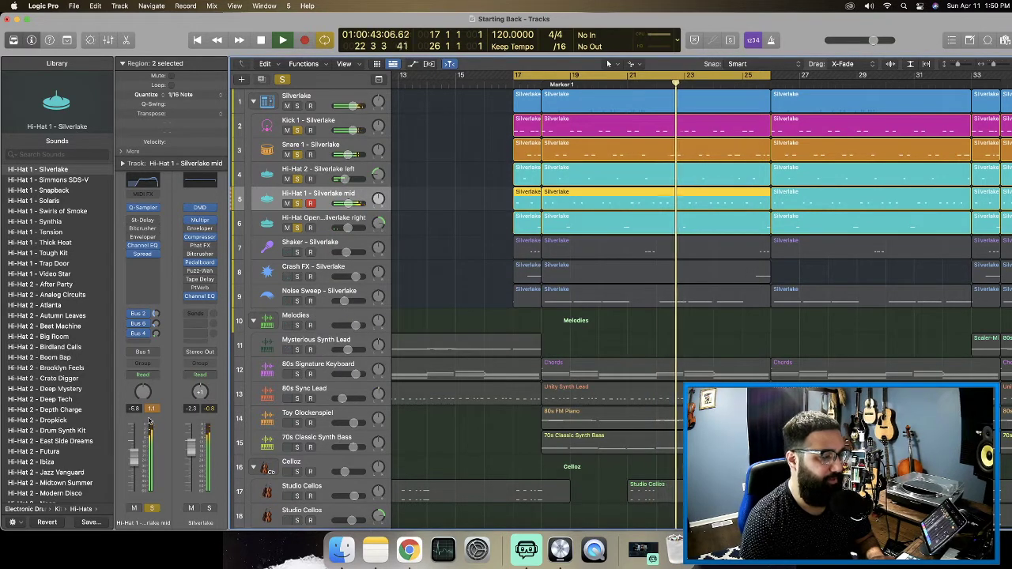
# Lower Hi-Hat 1 to about -8.4 dB and the Silverlake drum stack to about -4.2 dB.
pyautogui.moveTo(135, 462); pyautogui.dragTo(188, 461)
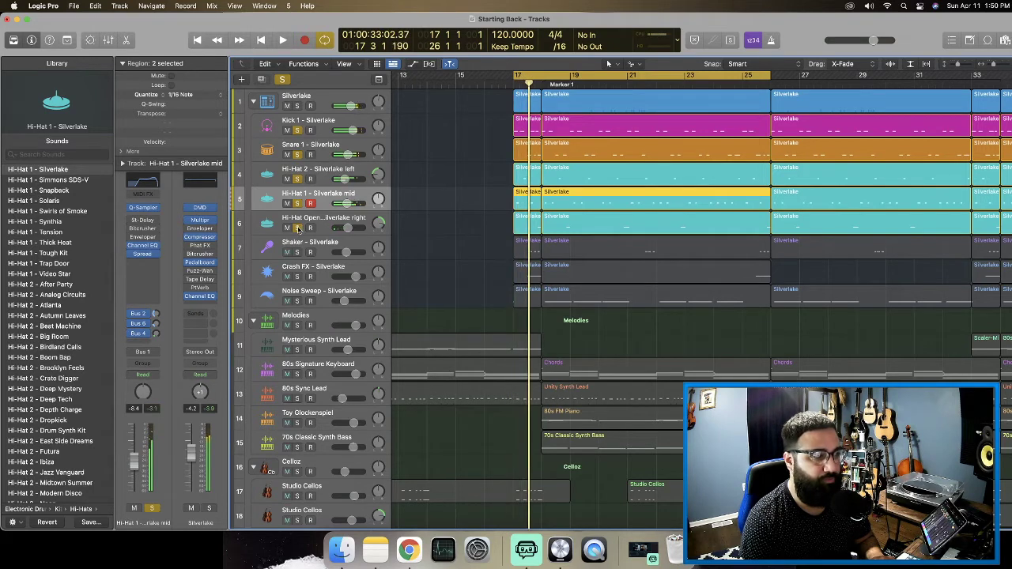
# Select Hi-Hat Open and unsolo Kick 1, Snare 1, Hi-Hat 2 and Hi-Hat 1, leaving only Hi-Hat Open soloed.
pyautogui.click(308, 225)
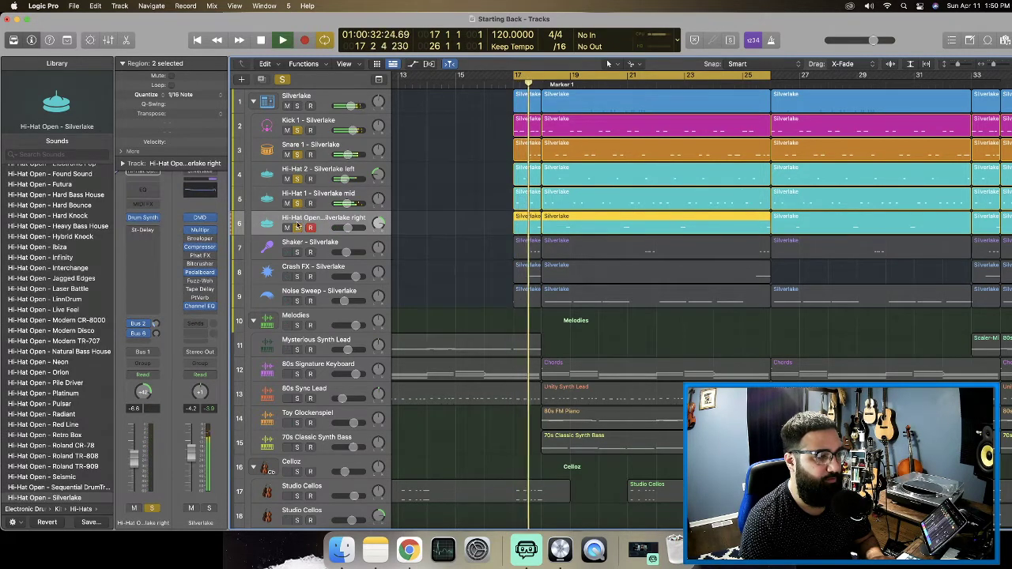
pyautogui.moveTo(298, 129); pyautogui.dragTo(298, 205)
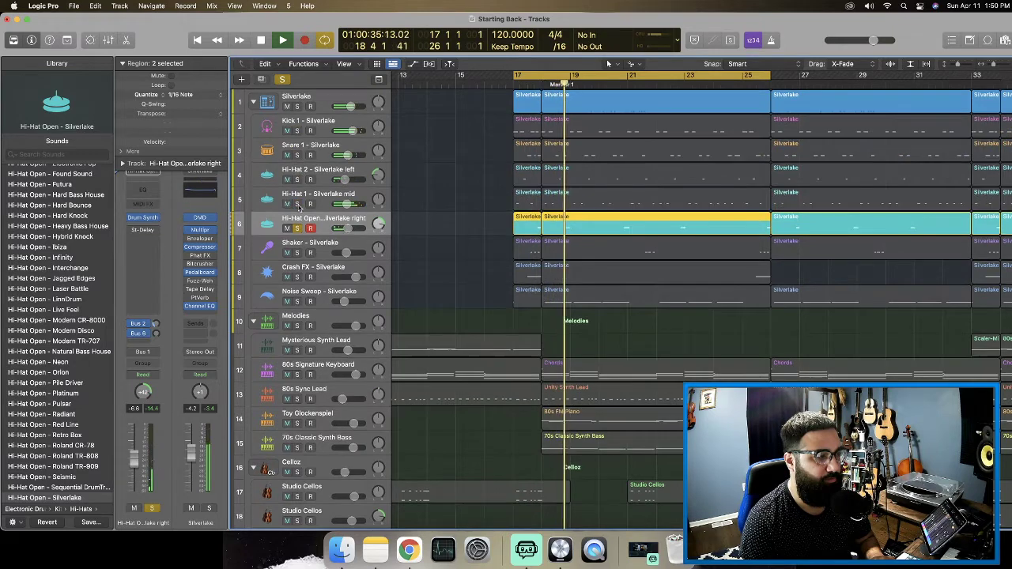
# Insert a stereo SilverVerb on Hi-Hat Open with Dry at 100% and Wet at 50%.
pyautogui.click(141, 240)
pyautogui.moveTo(152, 285)
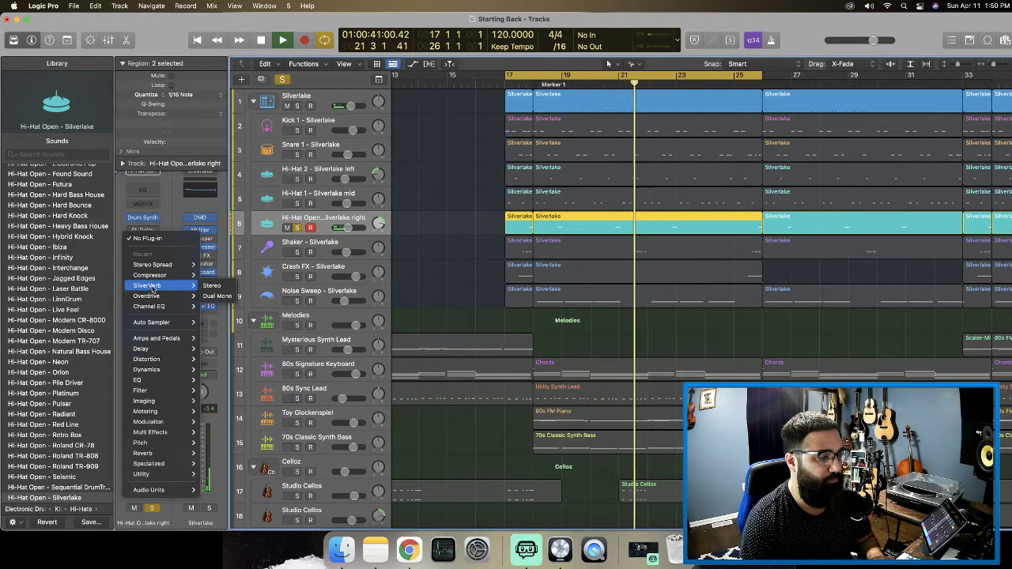
pyautogui.click(207, 286)
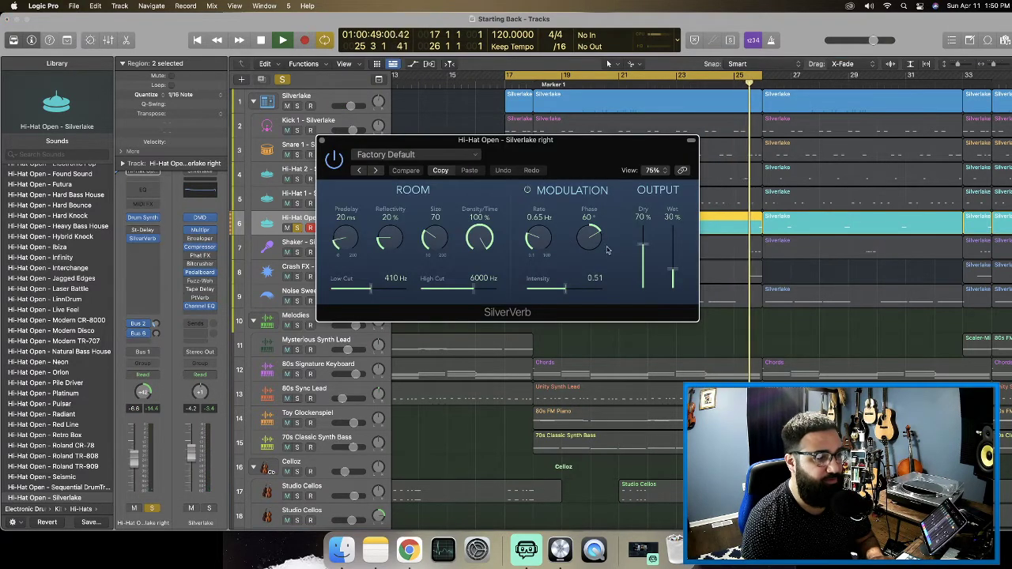
pyautogui.moveTo(671, 278)
pyautogui.mouseDown()
pyautogui.moveTo(673, 287)
pyautogui.moveTo(673, 226)
pyautogui.moveTo(673, 267)
pyautogui.mouseUp()
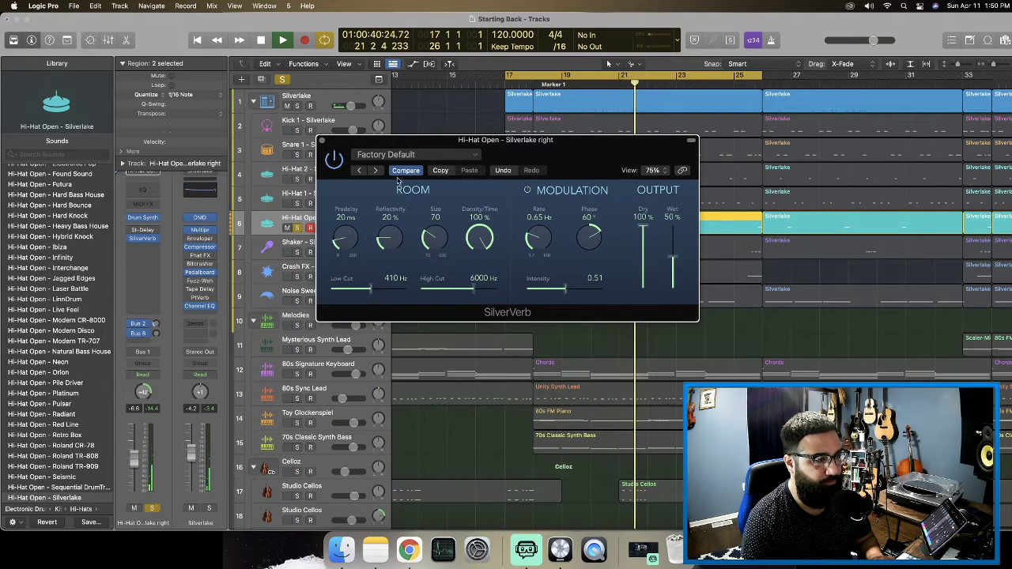
pyautogui.click(144, 239)
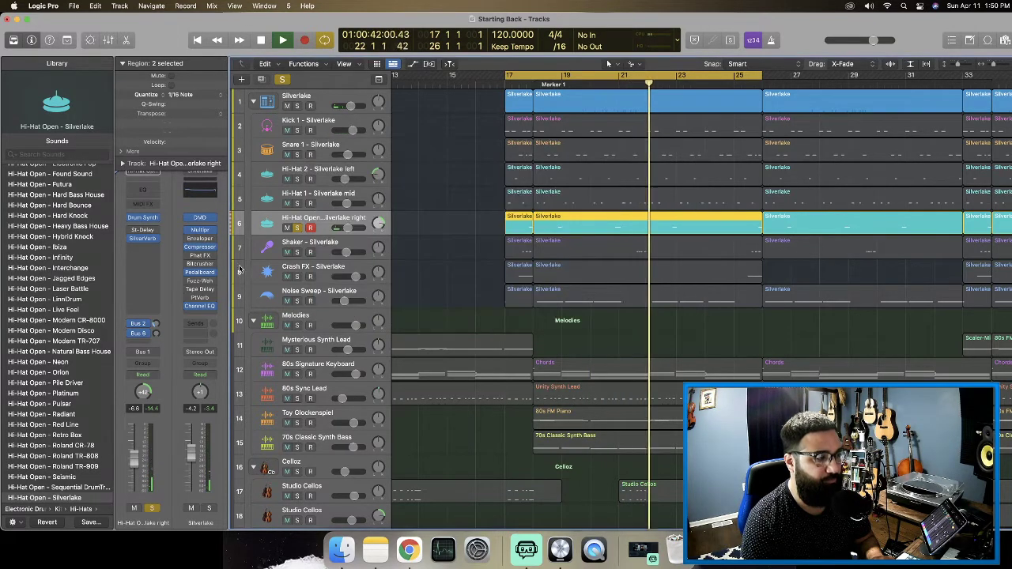
# Insert a Channel EQ on Hi-Hat Open and load the Overhead Mic EQ drum preset during playback.
pyautogui.click(143, 247)
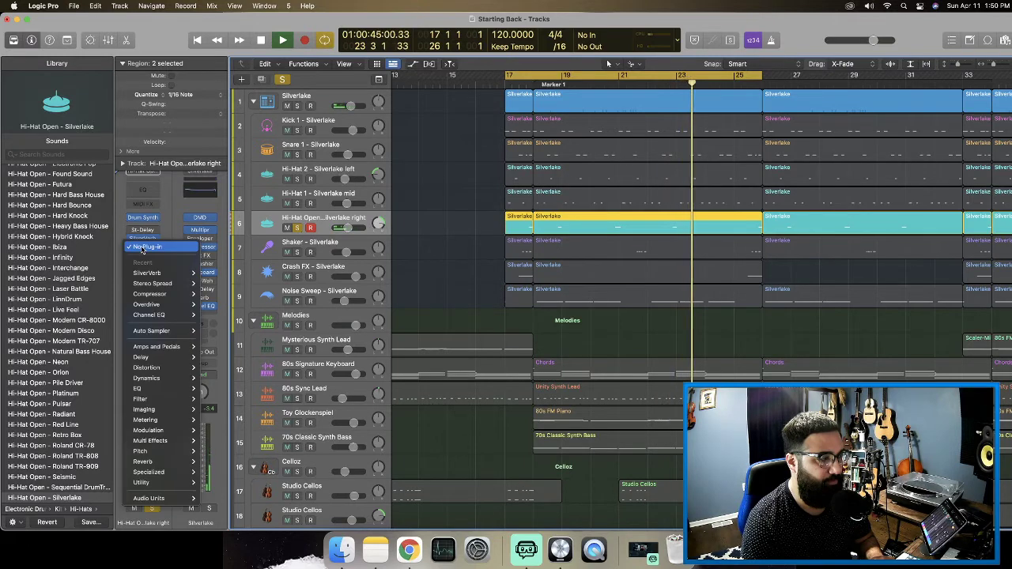
pyautogui.click(138, 206)
pyautogui.click(138, 195)
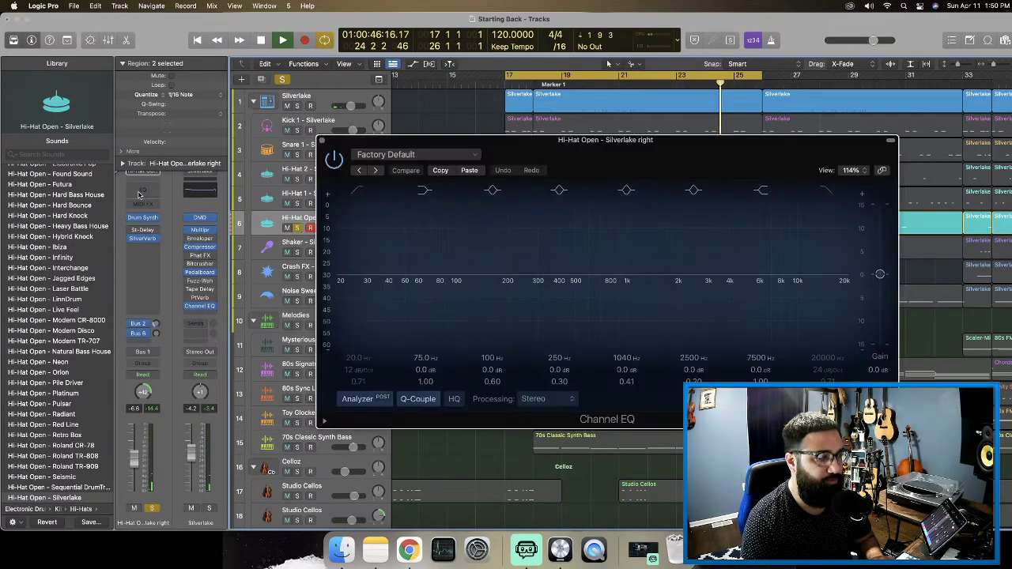
pyautogui.click(419, 155)
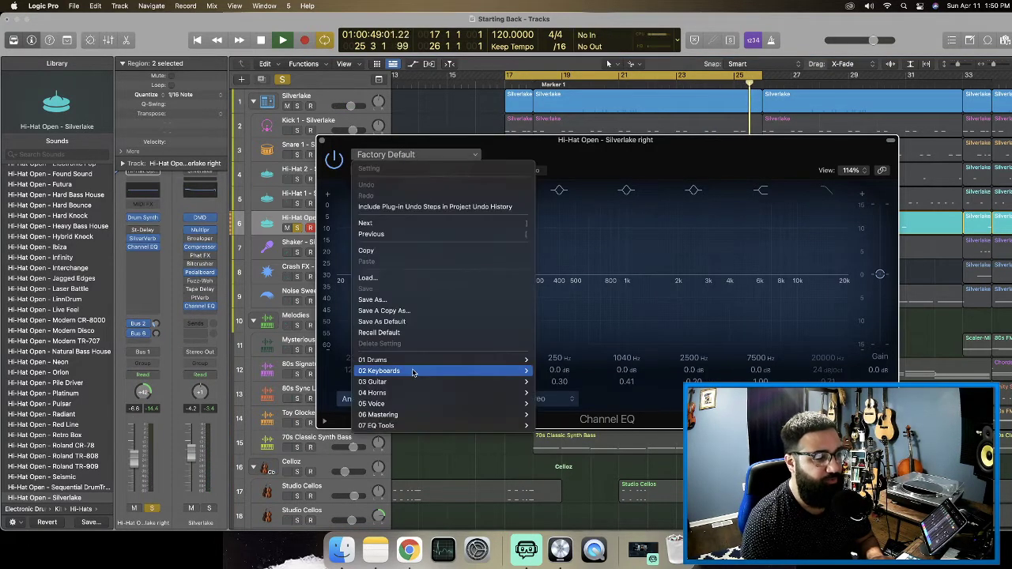
pyautogui.moveTo(422, 366)
pyautogui.click(561, 332)
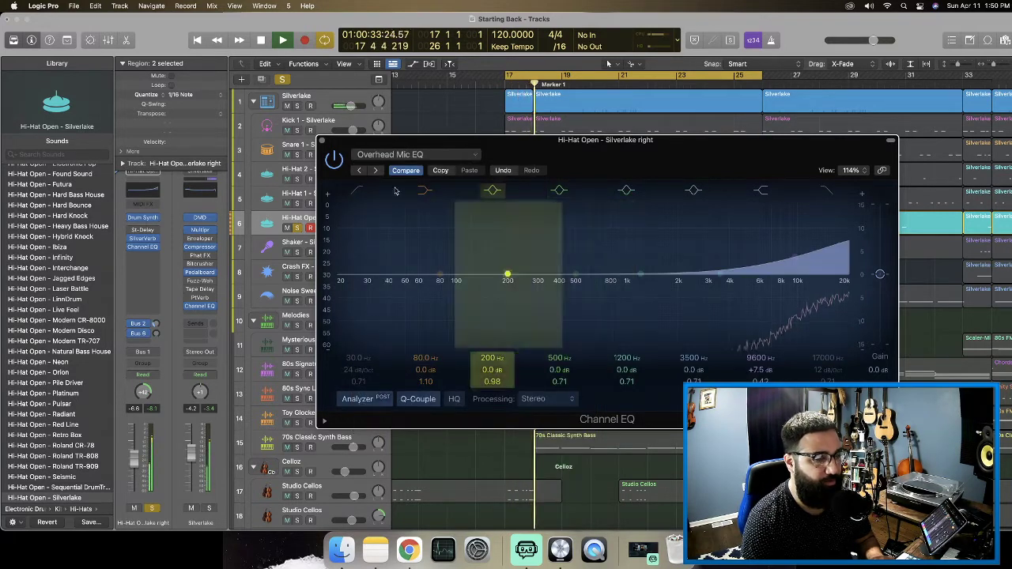
pyautogui.click(321, 140)
# Solo Hi-Hat 2, Hi-Hat 1, Kick 1 and Snare 1 along with Hi-Hat Open, save the project and stop playback.
pyautogui.moveTo(297, 178); pyautogui.dragTo(297, 203)
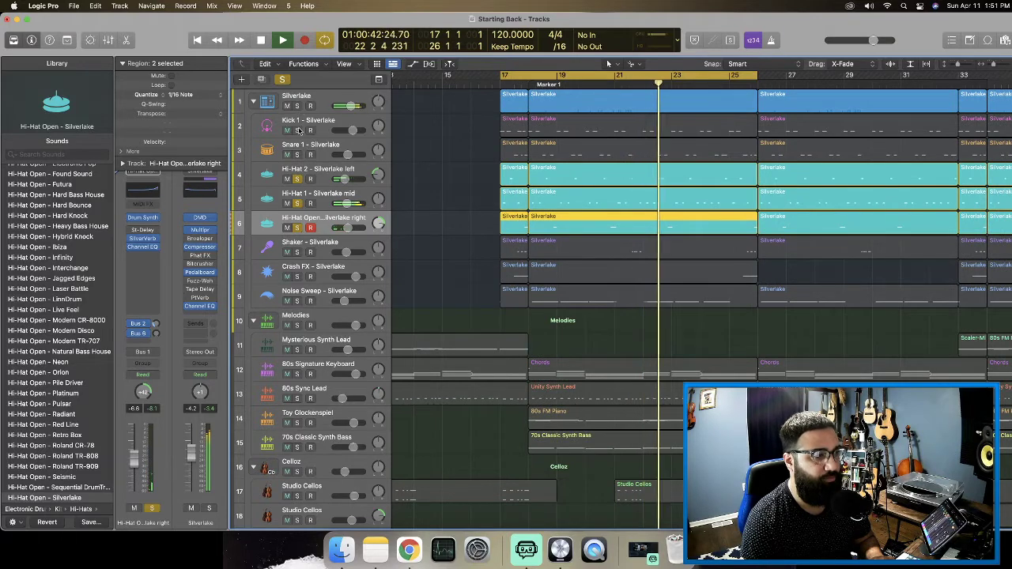
pyautogui.moveTo(298, 130); pyautogui.dragTo(298, 155)
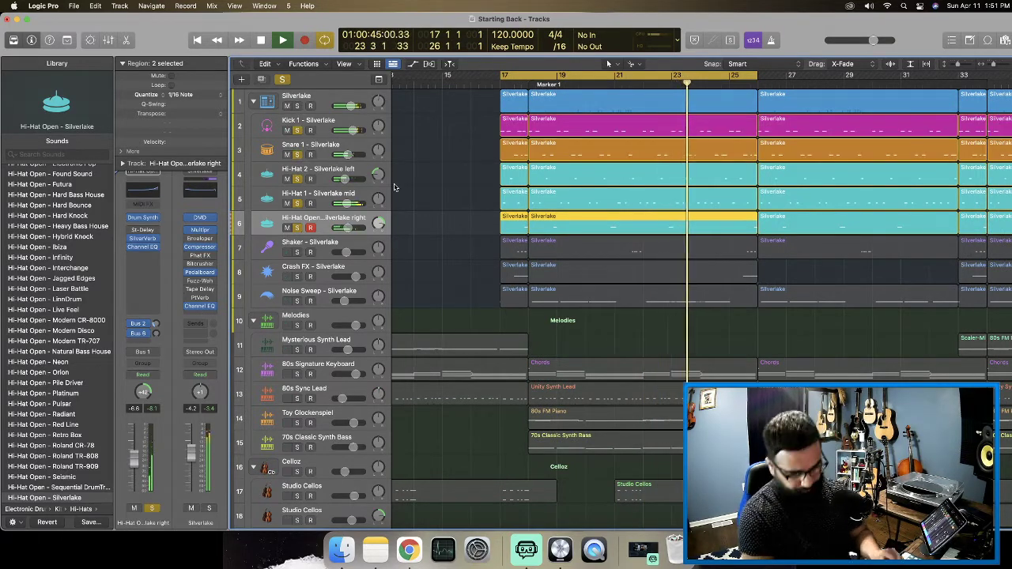
pyautogui.press('super+s')
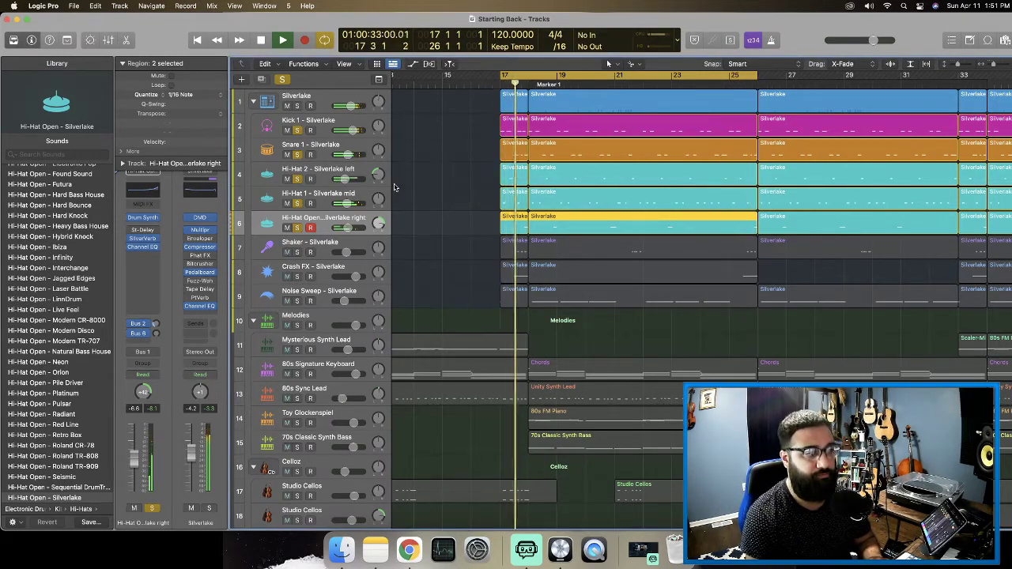
pyautogui.press('space')
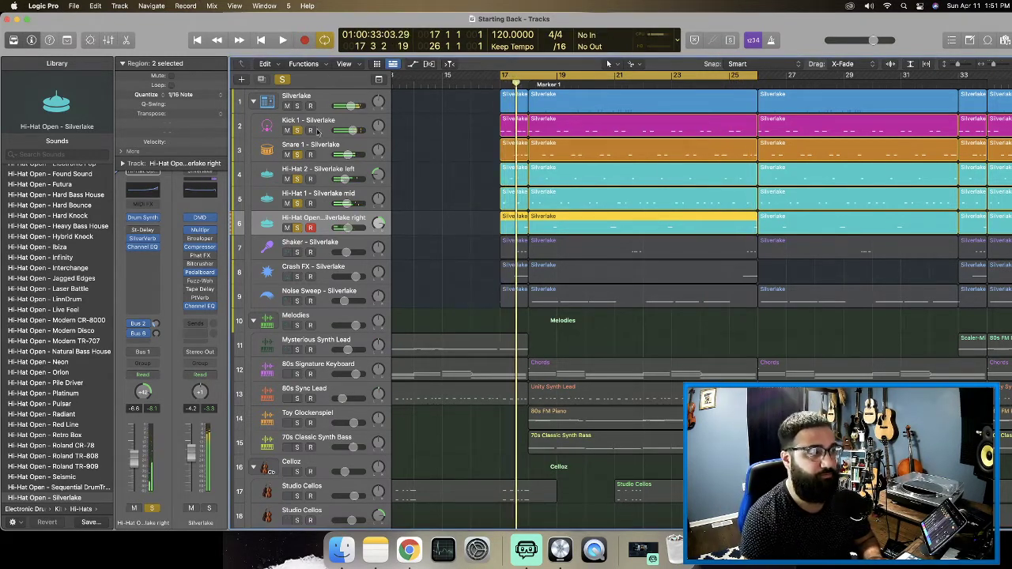
# Solo the Shaker, unsolo Kick 1, Snare 1 and the three hi-hats, and play the shaker alone.
pyautogui.click(297, 251)
pyautogui.press('space')
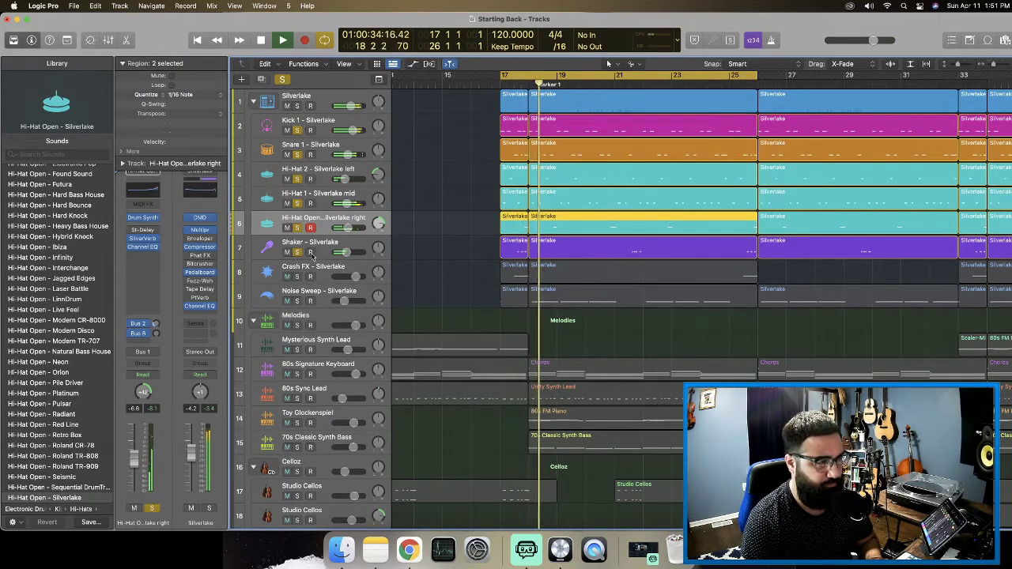
pyautogui.moveTo(297, 133); pyautogui.dragTo(297, 228)
pyautogui.press('space')
pyautogui.press('space')
pyautogui.hscroll(3, 420, 243)
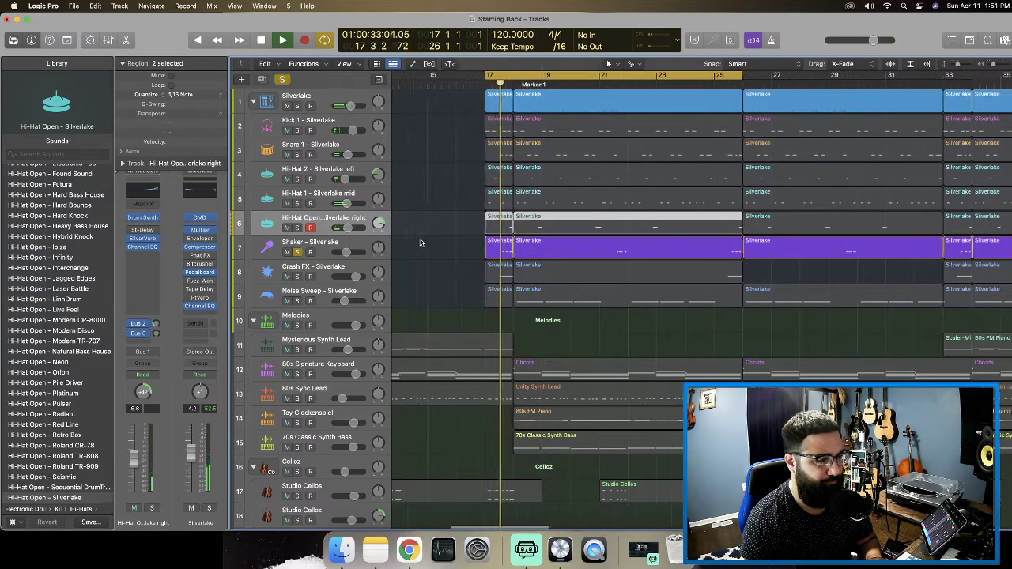
pyautogui.hscroll(-5, 415, 244)
pyautogui.hscroll(-2, 410, 245)
pyautogui.press('space')
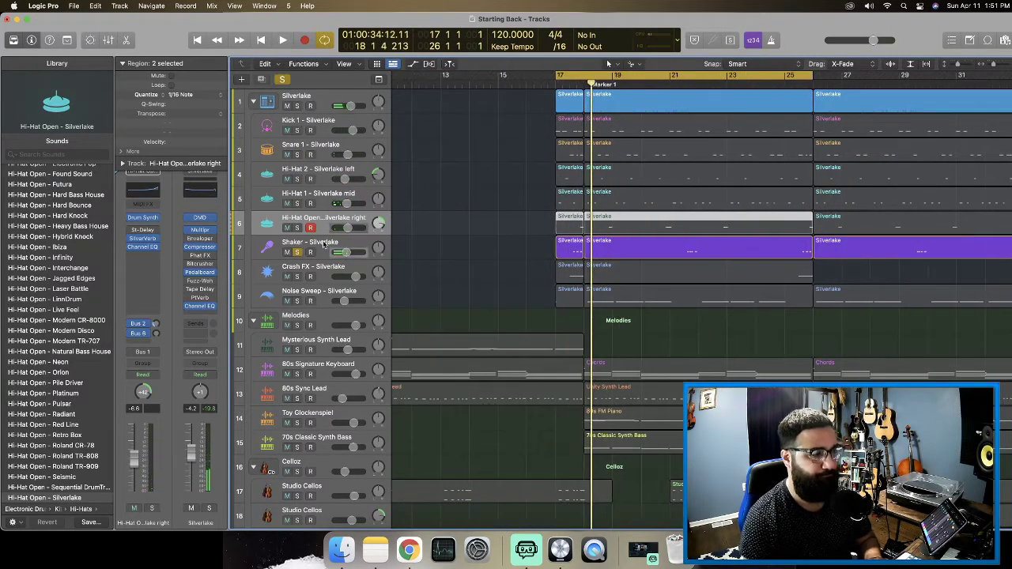
# Insert a stereo Stereo Spread on the Shaker track and solo the three hi-hats alongside it during playback.
pyautogui.click(322, 244)
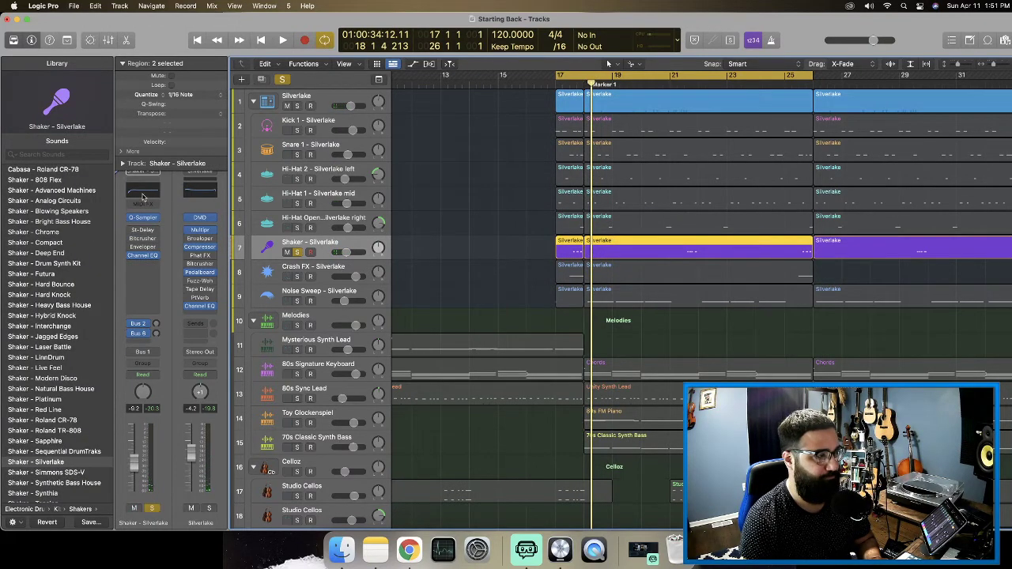
pyautogui.click(139, 265)
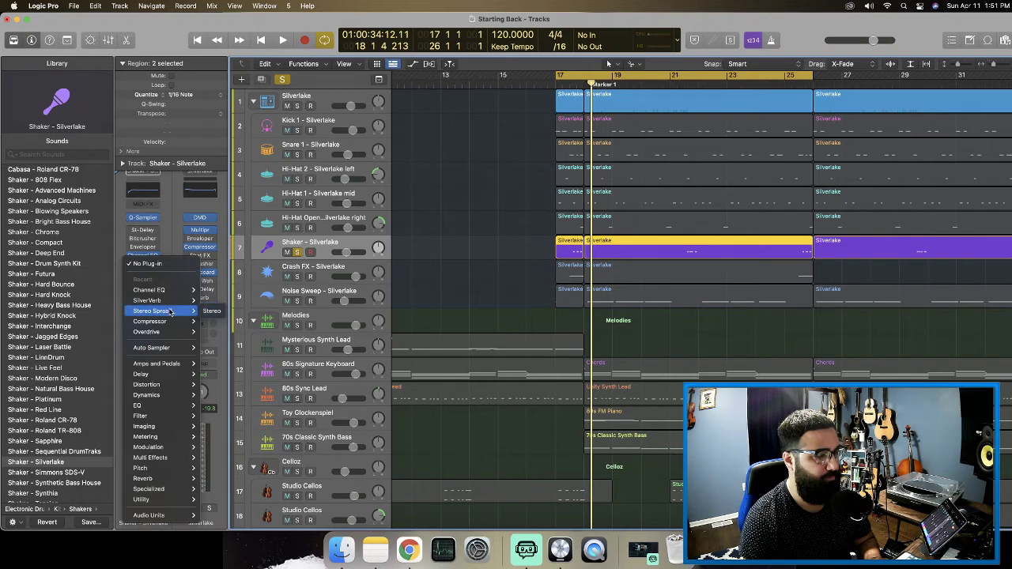
pyautogui.click(212, 311)
pyautogui.press('space')
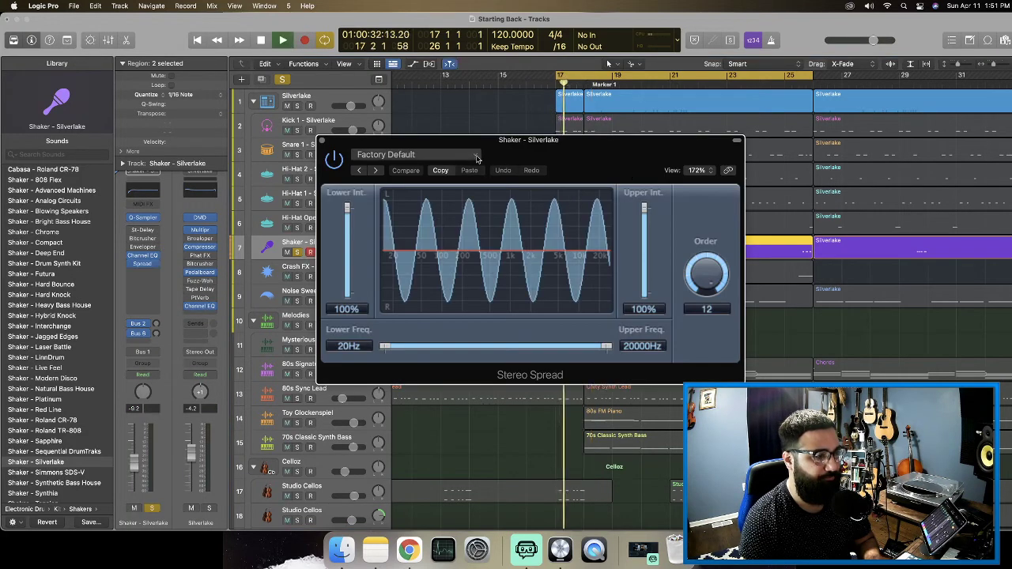
pyautogui.moveTo(502, 140); pyautogui.dragTo(658, 201)
pyautogui.moveTo(297, 180); pyautogui.dragTo(297, 227)
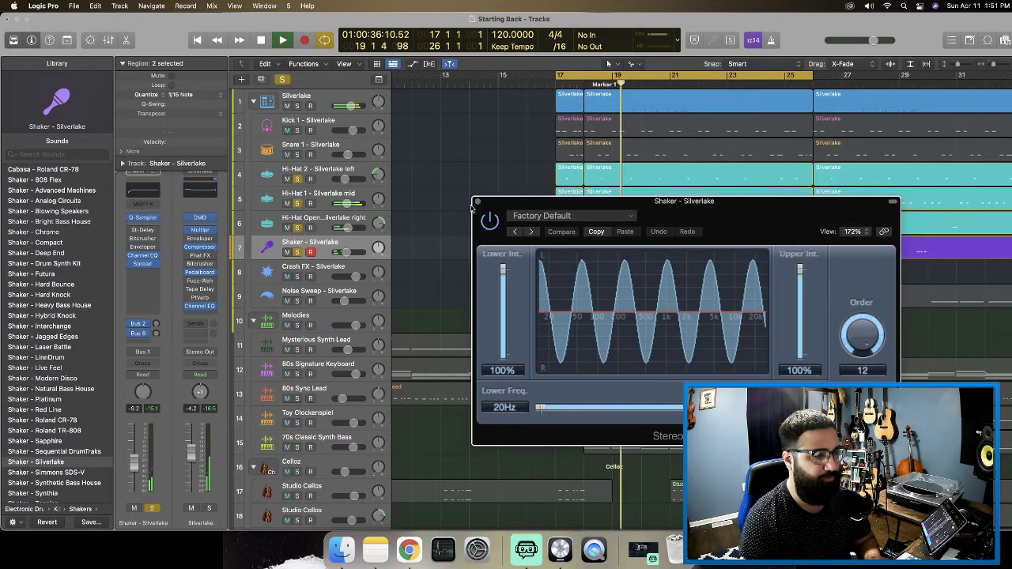
# Load the Medium LF & HF Spread preset in the Shaker's Stereo Spread, trying Order at 5 before setting it to 8.
pyautogui.click(571, 216)
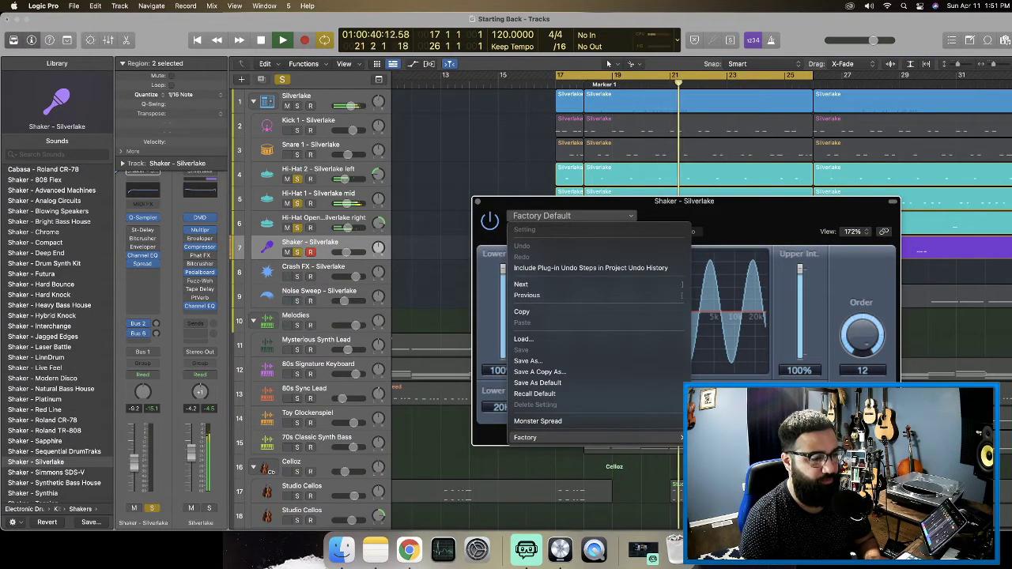
pyautogui.click(742, 459)
pyautogui.moveTo(664, 203); pyautogui.dragTo(576, 176)
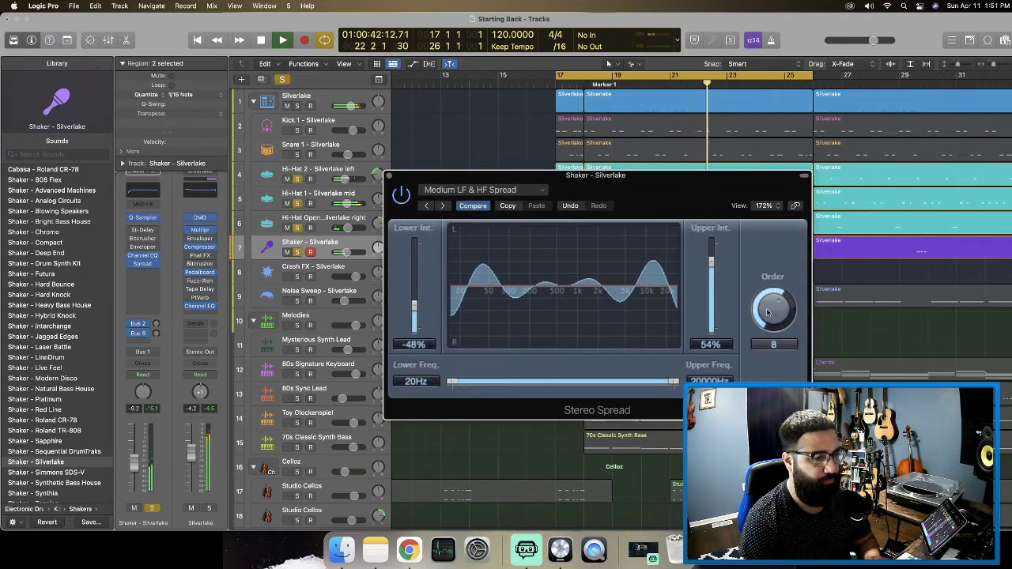
pyautogui.moveTo(766, 312); pyautogui.dragTo(765, 345)
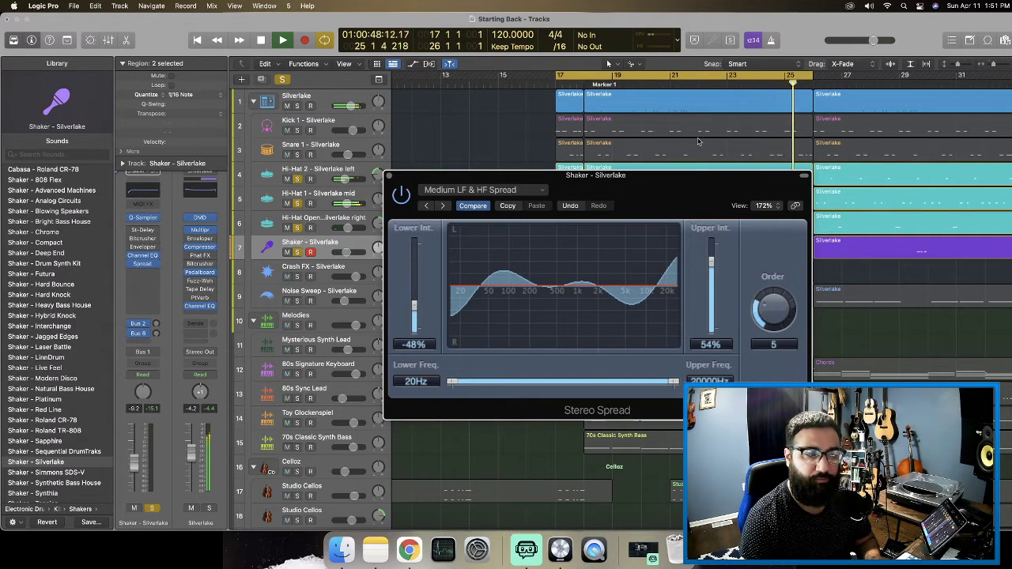
pyautogui.moveTo(676, 174); pyautogui.dragTo(596, 163)
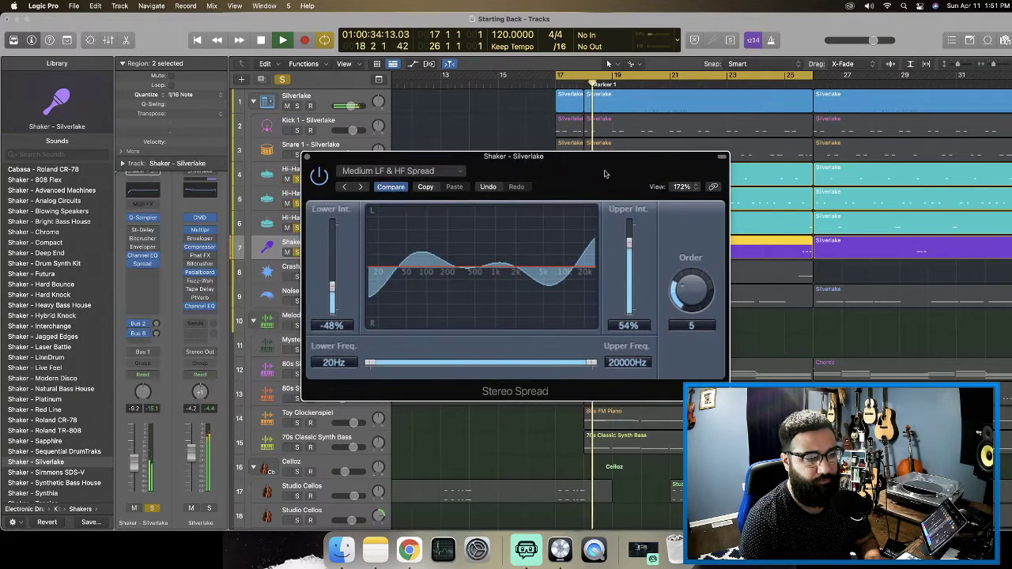
pyautogui.moveTo(685, 285); pyautogui.dragTo(687, 252)
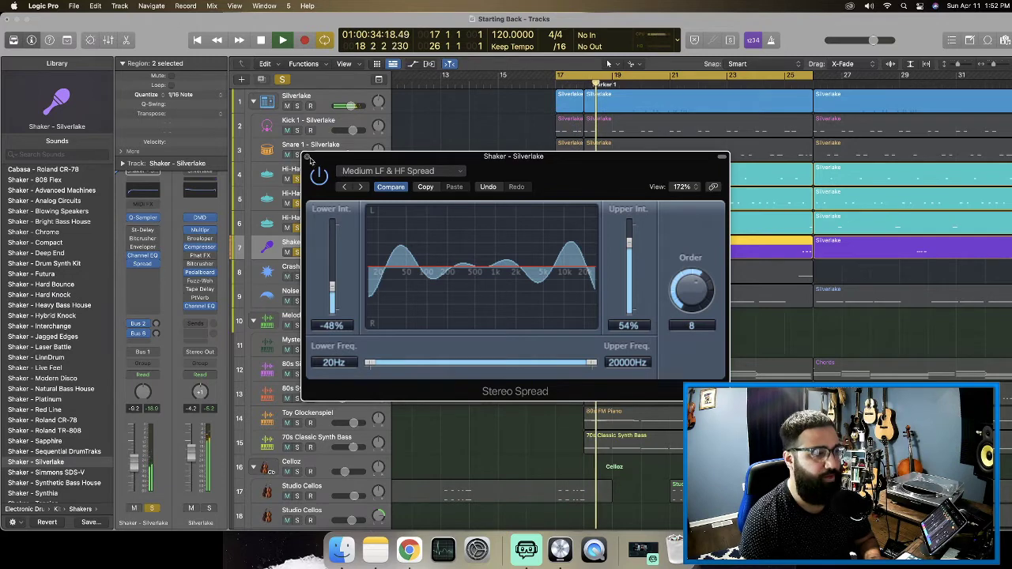
pyautogui.click(310, 159)
pyautogui.press('space')
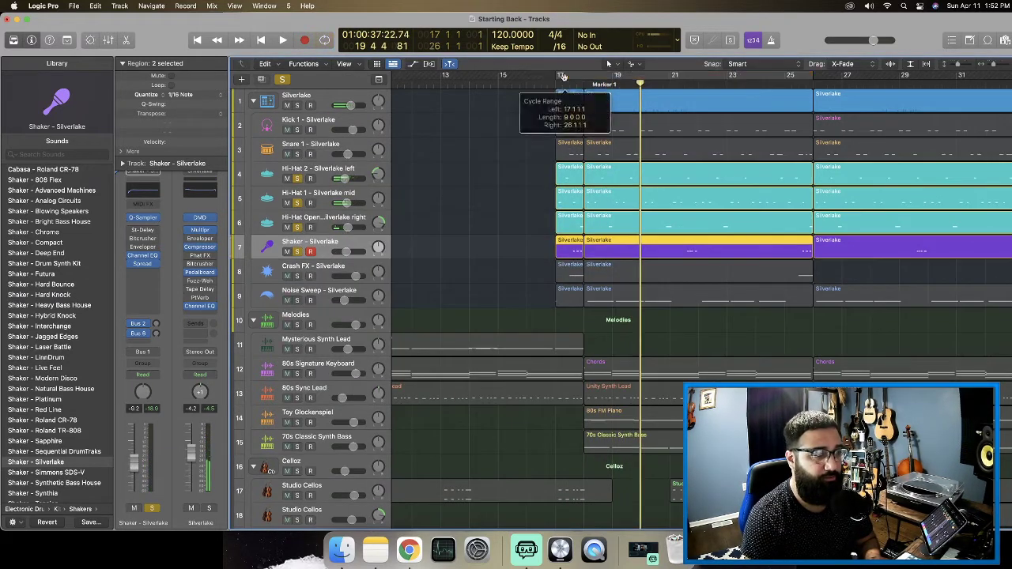
# Open the Shaker regions in the enlarged Piano Roll and select all their notes.
pyautogui.click(346, 249)
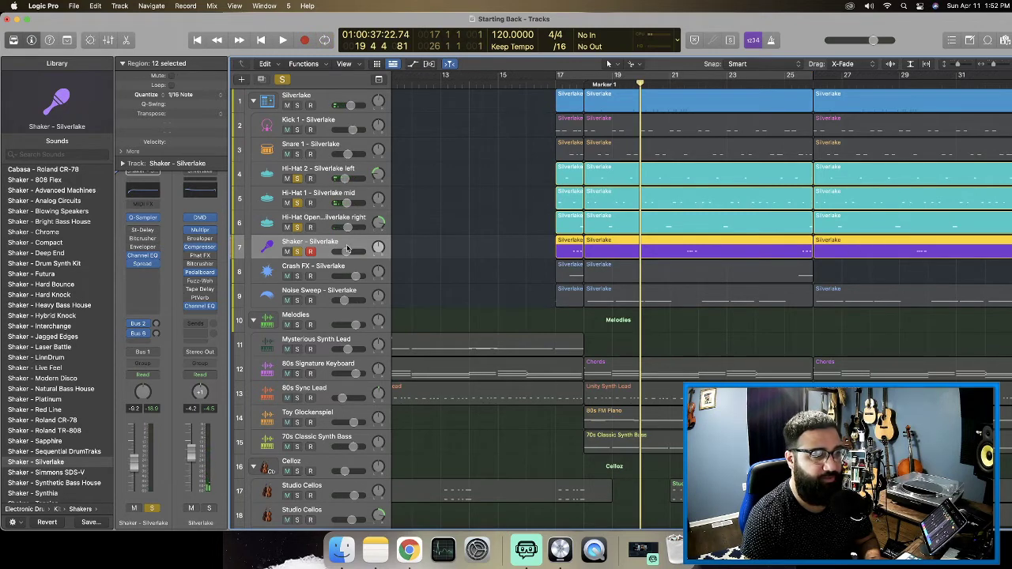
pyautogui.doubleClick(623, 243)
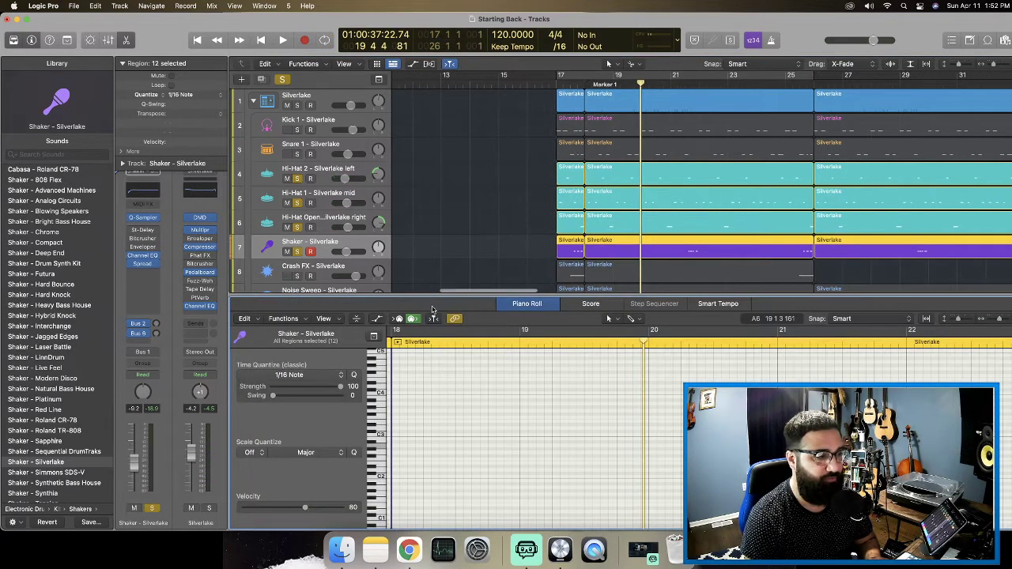
pyautogui.moveTo(438, 295); pyautogui.dragTo(316, 190)
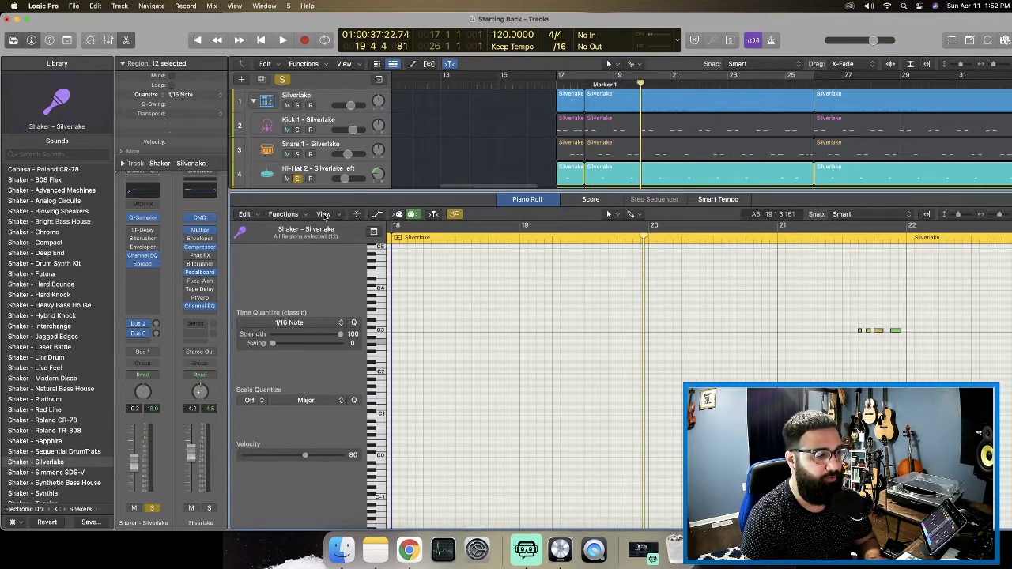
pyautogui.click(254, 215)
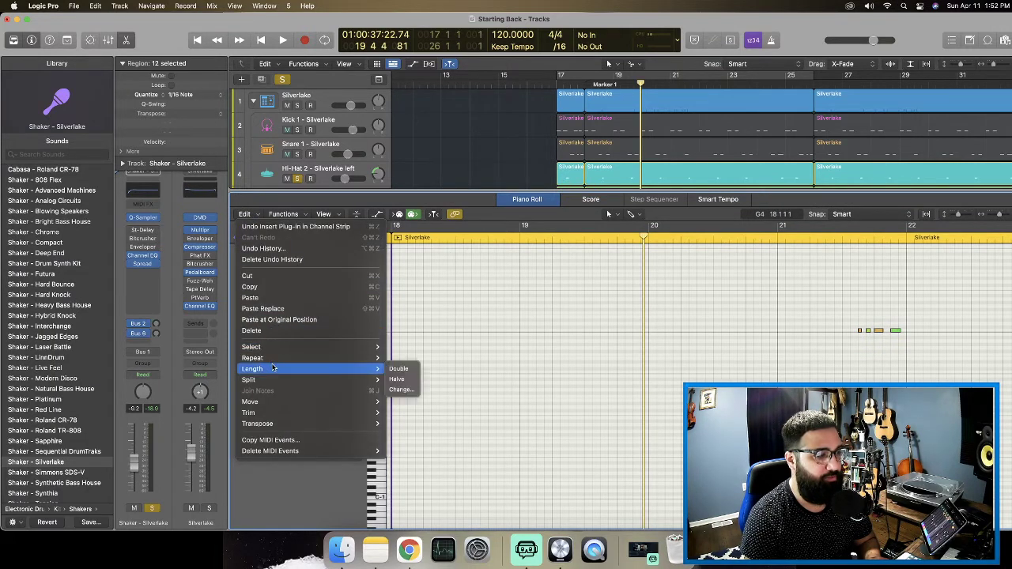
pyautogui.moveTo(280, 346)
pyautogui.click(457, 301)
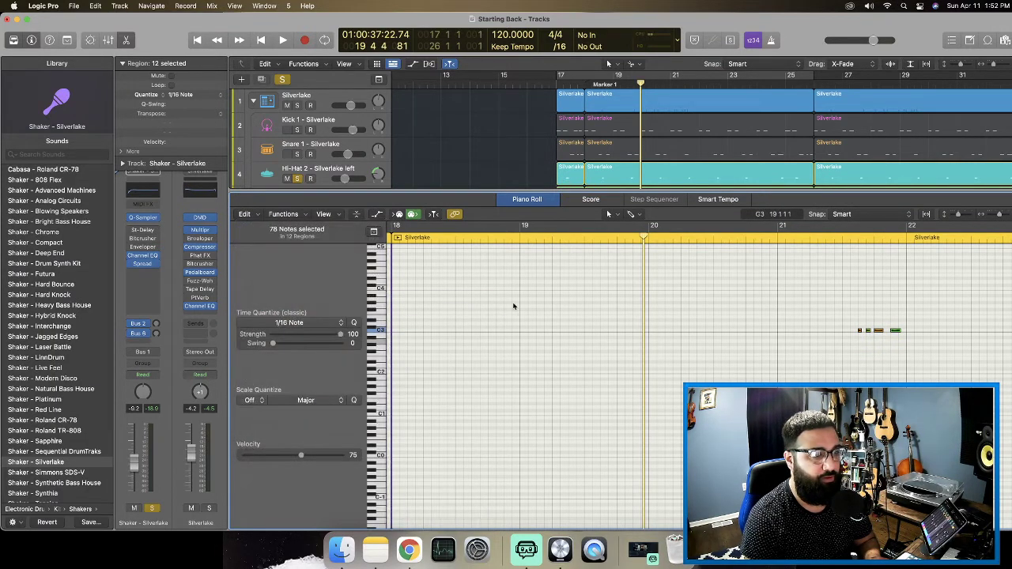
# Apply the Humanize MIDI transform to the selected shaker notes, with random position, velocity and length variation of 10.
pyautogui.click(283, 214)
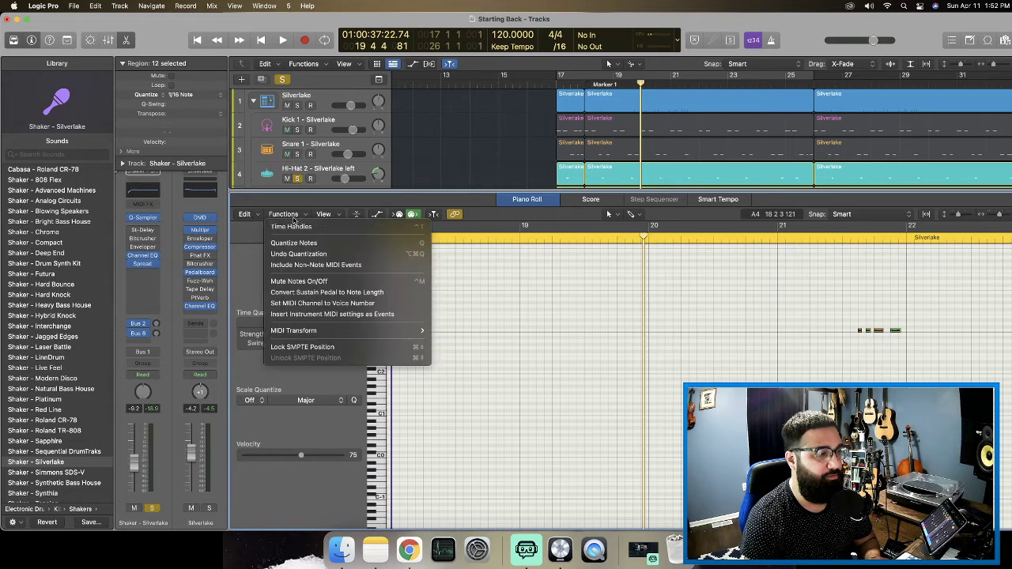
pyautogui.moveTo(376, 335)
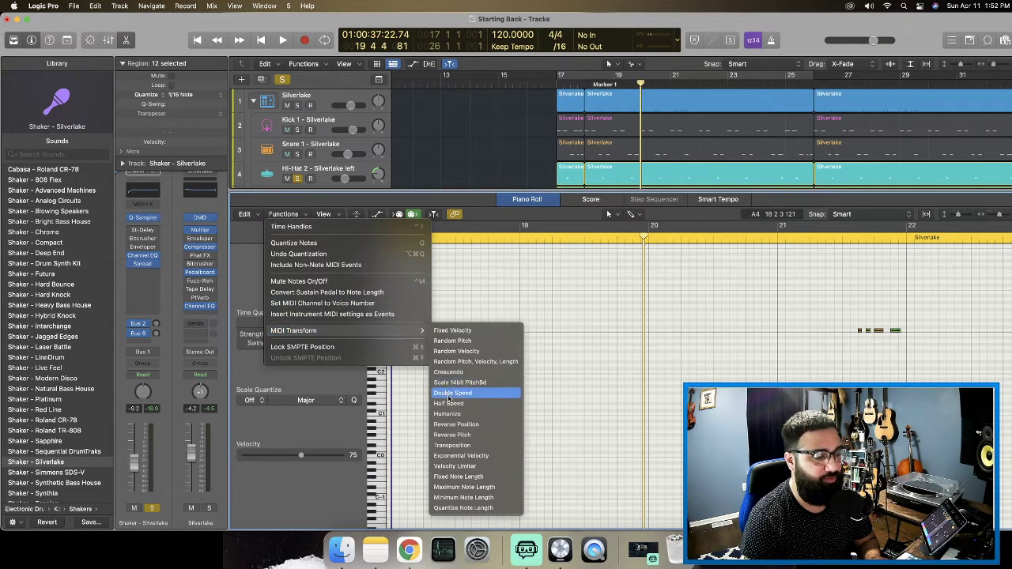
pyautogui.click(455, 418)
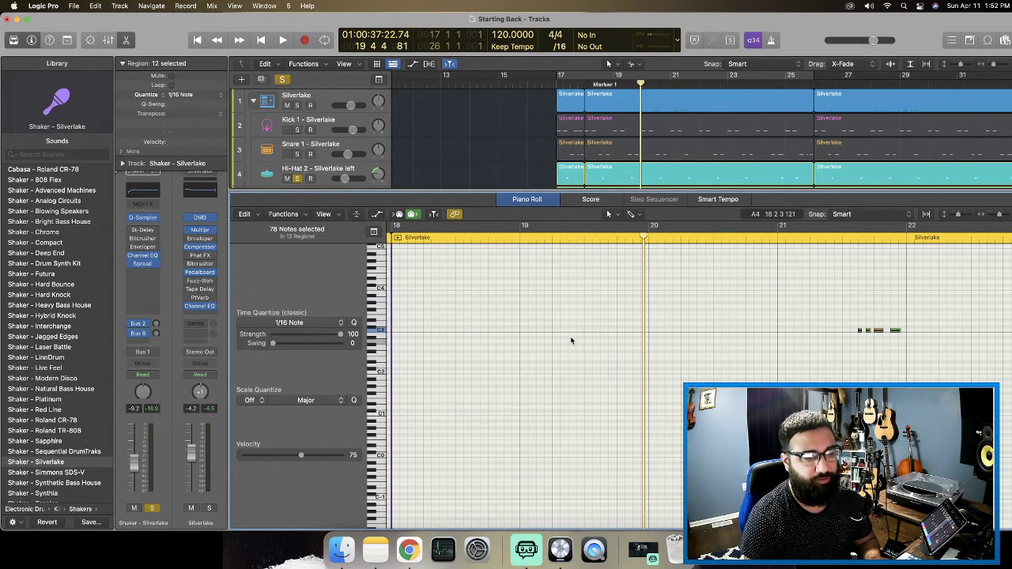
pyautogui.click(471, 381)
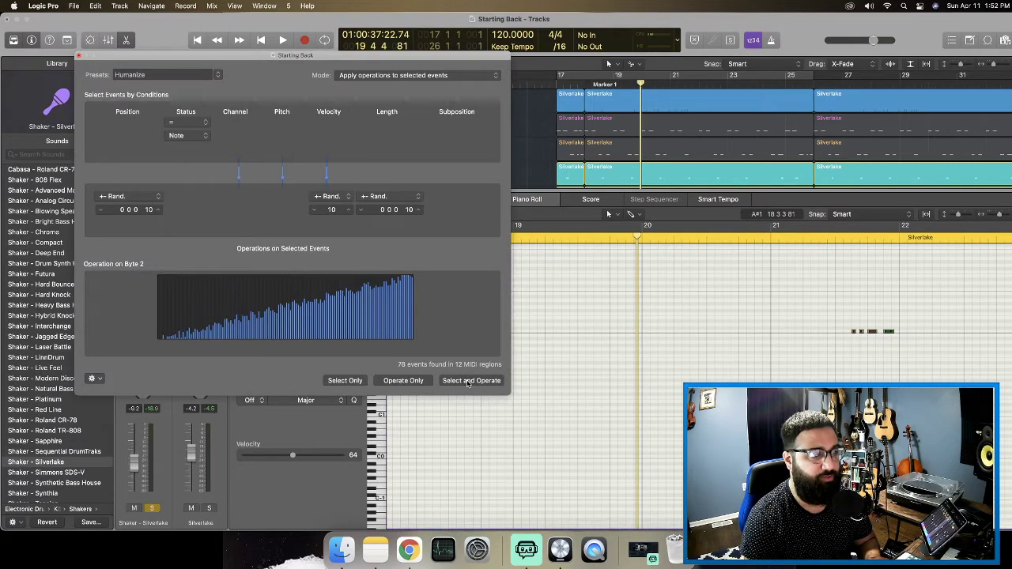
pyautogui.click(79, 56)
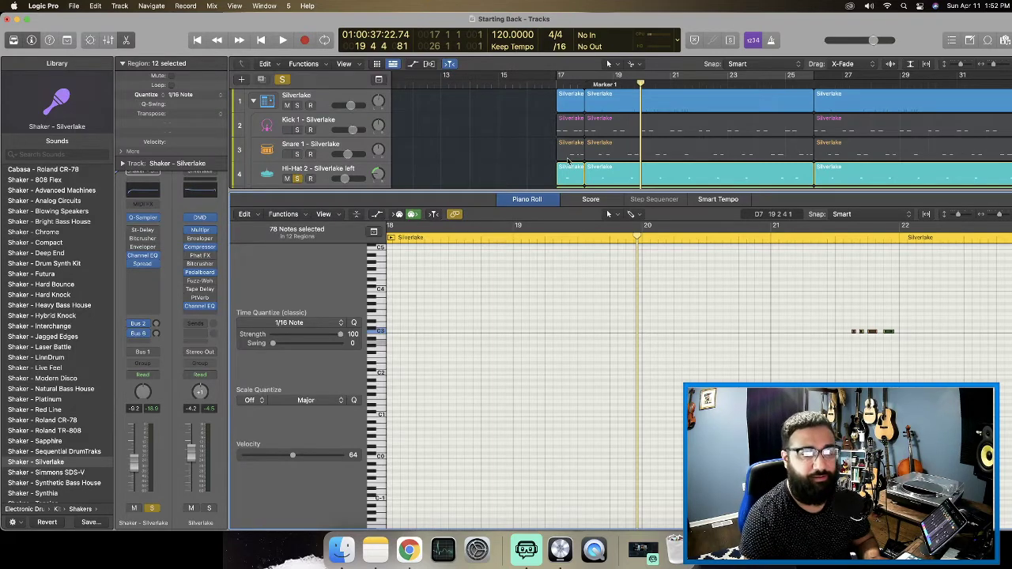
# Close the Piano Roll, unsolo the three hi-hats so only the Shaker is soloed, and start playback.
pyautogui.hscroll(2, 567, 161)
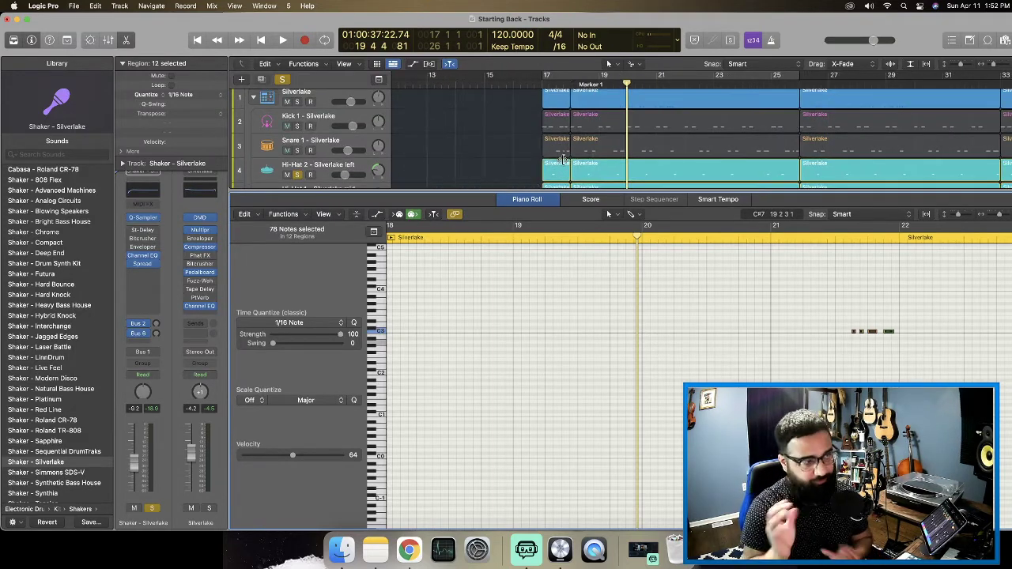
pyautogui.scroll(-1, 509, 125)
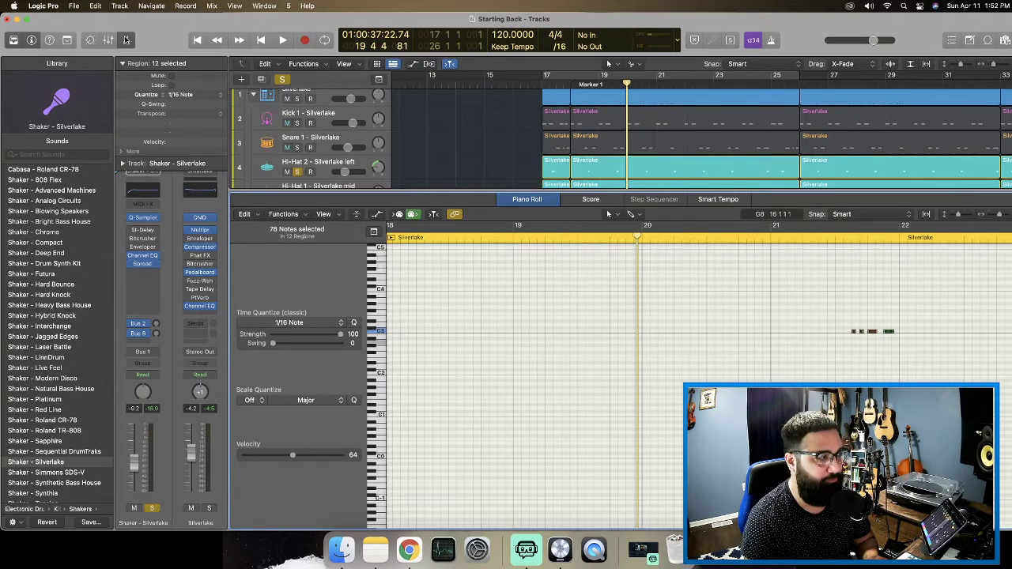
pyautogui.click(126, 39)
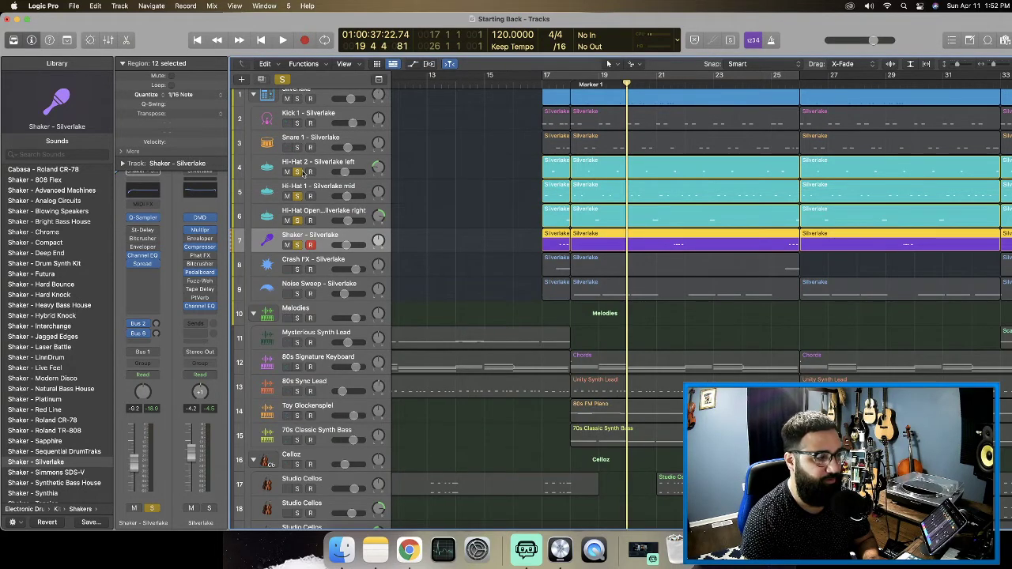
pyautogui.scroll(1, 298, 249)
pyautogui.moveTo(299, 172); pyautogui.dragTo(298, 225)
pyautogui.press('space')
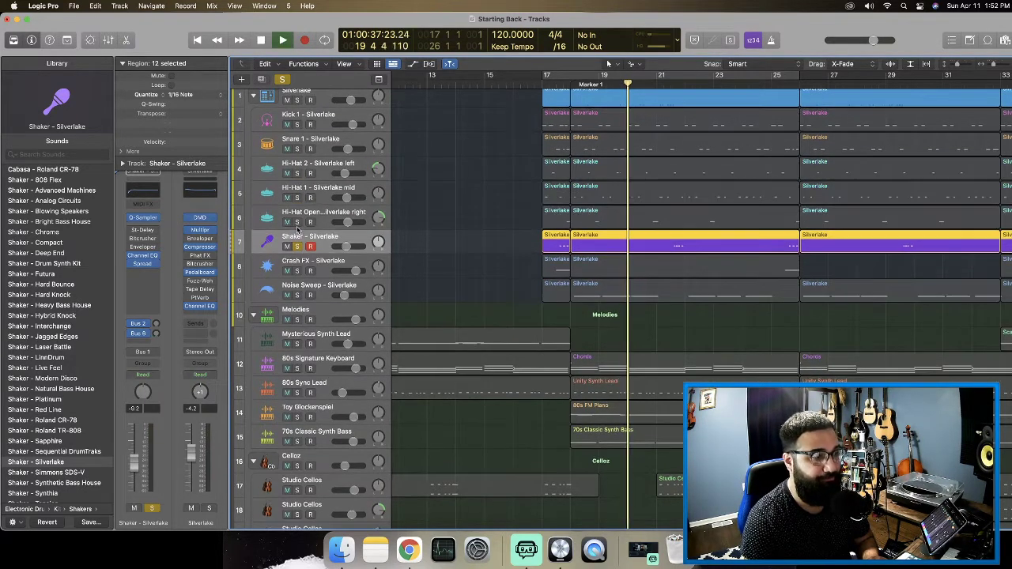
# Turn on the cycle range from bar 17 to bar 26 and play the soloed Shaker from its start.
pyautogui.press('space')
pyautogui.hscroll(2, 565, 105)
pyautogui.click(531, 77)
pyautogui.press('space')
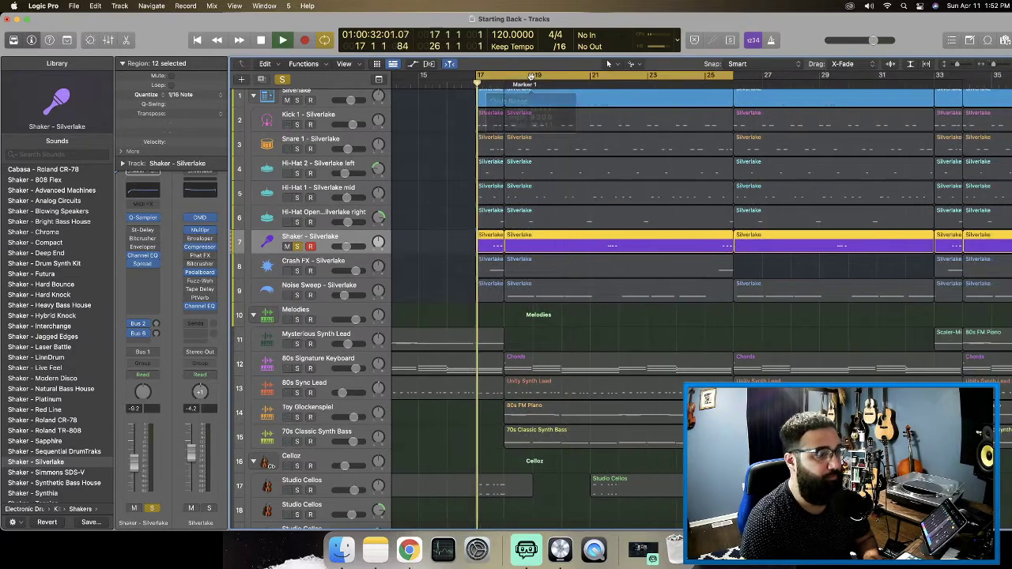
pyautogui.hscroll(-10, 530, 77)
pyautogui.hscroll(5, 474, 197)
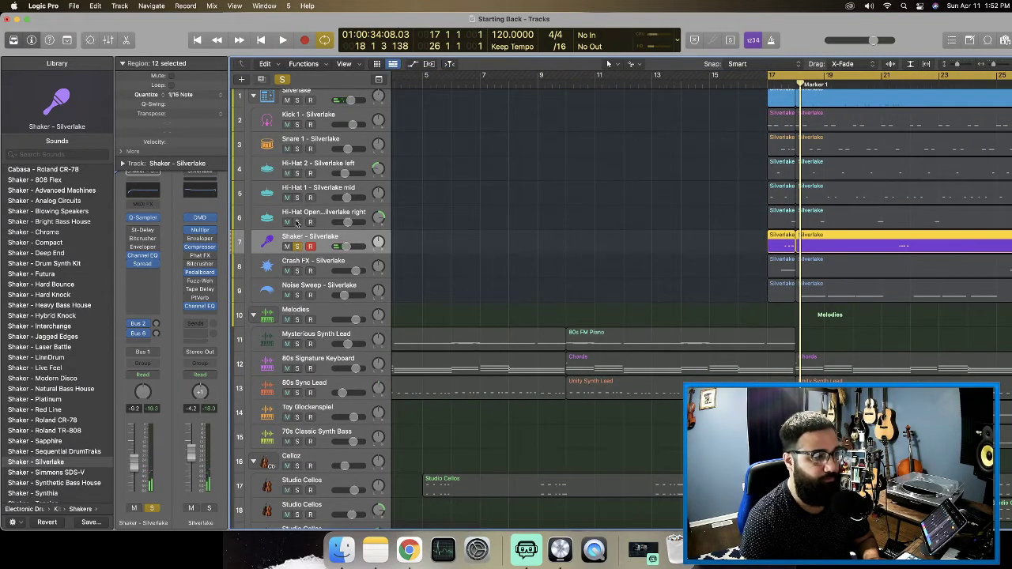
# Clear the solo on the hi-hats and Shaker, solo the Crash FX instead, and select its track.
pyautogui.moveTo(297, 223); pyautogui.dragTo(297, 174)
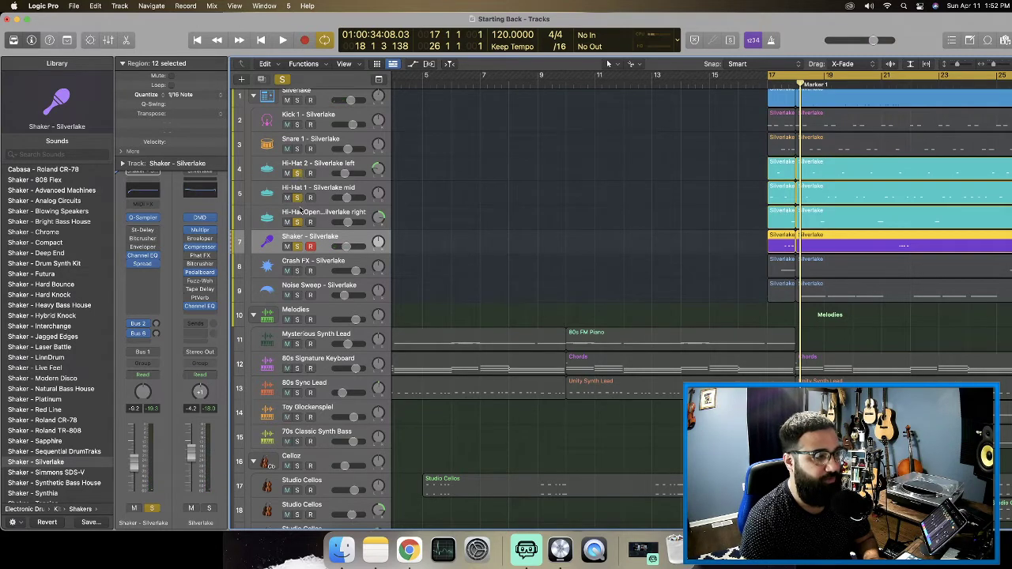
pyautogui.moveTo(301, 210); pyautogui.dragTo(298, 250)
pyautogui.click(297, 271)
pyautogui.hscroll(10, 558, 222)
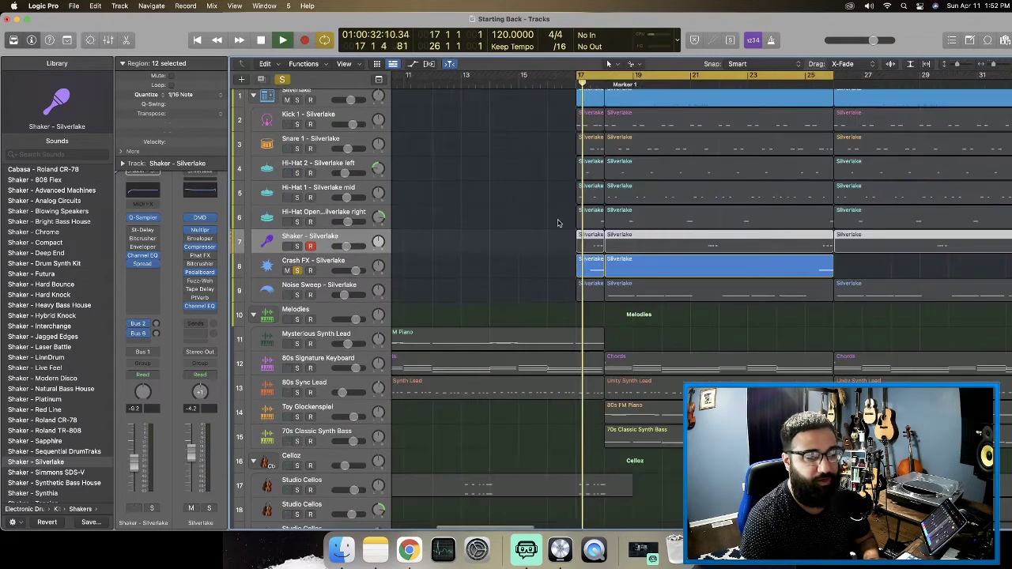
pyautogui.hscroll(-4, 541, 224)
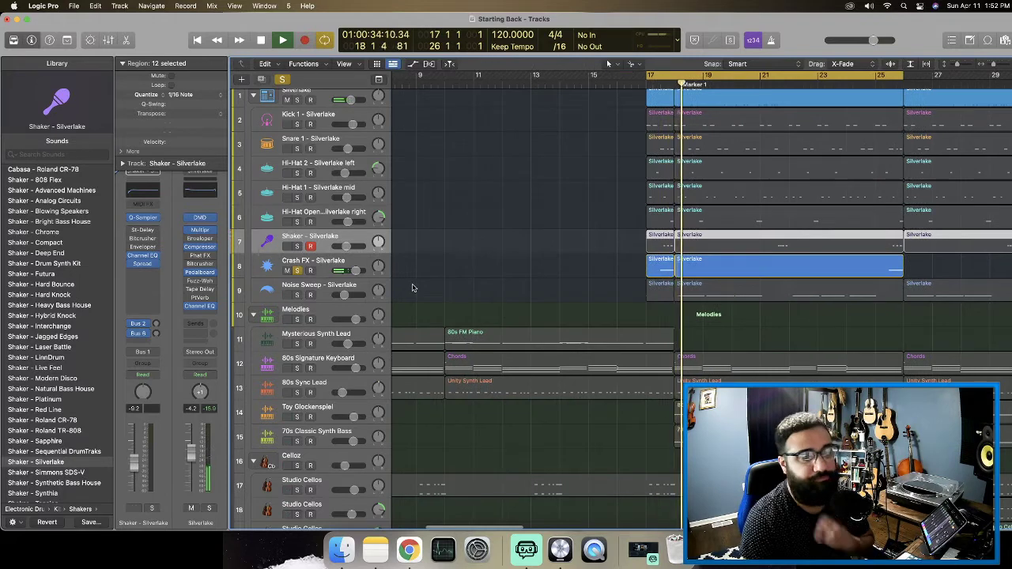
pyautogui.click(311, 265)
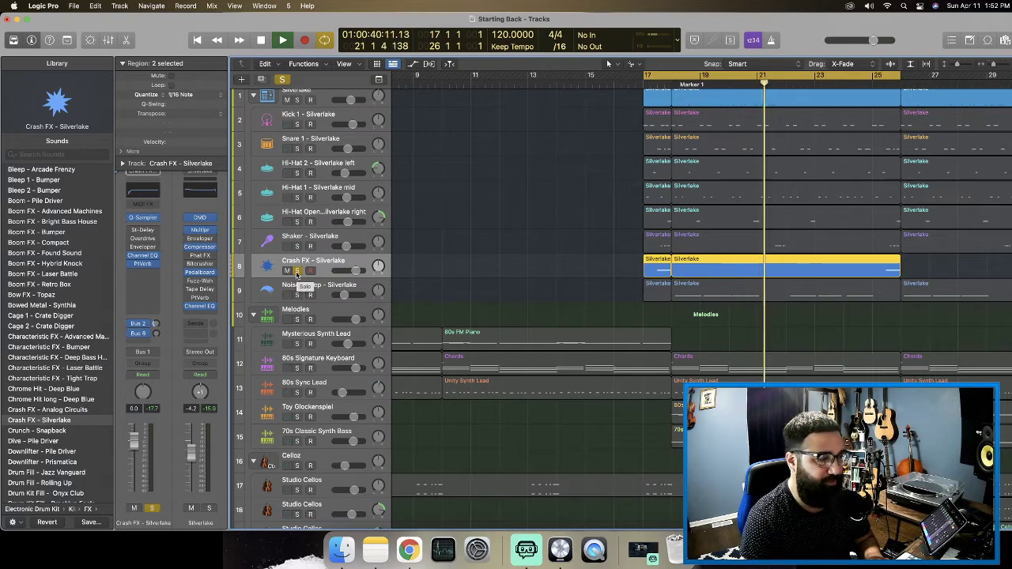
# Unsolo the Crash FX and audition the start of the cycle with the whole arrangement playing.
pyautogui.click(296, 272)
pyautogui.click(296, 272)
pyautogui.click(298, 272)
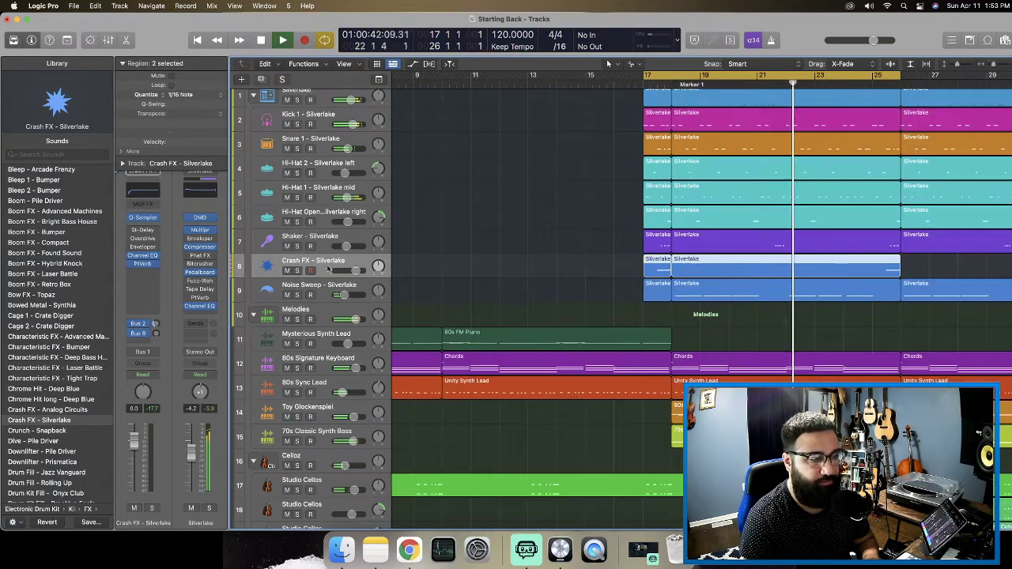
pyautogui.press('space')
pyautogui.press('space')
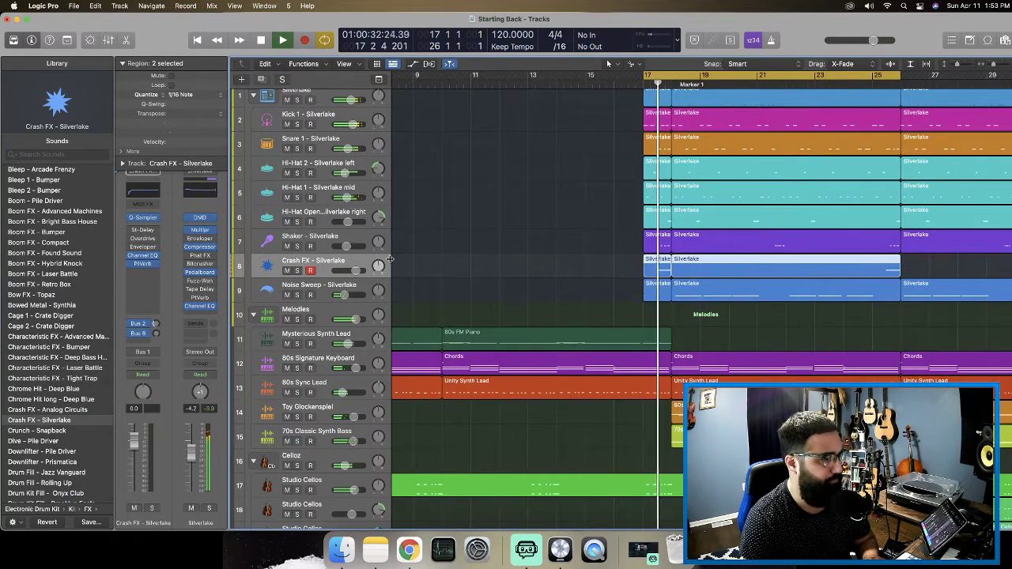
pyautogui.press('space')
pyautogui.press('space')
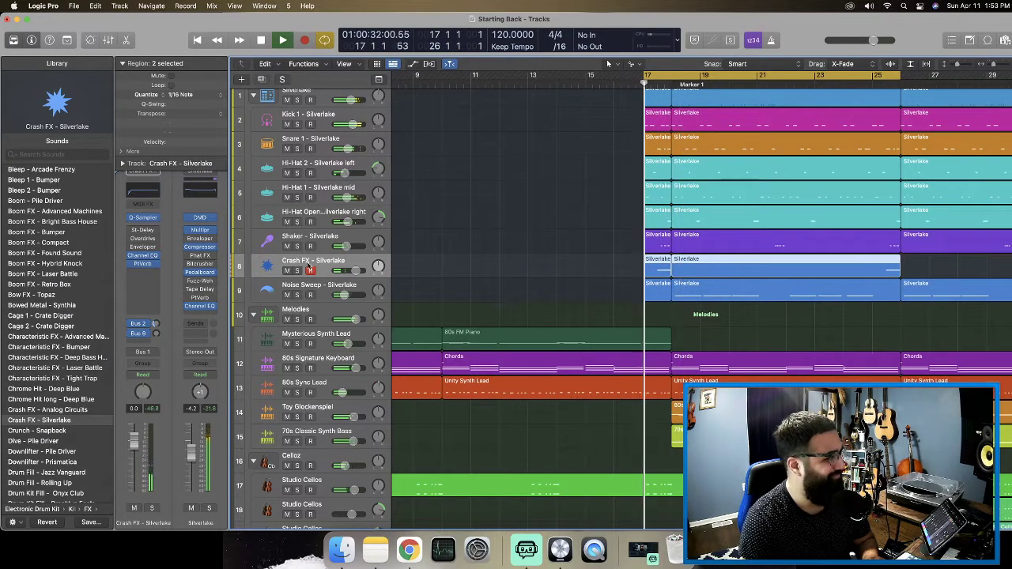
pyautogui.press('space')
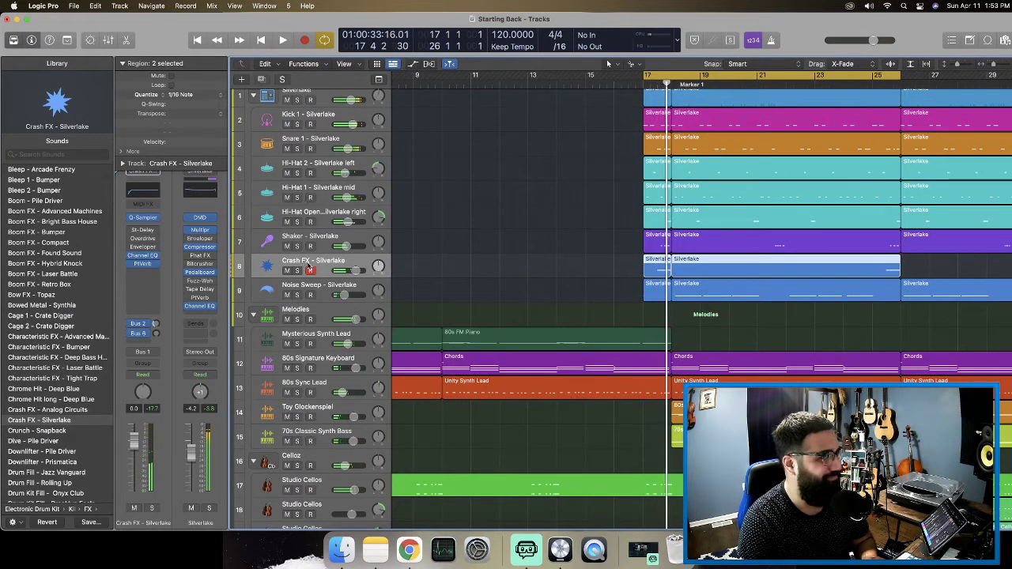
# Solo all the Silverlake drum tracks from Kick 1 through Crash FX and play them from the cycle start.
pyautogui.click(296, 100)
pyautogui.click(296, 100)
pyautogui.moveTo(298, 125); pyautogui.dragTo(301, 271)
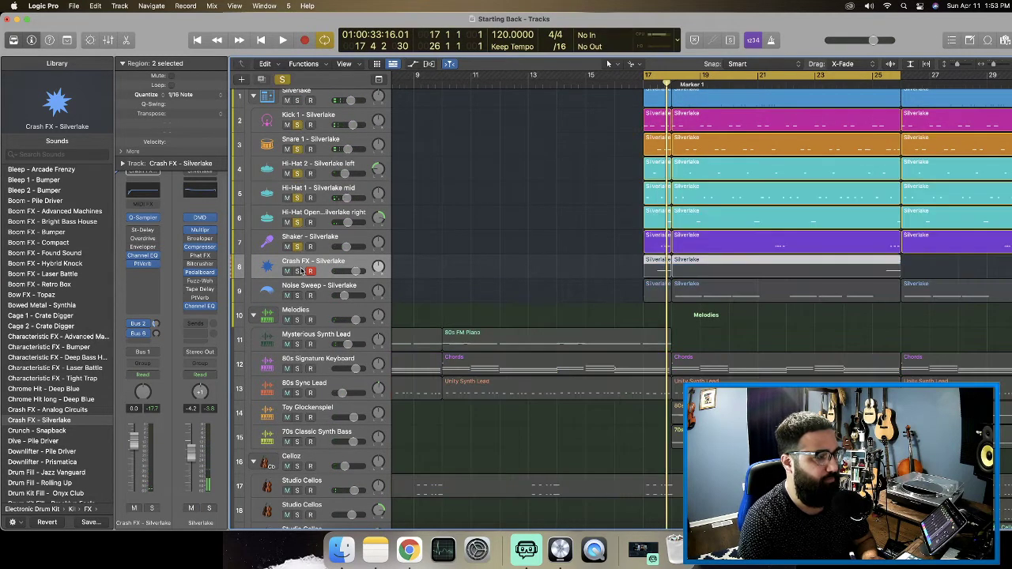
pyautogui.press('space')
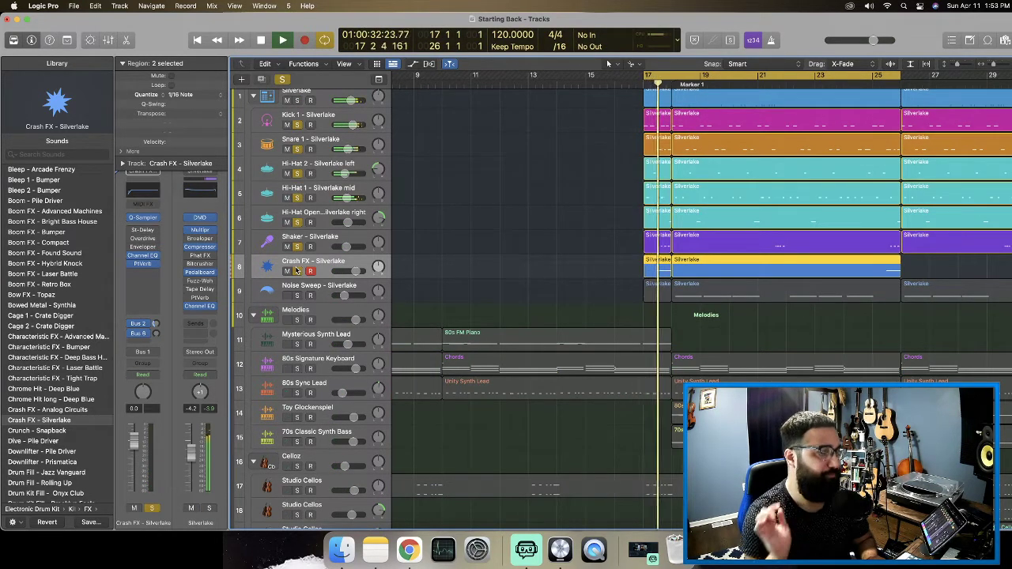
pyautogui.press('space')
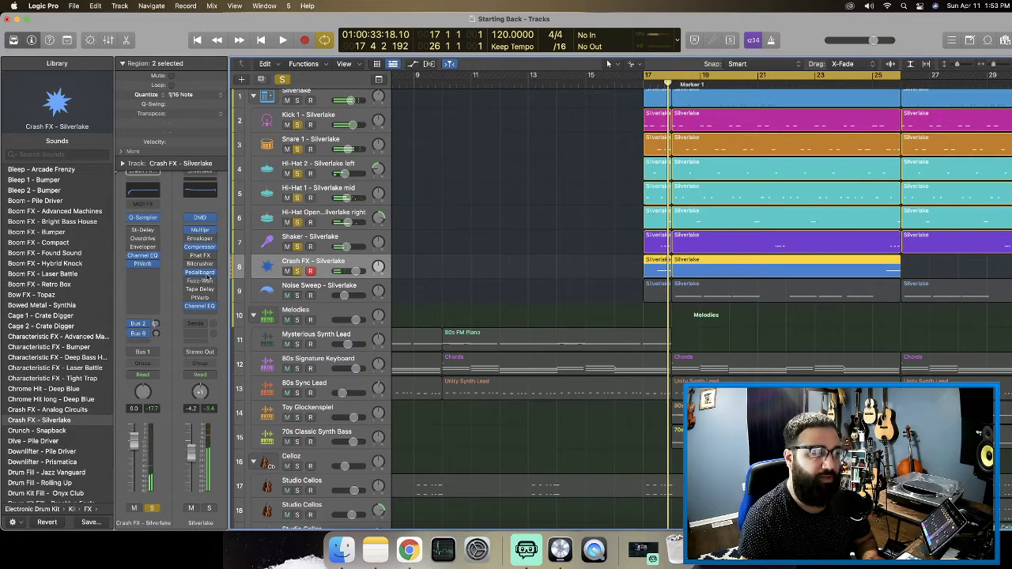
pyautogui.press('space')
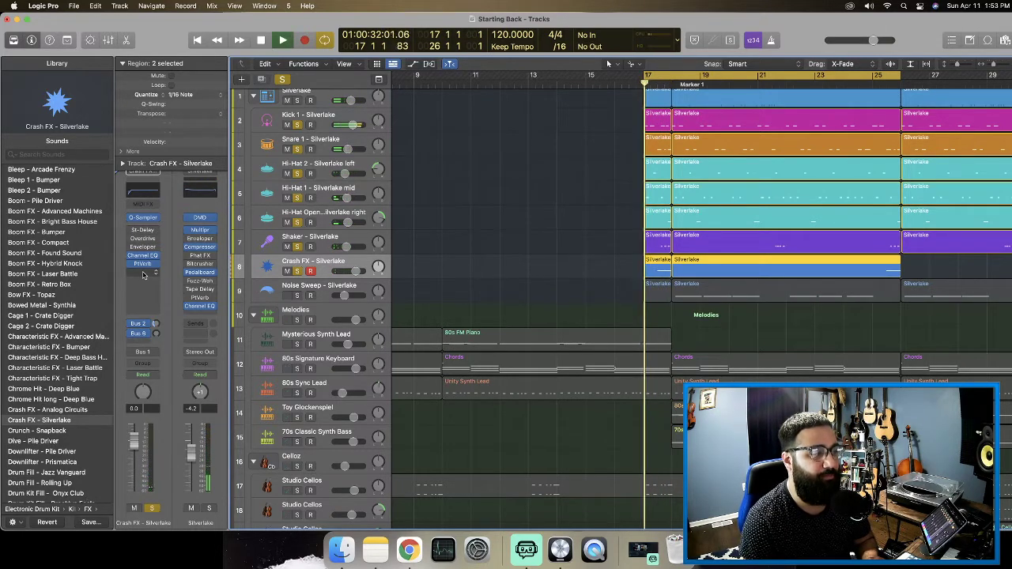
# Open the Crash FX's Channel EQ and set the high-shelf band to 5300 Hz at +0.1 dB.
pyautogui.click(151, 192)
pyautogui.press('space')
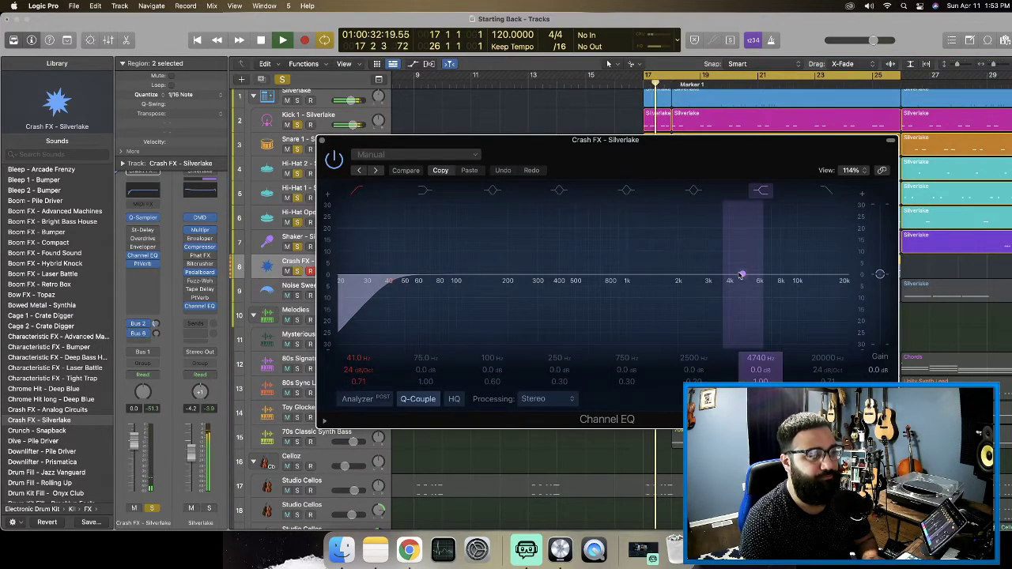
pyautogui.moveTo(741, 274)
pyautogui.mouseDown()
pyautogui.moveTo(728, 268)
pyautogui.moveTo(751, 275)
pyautogui.mouseUp()
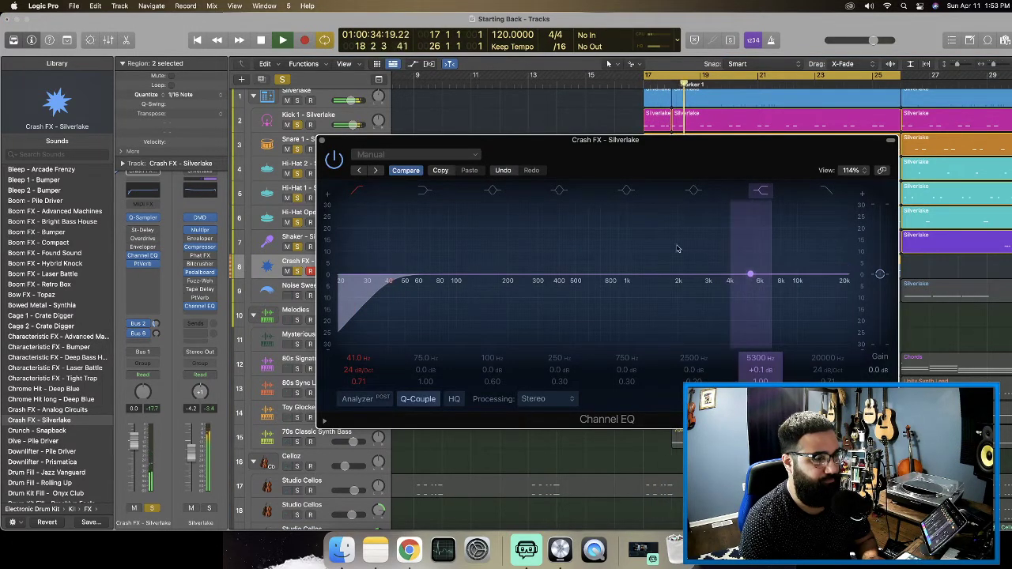
# Boost the Crash FX's 2500 Hz bell band by 3.8 dB, moving it to 2000 Hz, and close the Channel EQ.
pyautogui.click(694, 191)
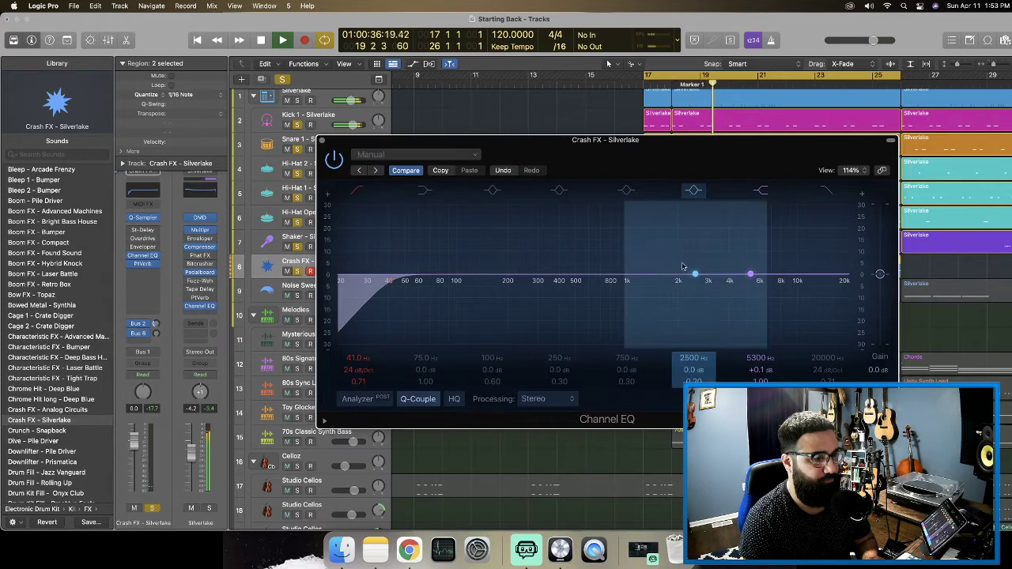
pyautogui.moveTo(693, 274); pyautogui.dragTo(677, 260)
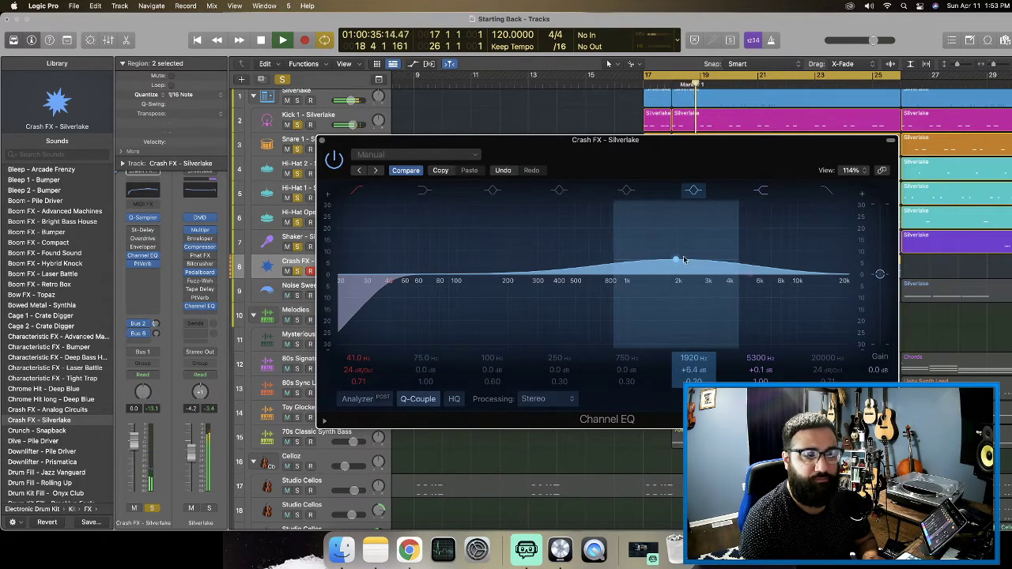
pyautogui.moveTo(676, 262); pyautogui.dragTo(679, 270)
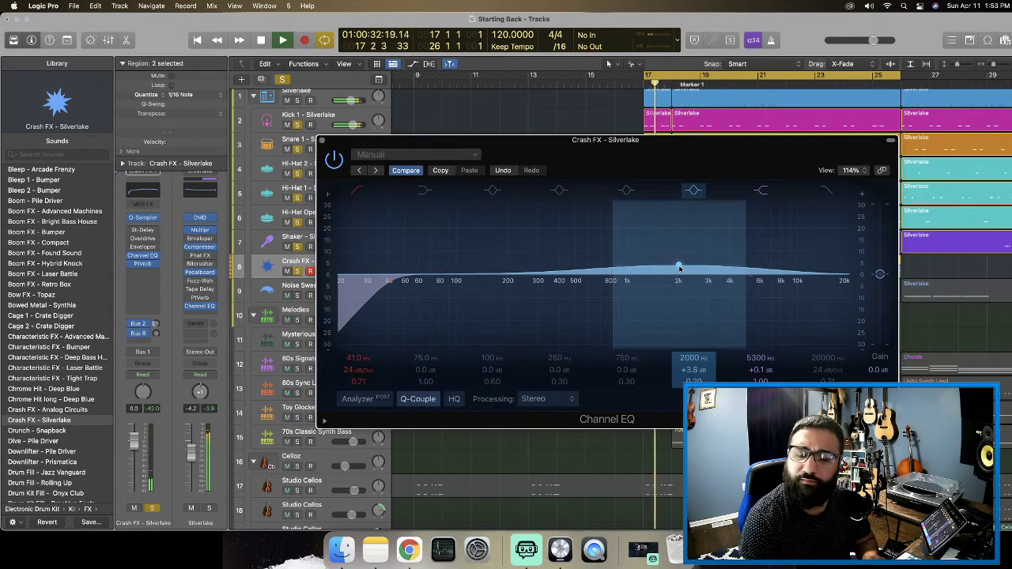
pyautogui.press('space')
pyautogui.click(323, 141)
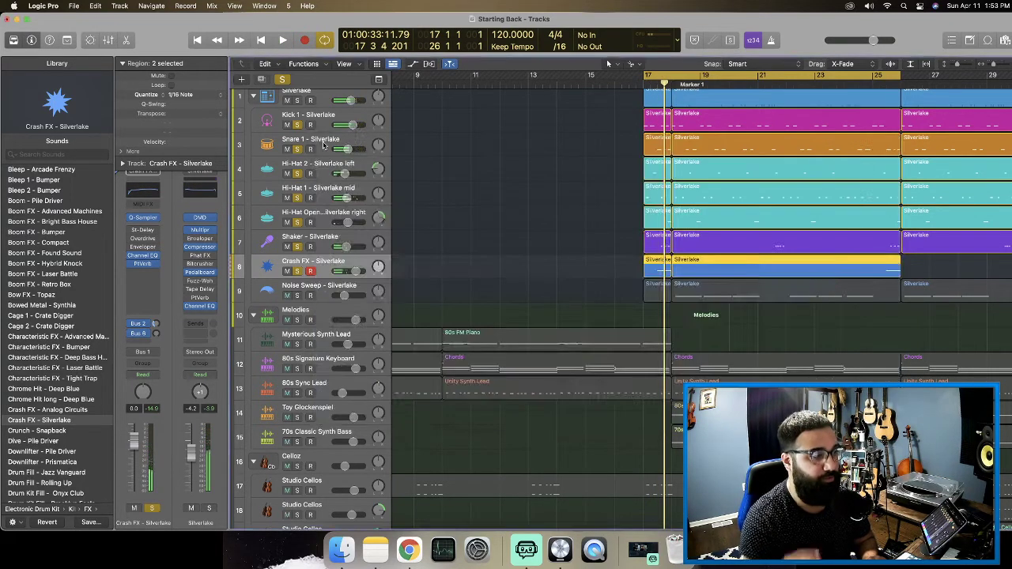
# Move the cycle start to bar 19 and play the soloed drums from there.
pyautogui.press('space')
pyautogui.press('space')
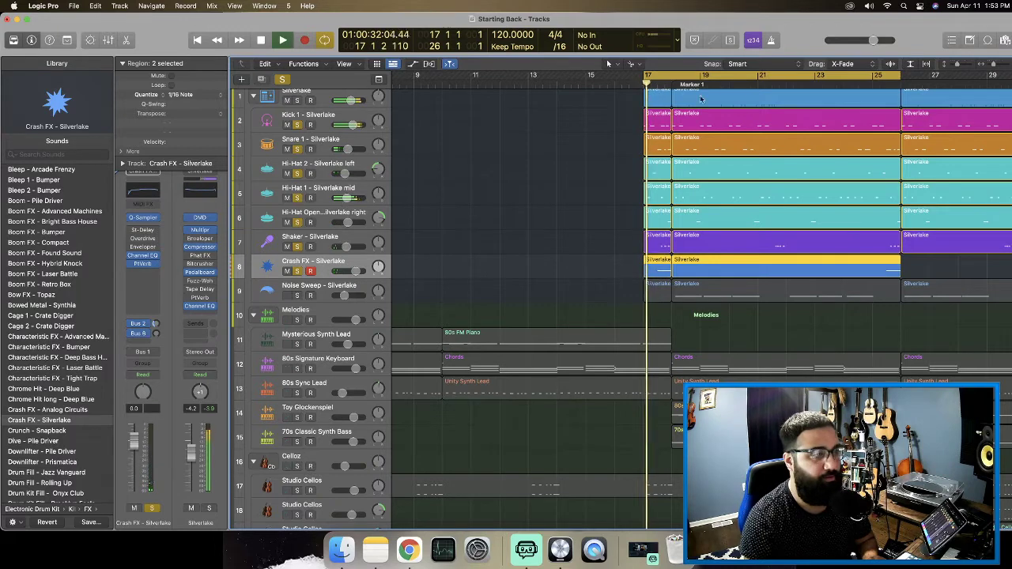
pyautogui.press('space')
pyautogui.moveTo(644, 78); pyautogui.dragTo(701, 78)
pyautogui.press('space')
# Select and solo the Noise Sweep, and unsolo Kick 1 through Crash FX so it plays alone.
pyautogui.click(307, 291)
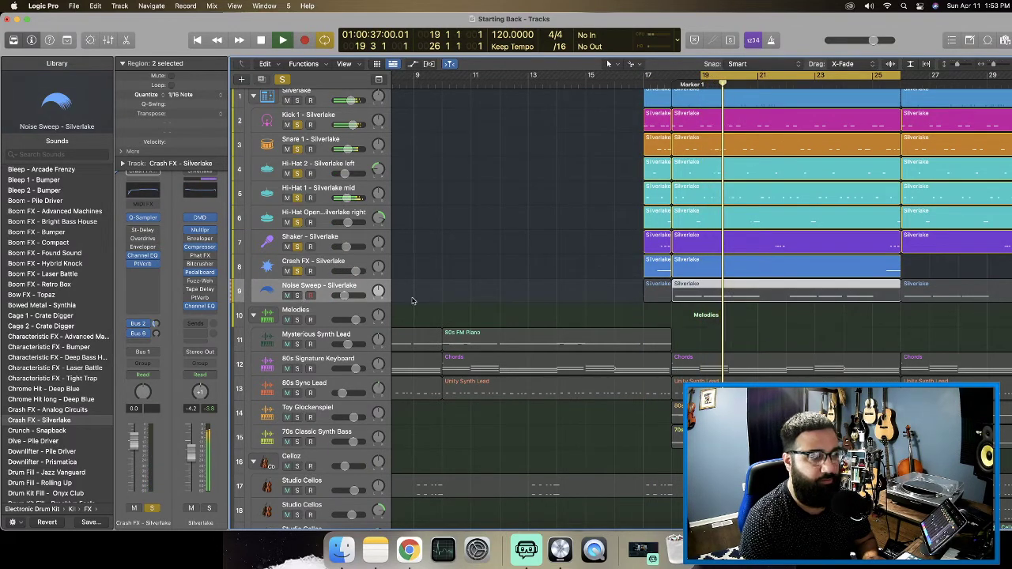
pyautogui.click(297, 296)
pyautogui.press('space')
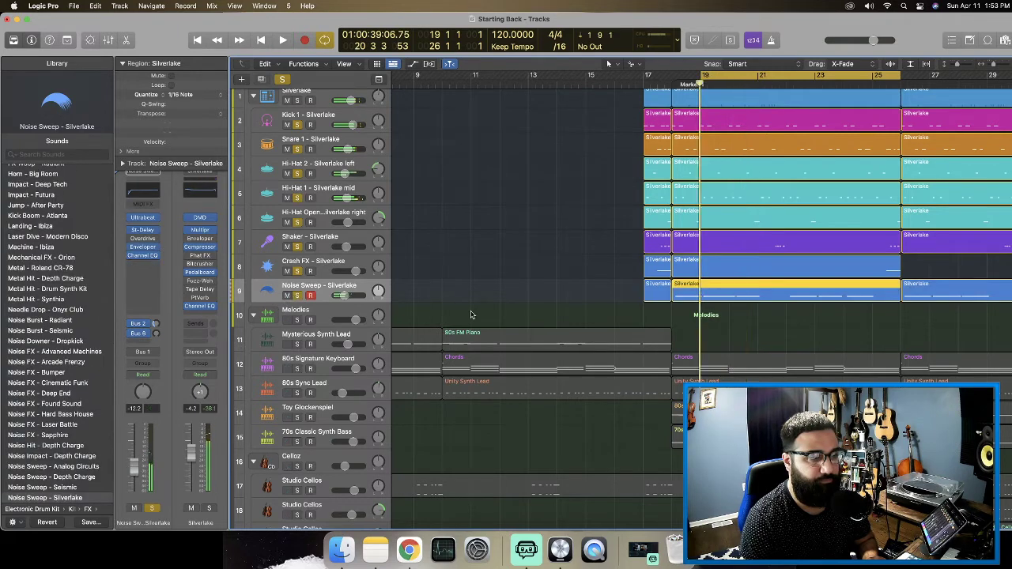
pyautogui.press('space')
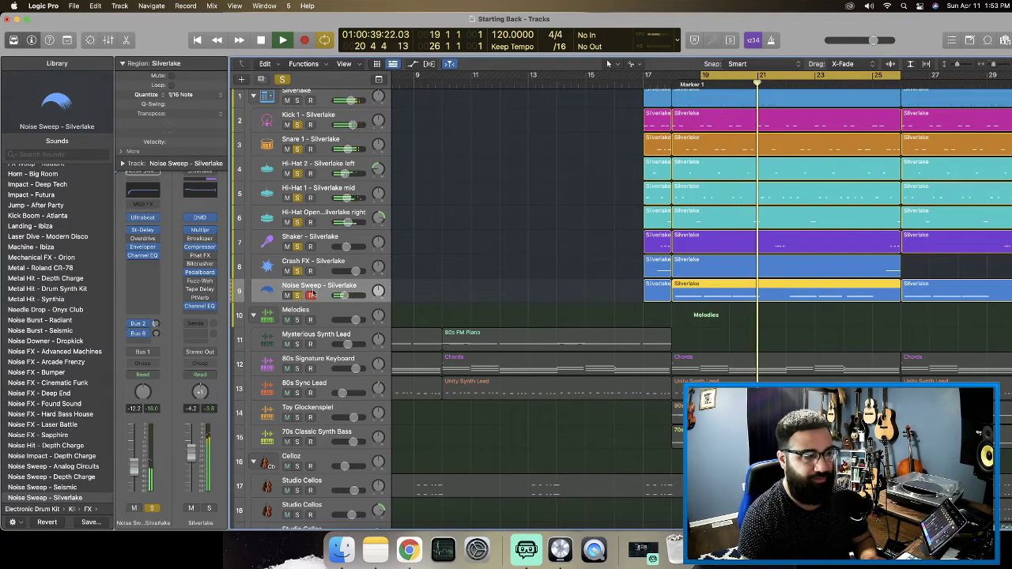
pyautogui.hscroll(3, 310, 276)
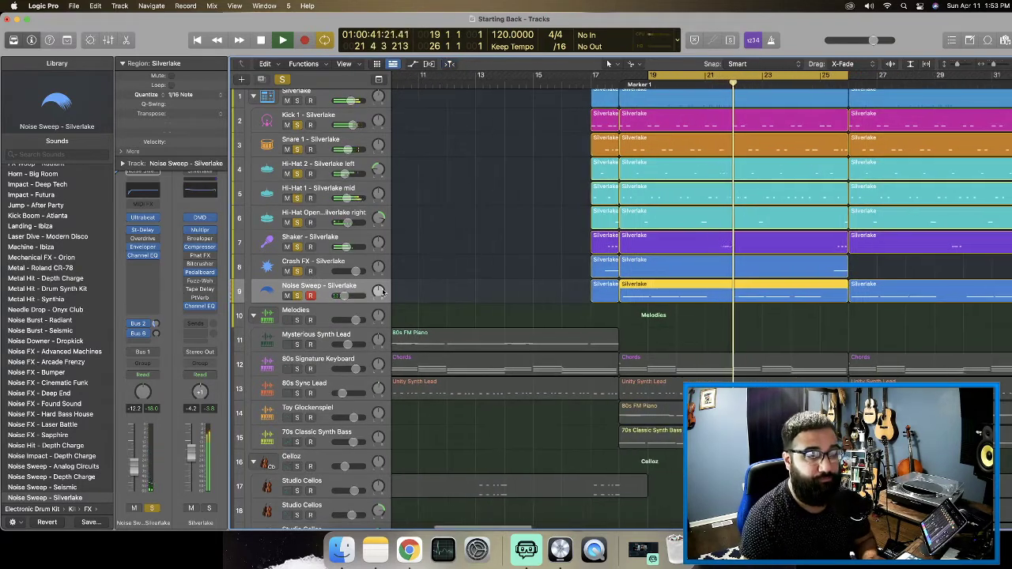
pyautogui.moveTo(294, 125); pyautogui.dragTo(301, 274)
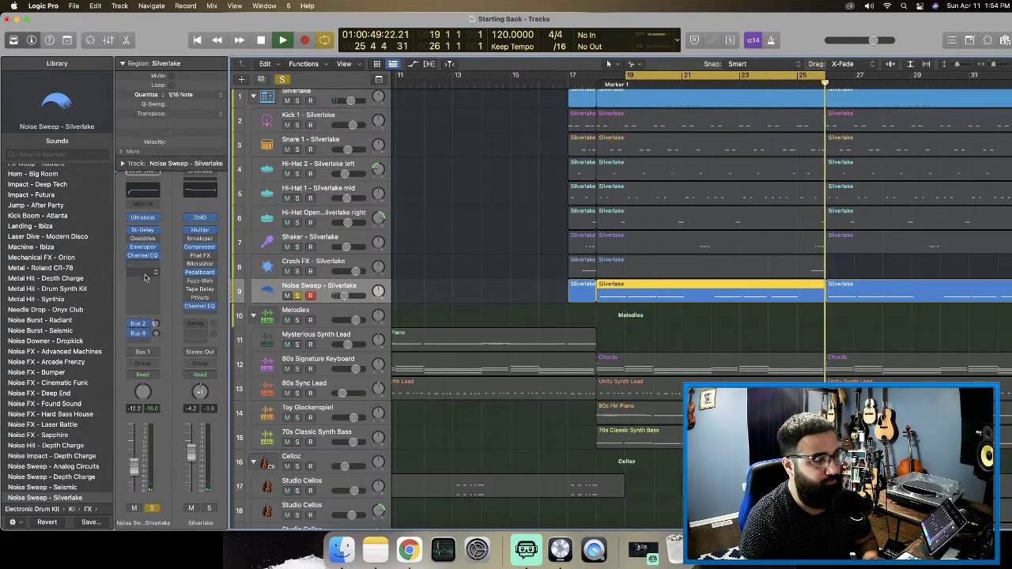
# Insert a Stereo Spread on the Noise Sweep and load its Medium Mid & HF Spread factory preset.
pyautogui.click(145, 268)
pyautogui.moveTo(157, 302)
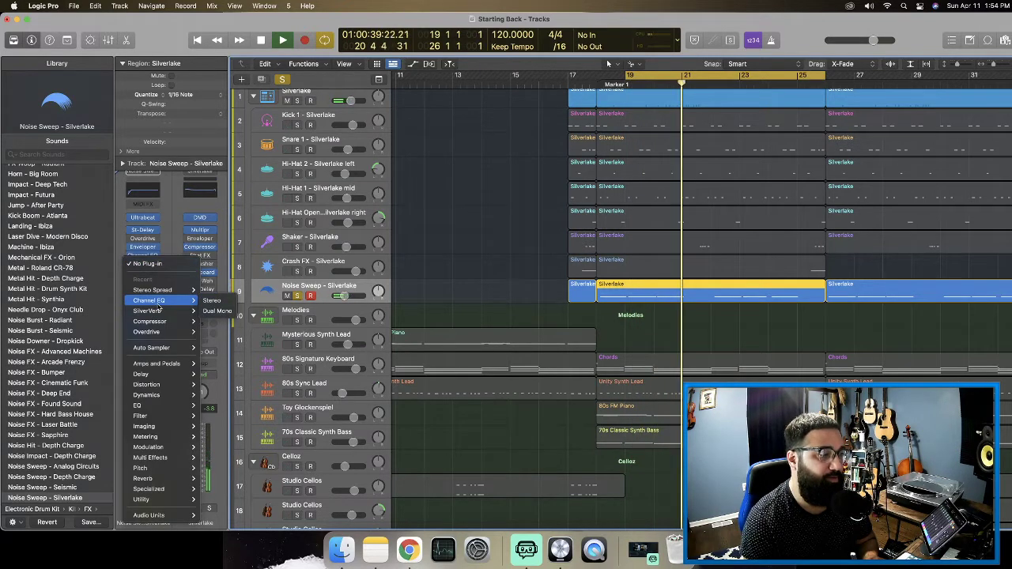
pyautogui.click(211, 290)
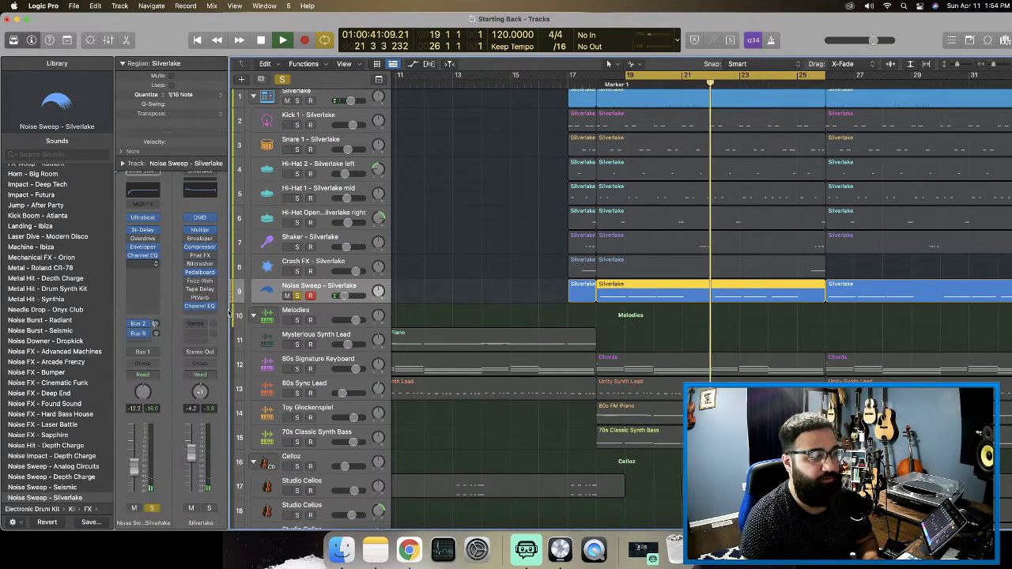
pyautogui.click(471, 155)
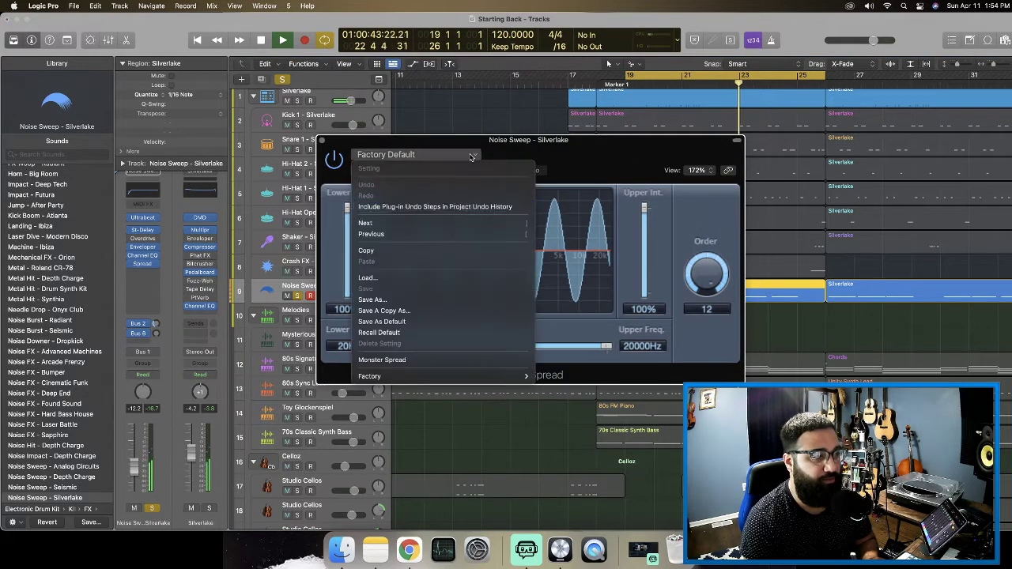
pyautogui.moveTo(467, 378)
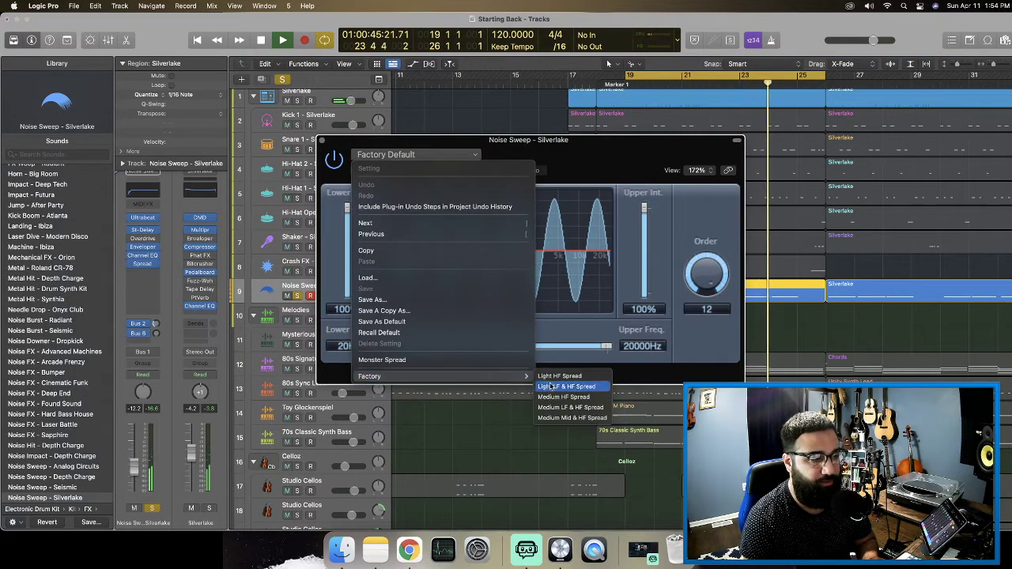
pyautogui.click(561, 418)
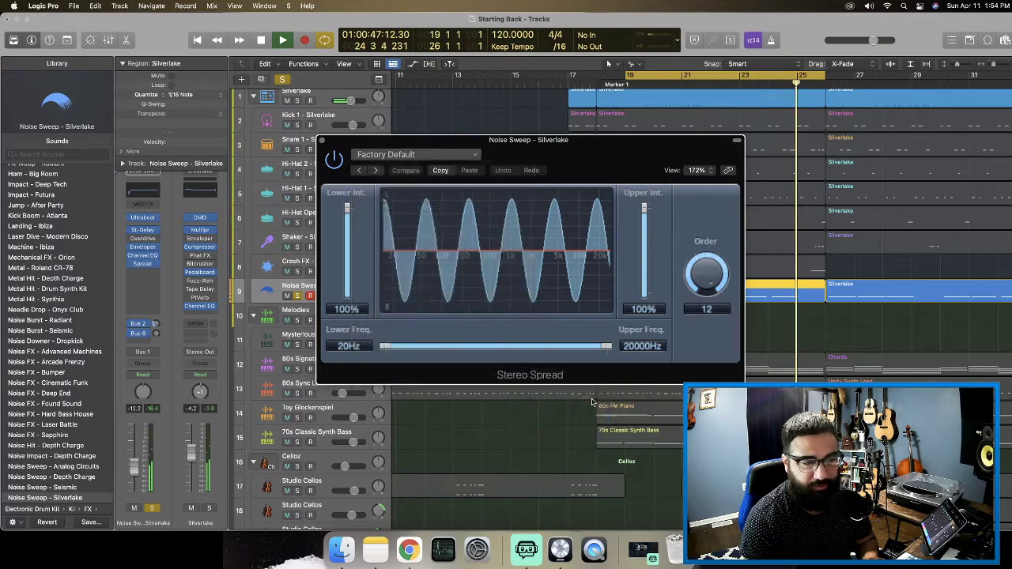
# Set the Noise Sweep's Stereo Spread to Lower Freq. 180 Hz, Lower Int. -26%, Upper Int. 56% and Order 4, and close it after auditioning.
pyautogui.moveTo(495, 346); pyautogui.dragTo(454, 347)
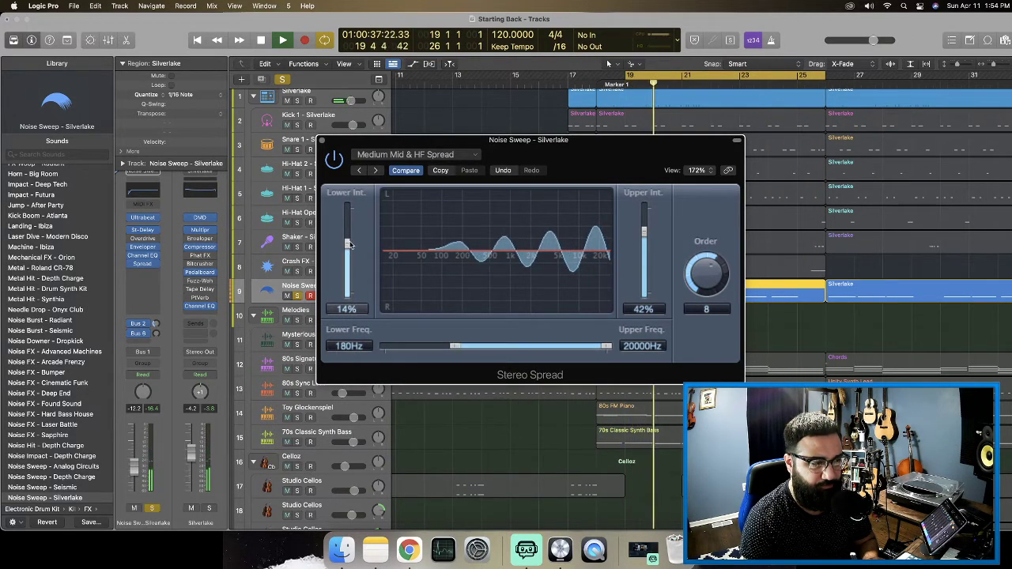
pyautogui.moveTo(345, 252); pyautogui.dragTo(345, 264)
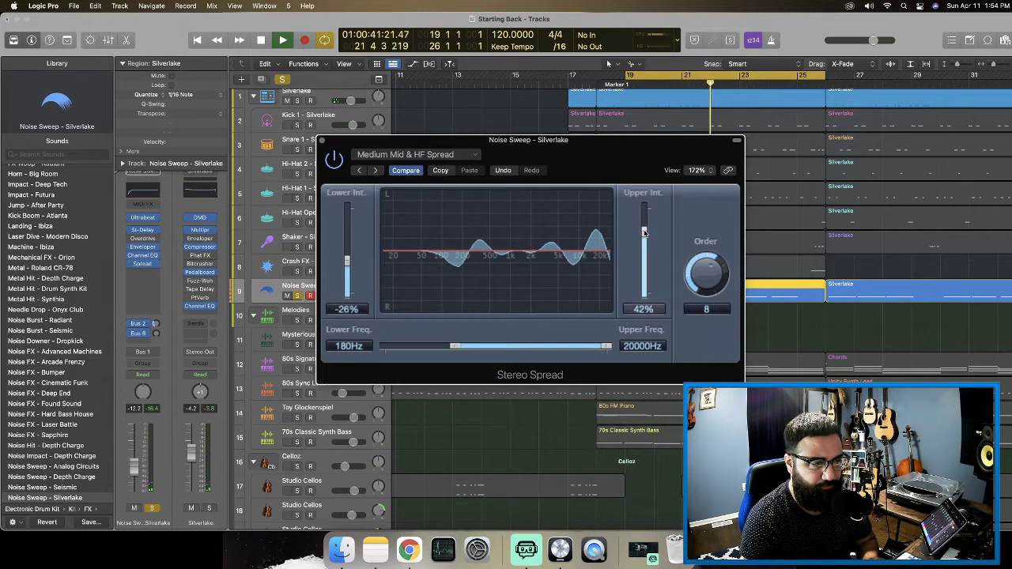
pyautogui.moveTo(646, 227); pyautogui.dragTo(646, 226)
pyautogui.moveTo(697, 274)
pyautogui.mouseDown()
pyautogui.moveTo(695, 305)
pyautogui.moveTo(696, 293)
pyautogui.mouseUp()
pyautogui.press('space')
pyautogui.press('space')
pyautogui.press('space')
pyautogui.press('space')
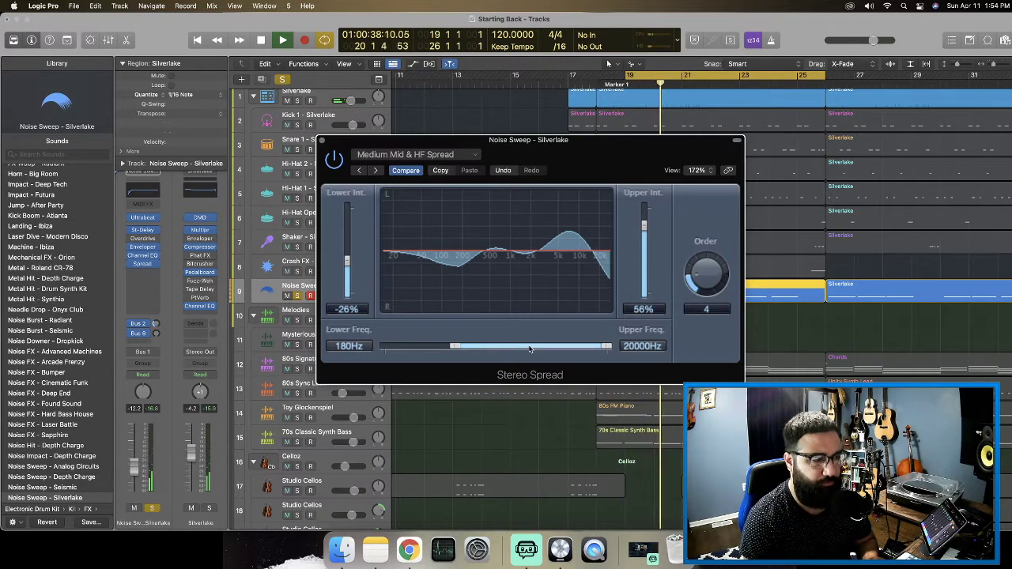
pyautogui.click(322, 141)
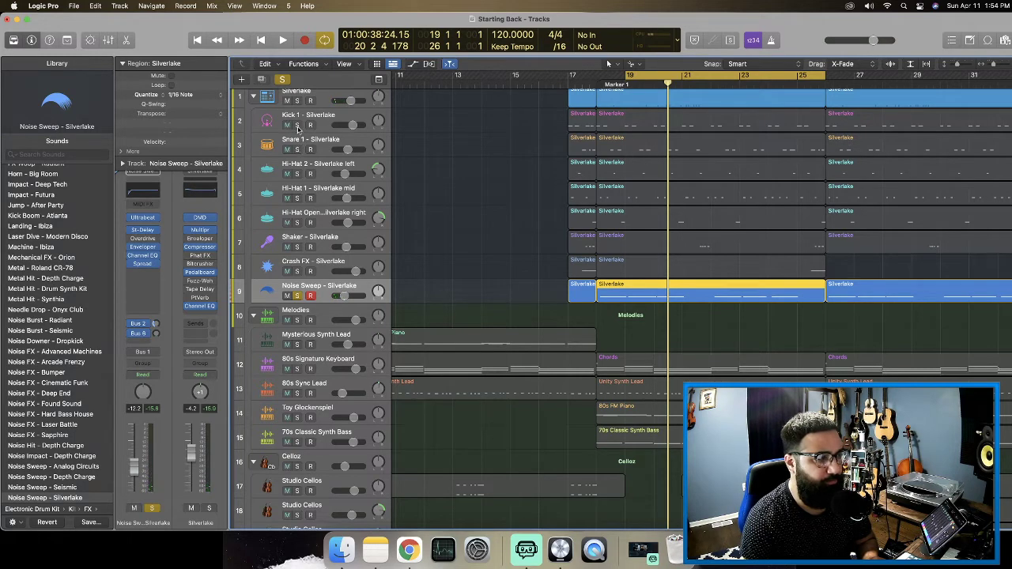
# Solo Kick 1 through Crash FX along with the Noise Sweep and audition all the Silverlake drums together.
pyautogui.moveTo(299, 126); pyautogui.dragTo(298, 272)
pyautogui.press('space')
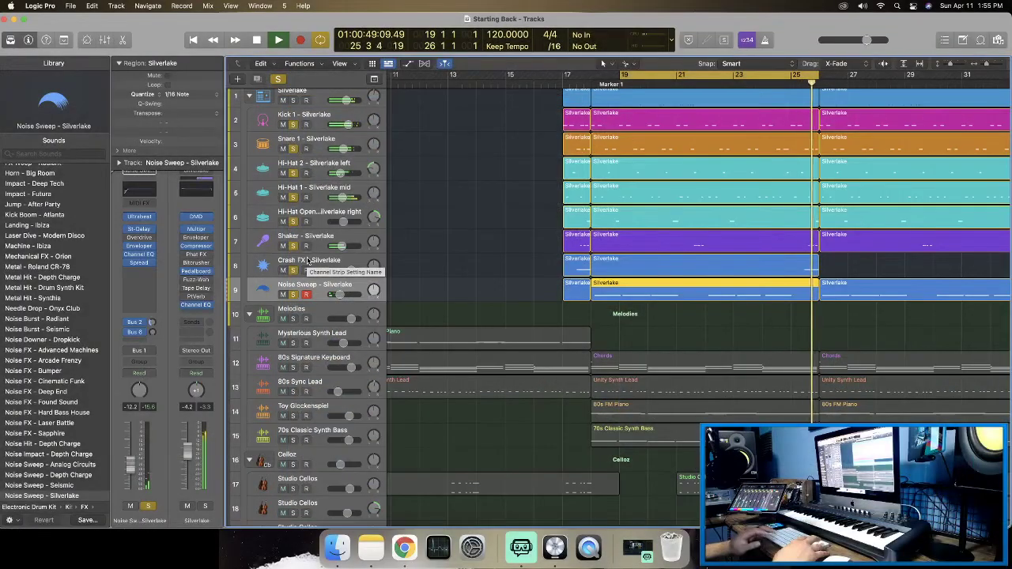
pyautogui.press('space')
pyautogui.scroll(1, 407, 225)
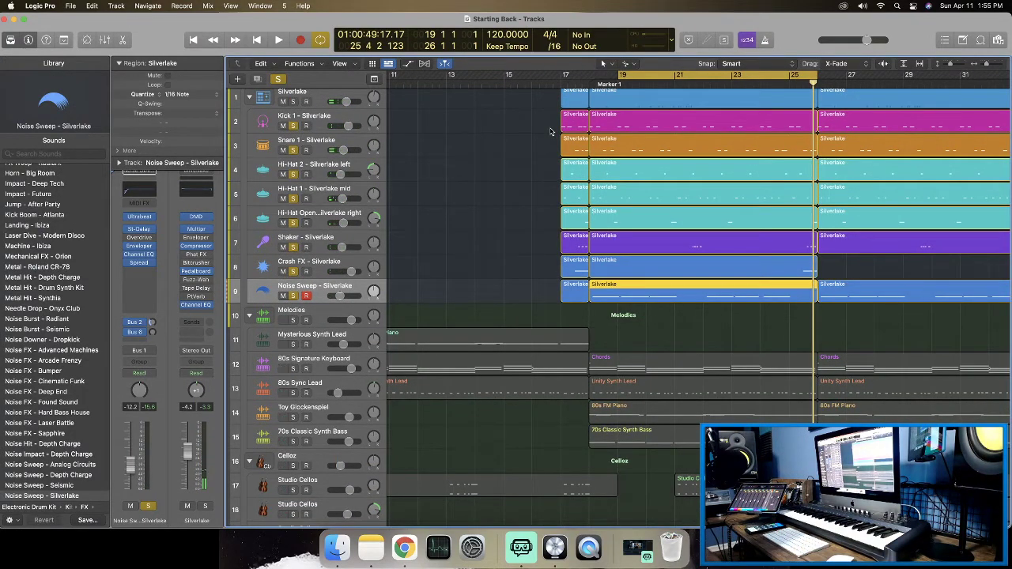
pyautogui.scroll(1, 626, 122)
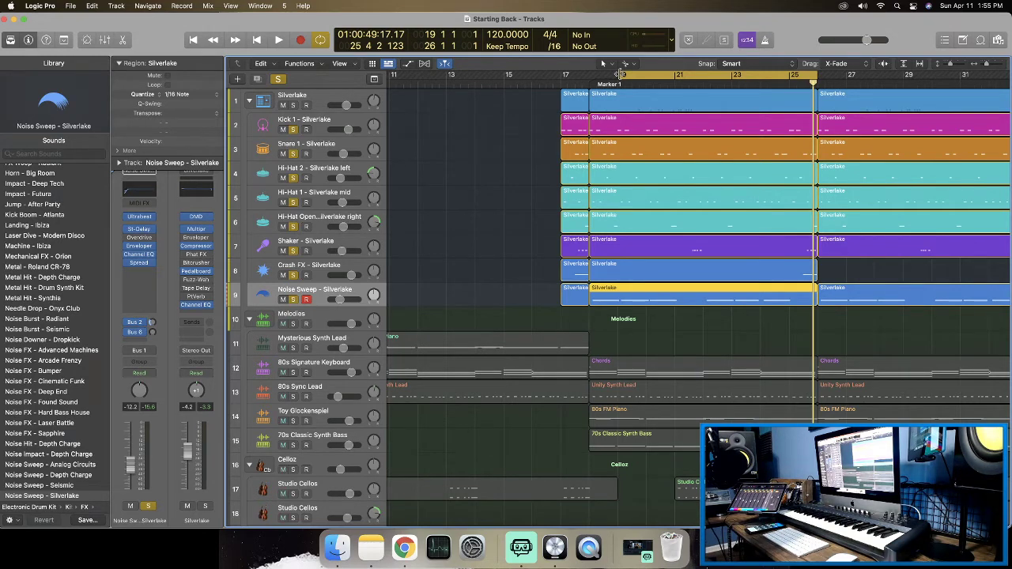
pyautogui.press('space')
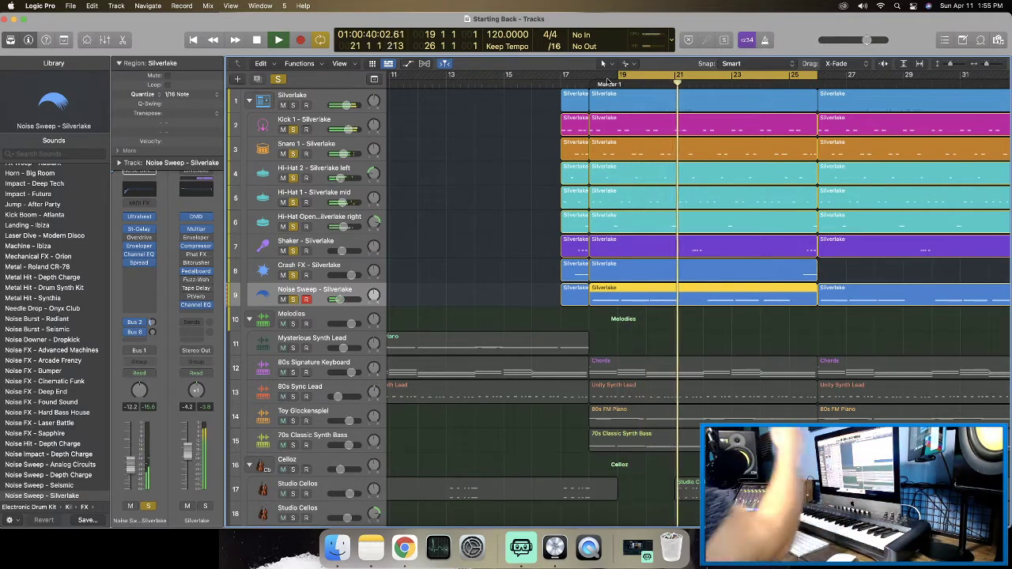
pyautogui.press('space')
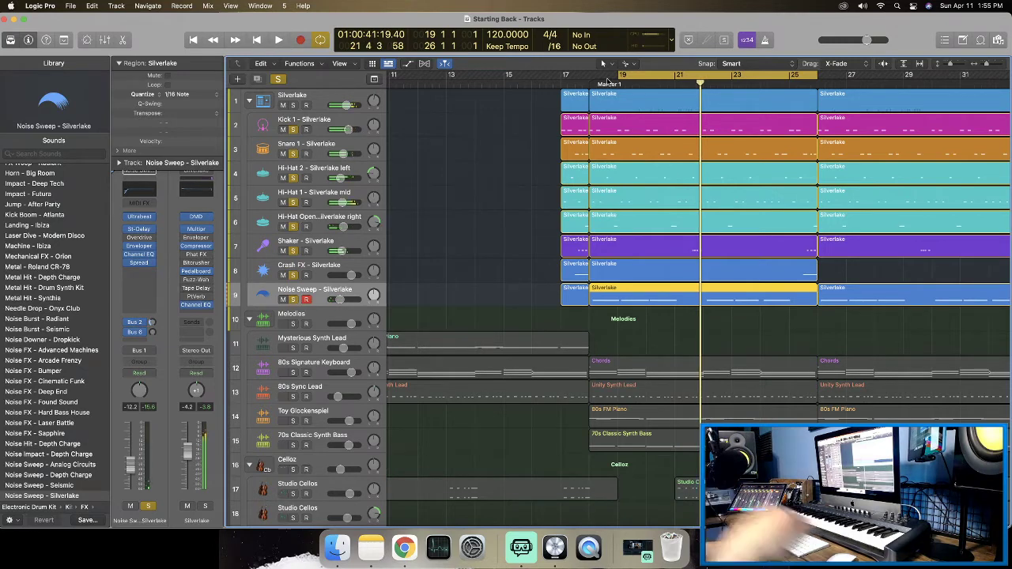
# Extend the cycle start back to bar 17 and play the soloed drums, selecting Kick 1 and Snare 1 in turn.
pyautogui.hscroll(3, 606, 82)
pyautogui.moveTo(581, 78); pyautogui.dragTo(529, 79)
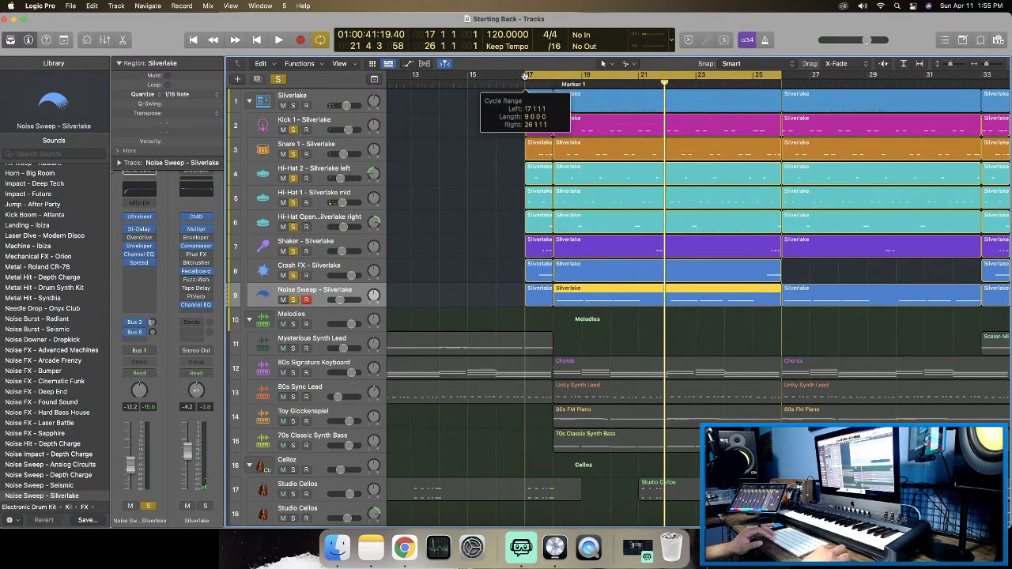
pyautogui.press('space')
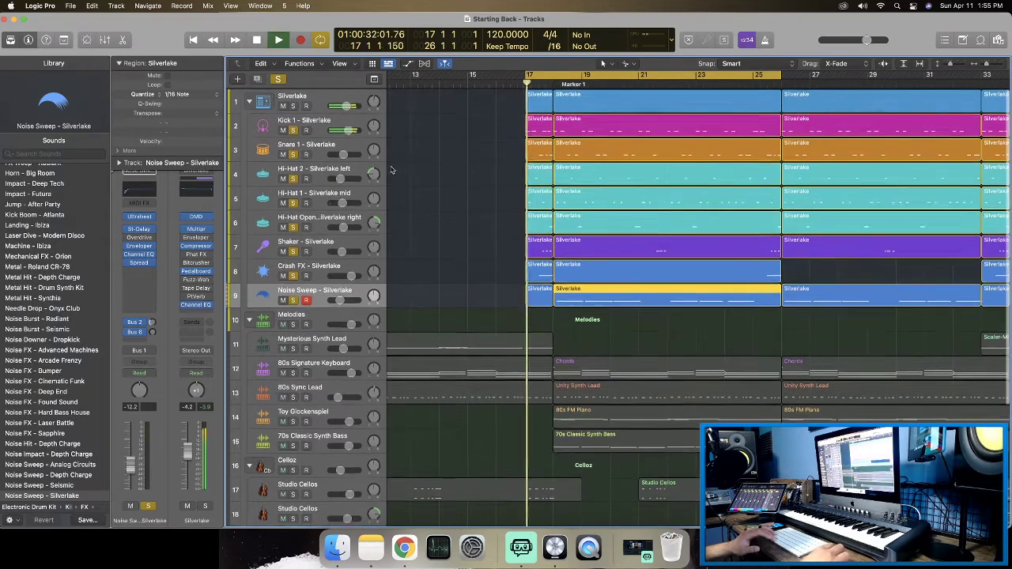
pyautogui.click(311, 130)
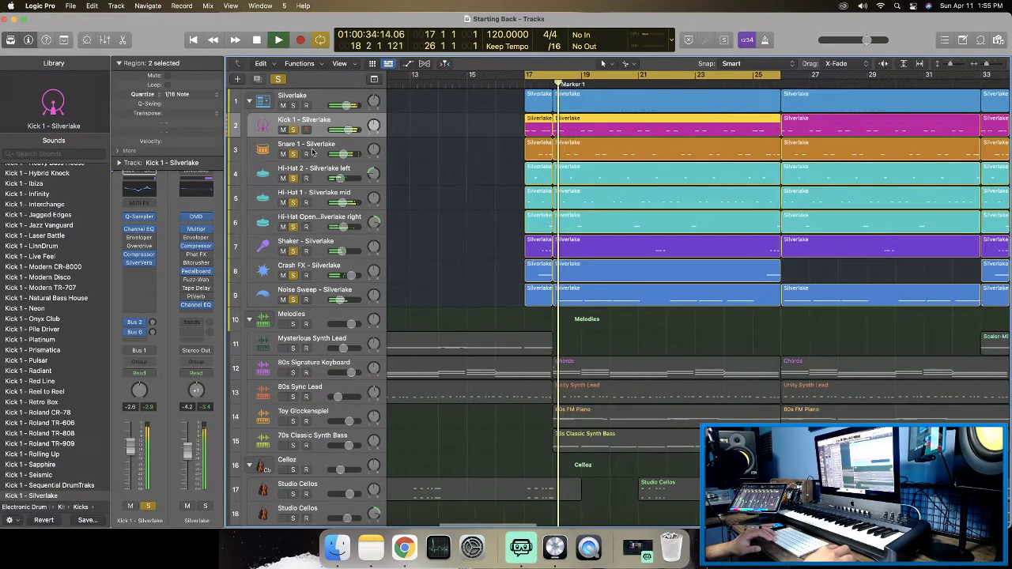
pyautogui.click(312, 144)
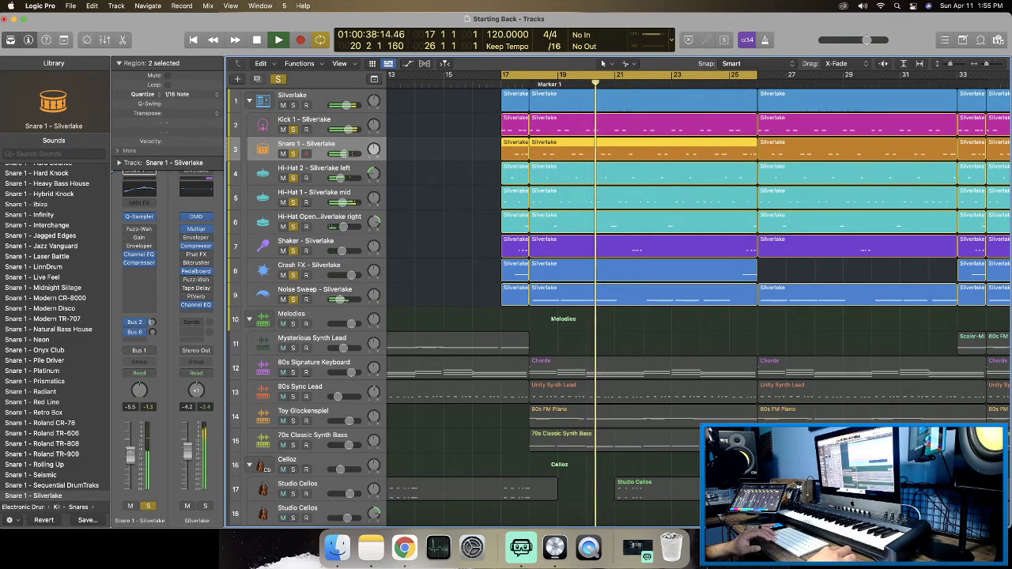
pyautogui.press('space')
pyautogui.press('space')
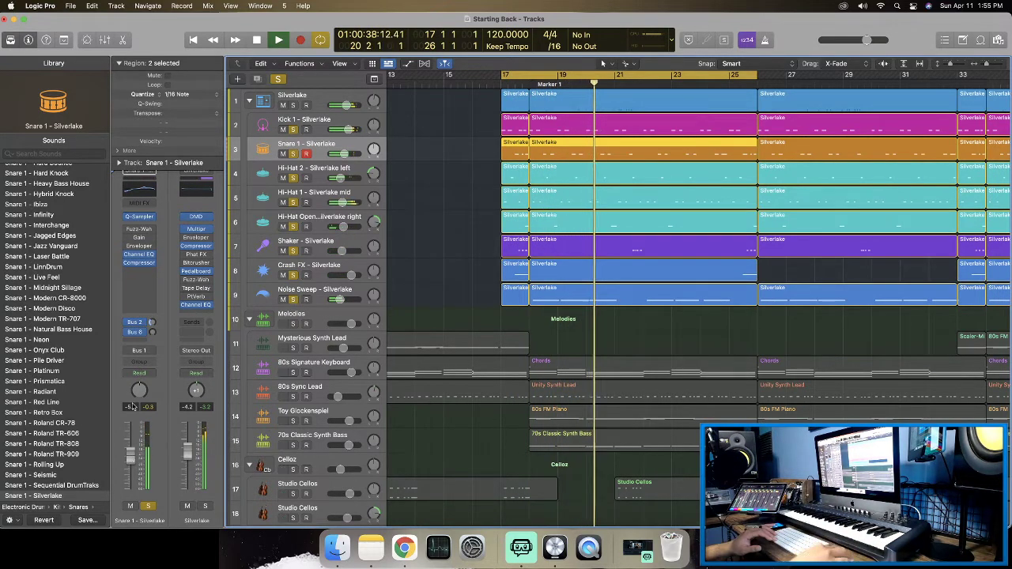
# Check Snare 1's Gain and Compressor settings during playback, and set its level to -4.7 dB.
pyautogui.click(140, 238)
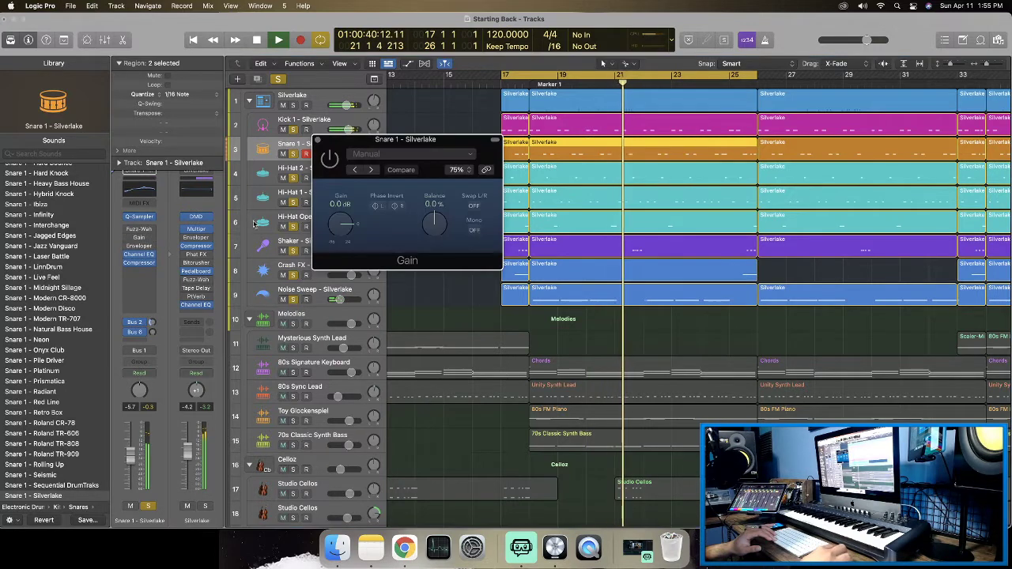
pyautogui.click(317, 141)
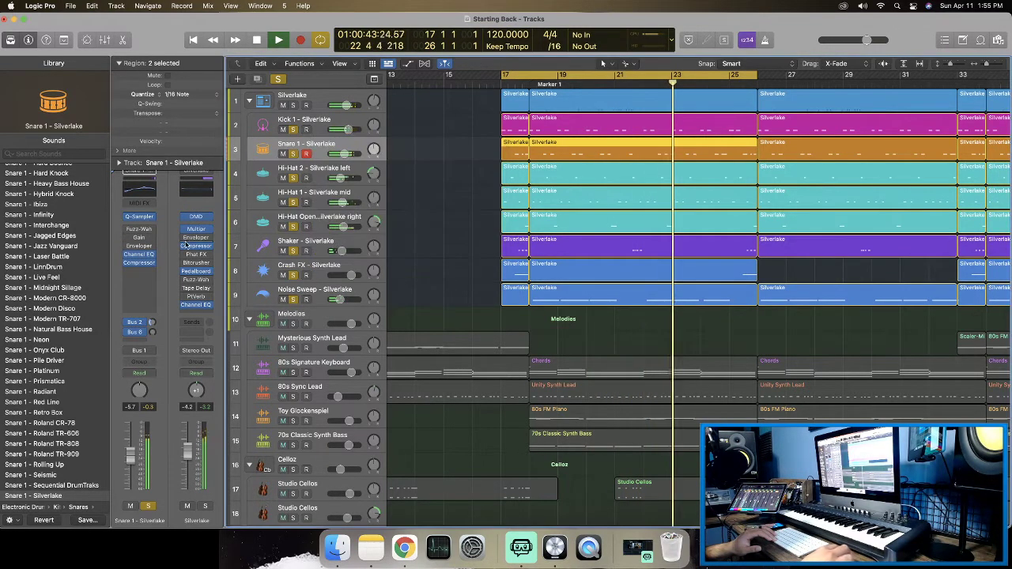
pyautogui.click(139, 263)
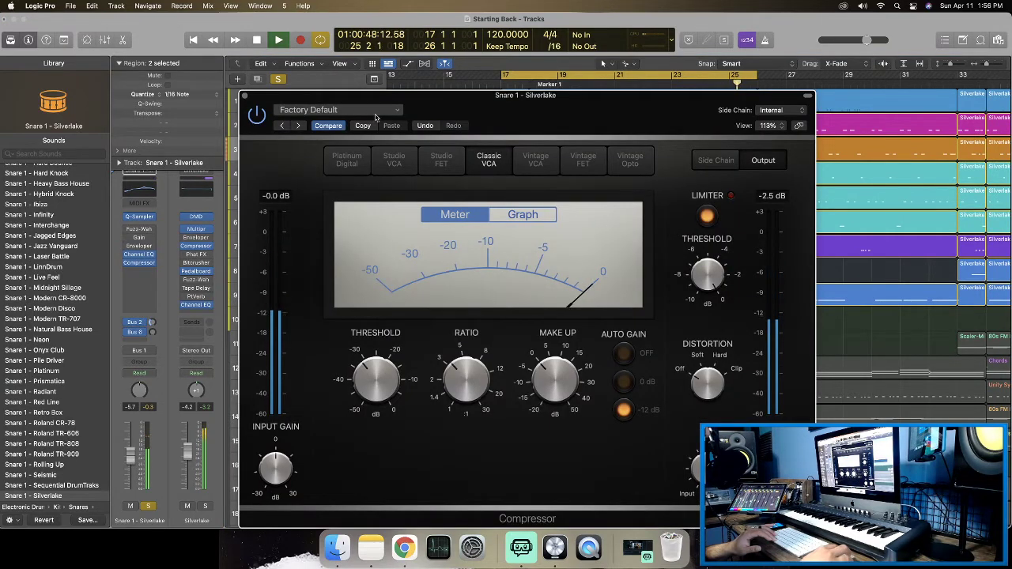
pyautogui.click(244, 96)
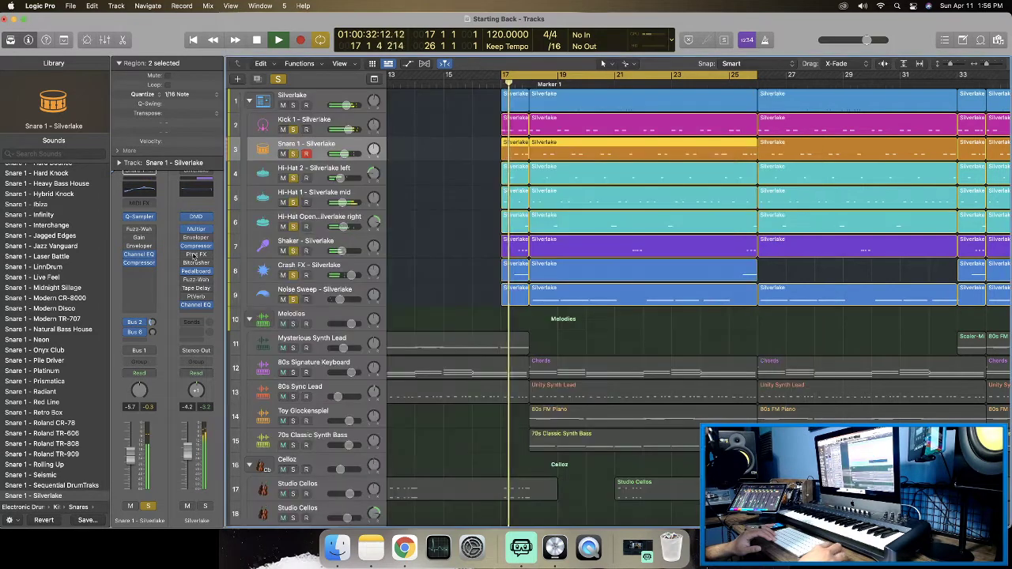
pyautogui.press('space')
pyautogui.press('space')
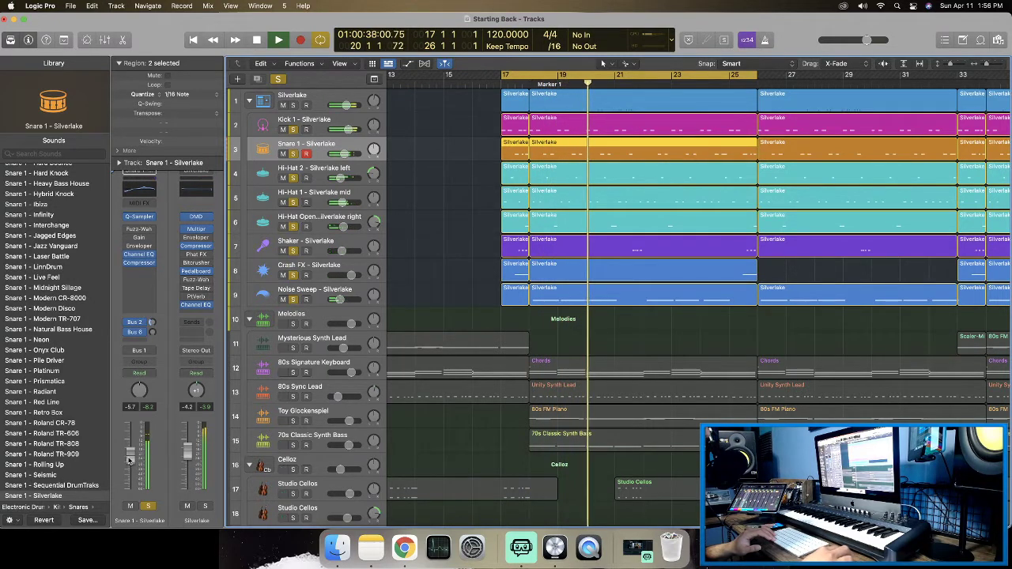
pyautogui.moveTo(129, 457); pyautogui.dragTo(129, 453)
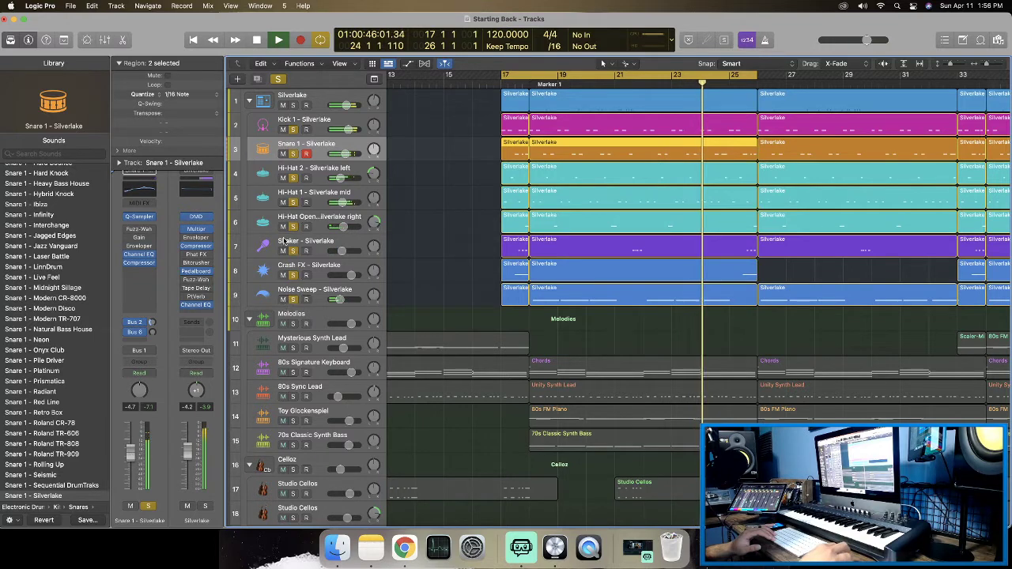
# Go through Hi-Hat 2 and Hi-Hat 1 during playback, and set the open hi-hat's level to -5.1 dB.
pyautogui.click(302, 175)
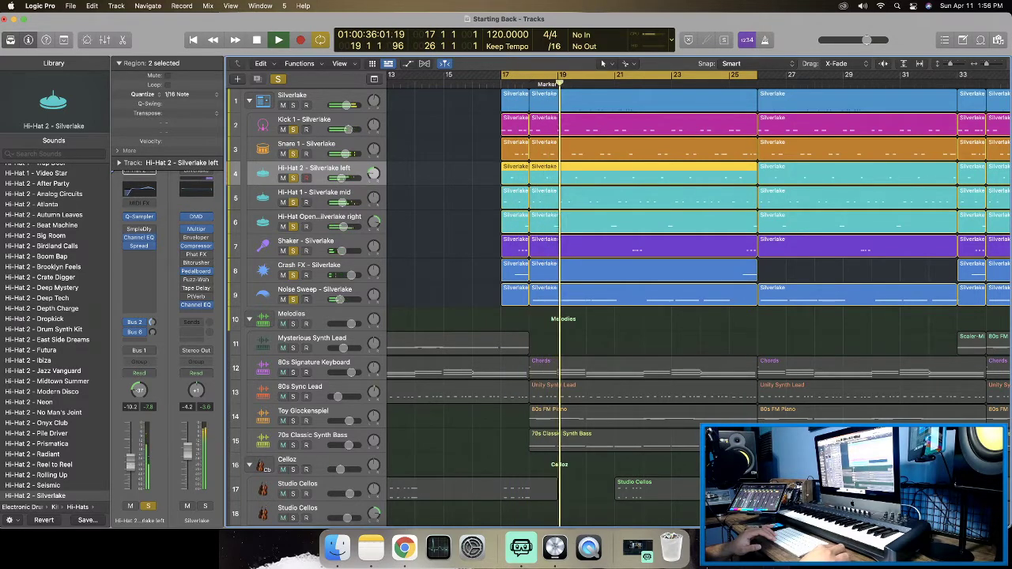
pyautogui.click(336, 192)
pyautogui.scroll(-1, 234, 254)
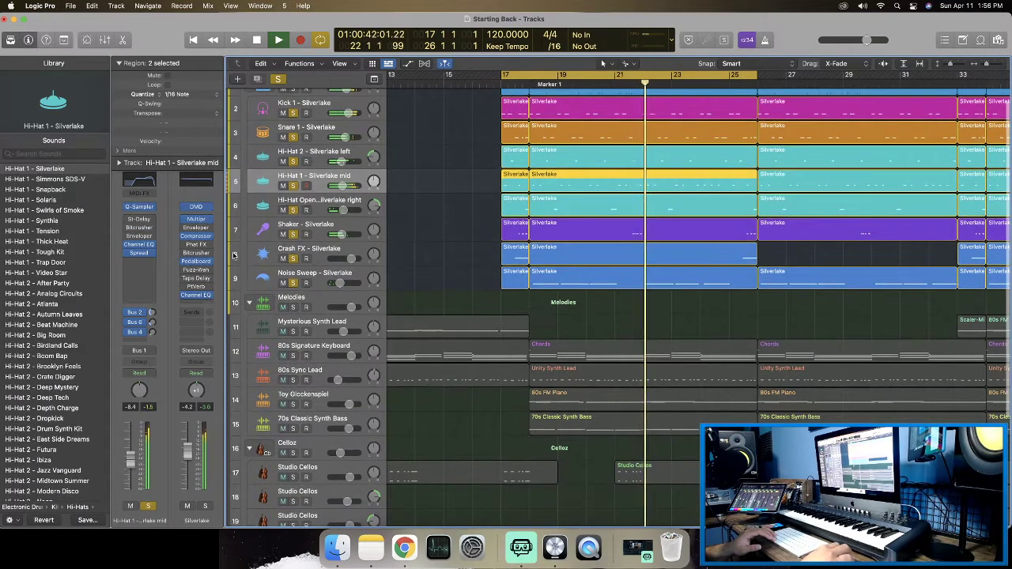
pyautogui.scroll(1, 234, 254)
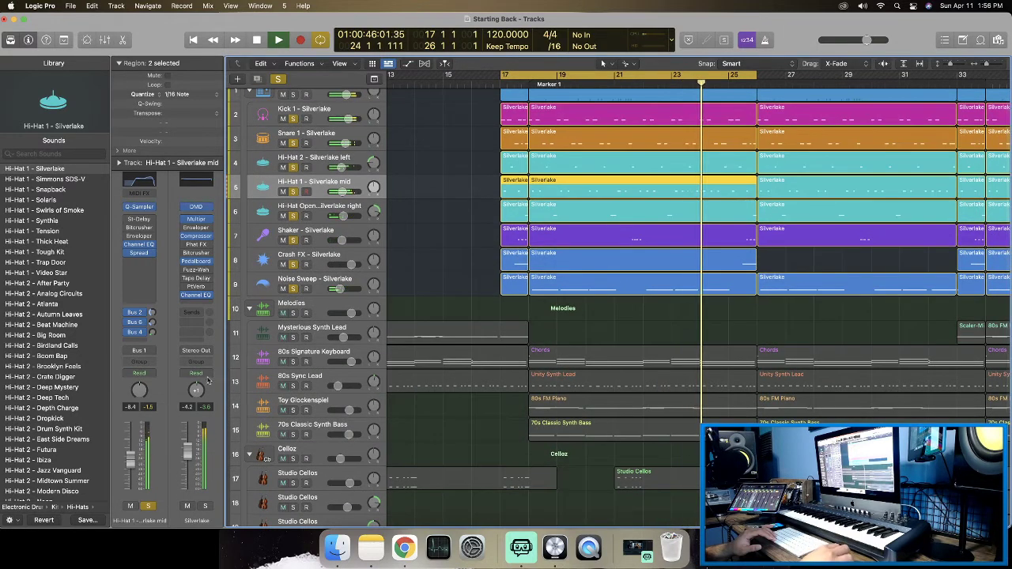
pyautogui.click(299, 211)
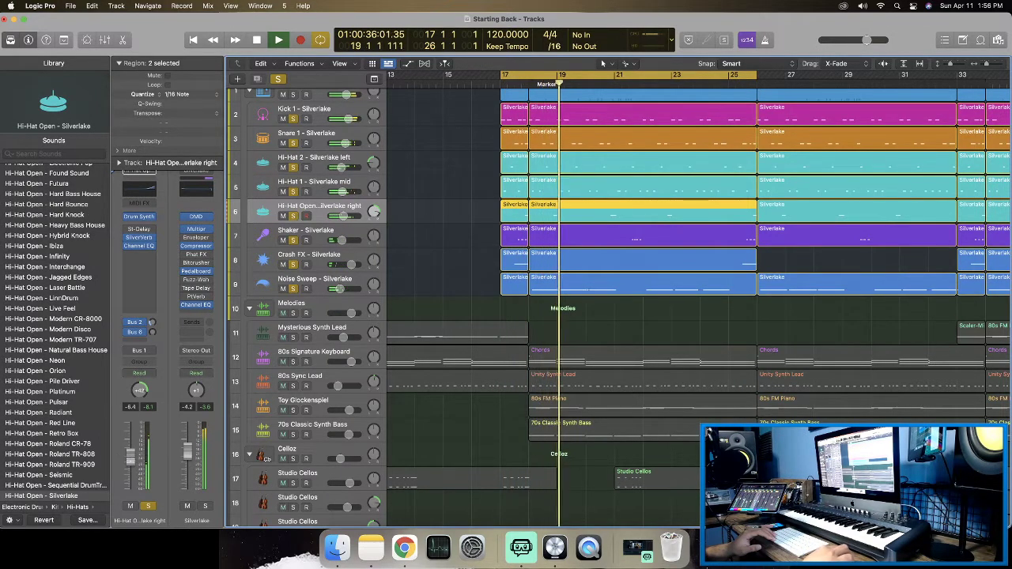
pyautogui.moveTo(131, 462); pyautogui.dragTo(132, 460)
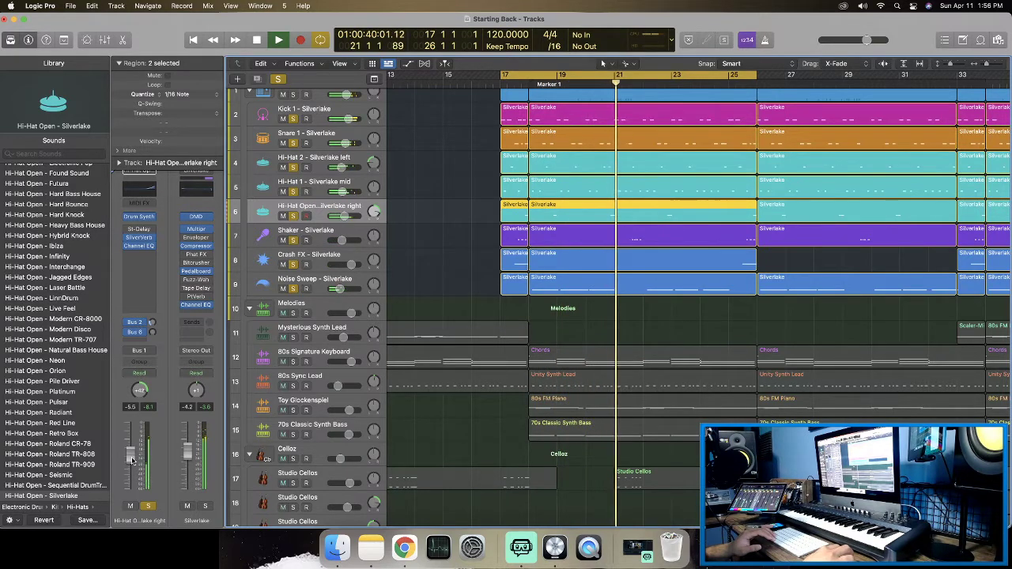
pyautogui.moveTo(132, 460); pyautogui.dragTo(132, 458)
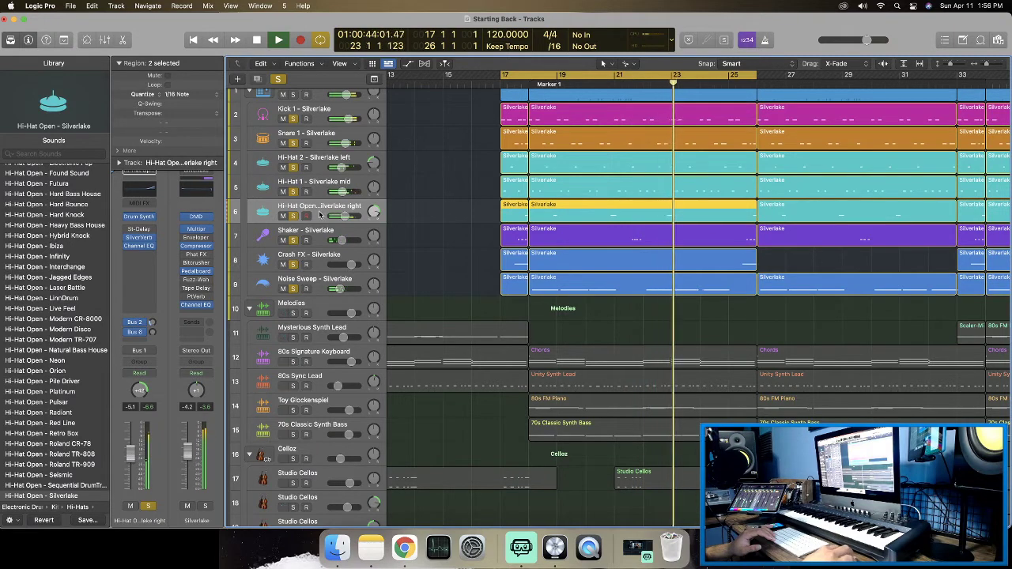
# Set the Silverlake drum stack's level to -4.4 dB and the Shaker's to -8.2 dB while auditioning the drums.
pyautogui.click(301, 241)
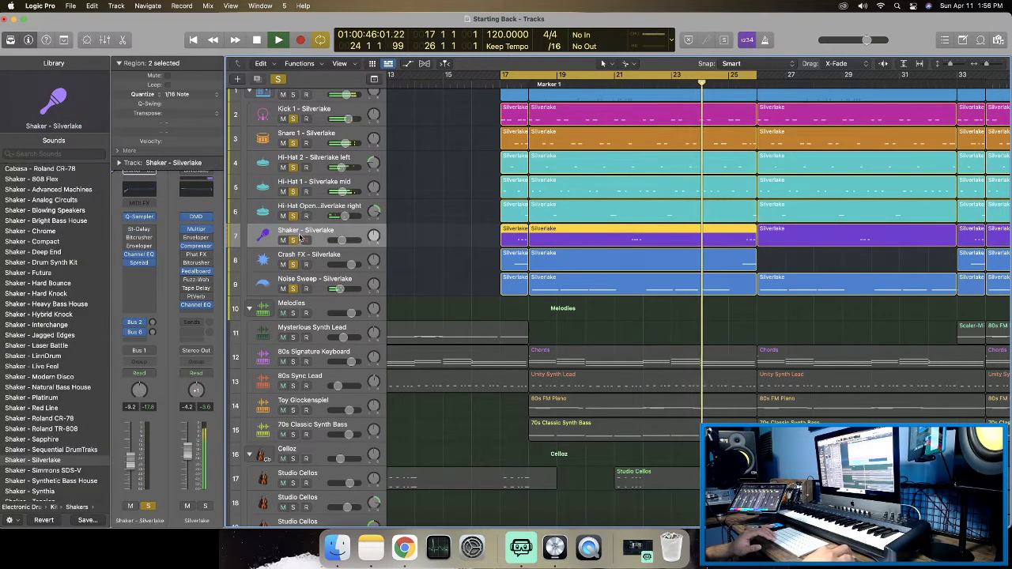
pyautogui.press('space')
pyautogui.press('space')
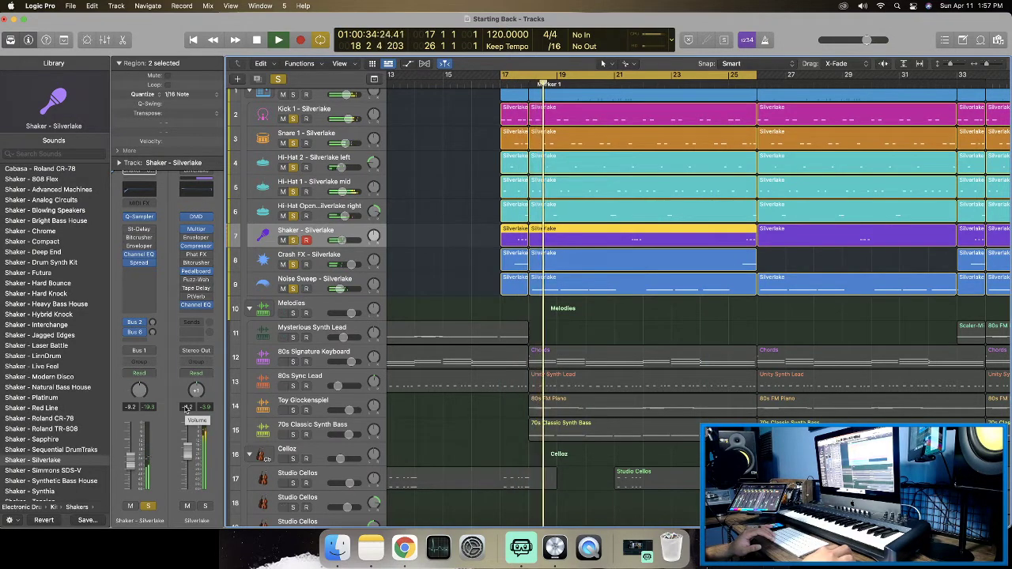
pyautogui.press('space')
pyautogui.press('space')
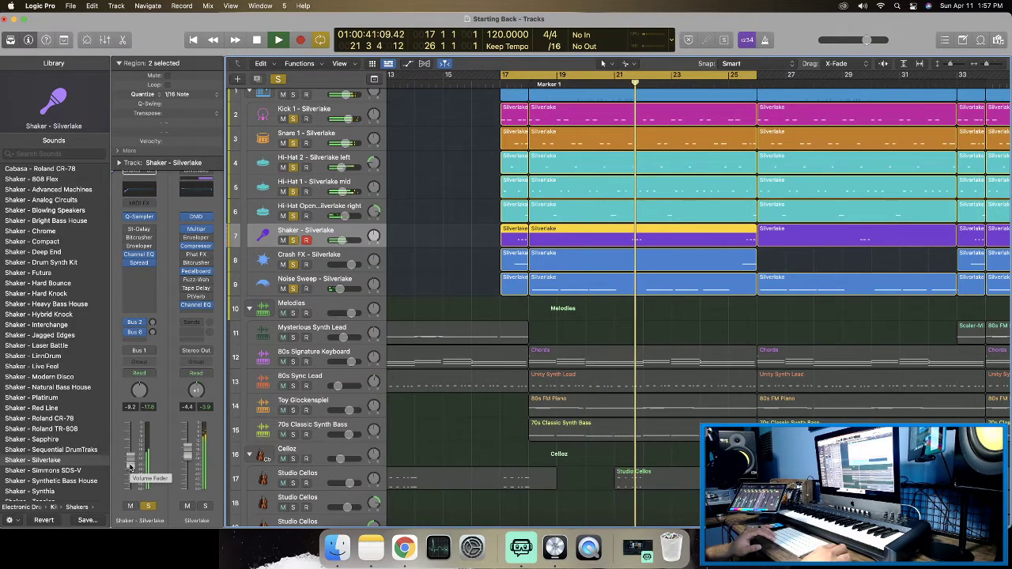
pyautogui.moveTo(131, 468); pyautogui.dragTo(131, 461)
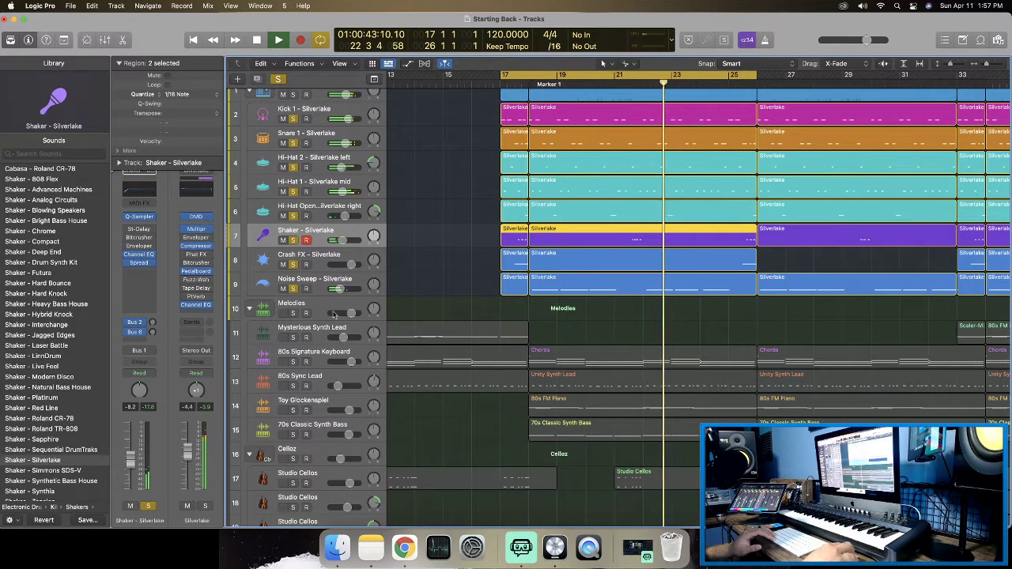
pyautogui.hscroll(1, 419, 272)
pyautogui.press('space')
pyautogui.press('space')
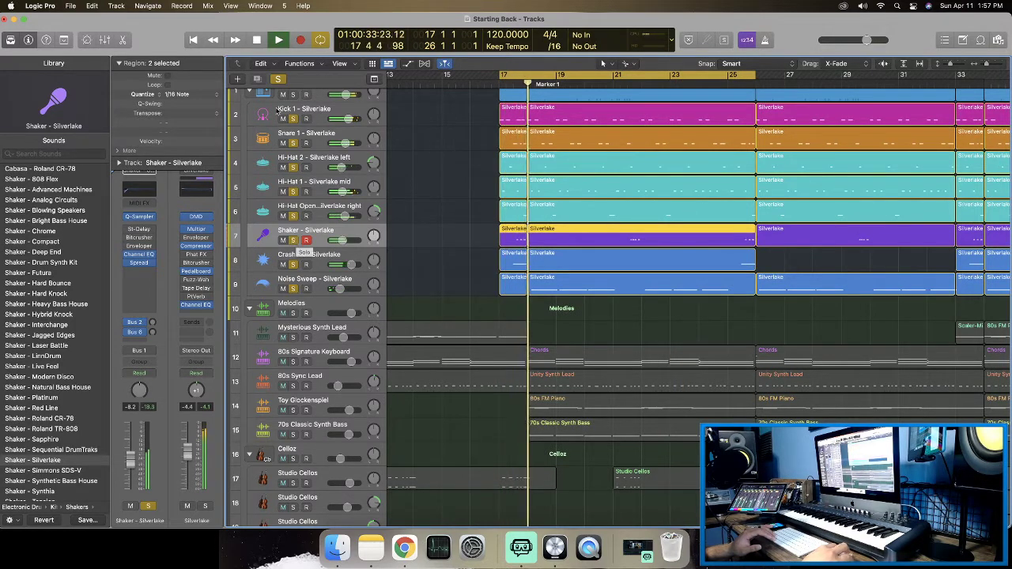
# Stop playback and unsolo Kick 1 through the open hi-hat, Crash FX and Noise Sweep so only the Shaker is soloed.
pyautogui.press('space')
pyautogui.moveTo(293, 118); pyautogui.dragTo(291, 215)
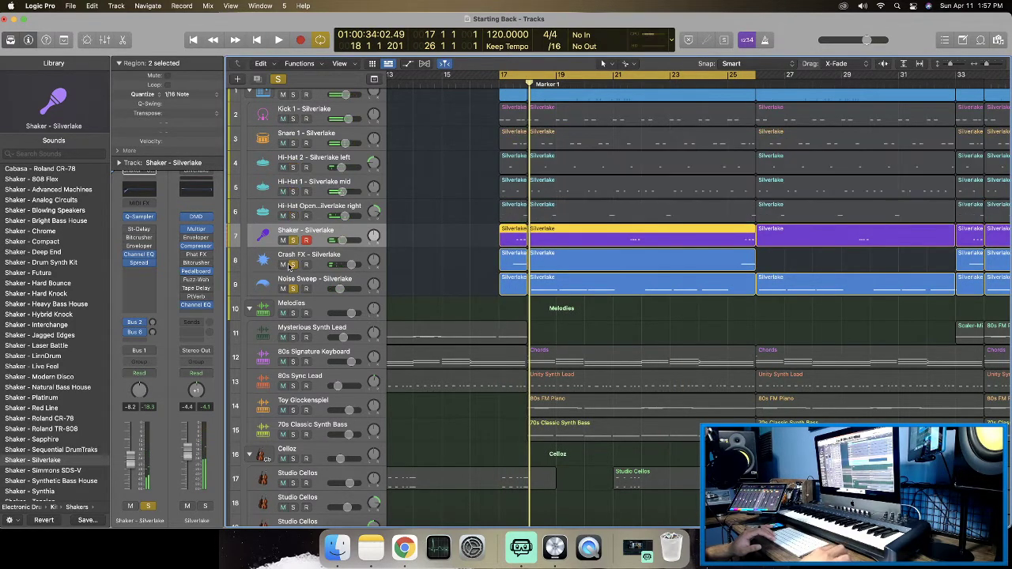
pyautogui.moveTo(290, 265); pyautogui.dragTo(293, 289)
pyautogui.press('space')
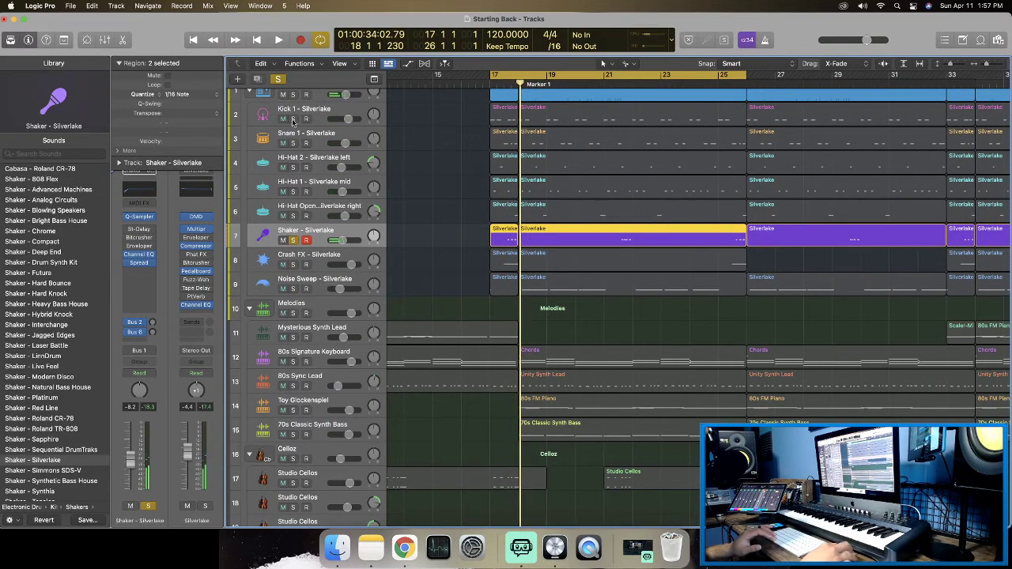
# Solo Kick 1 through the open hi-hat and Crash FX again, and audition them with the Shaker, without the Noise Sweep.
pyautogui.moveTo(292, 119); pyautogui.dragTo(291, 216)
pyautogui.press('space')
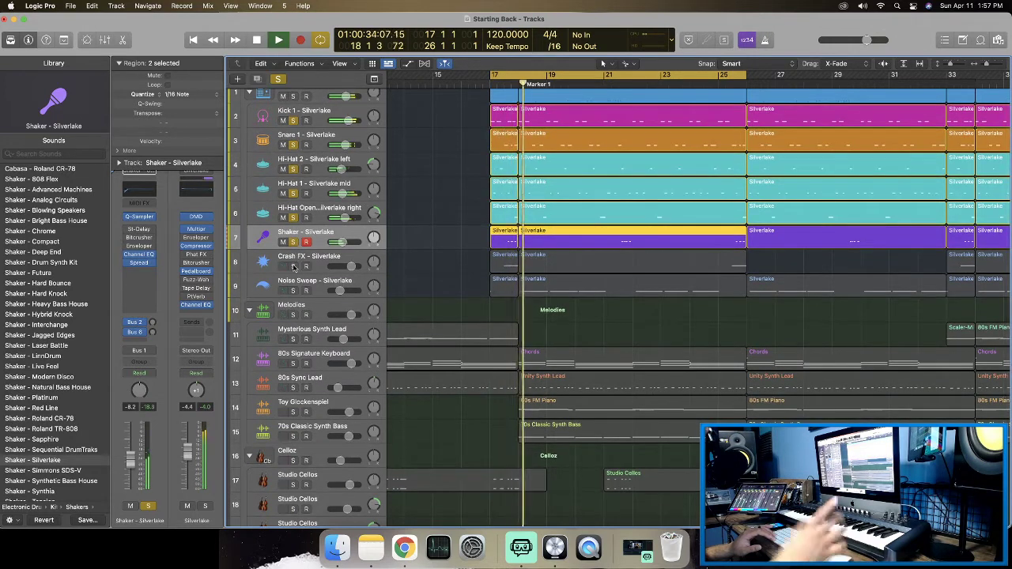
pyautogui.click(293, 267)
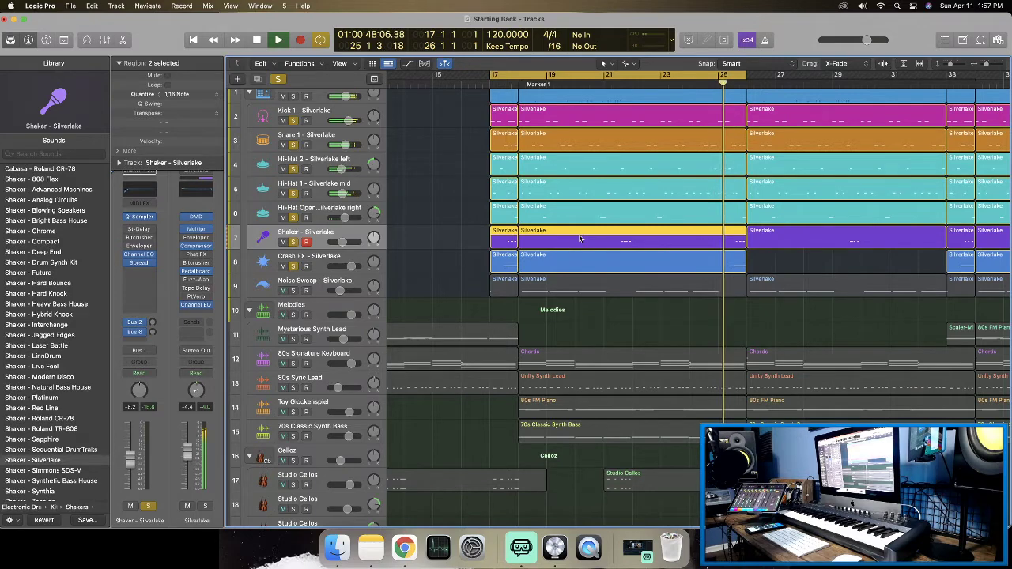
pyautogui.scroll(-1, 445, 253)
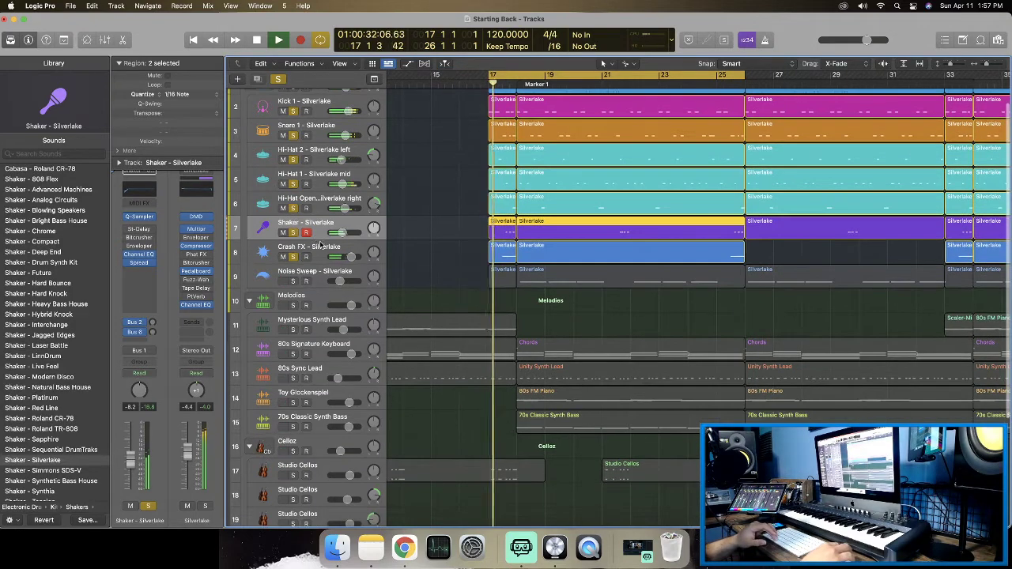
pyautogui.scroll(1, 321, 242)
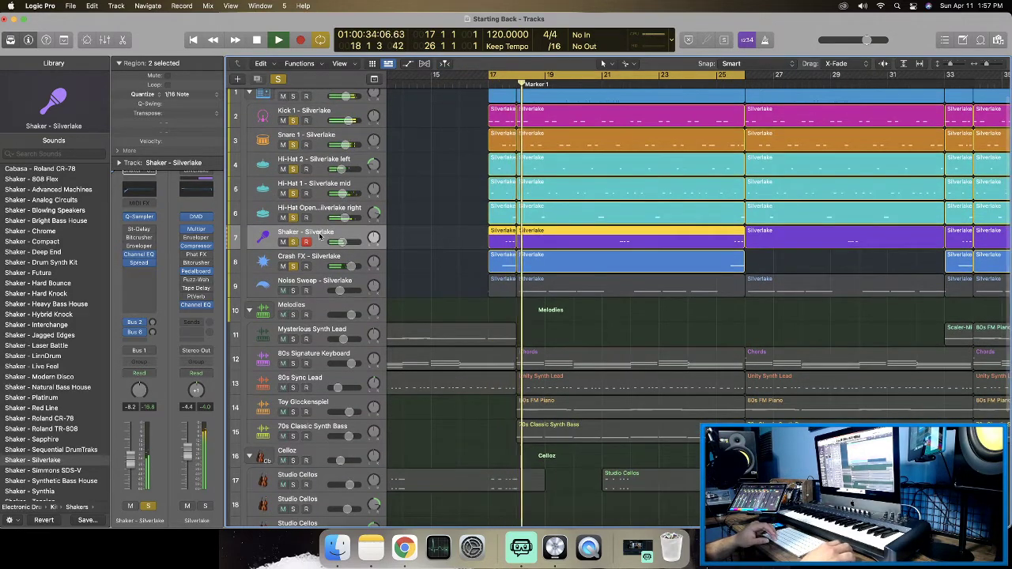
pyautogui.hscroll(1, 320, 236)
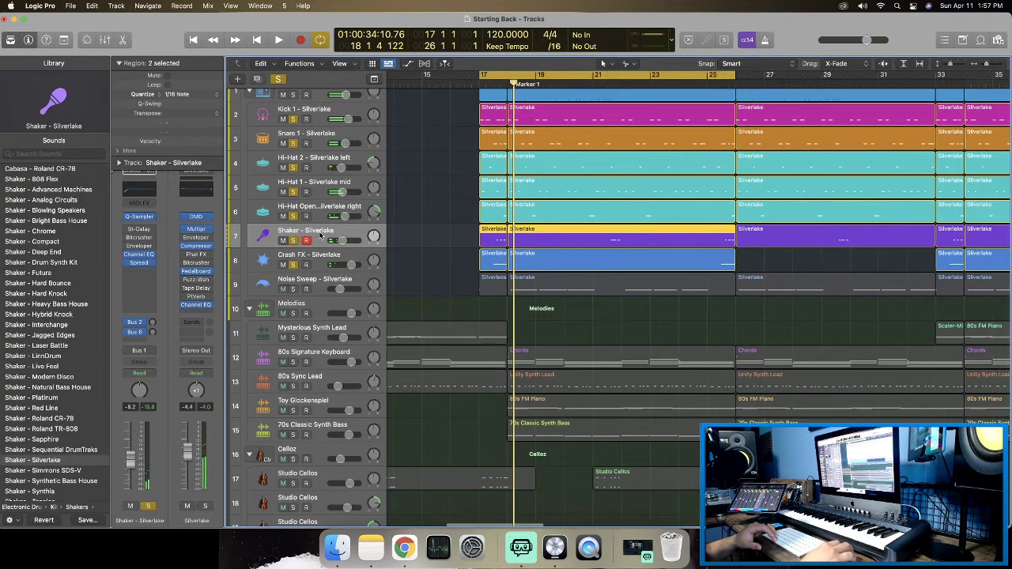
pyautogui.press('space')
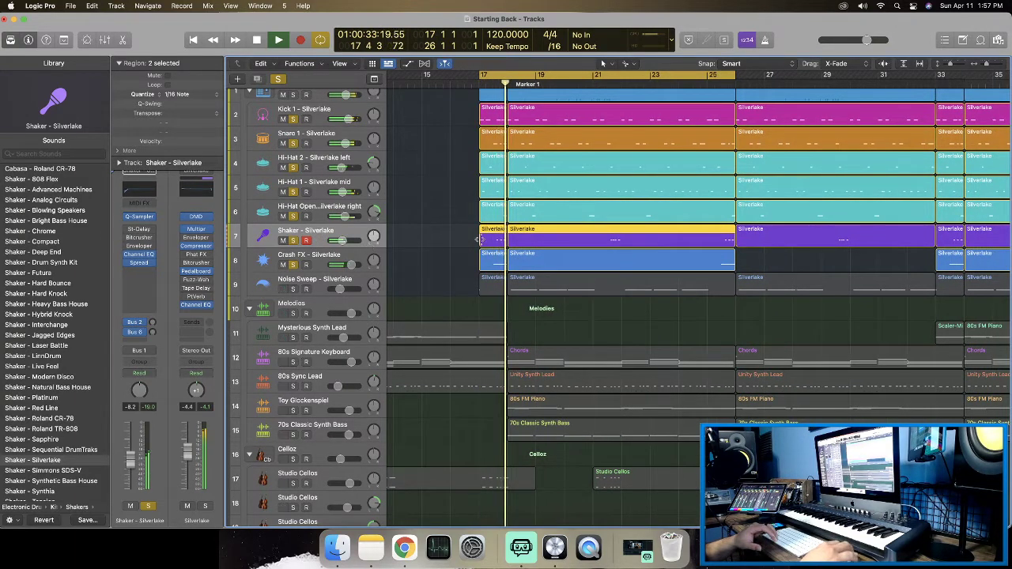
# Audition the looped section with the soloed drums and set the Shaker's level to -7.2 dB.
pyautogui.click(691, 83)
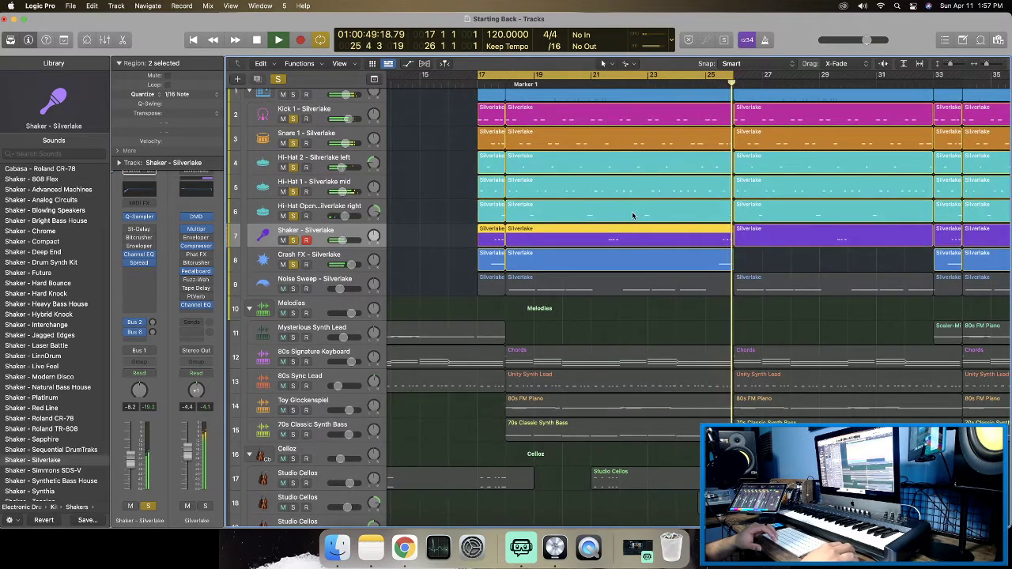
pyautogui.scroll(-1, 369, 294)
pyautogui.click(589, 86)
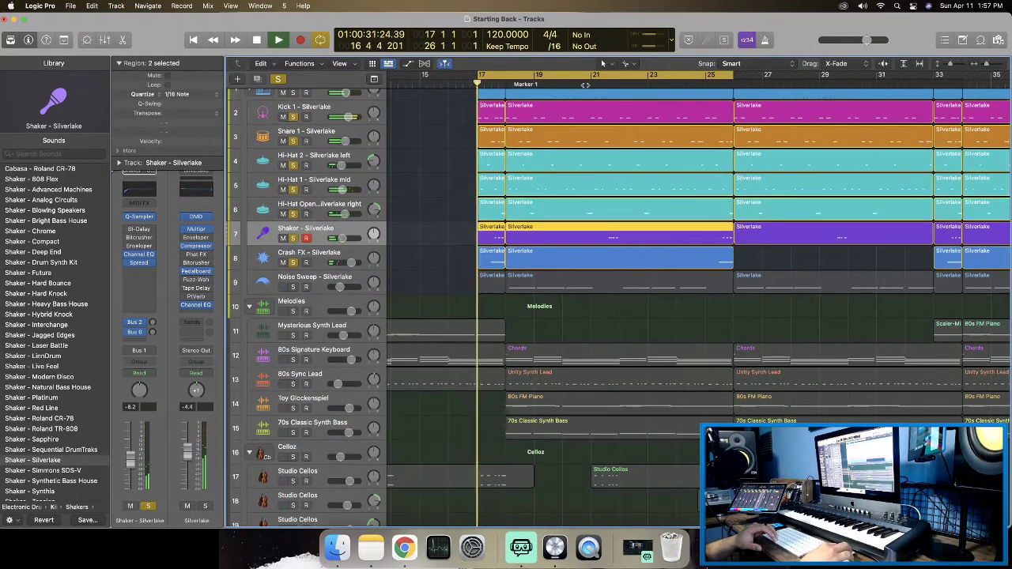
pyautogui.hscroll(1, 498, 179)
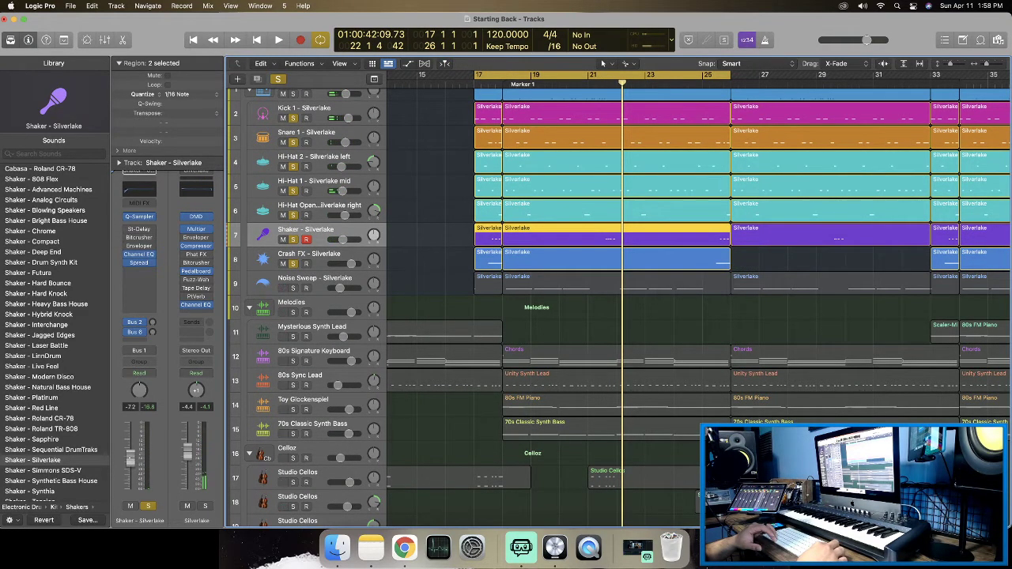
# Listen to the Crash FX track in the drum mix and add the Noise Sweep to the soloed tracks.
pyautogui.click(308, 255)
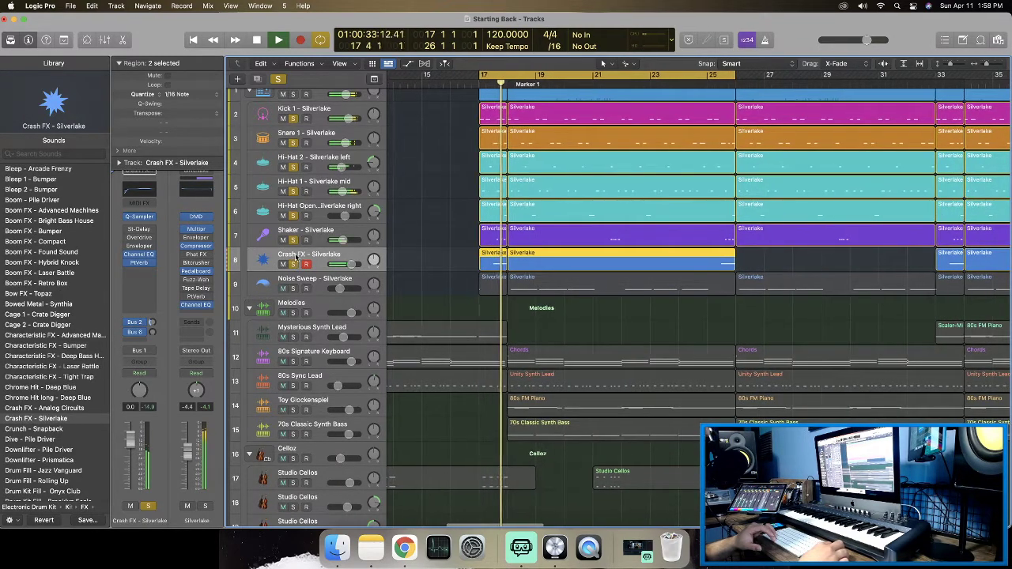
pyautogui.click(294, 265)
pyautogui.click(294, 289)
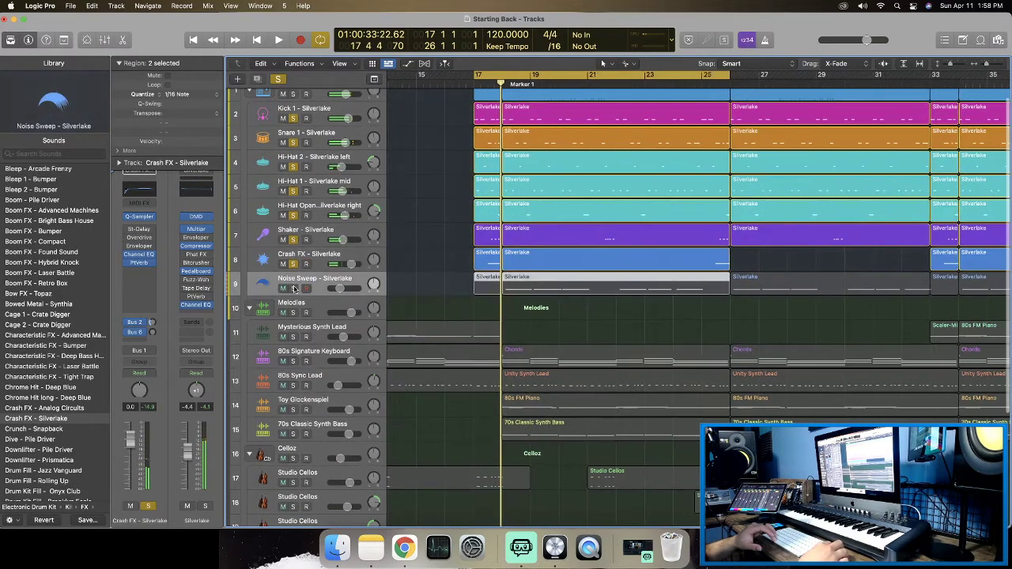
pyautogui.click(294, 289)
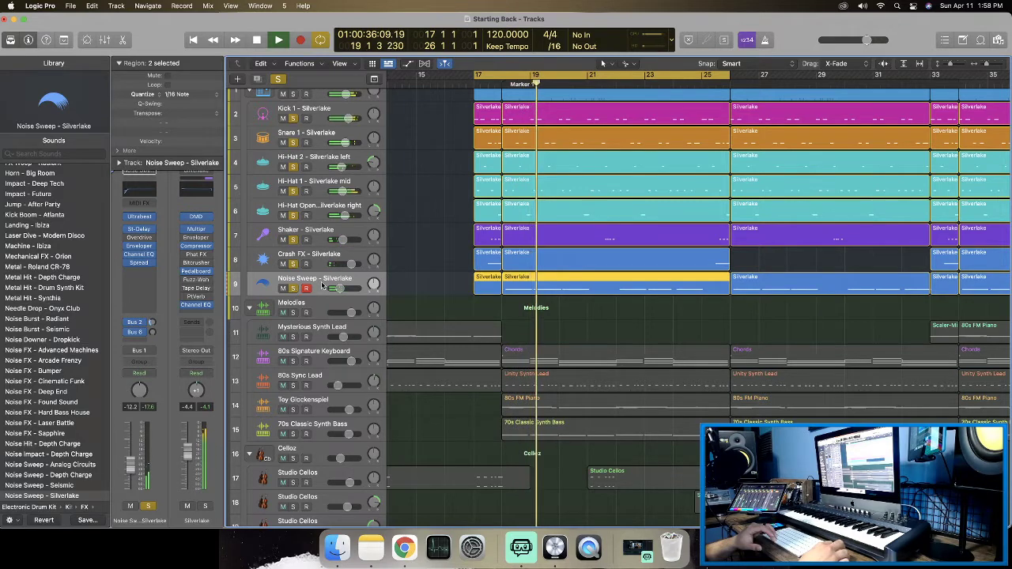
# Audition the Noise Sweep alone, re-solo Kick 1 through Crash FX, and set the Noise Sweep's level to -8.4 dB against them.
pyautogui.moveTo(294, 119); pyautogui.dragTo(293, 263)
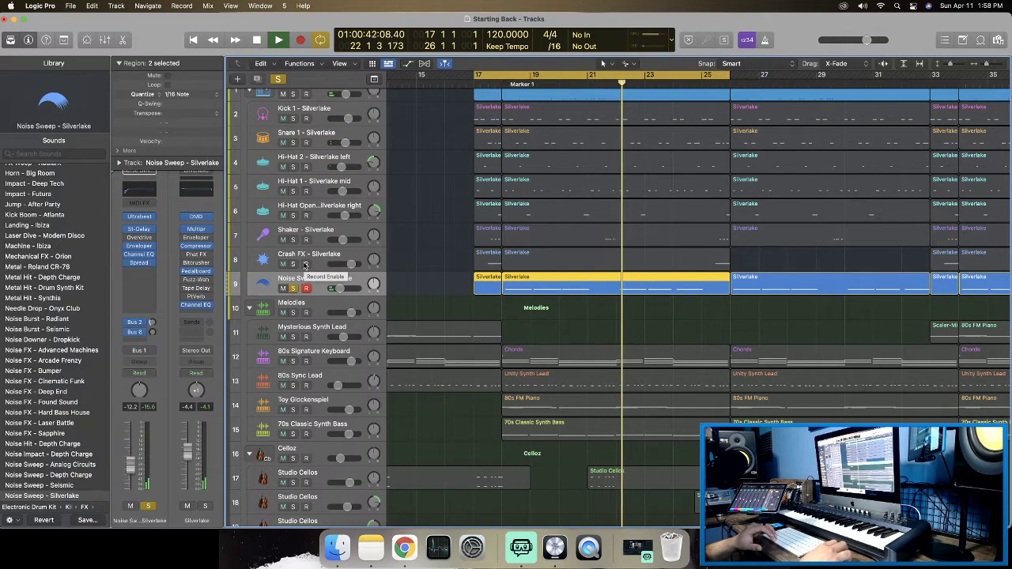
pyautogui.moveTo(292, 119); pyautogui.dragTo(293, 282)
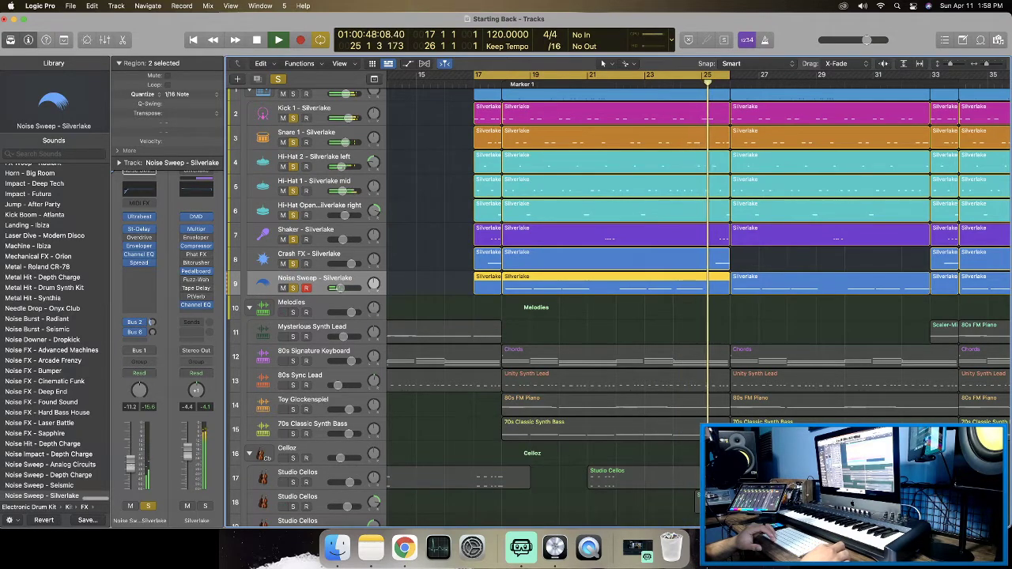
pyautogui.moveTo(132, 471); pyautogui.dragTo(131, 469)
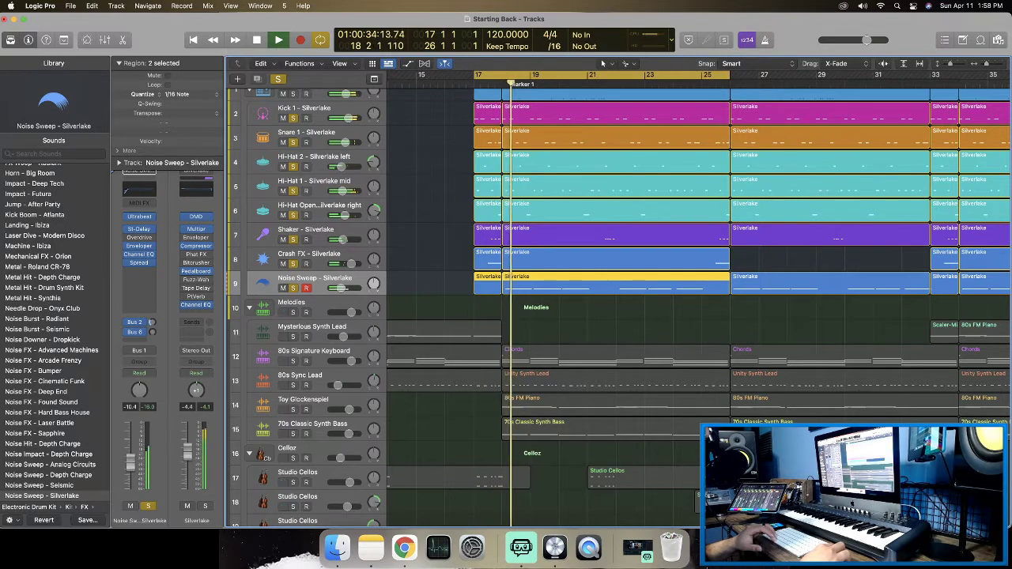
pyautogui.moveTo(130, 469); pyautogui.dragTo(131, 463)
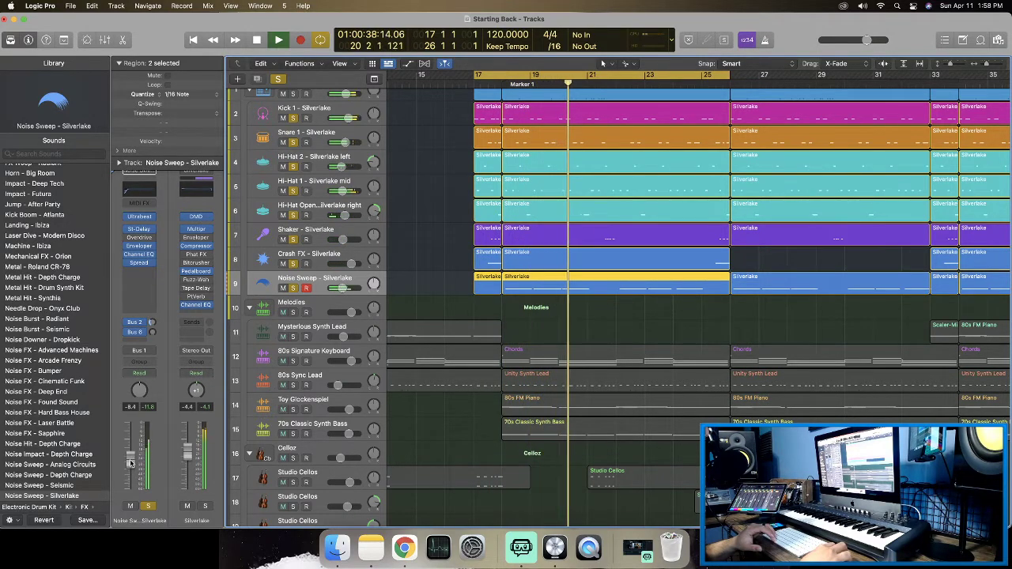
# Raise the Noise Sweep track's volume to about -7.6 dB and play back the soloed drums.
pyautogui.moveTo(131, 463); pyautogui.dragTo(131, 459)
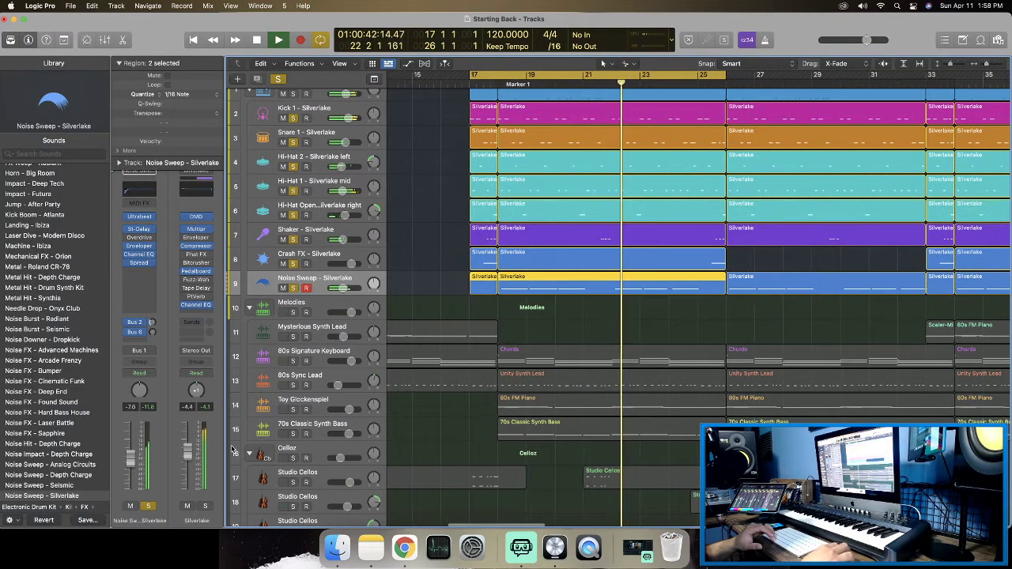
pyautogui.press('space')
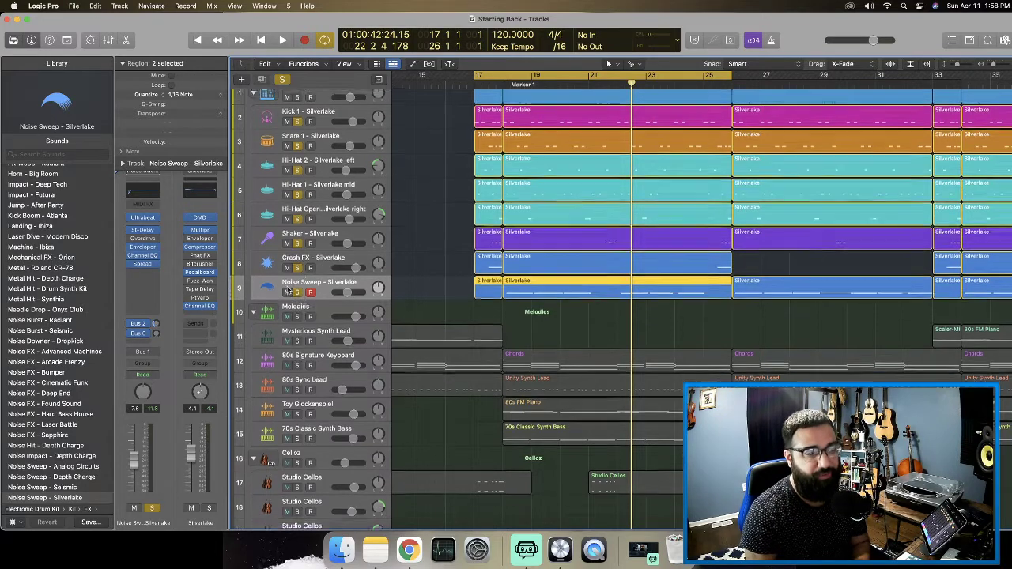
pyautogui.scroll(1, 316, 273)
pyautogui.press('space')
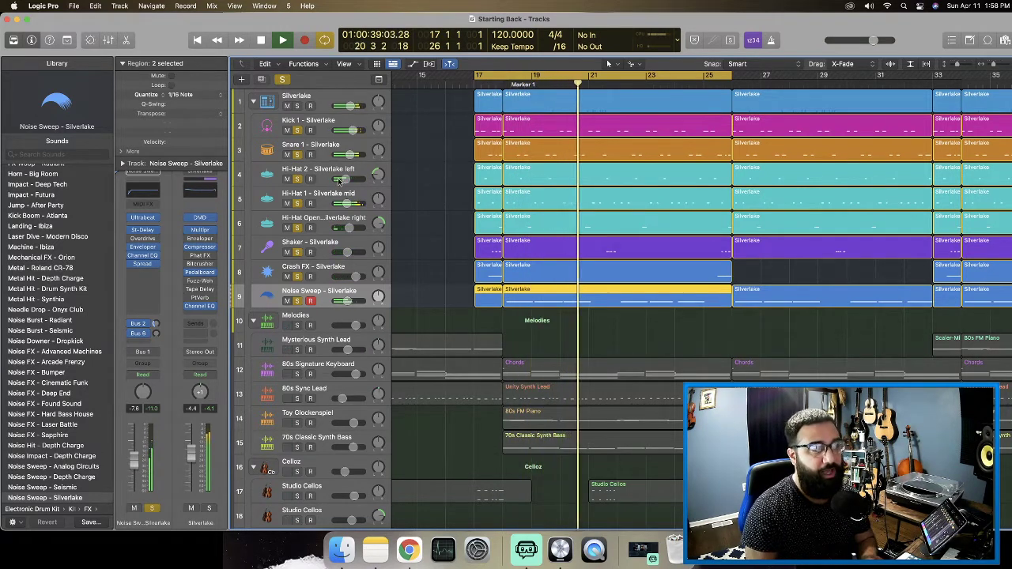
pyautogui.press('space')
# Select the Silverlake drum stack and collapse it to hide its subtracks.
pyautogui.click(317, 100)
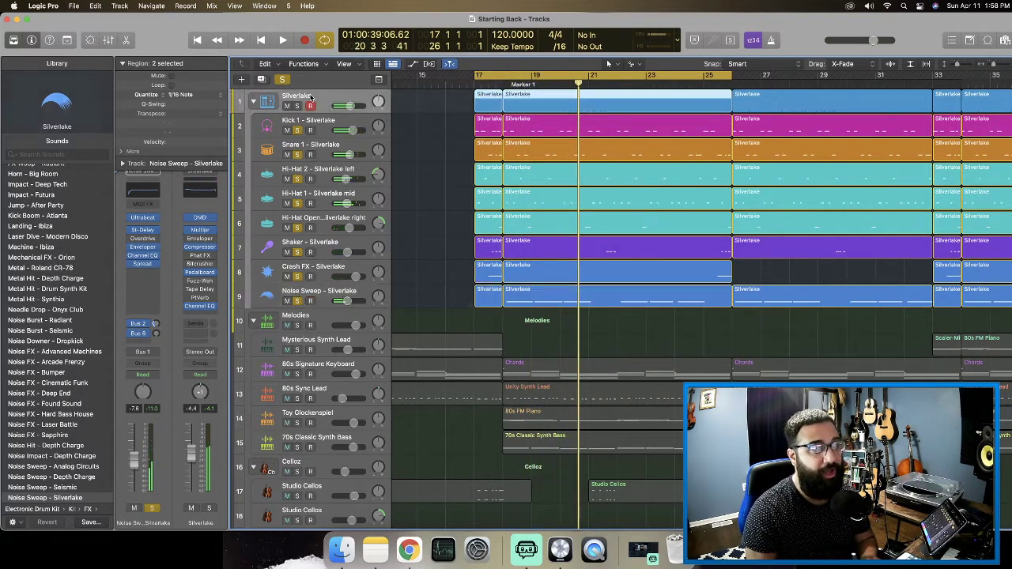
pyautogui.click(254, 103)
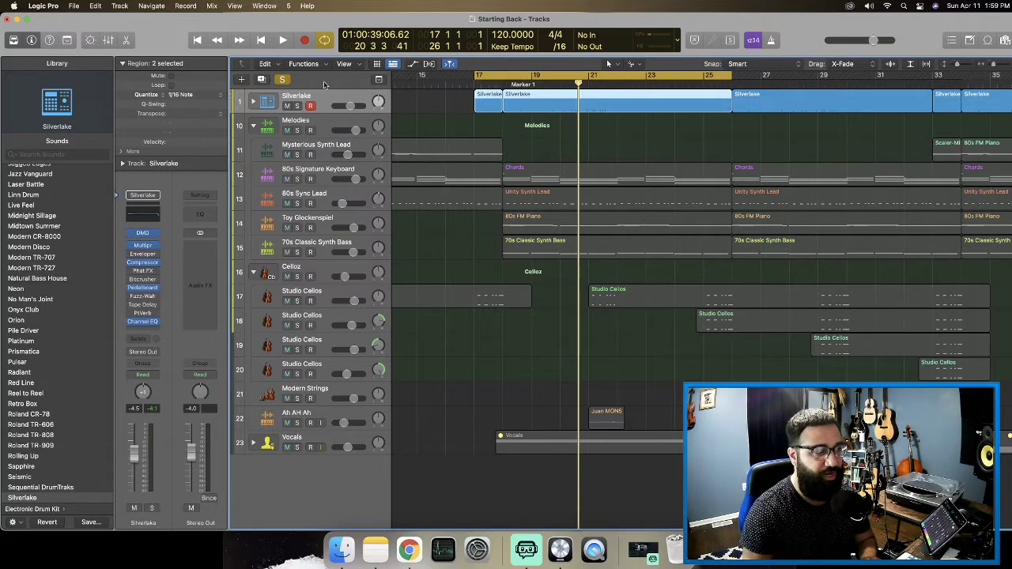
pyautogui.click(253, 102)
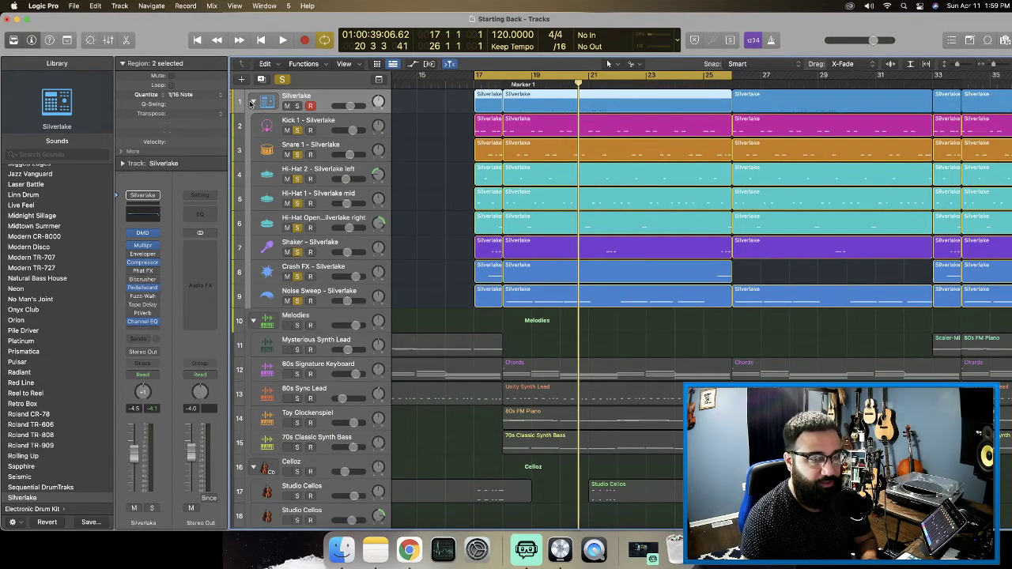
pyautogui.click(253, 102)
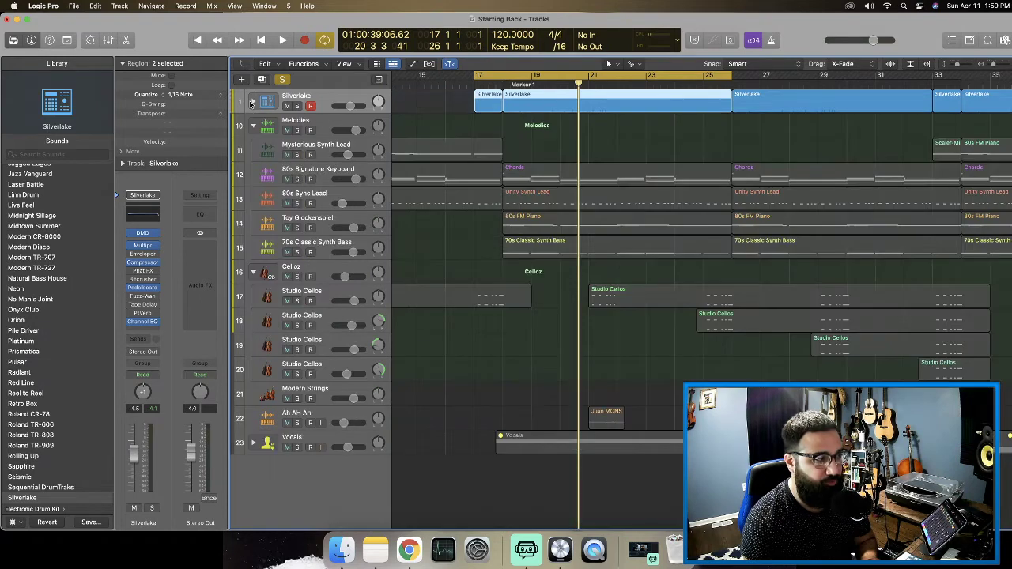
# Mute the Silverlake drum stack and move it directly below the Modern Strings track.
pyautogui.click(287, 106)
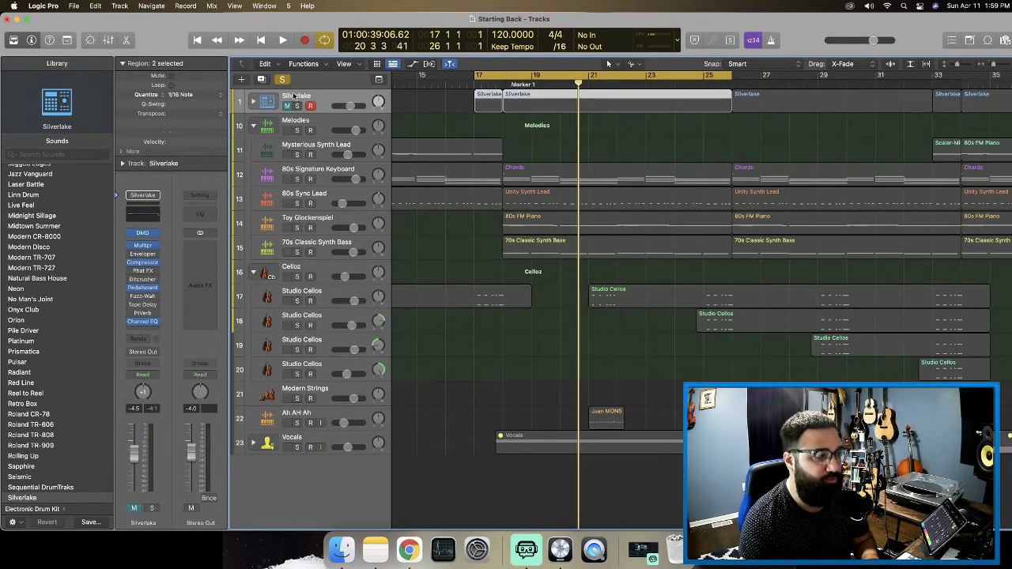
pyautogui.moveTo(294, 95); pyautogui.dragTo(301, 412)
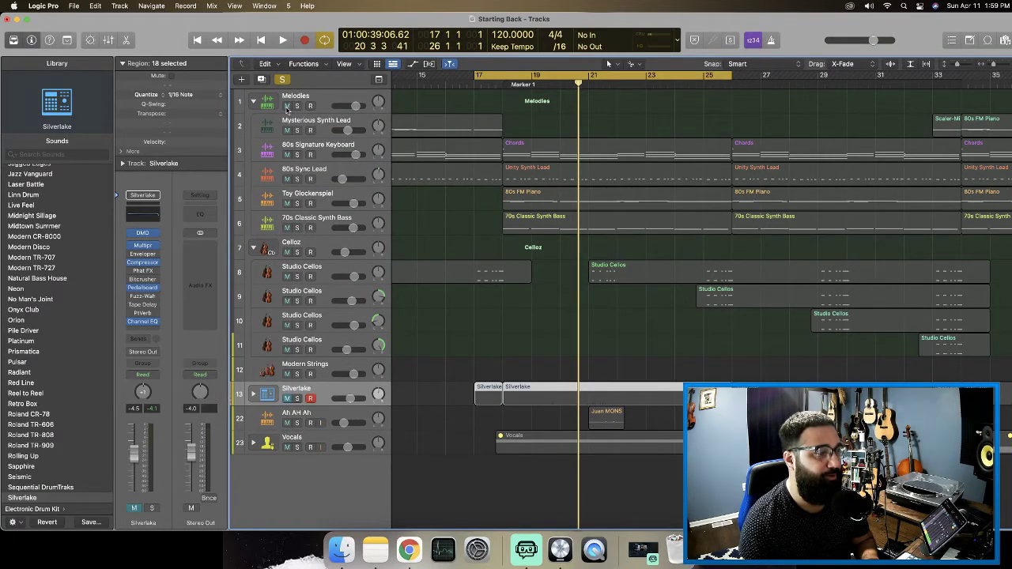
# Clear the solo on all tracks and collapse the Celloz stack.
pyautogui.click(283, 80)
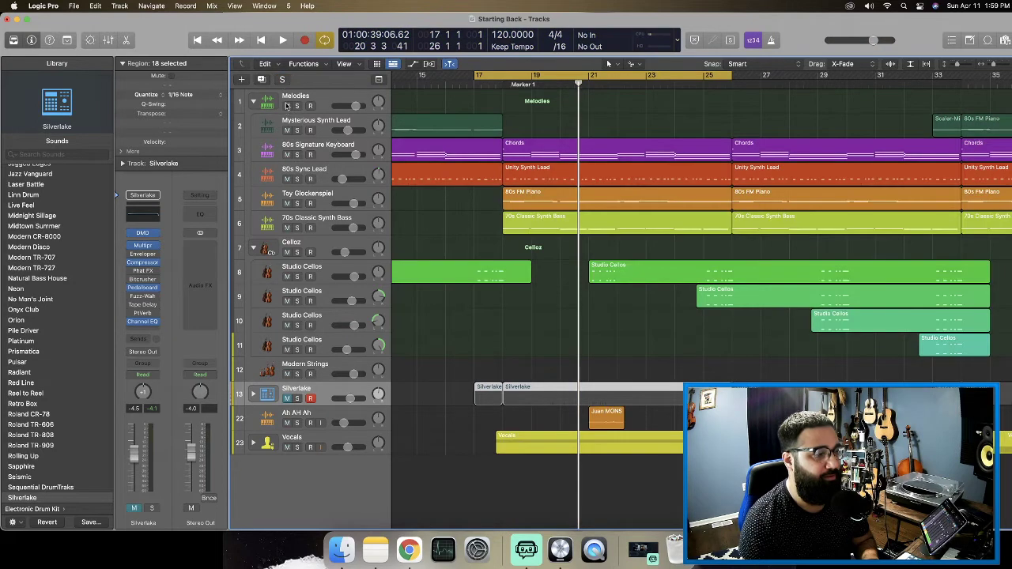
pyautogui.click(254, 248)
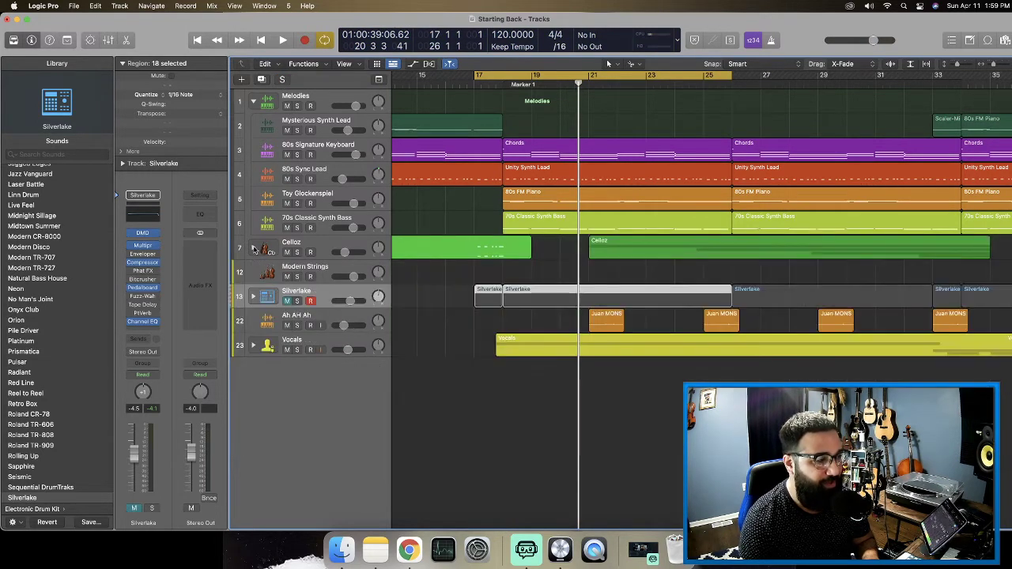
# Select the Modern Strings track, and mute the Ah AH Ah track and the Vocals stack.
pyautogui.hscroll(-3, 298, 266)
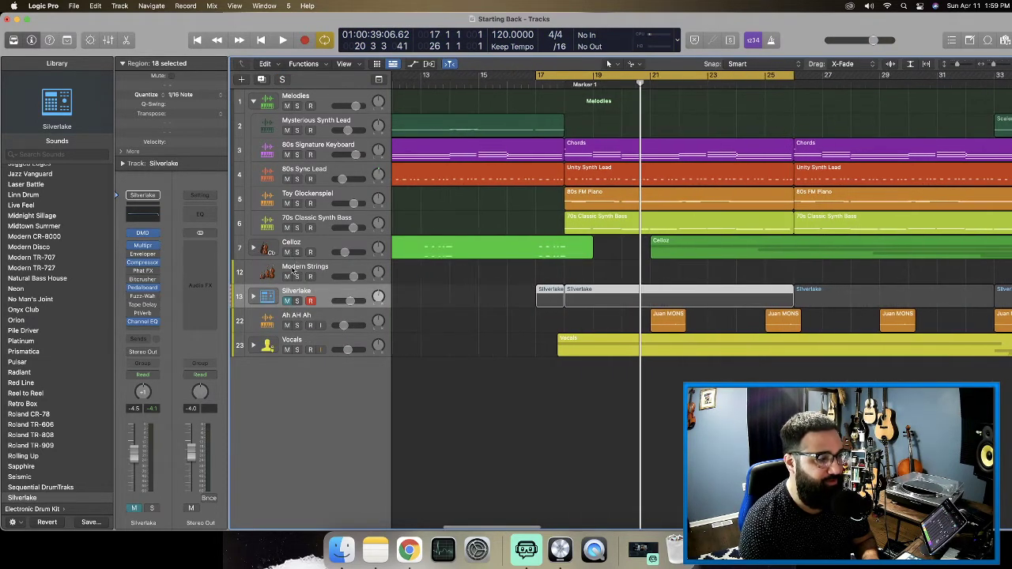
pyautogui.click(336, 280)
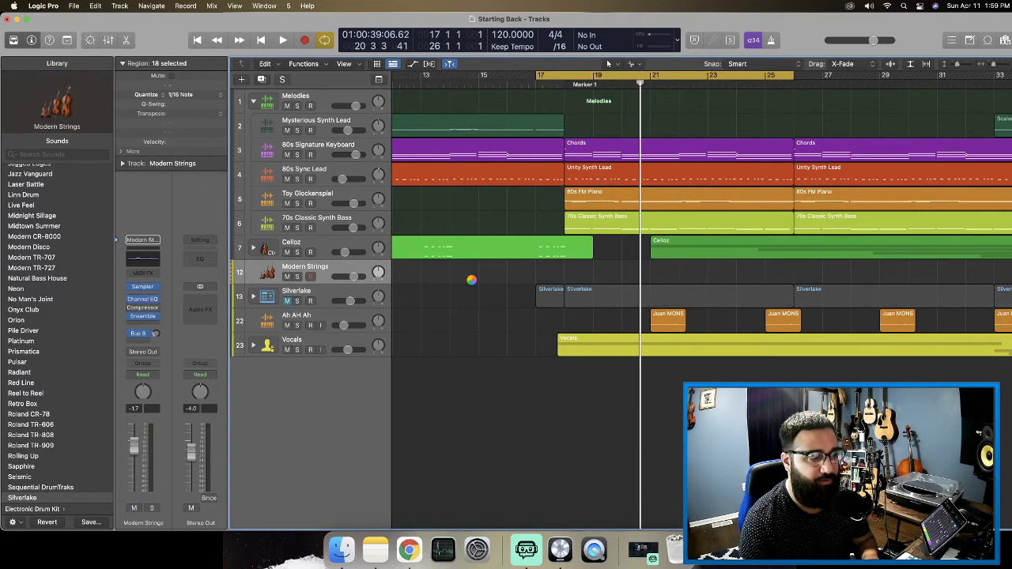
pyautogui.hscroll(15, 461, 291)
pyautogui.hscroll(-2, 461, 291)
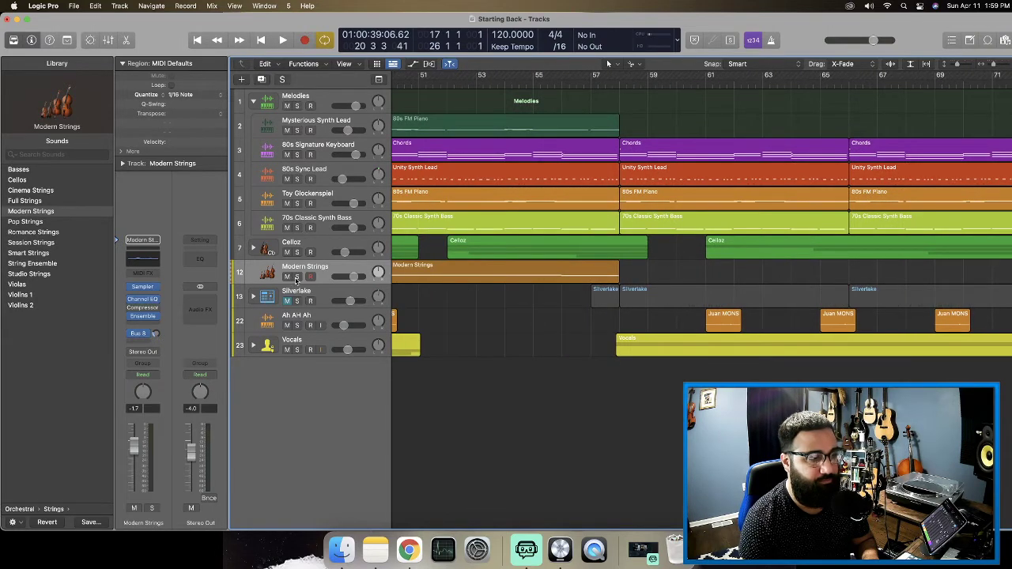
pyautogui.hscroll(3, 296, 280)
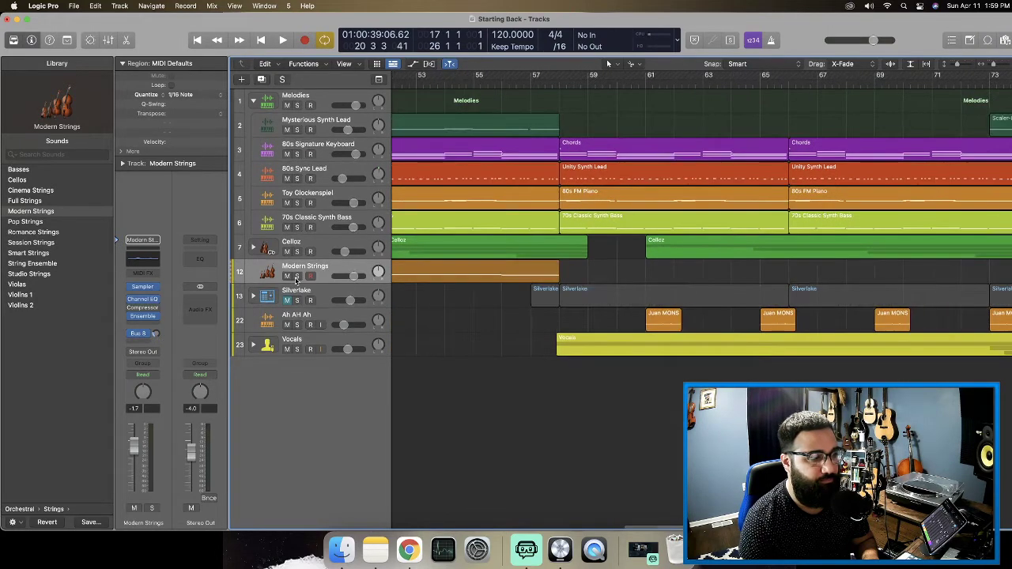
pyautogui.click(287, 325)
pyautogui.click(287, 351)
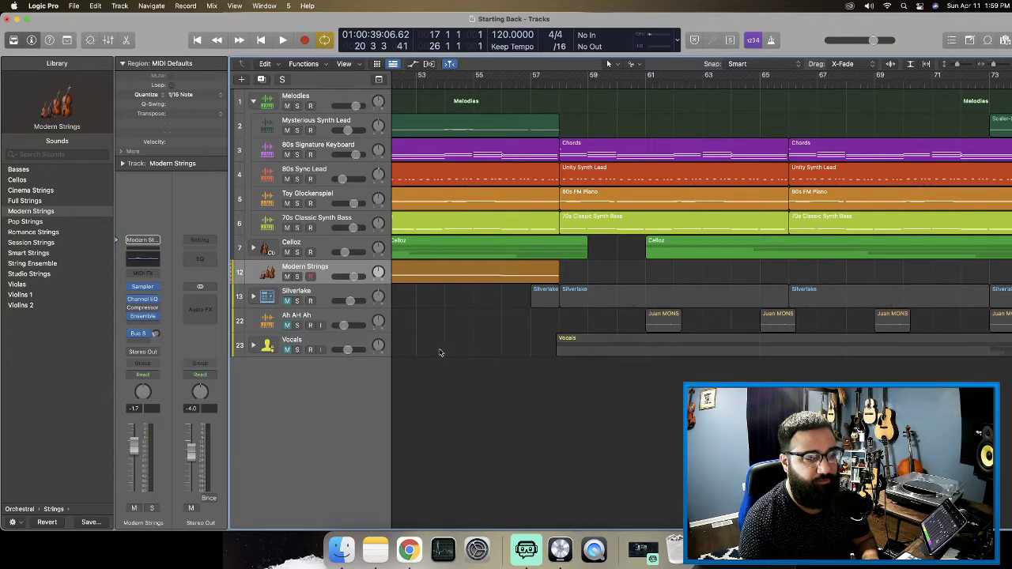
# Move the Ah AH Ah track directly below 70s Classic Synth Bass and unmute it.
pyautogui.hscroll(-10, 440, 350)
pyautogui.hscroll(-6, 441, 350)
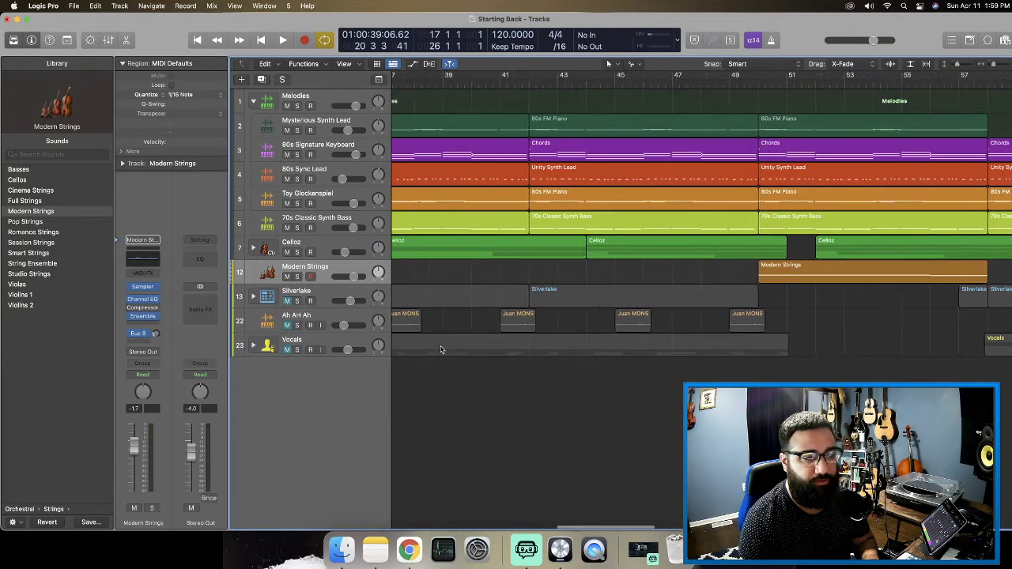
pyautogui.hscroll(-12, 440, 350)
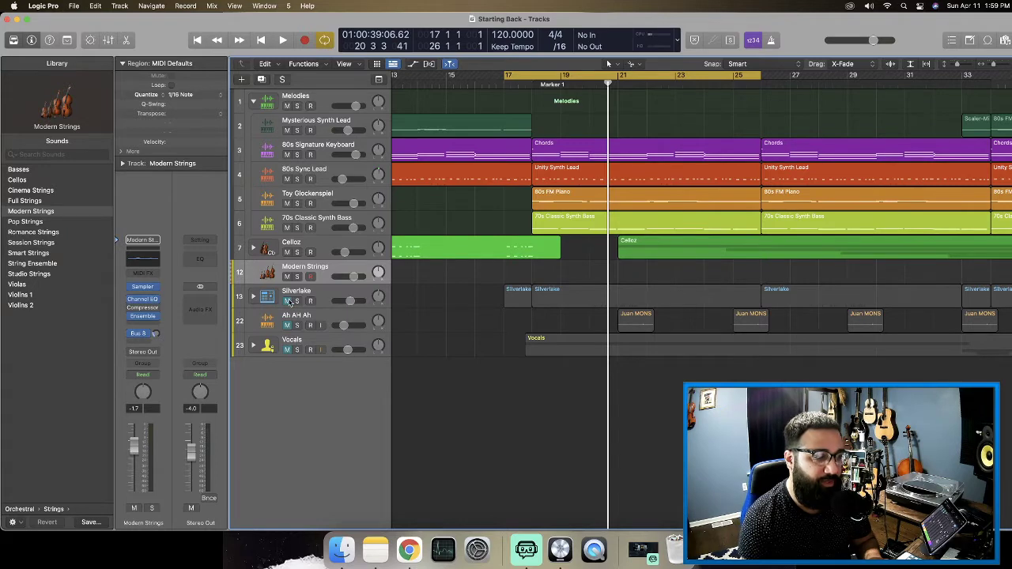
pyautogui.hscroll(-1, 289, 304)
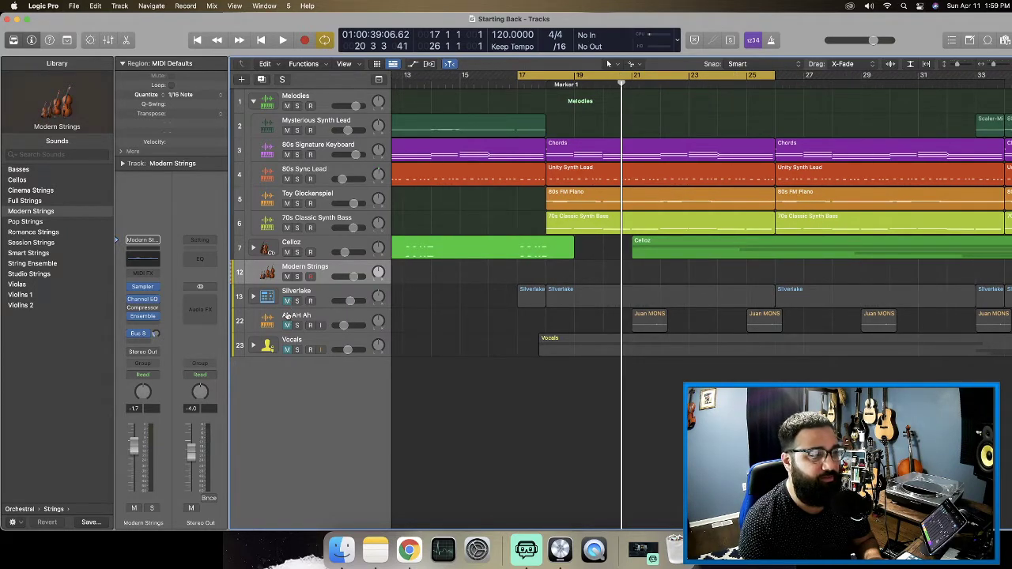
pyautogui.moveTo(287, 315); pyautogui.dragTo(290, 246)
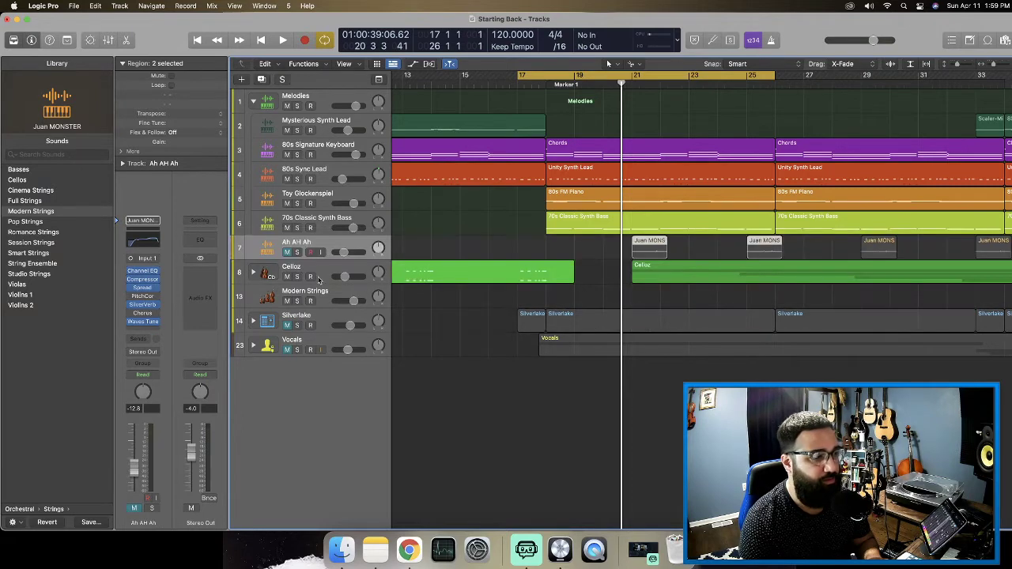
pyautogui.click(288, 252)
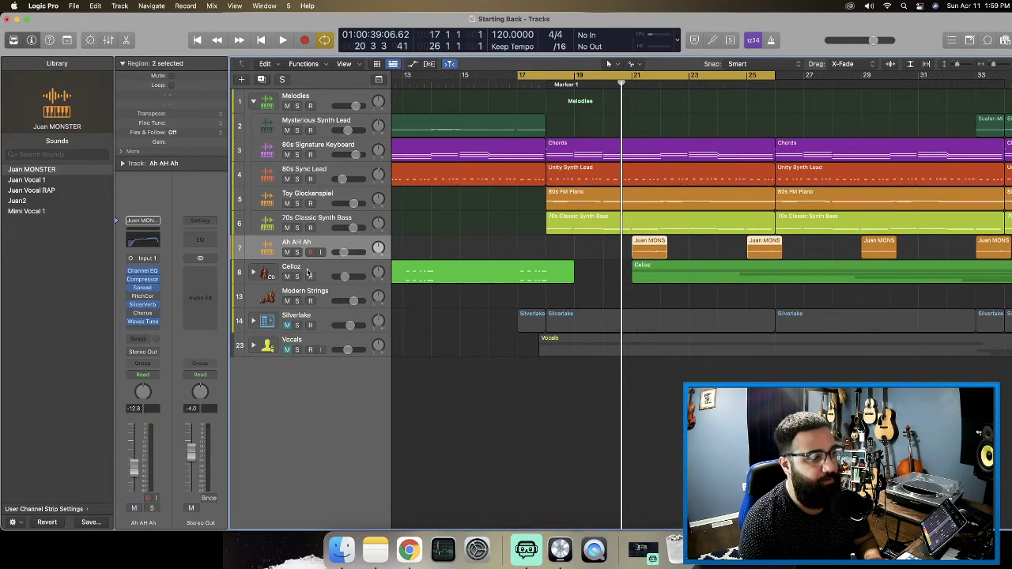
# Move the cycle range in the ruler so that it spans bars 33 to 42.
pyautogui.hscroll(-10, 309, 273)
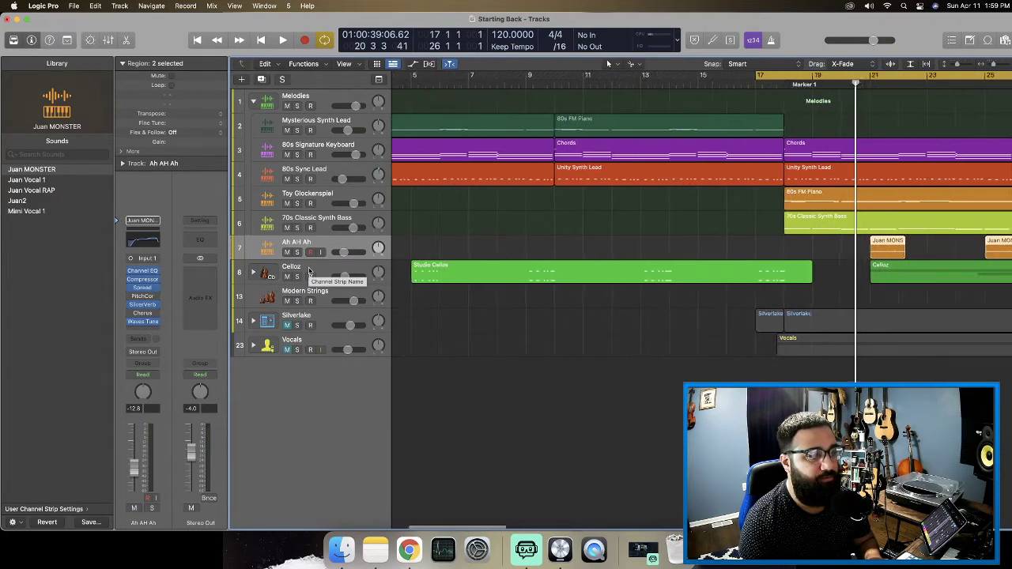
pyautogui.hscroll(15, 309, 273)
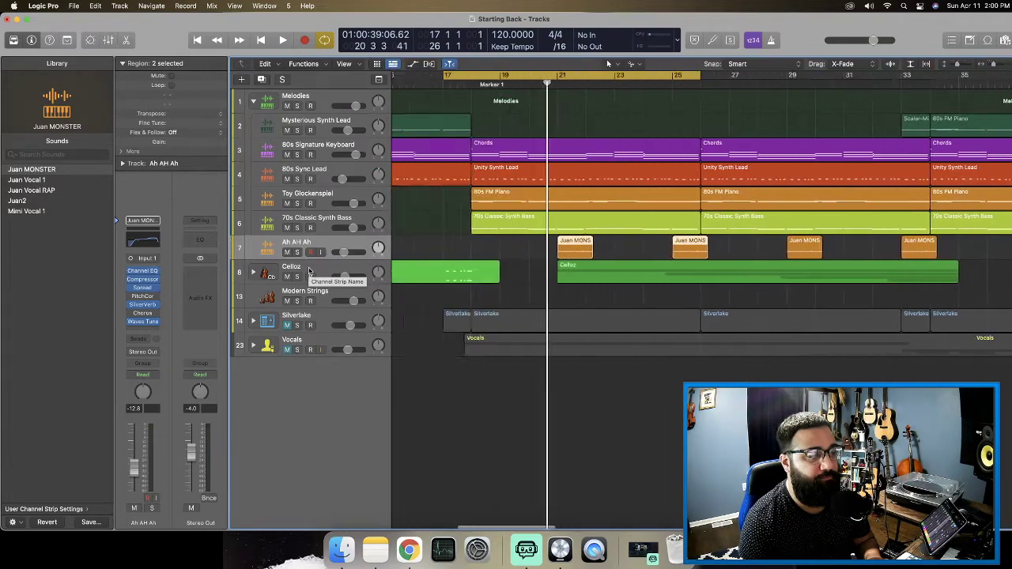
pyautogui.hscroll(-1, 308, 271)
pyautogui.press('super+Left')
pyautogui.press('super+Left')
pyautogui.press('super+Left')
pyautogui.press('super+Left')
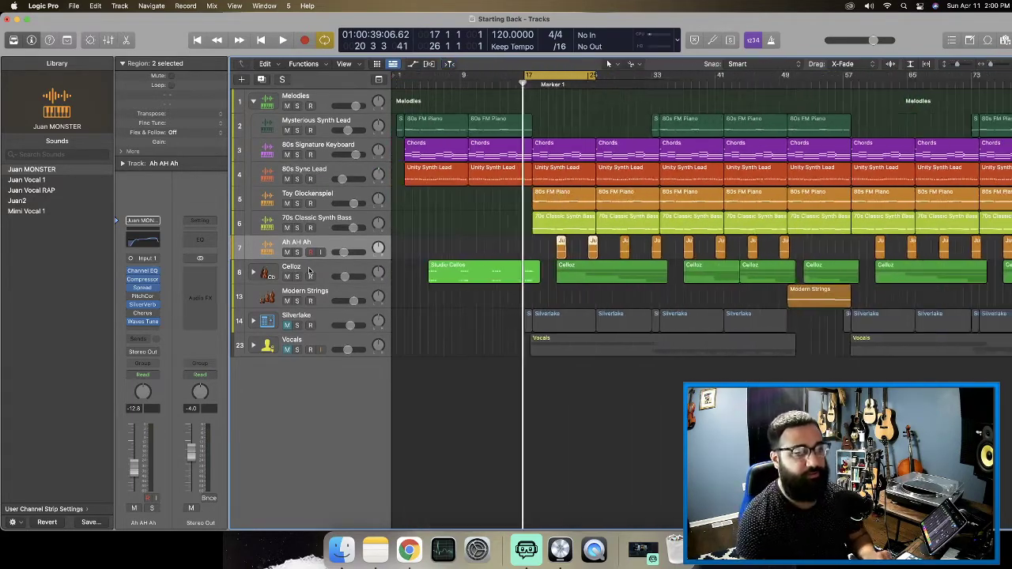
pyautogui.press('super+Left')
pyautogui.press('super+Left')
pyautogui.press('super+Left')
pyautogui.press('super+Right')
pyautogui.press('super+Right')
pyautogui.press('super+Right')
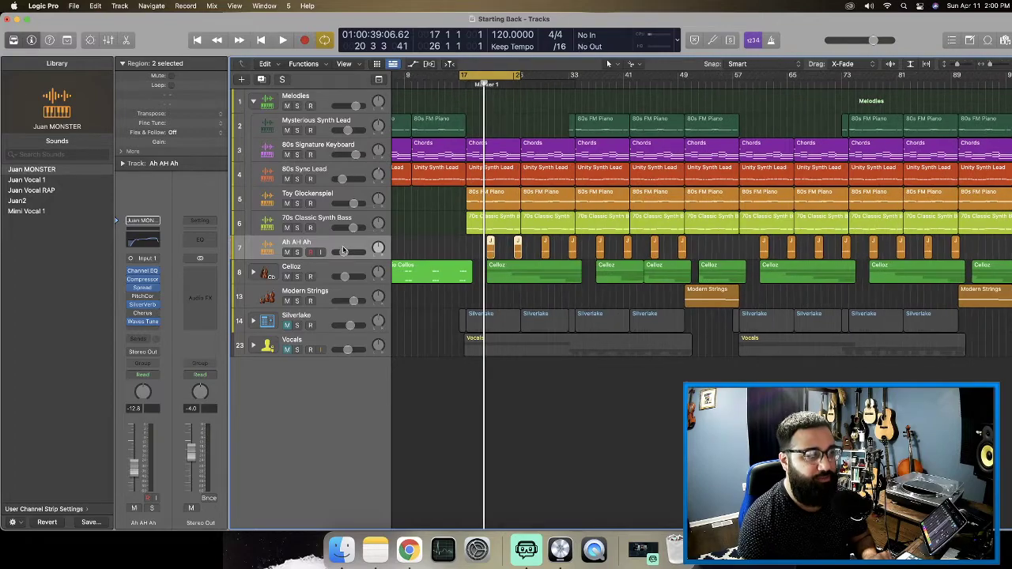
pyautogui.hotkey('ctrl', 'Up')
pyautogui.click(569, 168)
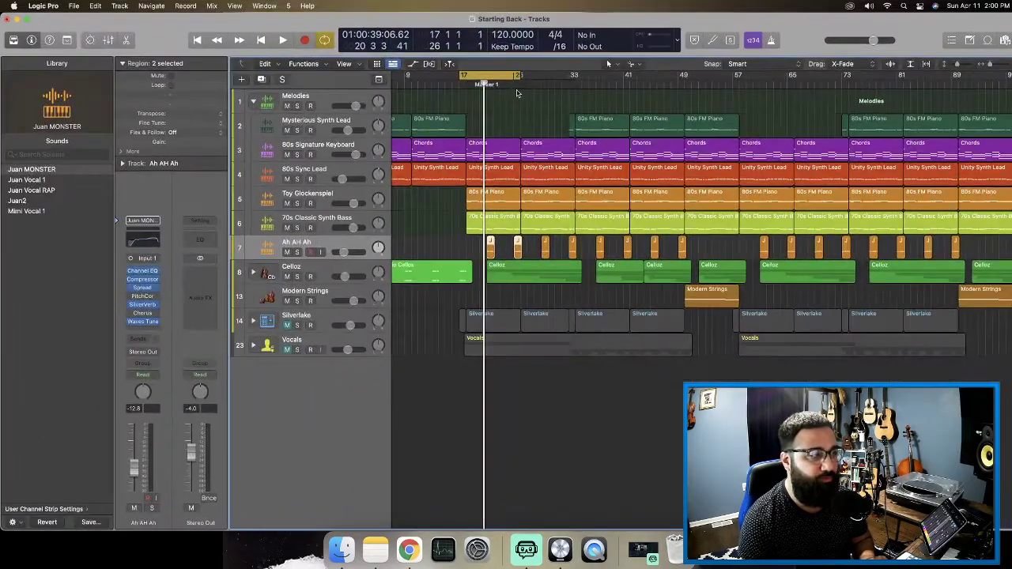
pyautogui.moveTo(488, 75); pyautogui.dragTo(611, 78)
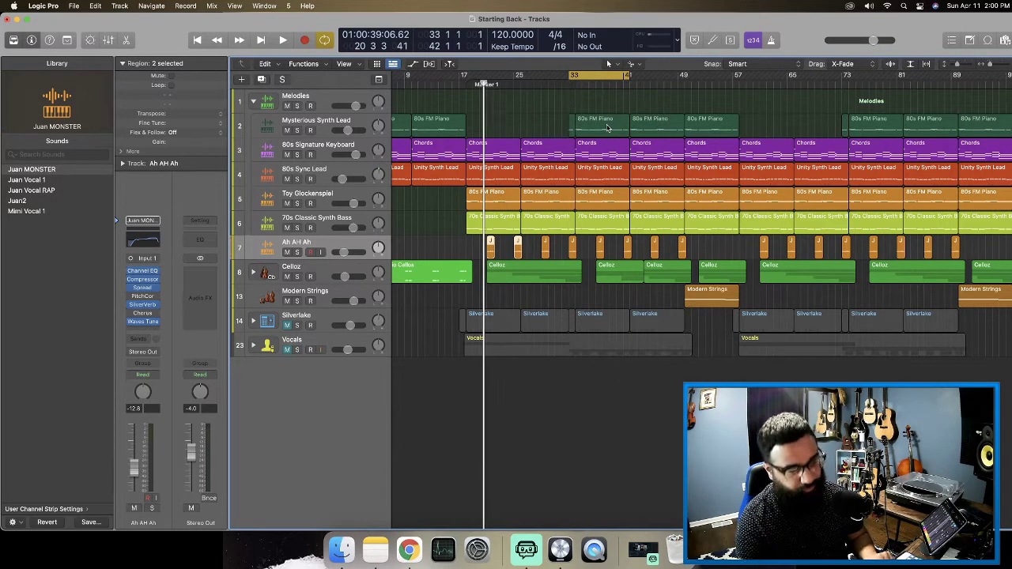
# Play back the melodic tracks from bar 33 within the cycle range.
pyautogui.press('super+Right')
pyautogui.press('space')
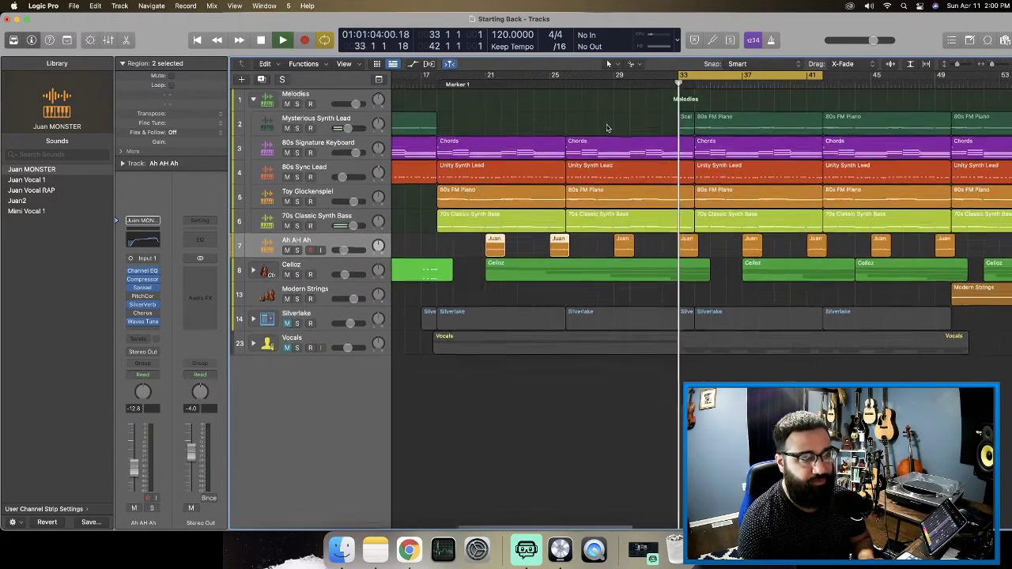
pyautogui.hscroll(6, 607, 128)
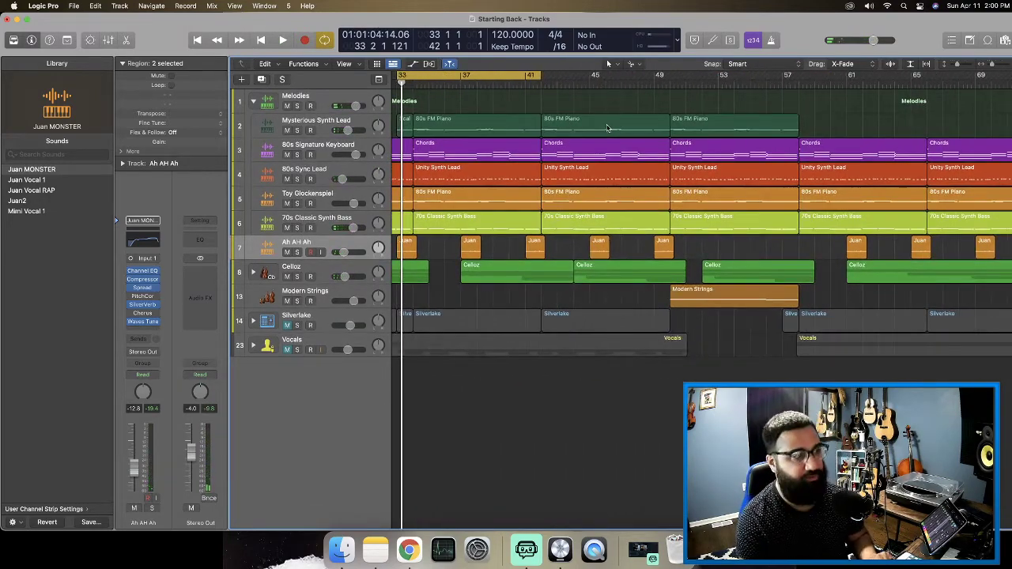
pyautogui.press('super+Down')
pyautogui.press('super+Right')
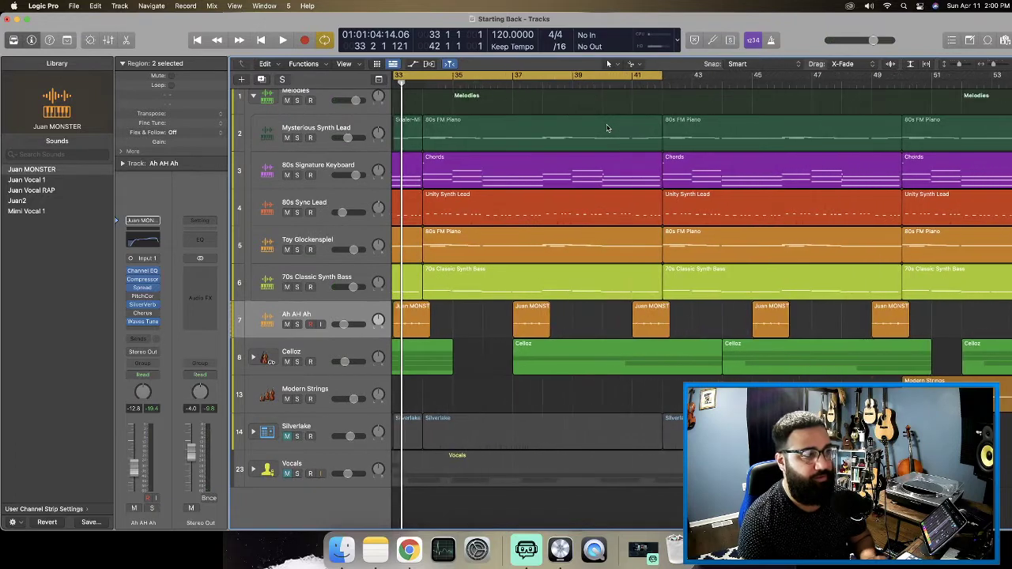
pyautogui.hscroll(-2, 607, 128)
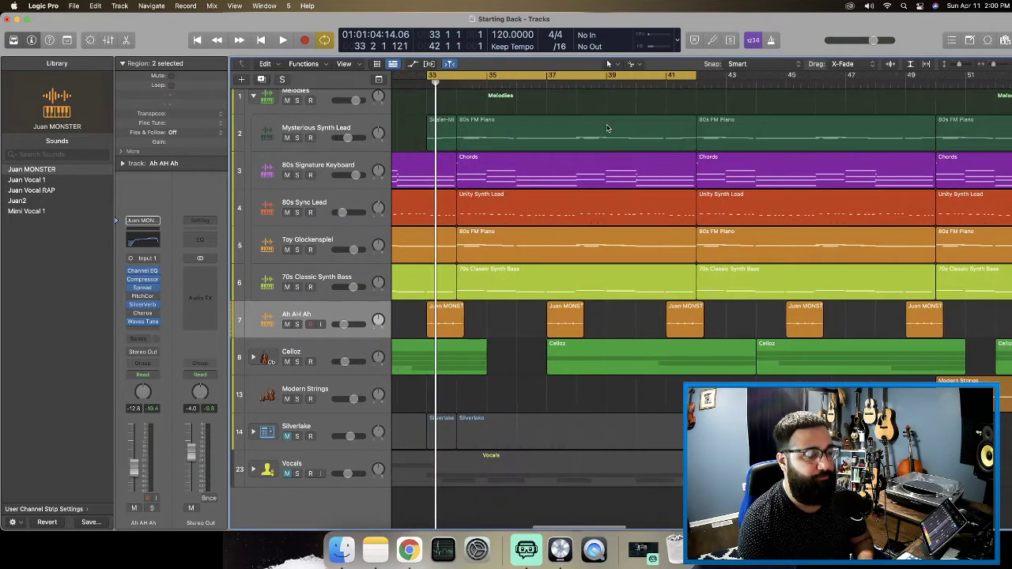
pyautogui.press('space')
pyautogui.hscroll(1, 412, 149)
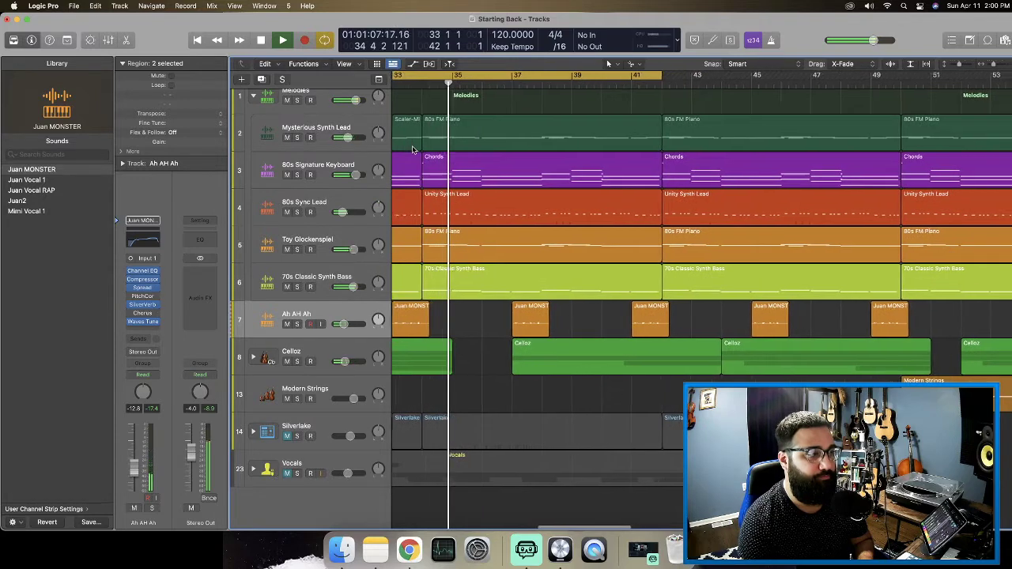
# Mute every track from 80s Signature Keyboard through Celloz and stop playback.
pyautogui.moveTo(287, 173); pyautogui.dragTo(289, 359)
pyautogui.hscroll(-5, 442, 260)
pyautogui.press('space')
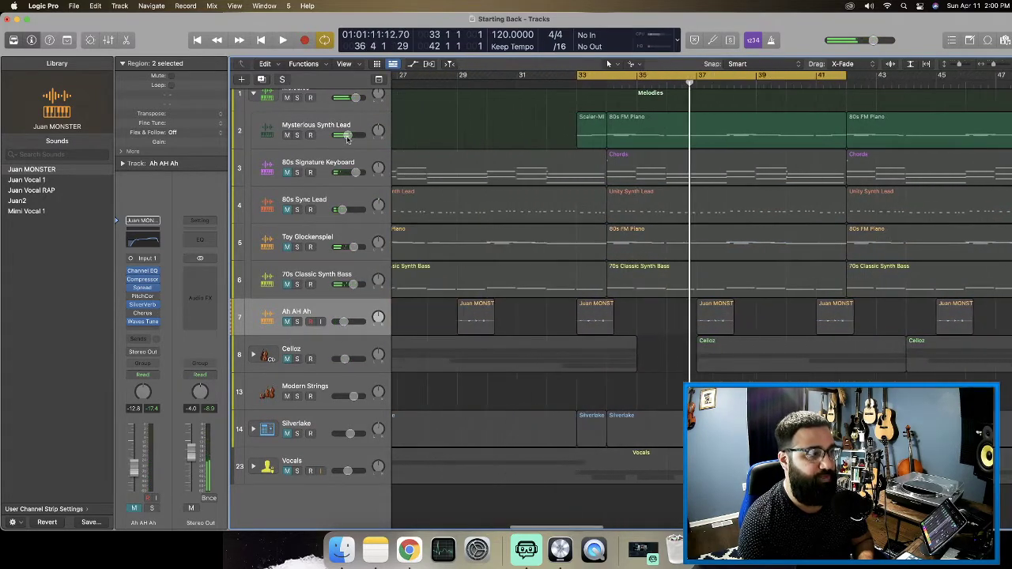
# Select the Mysterious Synth Lead track and listen to its part in the cycle range.
pyautogui.click(323, 124)
pyautogui.press('space')
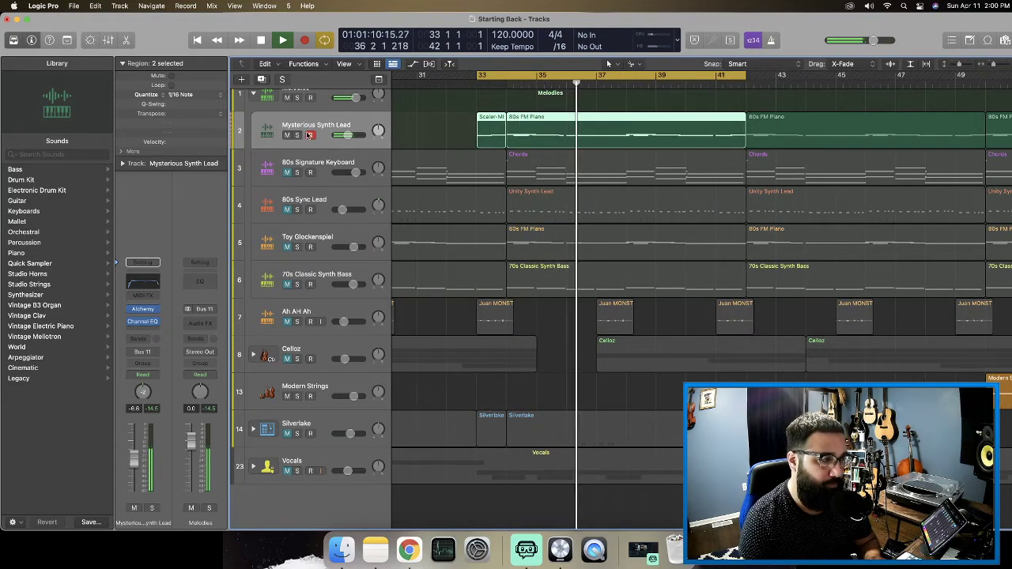
pyautogui.press('space')
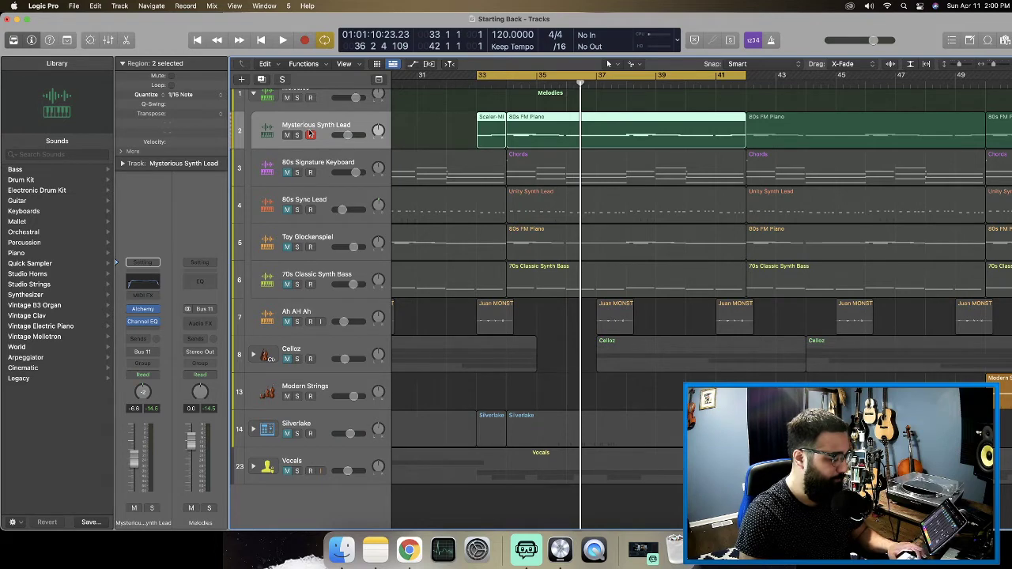
# Play the cycle range and unmute 80s Signature Keyboard, 80s Sync Lead and Toy Glockenspiel one by one, leaving 70s Classic Synth Bass muted.
pyautogui.press('space')
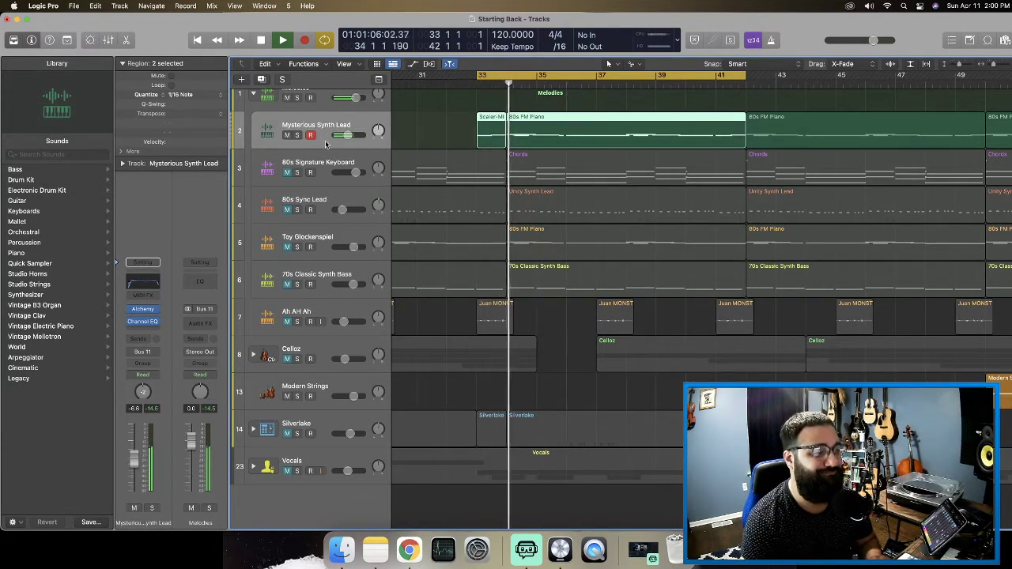
pyautogui.click(287, 172)
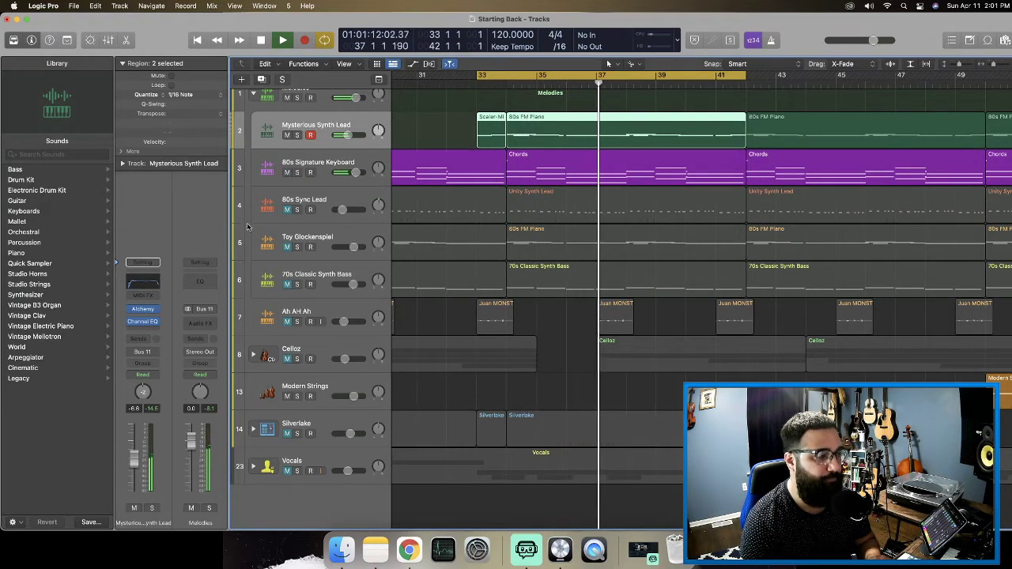
pyautogui.click(287, 209)
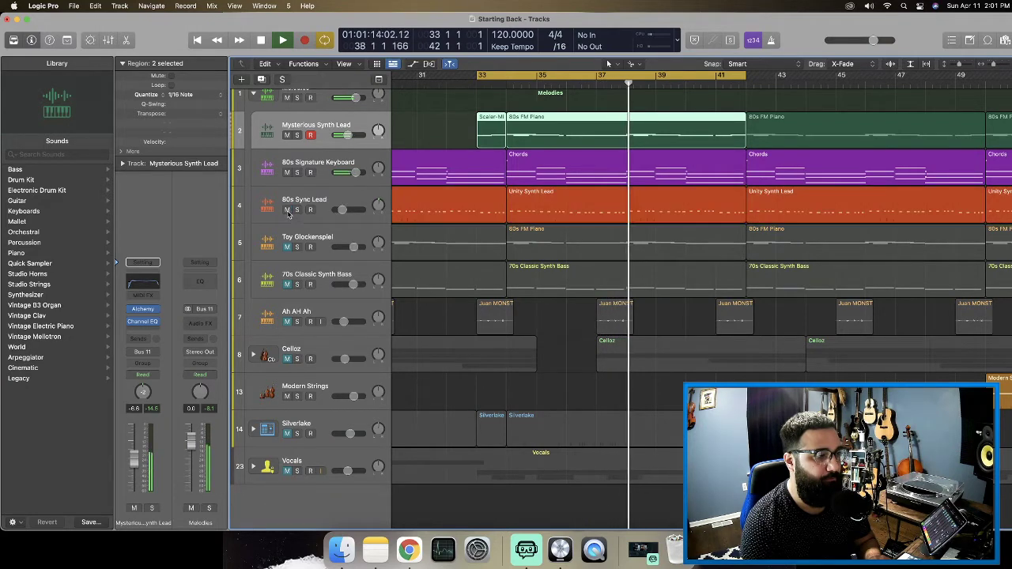
pyautogui.click(288, 247)
pyautogui.click(287, 283)
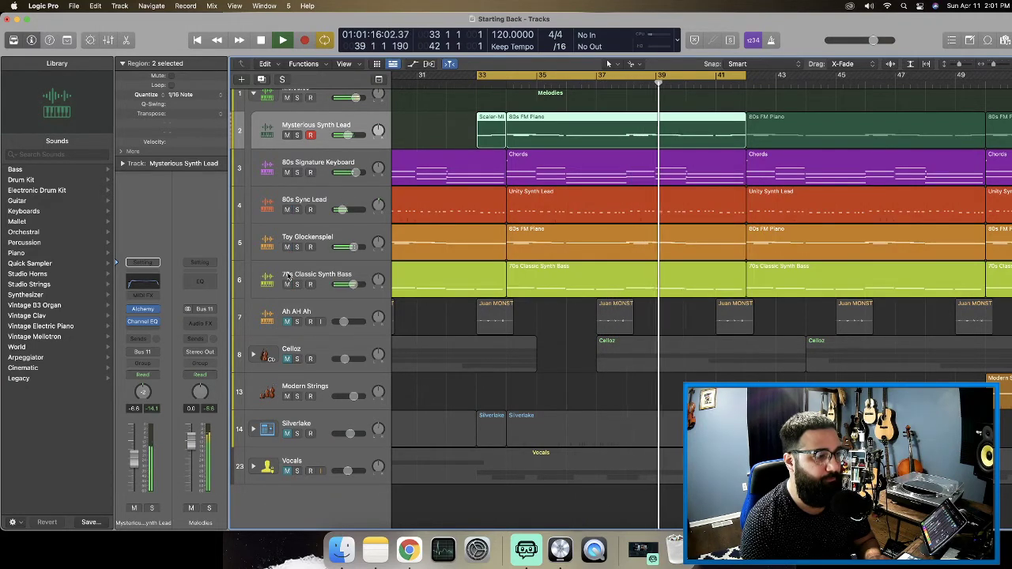
pyautogui.click(287, 284)
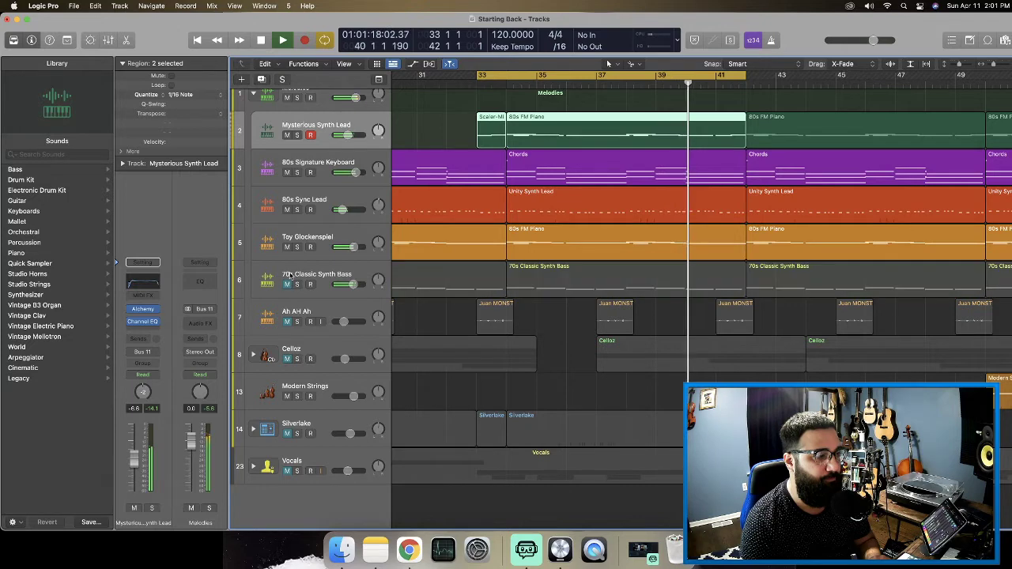
# Move the 70s Classic Synth Bass track below Ah AH Ah and shorten the cycle range to start at bar 34.
pyautogui.moveTo(301, 277); pyautogui.dragTo(301, 318)
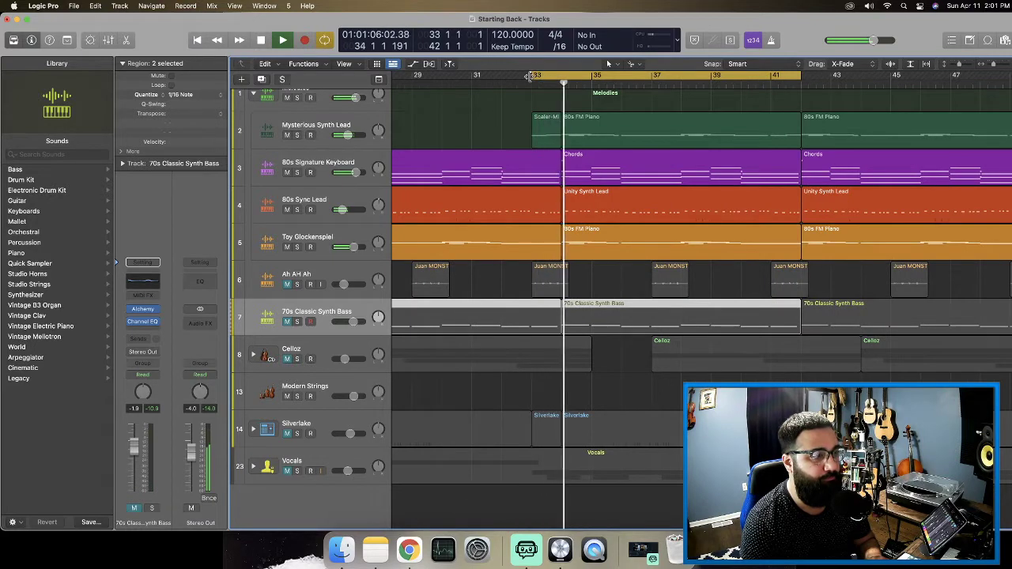
pyautogui.moveTo(529, 76); pyautogui.dragTo(558, 78)
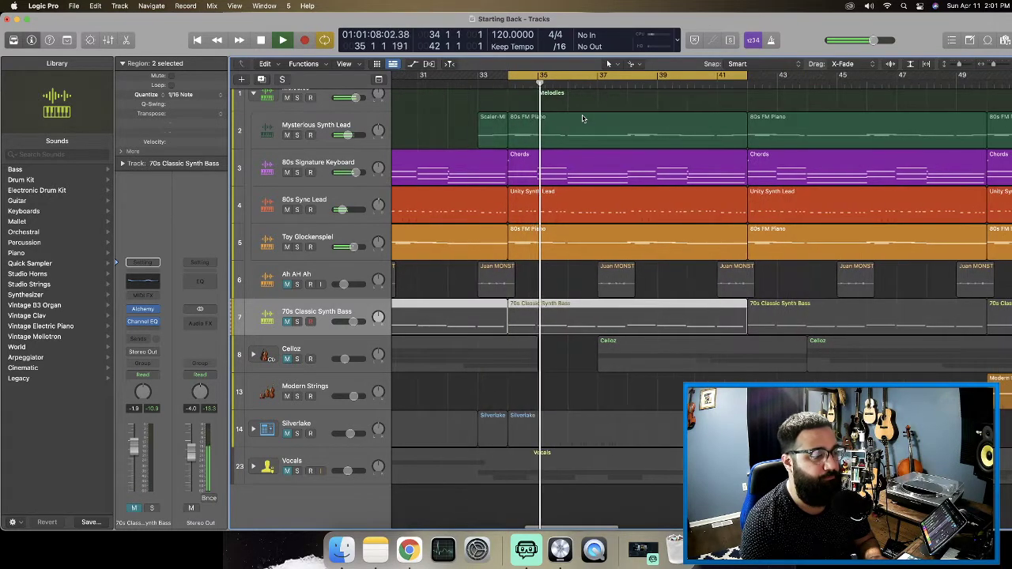
# Lower the high-cut frequency in the Mysterious Synth Lead's Channel EQ to 6750 Hz, checking the sound soloed and with the other tracks.
pyautogui.click(324, 126)
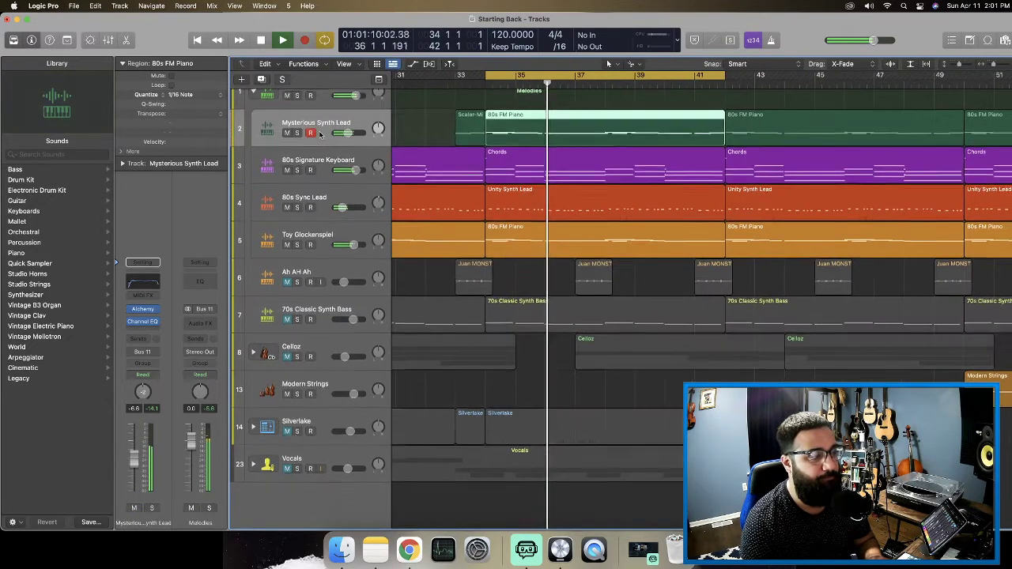
pyautogui.click(145, 289)
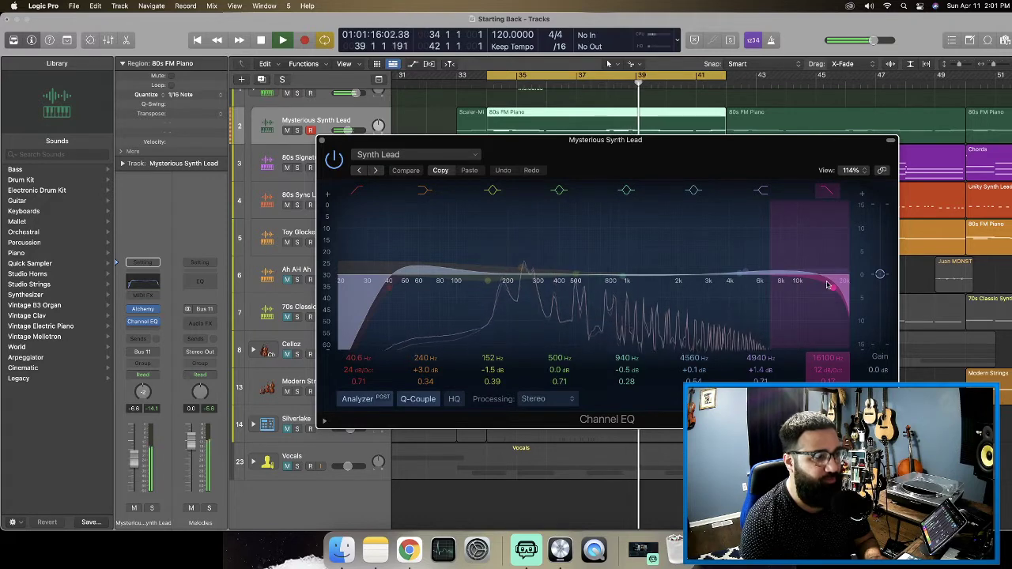
pyautogui.moveTo(829, 290); pyautogui.dragTo(764, 297)
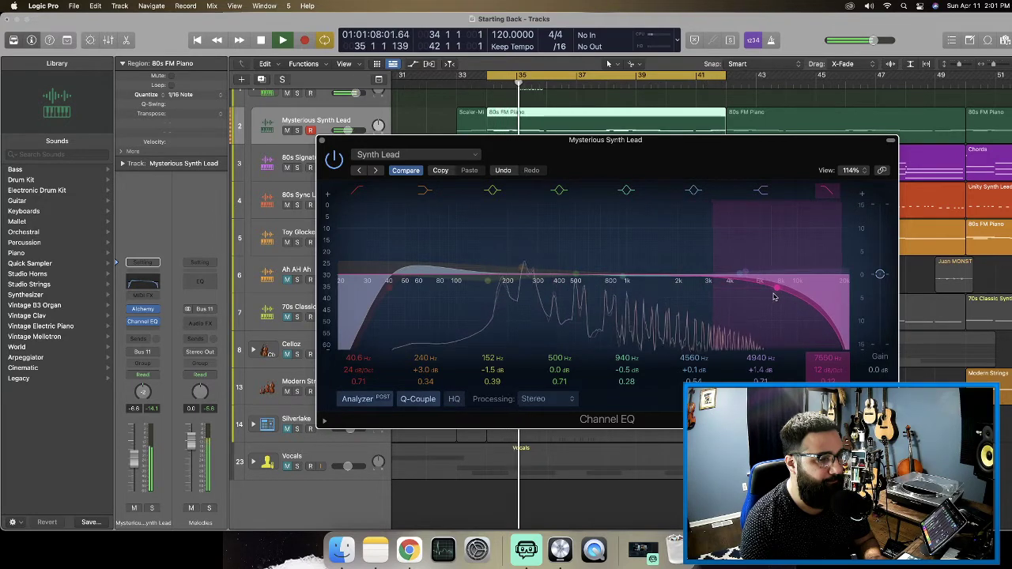
pyautogui.click(297, 131)
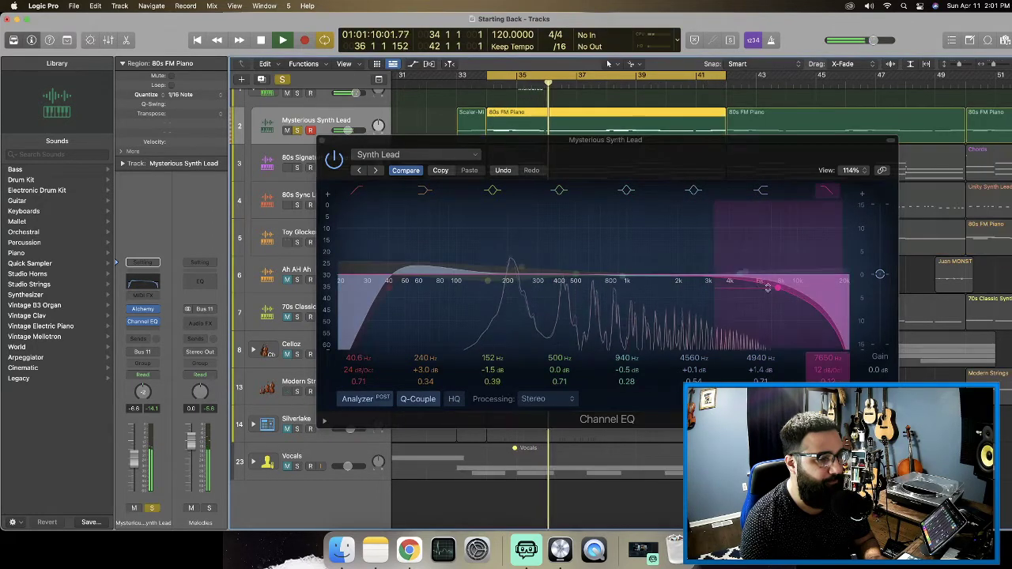
pyautogui.moveTo(779, 298)
pyautogui.mouseDown()
pyautogui.moveTo(650, 298)
pyautogui.moveTo(773, 292)
pyautogui.mouseUp()
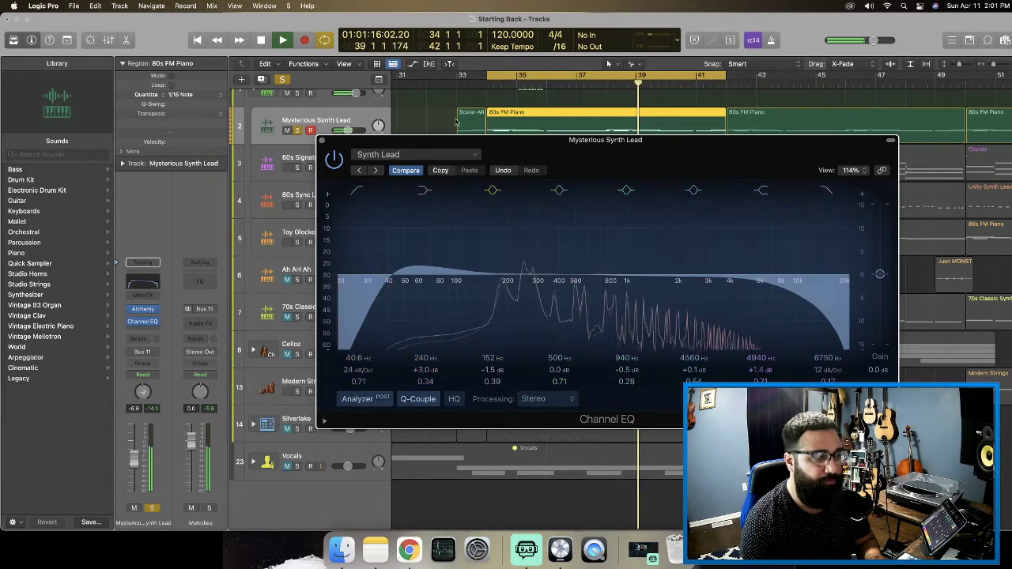
pyautogui.click(295, 131)
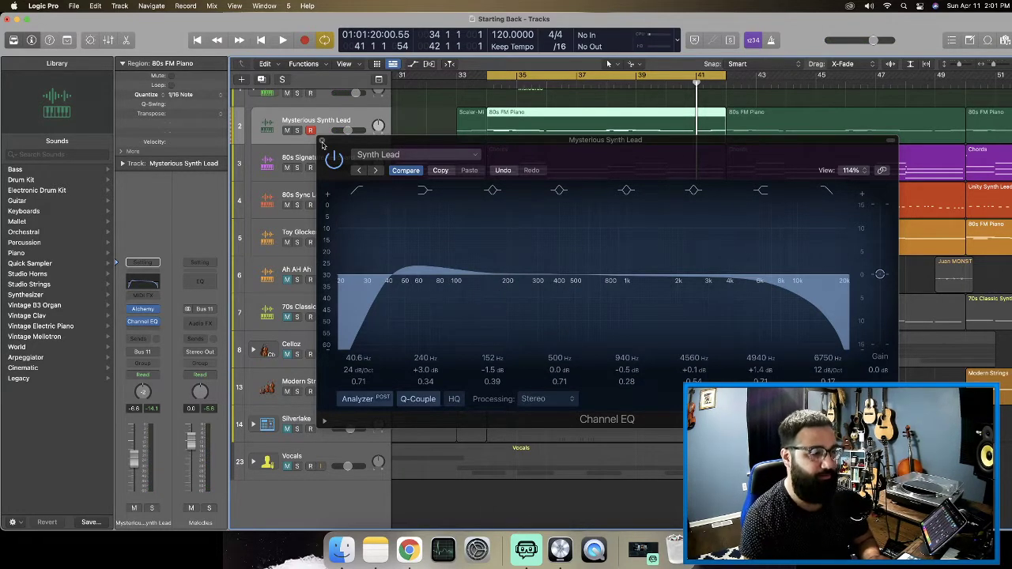
pyautogui.press('space')
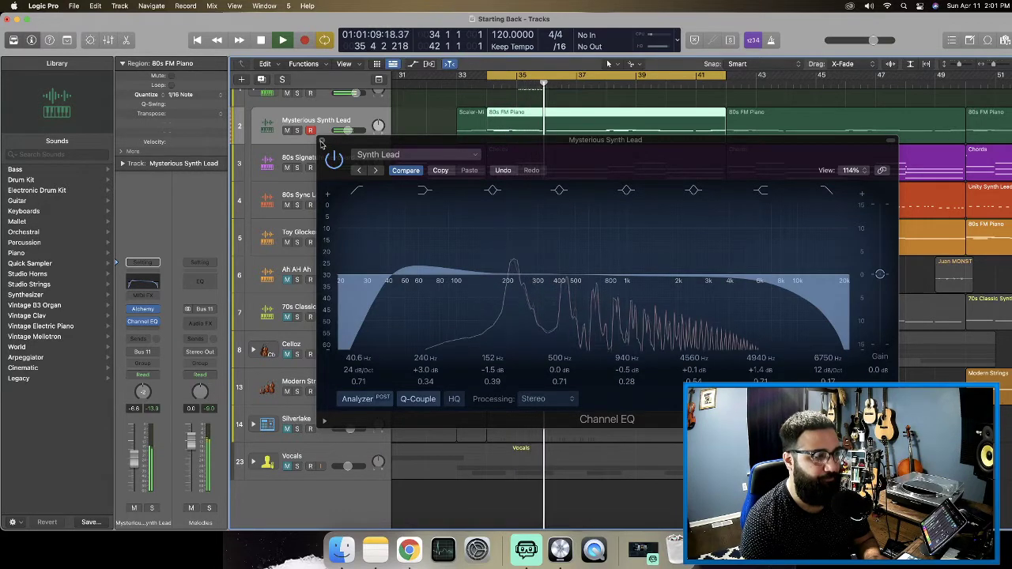
pyautogui.click(321, 141)
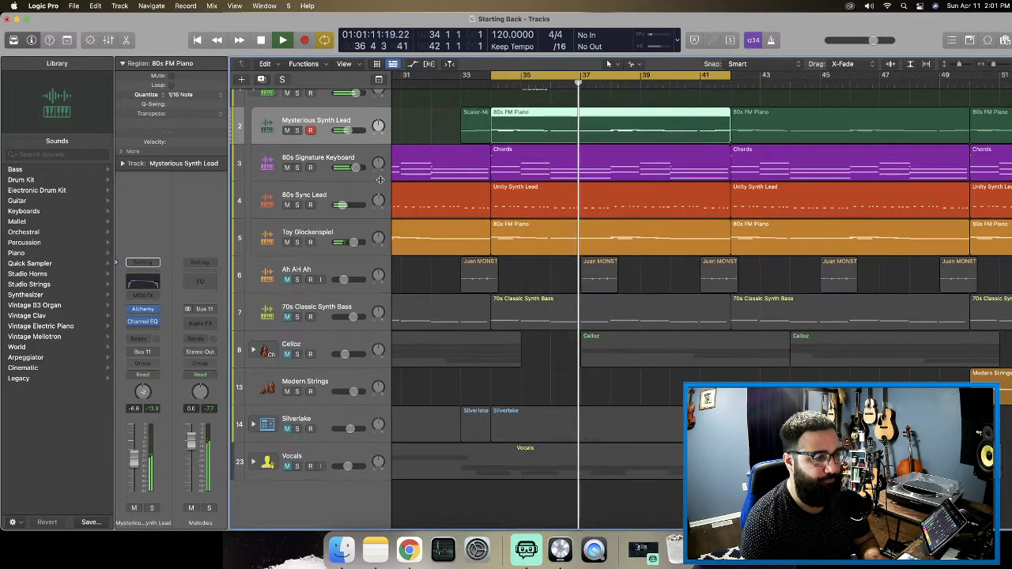
# Solo the Mysterious Synth Lead and lengthen the AHDSR envelope's attack in Alchemy's advanced view.
pyautogui.scroll(1, 380, 180)
pyautogui.hscroll(1, 381, 180)
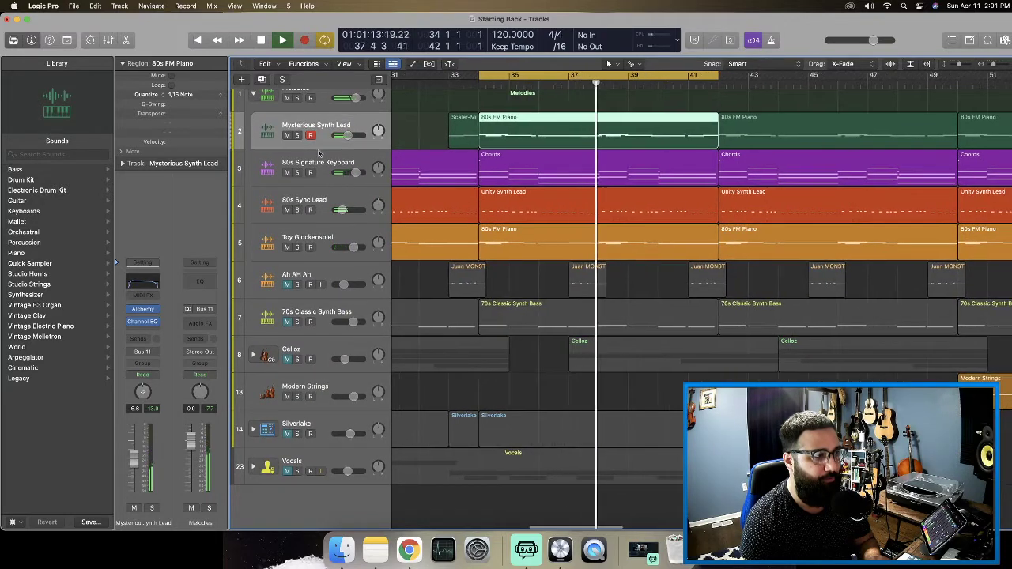
pyautogui.press('s')
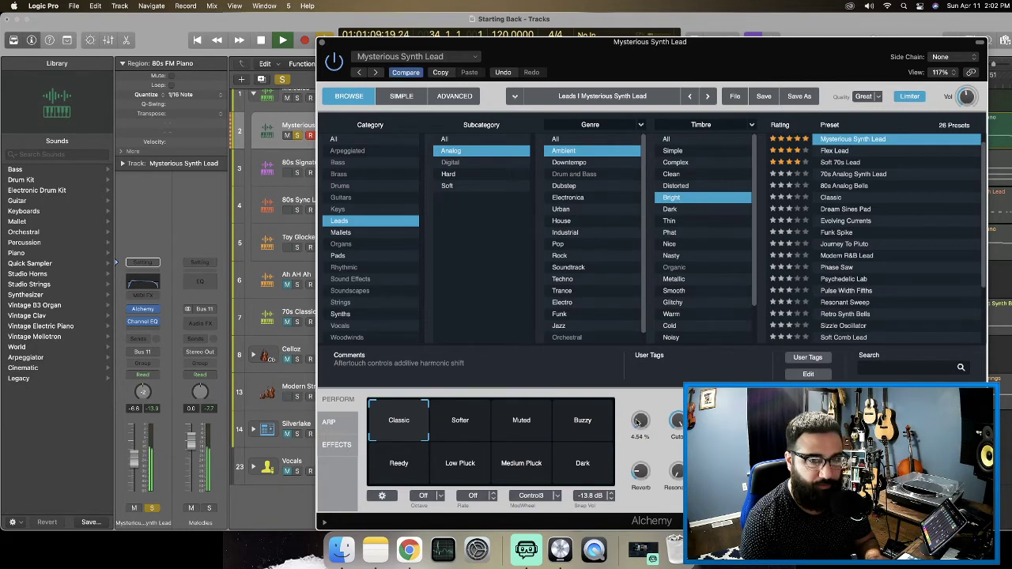
pyautogui.moveTo(655, 41); pyautogui.dragTo(326, 4)
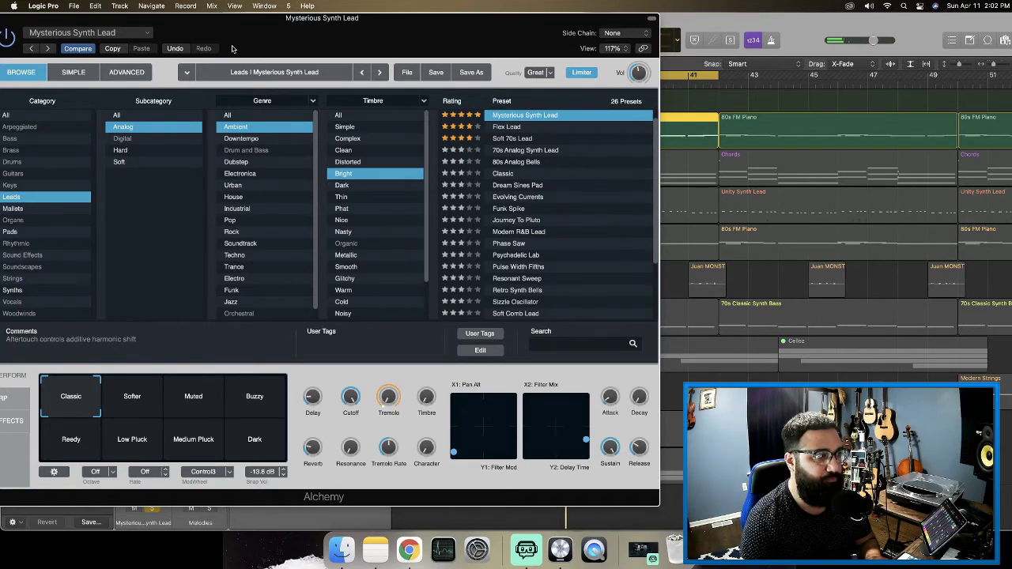
pyautogui.moveTo(235, 18)
pyautogui.mouseDown()
pyautogui.moveTo(364, 17)
pyautogui.moveTo(245, 4)
pyautogui.mouseUp()
pyautogui.click(262, 76)
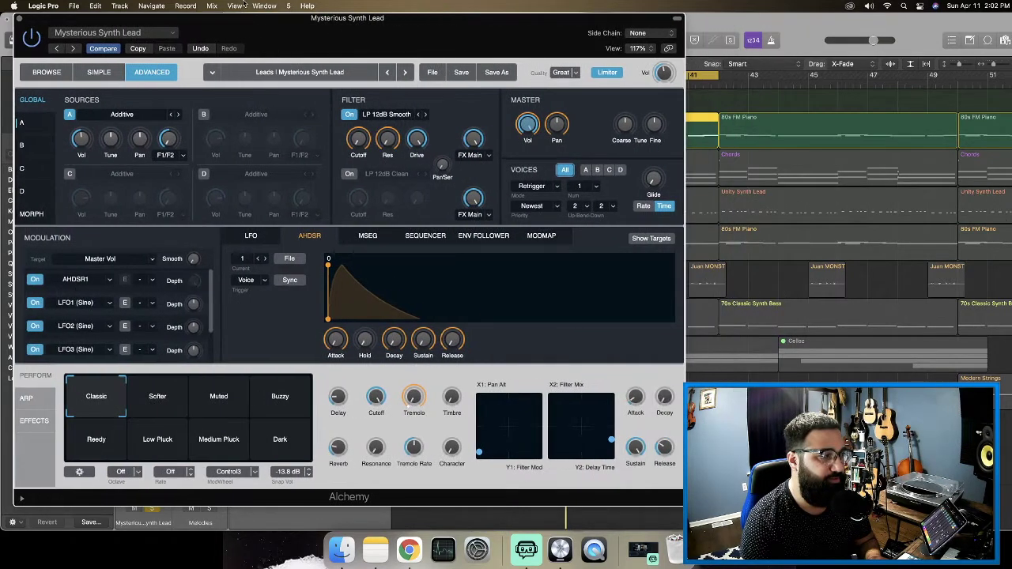
pyautogui.scroll(-1, 173, 296)
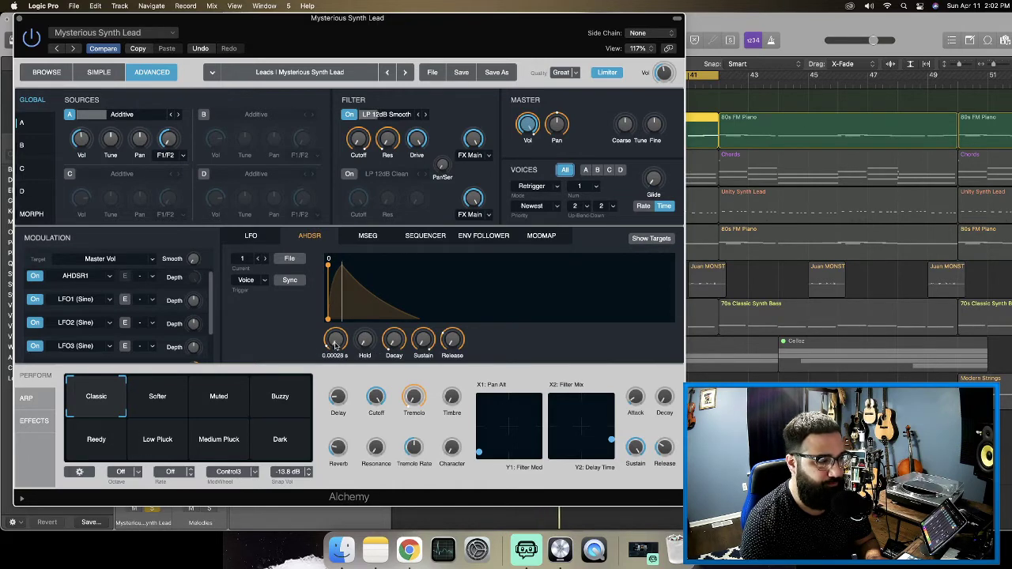
pyautogui.moveTo(335, 340)
pyautogui.mouseDown()
pyautogui.moveTo(335, 315)
pyautogui.moveTo(333, 326)
pyautogui.mouseUp()
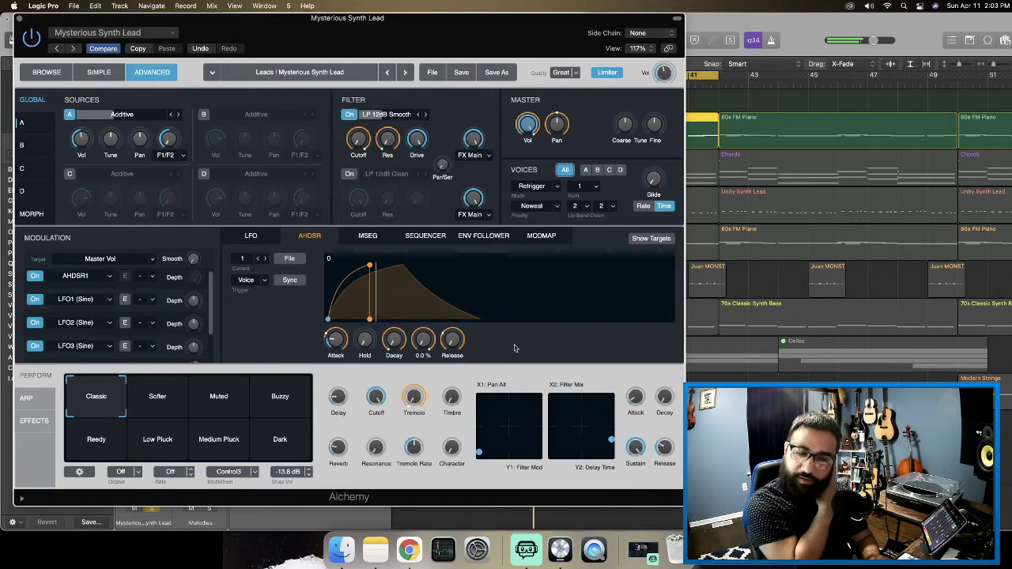
pyautogui.click(18, 18)
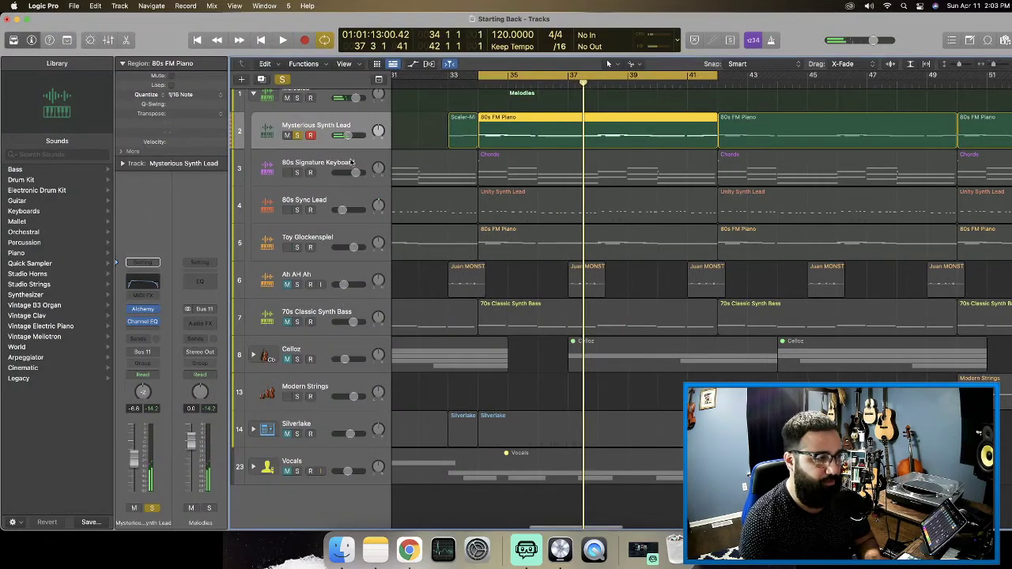
# Solo 80s Signature Keyboard alongside the Mysterious Synth Lead and lower the lead's volume slightly.
pyautogui.click(297, 172)
pyautogui.click(305, 163)
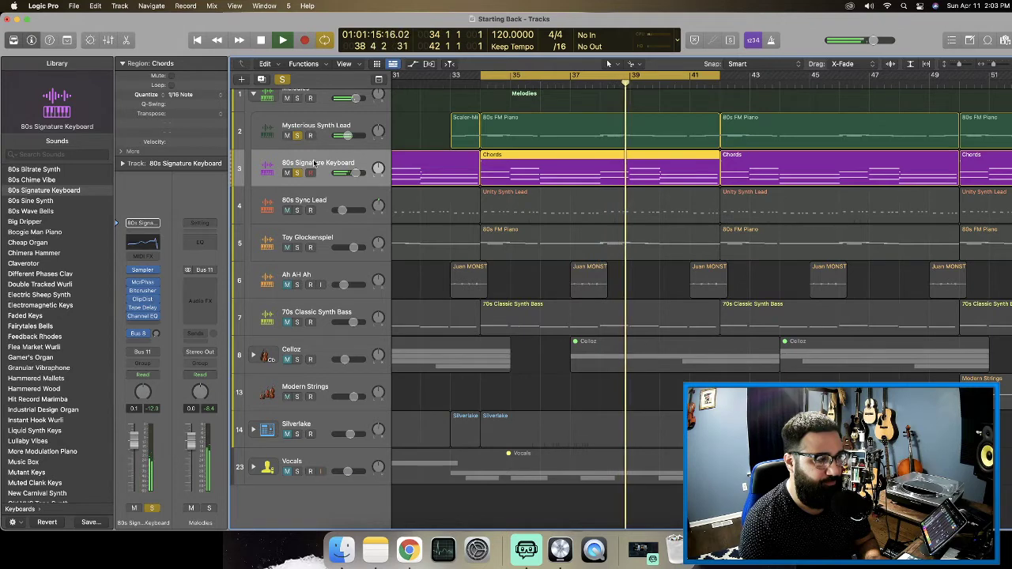
pyautogui.click(320, 126)
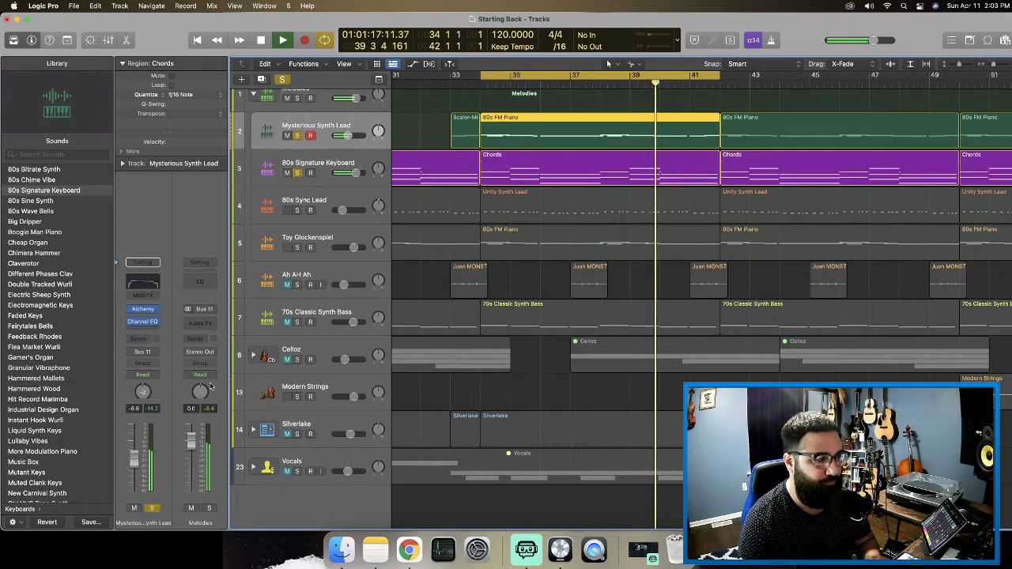
pyautogui.moveTo(134, 464); pyautogui.dragTo(135, 467)
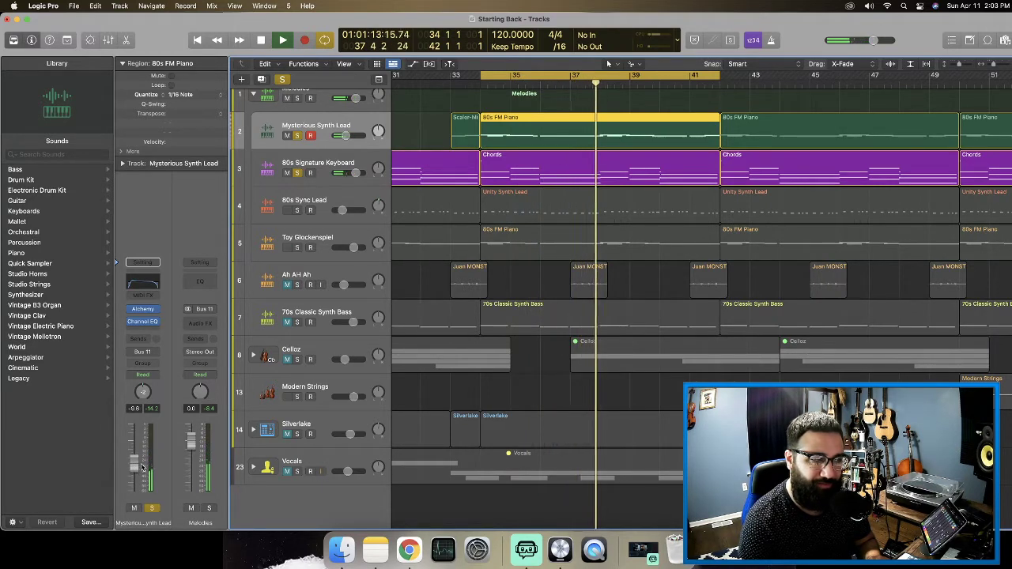
# Listen to the 80s Signature Keyboard soloed on its own and inspect its Bus 8 send.
pyautogui.click(301, 162)
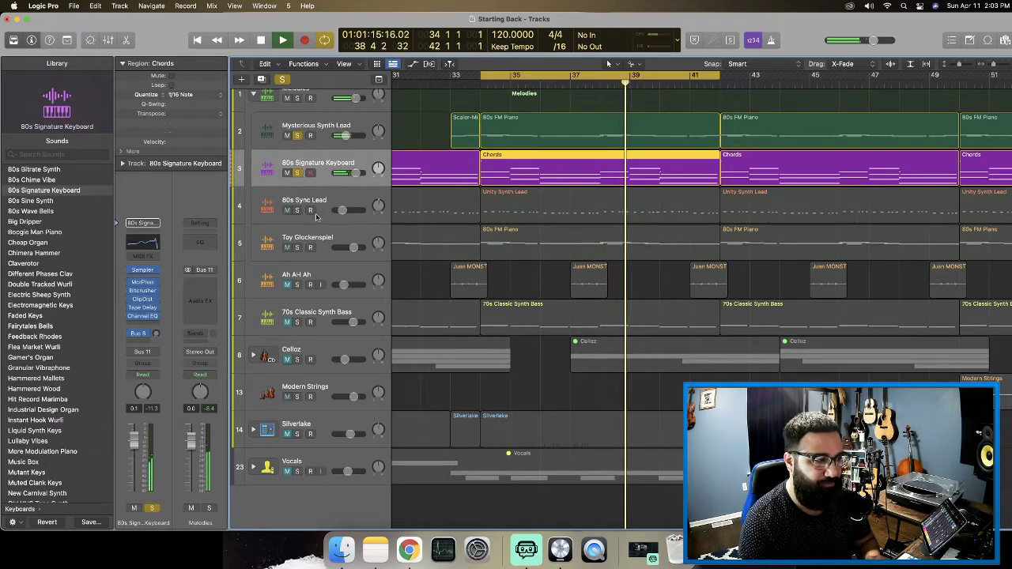
pyautogui.click(298, 135)
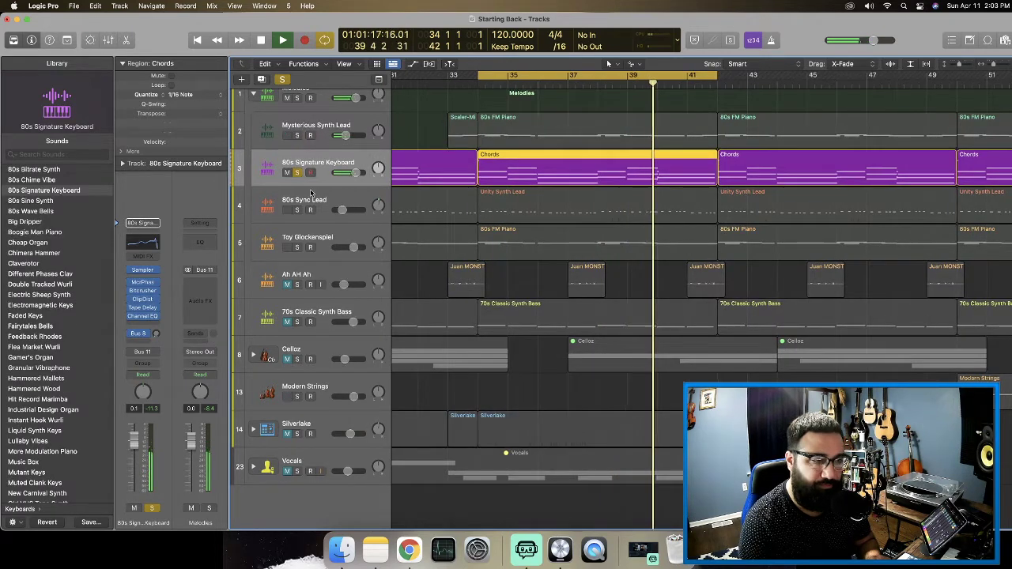
pyautogui.press('space')
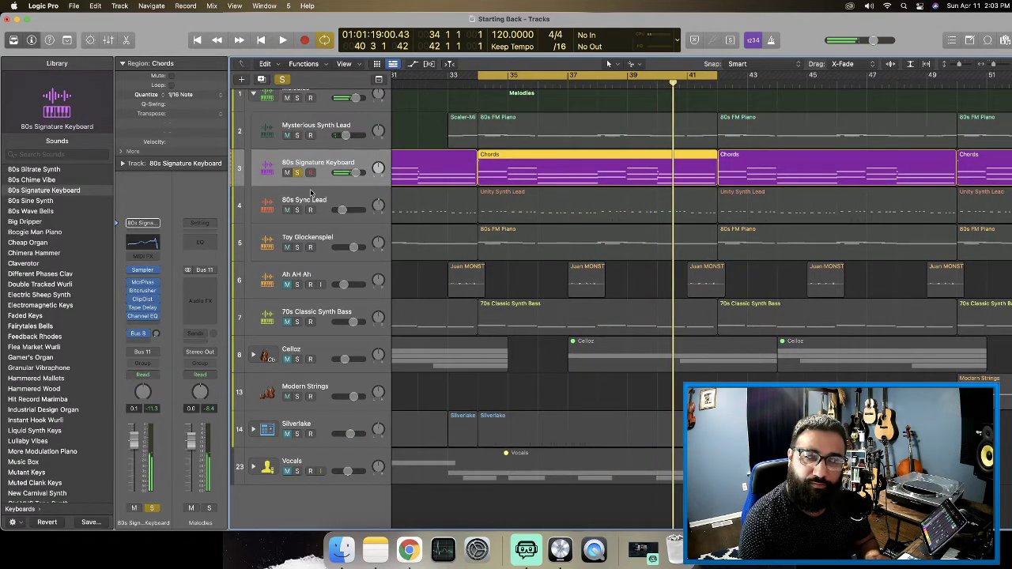
pyautogui.press('space')
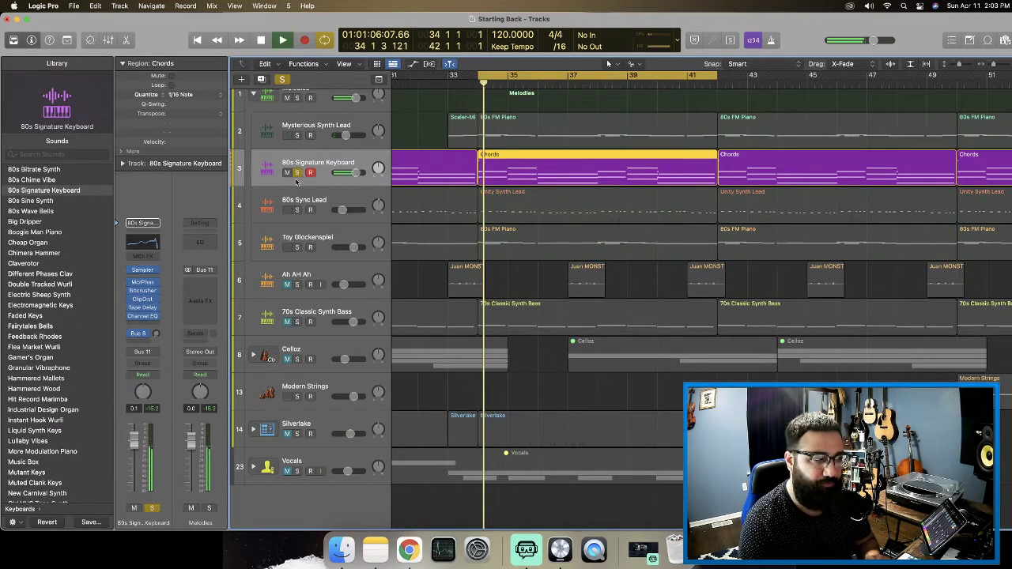
pyautogui.click(157, 336)
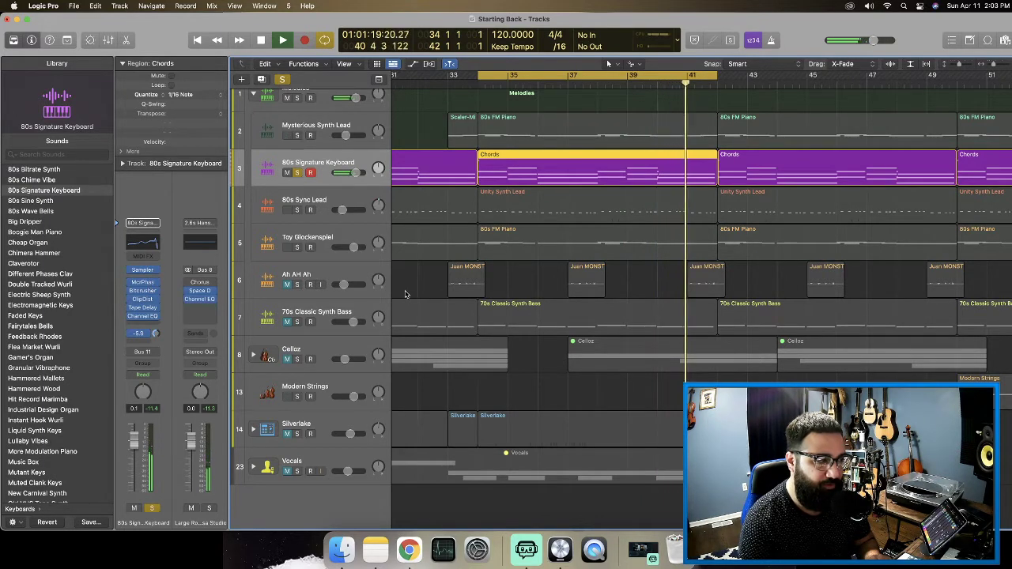
# Compare 80s Sync Lead with the soloed Mysterious Synth Lead and 80s Signature Keyboard, leaving only 80s Sync Lead soloed and selected.
pyautogui.click(301, 136)
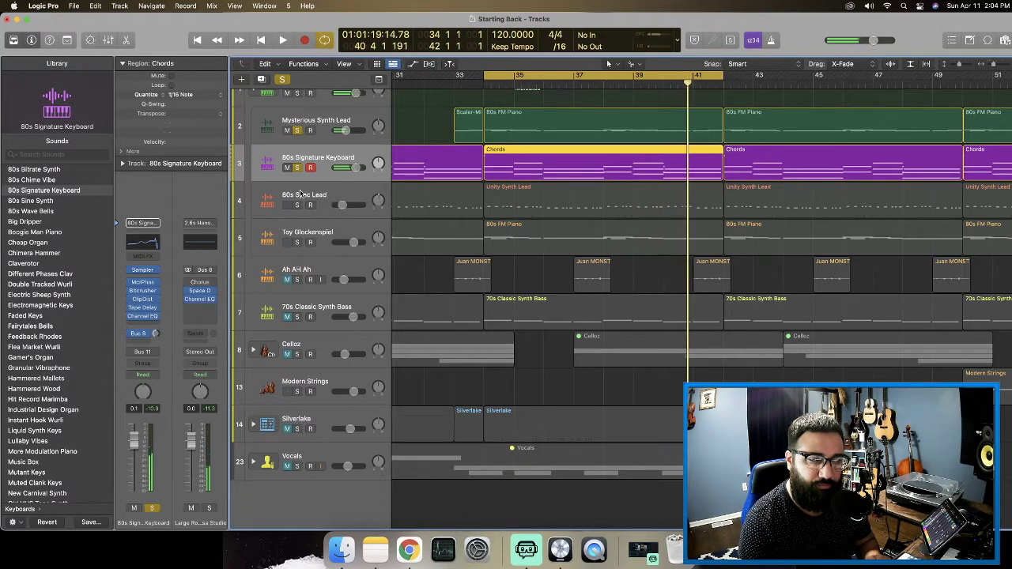
pyautogui.press('space')
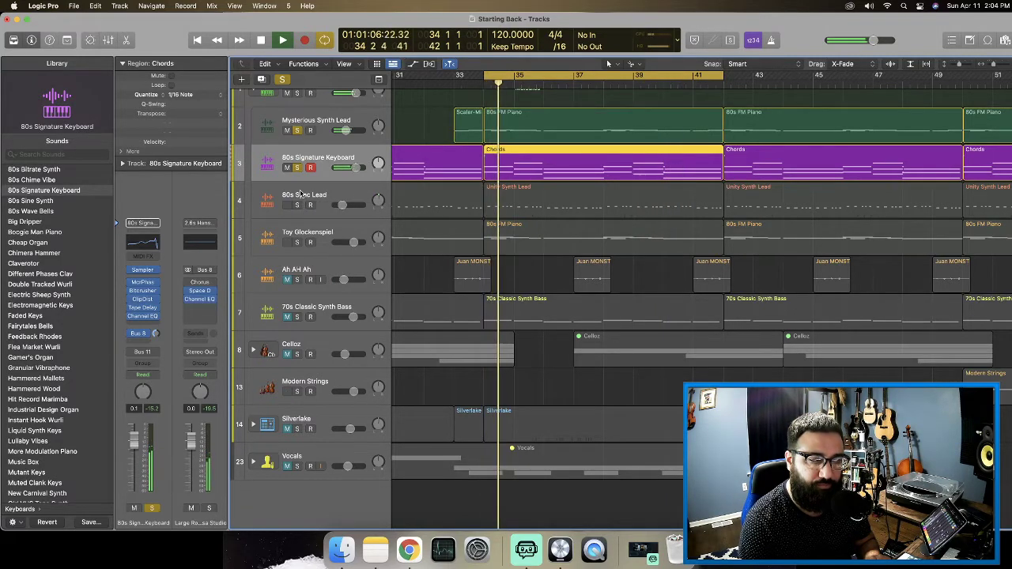
pyautogui.click(299, 205)
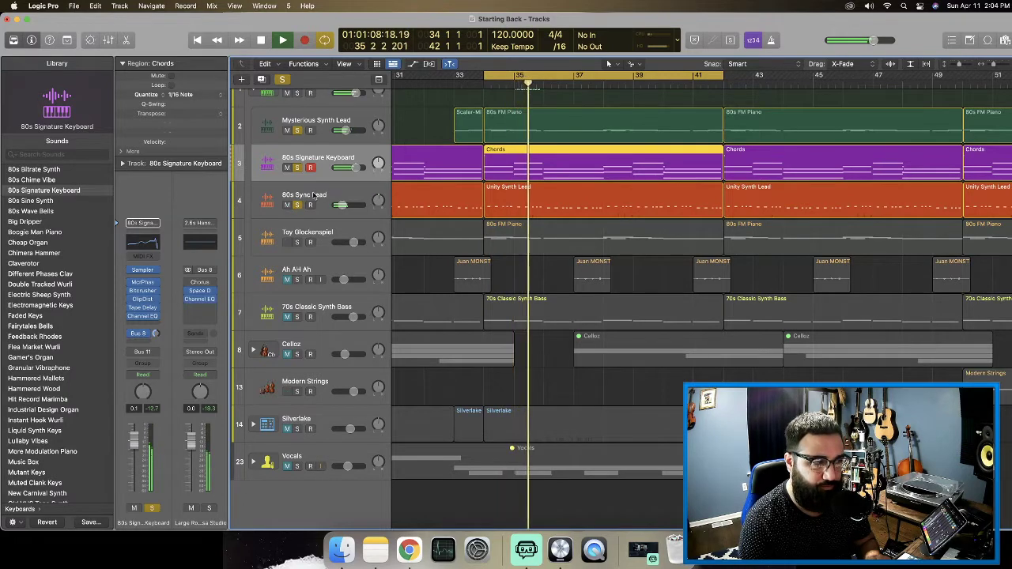
pyautogui.click(313, 196)
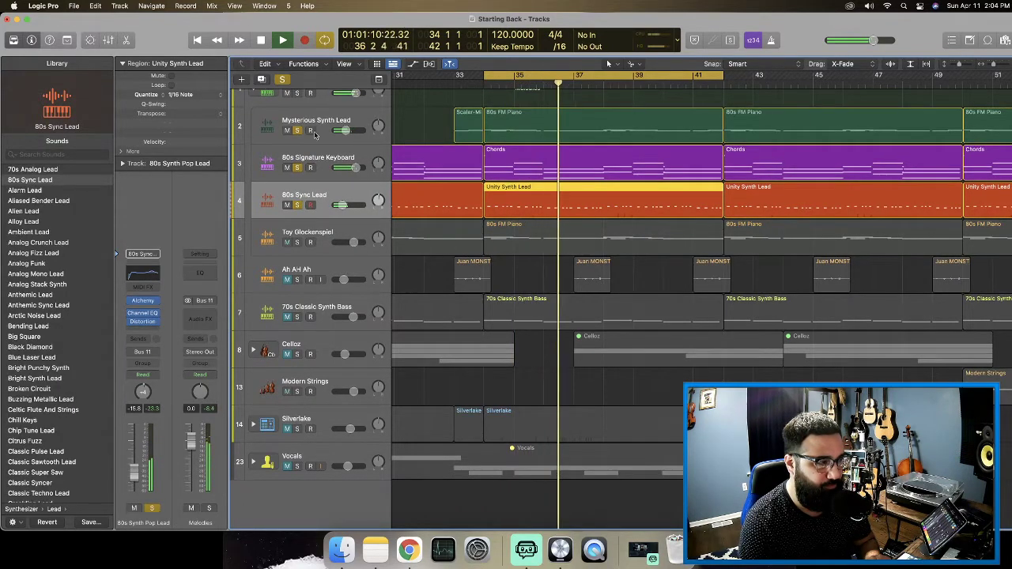
pyautogui.click(297, 130)
pyautogui.click(297, 168)
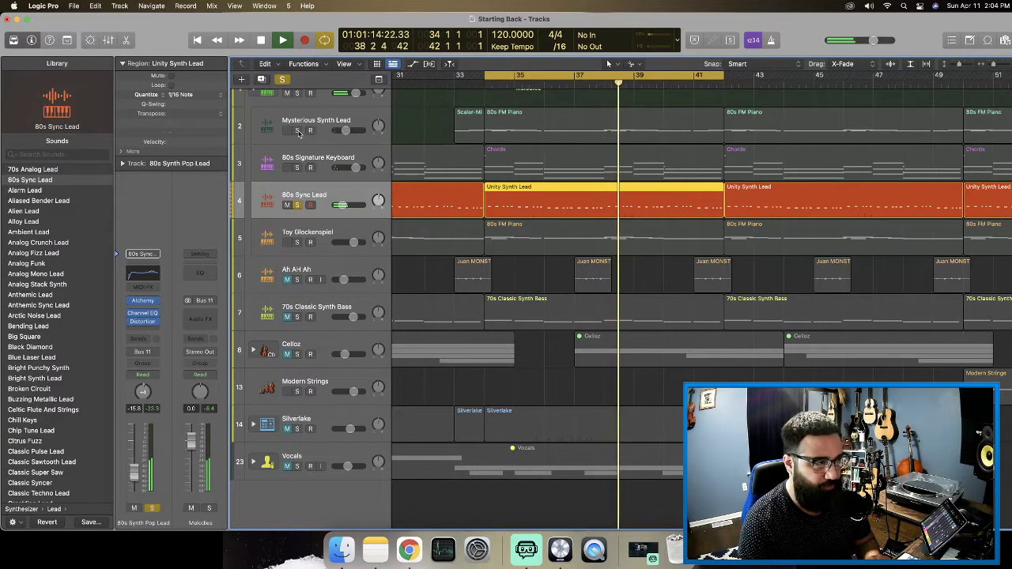
# Solo Mysterious Synth Lead and 80s Signature Keyboard alongside the already soloed 80s Sync Lead.
pyautogui.click(297, 130)
pyautogui.click(297, 168)
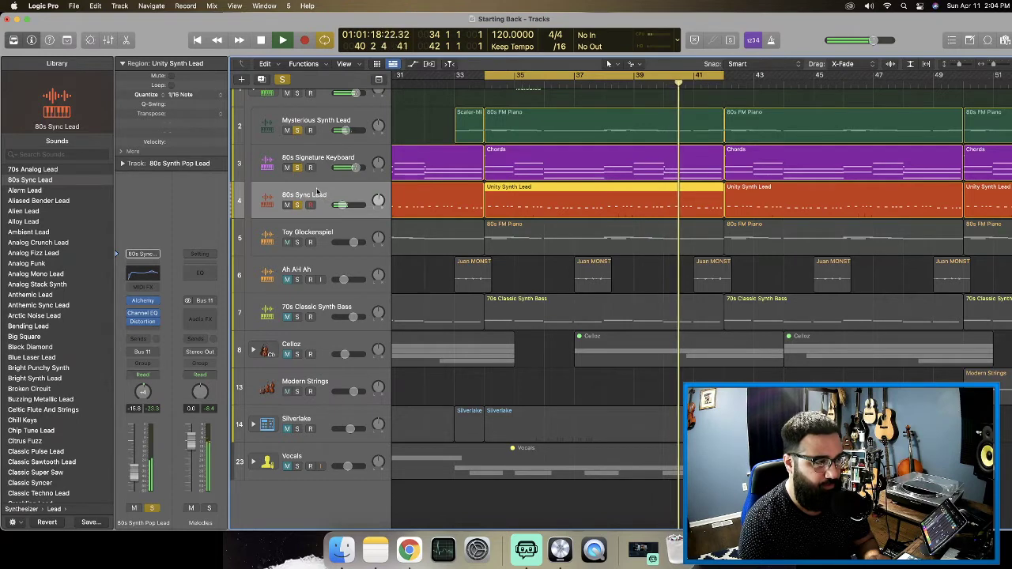
pyautogui.scroll(-3, 58, 271)
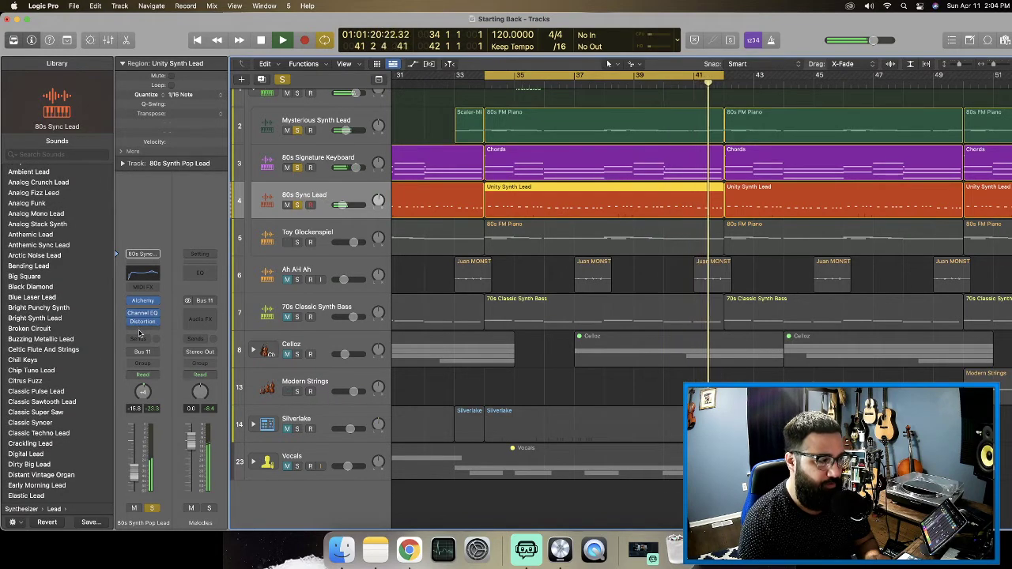
# Insert a Stereo Spread plug-in on 80s Sync Lead and load its Medium Mid & HF Spread factory preset.
pyautogui.click(140, 331)
pyautogui.scroll(-3, 150, 348)
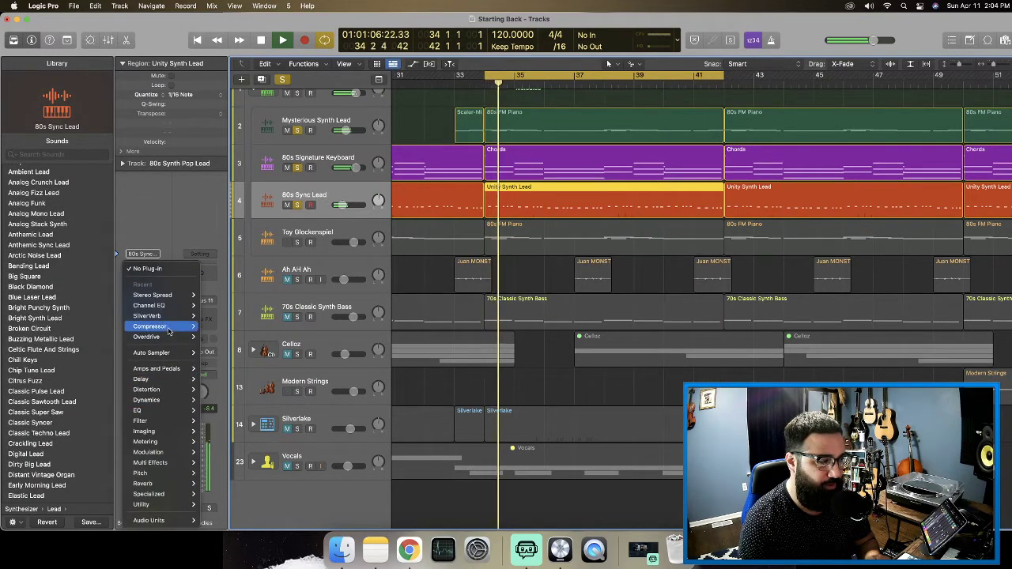
pyautogui.moveTo(166, 318)
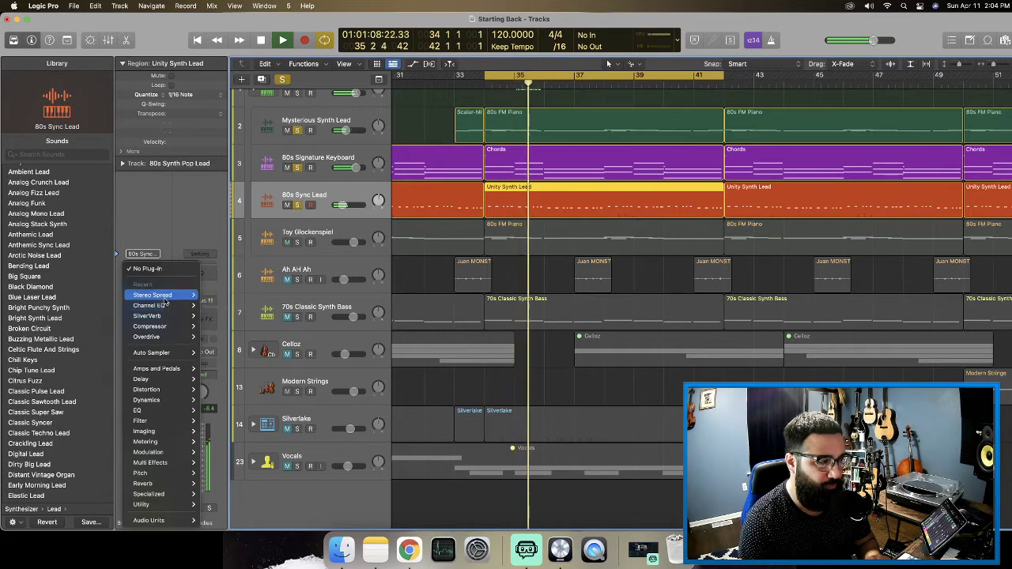
pyautogui.click(211, 295)
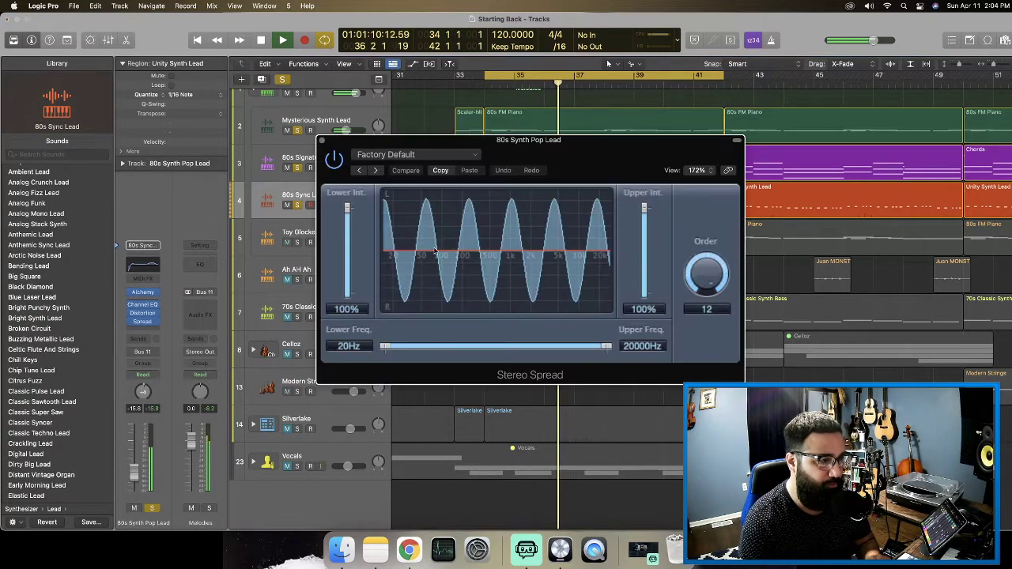
pyautogui.click(479, 156)
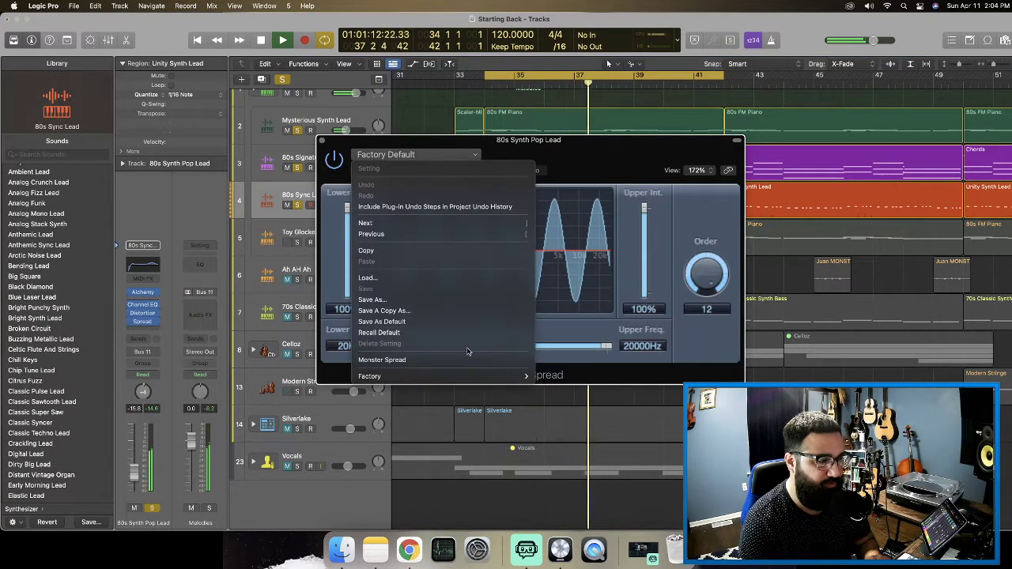
pyautogui.moveTo(456, 375)
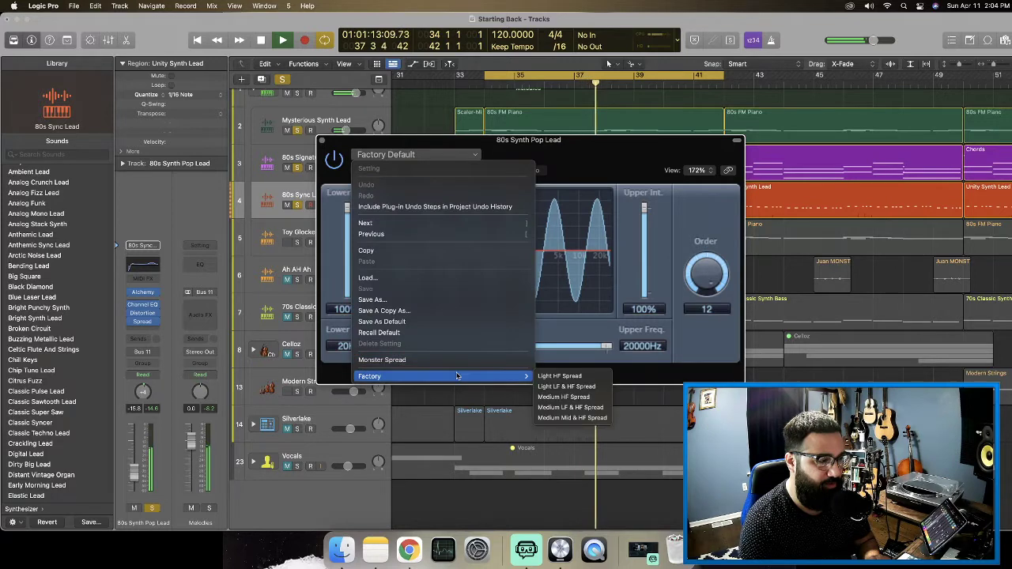
pyautogui.click(565, 418)
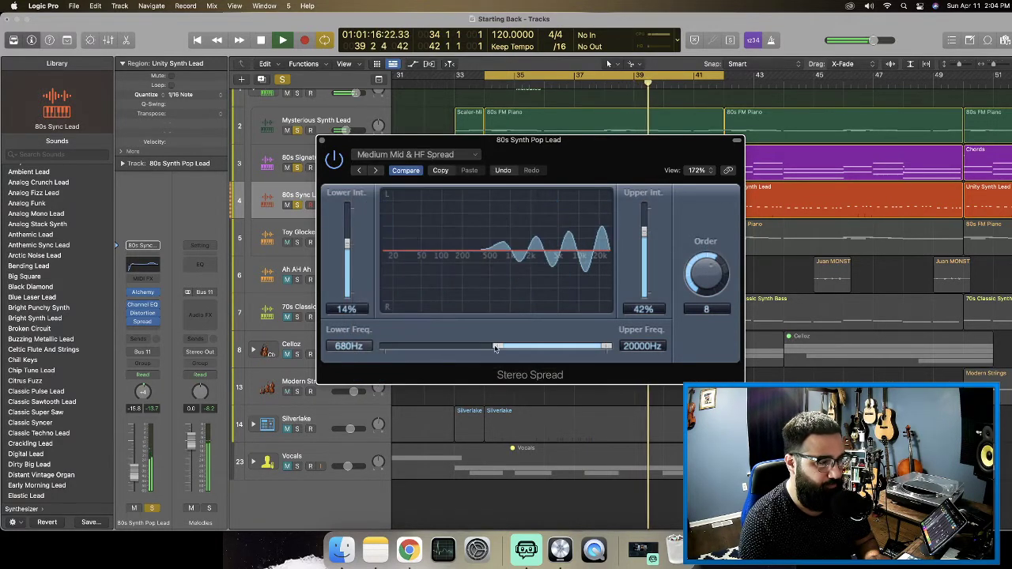
# Set Stereo Spread's lower frequency to 510 Hz, lower intensity to 20%, upper intensity to 54% and order to 4, and close the plug-in.
pyautogui.moveTo(495, 349); pyautogui.dragTo(489, 349)
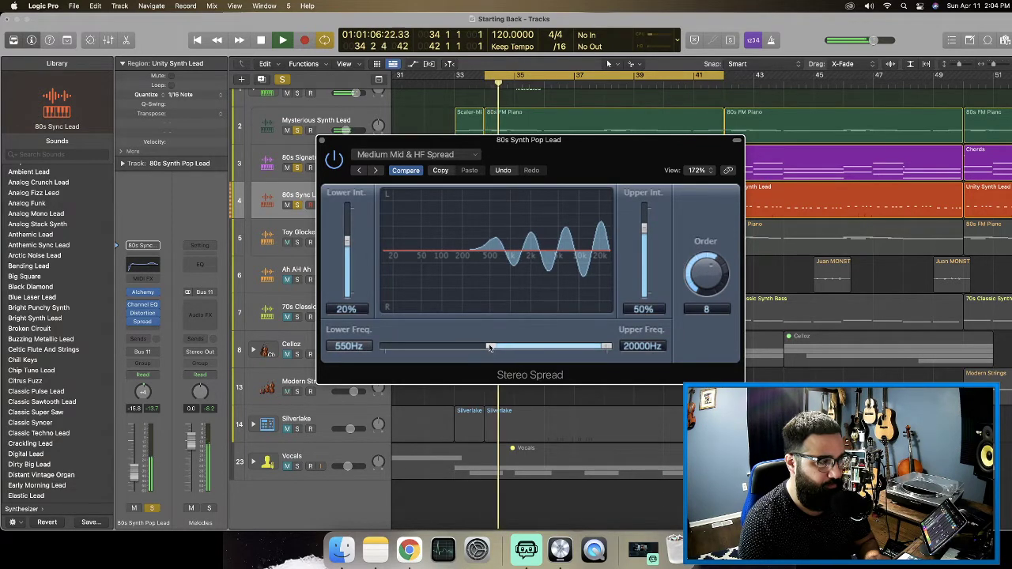
pyautogui.moveTo(489, 349)
pyautogui.mouseDown()
pyautogui.moveTo(478, 348)
pyautogui.moveTo(488, 346)
pyautogui.mouseUp()
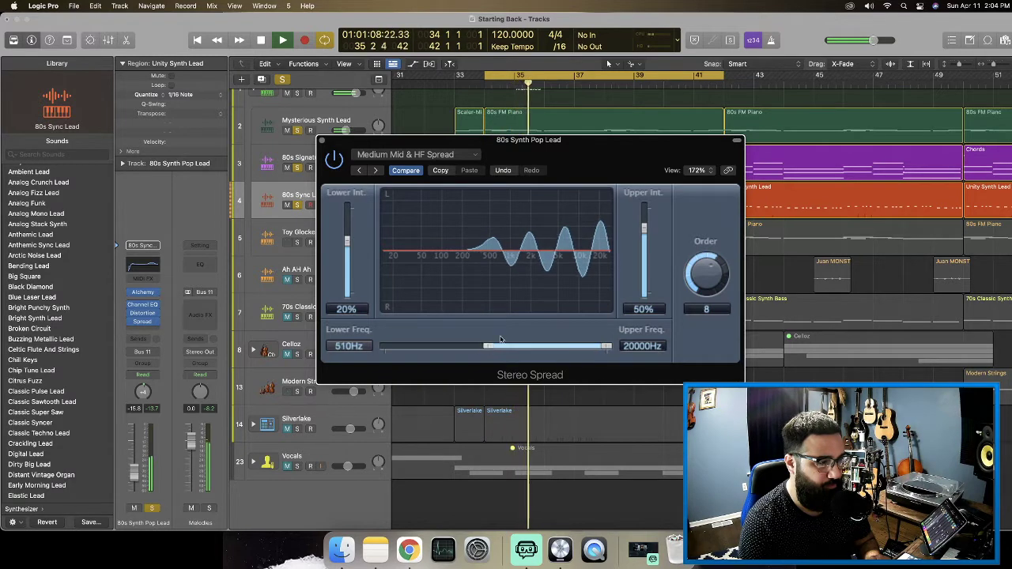
pyautogui.moveTo(646, 230); pyautogui.dragTo(645, 227)
pyautogui.moveTo(707, 276); pyautogui.dragTo(703, 329)
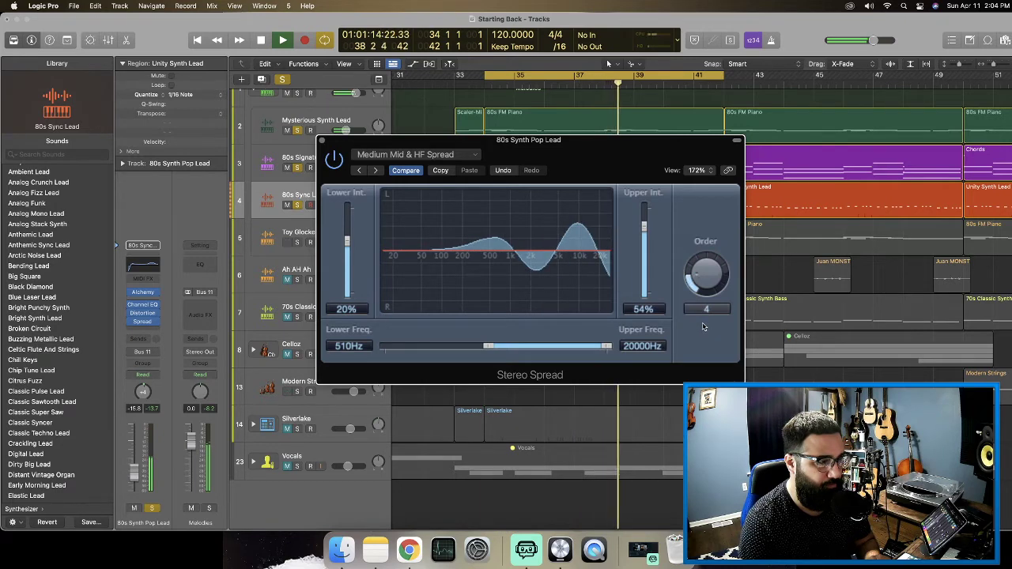
pyautogui.click(321, 141)
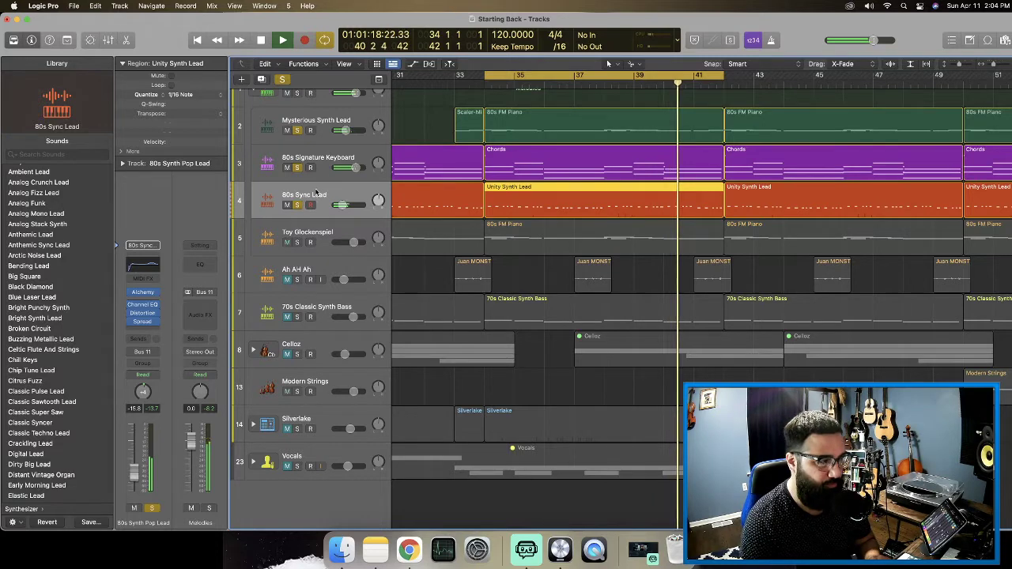
# Pan the 80s Sync Lead track to +13.
pyautogui.hscroll(-3, 283, 231)
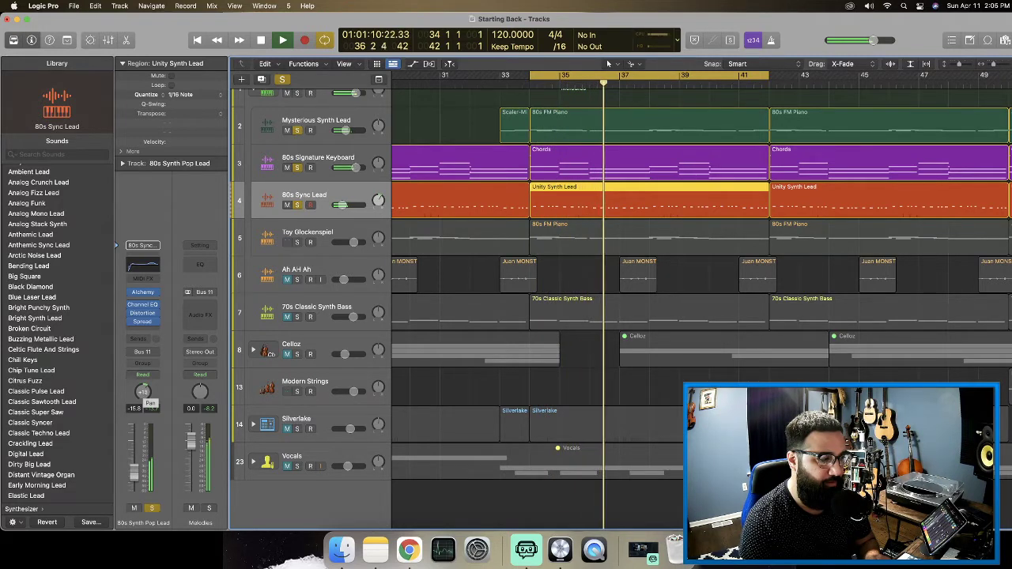
pyautogui.hscroll(-1, 268, 313)
pyautogui.hscroll(-1, 269, 313)
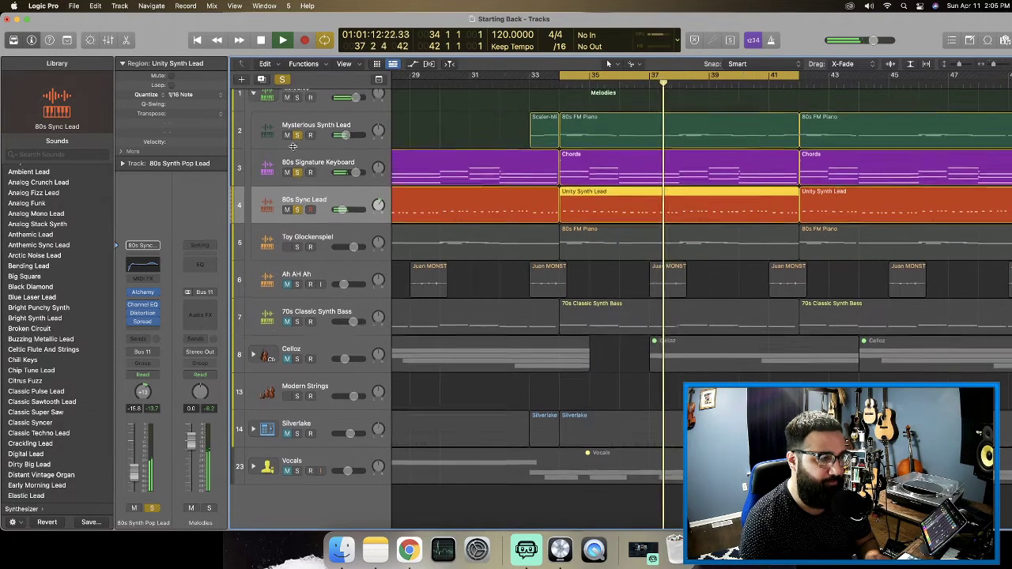
# Pan Mysterious Synth Lead slightly to the left and lower the 80s Sync Lead's volume to -19.0 dB.
pyautogui.click(378, 132)
pyautogui.moveTo(379, 132); pyautogui.dragTo(378, 138)
pyautogui.click(318, 205)
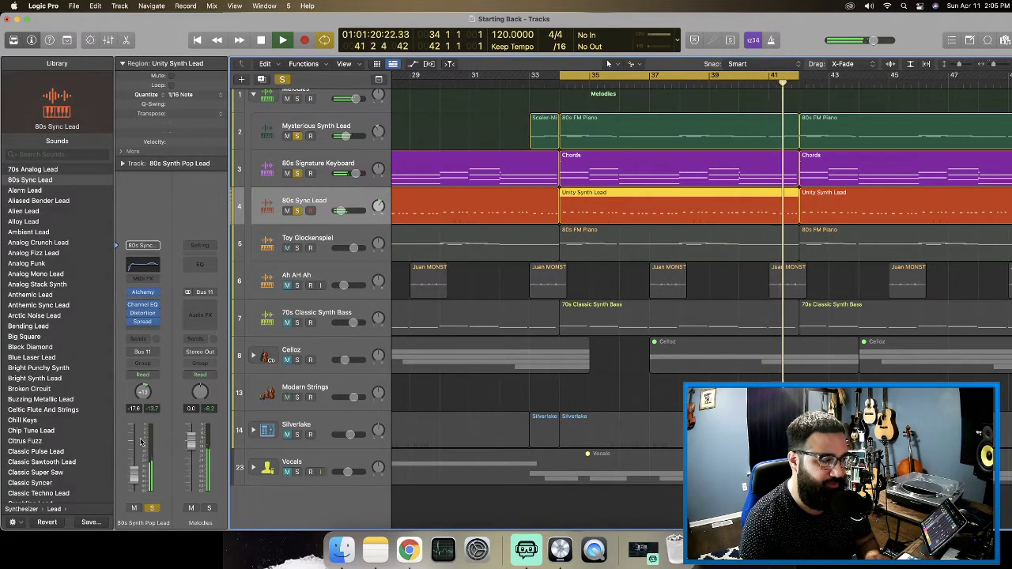
pyautogui.moveTo(134, 472); pyautogui.dragTo(135, 472)
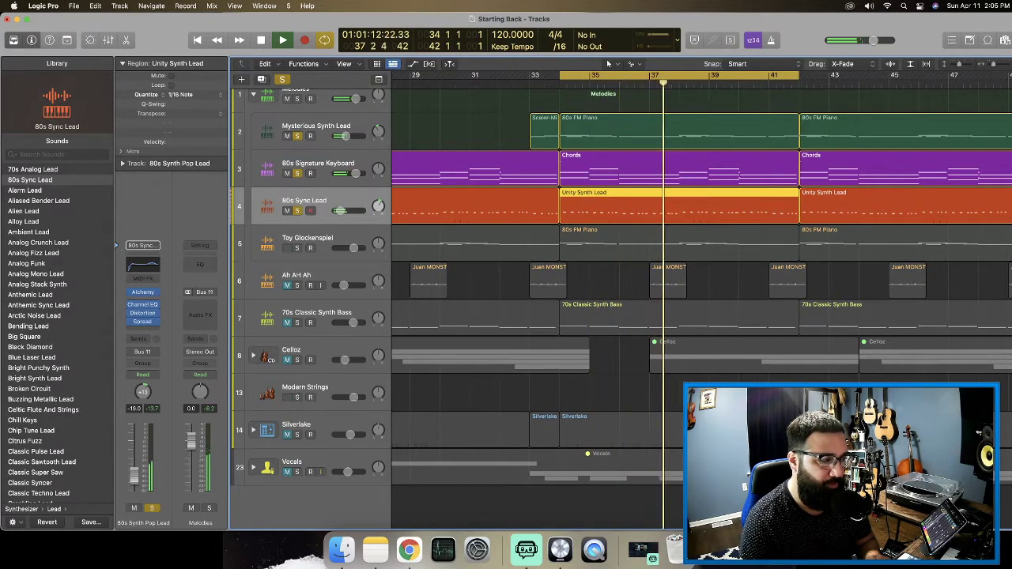
# In 80s Sync Lead's Channel EQ, boost 5600 Hz to +7.0 dB, cut 530 Hz to -2.4 dB and set 945 Hz to -0.3 dB.
pyautogui.click(139, 269)
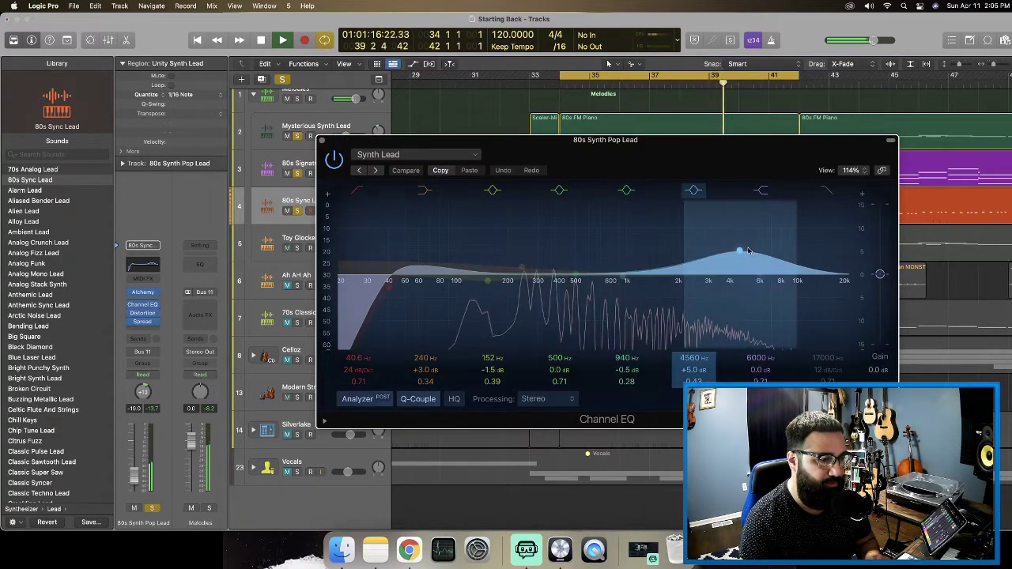
pyautogui.moveTo(740, 252); pyautogui.dragTo(743, 253)
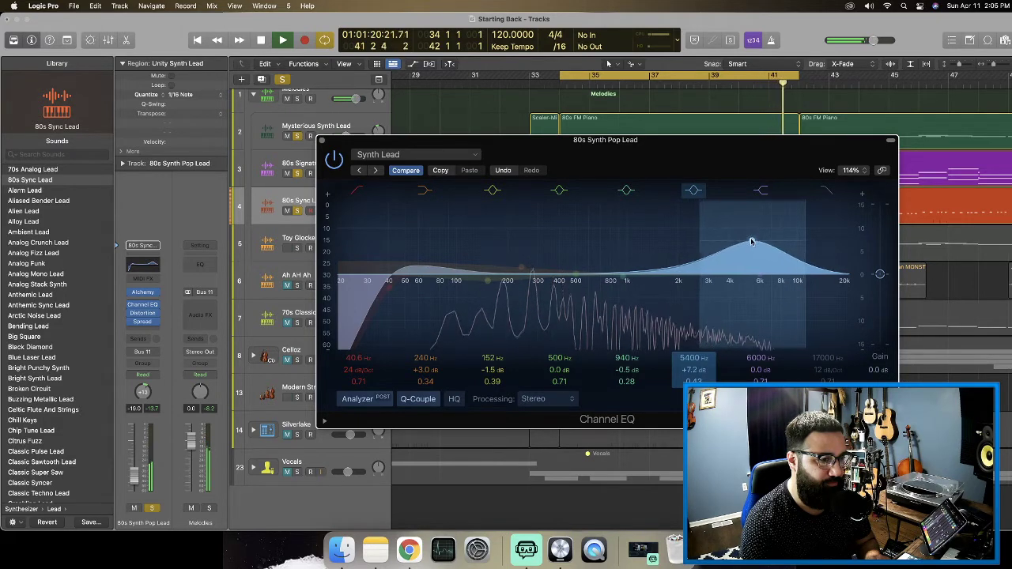
pyautogui.moveTo(750, 244)
pyautogui.mouseDown()
pyautogui.moveTo(827, 215)
pyautogui.moveTo(817, 225)
pyautogui.moveTo(761, 219)
pyautogui.moveTo(750, 230)
pyautogui.moveTo(756, 244)
pyautogui.mouseUp()
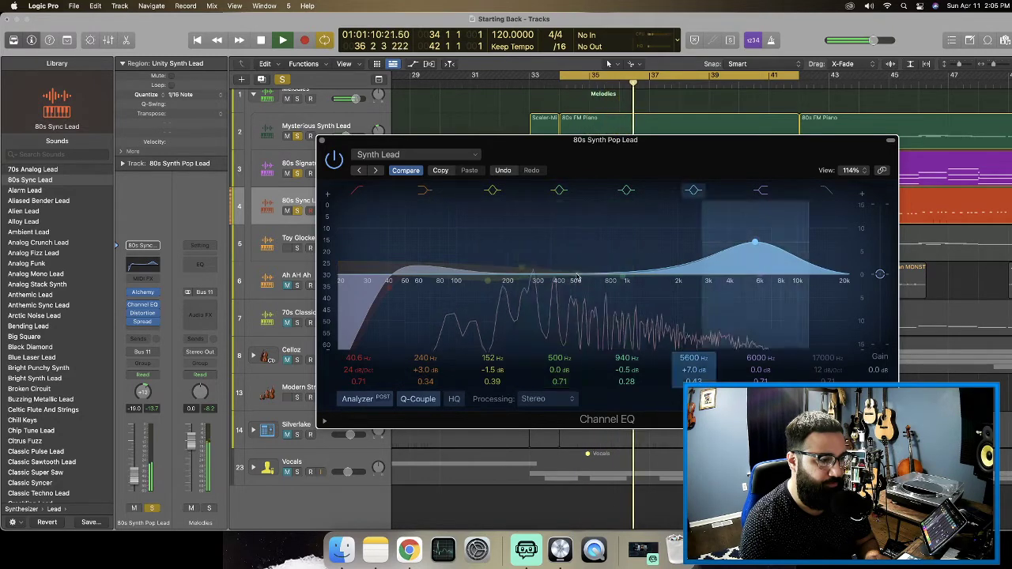
pyautogui.moveTo(575, 275); pyautogui.dragTo(577, 287)
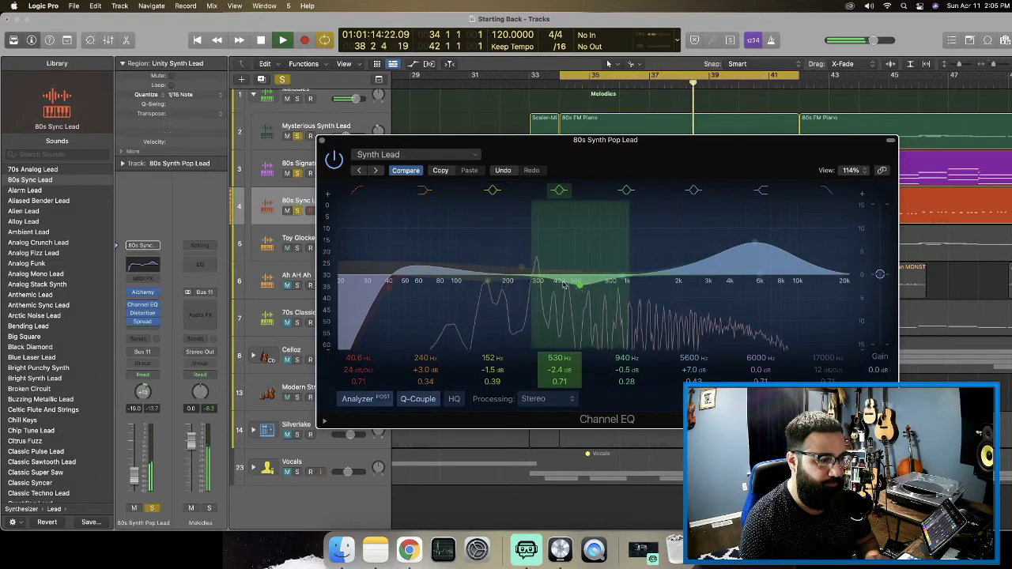
pyautogui.click(622, 279)
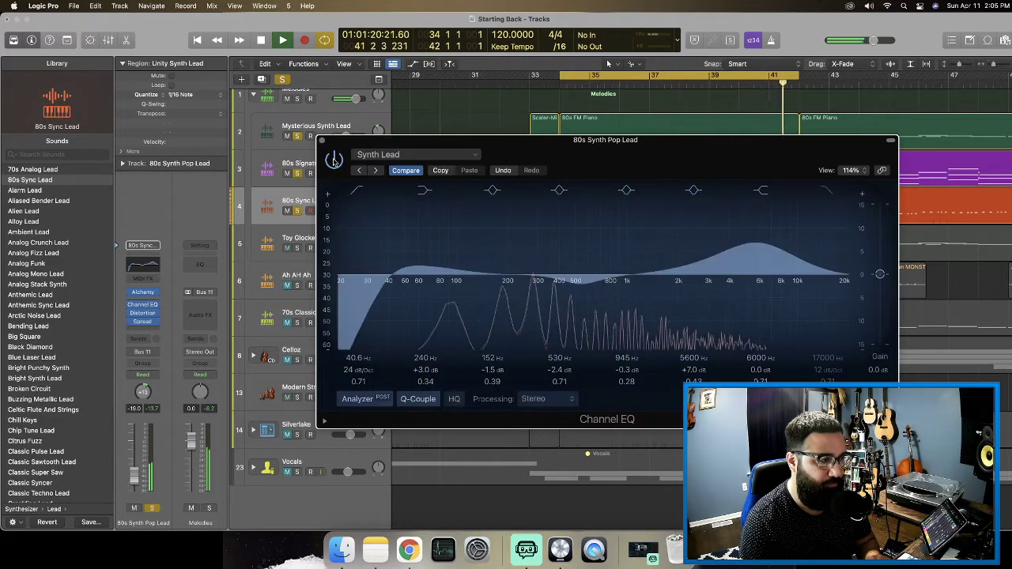
pyautogui.click(321, 140)
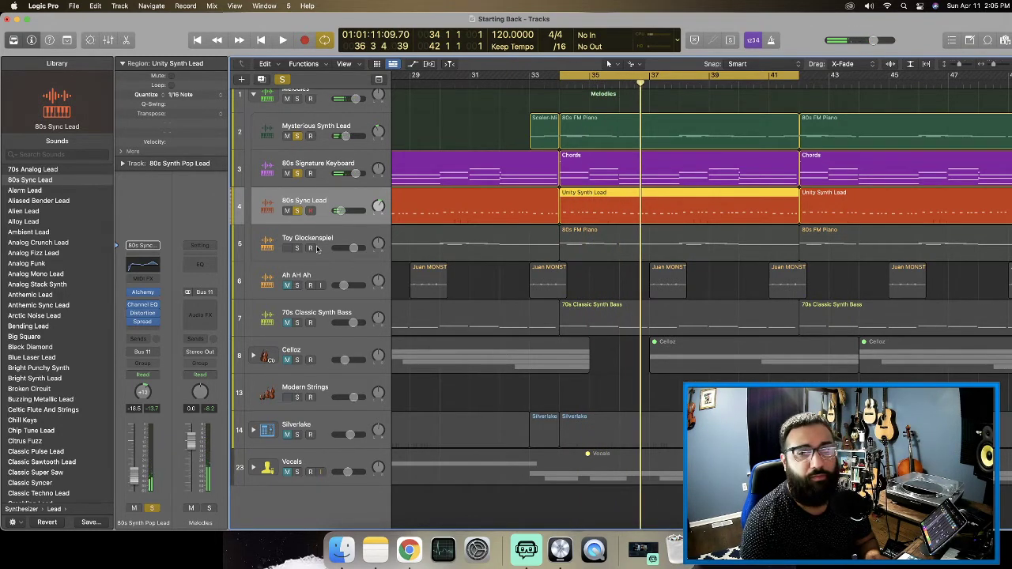
# Add Toy Glockenspiel to the soloed tracks, select it and play the section.
pyautogui.press('space')
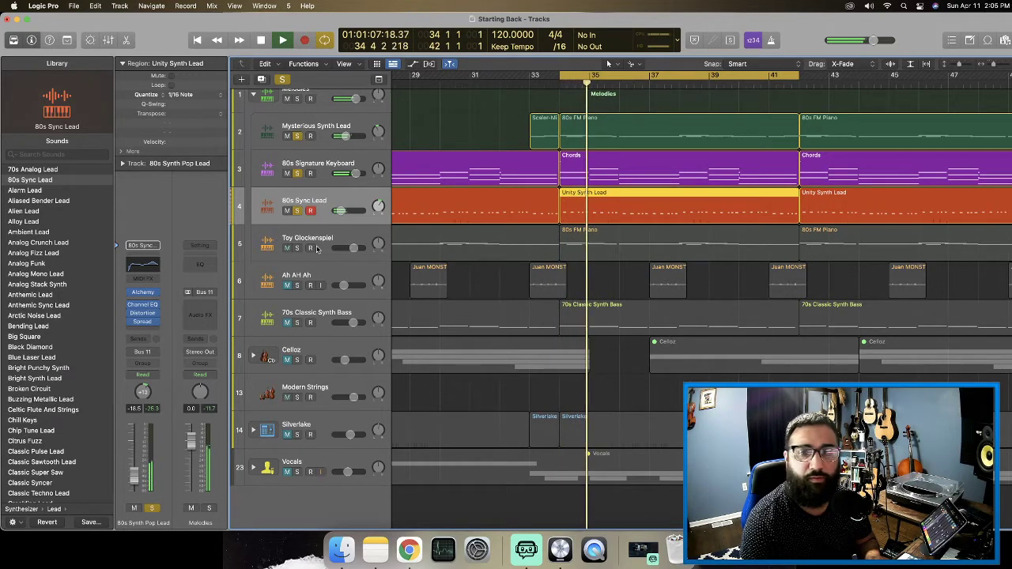
pyautogui.press('space')
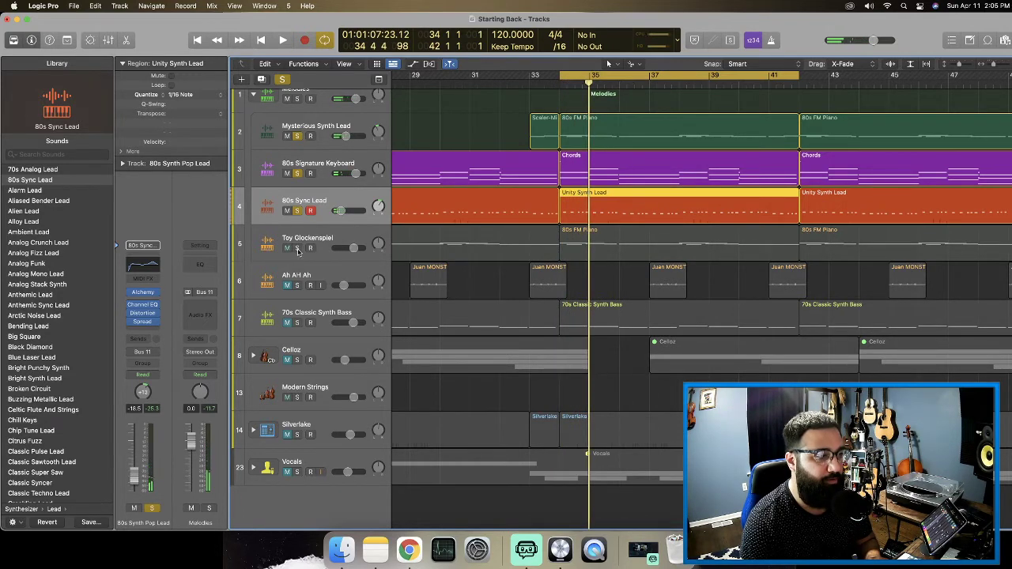
pyautogui.click(298, 248)
pyautogui.click(318, 240)
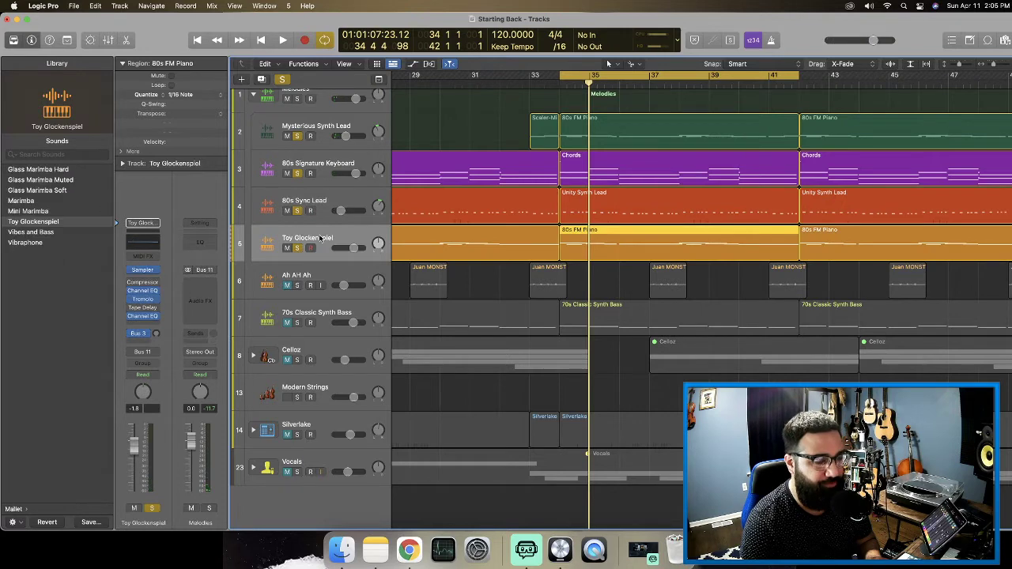
pyautogui.press('space')
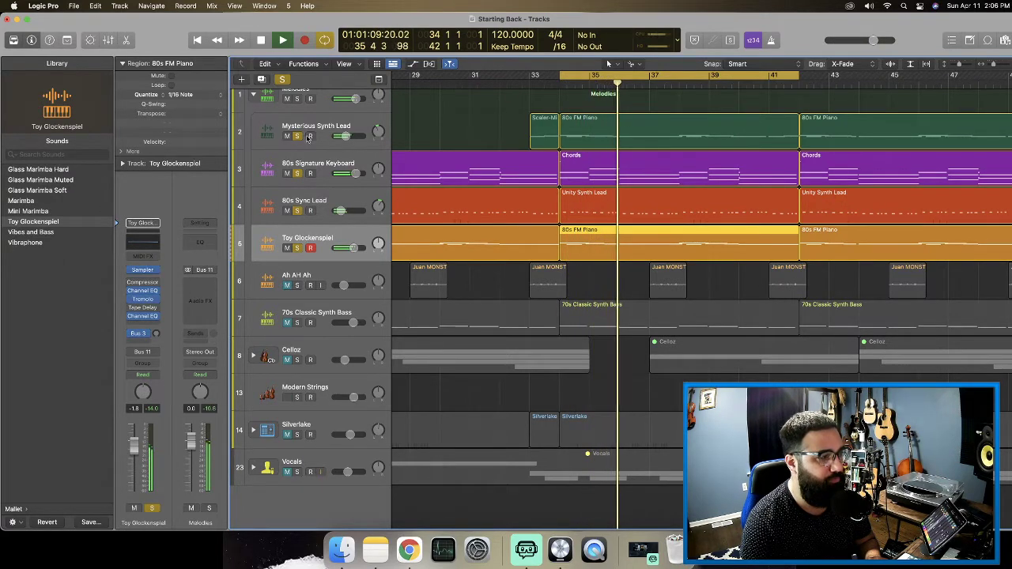
pyautogui.hscroll(-3, 323, 229)
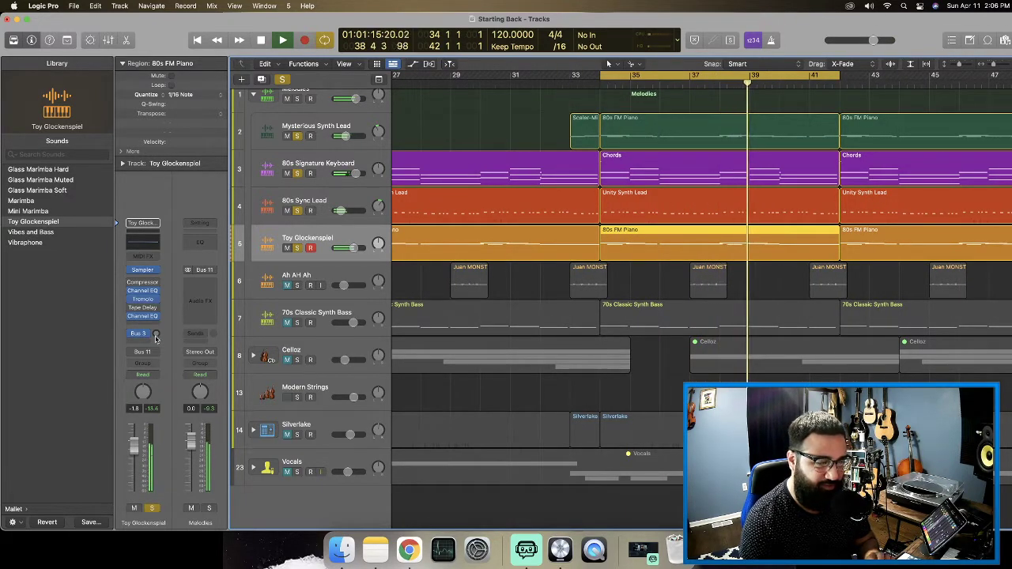
# Raise the Toy Glockenspiel's Bus 3 send level.
pyautogui.click(155, 335)
pyautogui.moveTo(156, 334); pyautogui.dragTo(156, 299)
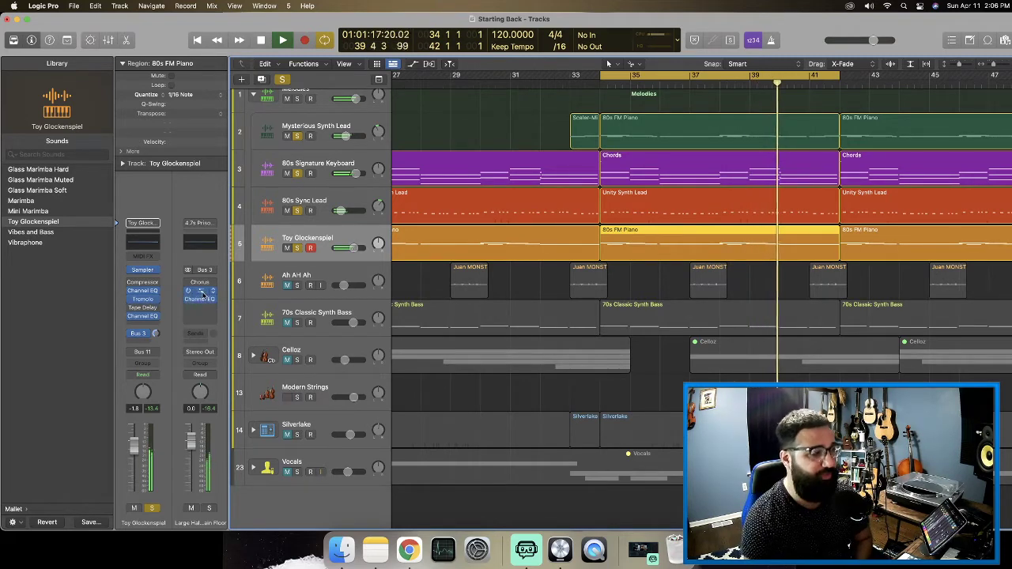
pyautogui.moveTo(165, 331); pyautogui.dragTo(158, 338)
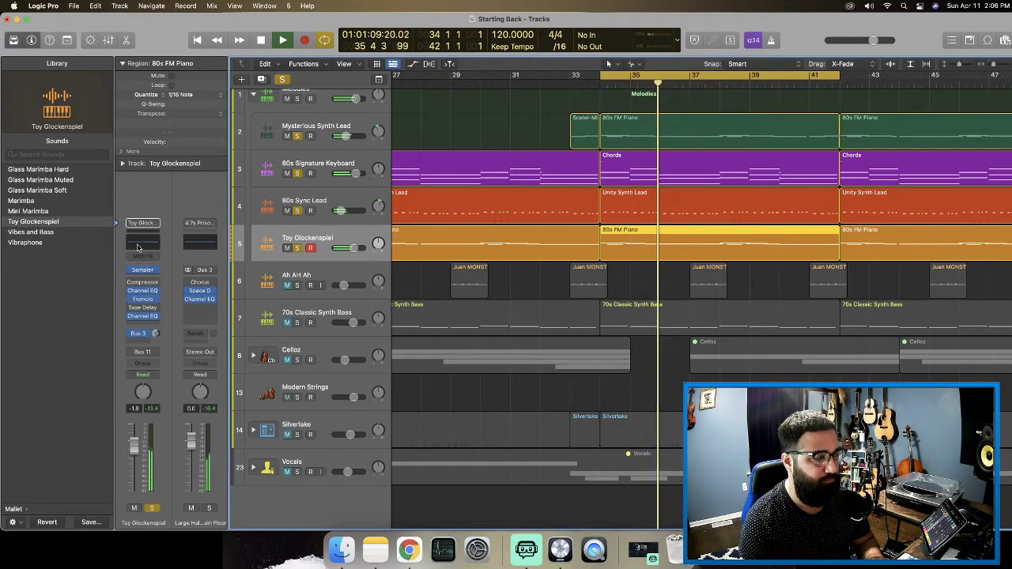
# Enable the high-cut band in Toy Glockenspiel's Channel EQ, try cutoffs down to 8950 Hz, and set it to 20000 Hz during playback.
pyautogui.click(142, 290)
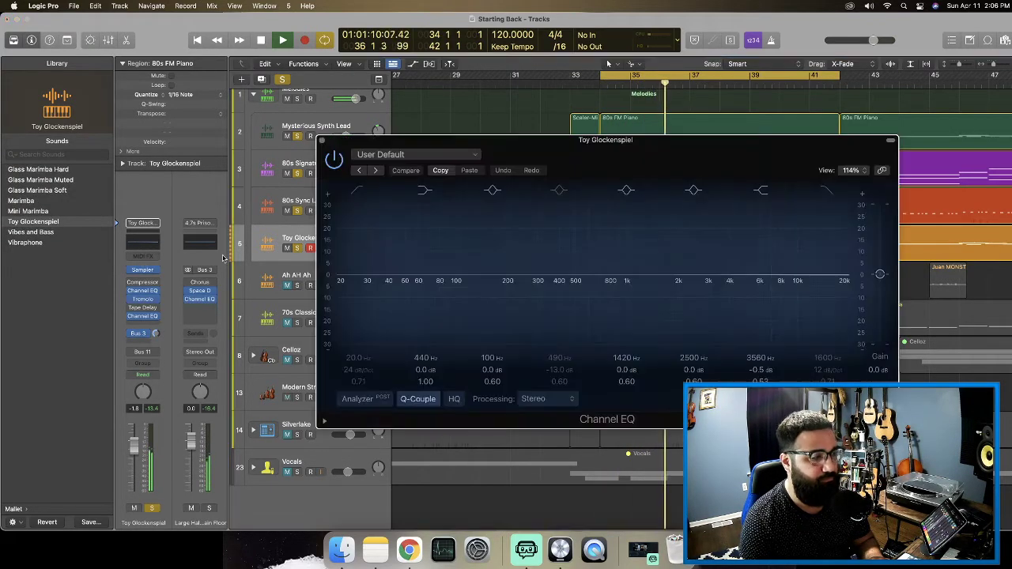
pyautogui.click(383, 157)
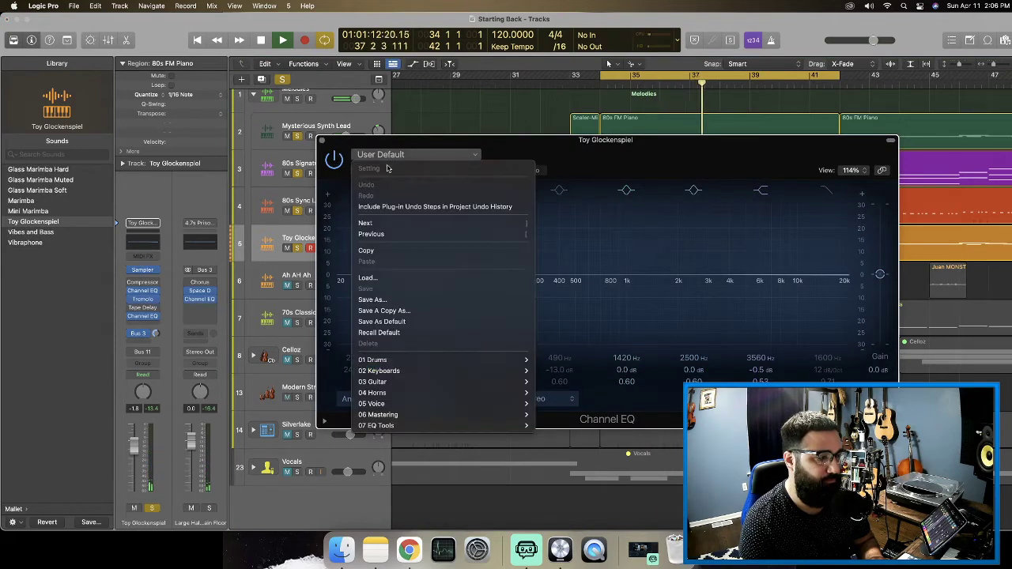
pyautogui.click(632, 268)
pyautogui.click(825, 190)
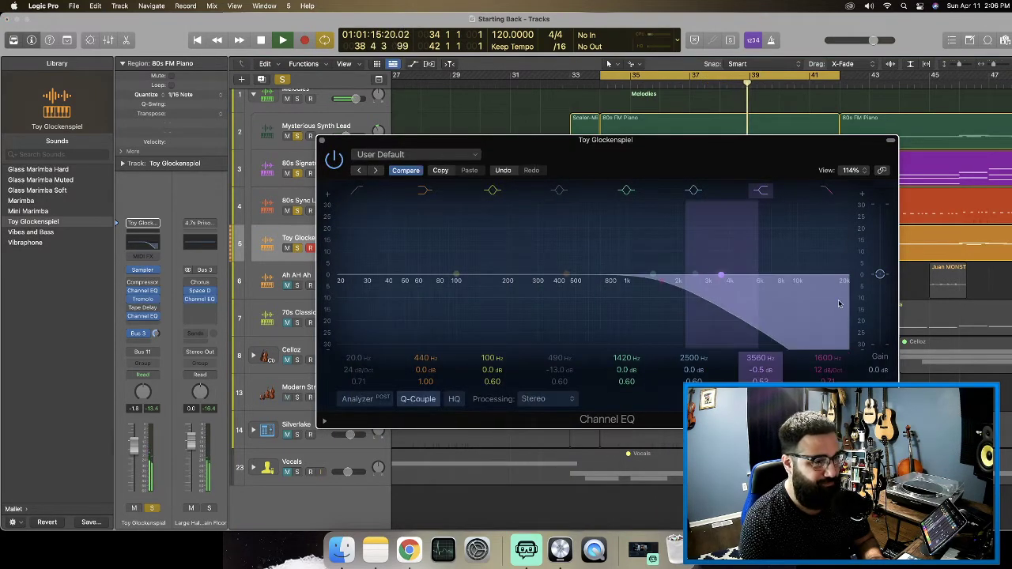
pyautogui.moveTo(657, 278); pyautogui.dragTo(866, 282)
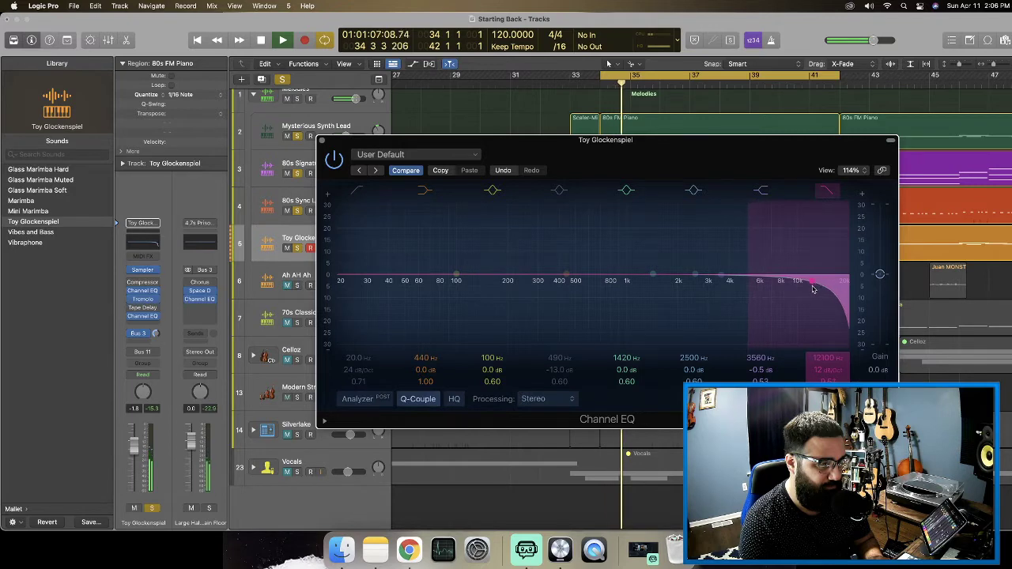
pyautogui.moveTo(822, 287); pyautogui.dragTo(798, 286)
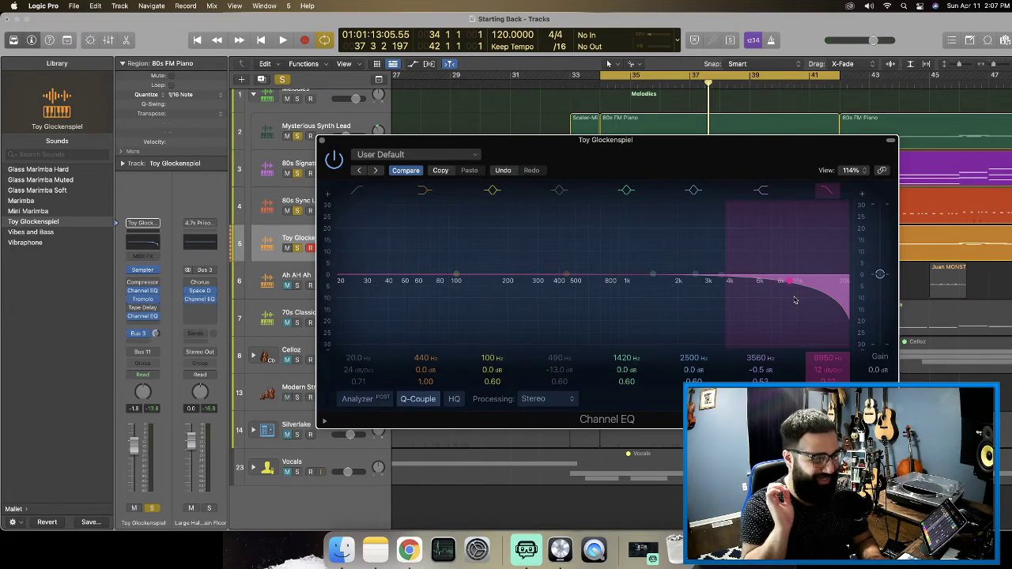
pyautogui.moveTo(789, 285); pyautogui.dragTo(847, 281)
pyautogui.press('space')
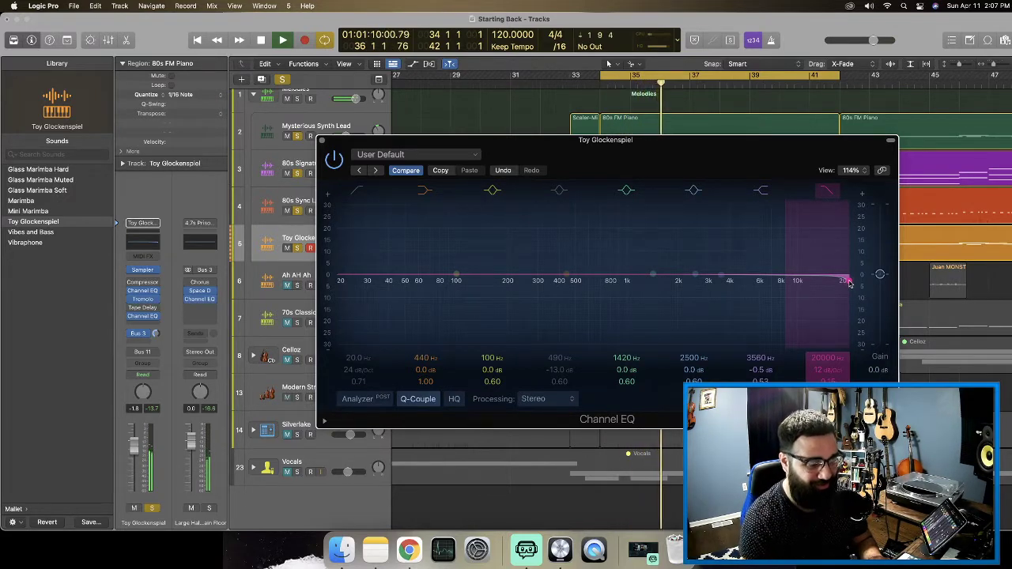
# In Toy Glockenspiel's Channel EQ, lower the high cut to 2480 Hz, boost 1680 Hz to +5.8 dB and set 4180 Hz to -0.7 dB.
pyautogui.moveTo(849, 283); pyautogui.dragTo(823, 280)
pyautogui.moveTo(720, 277)
pyautogui.mouseDown()
pyautogui.moveTo(709, 282)
pyautogui.moveTo(733, 276)
pyautogui.mouseUp()
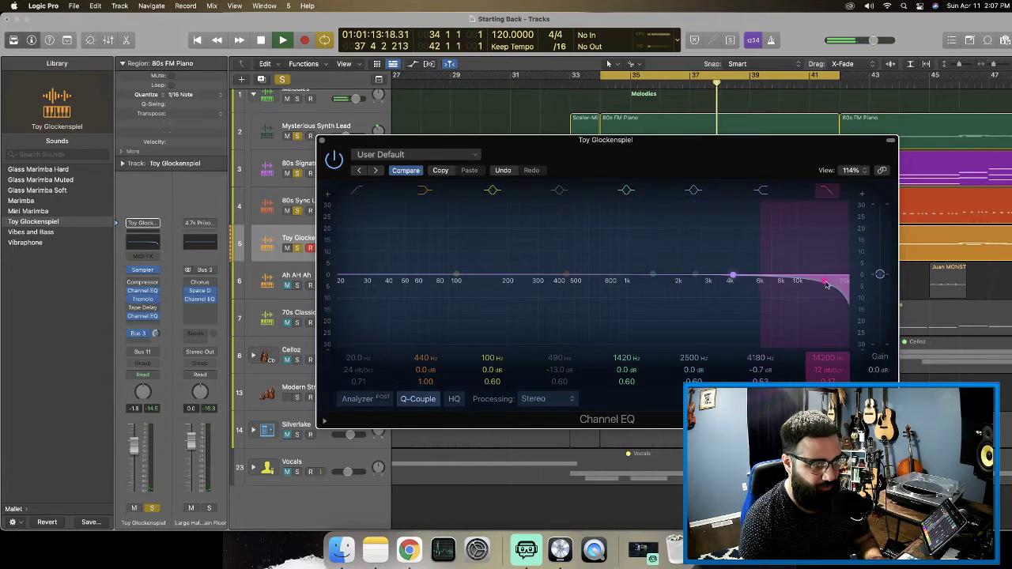
pyautogui.moveTo(826, 286); pyautogui.dragTo(756, 301)
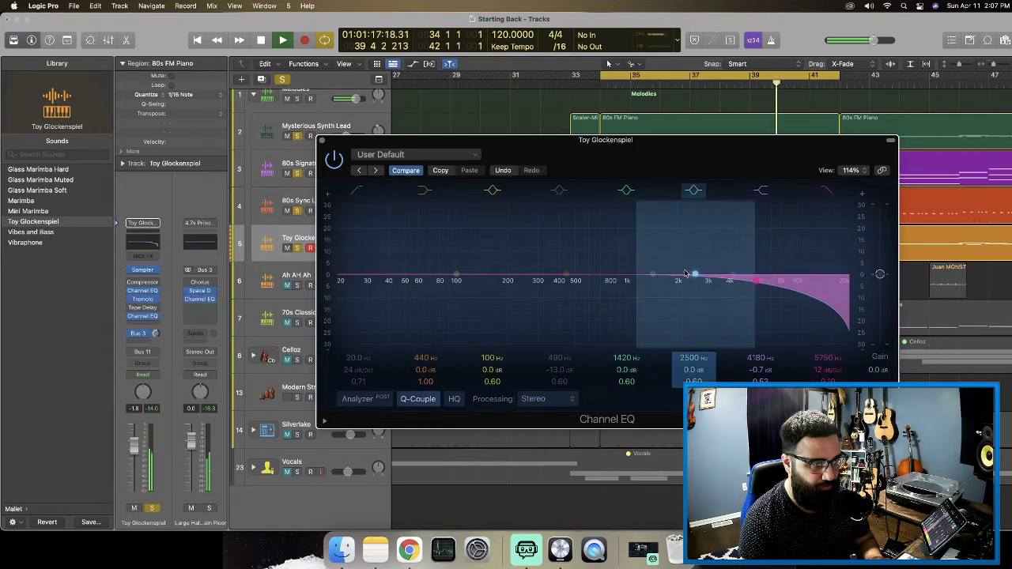
pyautogui.moveTo(653, 277); pyautogui.dragTo(657, 272)
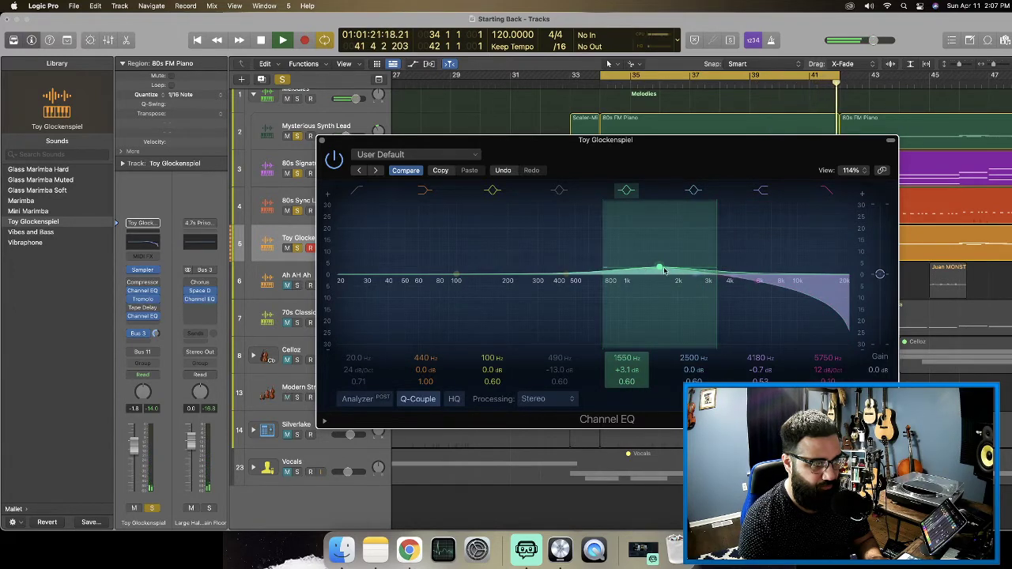
pyautogui.moveTo(659, 269); pyautogui.dragTo(668, 261)
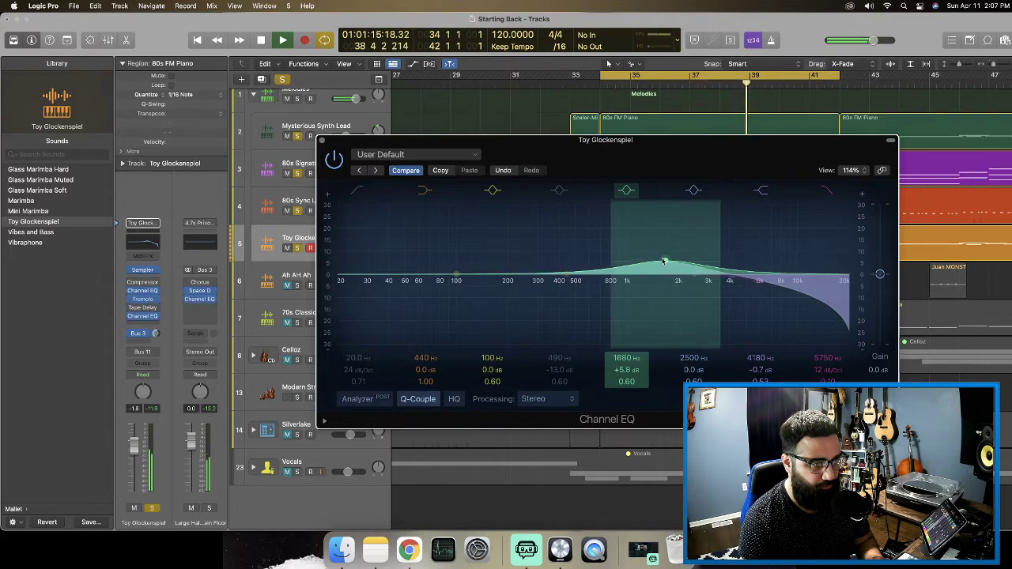
pyautogui.moveTo(757, 283); pyautogui.dragTo(729, 287)
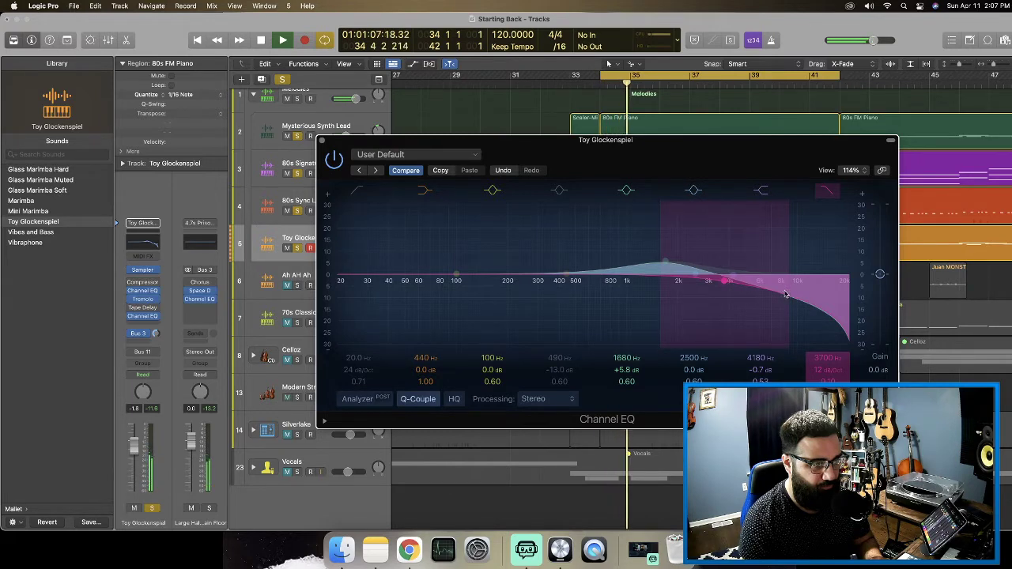
pyautogui.moveTo(788, 295); pyautogui.dragTo(736, 299)
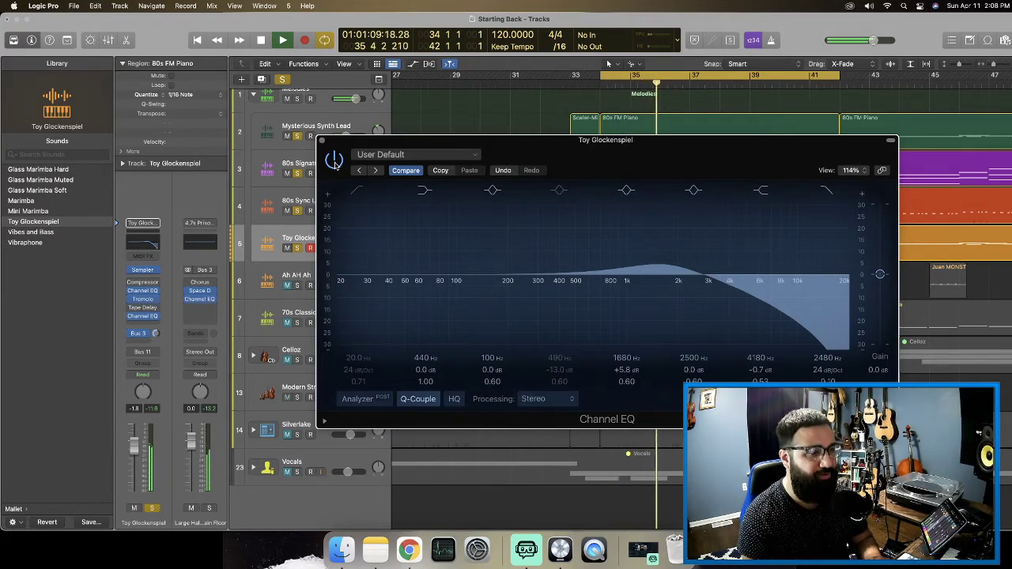
# Compare Toy Glockenspiel with its Channel EQ bypassed and enabled, close the EQ and play the section.
pyautogui.click(335, 160)
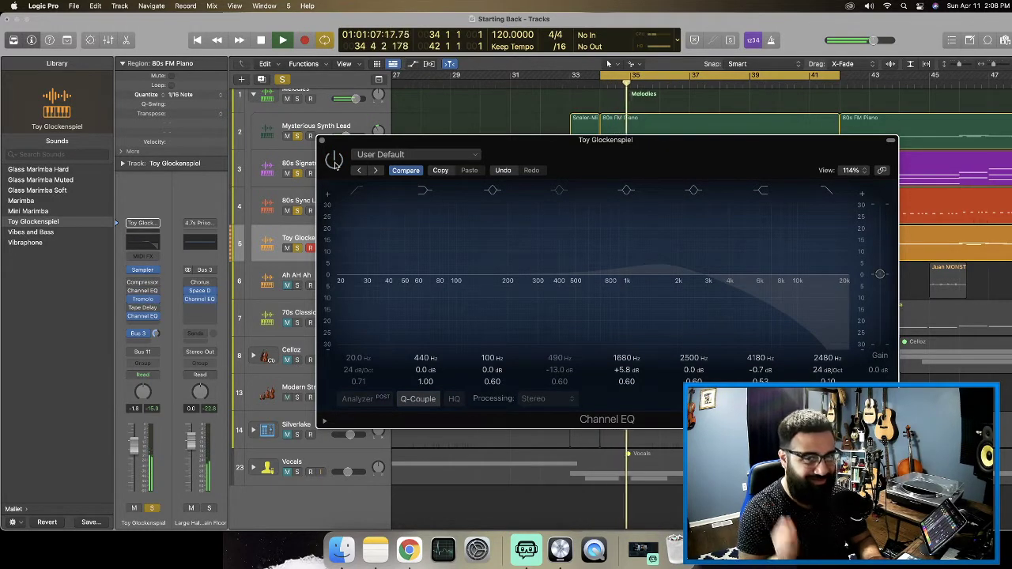
pyautogui.click(334, 160)
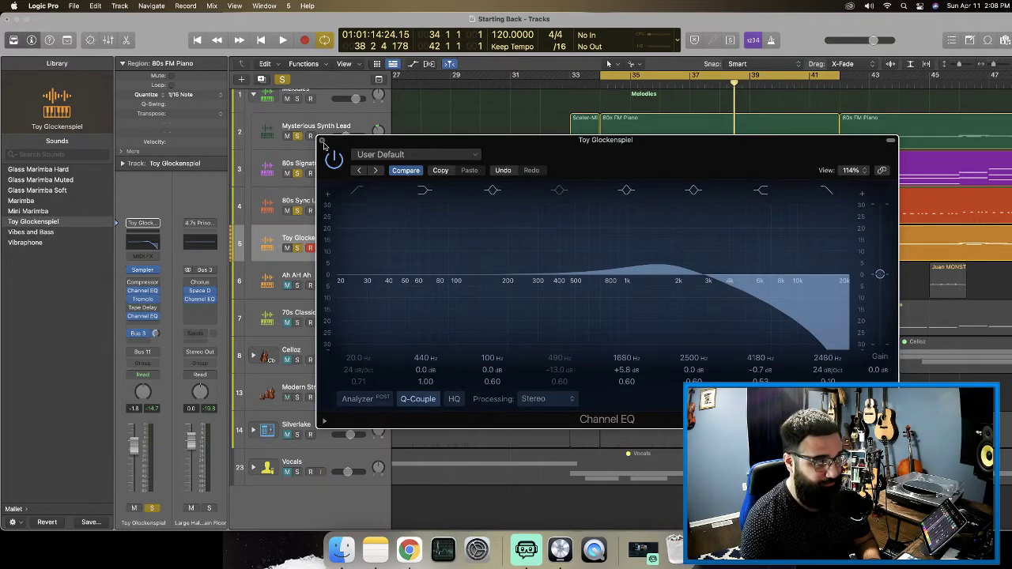
pyautogui.click(322, 141)
pyautogui.press('space')
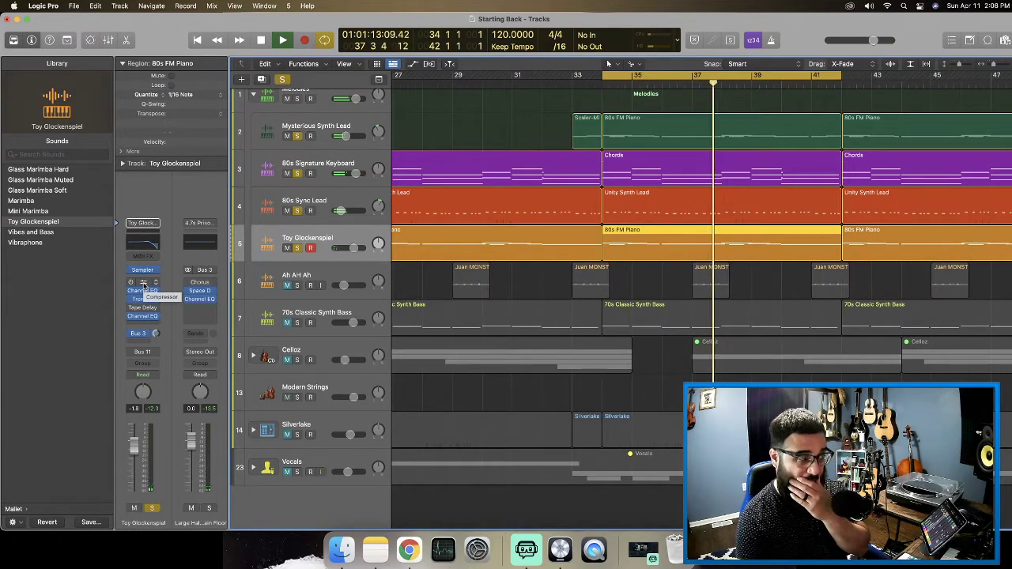
# Try the Studio VCA, Studio FET and Vintage VCA models in Toy Glockenspiel's Compressor with thresholds down to -42.0 dB, bypass it and close it.
pyautogui.click(145, 292)
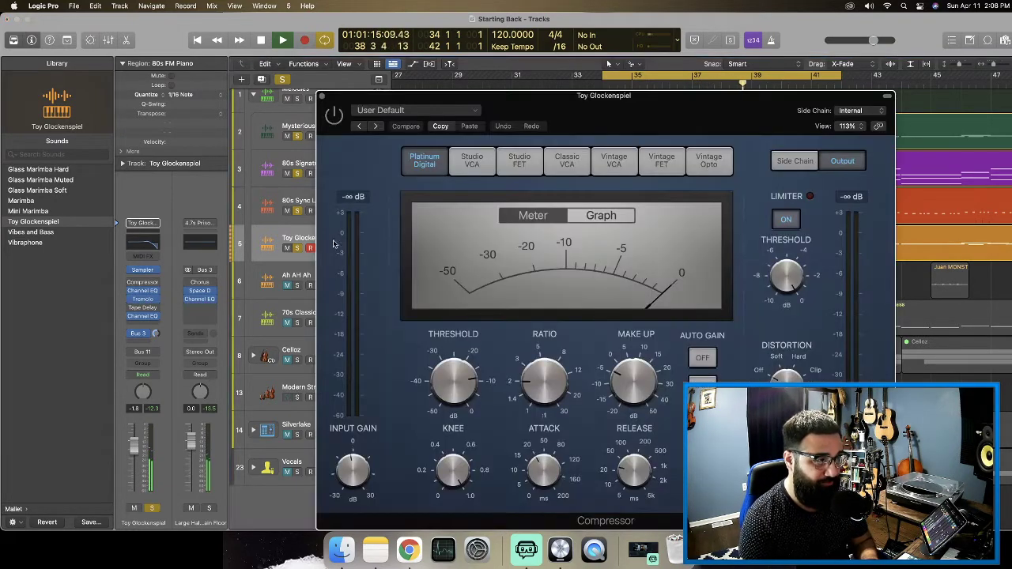
pyautogui.click(471, 160)
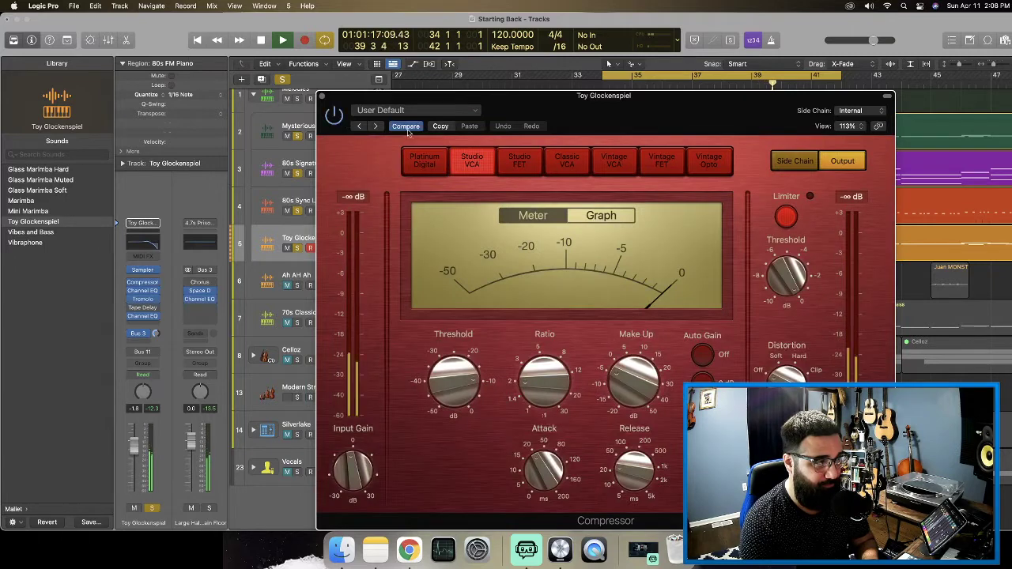
pyautogui.click(519, 161)
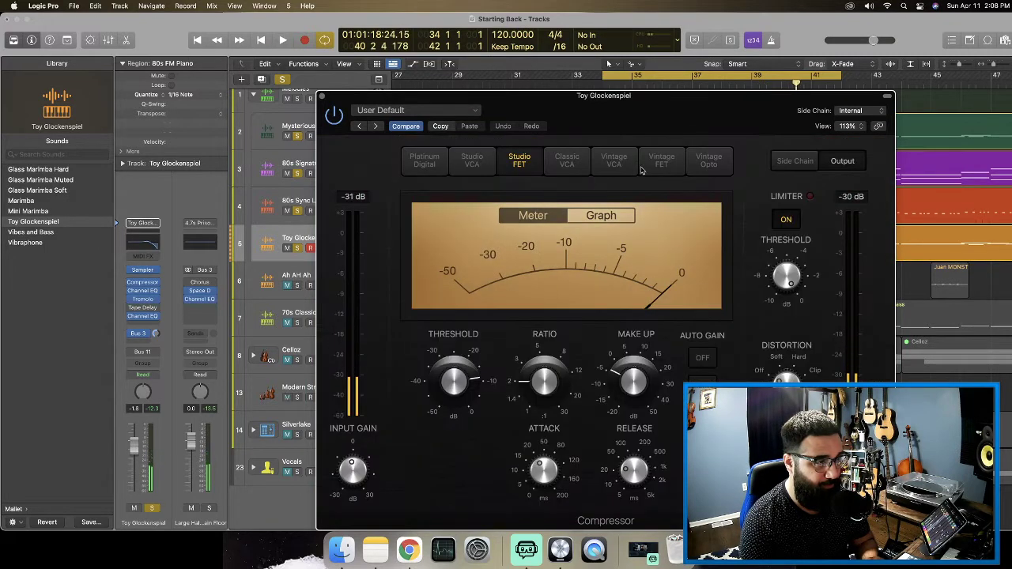
pyautogui.click(609, 162)
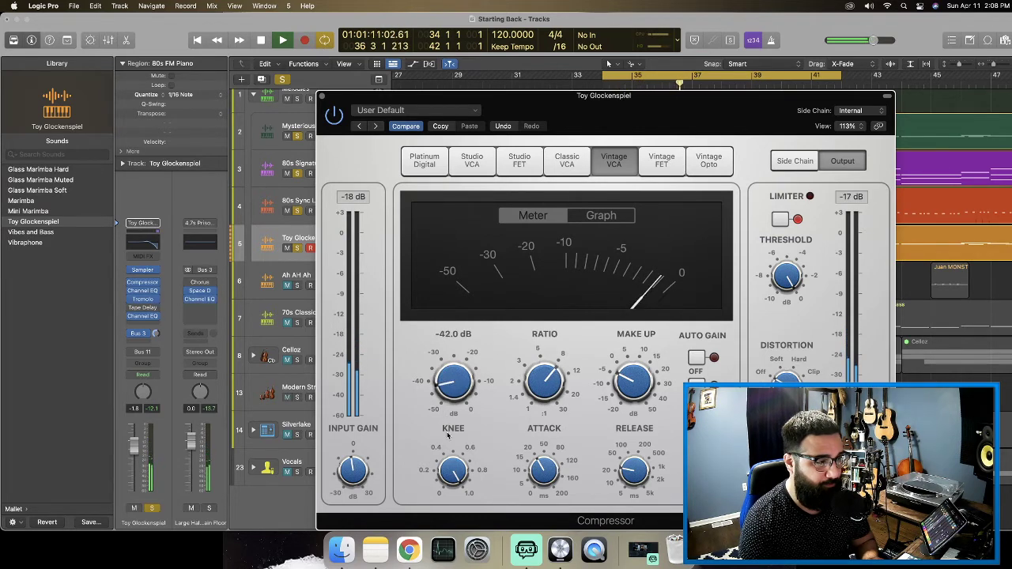
pyautogui.press('space')
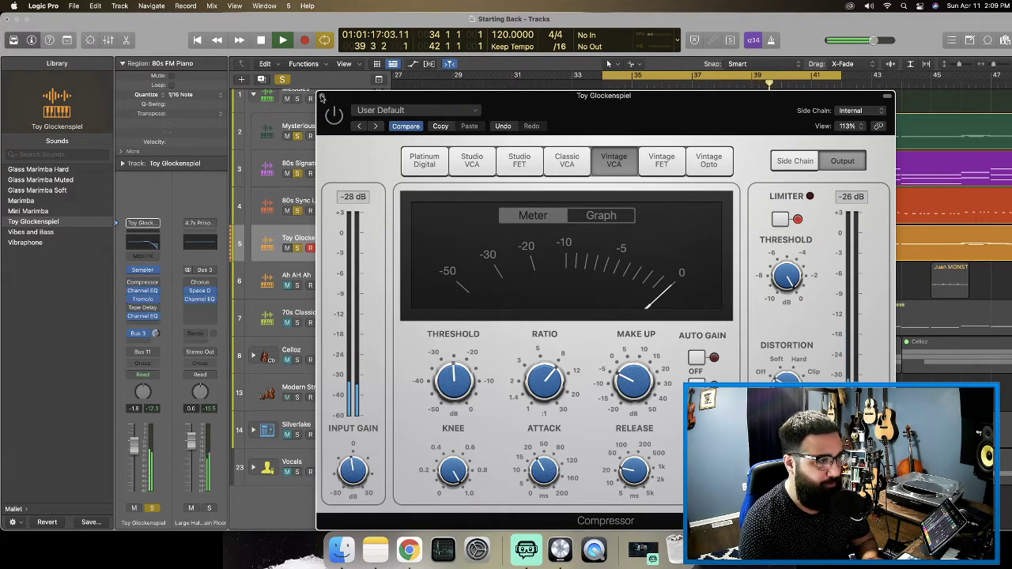
pyautogui.click(322, 95)
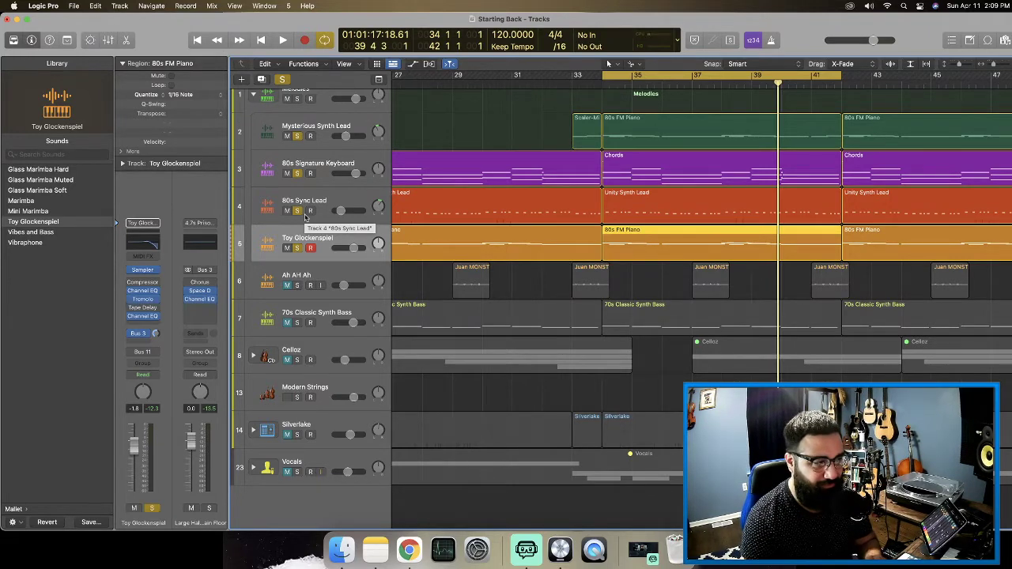
# Lower the Toy Glockenspiel's volume to -7.0 dB during playback and save the project.
pyautogui.hscroll(2, 305, 218)
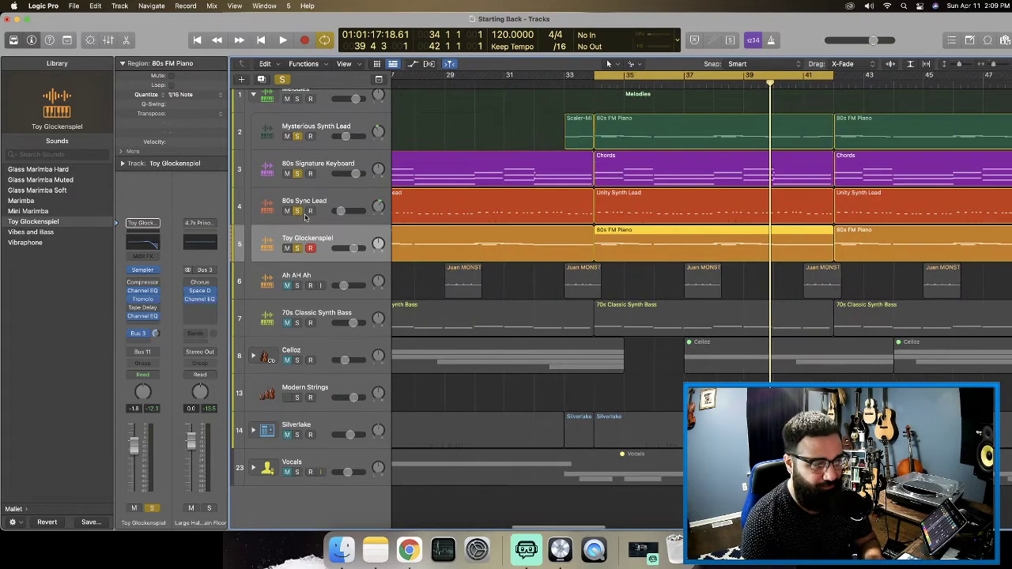
pyautogui.press('space')
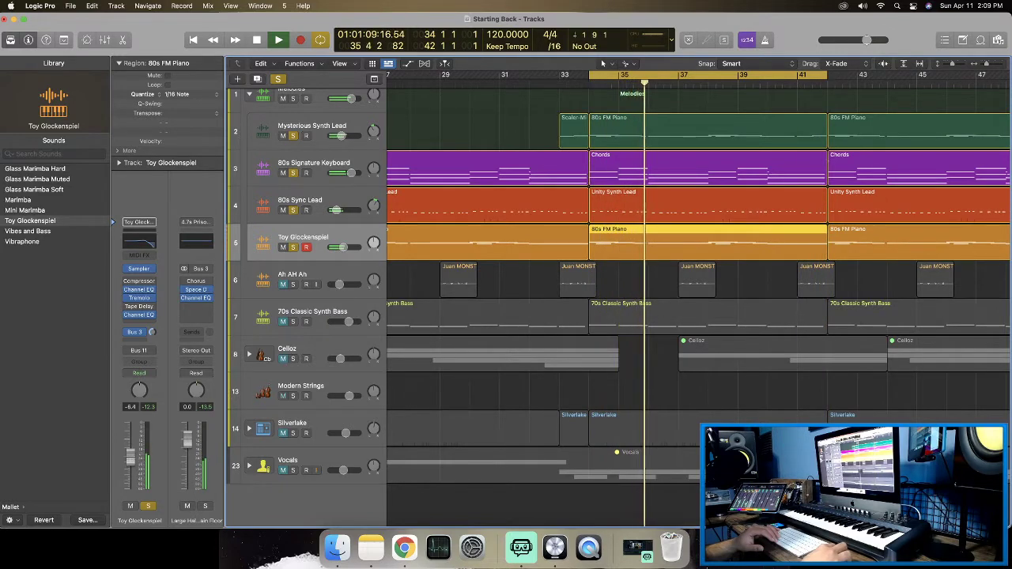
pyautogui.moveTo(131, 461); pyautogui.dragTo(131, 463)
pyautogui.press('space')
pyautogui.press('space')
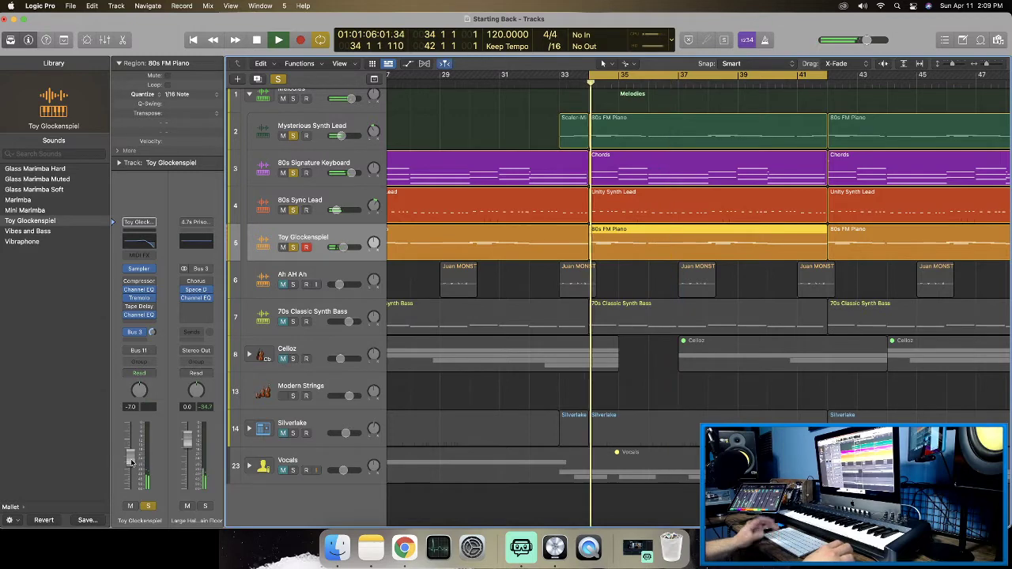
pyautogui.press('super+s')
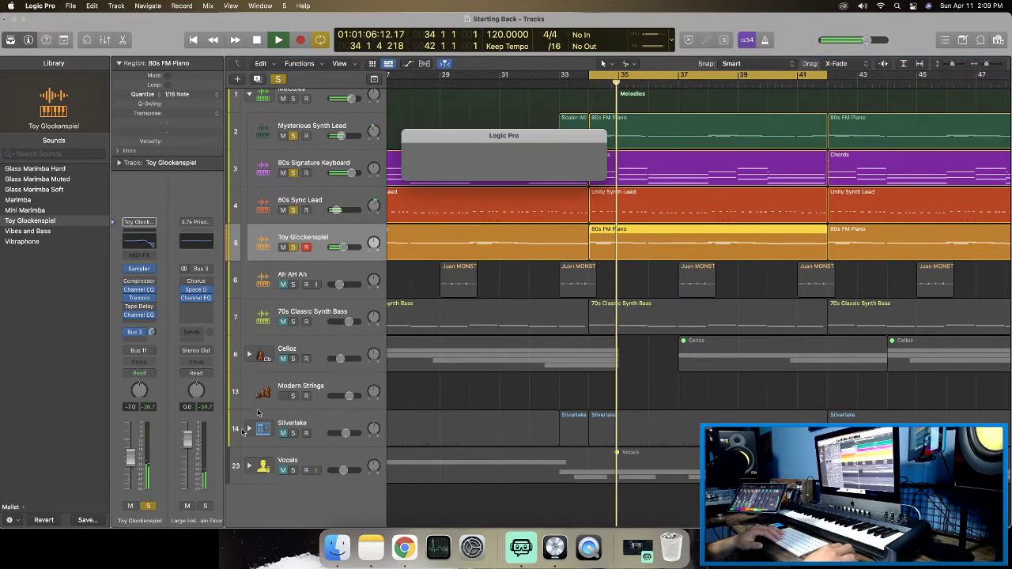
# Unmute the Ah AH Ah track, add it to the soloed tracks, and select it while playing the section.
pyautogui.click(283, 285)
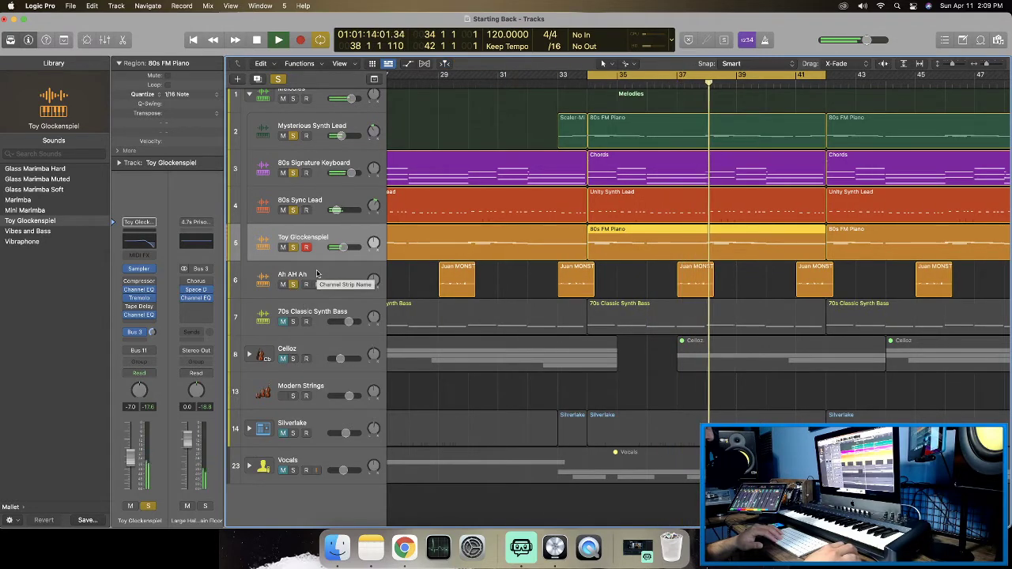
pyautogui.press('space')
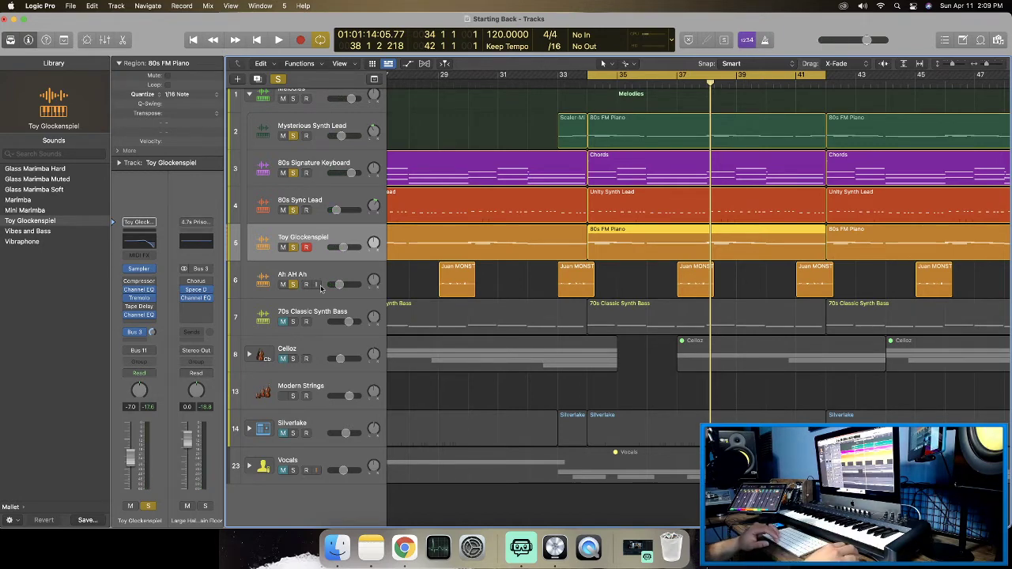
pyautogui.press('space')
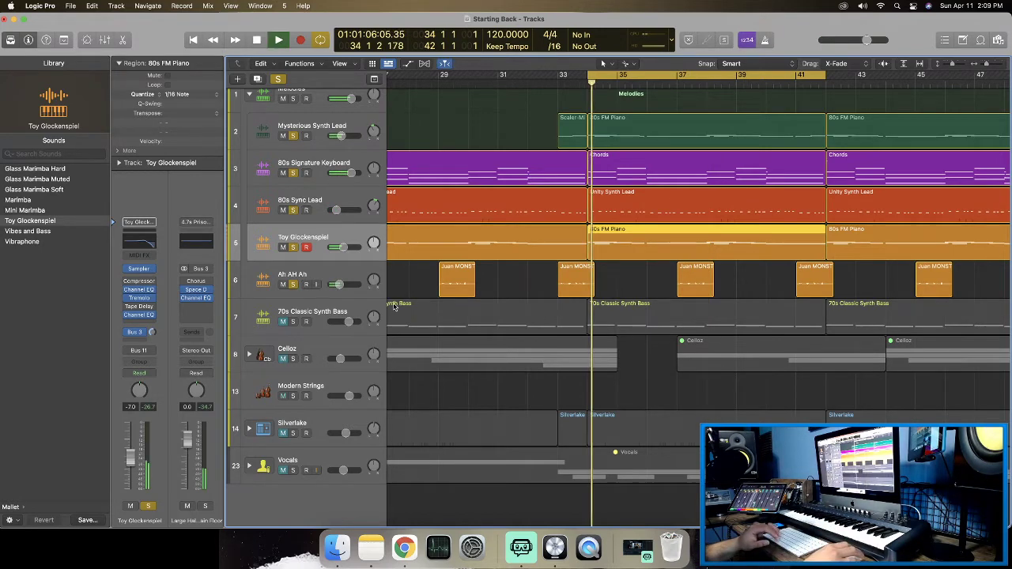
pyautogui.click(311, 272)
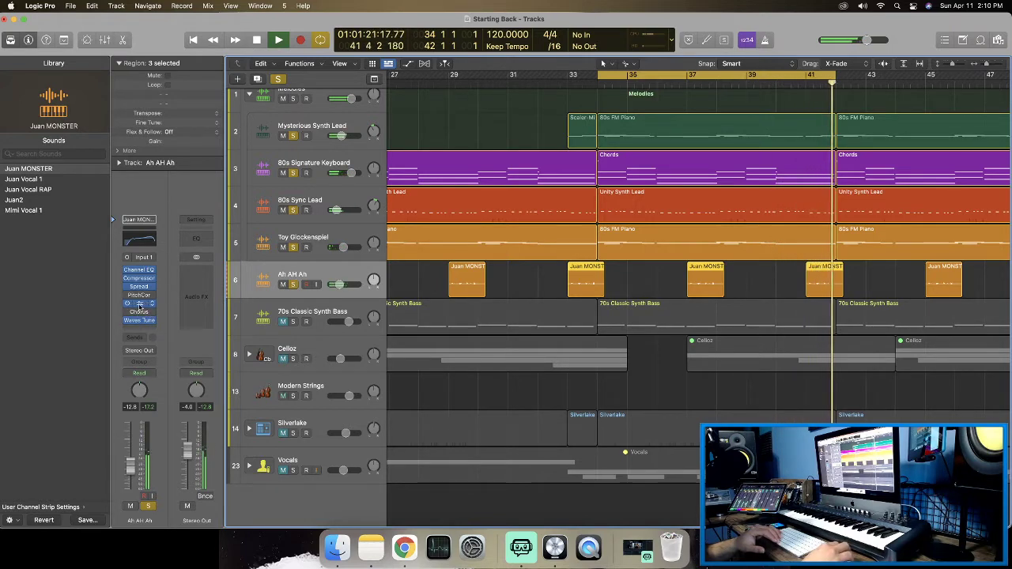
# On Ah AH Ah, reorder the effects so SilverVerb and Waves Tune follow Spread, lower the volume to -14.4 dB and stop playback.
pyautogui.moveTo(140, 306); pyautogui.dragTo(141, 295)
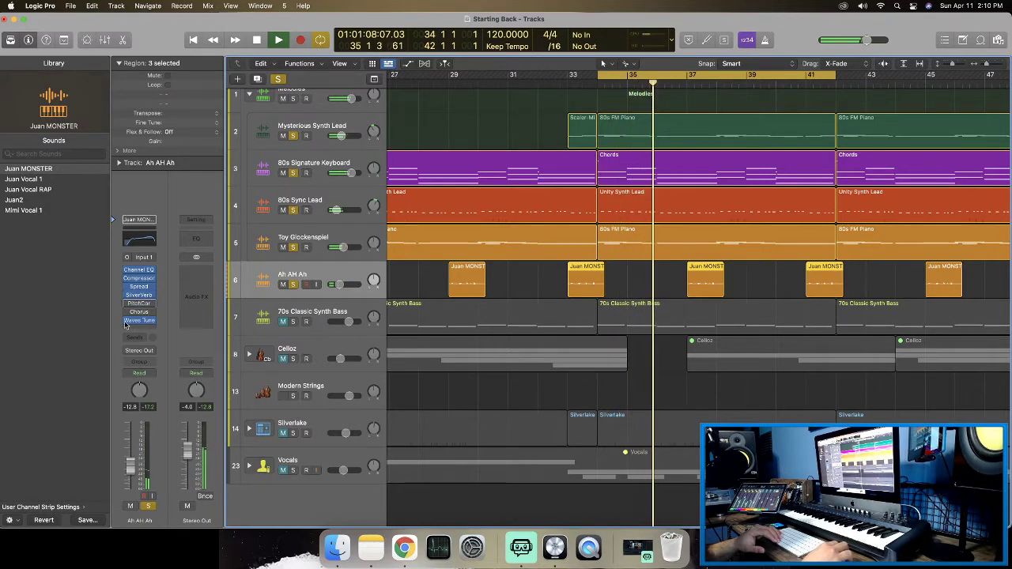
pyautogui.moveTo(124, 324); pyautogui.dragTo(135, 304)
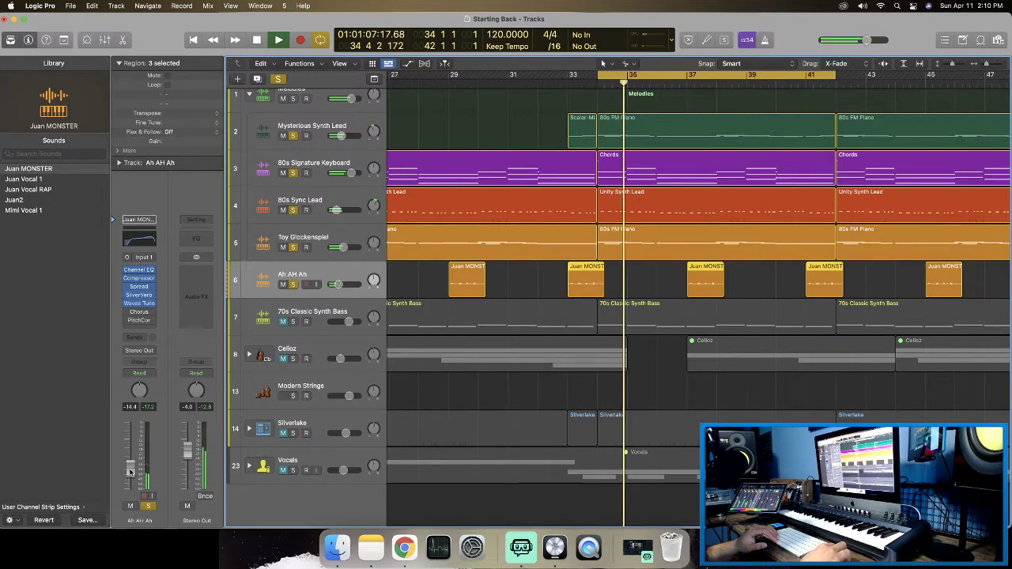
pyautogui.hscroll(-5, 553, 353)
pyautogui.press('space')
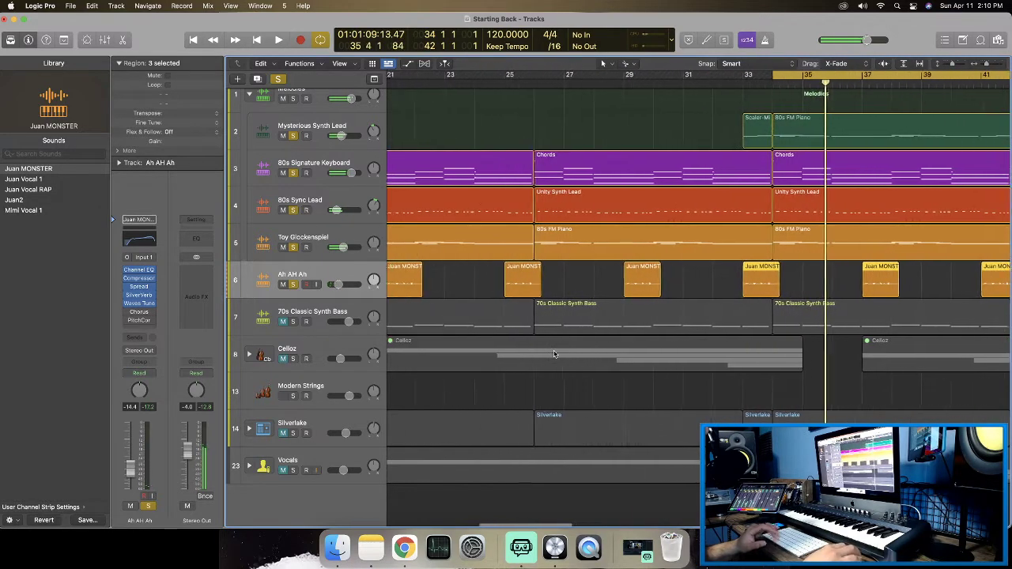
# Select 70s Classic Synth Bass, unmute it, add it to the soloed tracks and play the section.
pyautogui.click(300, 314)
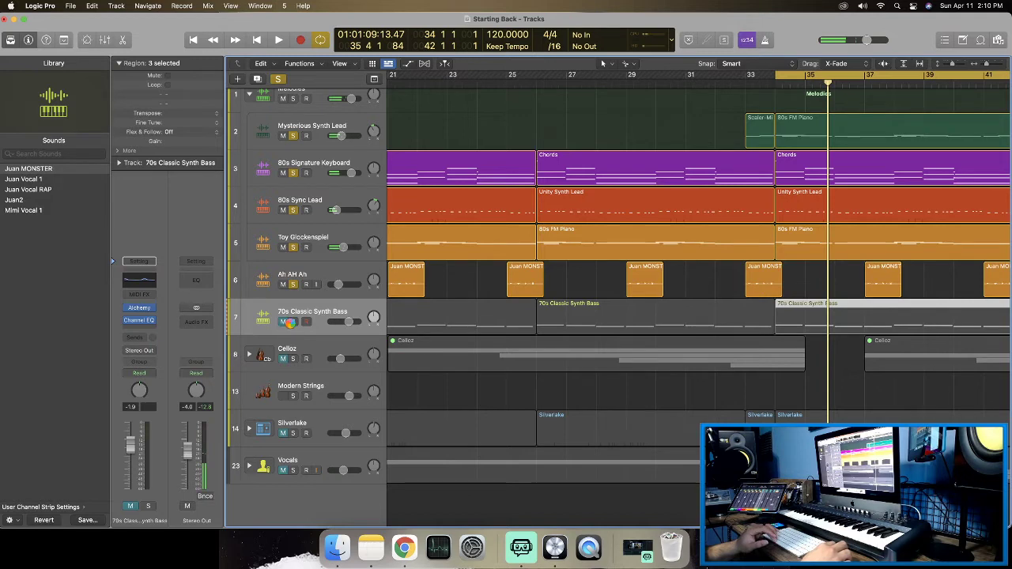
pyautogui.click(292, 321)
pyautogui.click(292, 321)
pyautogui.click(293, 322)
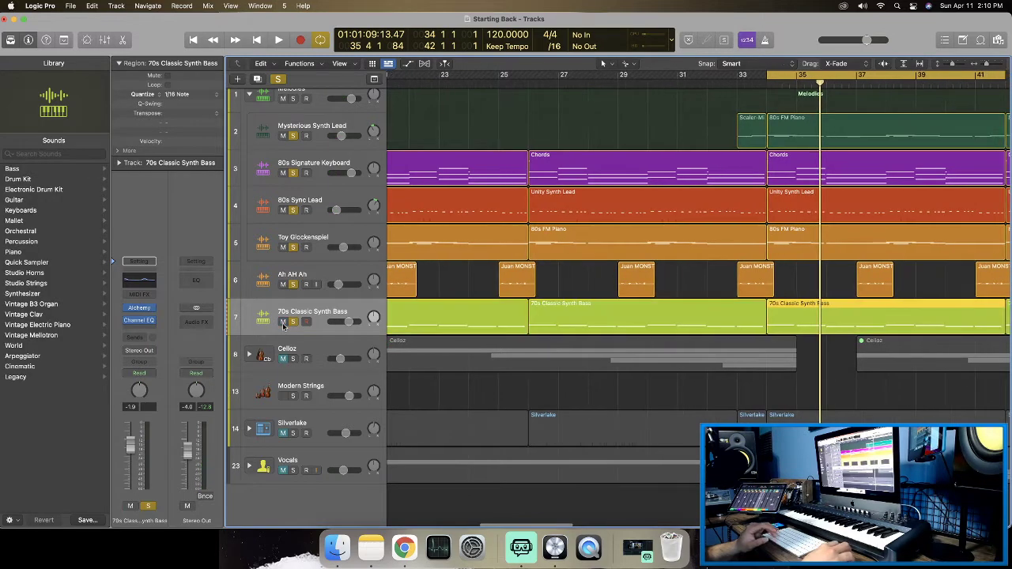
pyautogui.press('space')
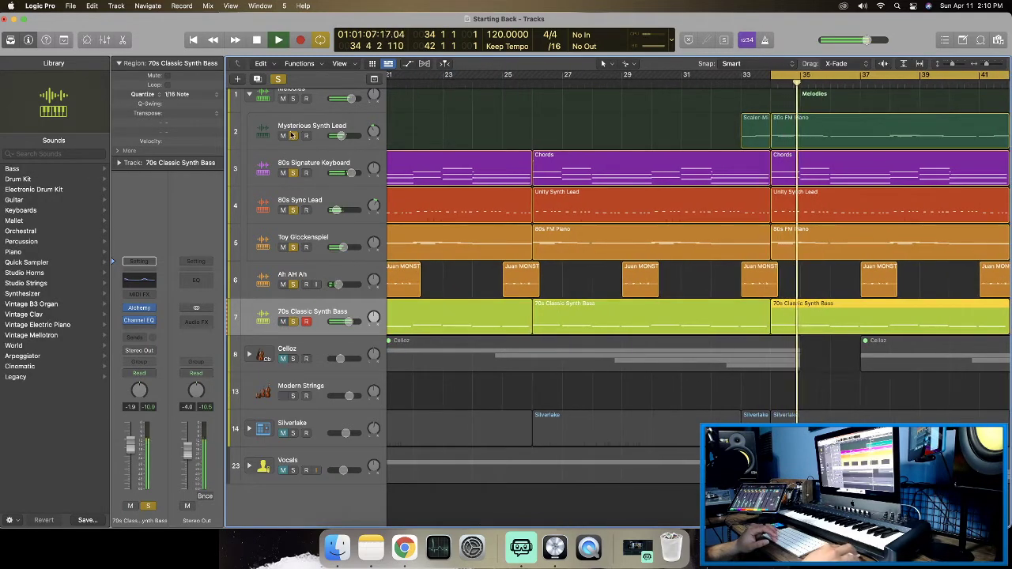
# Remove solo from tracks 2 through 6 so that only 70s Classic Synth Bass is soloed.
pyautogui.click(292, 284)
pyautogui.click(293, 284)
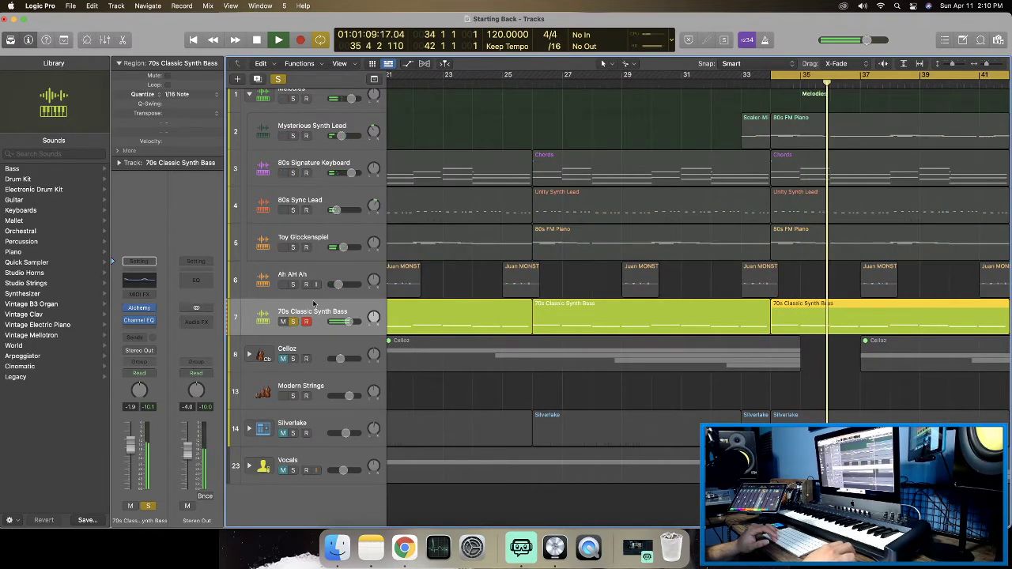
pyautogui.hscroll(-5, 332, 312)
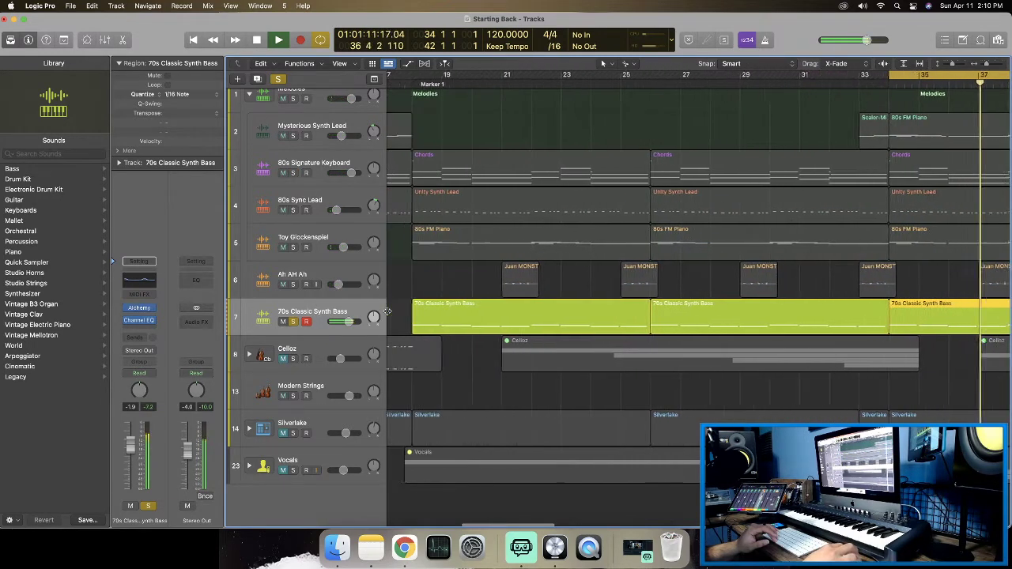
# Open 70s Classic Synth Bass's Channel EQ, examine its low-cut band and curve, close it and resume playback.
pyautogui.click(134, 283)
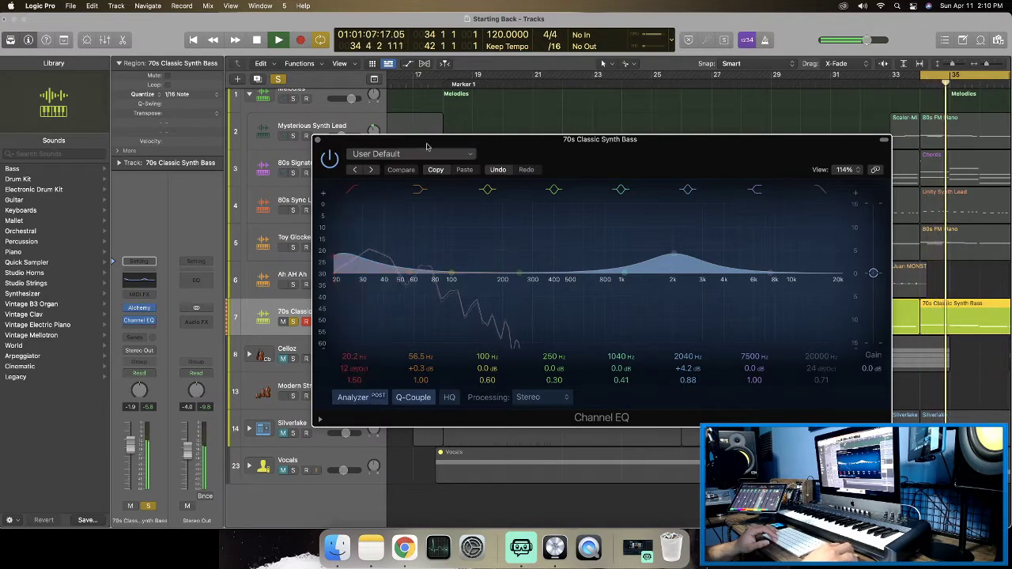
pyautogui.moveTo(426, 146); pyautogui.dragTo(342, 131)
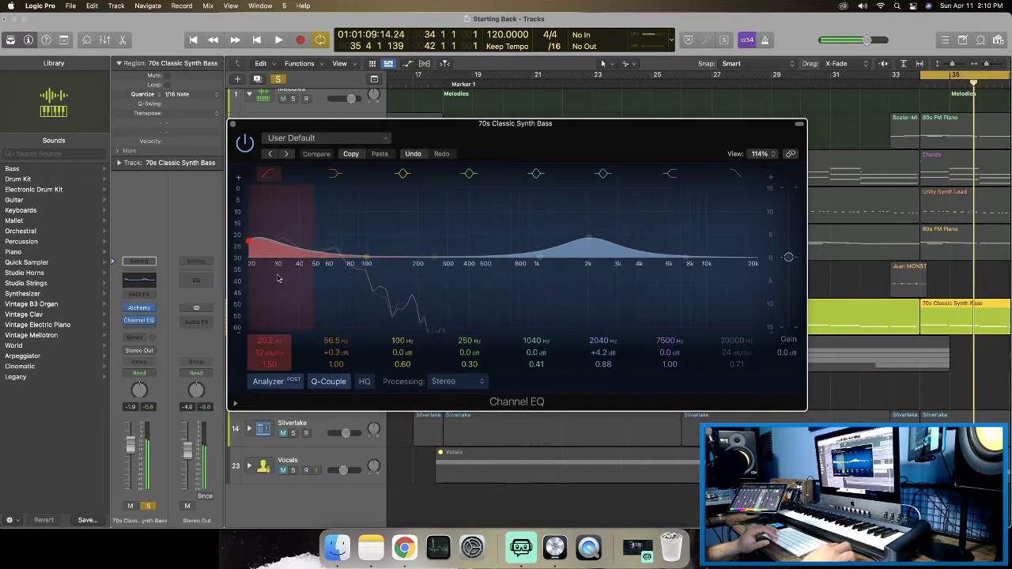
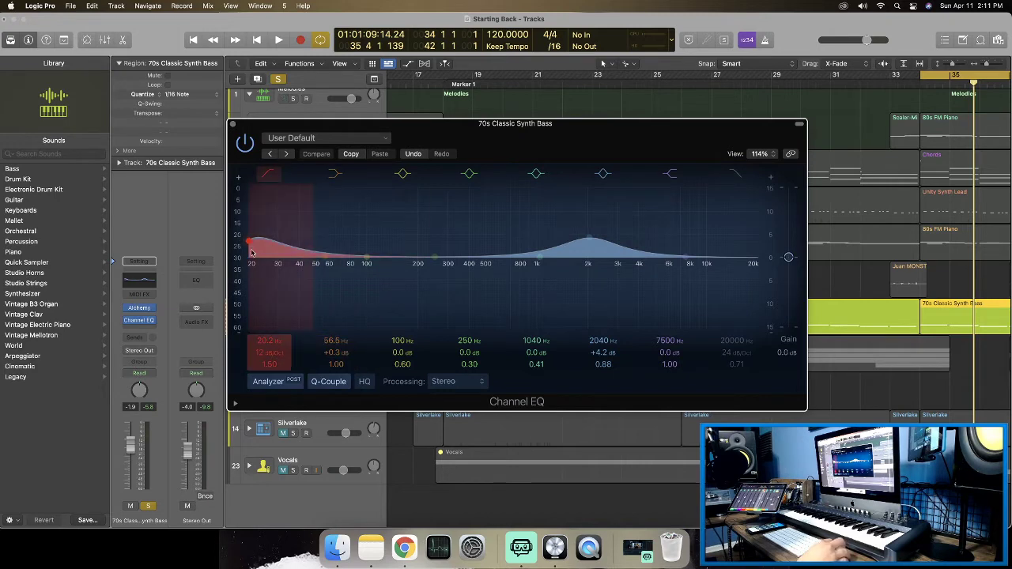
pyautogui.click(232, 125)
pyautogui.press('space')
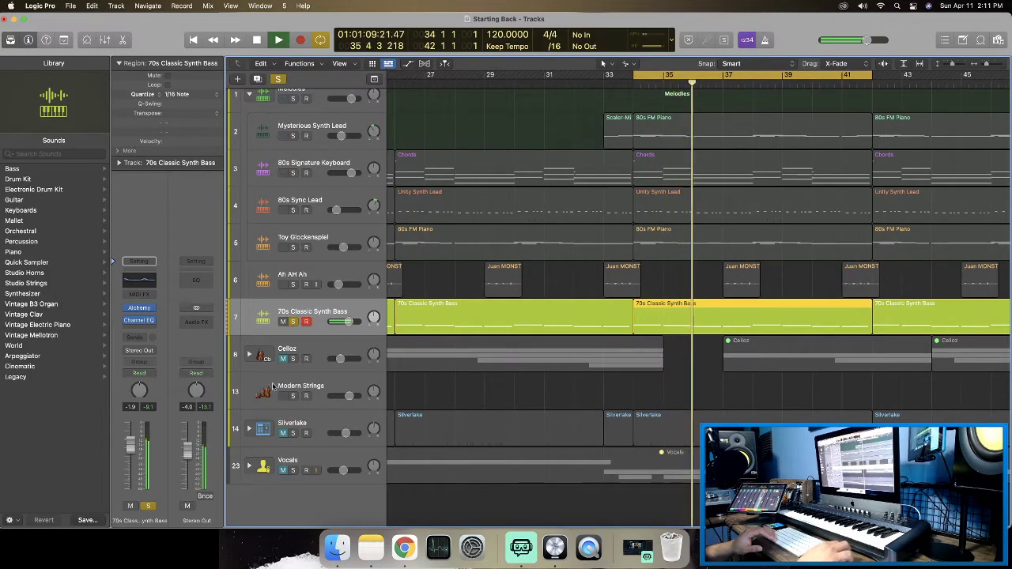
# Expand the Silverlake drum stack, solo Kick 1 alongside 70s Classic Synth Bass, unmute Silverlake, audition them together and stop playback.
pyautogui.click(249, 428)
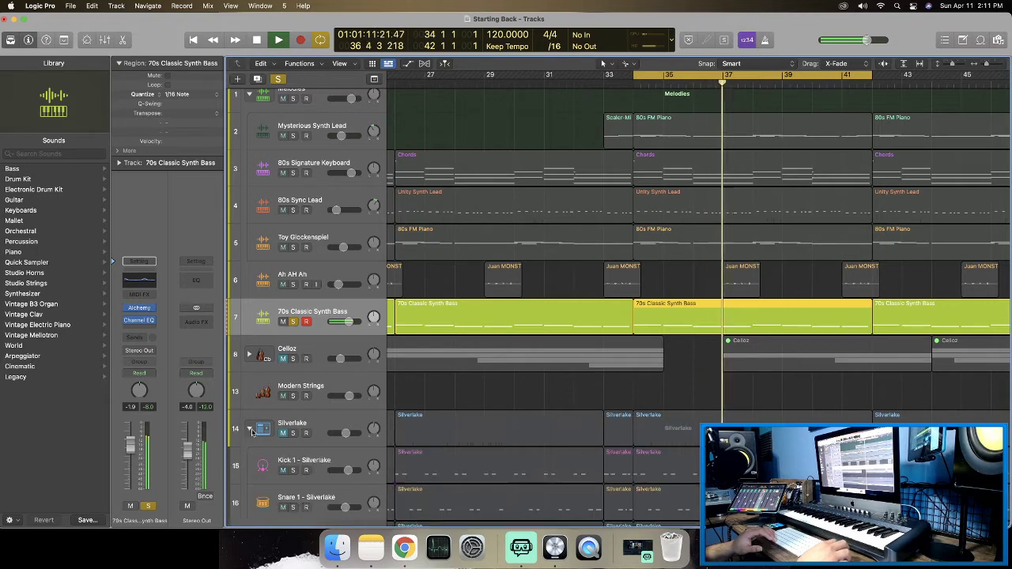
pyautogui.scroll(-2, 262, 436)
pyautogui.click(293, 446)
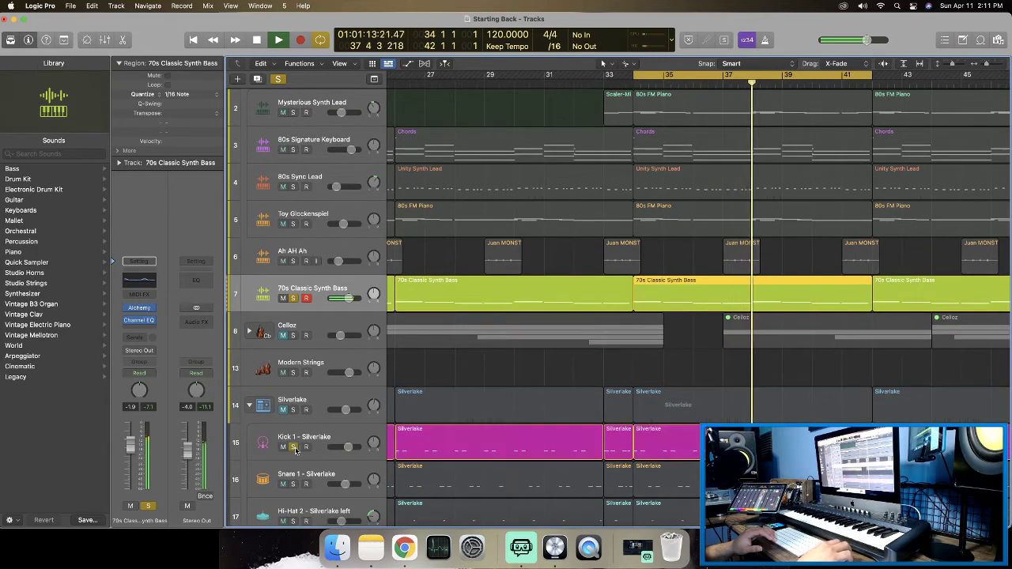
pyautogui.click(285, 414)
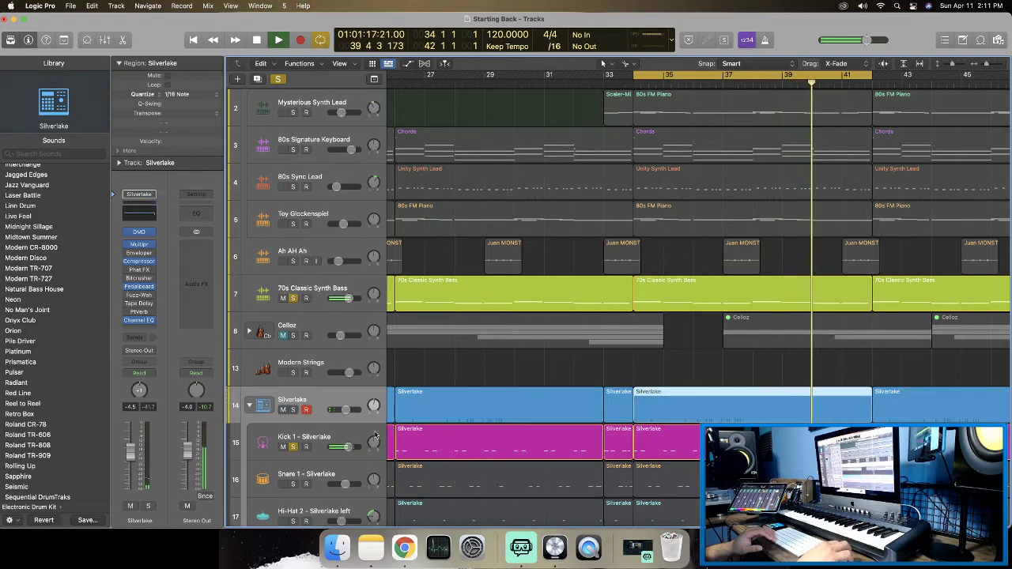
pyautogui.hscroll(2, 347, 395)
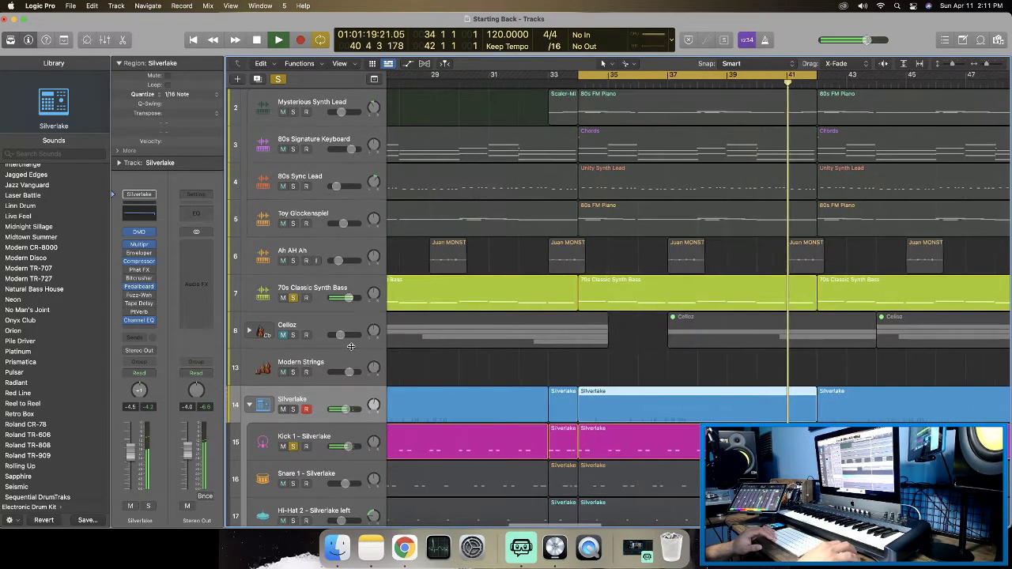
pyautogui.hscroll(-1, 350, 352)
pyautogui.press('space')
# Add a Compressor after the Channel EQ on 70s Classic Synth Bass and move its window clear of the screen's edge.
pyautogui.click(316, 291)
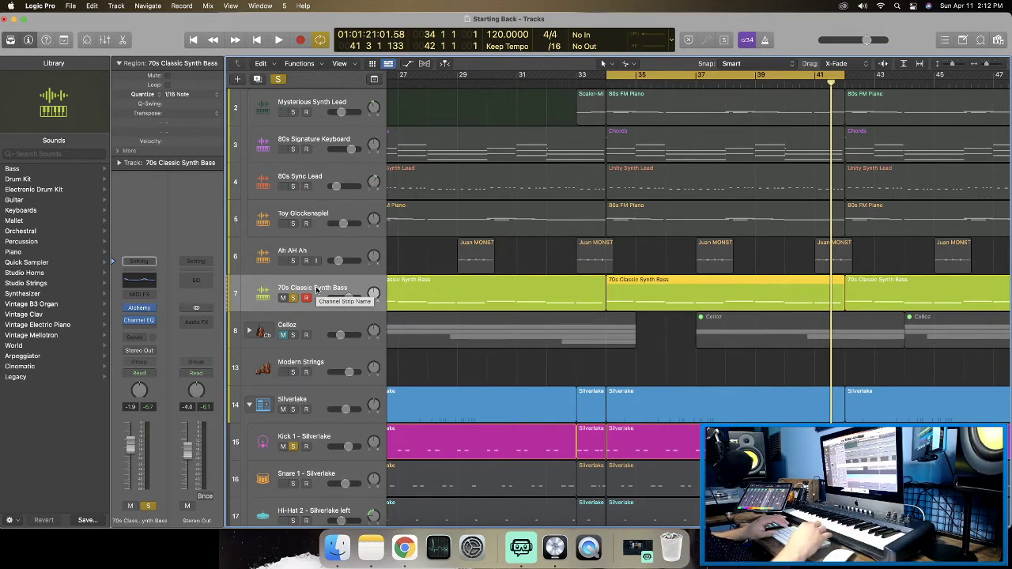
pyautogui.hscroll(1, 317, 290)
pyautogui.scroll(1, 590, 372)
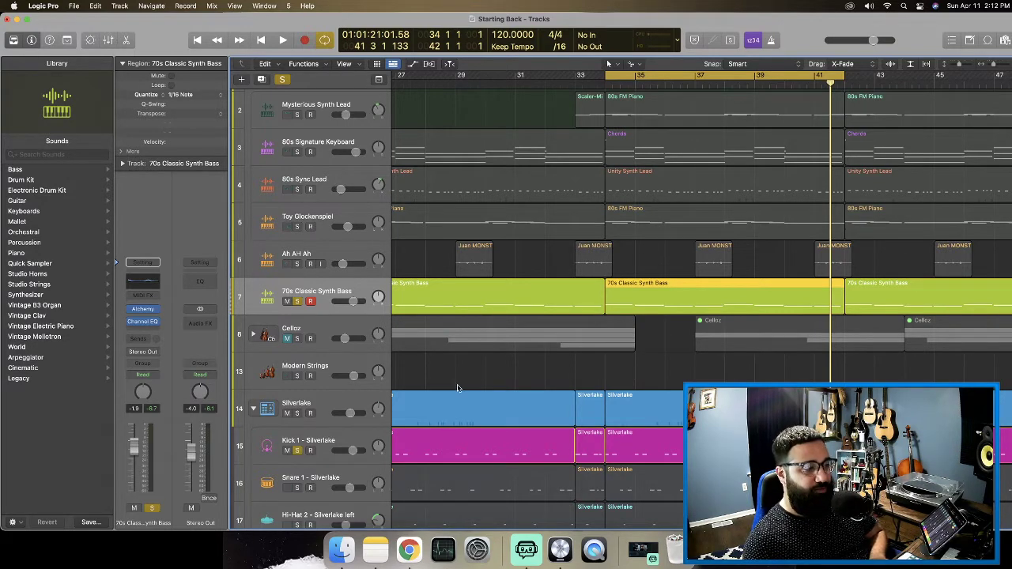
pyautogui.hscroll(-1, 434, 370)
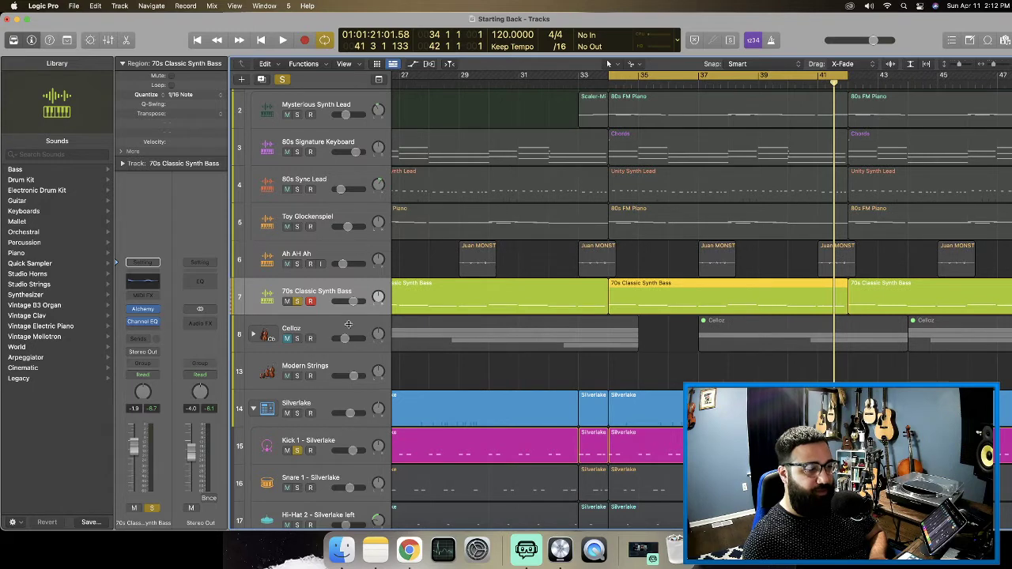
pyautogui.click(326, 393)
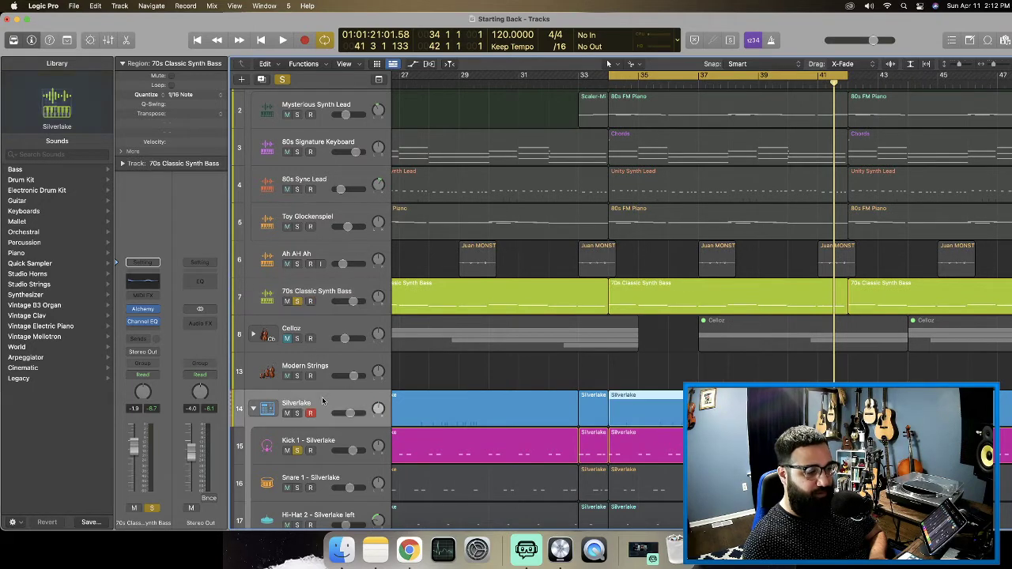
pyautogui.click(319, 295)
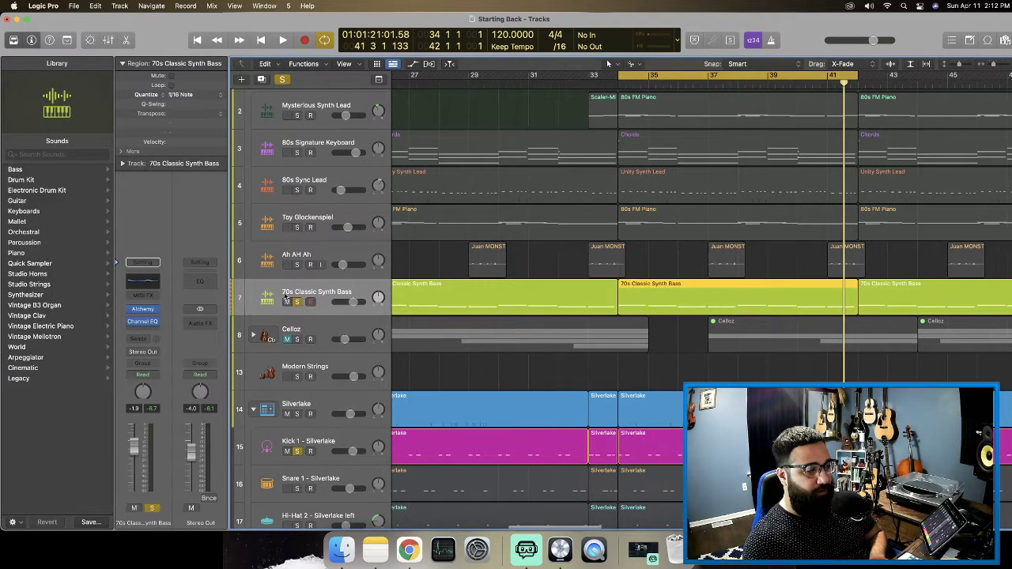
pyautogui.click(142, 333)
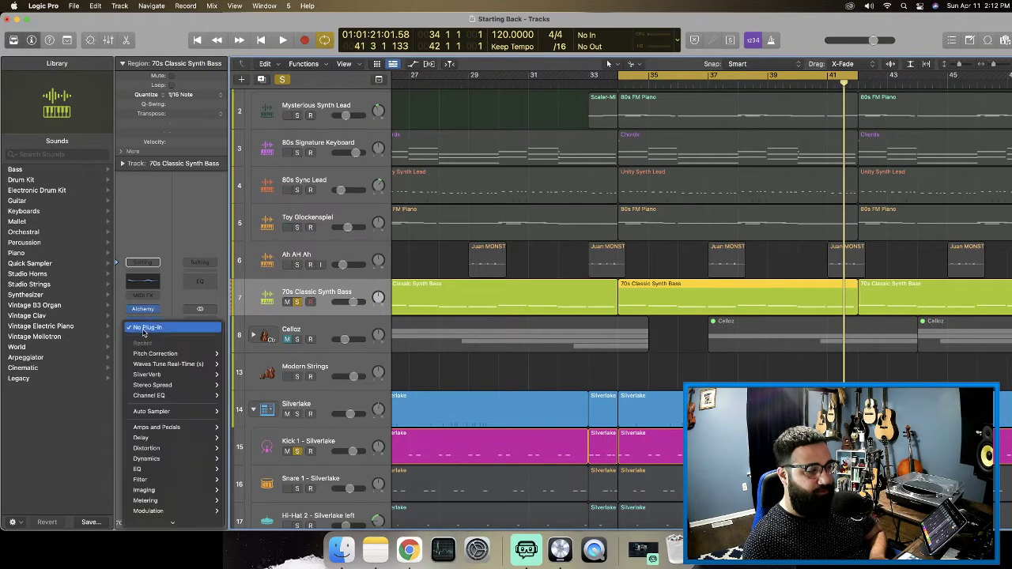
pyautogui.scroll(-1, 158, 391)
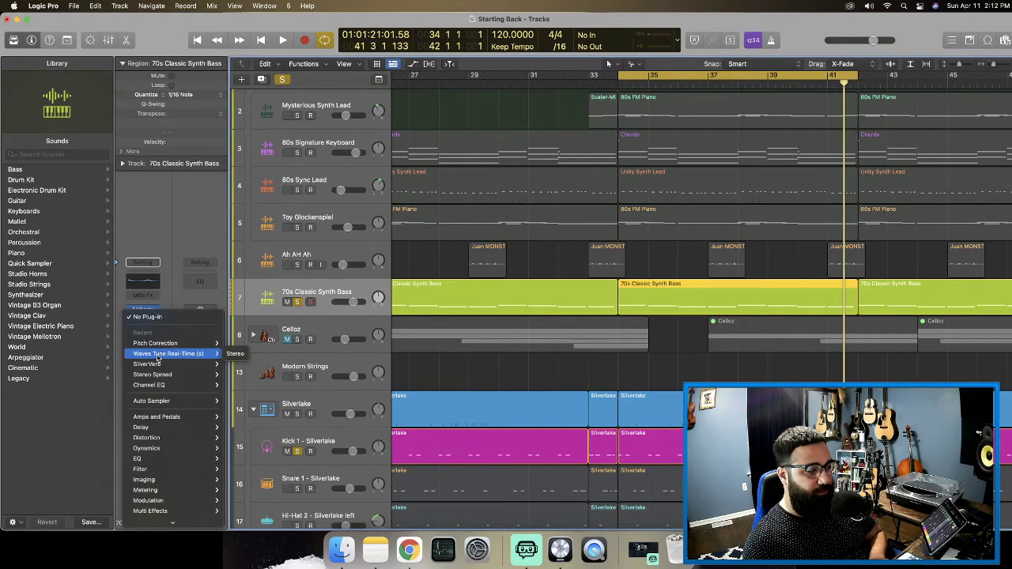
pyautogui.moveTo(156, 369)
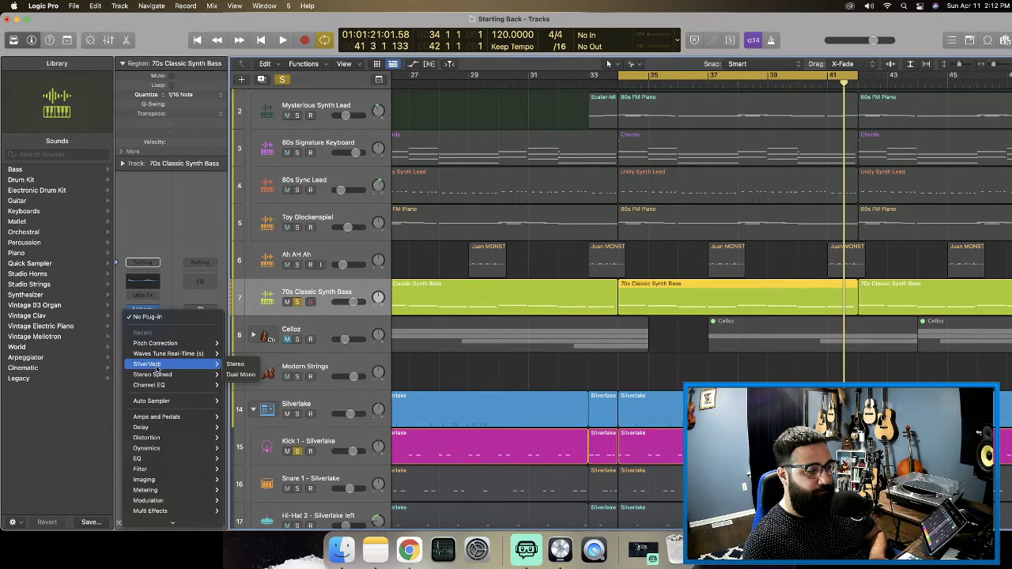
pyautogui.moveTo(180, 450)
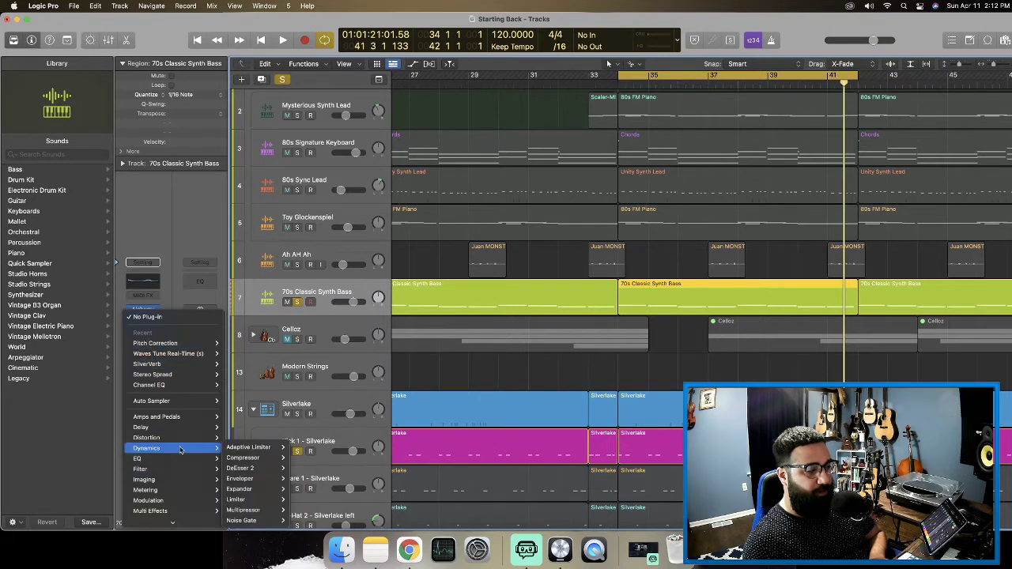
pyautogui.click(240, 458)
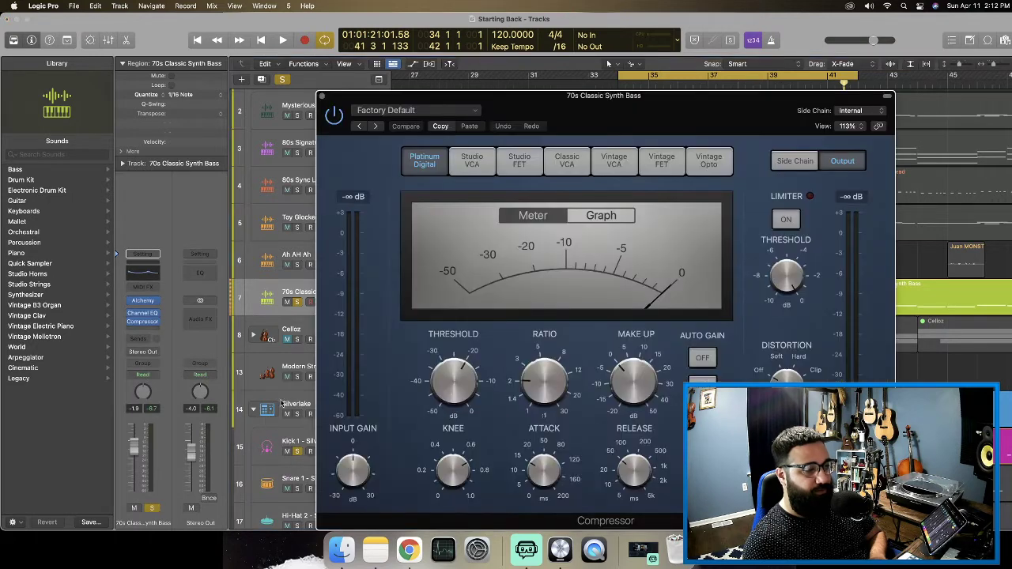
pyautogui.moveTo(511, 132); pyautogui.dragTo(349, 92)
# Briefly audition the bass through the Compressor and set its side chain to Kick 1 - Silverlake (Inst 1).
pyautogui.press('space')
pyautogui.press('space')
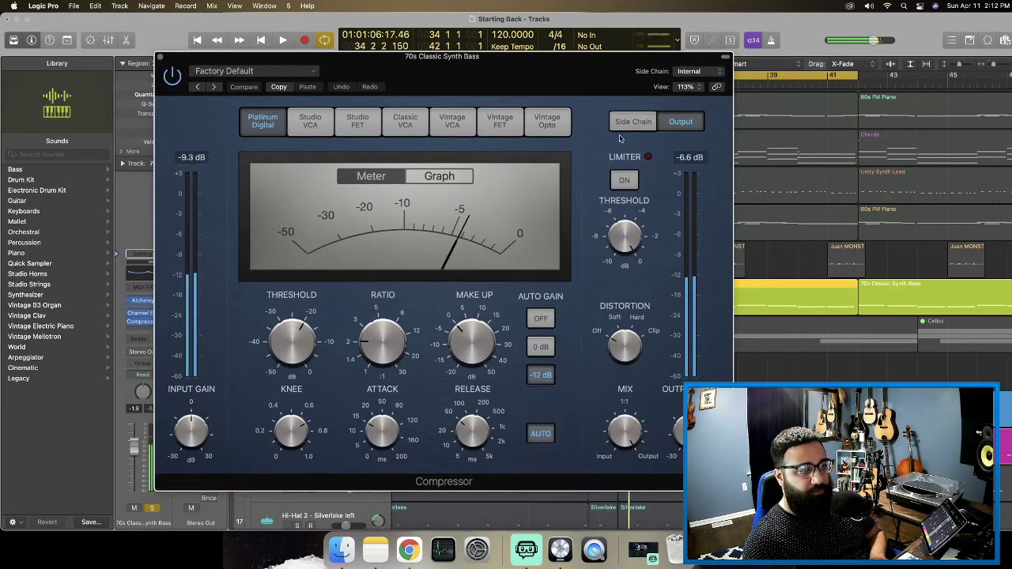
pyautogui.click(707, 72)
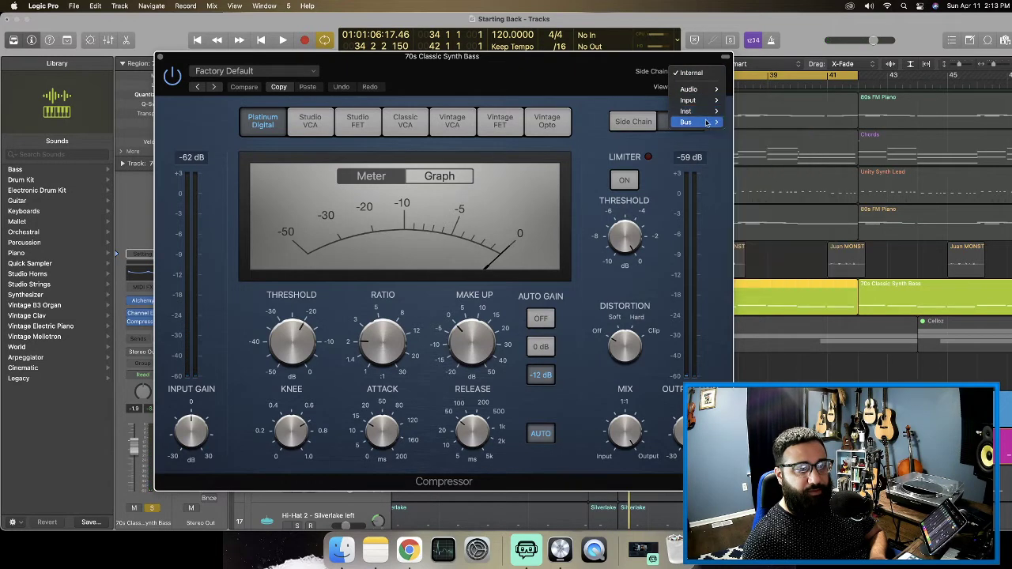
pyautogui.moveTo(696, 111)
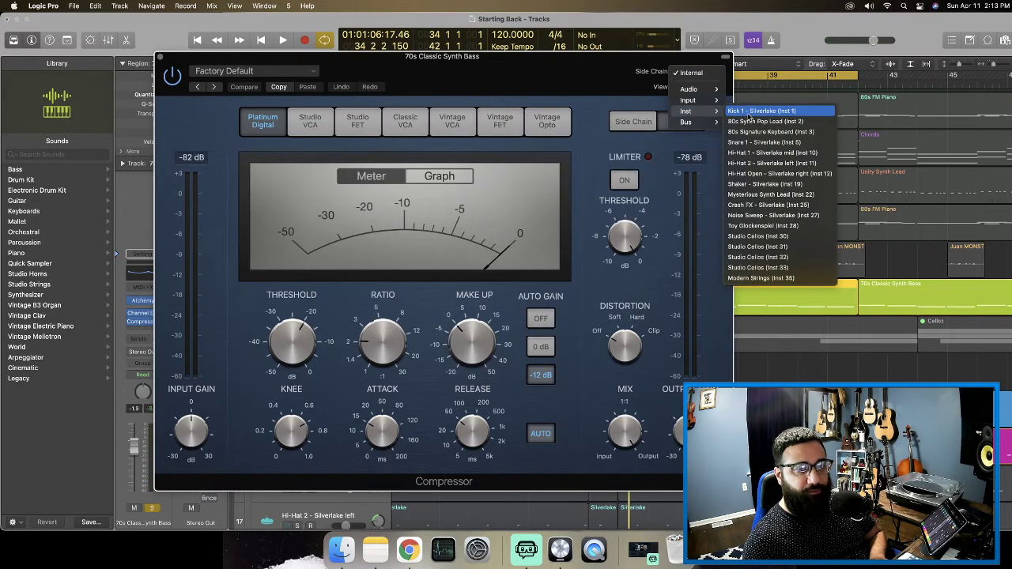
pyautogui.click(749, 112)
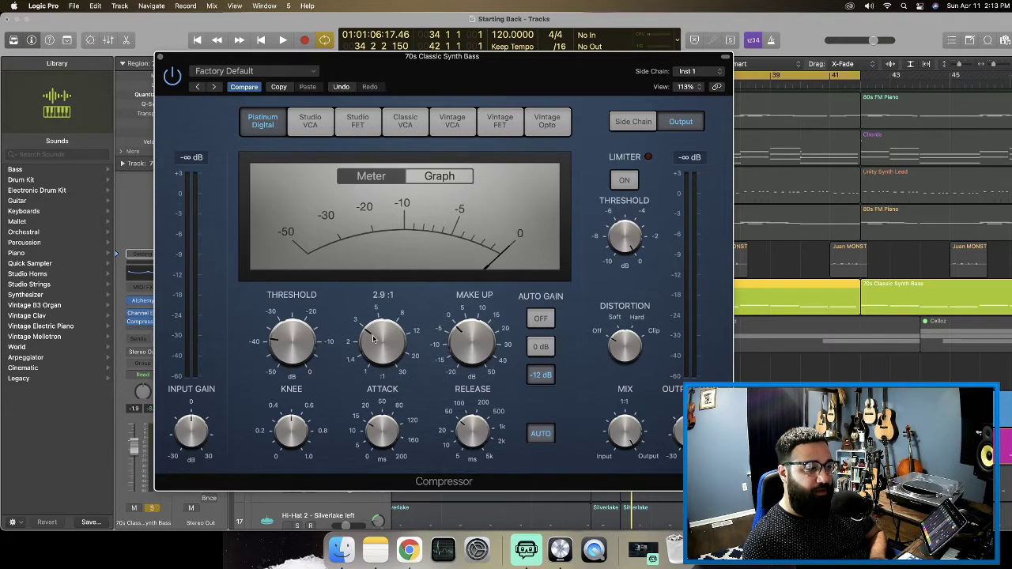
# During playback, set the Compressor's threshold slightly below -27 dB and its ratio between 2:1 and 3:1, stop playback and close the plug-in.
pyautogui.press('space')
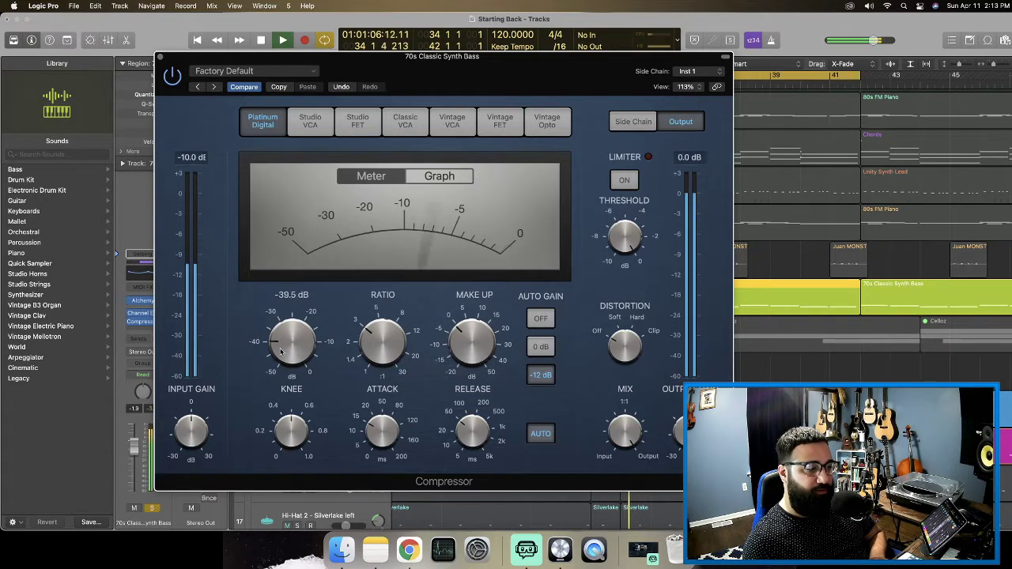
pyautogui.moveTo(292, 346); pyautogui.dragTo(287, 381)
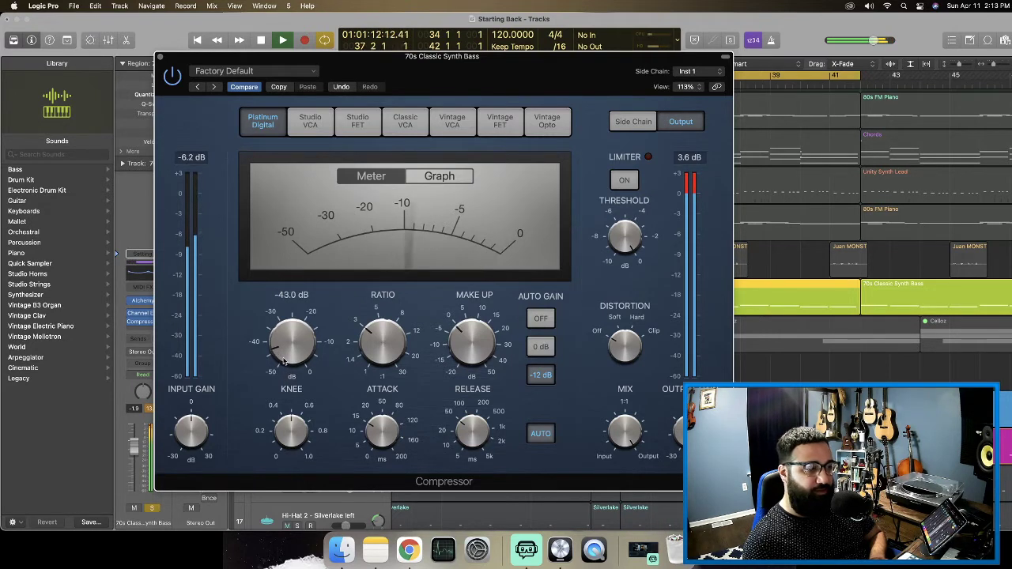
pyautogui.moveTo(283, 344)
pyautogui.mouseDown()
pyautogui.moveTo(293, 320)
pyautogui.moveTo(292, 342)
pyautogui.moveTo(292, 333)
pyautogui.mouseUp()
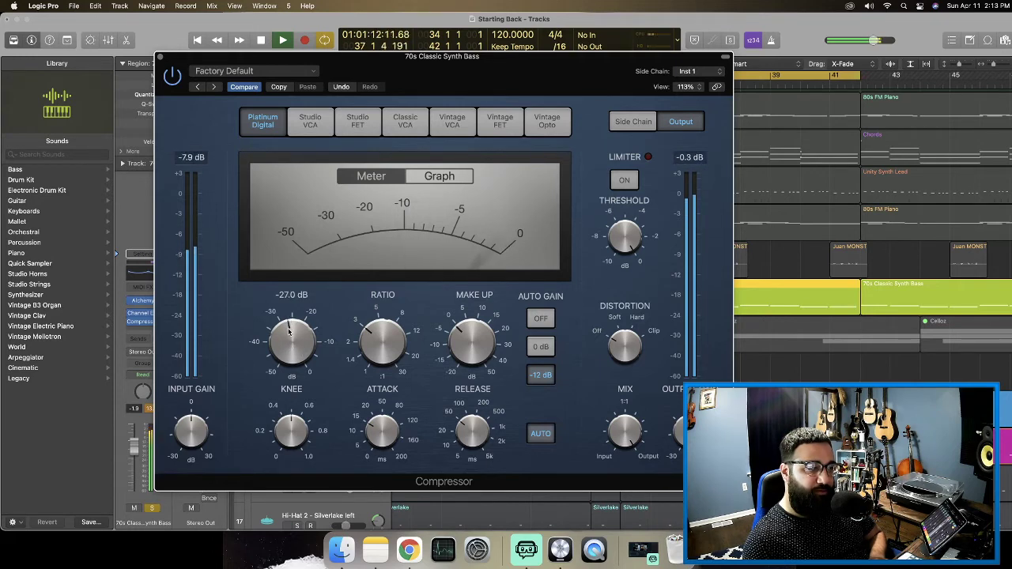
pyautogui.moveTo(289, 335); pyautogui.dragTo(288, 340)
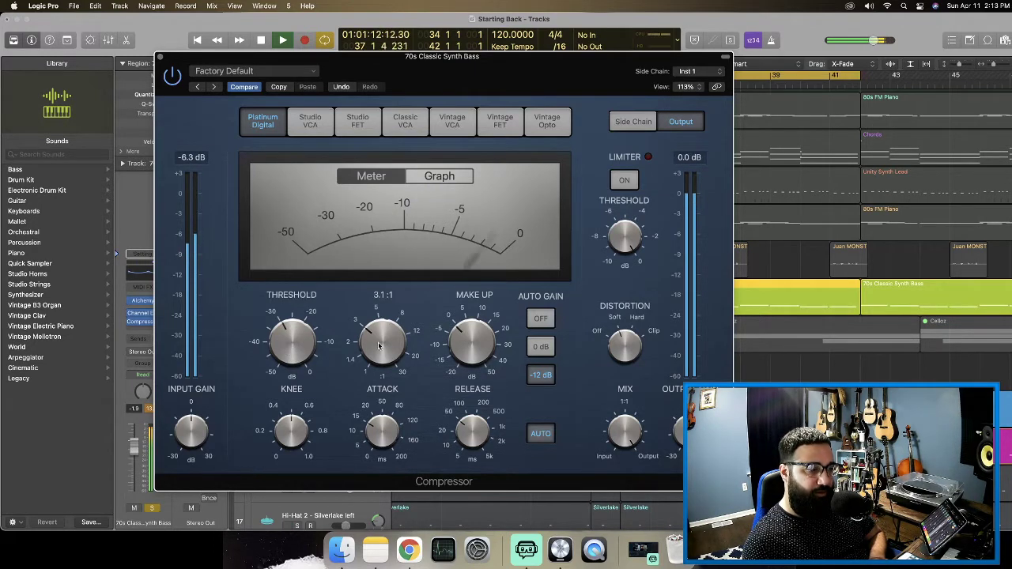
pyautogui.moveTo(377, 349); pyautogui.dragTo(375, 351)
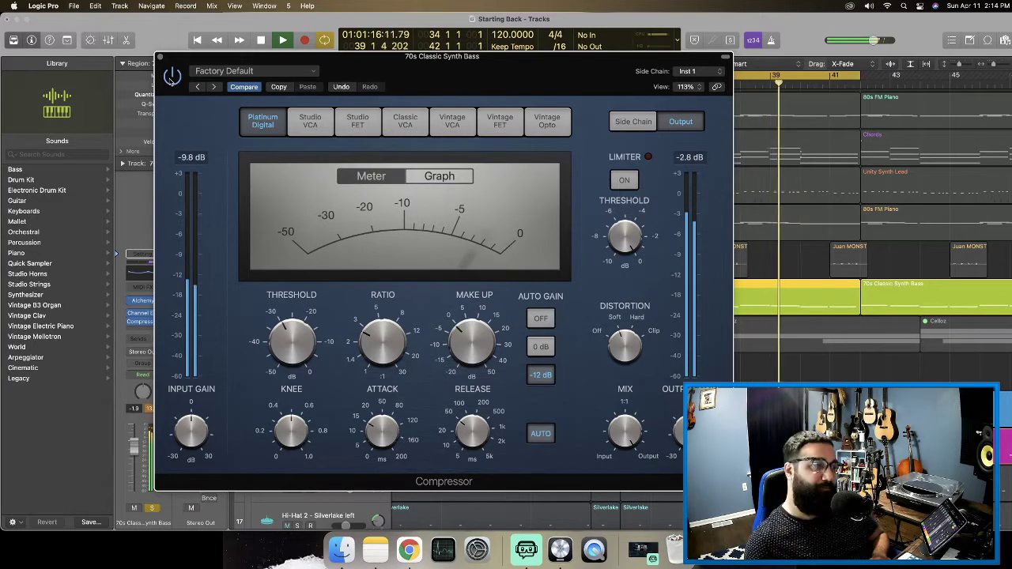
pyautogui.press('space')
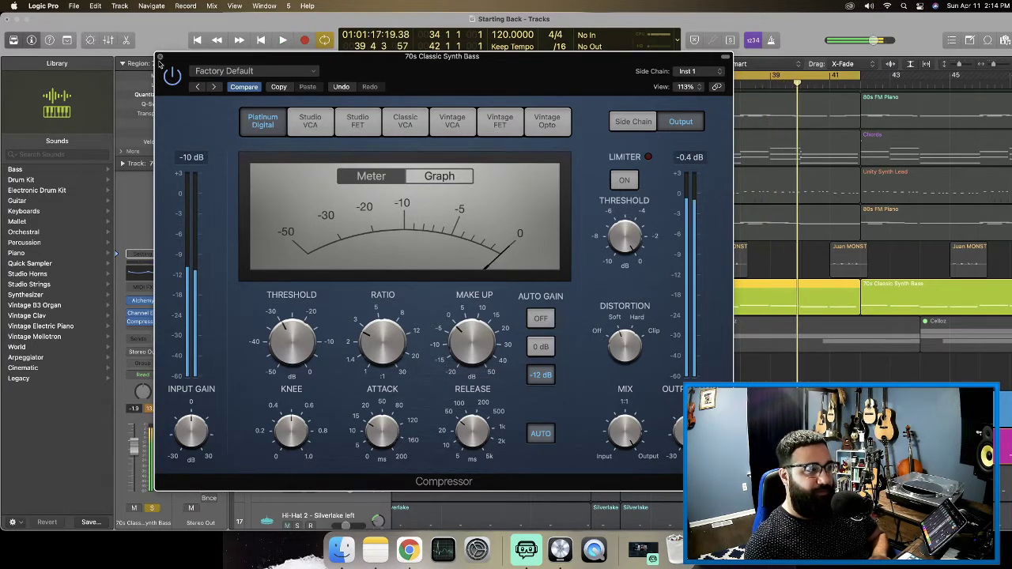
pyautogui.click(160, 58)
# Play the section, remove solo from Kick 1 and 70s Classic Synth Bass to hear the whole mix, and stop playback.
pyautogui.scroll(-1, 400, 235)
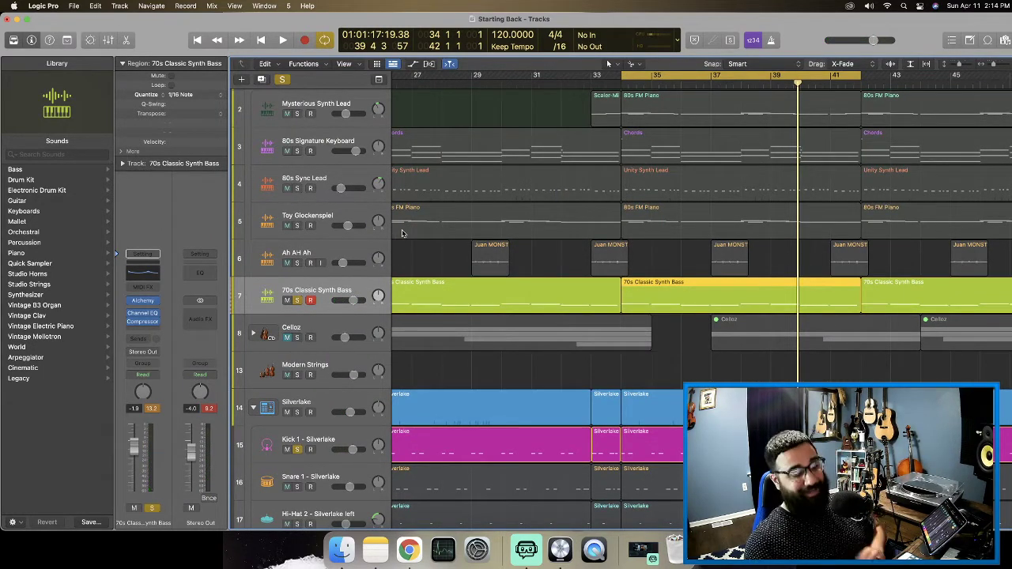
pyautogui.press('space')
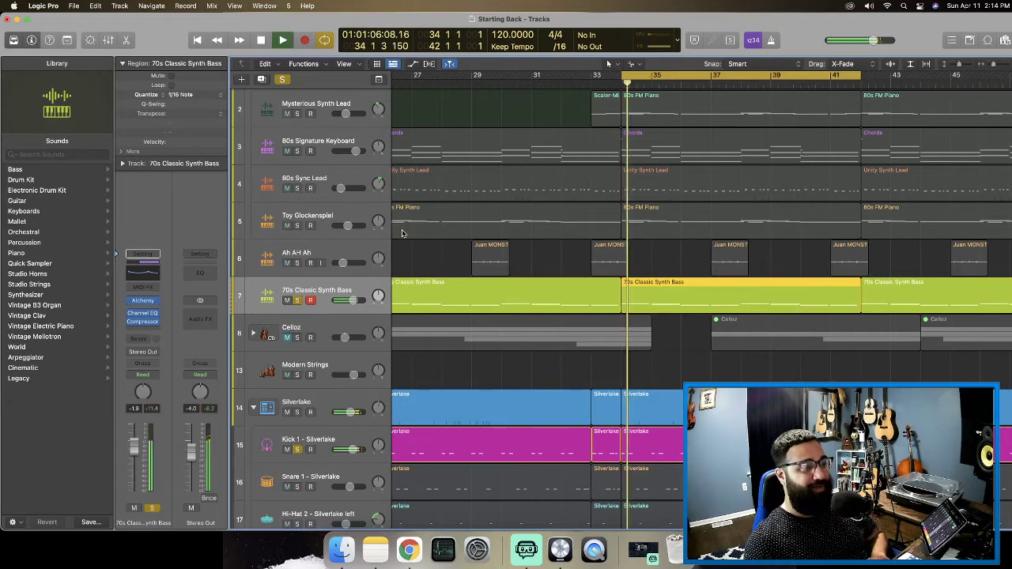
pyautogui.click(296, 300)
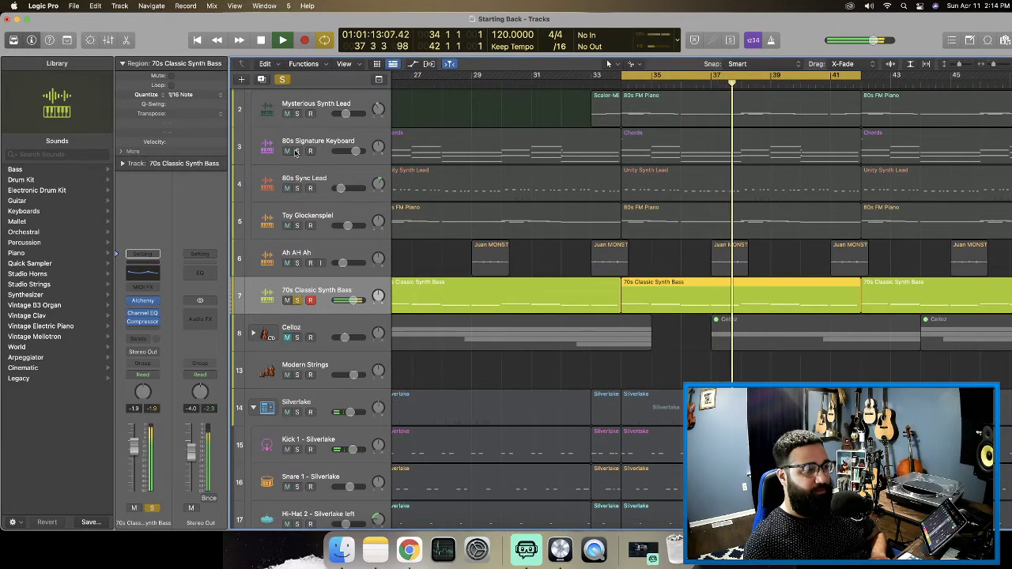
pyautogui.scroll(2, 296, 153)
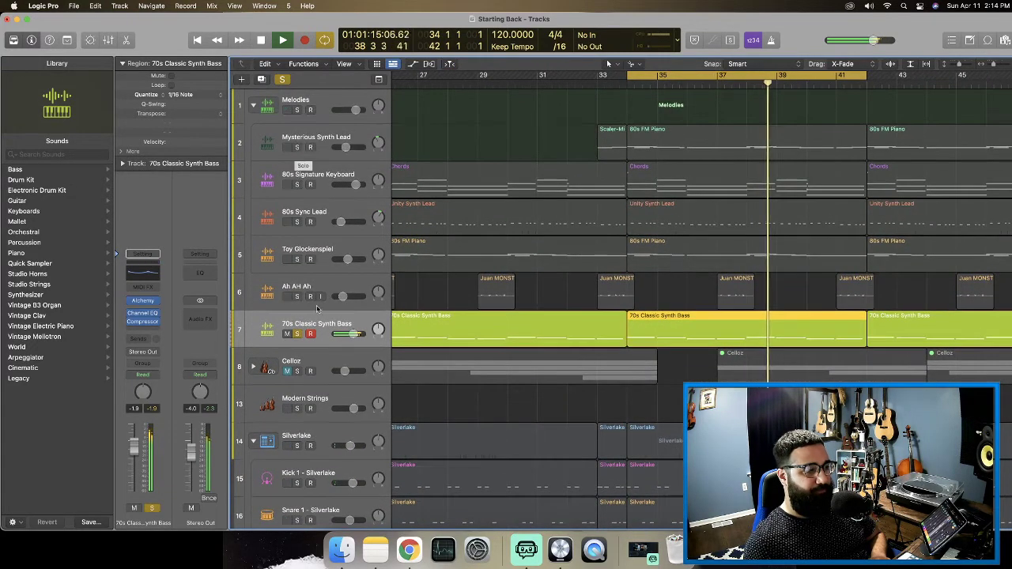
pyautogui.click(297, 333)
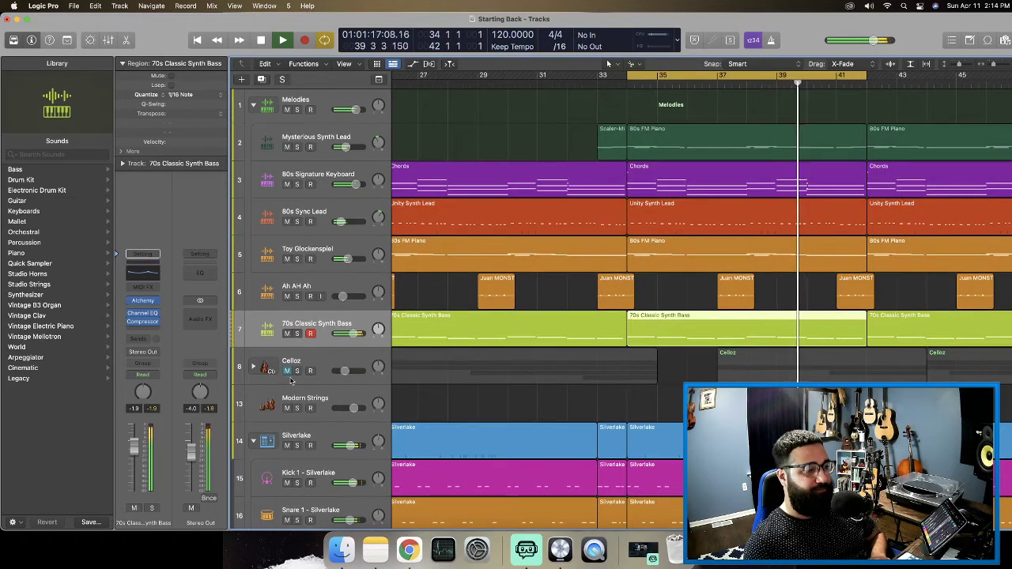
pyautogui.press('space')
# Mute the Silverlake drum stack, resume playback and collapse the stack.
pyautogui.click(287, 446)
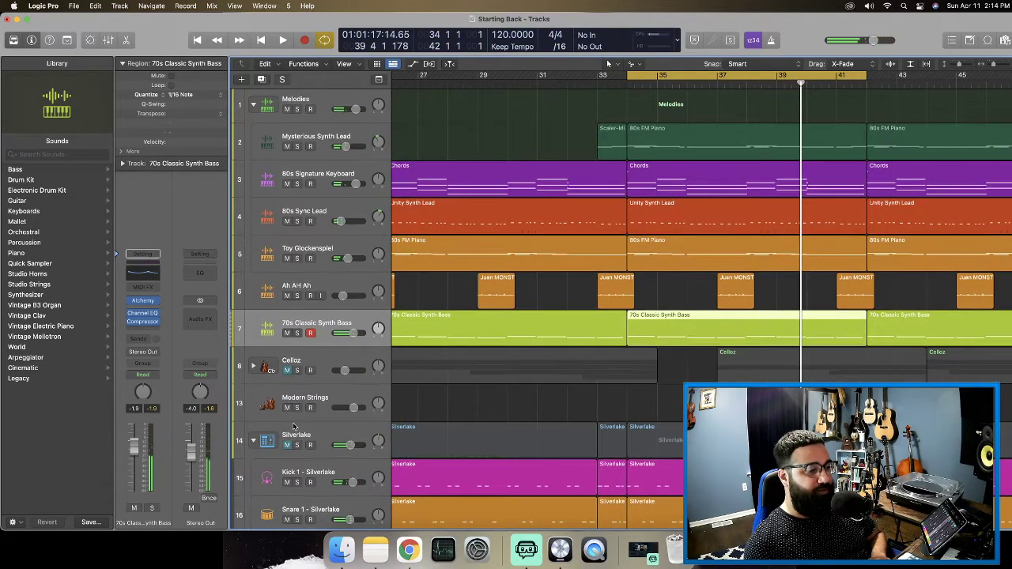
pyautogui.press('space')
pyautogui.scroll(-2, 297, 488)
pyautogui.scroll(-5, 297, 492)
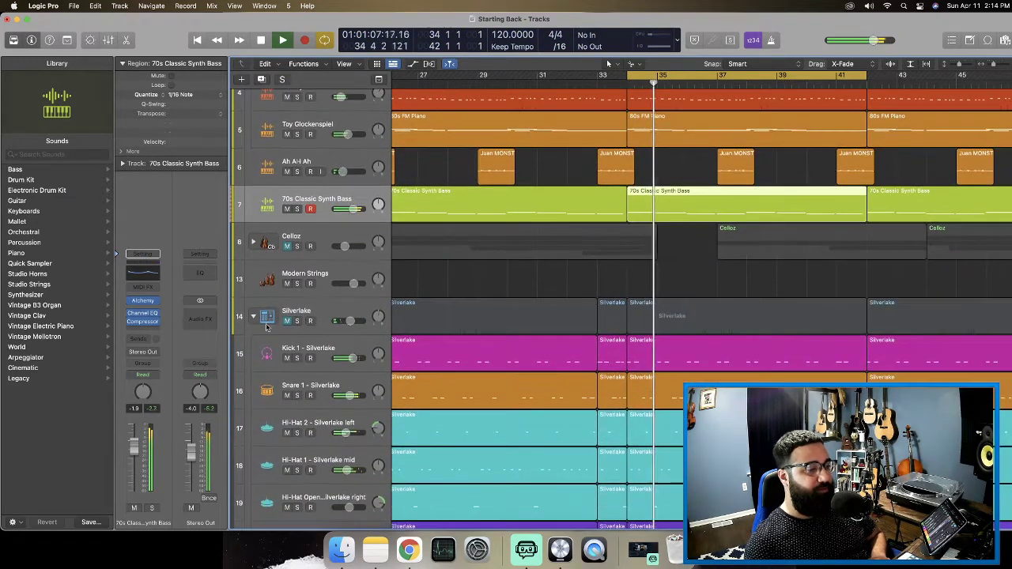
pyautogui.click(254, 317)
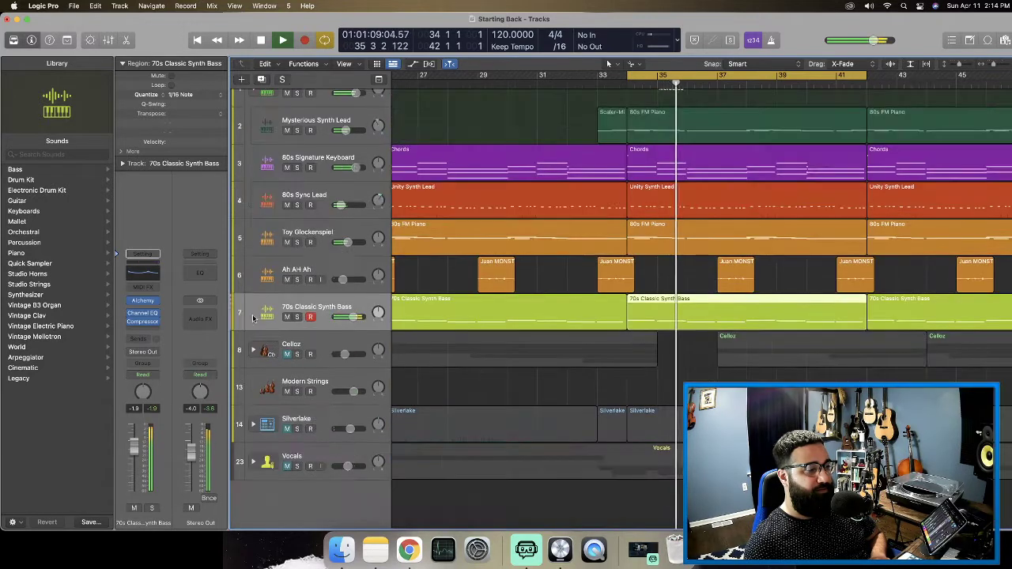
pyautogui.click(287, 354)
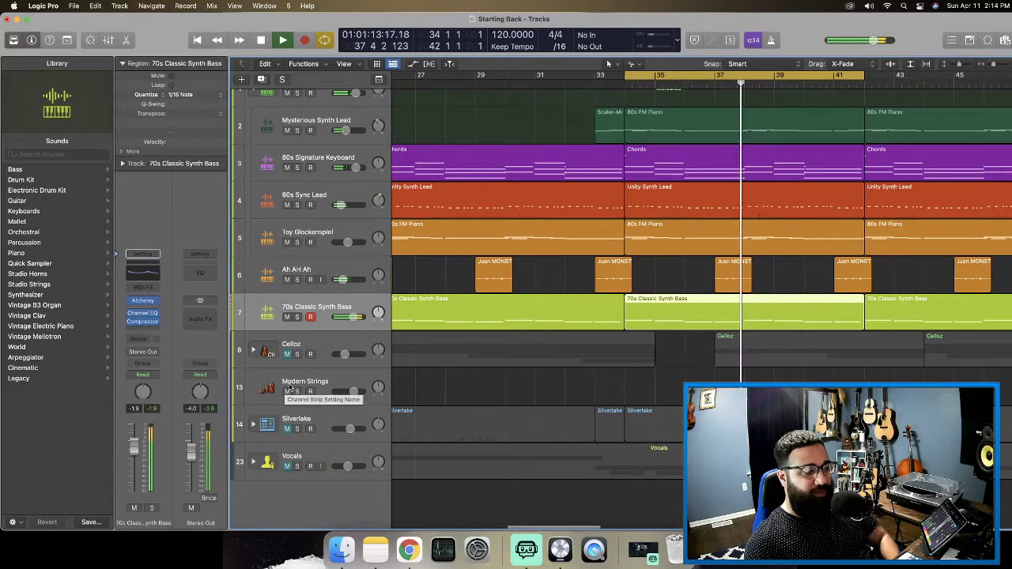
pyautogui.hscroll(-1, 291, 269)
pyautogui.hscroll(-5, 292, 269)
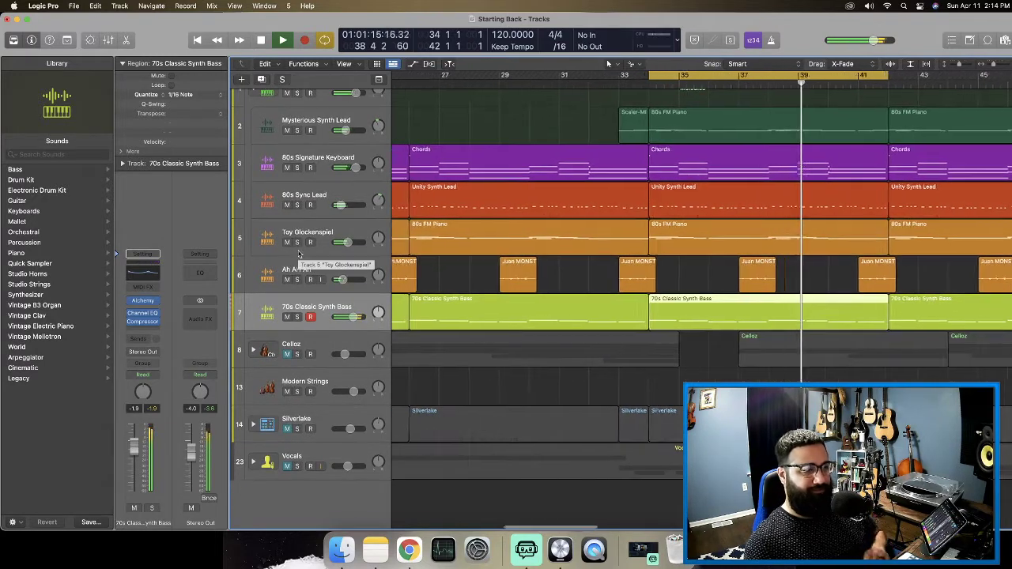
pyautogui.hscroll(-2, 299, 253)
pyautogui.hscroll(3, 299, 254)
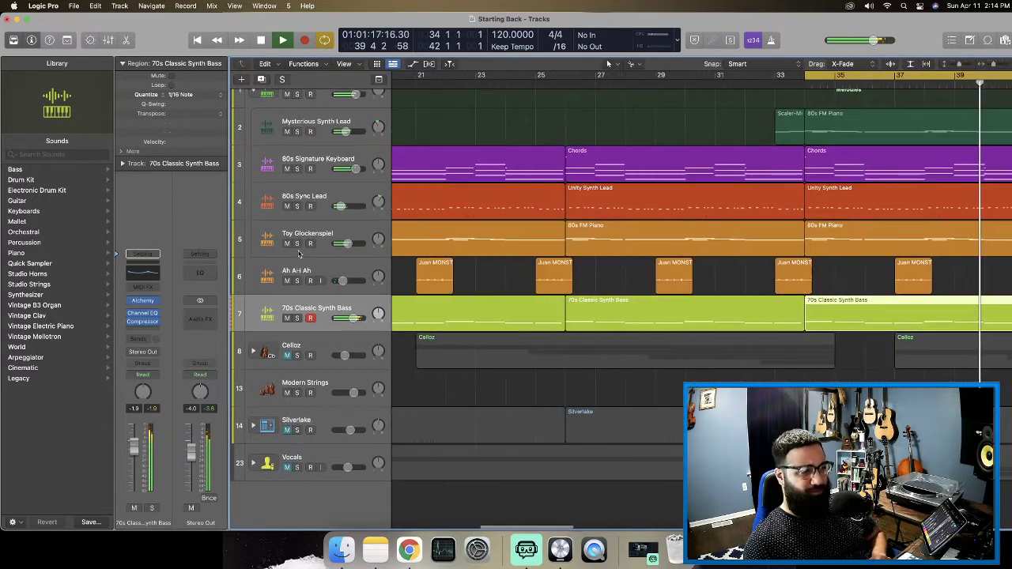
# Stop playback, solo the 70s Classic Synth Bass track and open its bar 34 region in the Piano Roll.
pyautogui.hscroll(2, 366, 251)
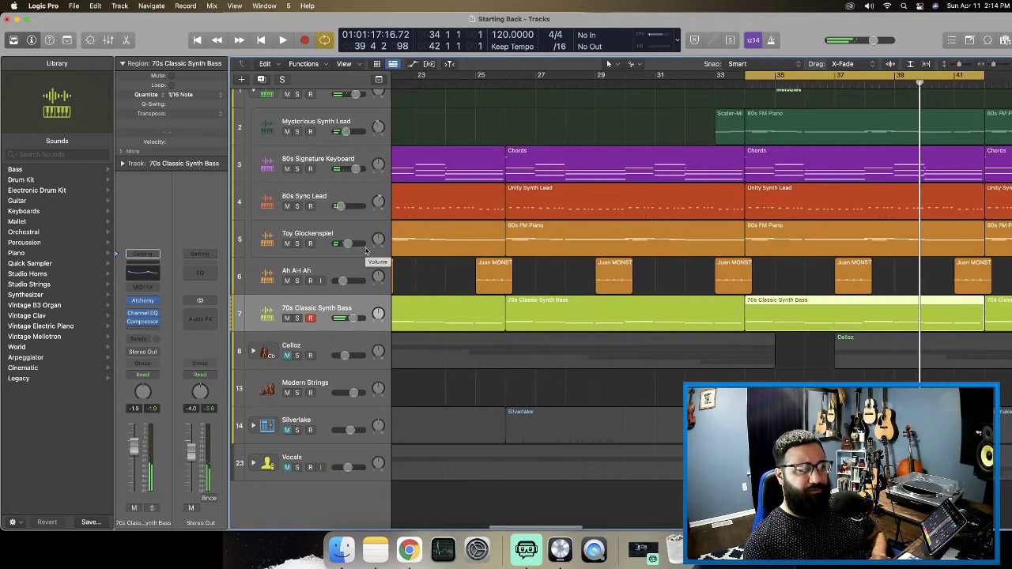
pyautogui.hscroll(1, 258, 220)
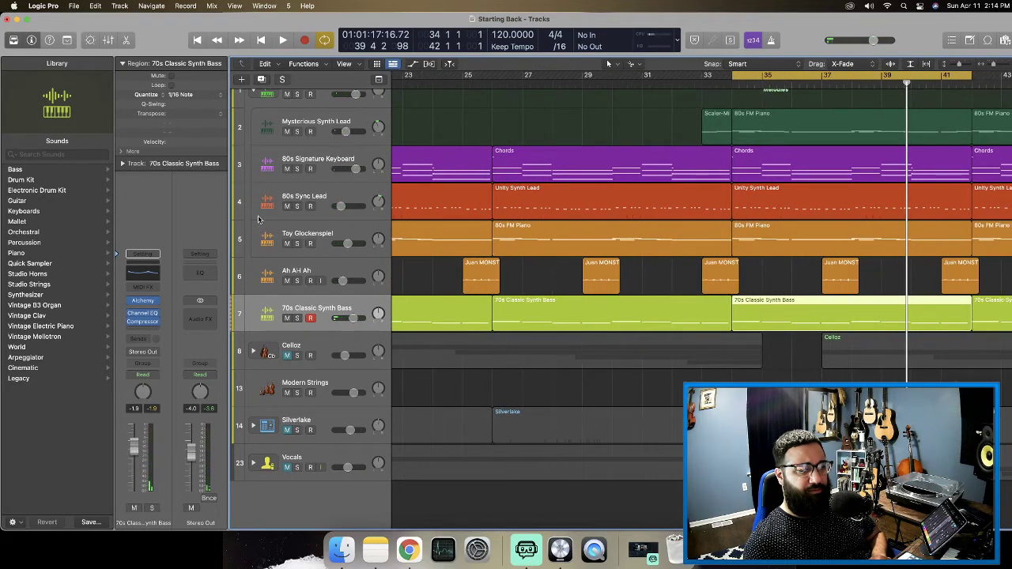
pyautogui.scroll(1, 258, 220)
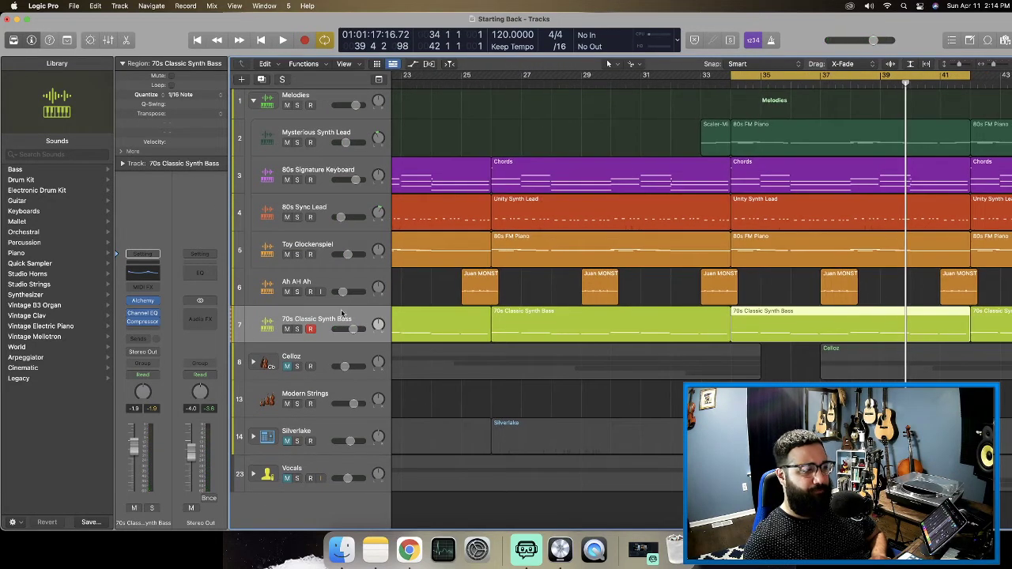
pyautogui.click(299, 329)
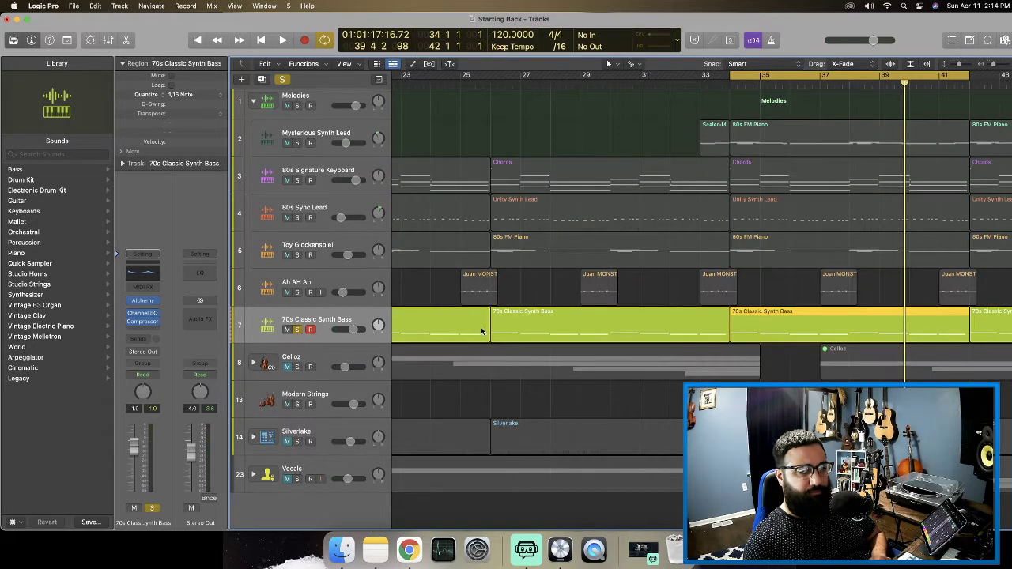
pyautogui.doubleClick(781, 312)
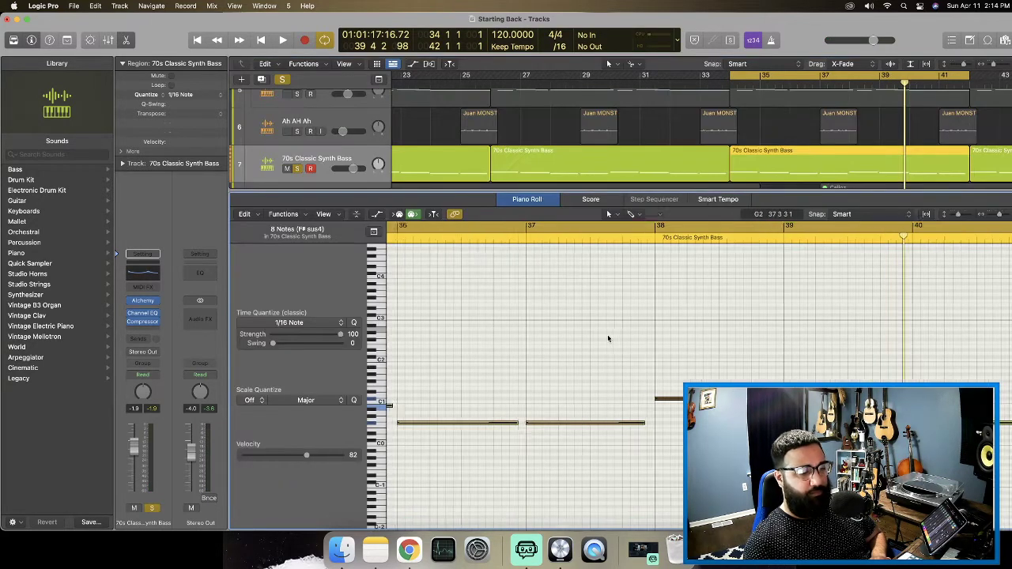
# Raise the bass note at bar 34 by a semitone to D1 and audition it, removing the bass solo during playback.
pyautogui.hscroll(-3, 599, 340)
pyautogui.press('space')
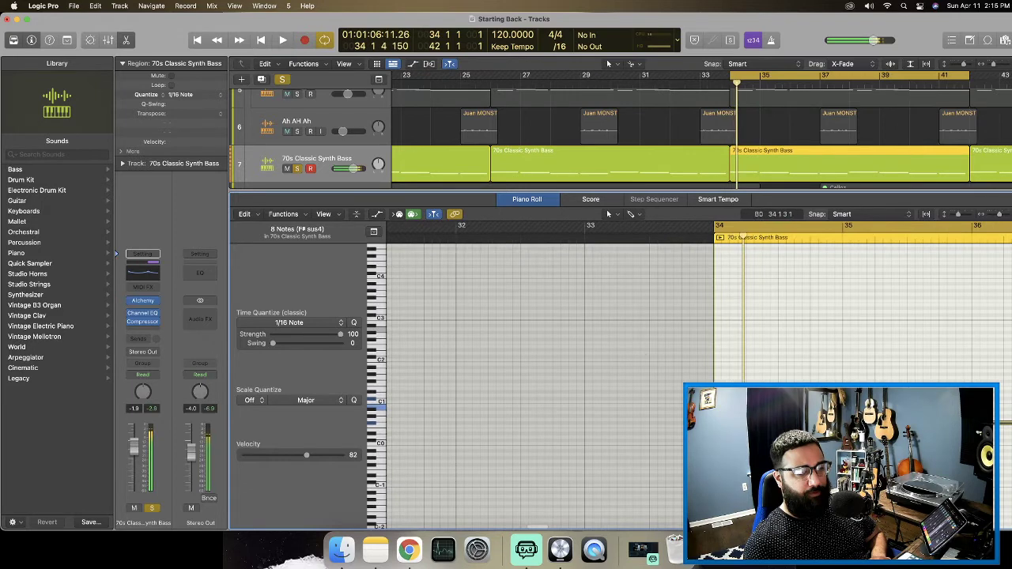
pyautogui.moveTo(724, 398); pyautogui.dragTo(724, 398)
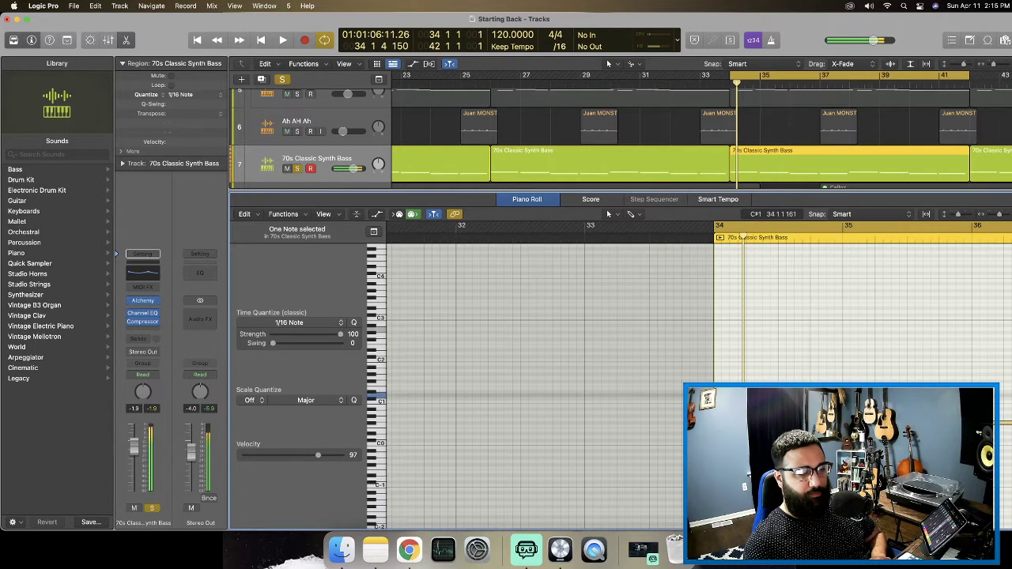
pyautogui.press('space')
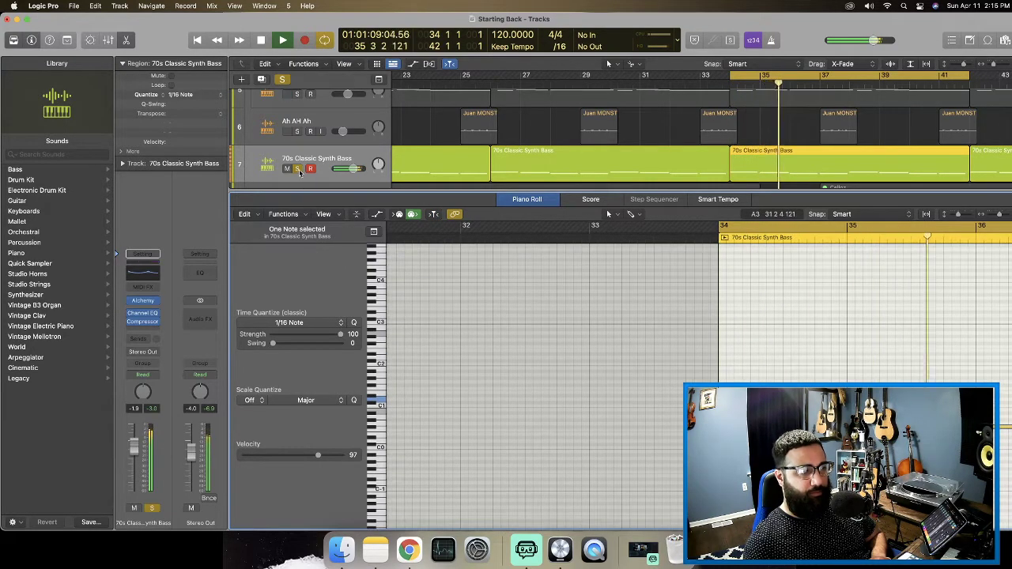
pyautogui.press('s')
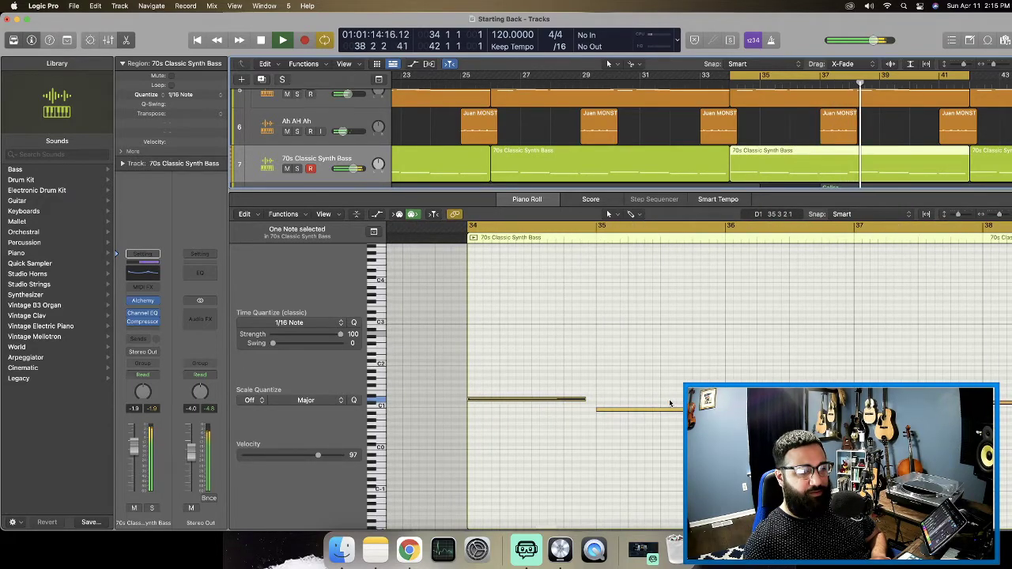
pyautogui.press('space')
# Raise the bass note at bar 38 by a semitone to D1 and close the Piano Roll.
pyautogui.click(978, 401)
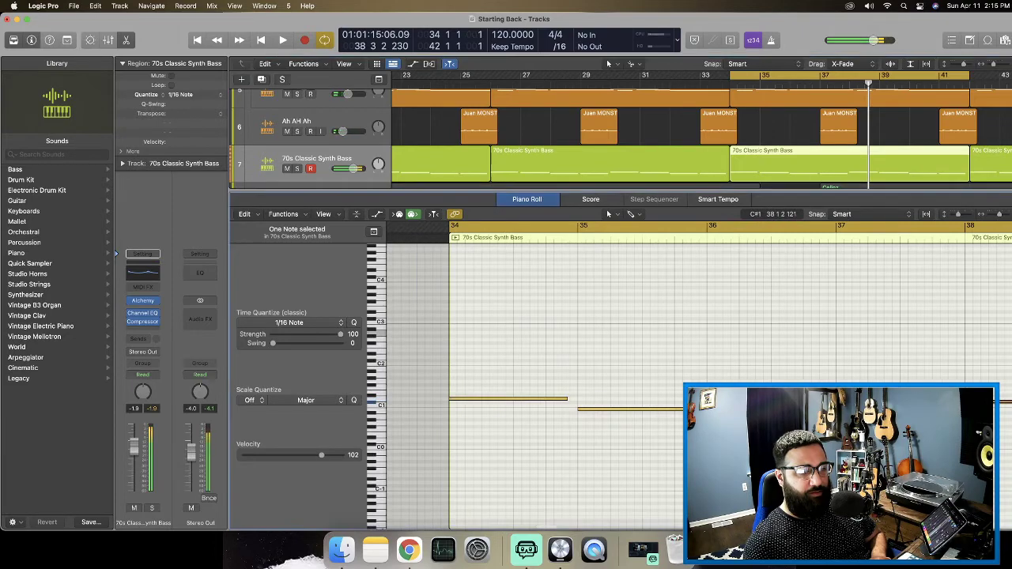
pyautogui.hscroll(16, 975, 399)
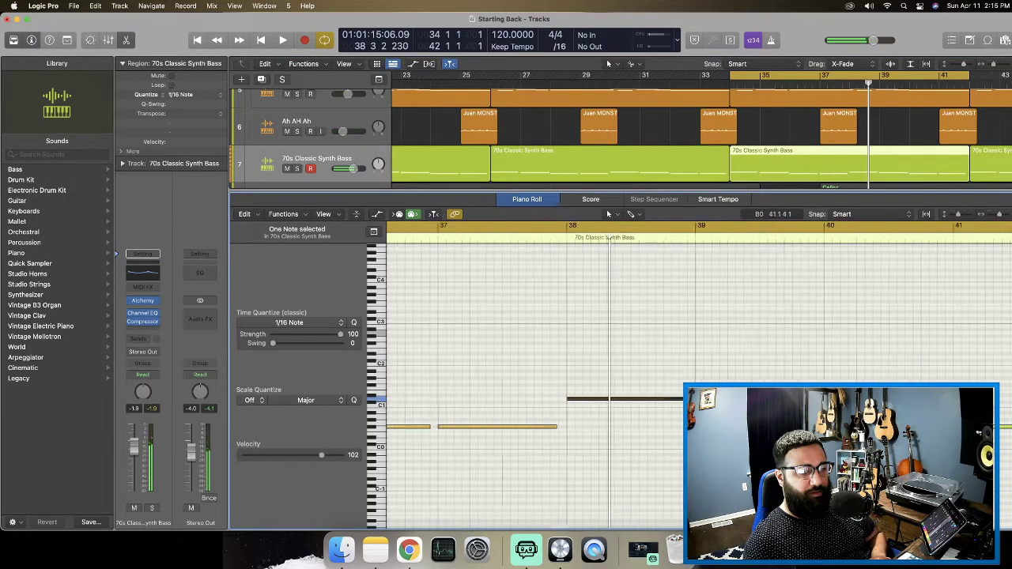
pyautogui.hscroll(-3, 917, 381)
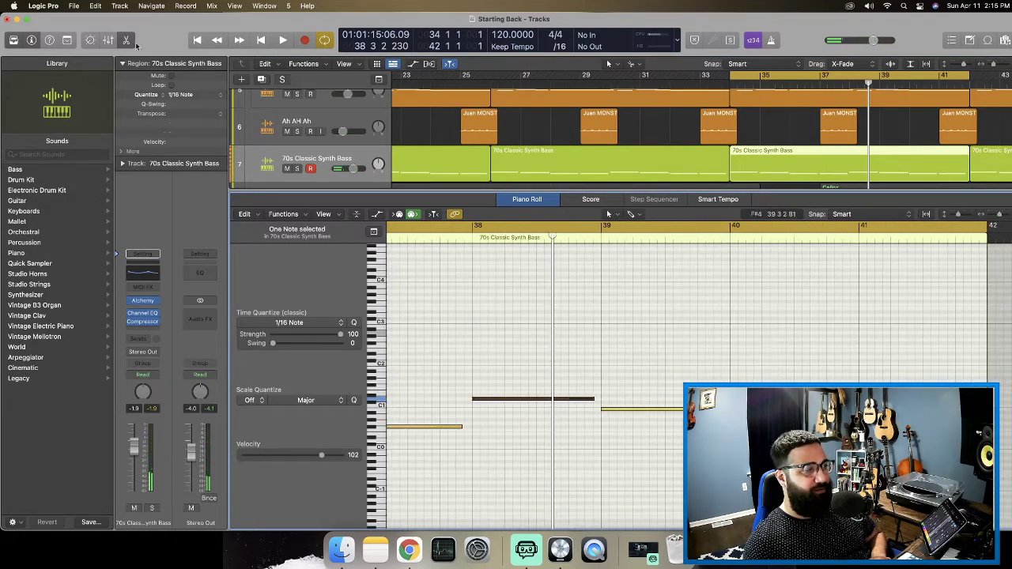
pyautogui.click(126, 40)
# Delete every 70s Classic Synth Bass region except the edited one at bar 34.
pyautogui.scroll(-10, 478, 199)
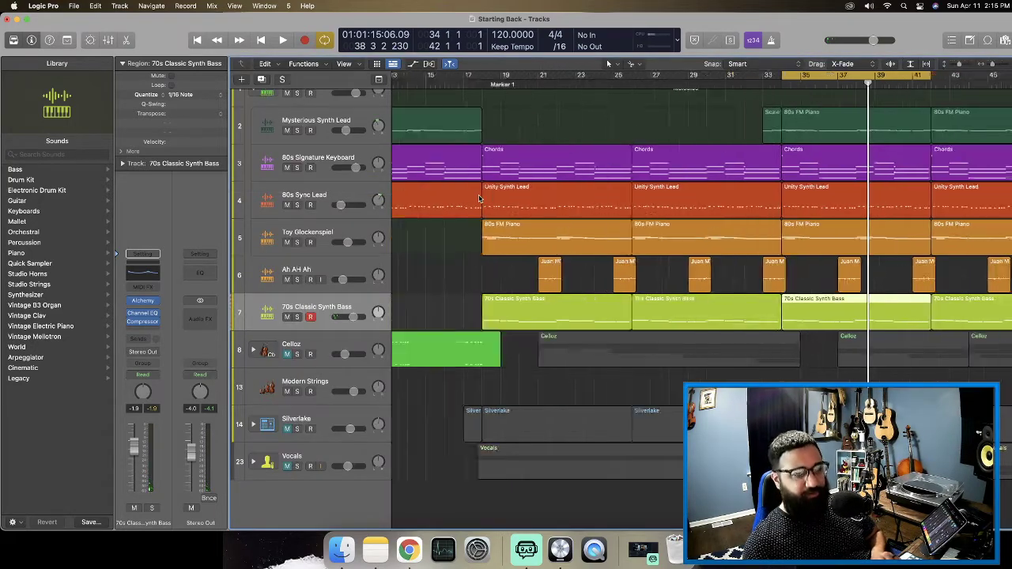
pyautogui.scroll(-3, 479, 199)
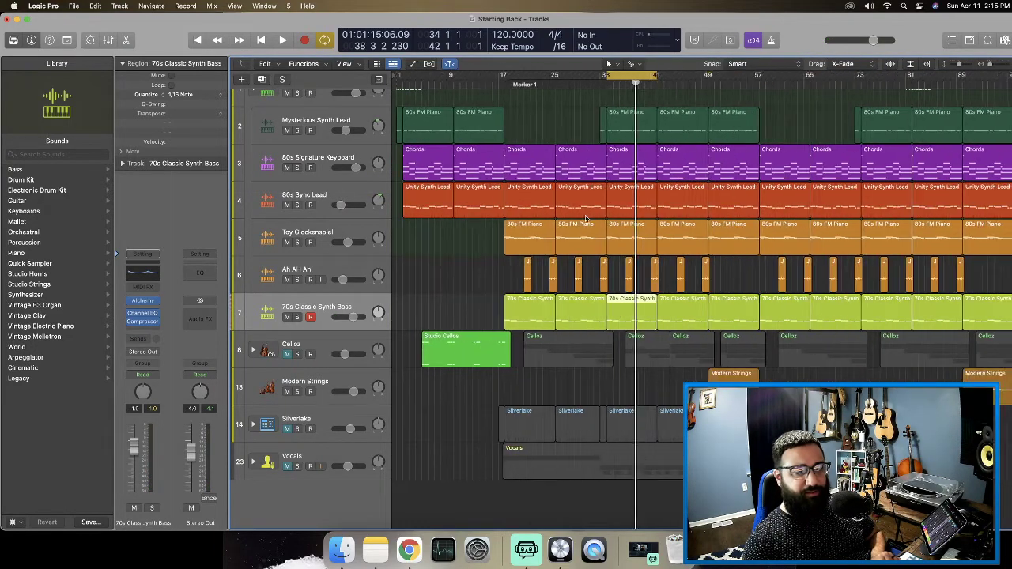
pyautogui.hscroll(1, 583, 220)
pyautogui.hscroll(5, 610, 270)
pyautogui.hscroll(2, 609, 270)
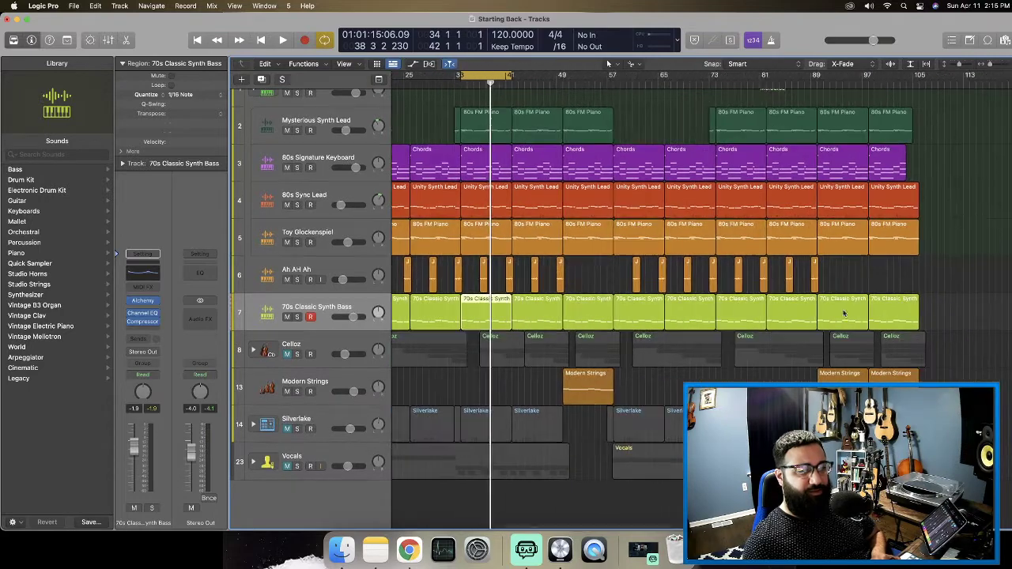
pyautogui.moveTo(927, 307); pyautogui.dragTo(551, 310)
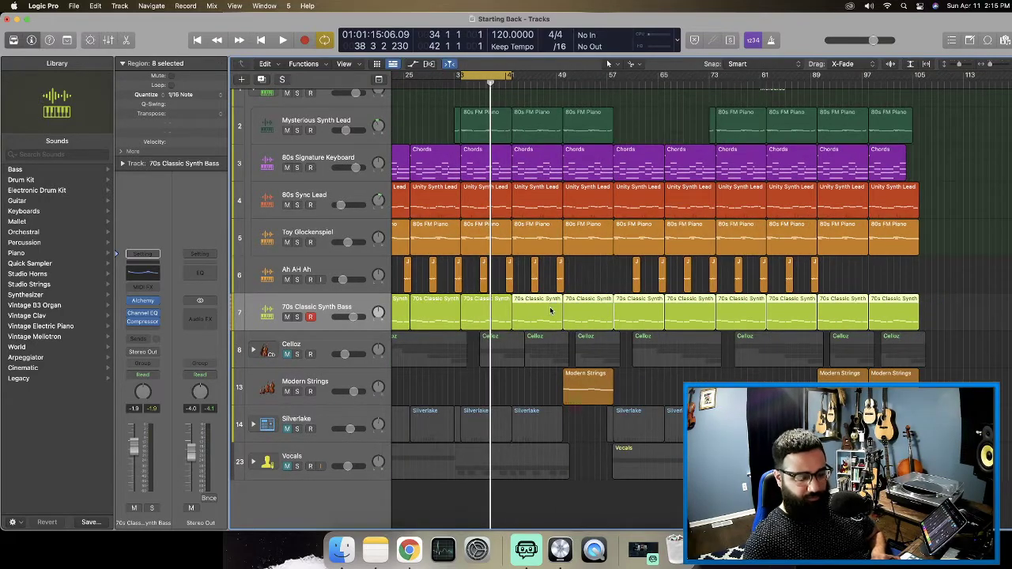
pyautogui.press('Delete')
pyautogui.hscroll(-1, 551, 311)
pyautogui.hscroll(-1, 551, 311)
pyautogui.keyDown('shift'); pyautogui.click(471, 311); pyautogui.keyUp('shift')
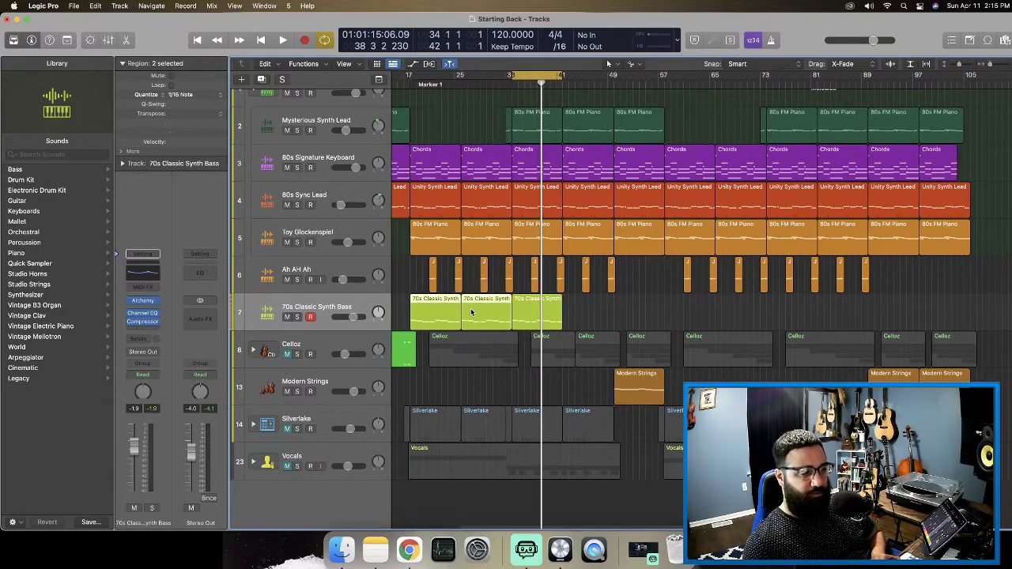
pyautogui.press('Delete')
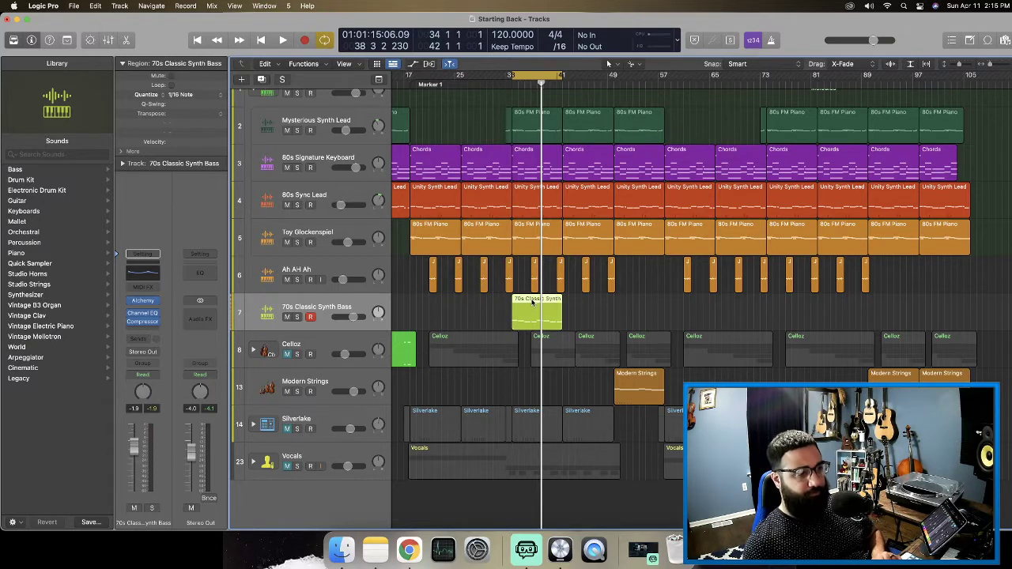
# Fill the 70s Classic Synth Bass track from bar 18 to bar 106 with back-to-back copies of the edited region.
pyautogui.moveTo(531, 301); pyautogui.dragTo(445, 309)
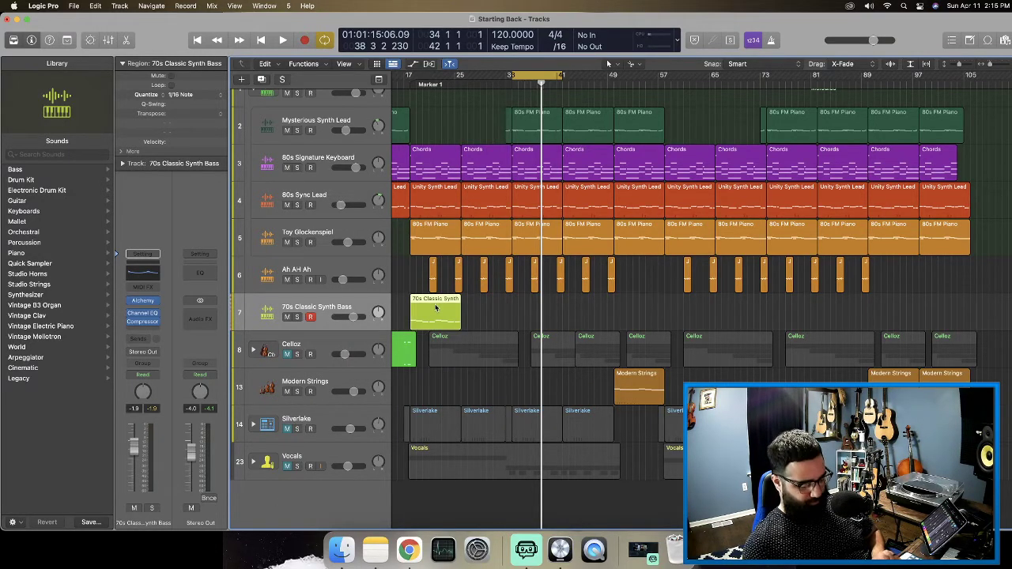
pyautogui.press('super+z')
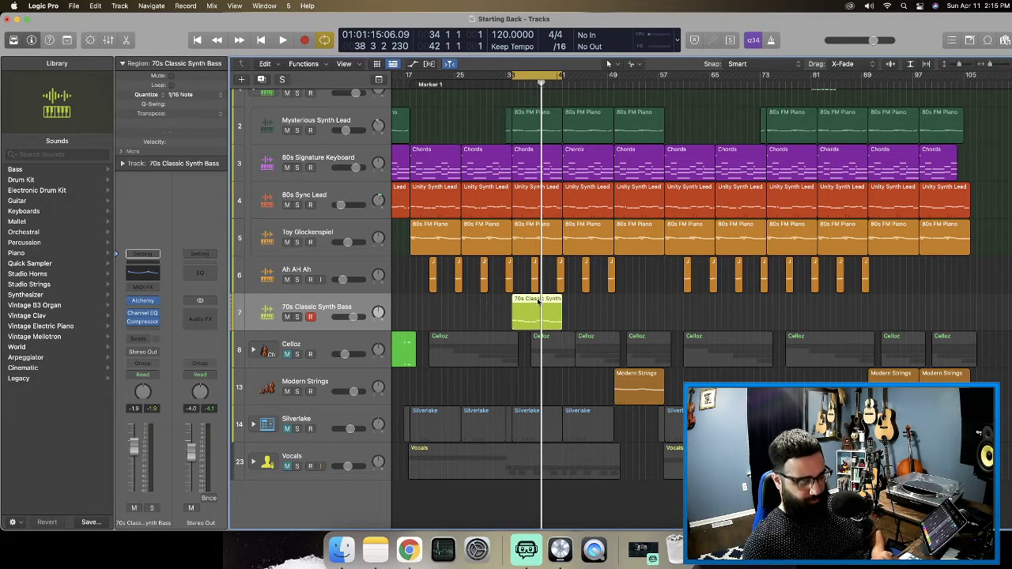
pyautogui.moveTo(541, 300); pyautogui.dragTo(594, 307)
pyautogui.moveTo(751, 312); pyautogui.dragTo(651, 316)
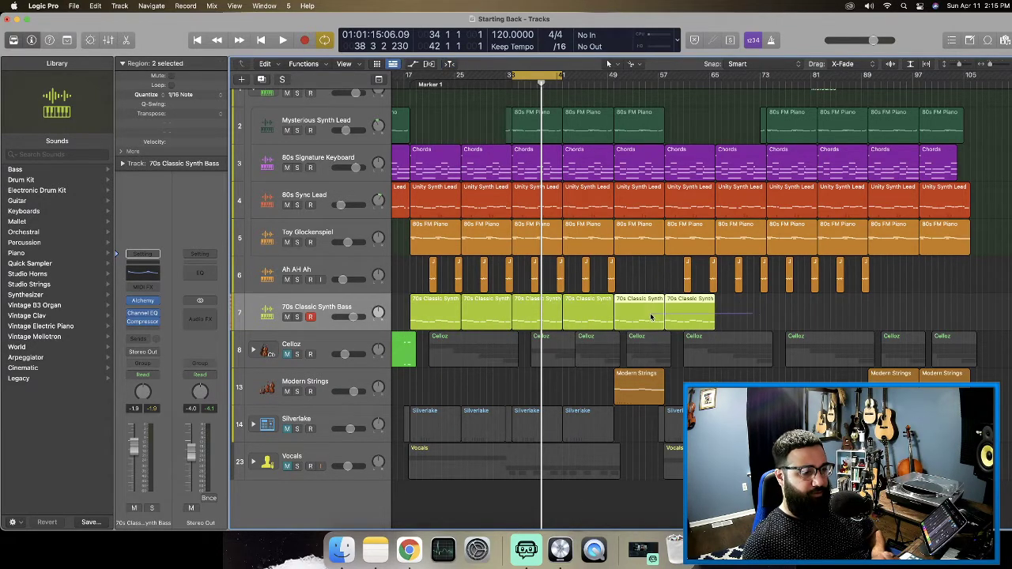
pyautogui.moveTo(587, 306); pyautogui.dragTo(763, 316)
pyautogui.click(901, 310)
pyautogui.keyDown('ctrl'); pyautogui.keyDown('alt'); pyautogui.click(831, 315); pyautogui.keyUp('alt'); pyautogui.keyUp('ctrl')
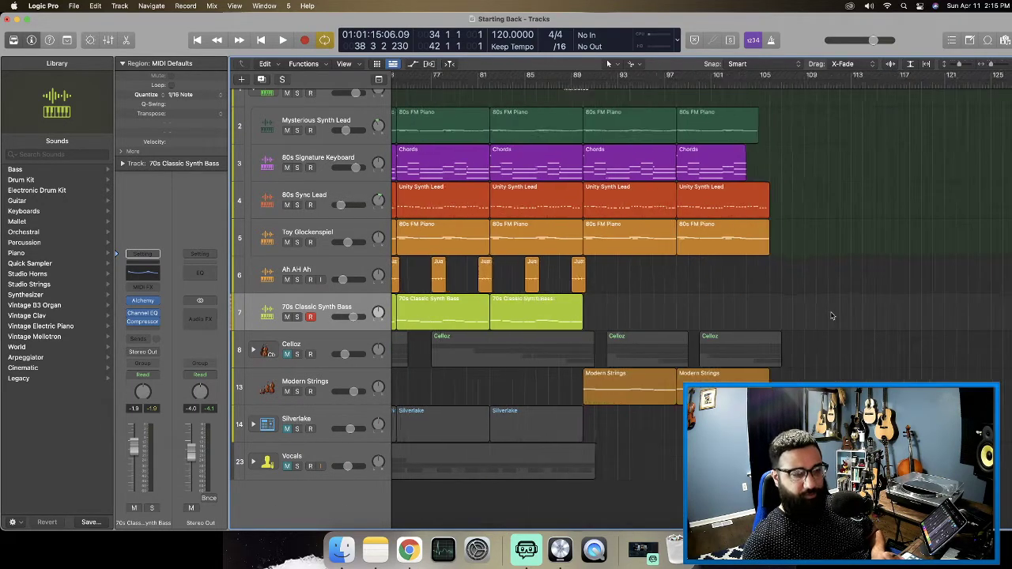
pyautogui.keyDown('ctrl'); pyautogui.keyDown('alt'); pyautogui.click(831, 316); pyautogui.keyUp('alt'); pyautogui.keyUp('ctrl')
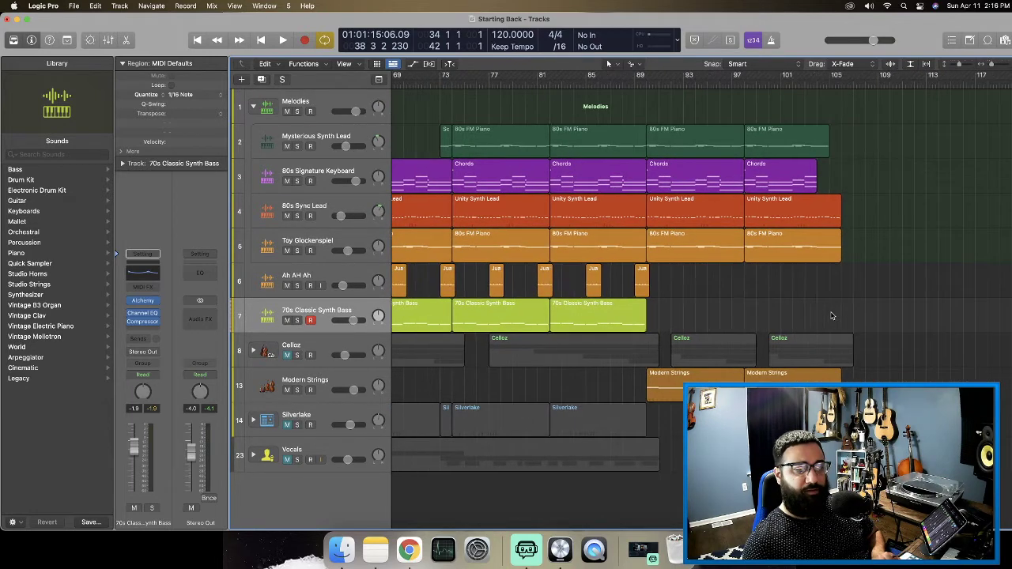
pyautogui.moveTo(714, 322); pyautogui.dragTo(735, 310)
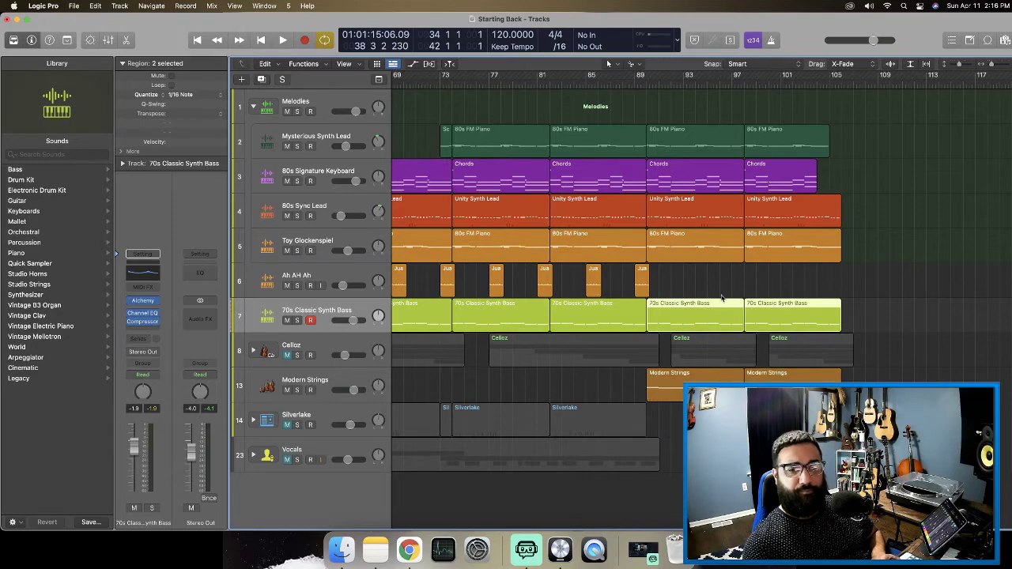
# Play the cycled section, lower the 70s Classic Synth Bass volume to -7.2 dB and stop playback.
pyautogui.hscroll(-10, 721, 299)
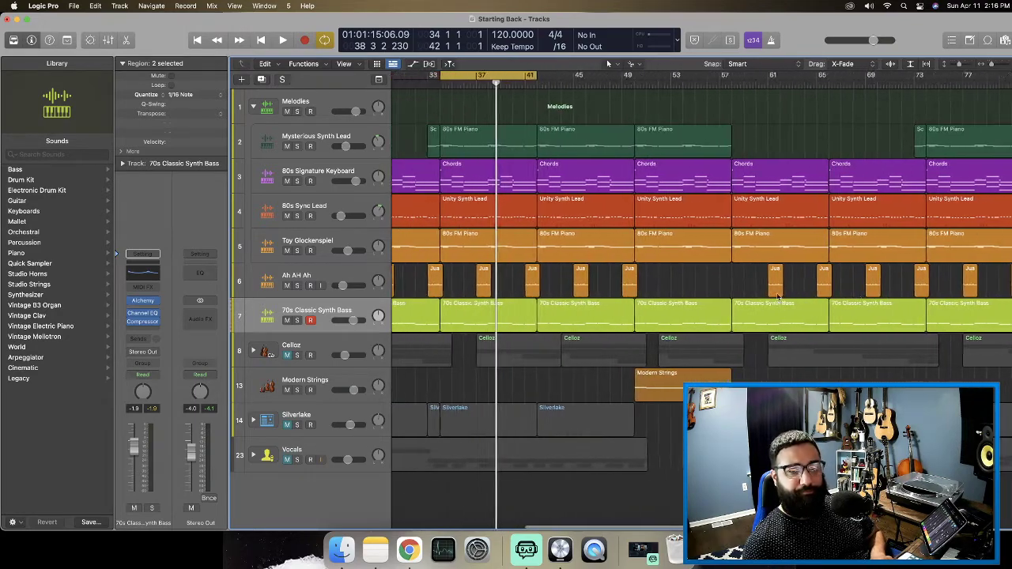
pyautogui.hscroll(-9, 777, 297)
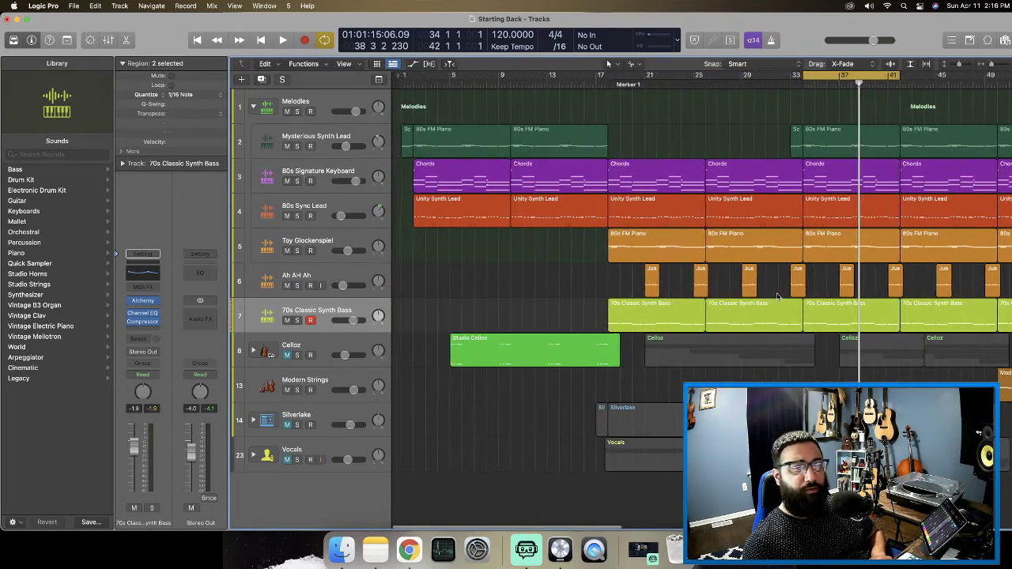
pyautogui.press('space')
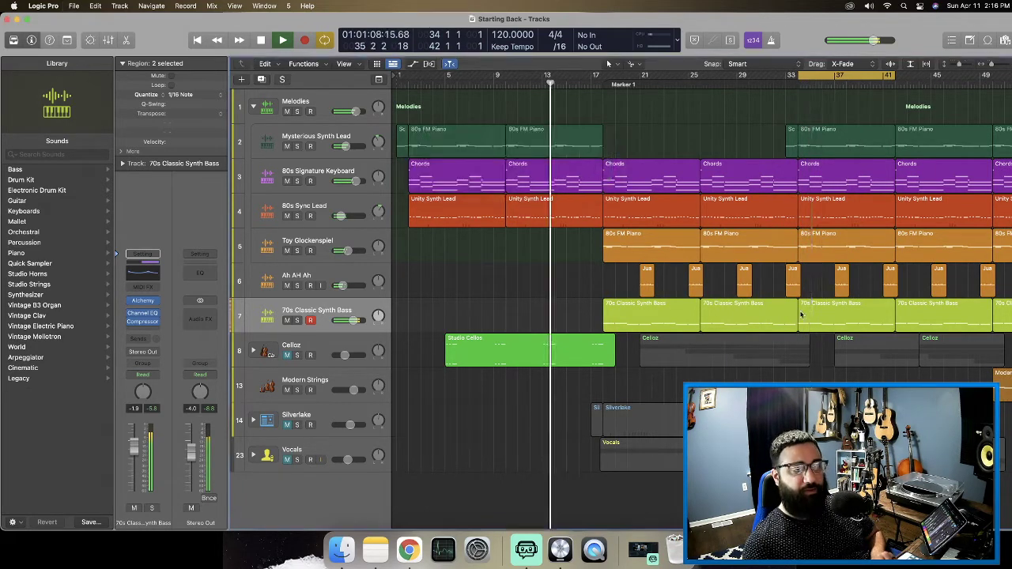
pyautogui.press('super+Left')
pyautogui.press('super+Left')
pyautogui.press('super+Left')
pyautogui.click(894, 375)
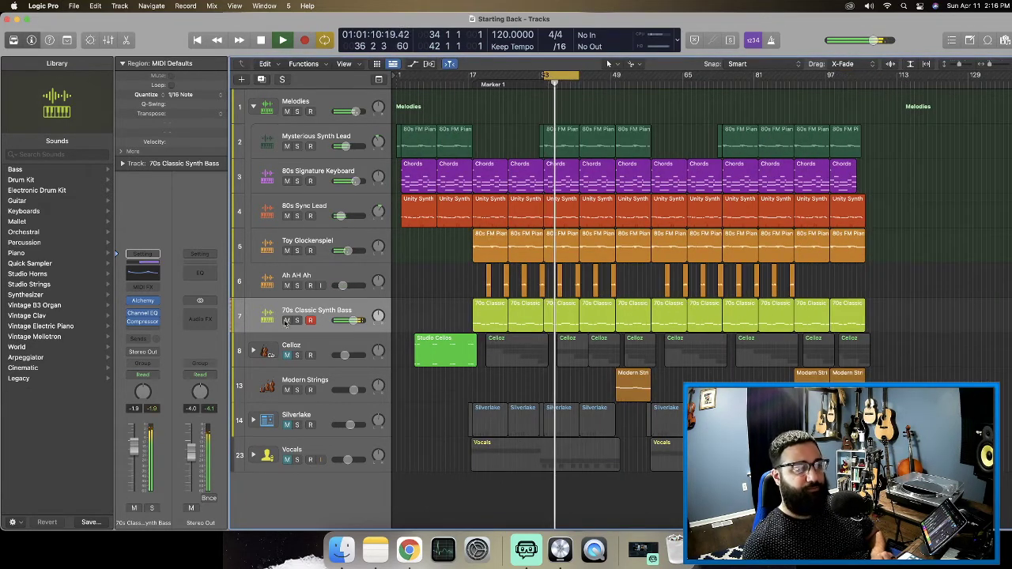
pyautogui.click(309, 308)
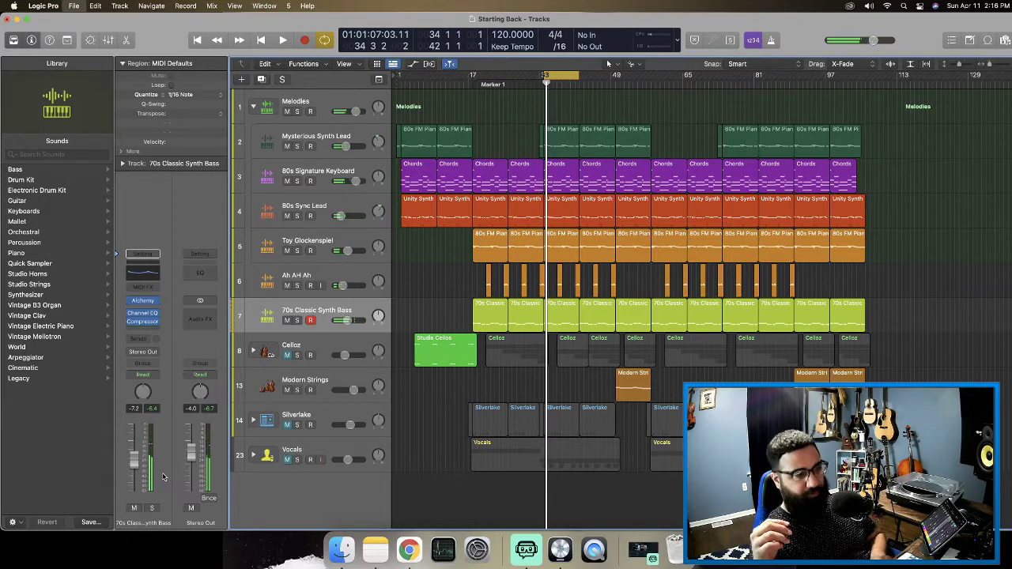
pyautogui.press('space')
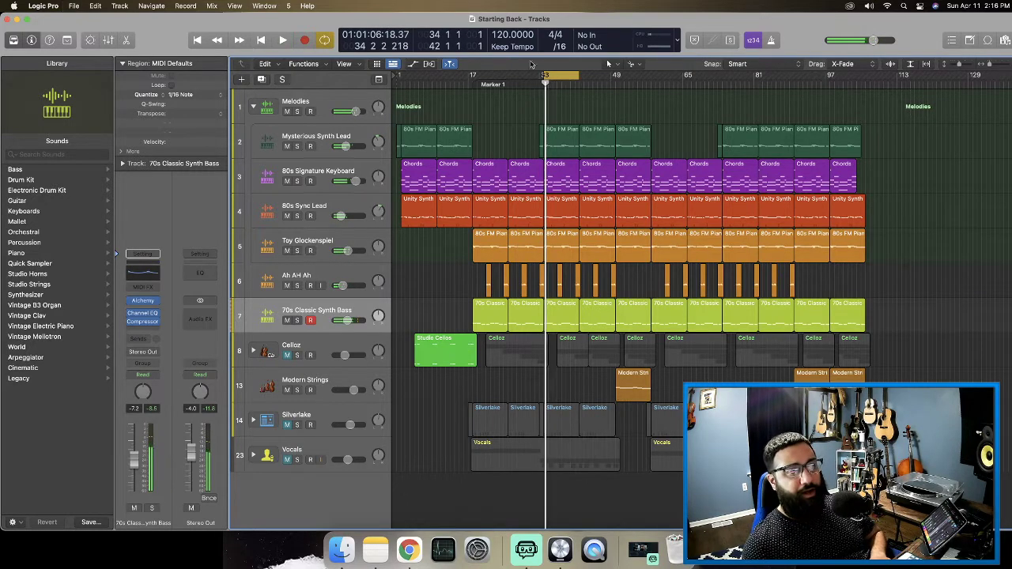
pyautogui.click(543, 77)
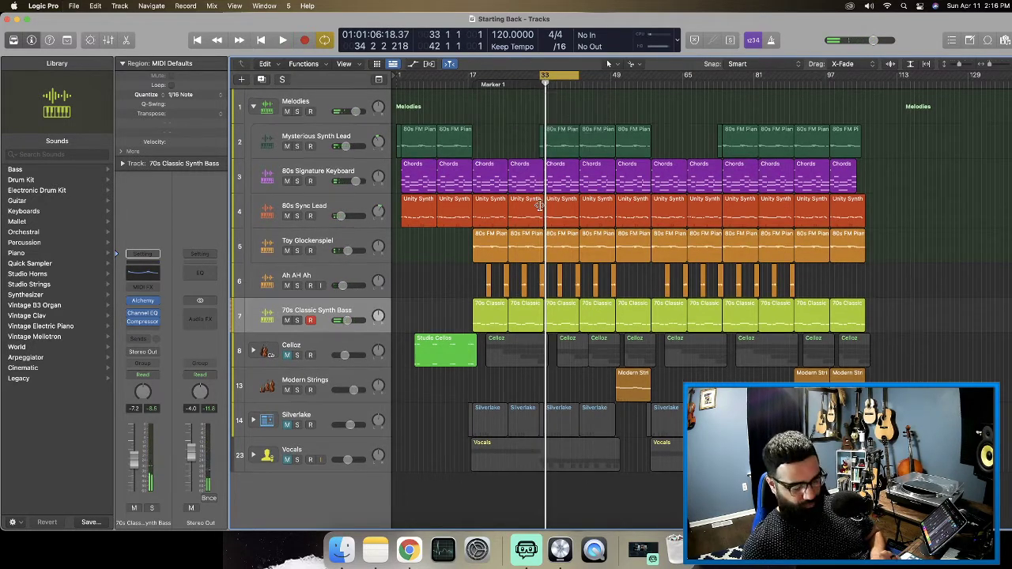
pyautogui.scroll(5, 539, 205)
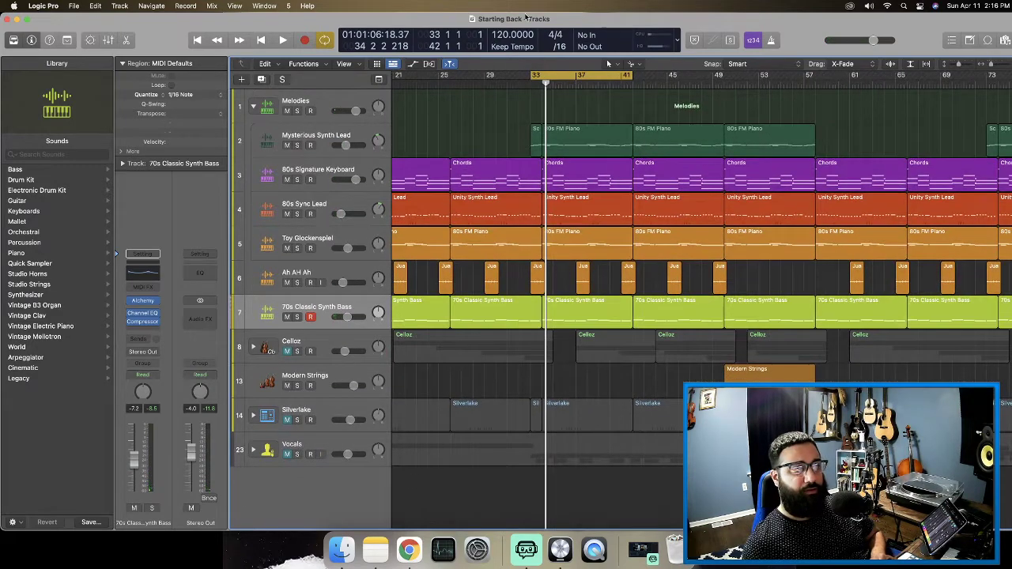
pyautogui.moveTo(535, 73); pyautogui.dragTo(556, 81)
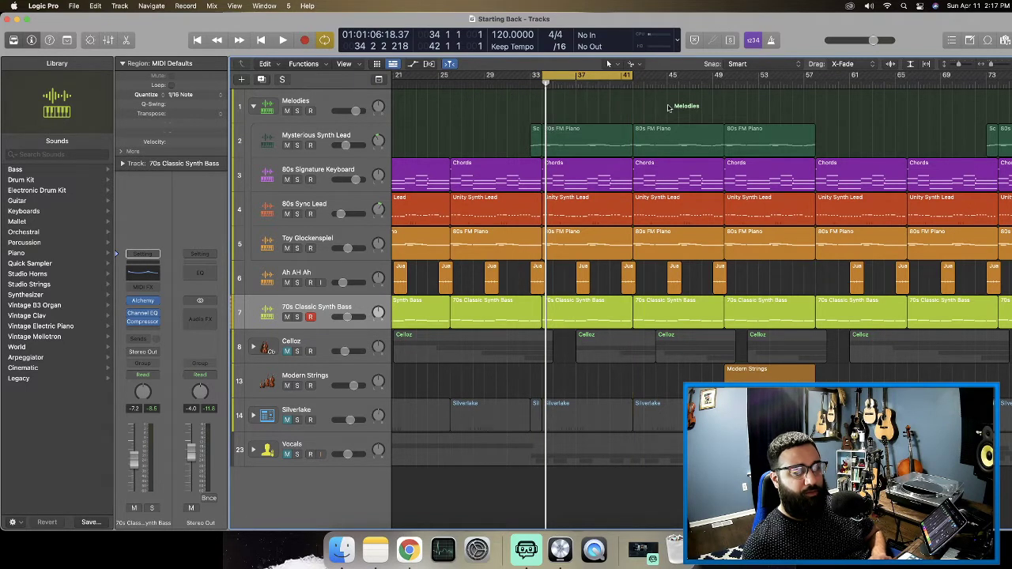
# Briefly play the cycled section to check the bass level in the mix.
pyautogui.press('space')
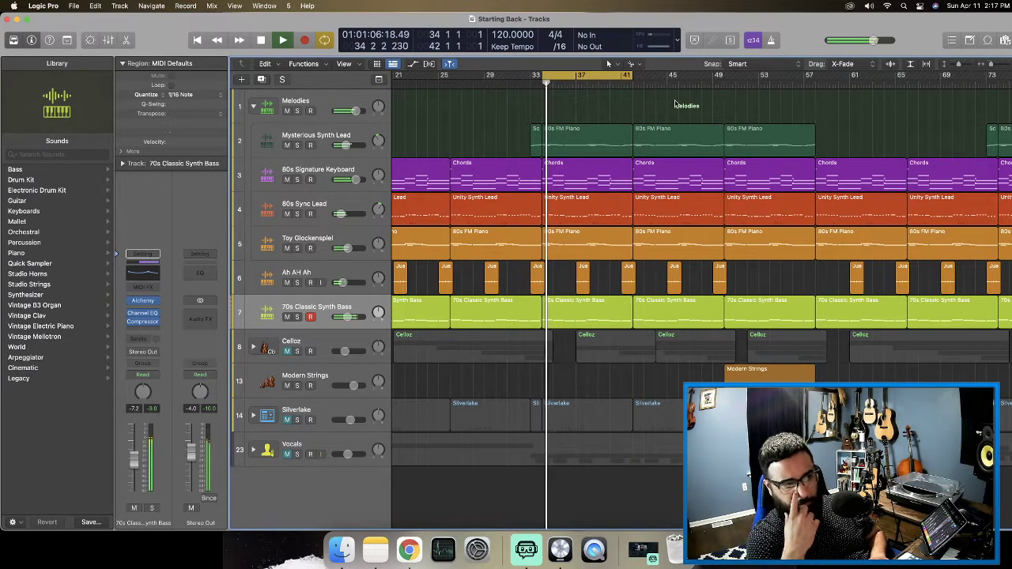
pyautogui.press('space')
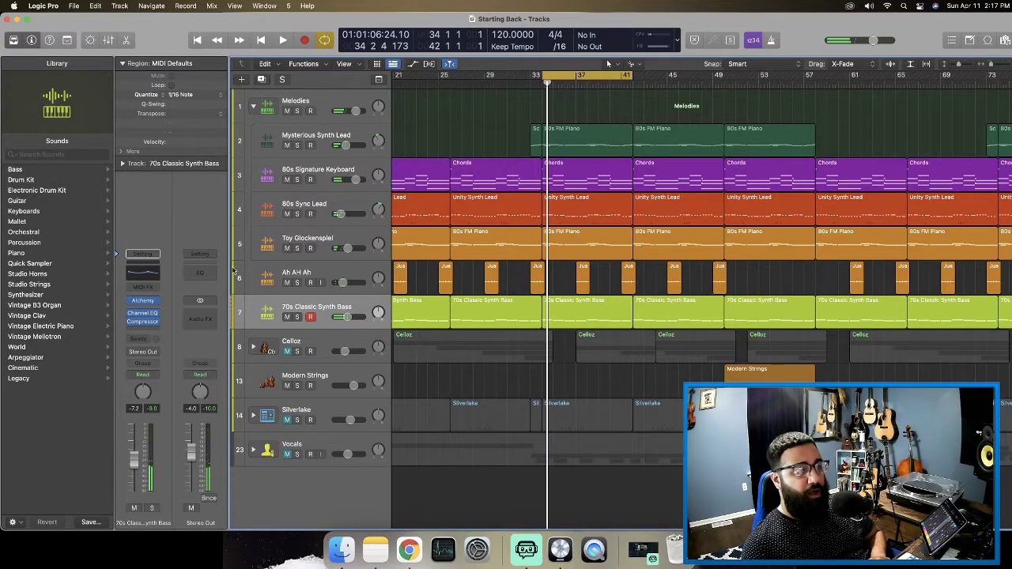
# Expand the Celloz stack, and mute and collapse the Melodies stack.
pyautogui.hscroll(-3, 414, 288)
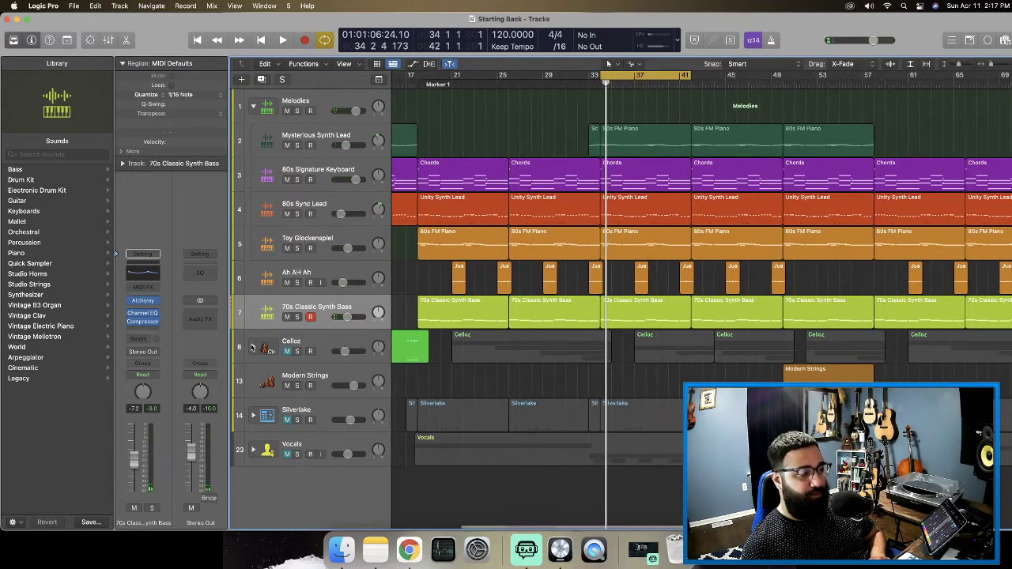
pyautogui.click(252, 347)
pyautogui.scroll(-2, 574, 366)
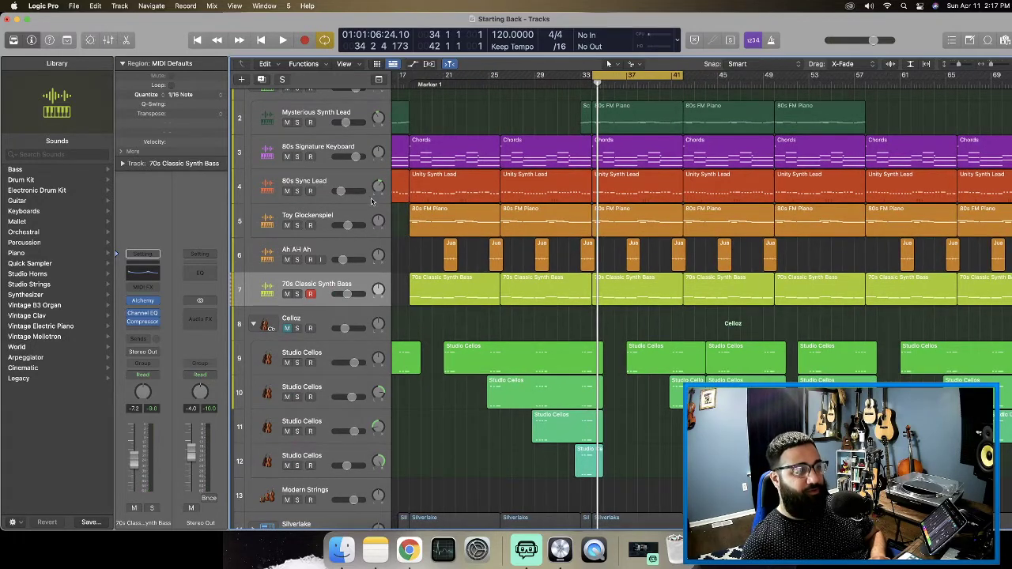
pyautogui.scroll(1, 338, 186)
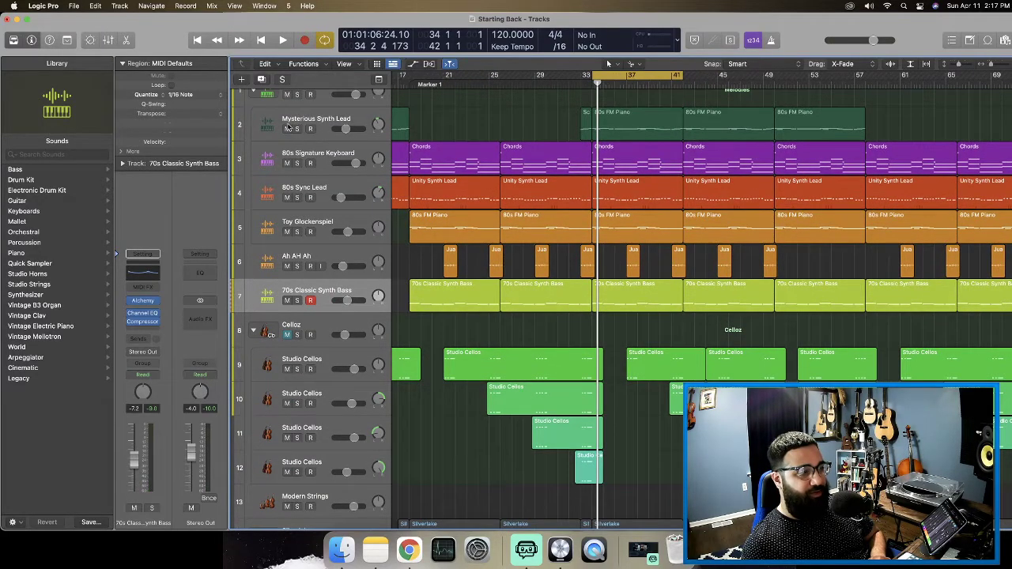
pyautogui.scroll(2, 290, 128)
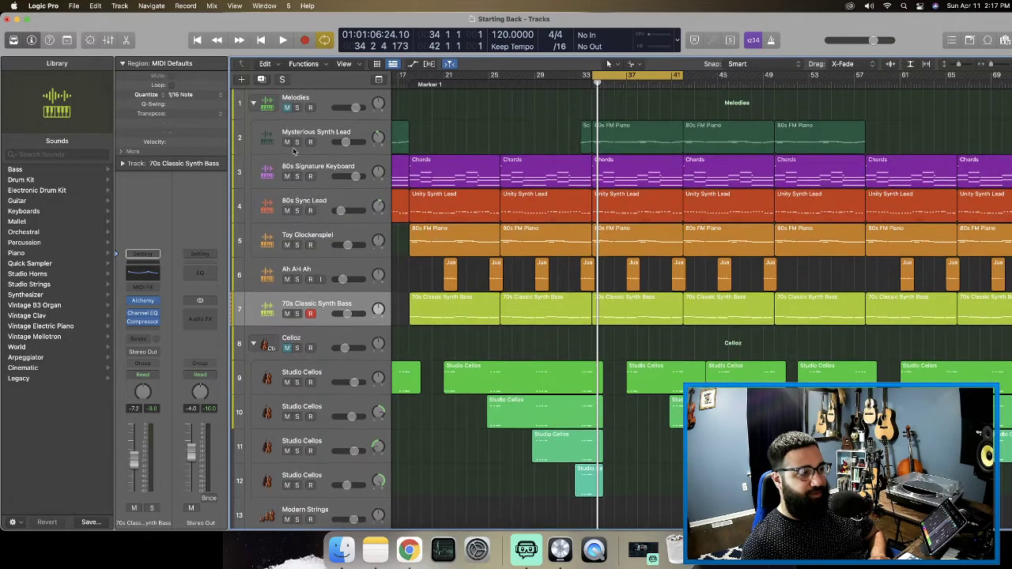
pyautogui.press('space')
pyautogui.press('space')
pyautogui.hscroll(-1, 293, 142)
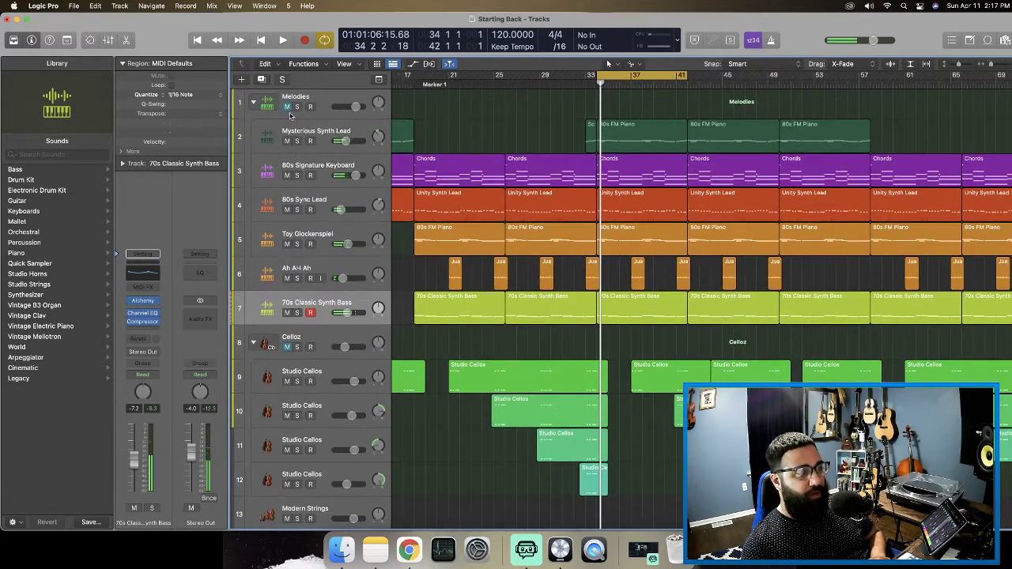
pyautogui.click(252, 104)
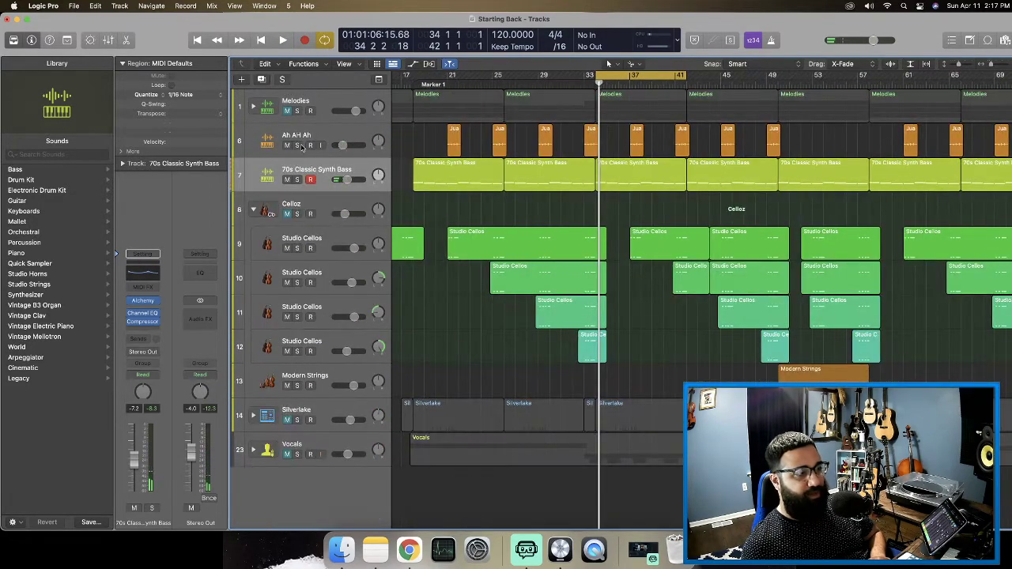
# Mute the Ah AH Ah and 70s Classic Synth Bass tracks.
pyautogui.click(287, 137)
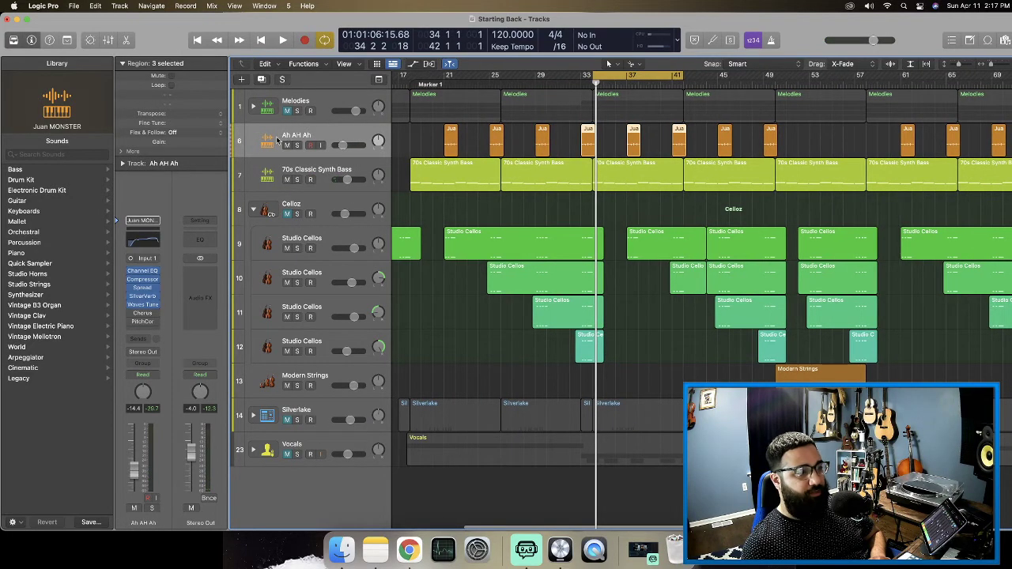
pyautogui.click(287, 145)
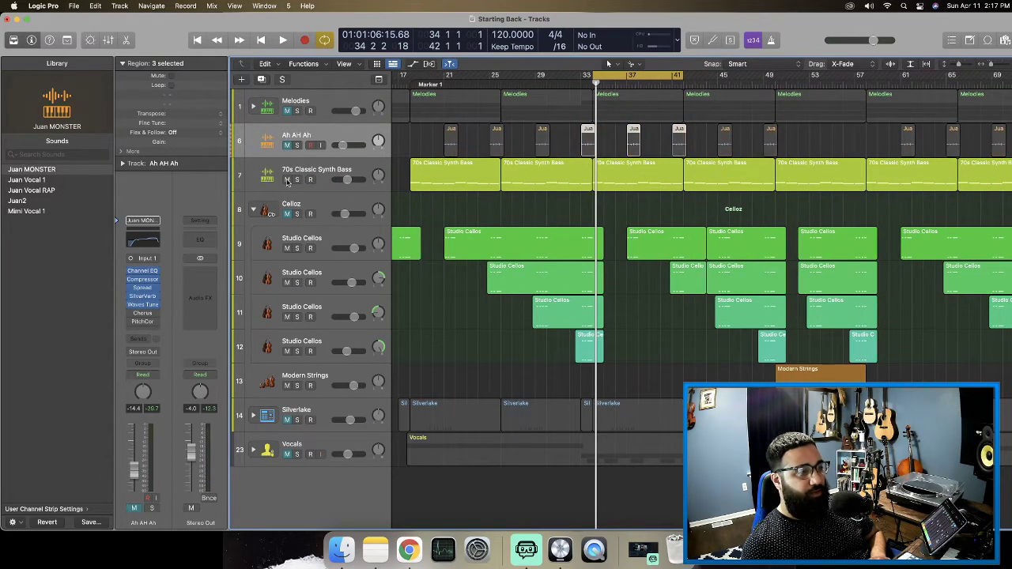
pyautogui.click(287, 180)
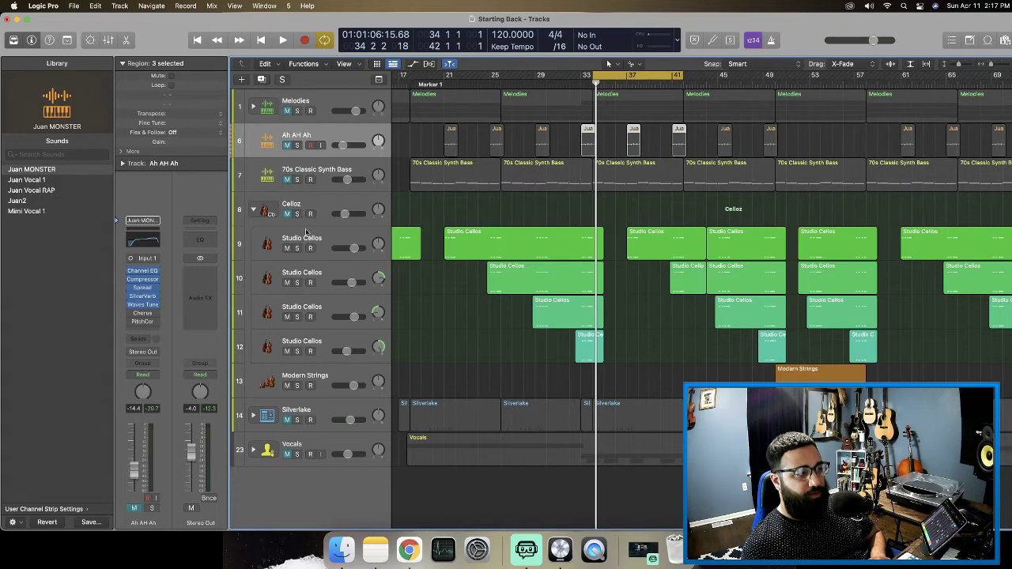
# Set the cycle range to bars 21 to 35 and play the unmuted Celloz stack.
pyautogui.press('space')
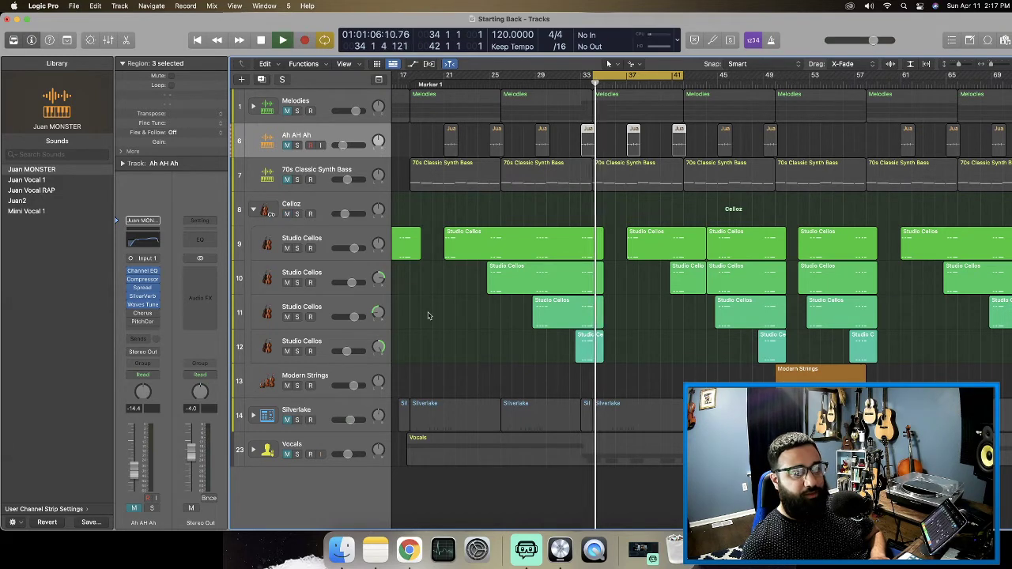
pyautogui.moveTo(616, 74); pyautogui.dragTo(470, 84)
pyautogui.moveTo(535, 75); pyautogui.dragTo(609, 75)
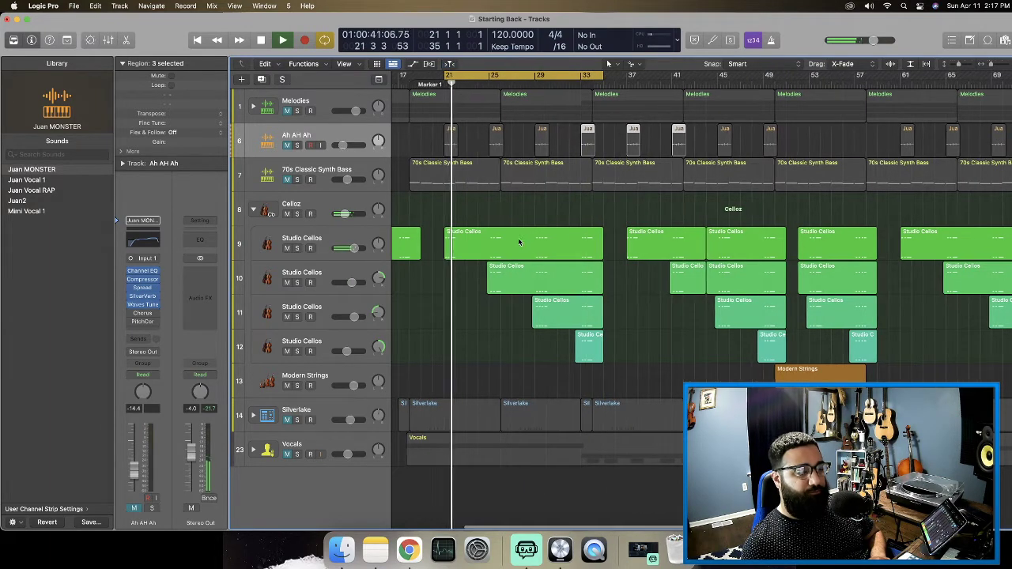
pyautogui.hscroll(-1, 494, 251)
pyautogui.hscroll(-1, 494, 251)
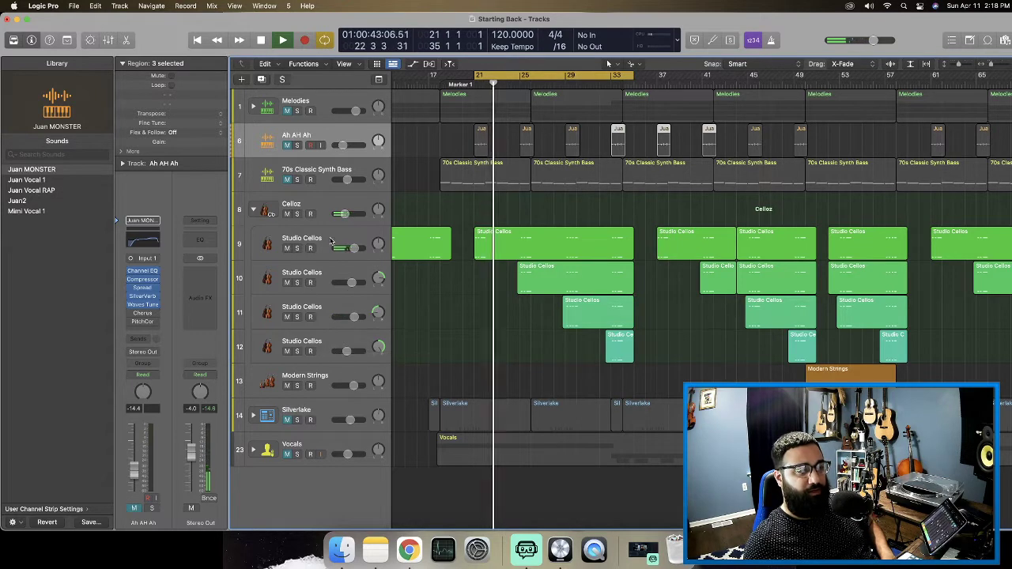
# Select and solo the Celloz stack, and restart playback of the cycled section.
pyautogui.click(323, 203)
pyautogui.hscroll(1, 432, 298)
pyautogui.hscroll(3, 431, 298)
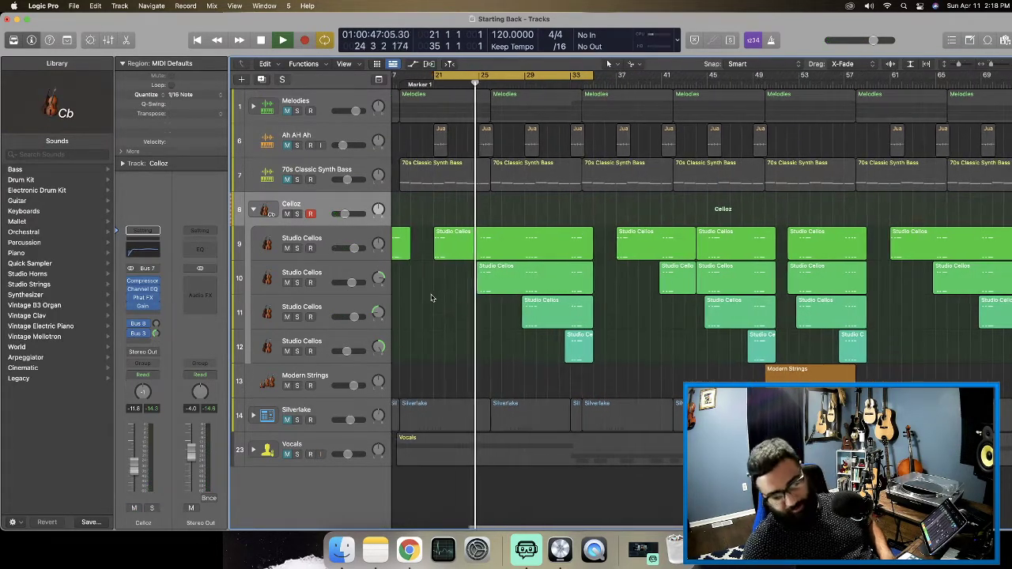
pyautogui.press('space')
pyautogui.click(297, 214)
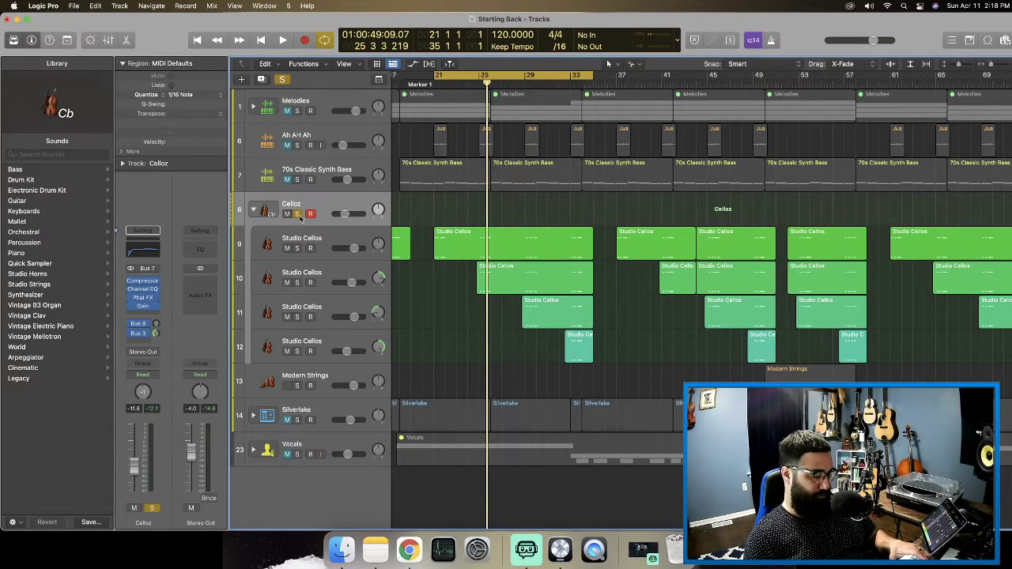
pyautogui.press('space')
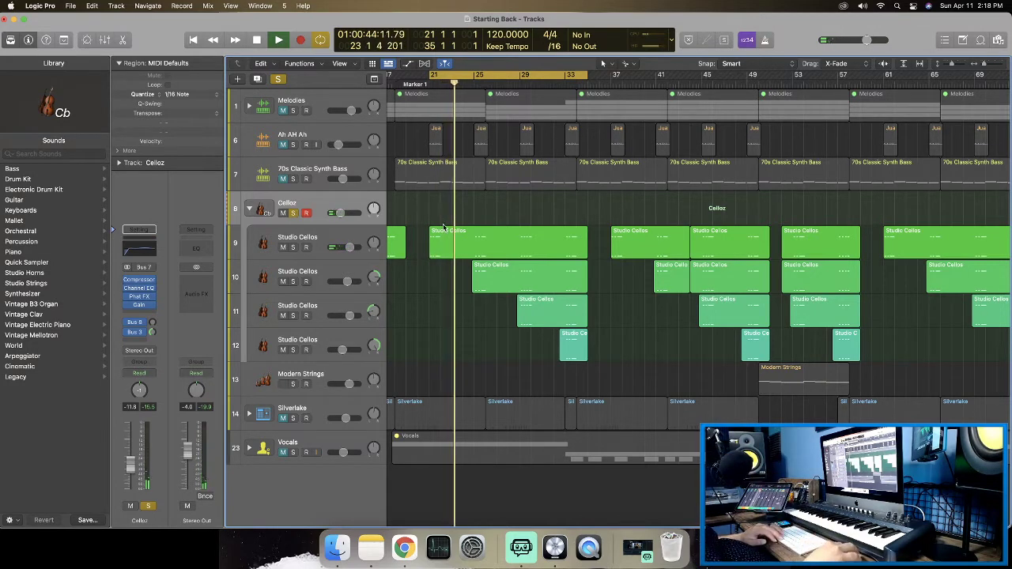
# Solo the Melodies stack alongside the cellos and lower the Celloz volume to -15.8 dB.
pyautogui.click(293, 111)
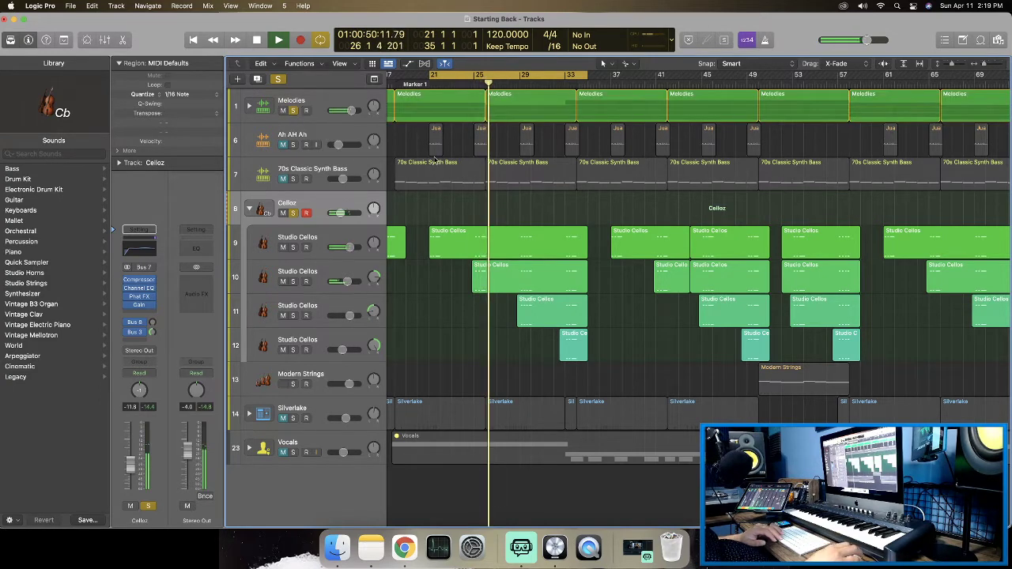
pyautogui.hscroll(-3, 433, 158)
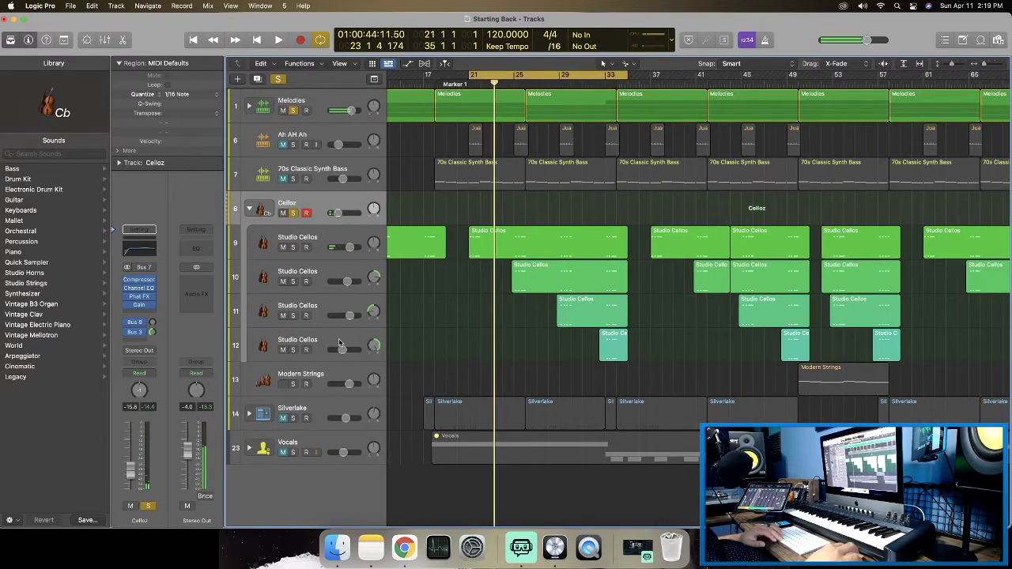
pyautogui.press('Return')
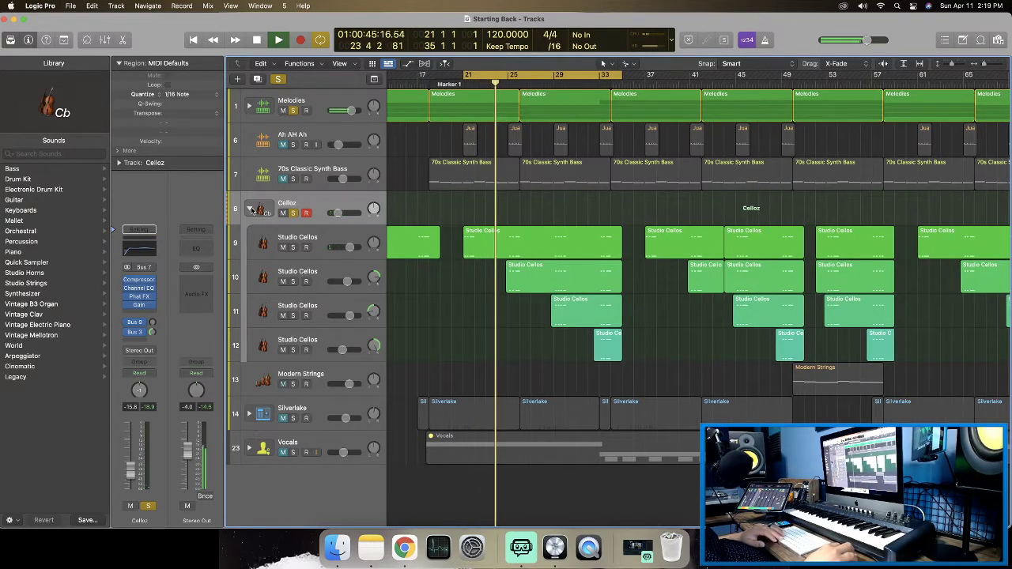
# Add the Ah AH Ah and 70s Classic Synth Bass tracks to the solo, listen to the combination and stop playback.
pyautogui.click(291, 146)
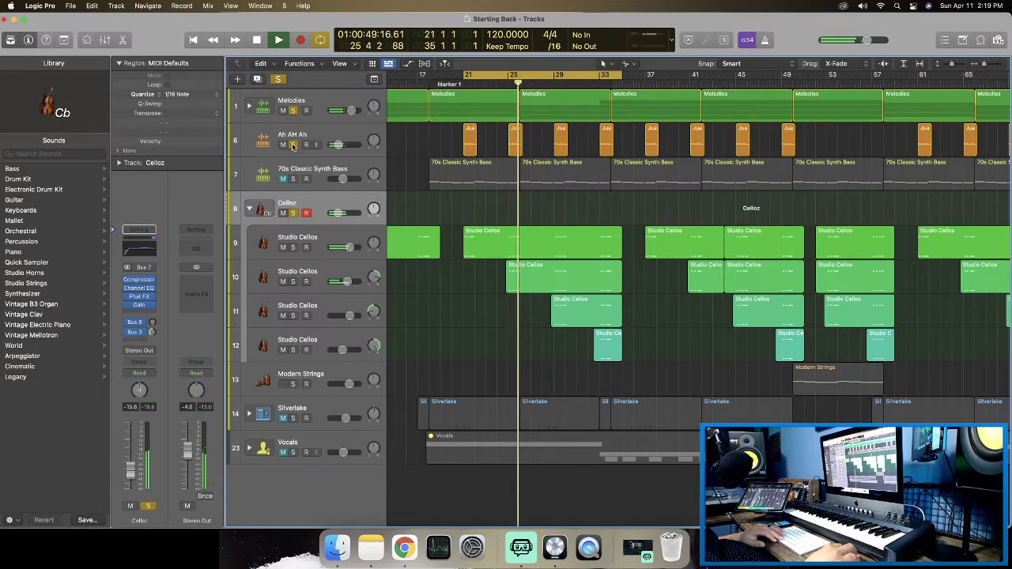
pyautogui.click(292, 179)
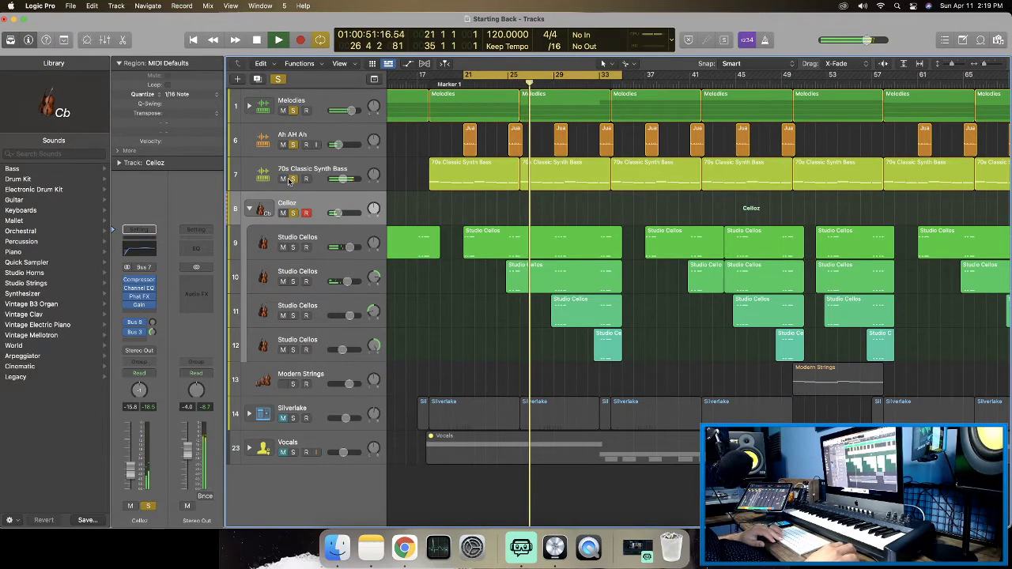
pyautogui.hscroll(-2, 290, 182)
pyautogui.hscroll(1, 300, 180)
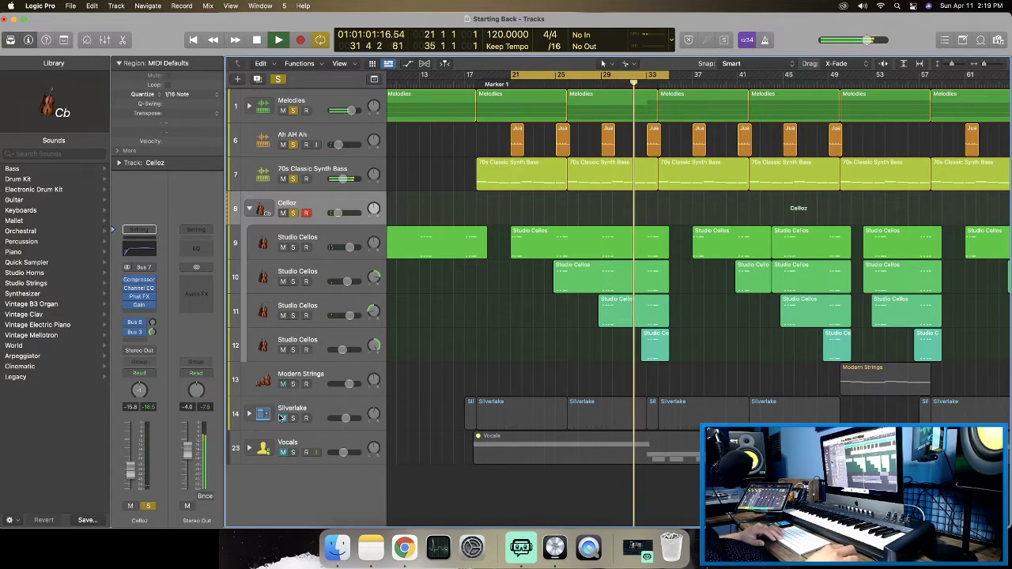
pyautogui.press('space')
# Clear all solos and unmute the 70s Classic Synth Bass and Silverlake tracks, with the Celloz stack collapsed.
pyautogui.moveTo(294, 111); pyautogui.dragTo(294, 213)
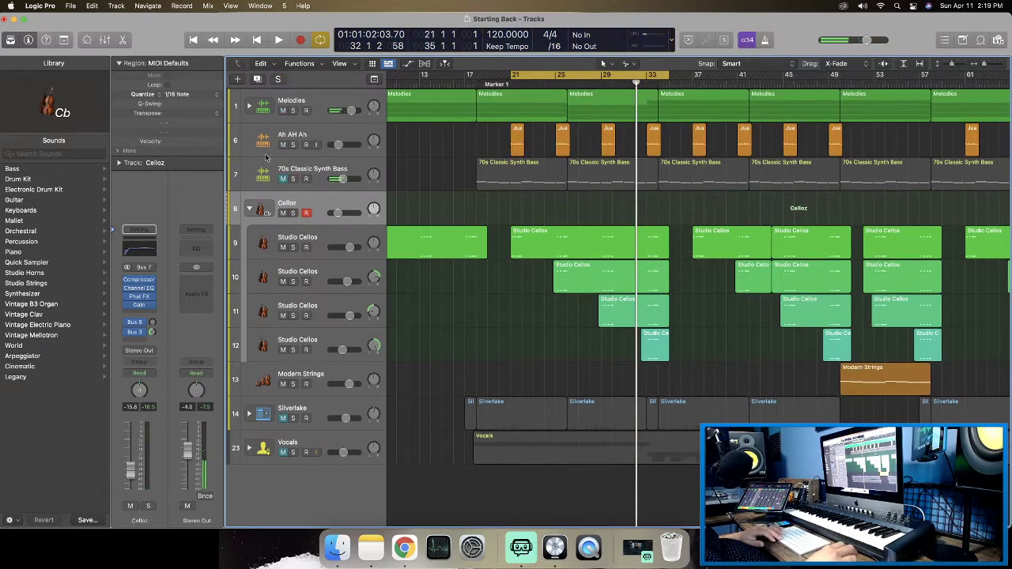
pyautogui.click(282, 179)
pyautogui.click(248, 105)
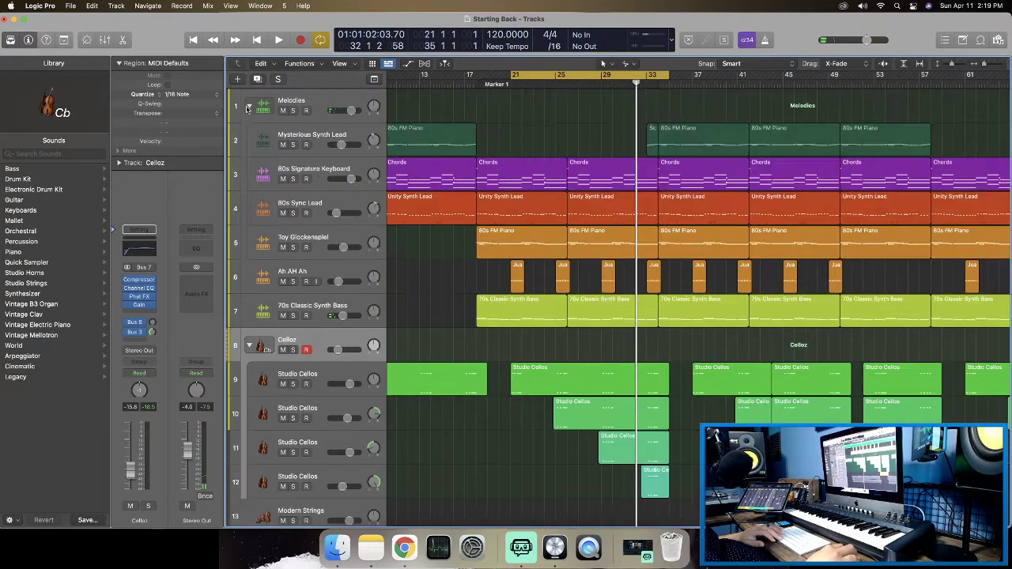
pyautogui.click(248, 105)
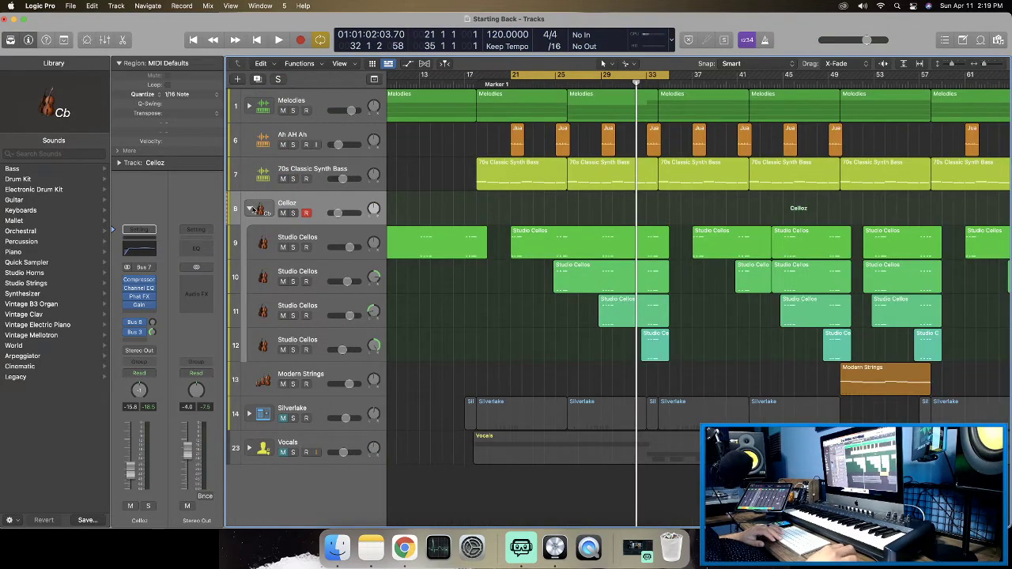
pyautogui.click(249, 209)
pyautogui.click(282, 282)
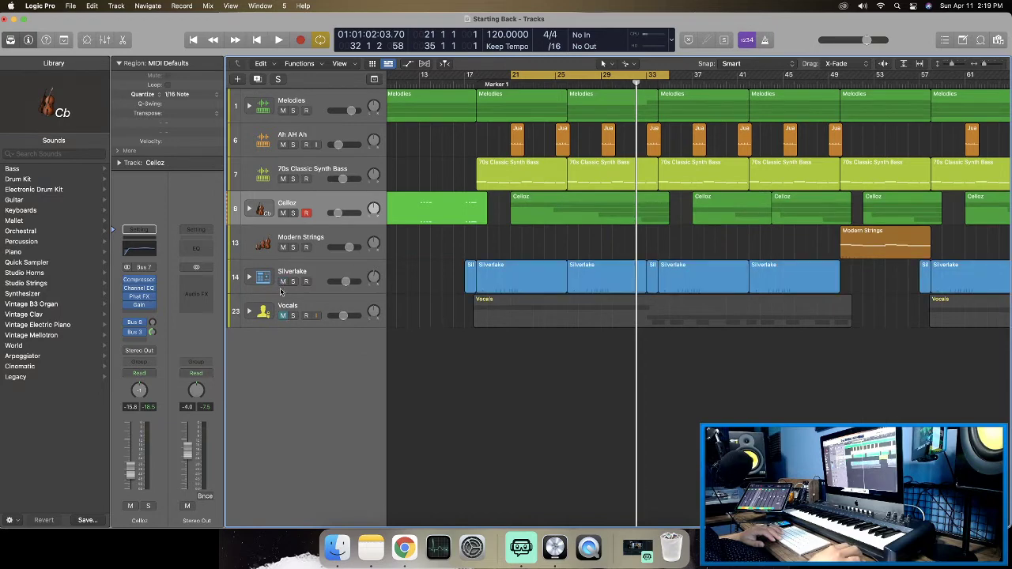
# Extend the cycle range to start at bar 17 and play the section with the drums.
pyautogui.hscroll(-3, 553, 303)
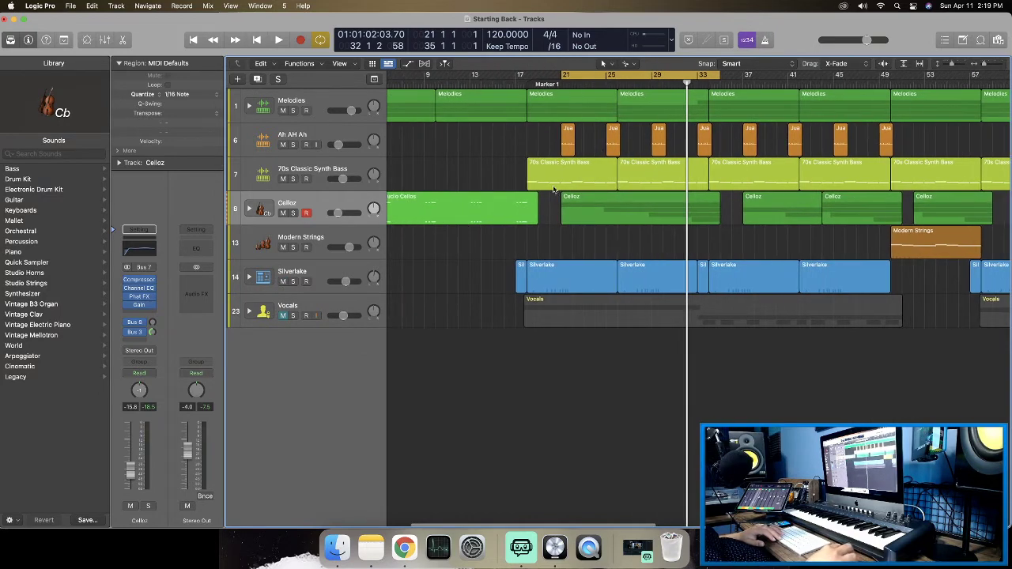
pyautogui.moveTo(563, 75); pyautogui.dragTo(517, 114)
pyautogui.press('space')
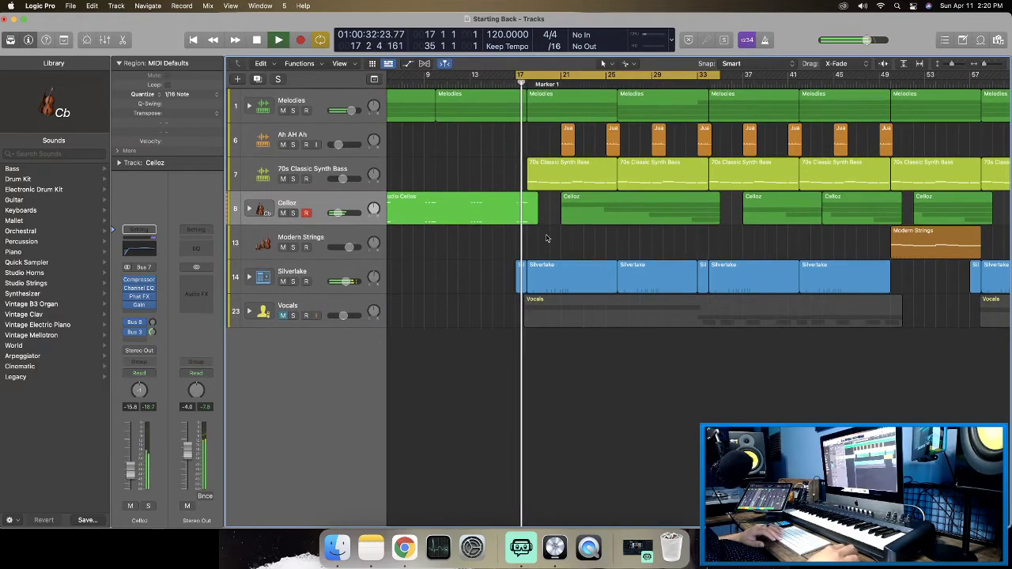
pyautogui.hscroll(-3, 545, 238)
pyautogui.hscroll(1, 546, 238)
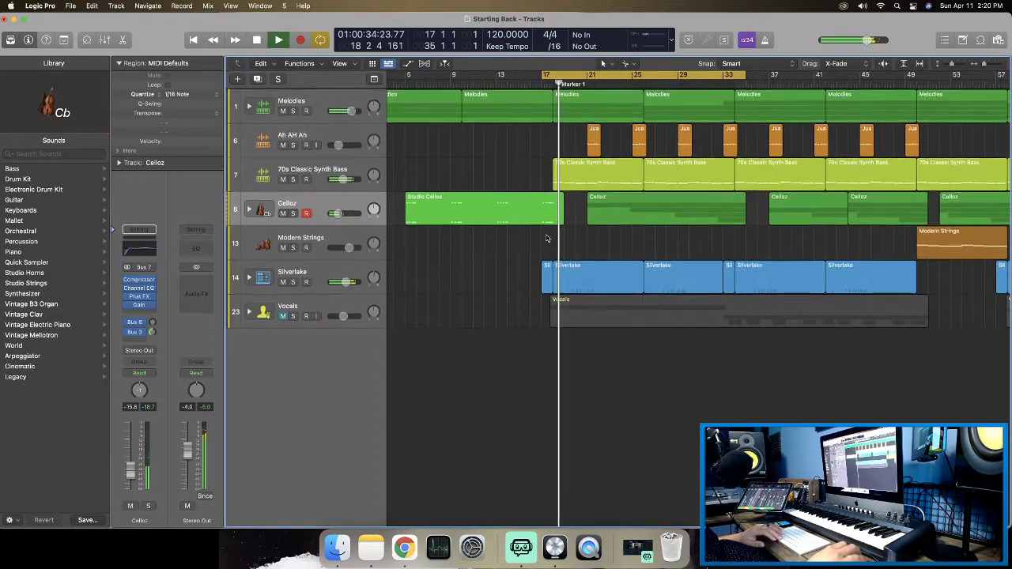
pyautogui.hscroll(1, 546, 238)
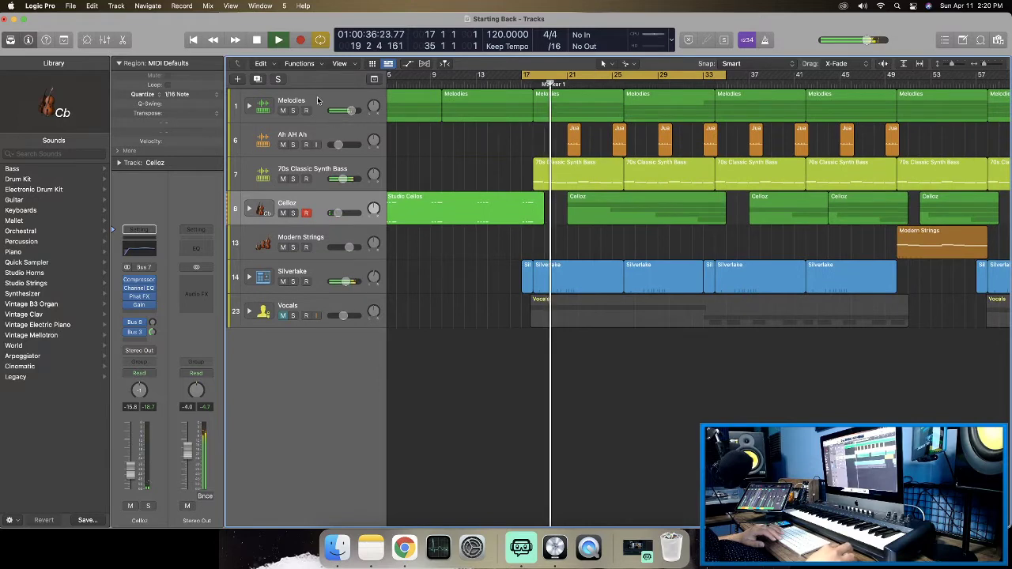
# Listen to the Melodies stack in the cycled section and lower the Silverlake drum stack volume to -5.3 dB.
pyautogui.click(318, 100)
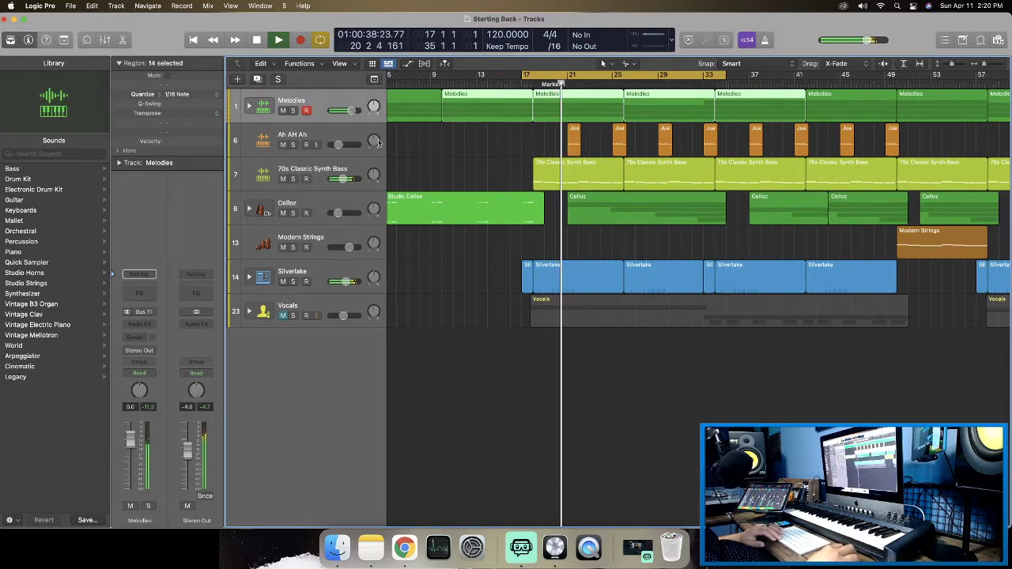
pyautogui.hscroll(-1, 490, 204)
pyautogui.hscroll(-1, 491, 204)
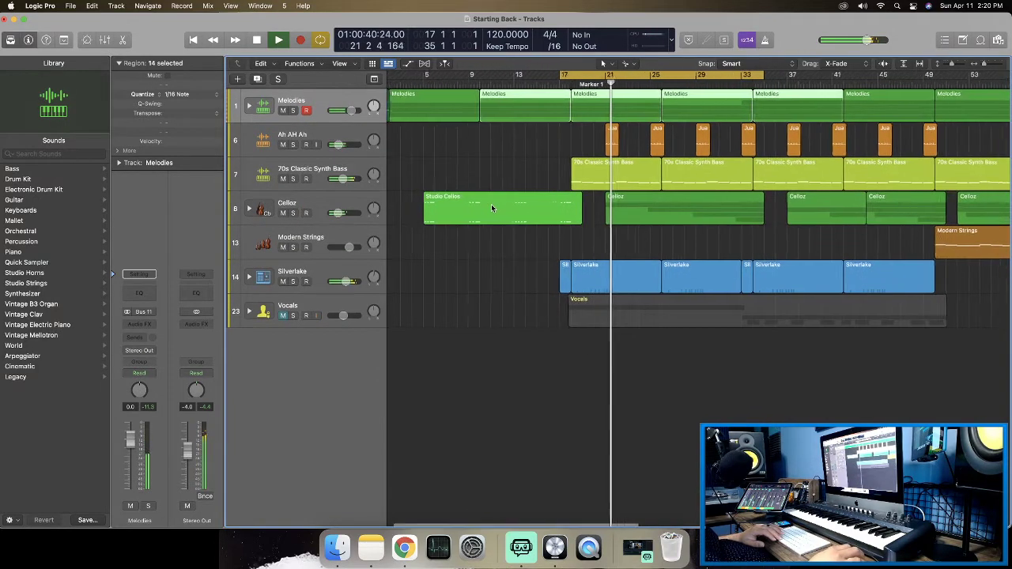
pyautogui.hscroll(-1, 491, 204)
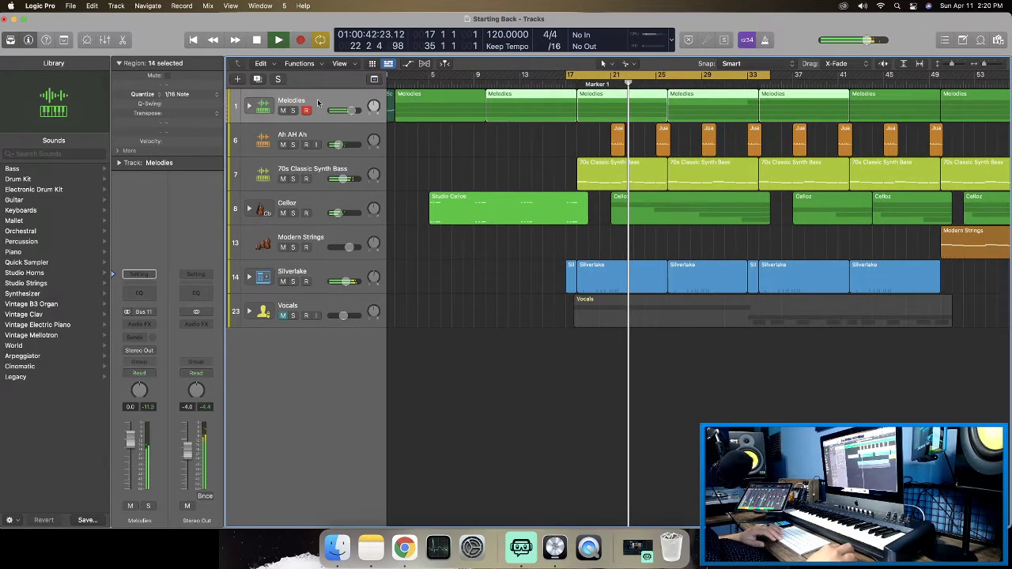
pyautogui.click(318, 277)
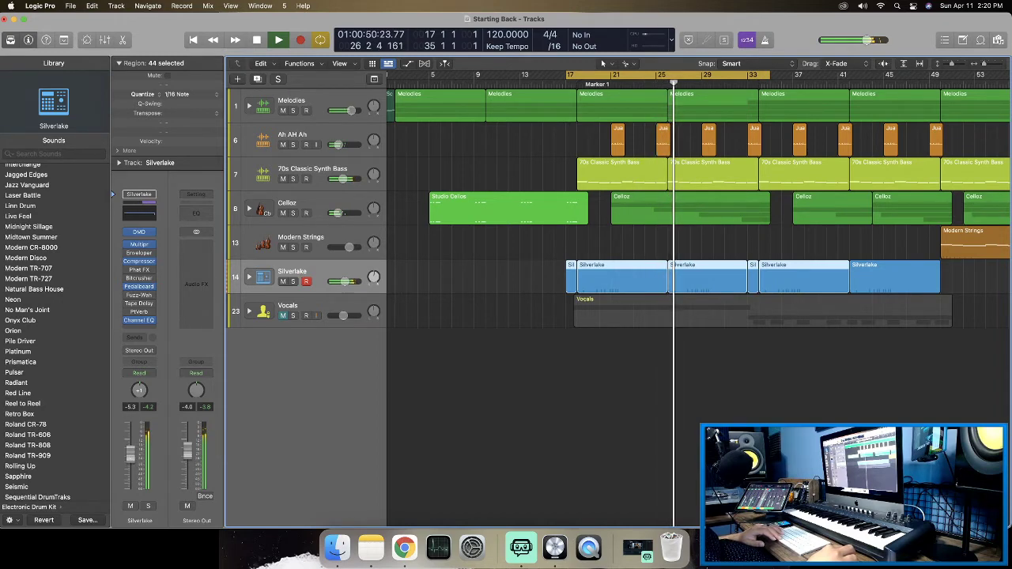
# Raise the Melodies stack volume to 1.5 dB while replaying the cycled section.
pyautogui.click(314, 103)
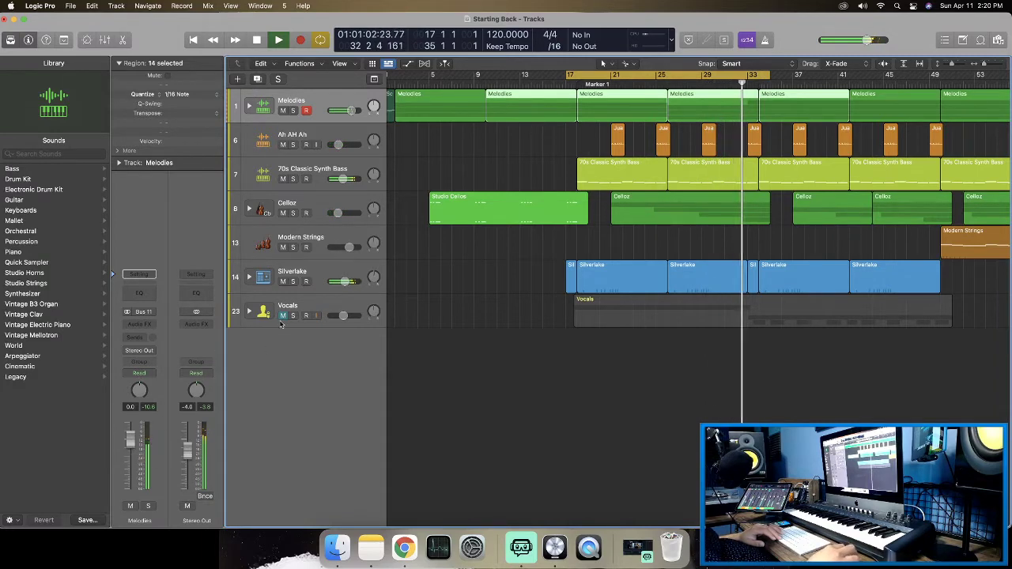
pyautogui.hscroll(-1, 278, 325)
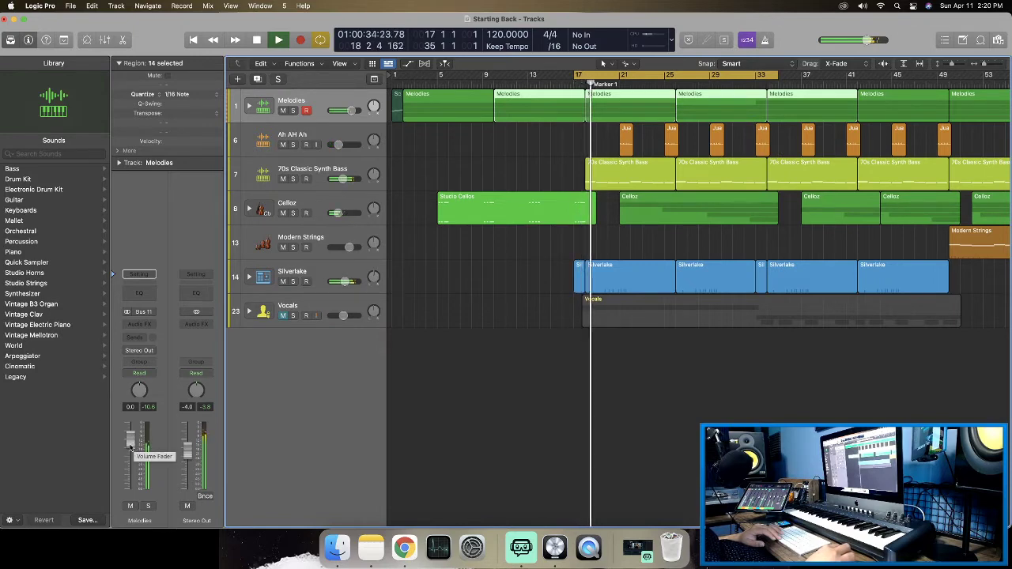
pyautogui.moveTo(130, 447); pyautogui.dragTo(131, 443)
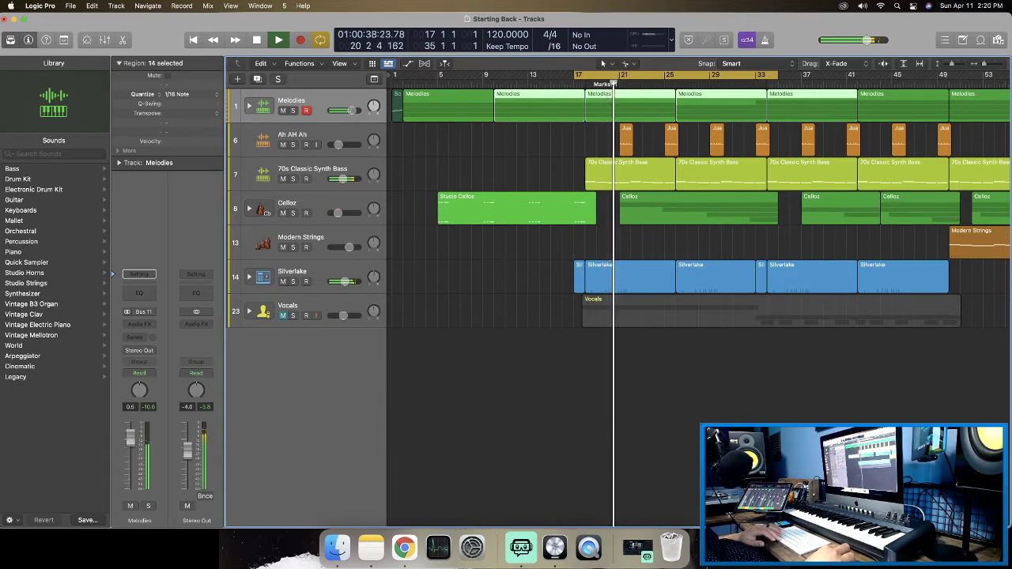
pyautogui.press('space')
pyautogui.press('space')
pyautogui.moveTo(130, 439); pyautogui.dragTo(130, 438)
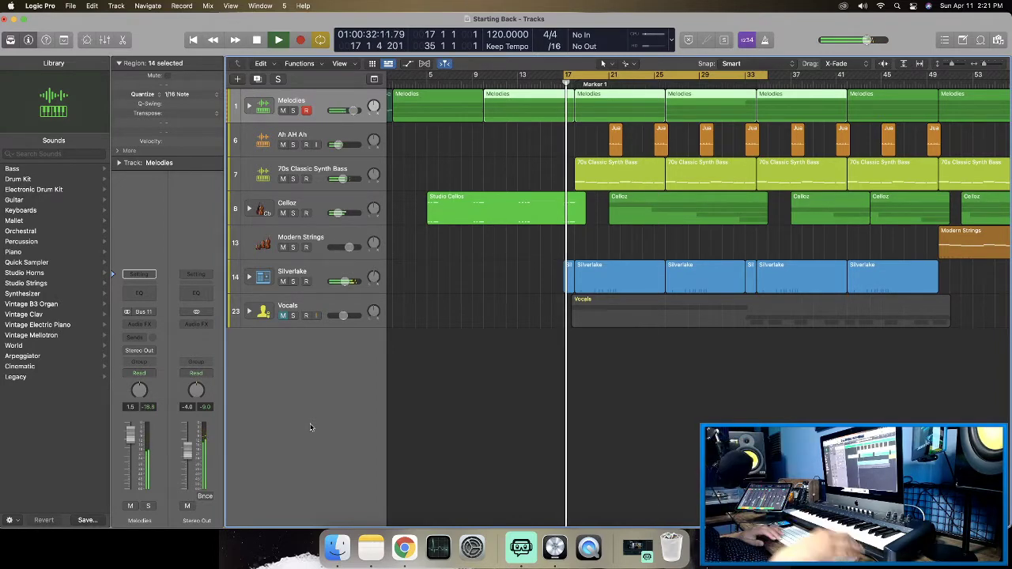
# Check the Ah AH Ah track and set the 70s Classic Synth Bass volume to -7.0 dB during playback.
pyautogui.click(660, 131)
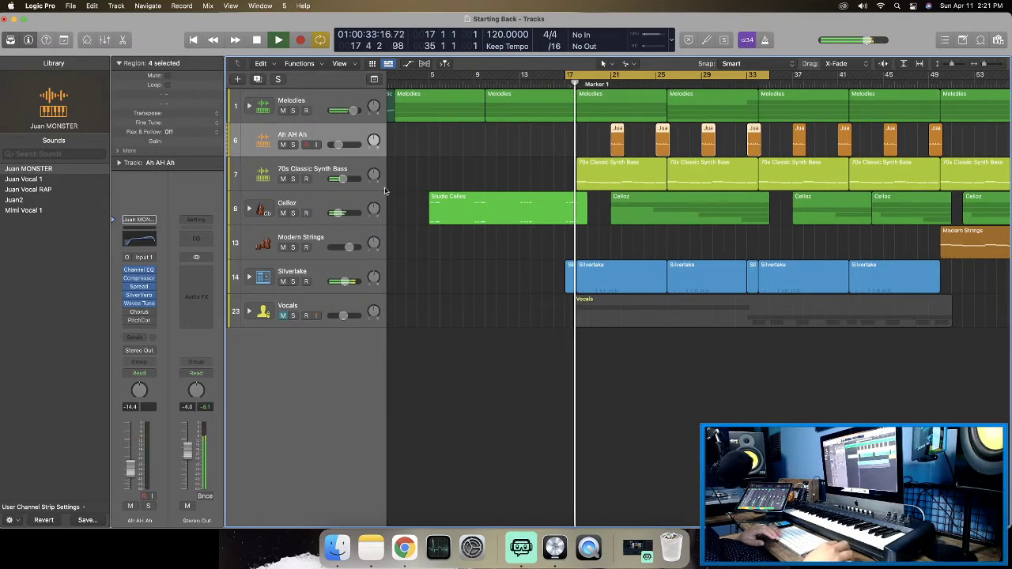
pyautogui.click(265, 177)
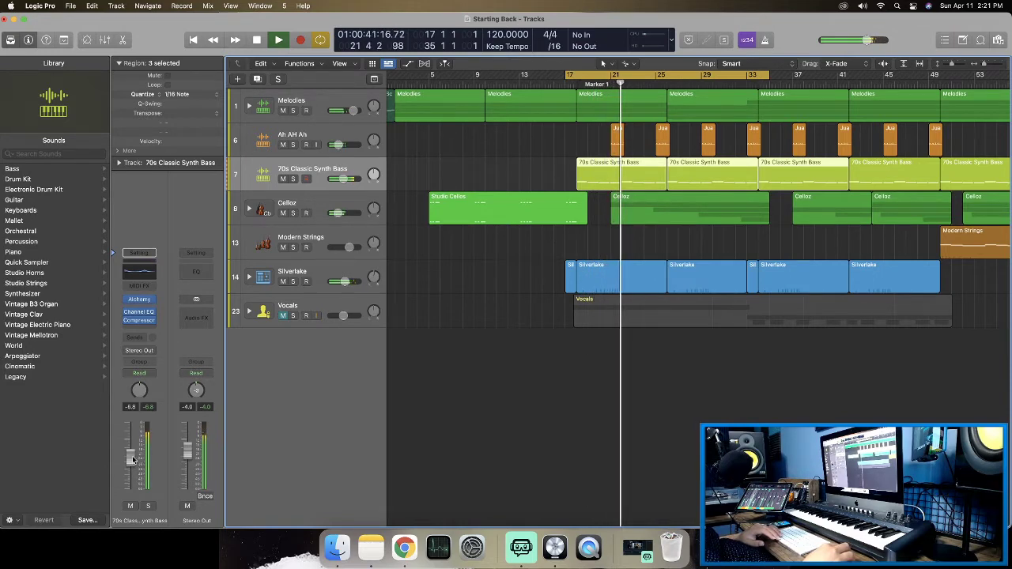
pyautogui.hscroll(-1, 320, 456)
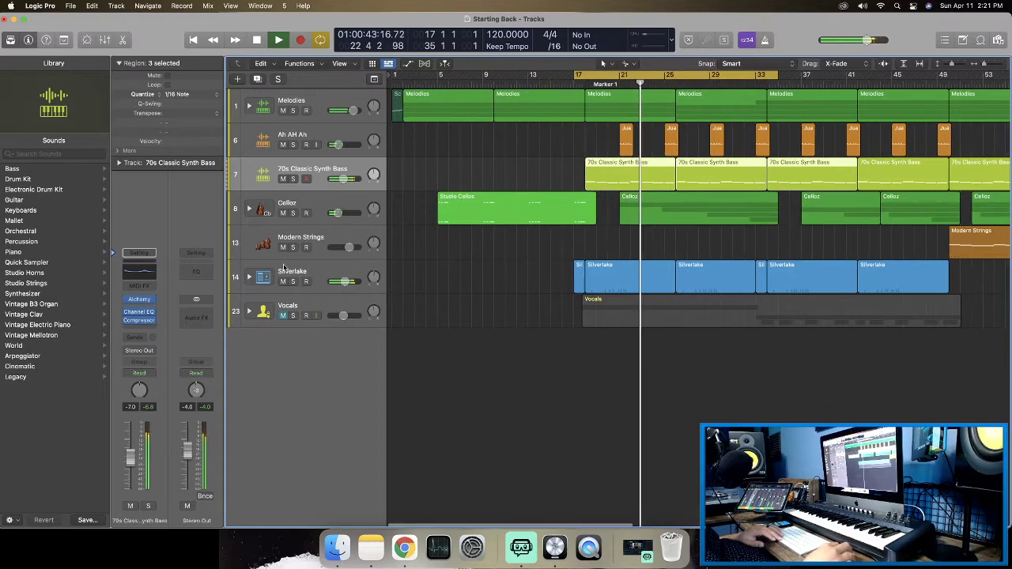
# Raise the Celloz stack volume to -10.0 dB while replaying the cycled section, and stop playback.
pyautogui.click(292, 210)
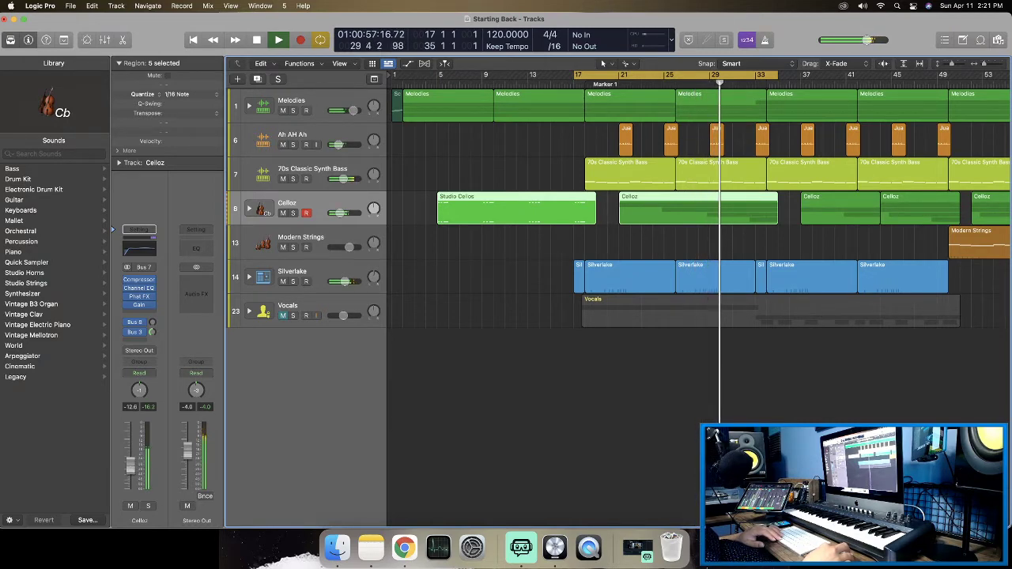
pyautogui.press('space')
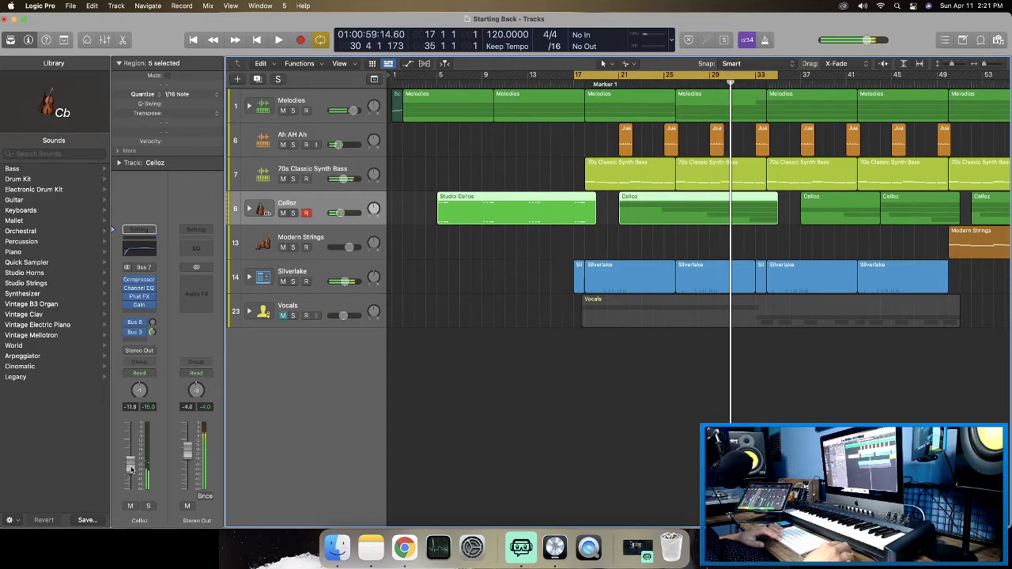
pyautogui.press('space')
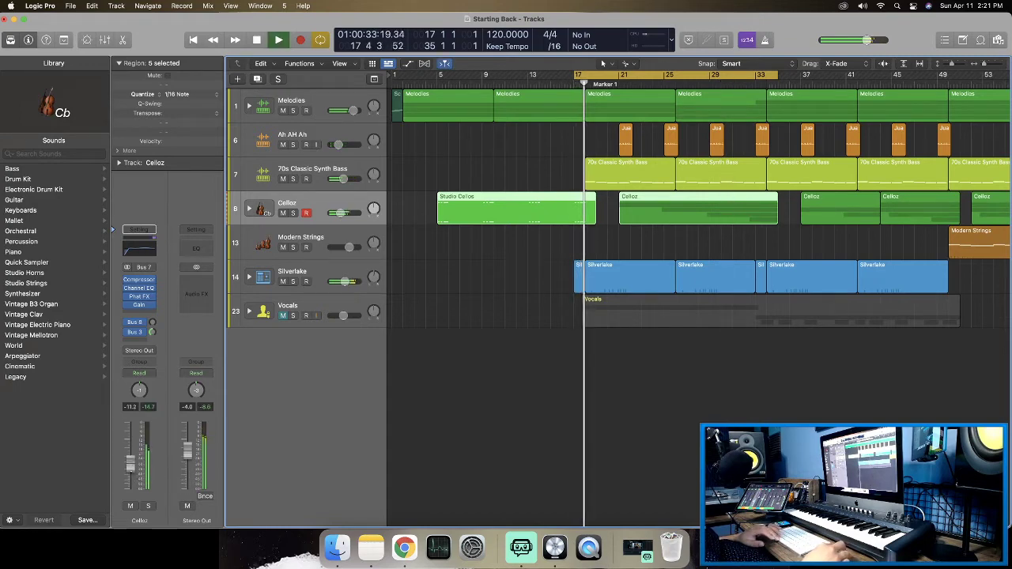
pyautogui.press('space')
pyautogui.press('space')
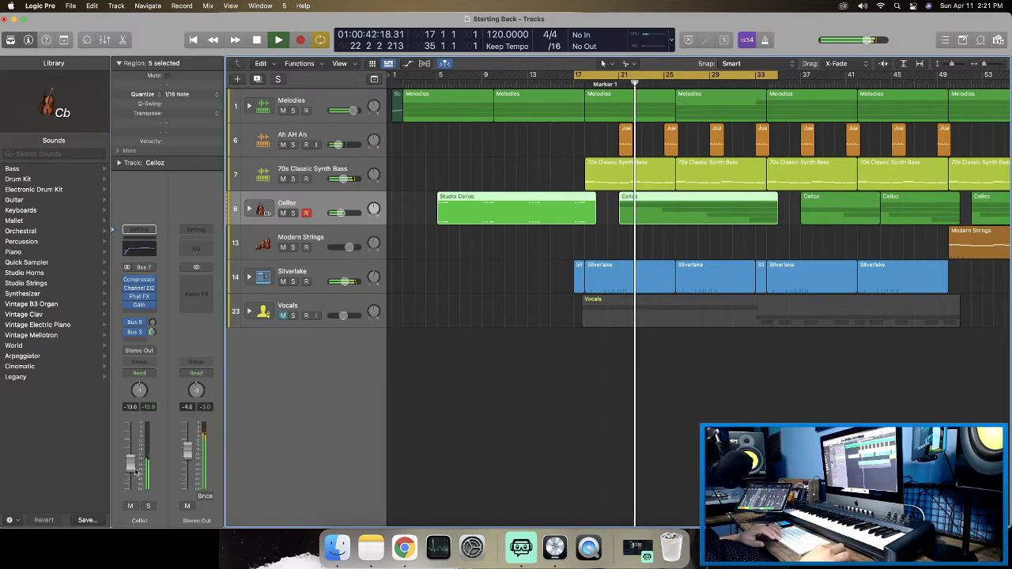
pyautogui.press('space')
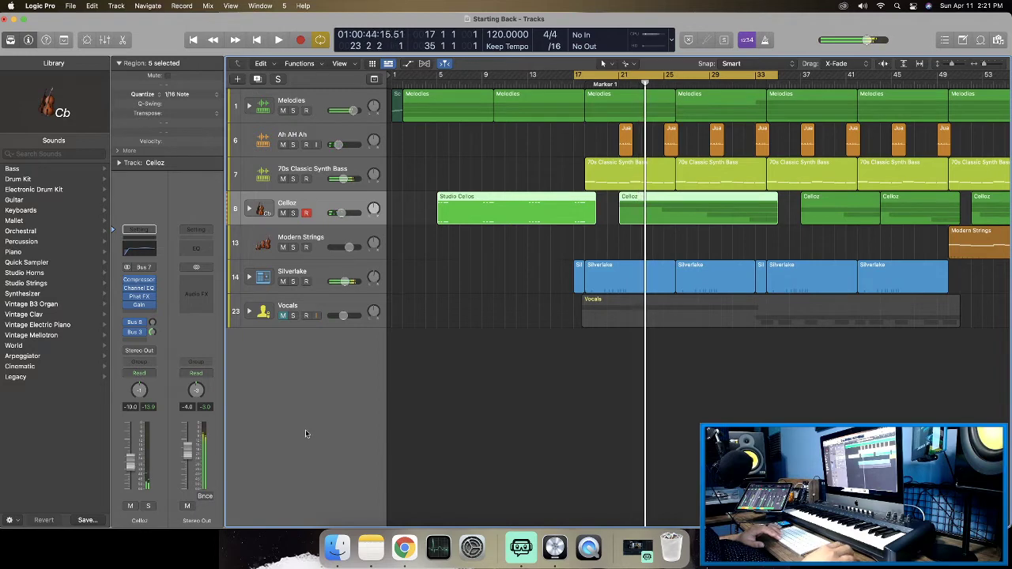
# Replay the cycled section to check the balance of cellos, melodies, bass and drums.
pyautogui.press('space')
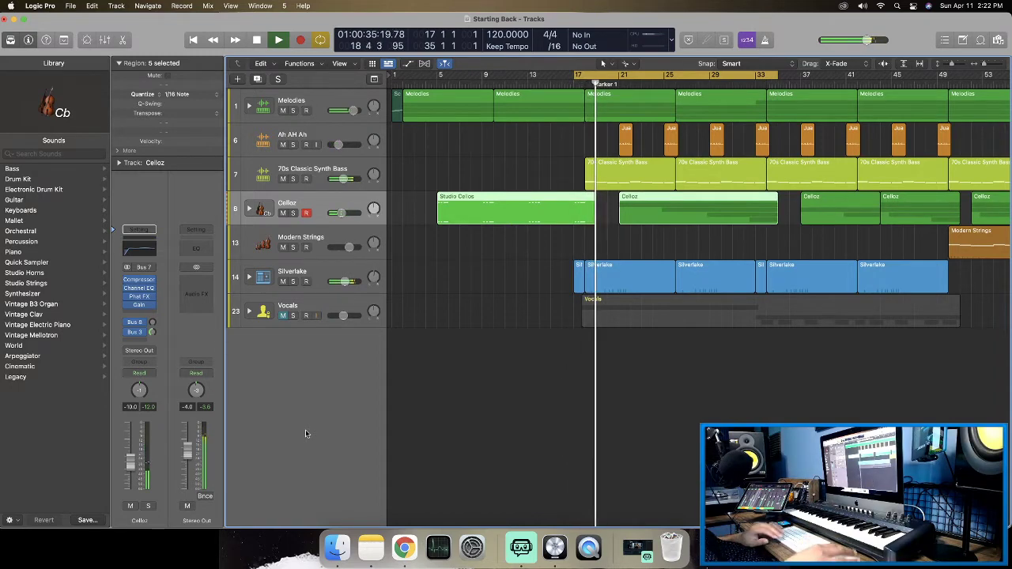
pyautogui.press('space')
pyautogui.hscroll(1, 573, 448)
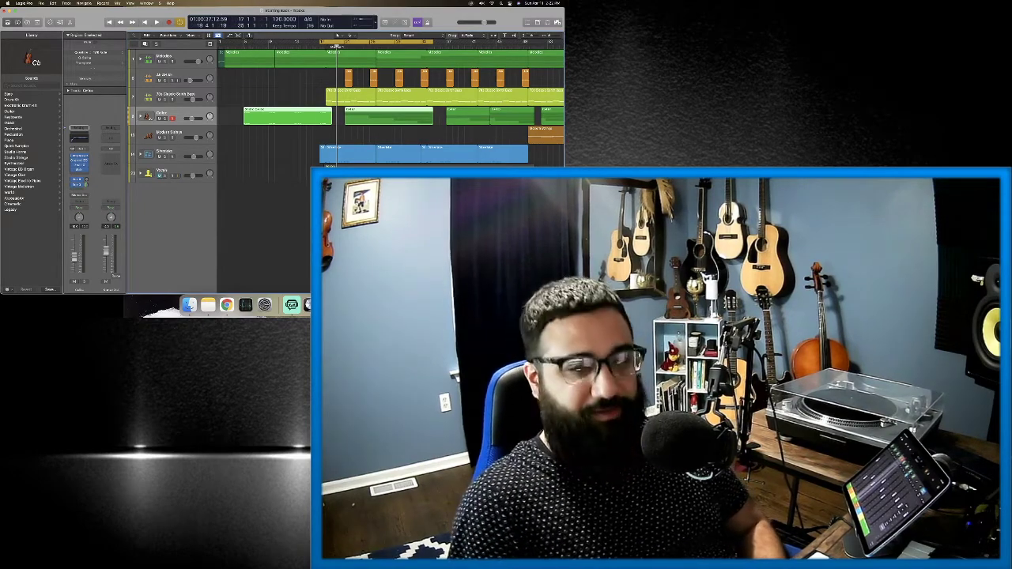
pyautogui.press('space')
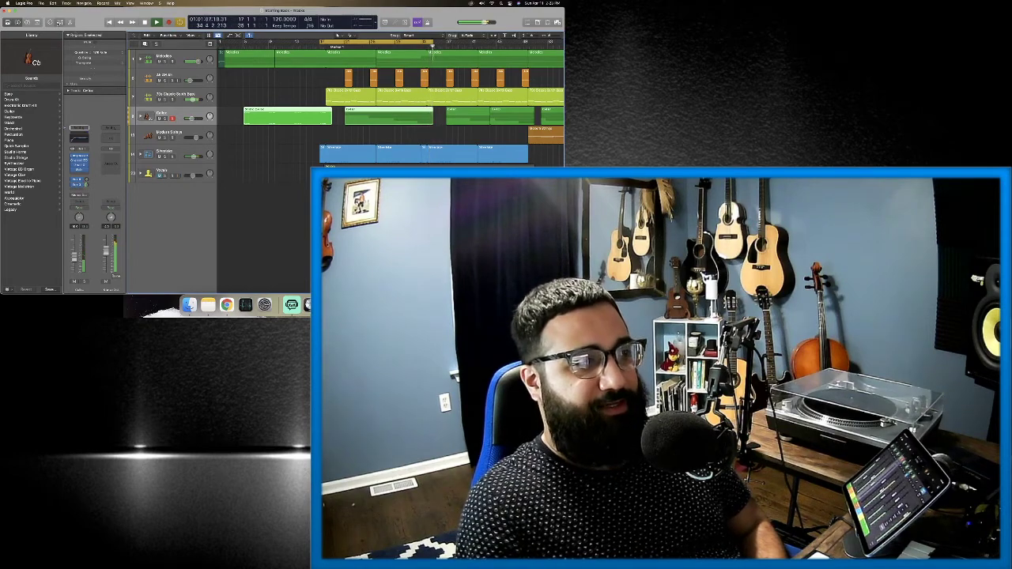
# Show the mixer during playback, widen it to reveal more channel strips and stop playback.
pyautogui.press('x')
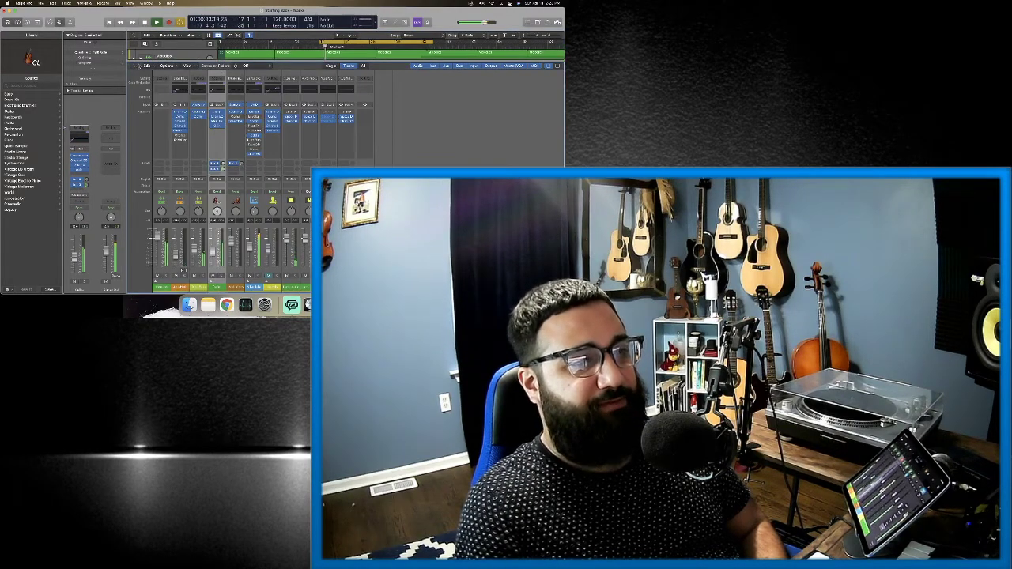
pyautogui.moveTo(126, 68); pyautogui.dragTo(105, 69)
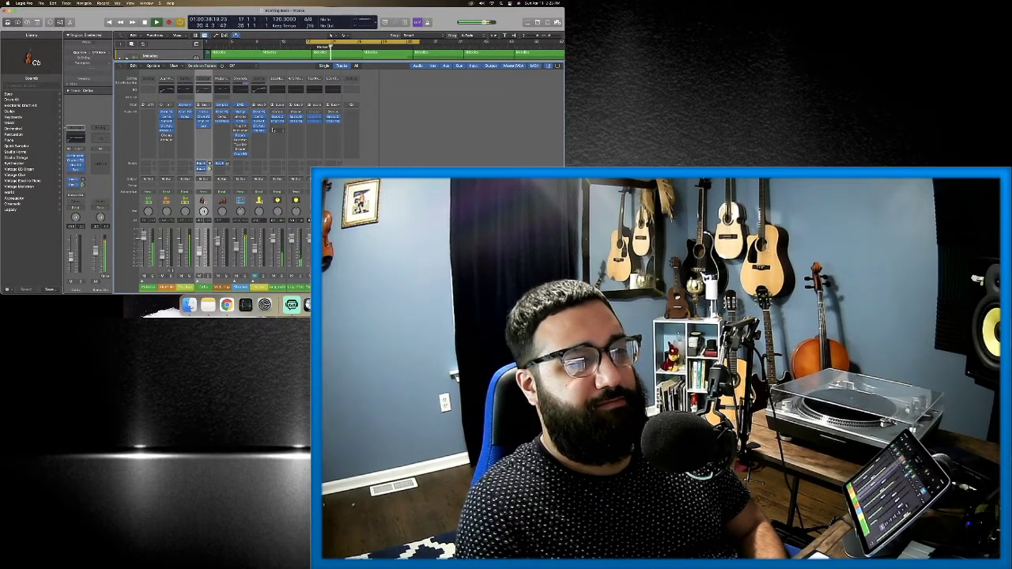
pyautogui.press('space')
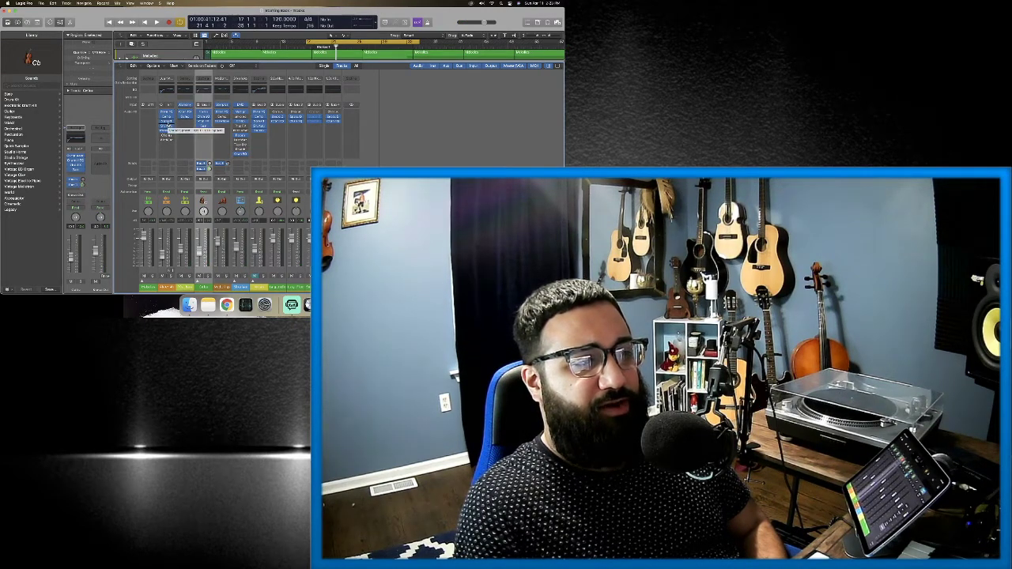
# Open the Stereo Spread plug-ins of the Ah AH Ah and Vocals channels side by side, compare their settings and close both.
pyautogui.click(167, 122)
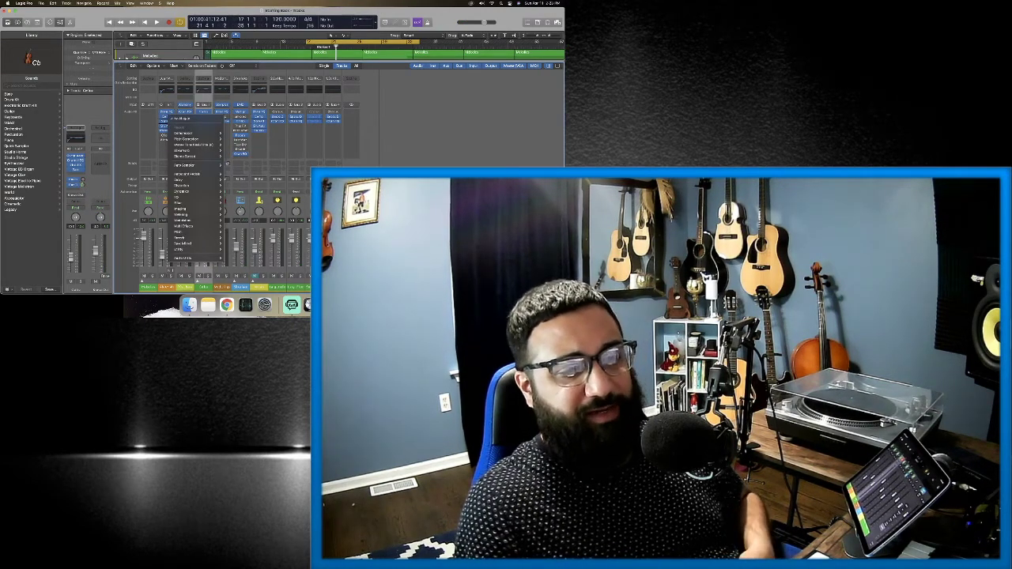
pyautogui.click(393, 166)
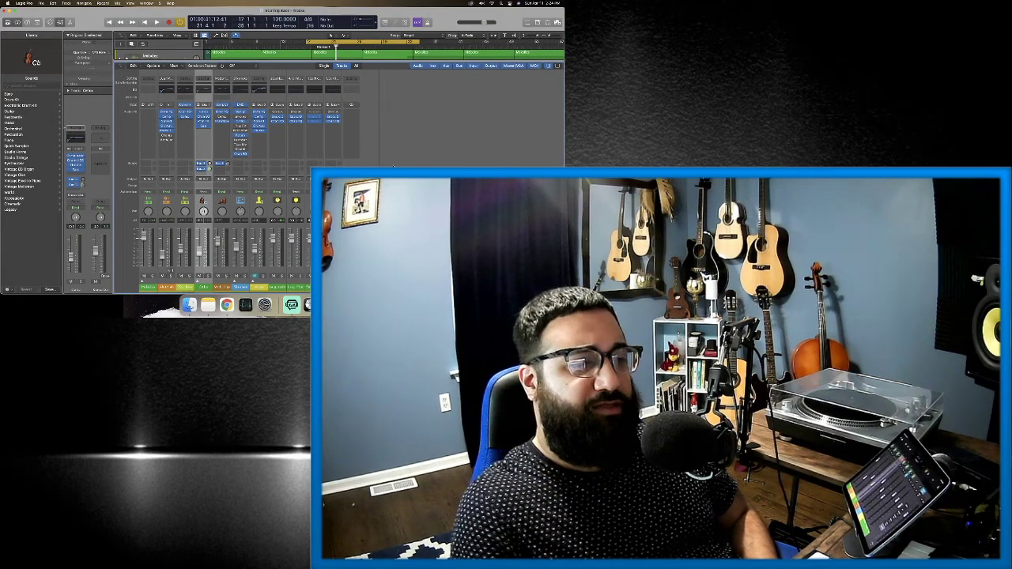
pyautogui.click(169, 122)
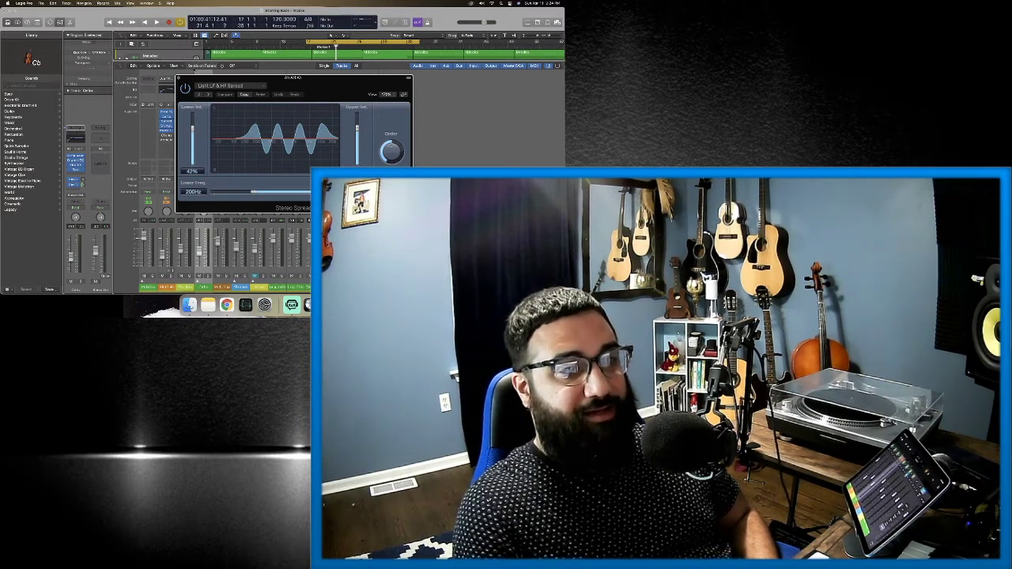
pyautogui.moveTo(203, 77); pyautogui.dragTo(347, 64)
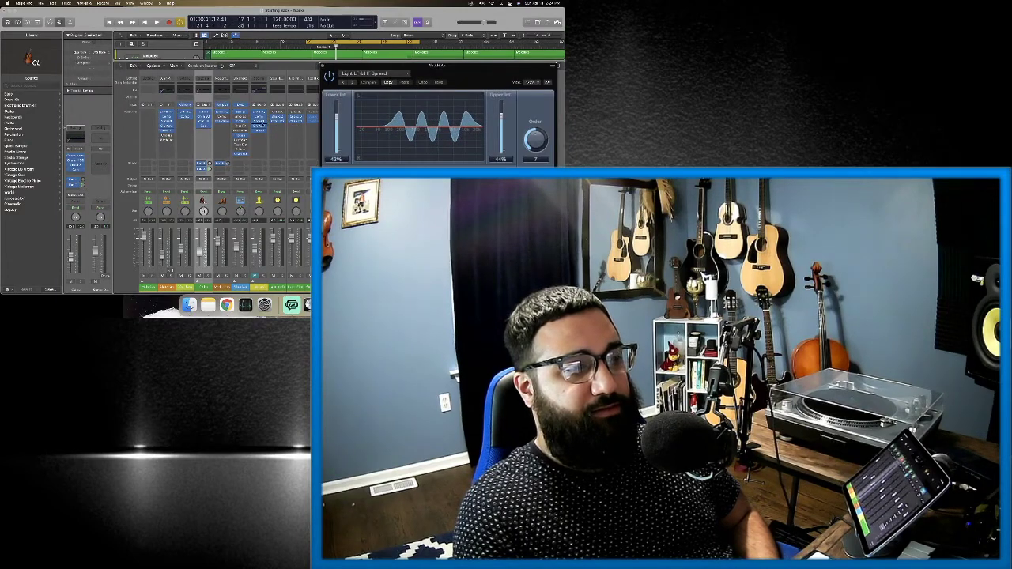
pyautogui.click(259, 122)
pyautogui.moveTo(275, 77); pyautogui.dragTo(161, 71)
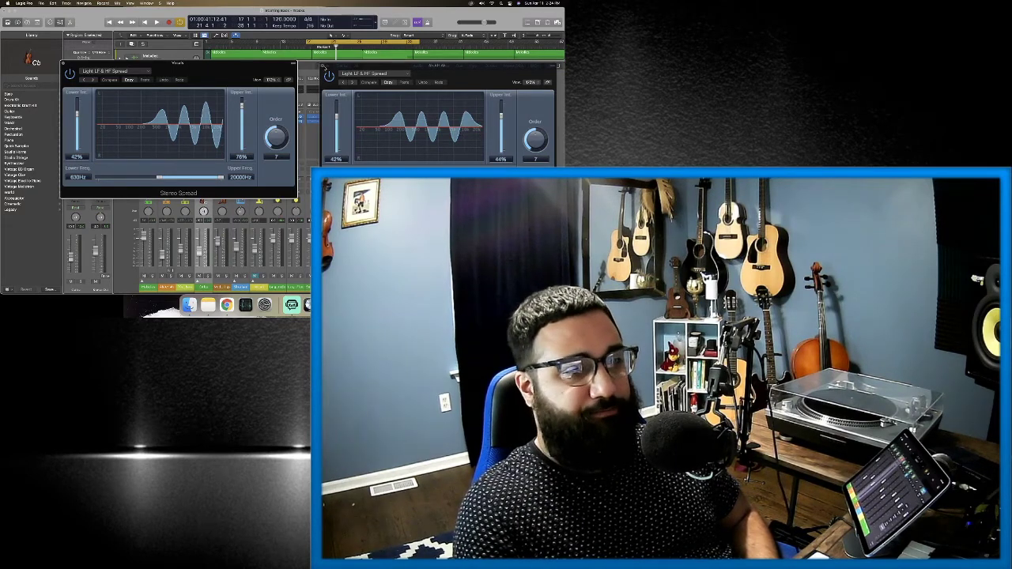
pyautogui.click(322, 67)
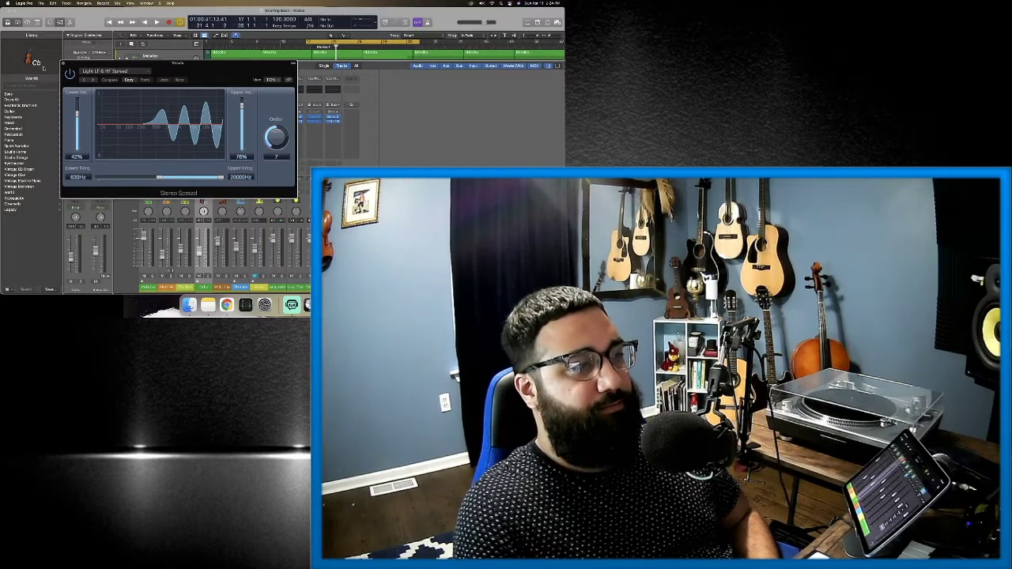
pyautogui.click(63, 63)
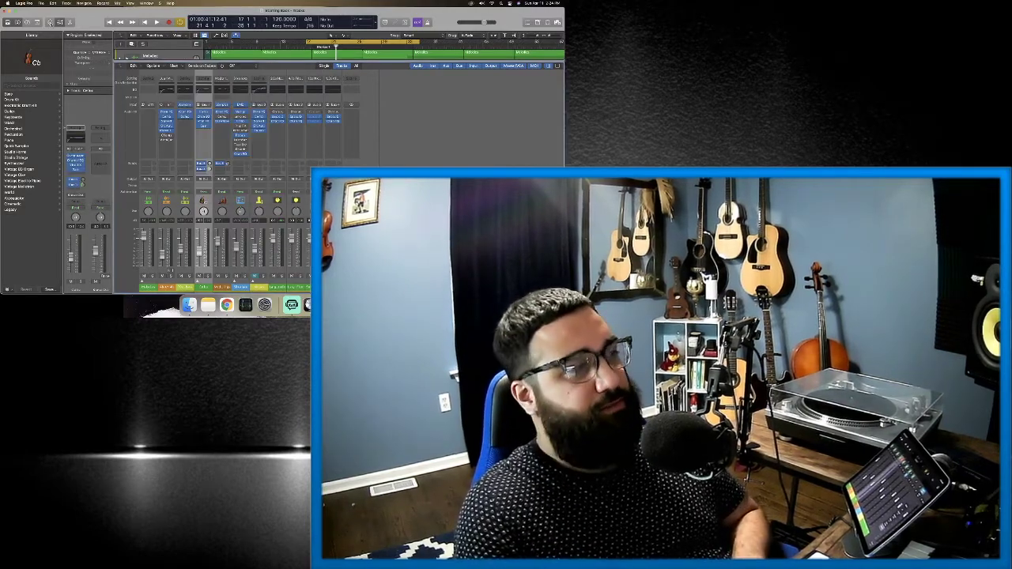
# Hide the mixer, replay the cycled section in the full arrangement view and stop playback.
pyautogui.click(69, 23)
pyautogui.click(69, 23)
pyautogui.press('space')
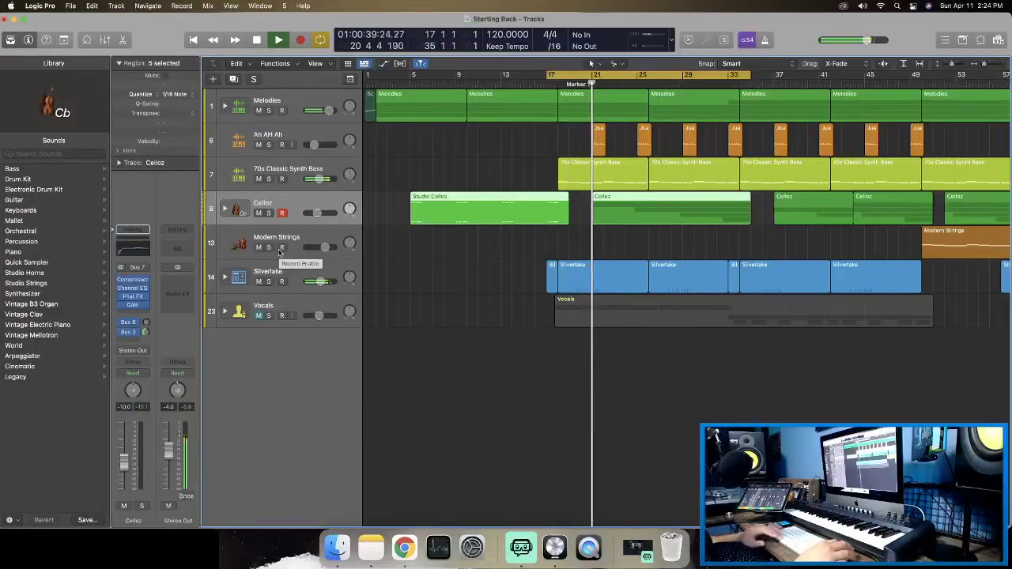
pyautogui.press('space')
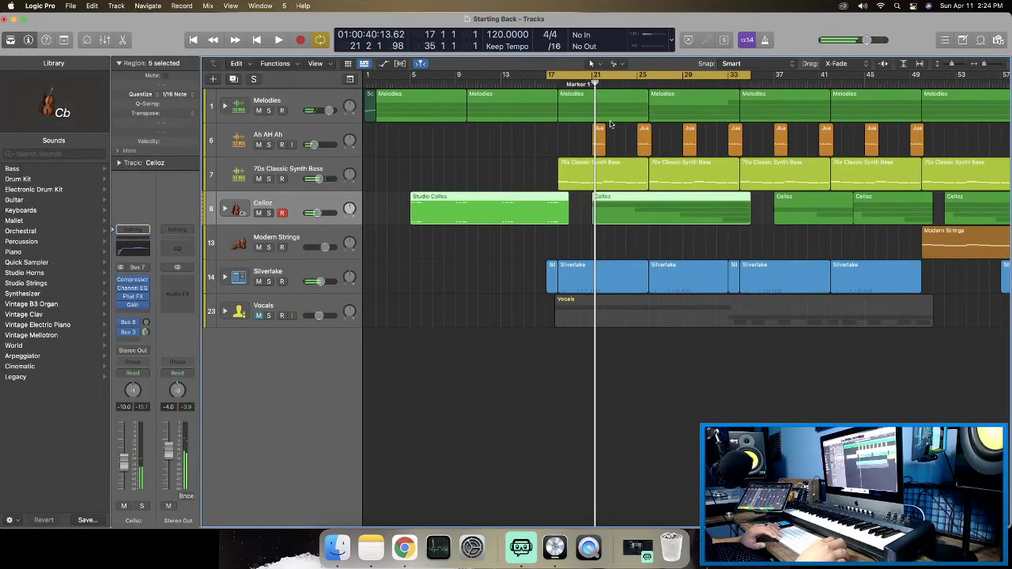
# Move the cycle range to the Modern Strings section, from bar 50 to bar 58.
pyautogui.hscroll(5, 610, 124)
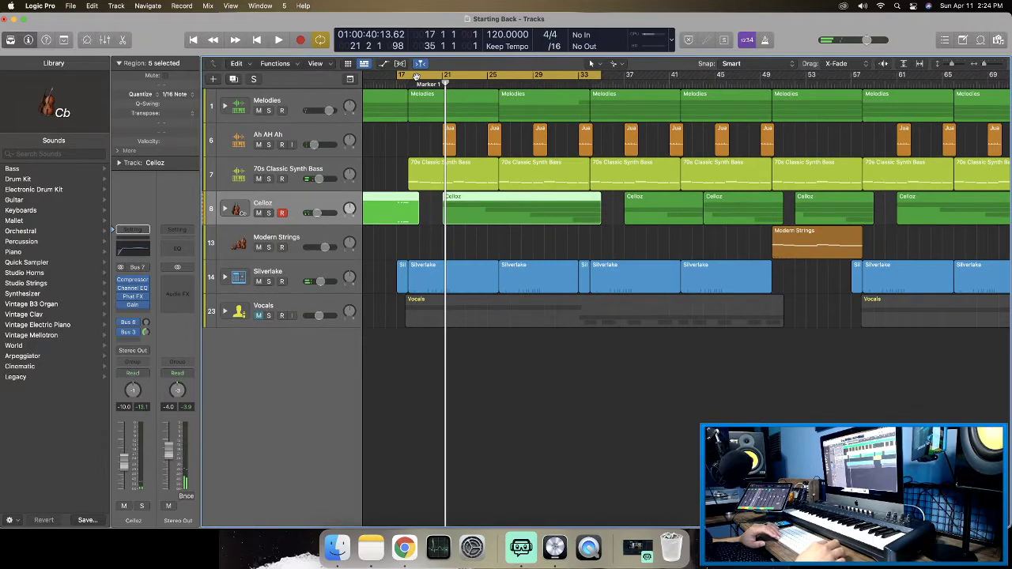
pyautogui.moveTo(417, 76); pyautogui.dragTo(789, 101)
pyautogui.moveTo(977, 74); pyautogui.dragTo(862, 76)
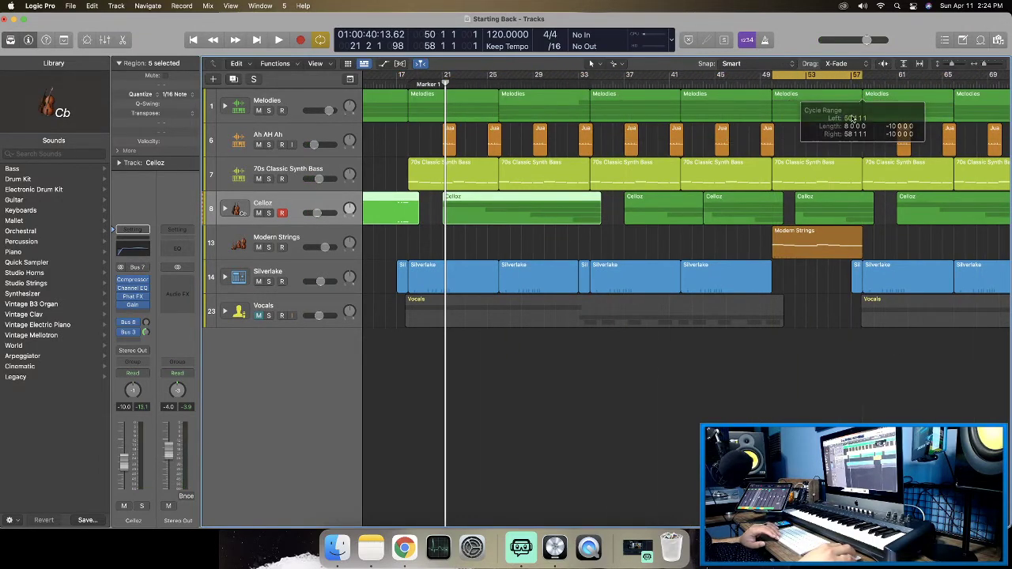
# Select the Modern Strings track, close its Sampler window and play the cycled section.
pyautogui.click(282, 239)
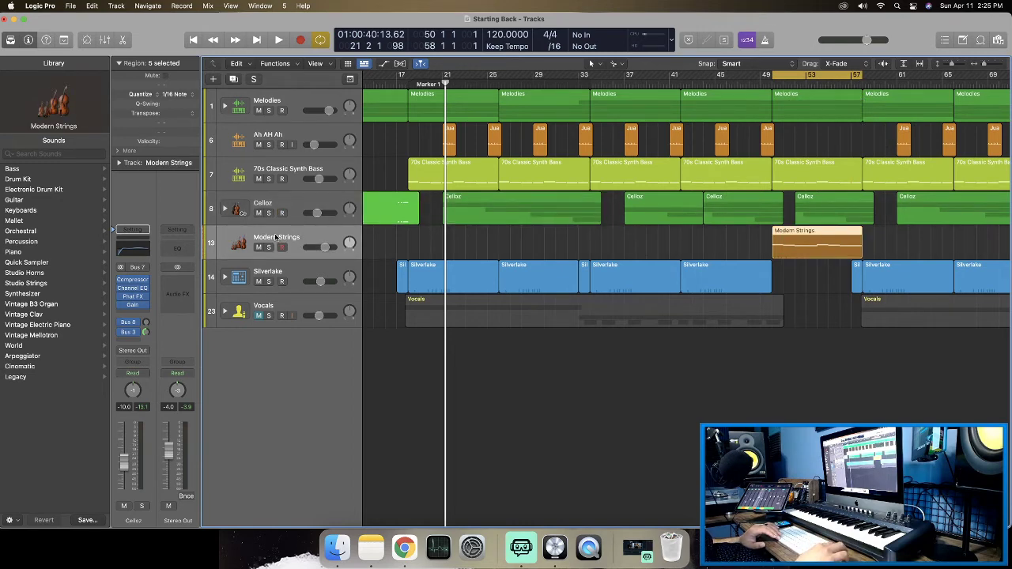
pyautogui.click(448, 244)
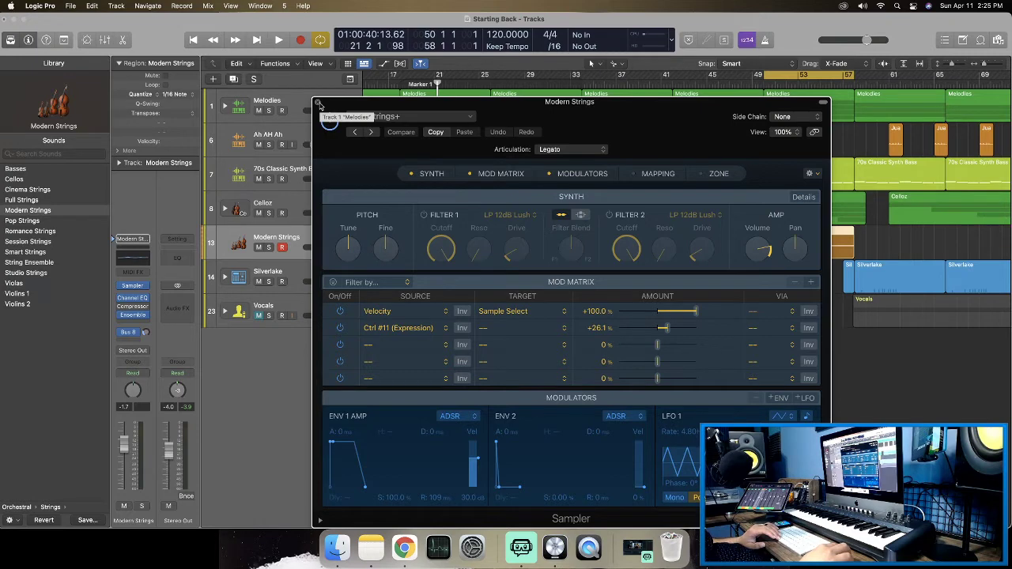
pyautogui.click(317, 102)
pyautogui.press('space')
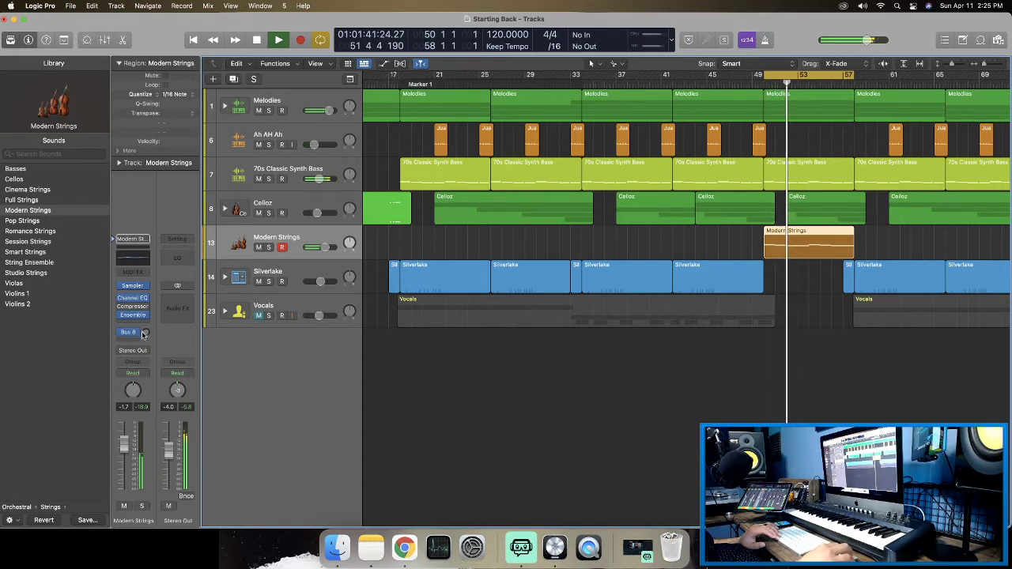
# Solo the Modern Strings track and adjust its Bus 8 send level while auditioning it.
pyautogui.click(268, 247)
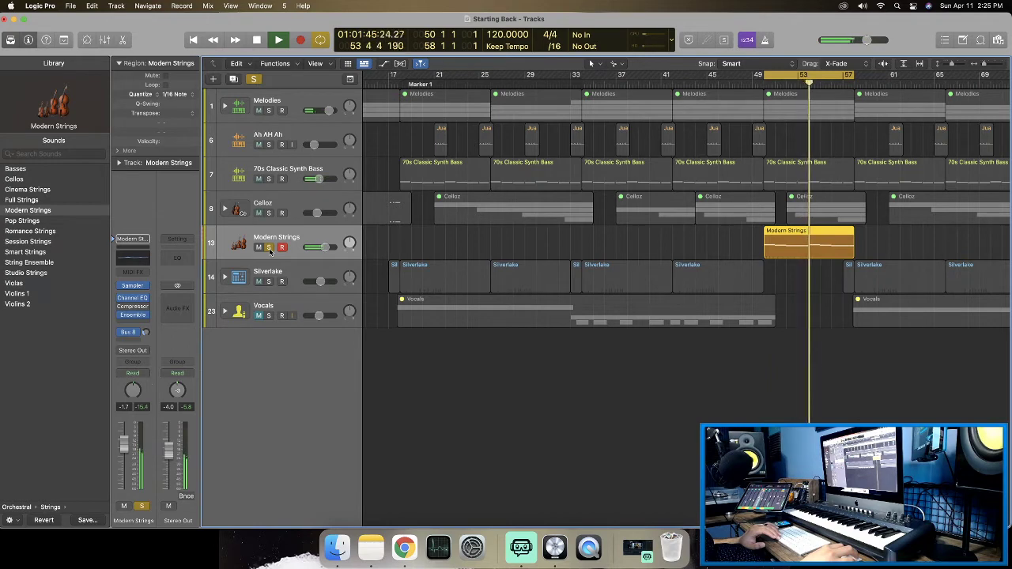
pyautogui.moveTo(145, 332); pyautogui.dragTo(145, 331)
pyautogui.press('space')
pyautogui.press('space')
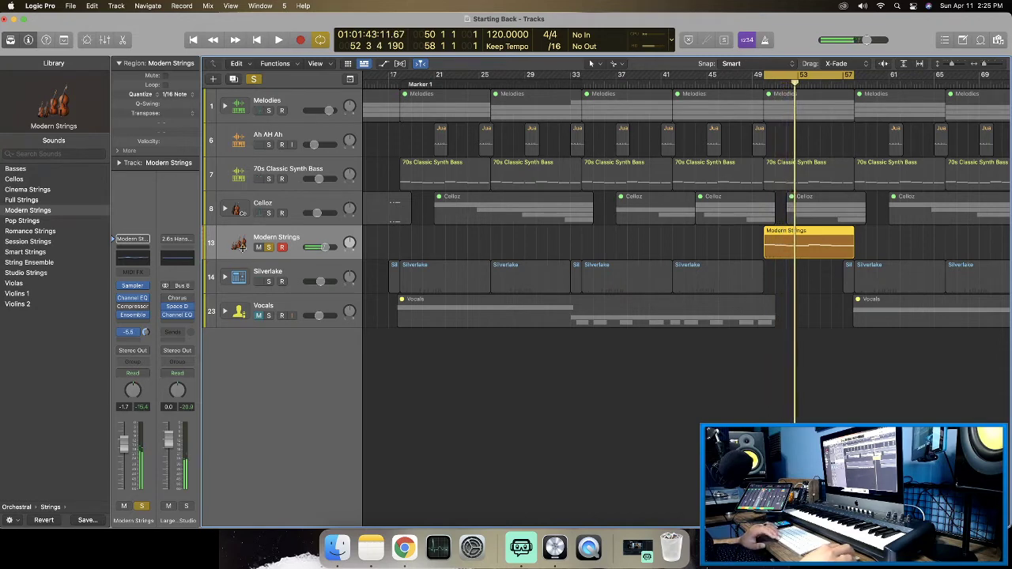
# Unsolo Modern Strings, set its volume fader to -3.8 dB and replay the section in the full mix.
pyautogui.click(269, 247)
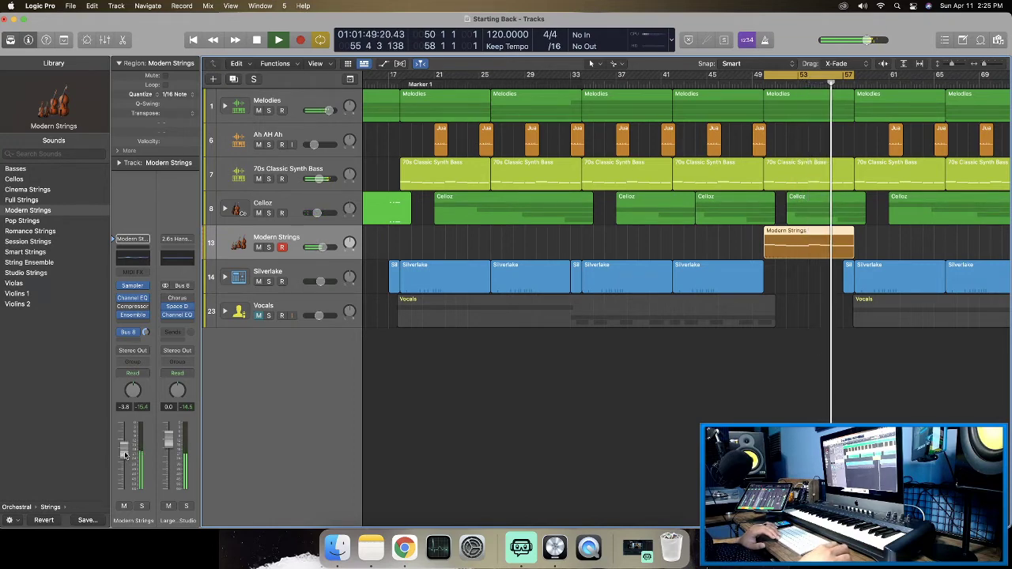
pyautogui.press('space')
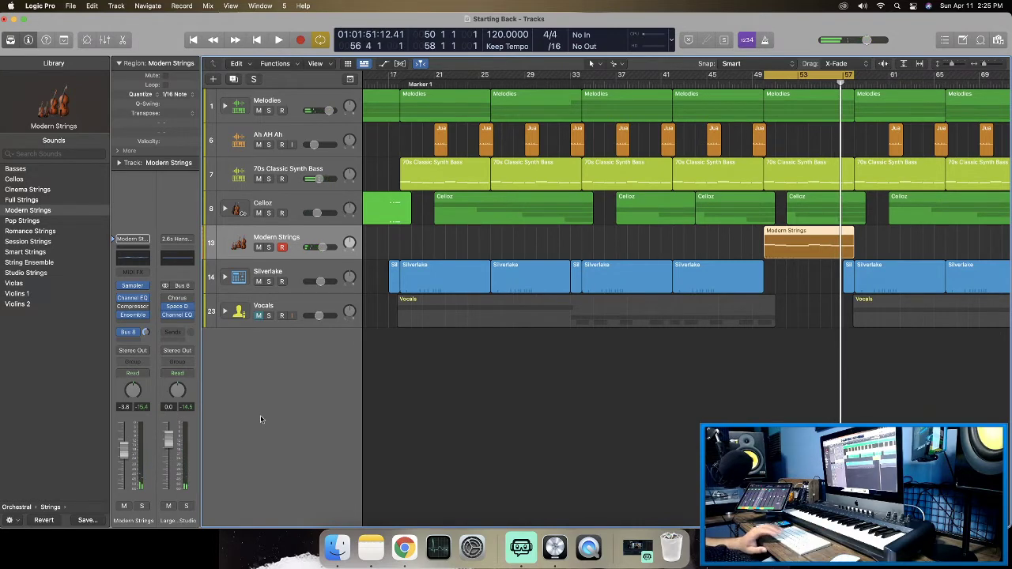
pyautogui.press('space')
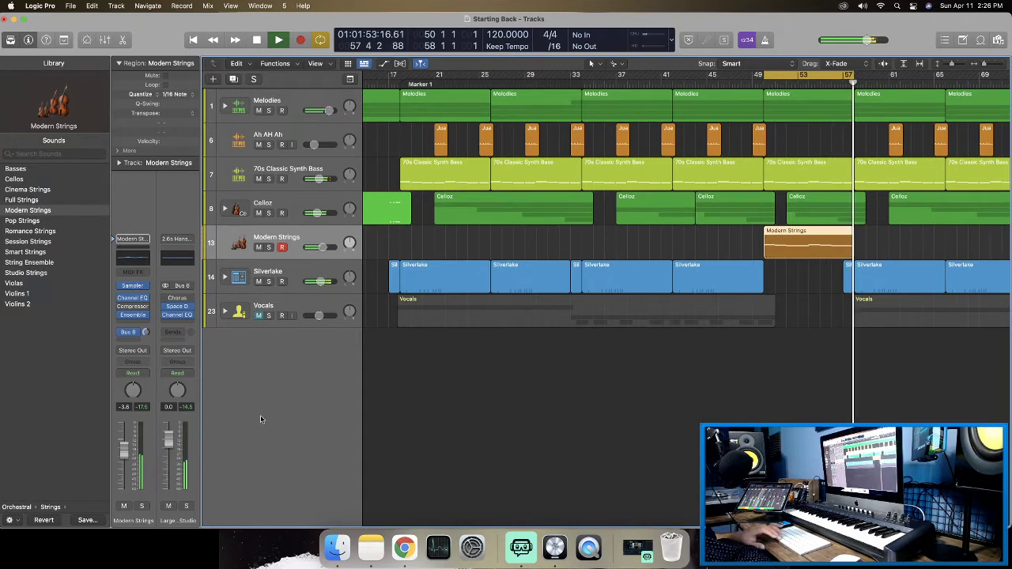
pyautogui.press('space')
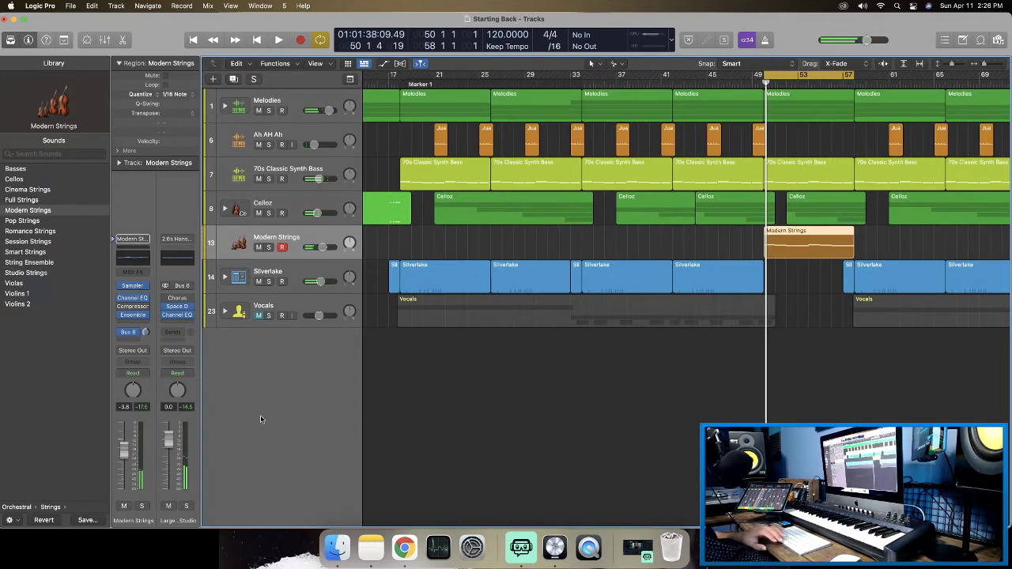
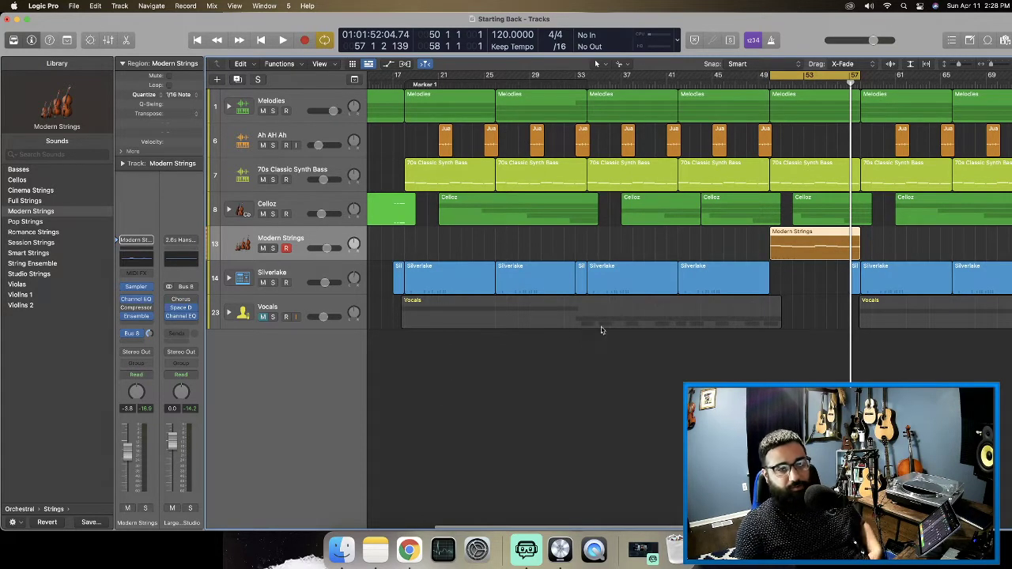
# Turn off the cycle range over the Modern Strings section.
pyautogui.hscroll(1, 779, 80)
pyautogui.click(783, 79)
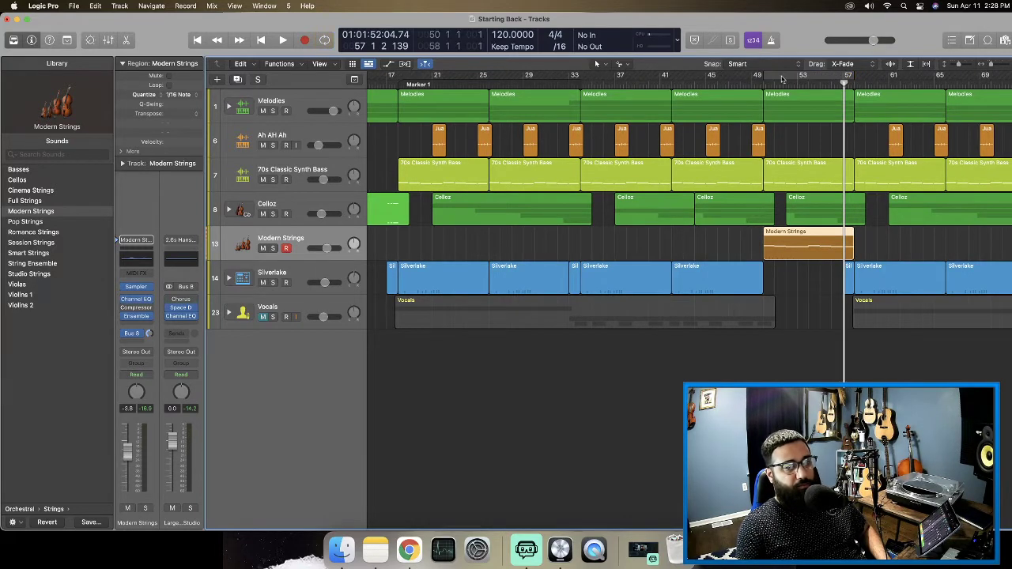
pyautogui.hscroll(-5, 299, 163)
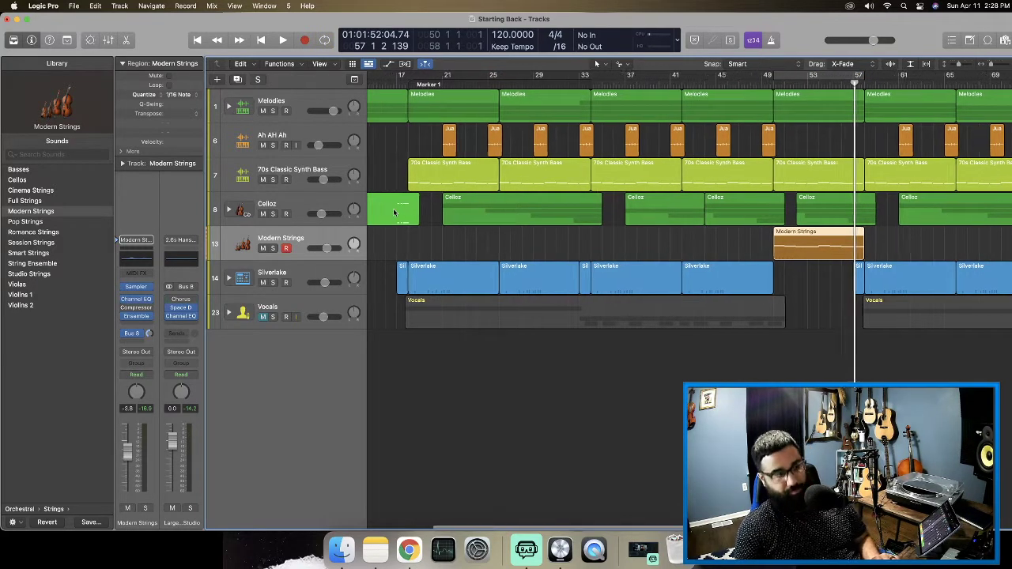
# Expand the Melodies, Celloz and Silverlake track stacks and show the whole arrangement.
pyautogui.click(229, 106)
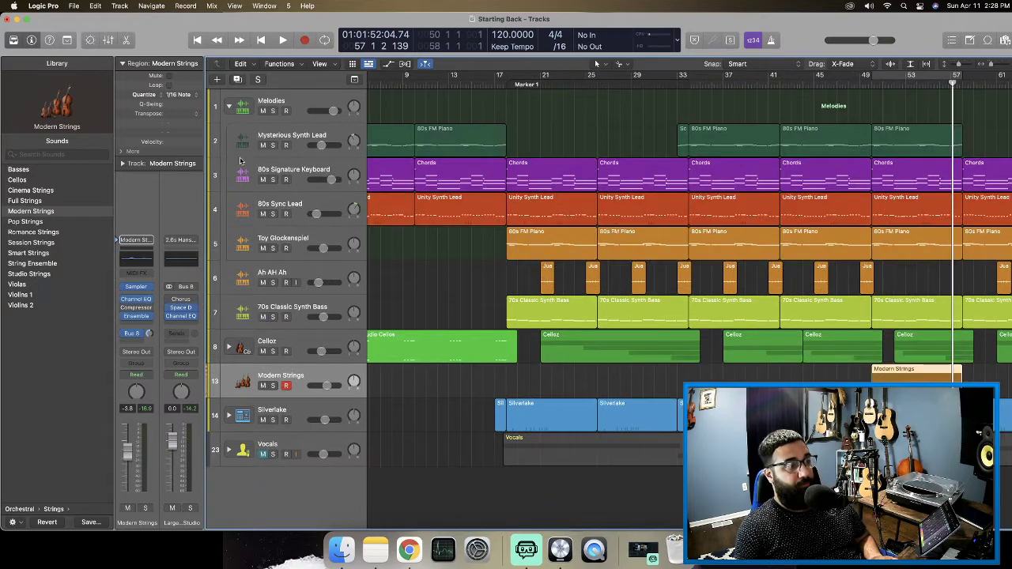
pyautogui.press('z')
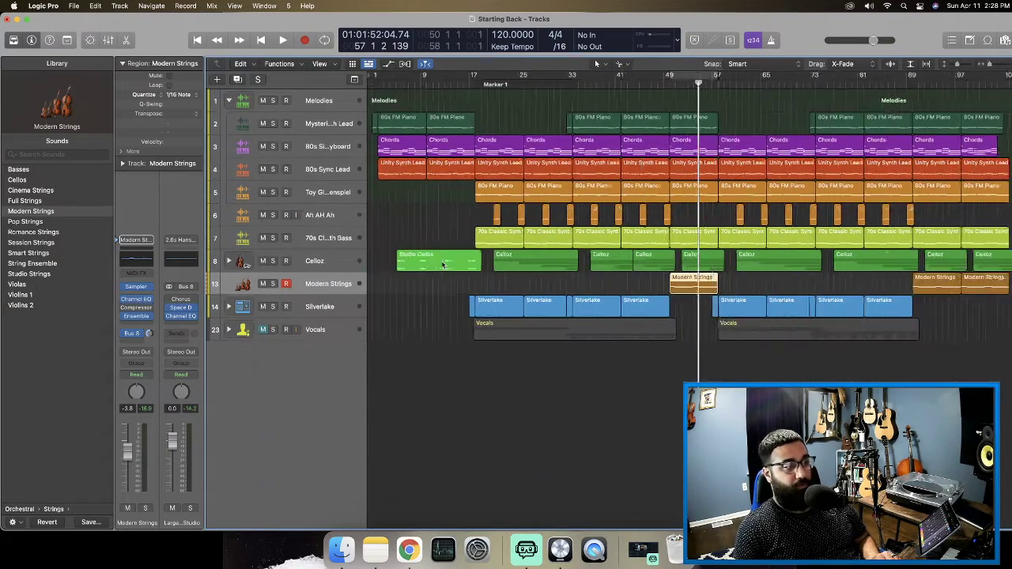
pyautogui.click(229, 261)
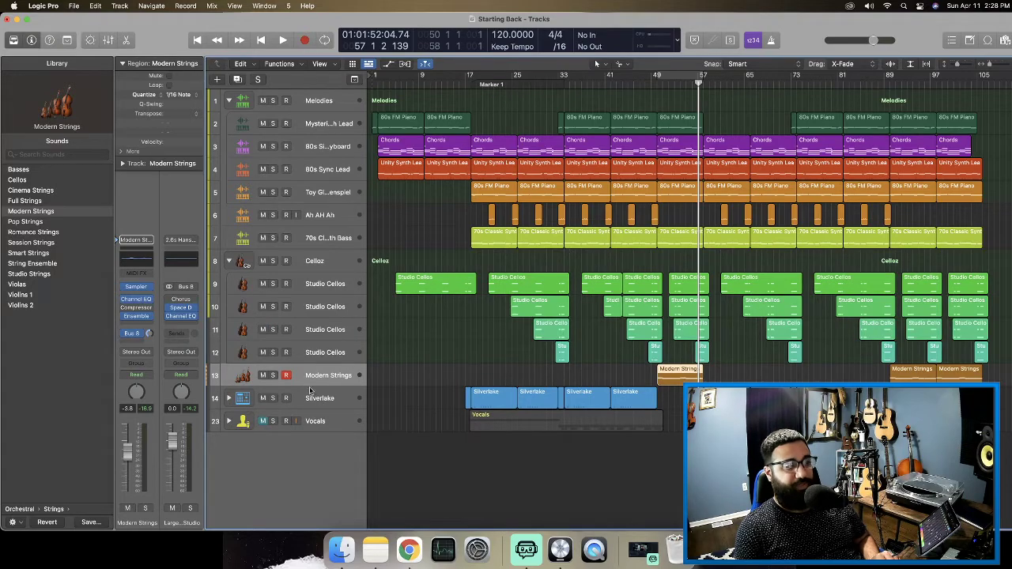
pyautogui.click(228, 399)
pyautogui.scroll(-5, 445, 341)
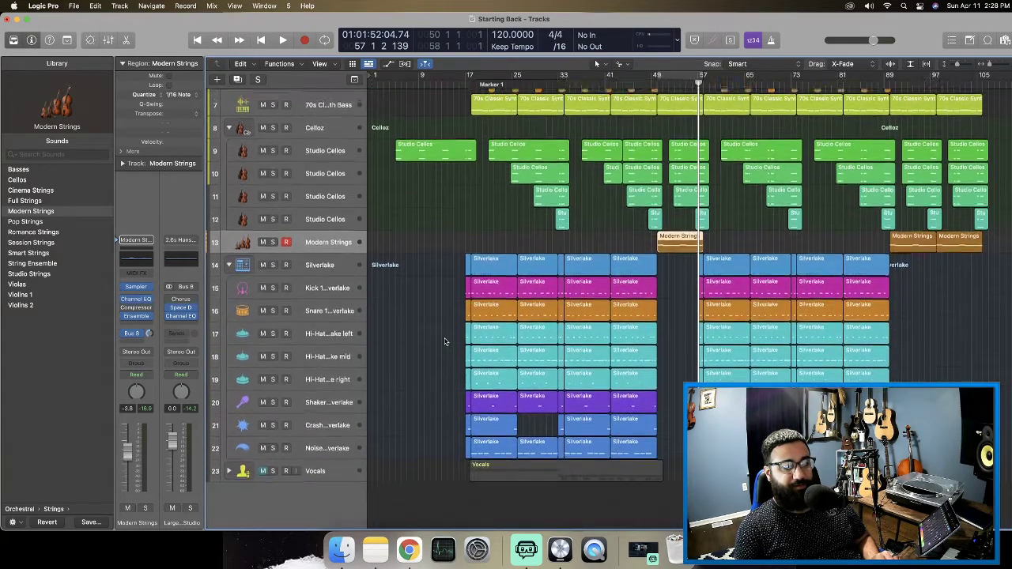
pyautogui.scroll(3, 444, 341)
pyautogui.scroll(-2, 444, 340)
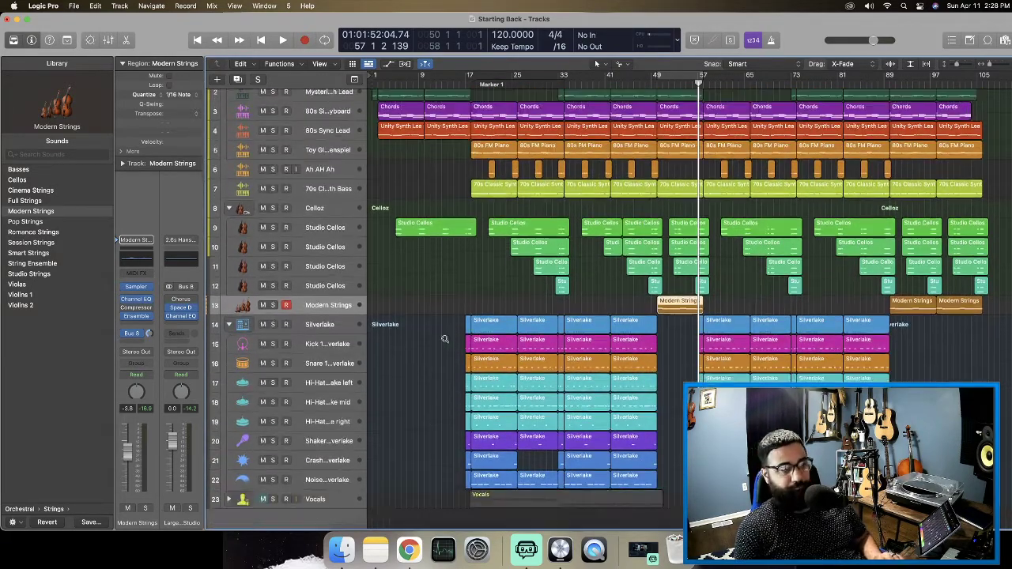
pyautogui.scroll(-2, 445, 340)
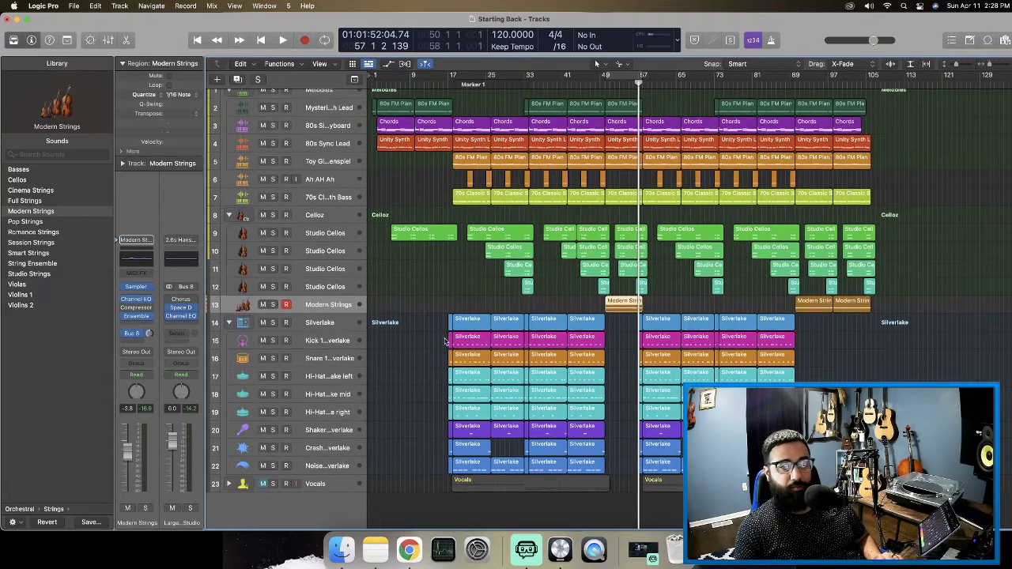
pyautogui.scroll(-2, 445, 340)
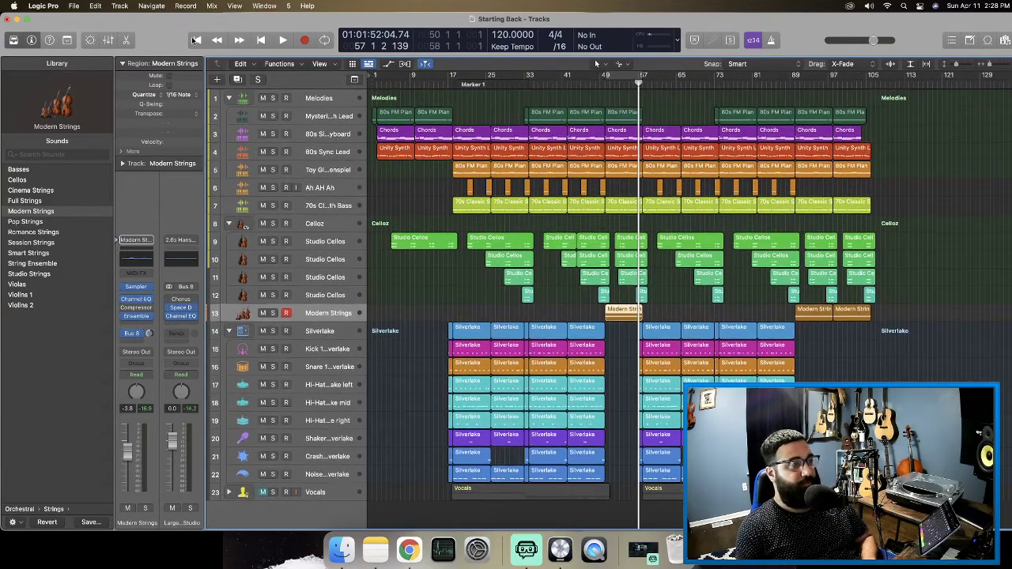
# Return the playhead to the start of the song and play the full mix from bar 1.
pyautogui.click(194, 40)
pyautogui.press('space')
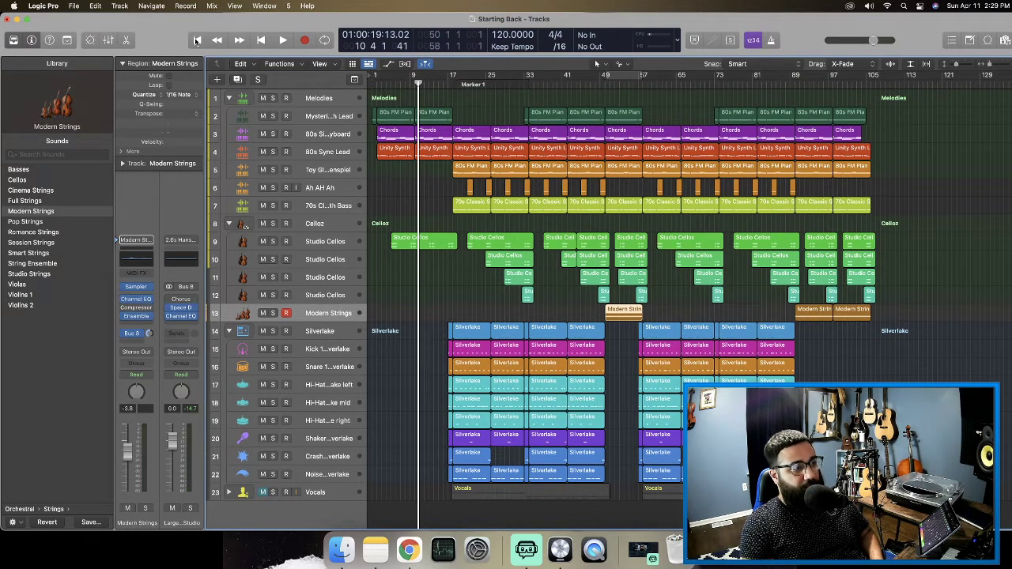
pyautogui.click(195, 40)
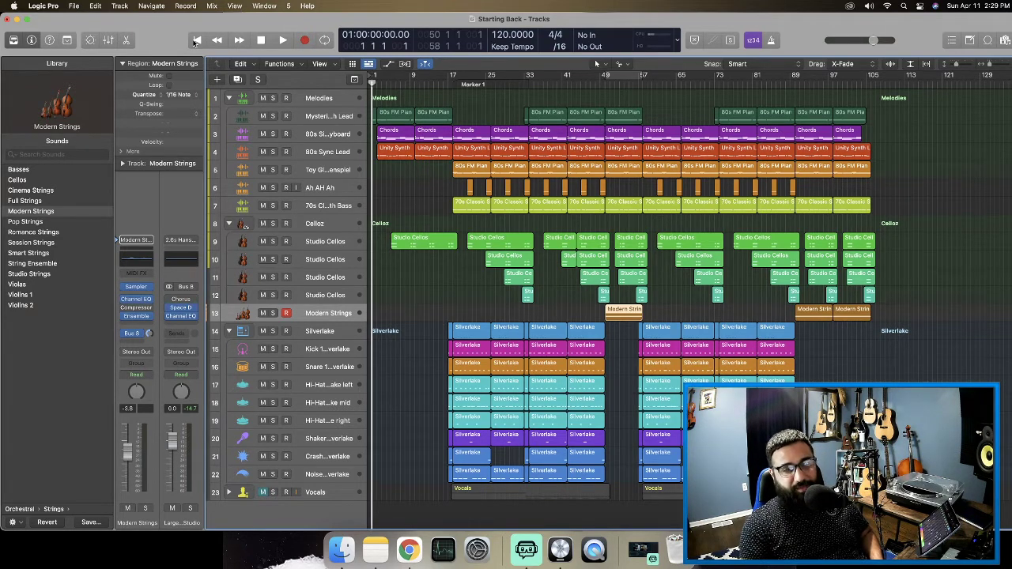
pyautogui.press('space')
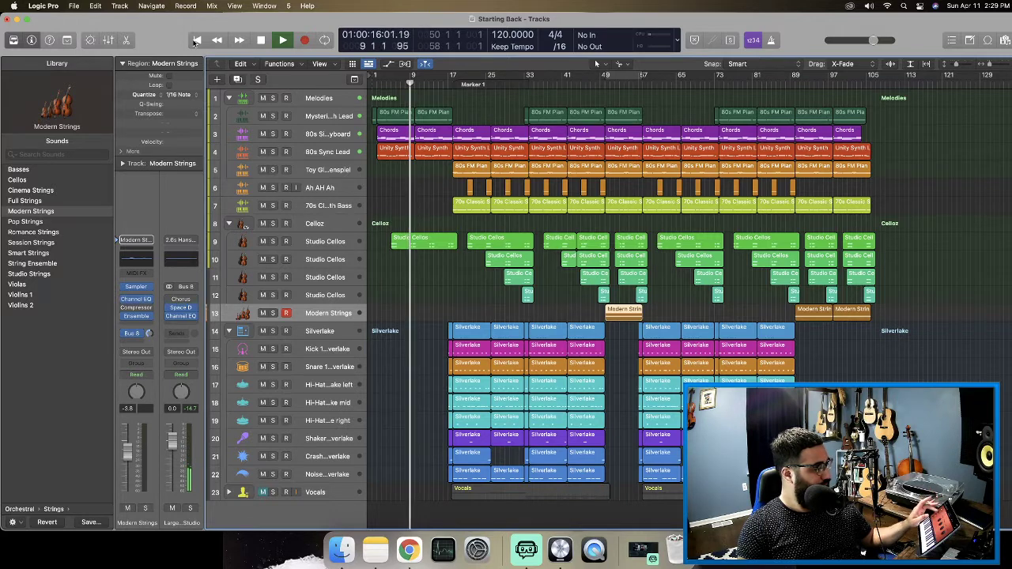
# Select the 80s Signature Keyboard and 80s Sync Lead tracks in turn during playback, and stop playback.
pyautogui.click(331, 135)
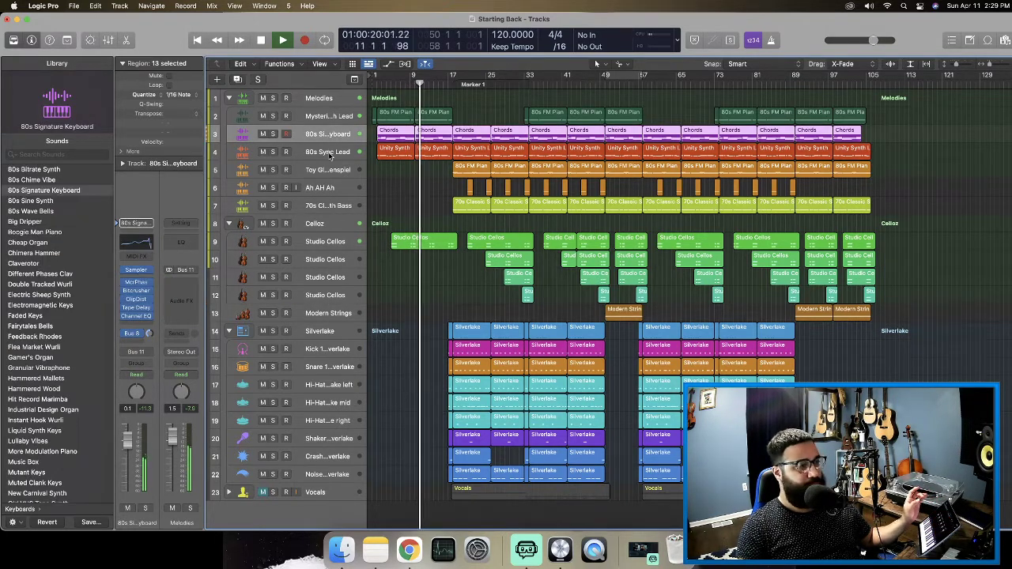
pyautogui.click(330, 153)
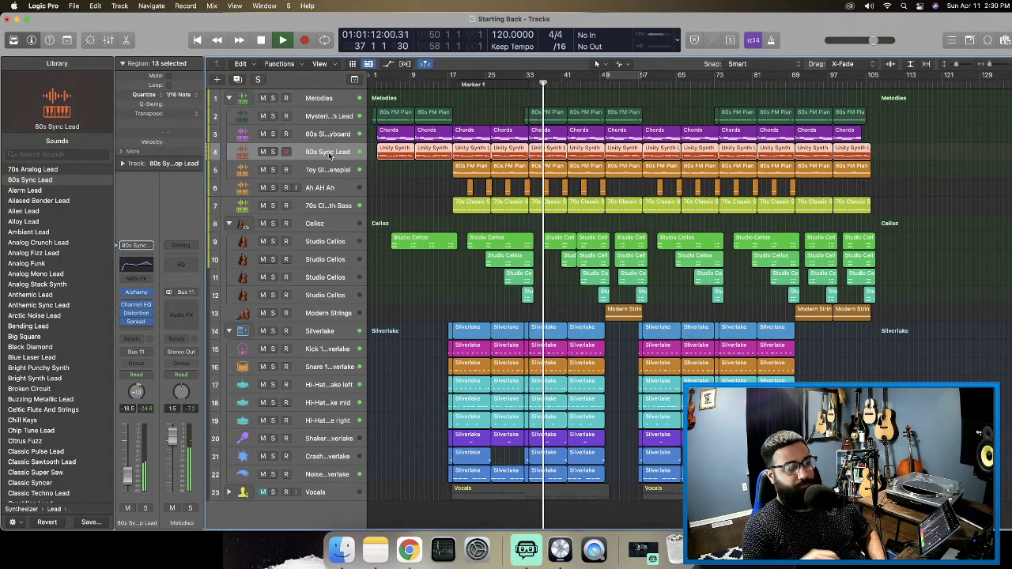
pyautogui.press('space')
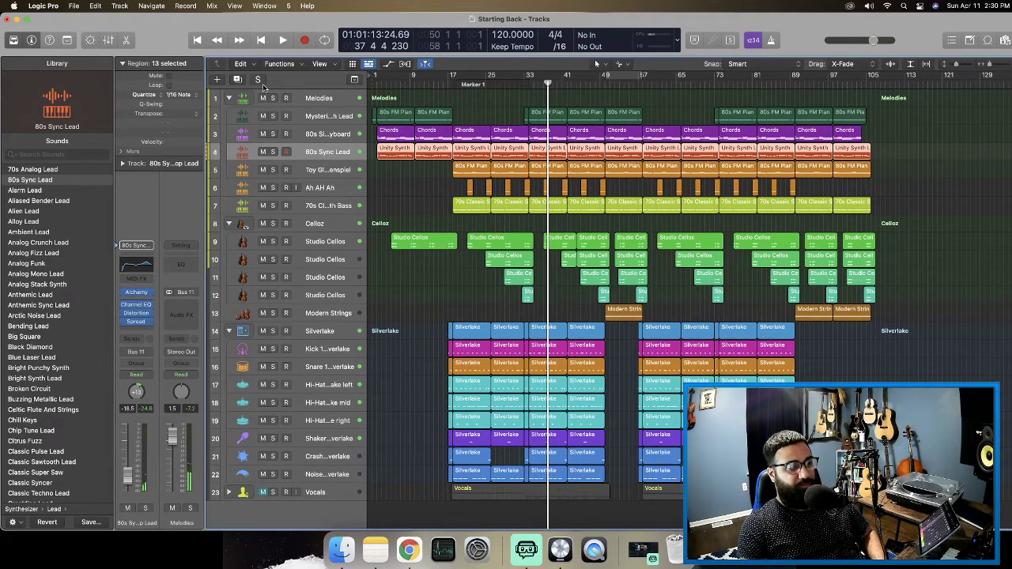
# Collapse the Melodies, Celloz and Silverlake stacks and expand the Vocals stack.
pyautogui.click(228, 98)
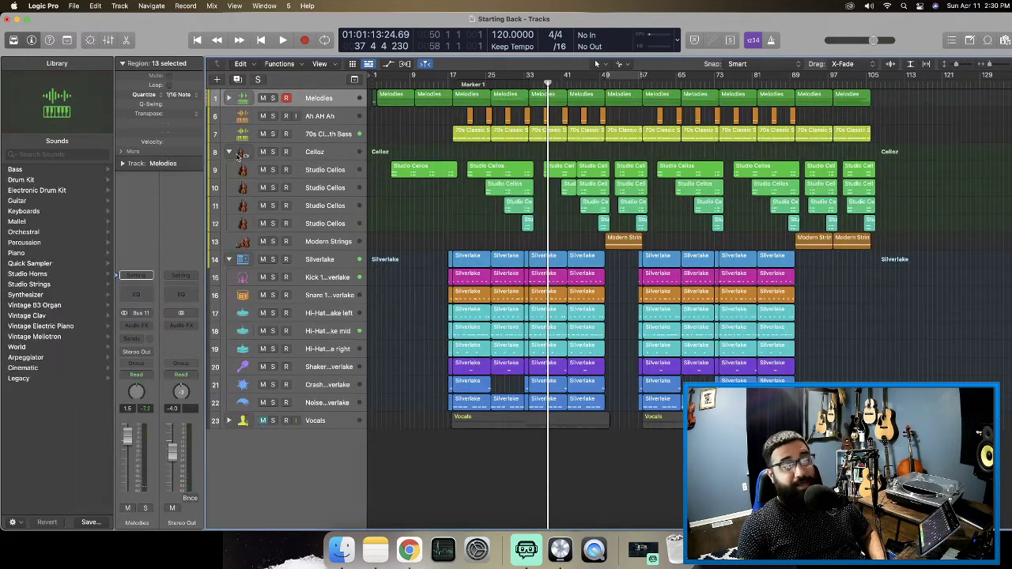
pyautogui.click(229, 152)
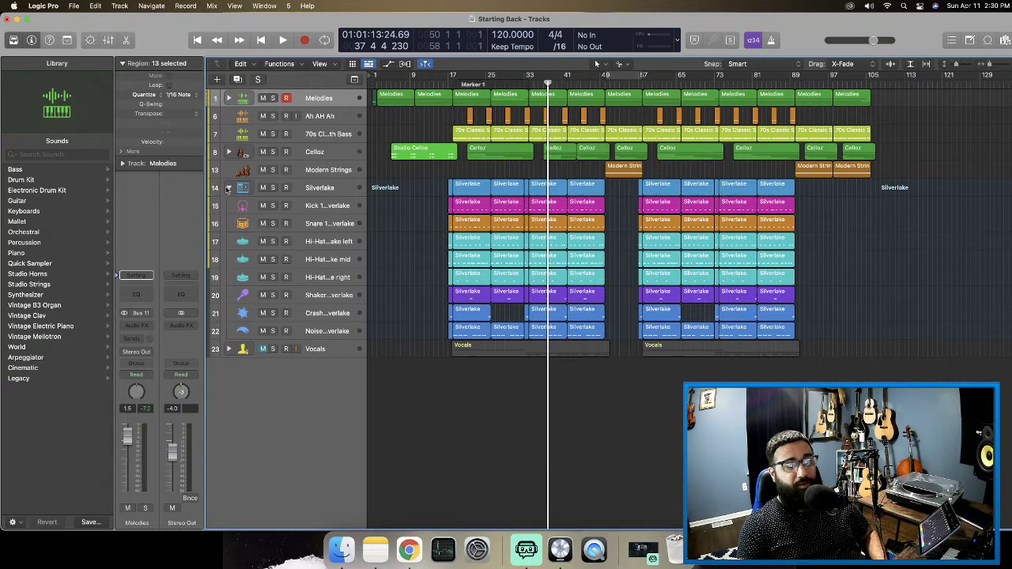
pyautogui.click(229, 187)
pyautogui.click(230, 206)
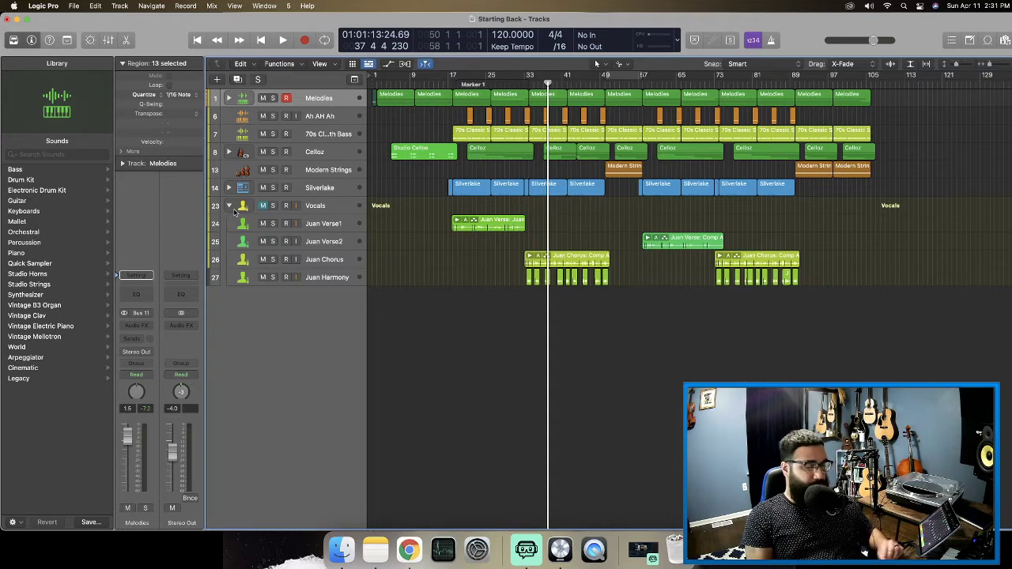
pyautogui.hscroll(1, 419, 254)
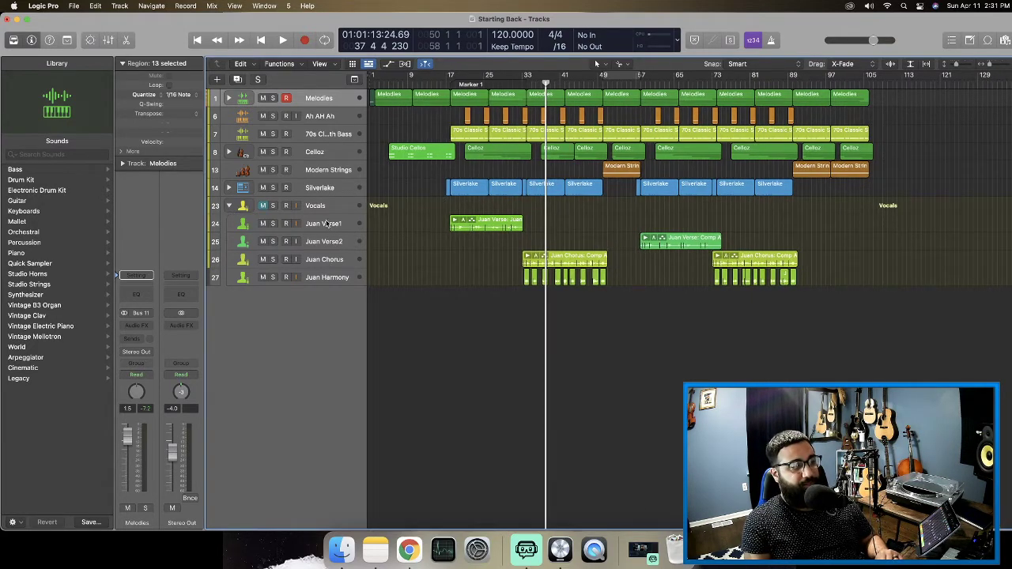
# Select the first verse vocal track and the Vocals stack in turn to examine their channel strips.
pyautogui.click(328, 225)
pyautogui.click(322, 206)
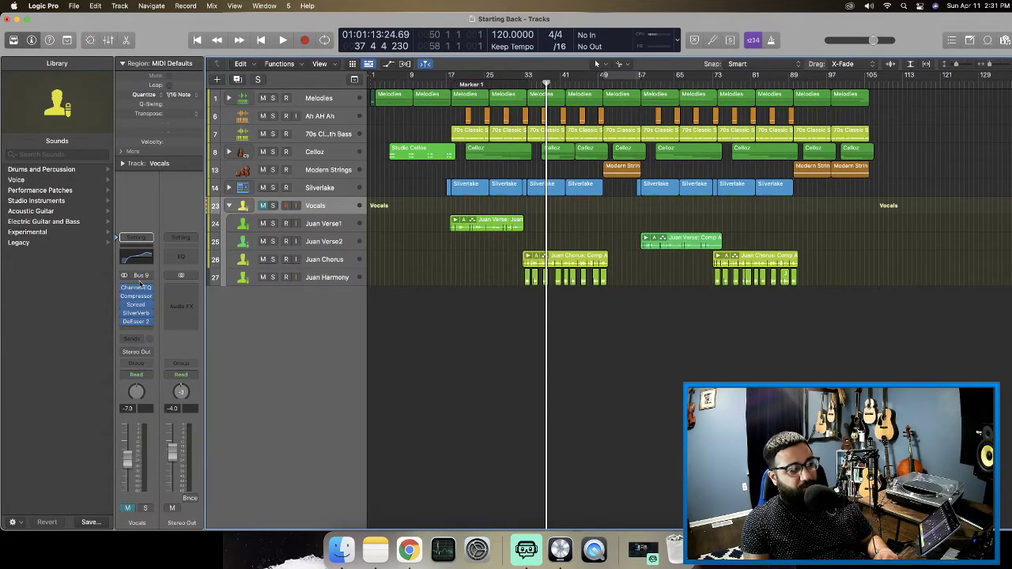
pyautogui.hscroll(-1, 346, 241)
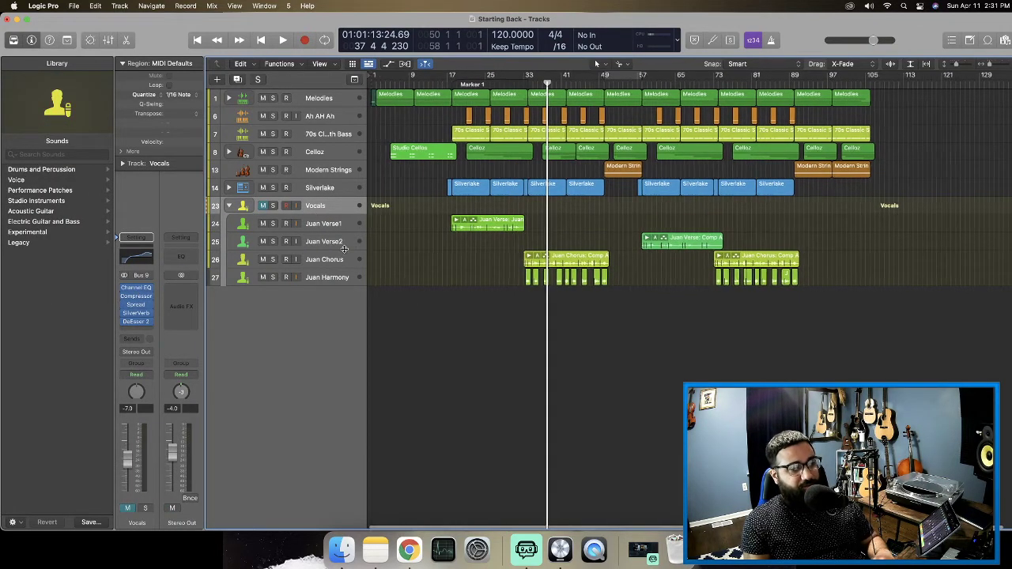
# Mute the chorus and harmony vocal tracks inside the Vocals stack.
pyautogui.press('super+Down')
pyautogui.press('super+Down')
pyautogui.press('super+Right')
pyautogui.press('super+Right')
pyautogui.press('super+Right')
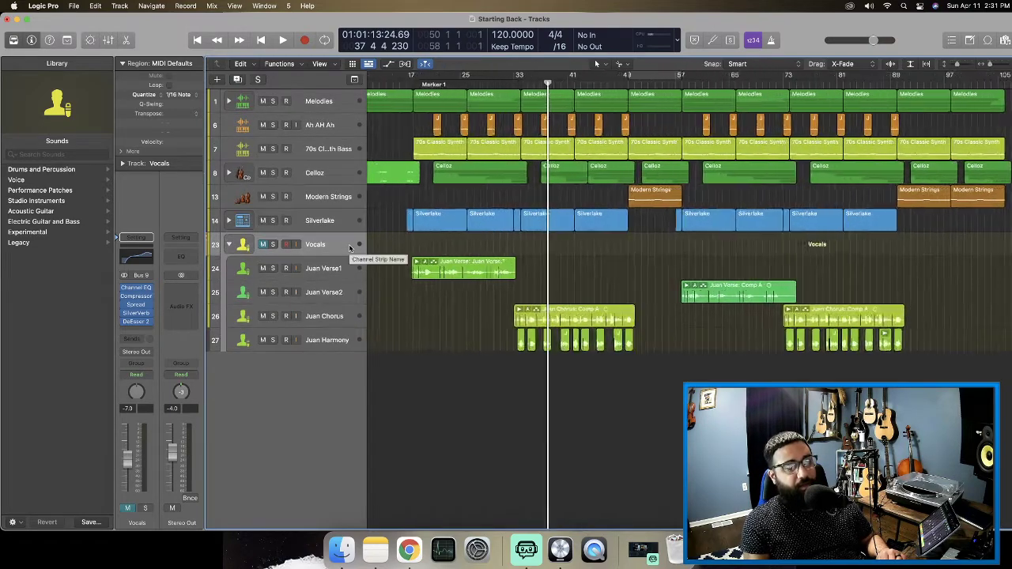
pyautogui.press('super+Left')
pyautogui.hscroll(1, 350, 248)
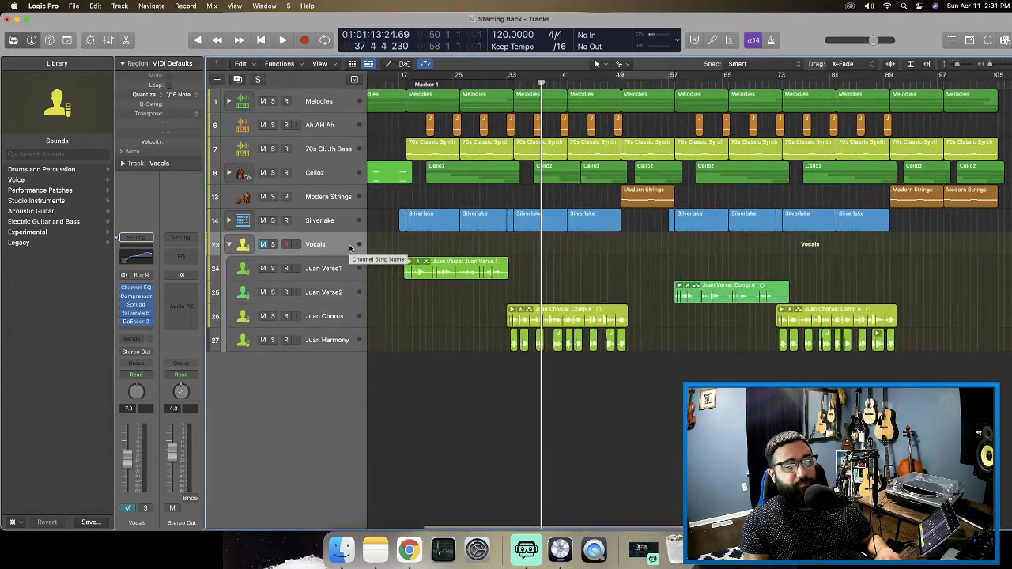
pyautogui.hscroll(-1, 350, 249)
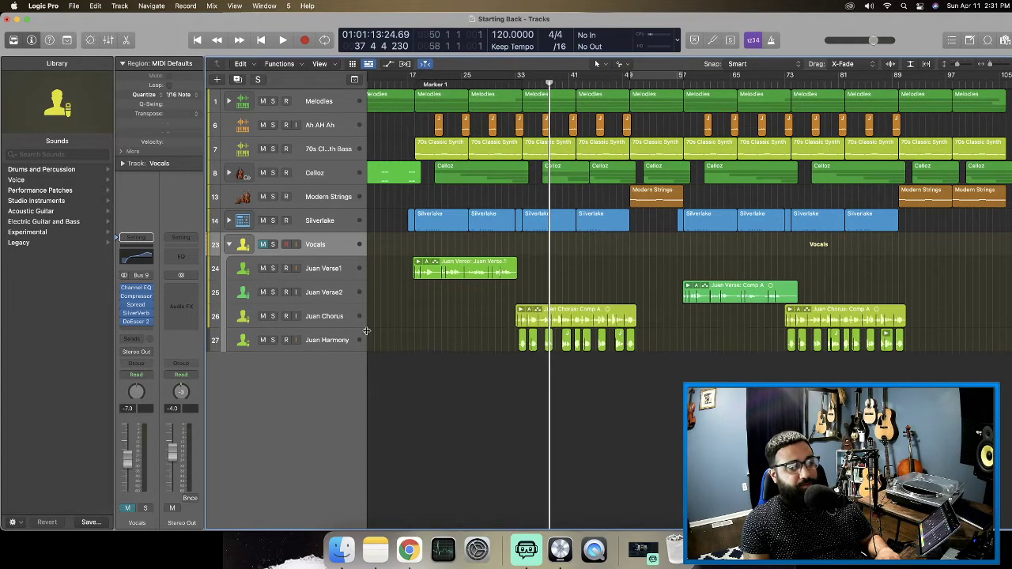
pyautogui.click(338, 317)
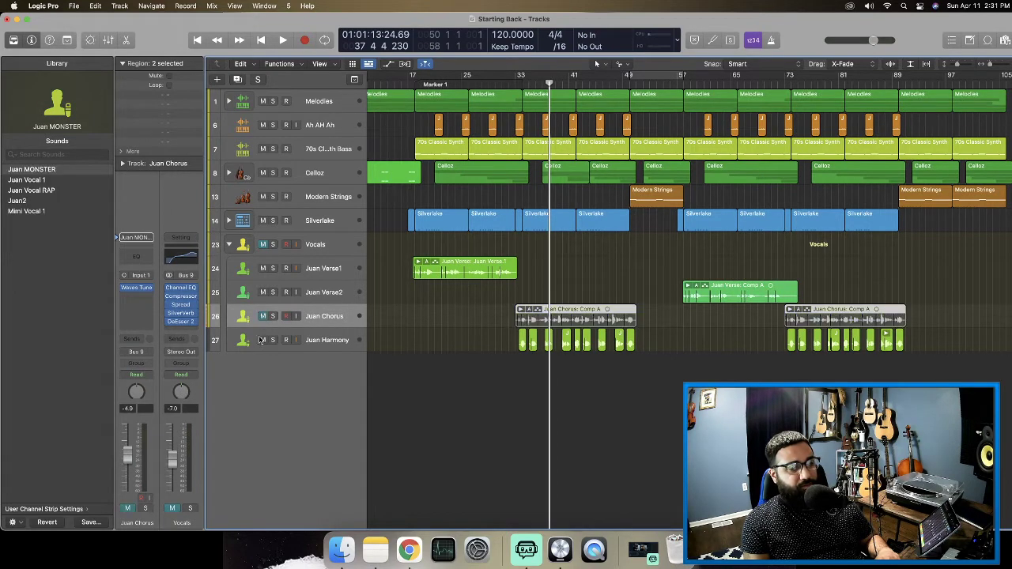
pyautogui.click(261, 340)
# Select the first and second verse vocal tracks in turn to examine their channel strips.
pyautogui.click(334, 272)
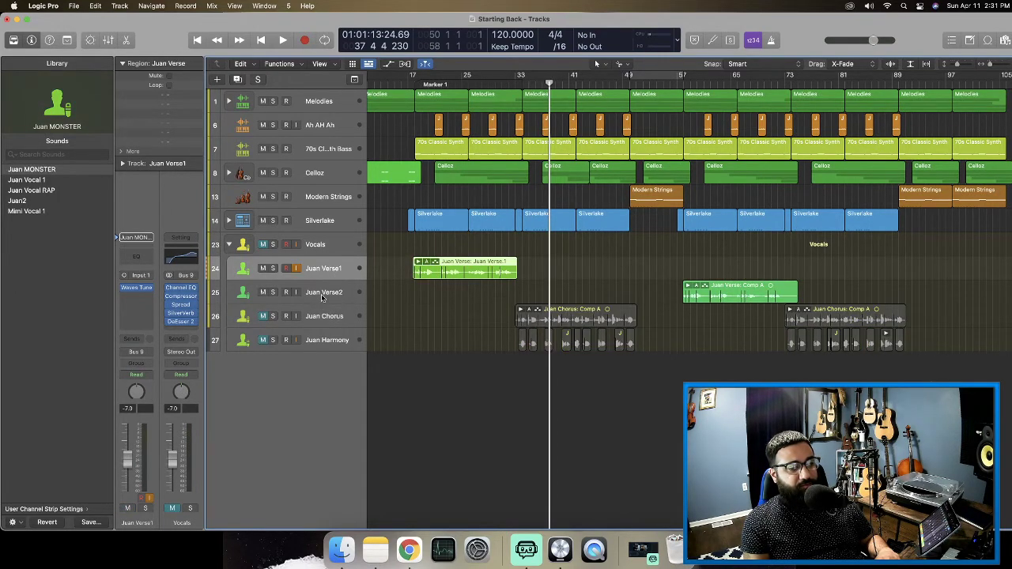
pyautogui.click(322, 295)
pyautogui.click(315, 273)
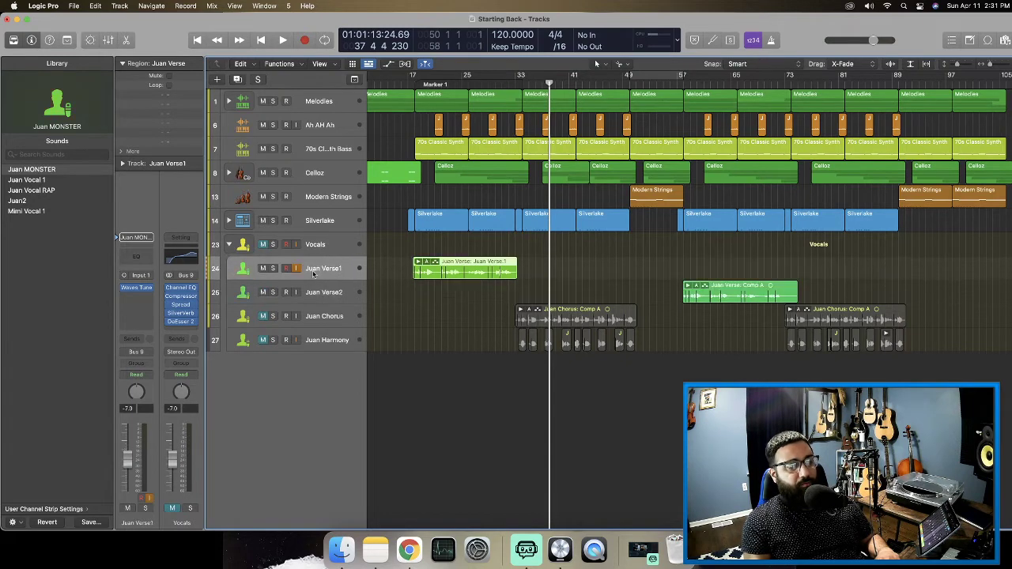
# Examine the Vocals stack's Channel EQ while playing the first verse from bar 17 with the stack unmuted, and close the EQ.
pyautogui.click(289, 251)
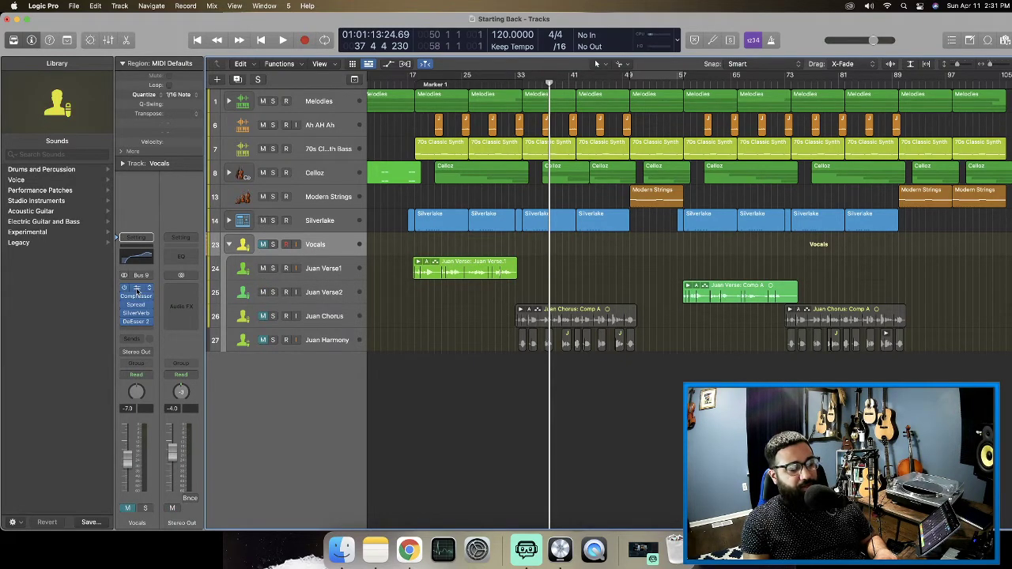
pyautogui.click(137, 257)
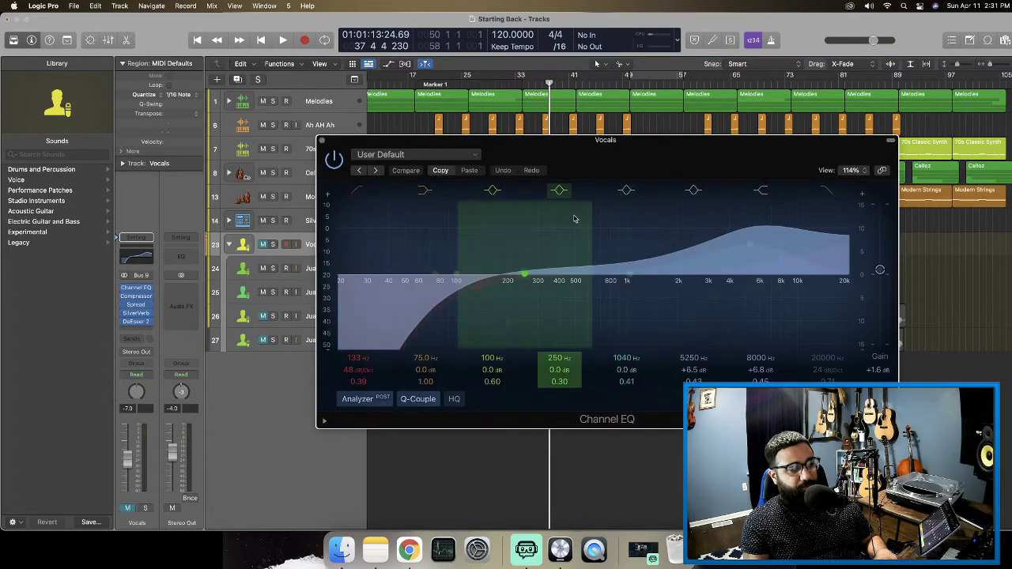
pyautogui.moveTo(487, 143); pyautogui.dragTo(452, 334)
pyautogui.click(408, 85)
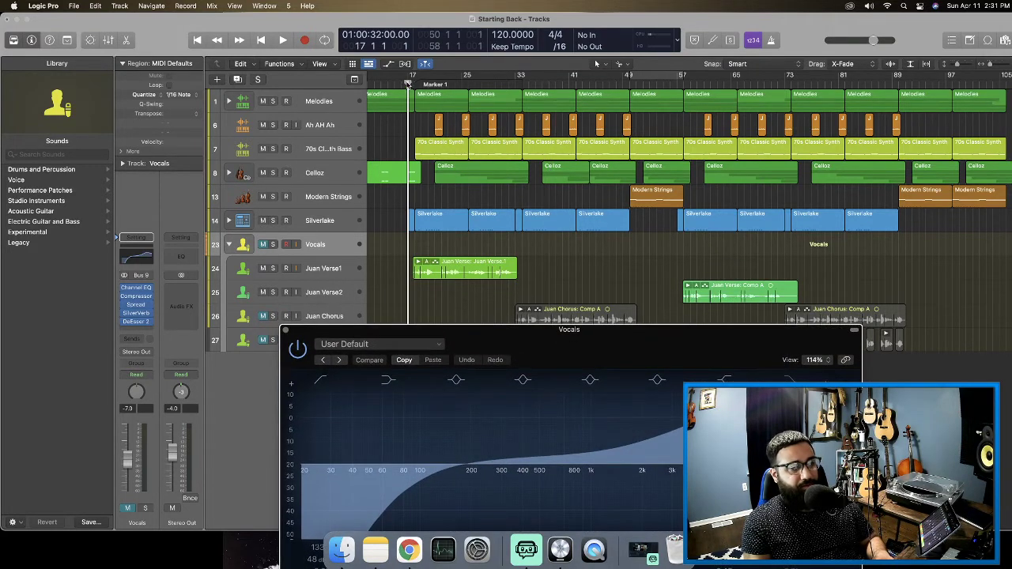
pyautogui.press('space')
pyautogui.moveTo(543, 339); pyautogui.dragTo(732, 157)
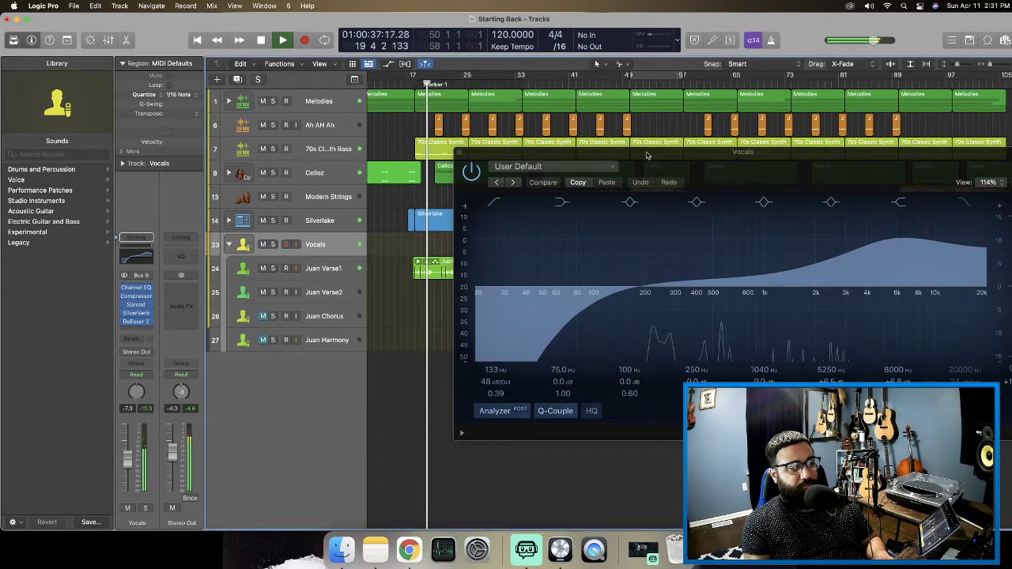
pyautogui.moveTo(649, 155); pyautogui.dragTo(524, 132)
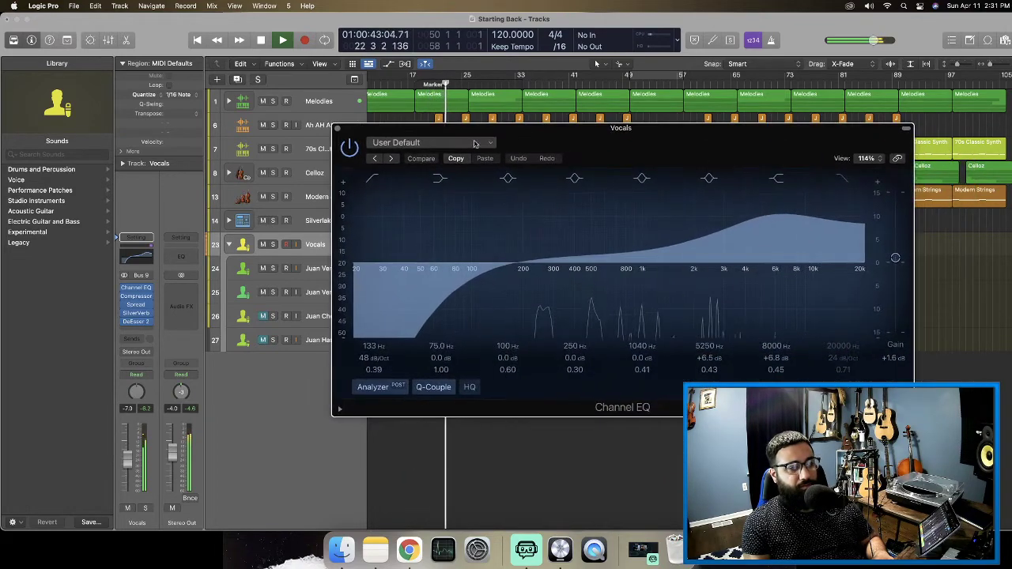
pyautogui.click(337, 128)
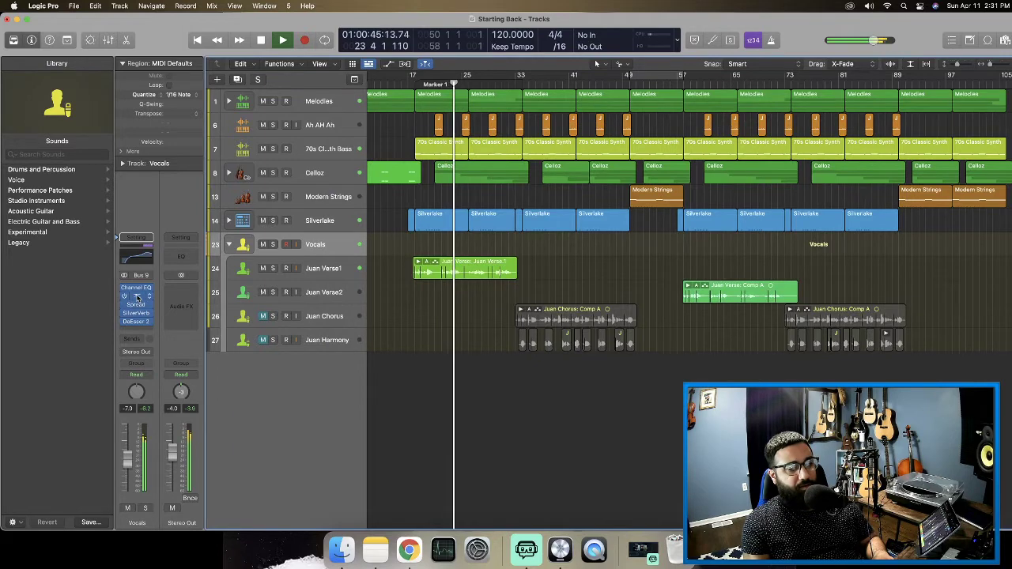
# Set the Vocals stack's Compressor ratio to 2.8:1 during playback, and close the plug-in.
pyautogui.click(137, 298)
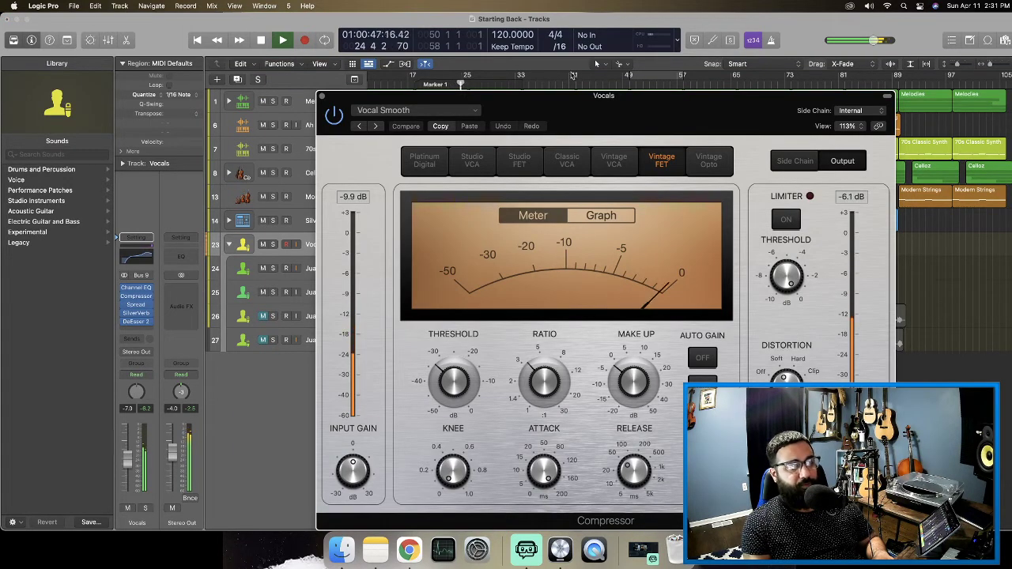
pyautogui.moveTo(567, 99); pyautogui.dragTo(551, 59)
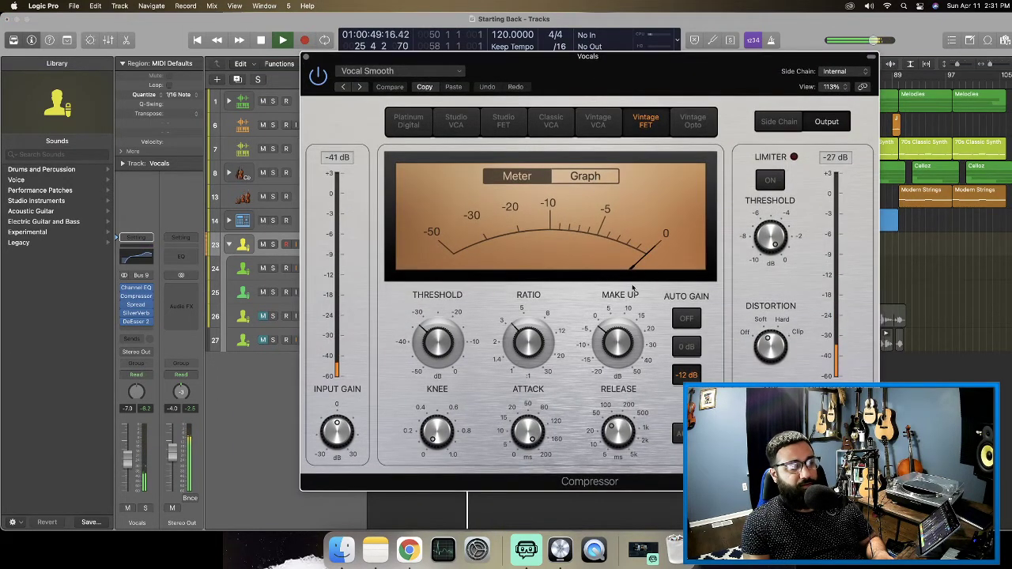
pyautogui.moveTo(590, 309); pyautogui.dragTo(594, 310)
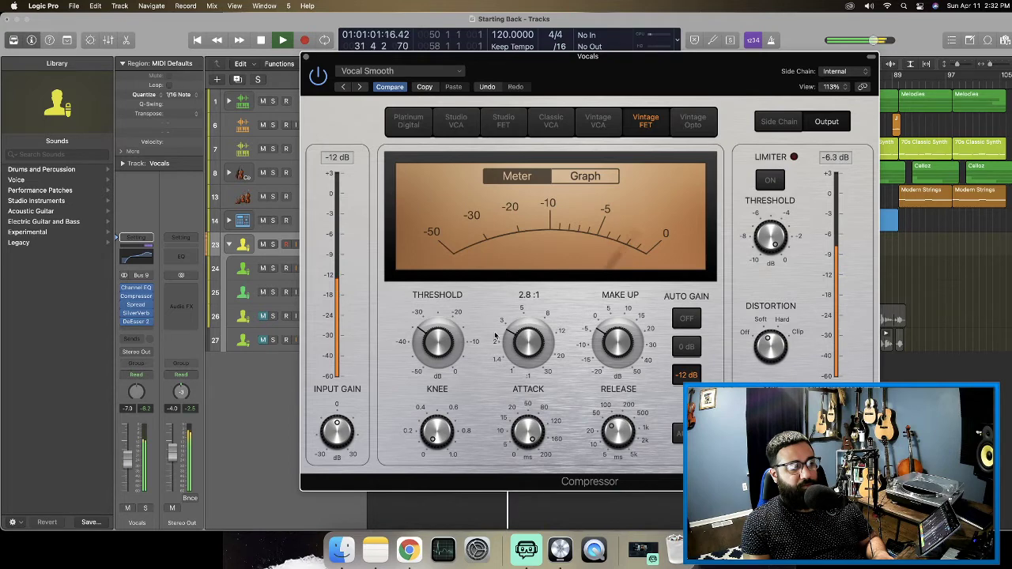
pyautogui.click(306, 58)
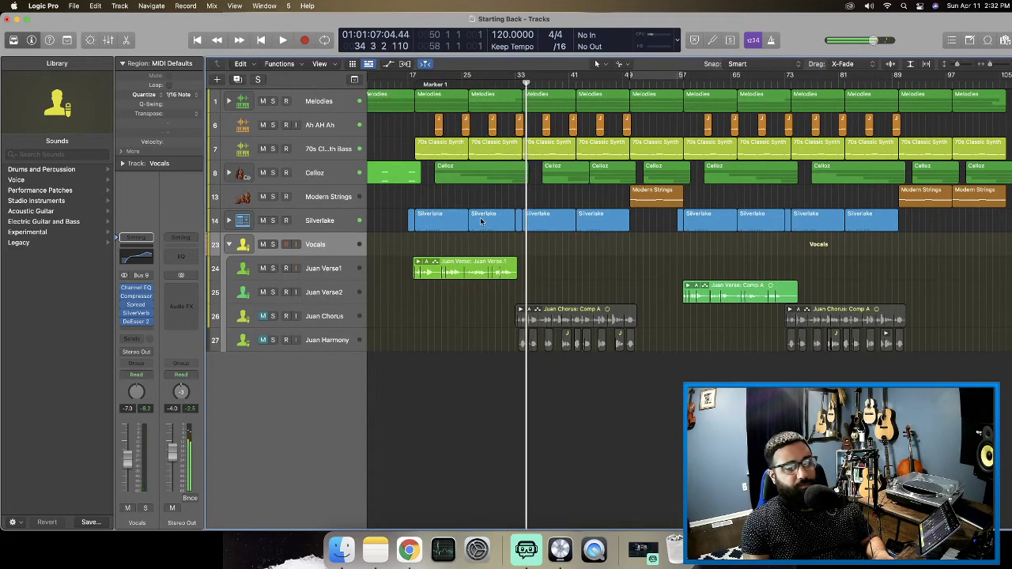
# Unmute the chorus and harmony vocal tracks and play the first chorus from just before bar 33.
pyautogui.click(264, 317)
pyautogui.click(264, 340)
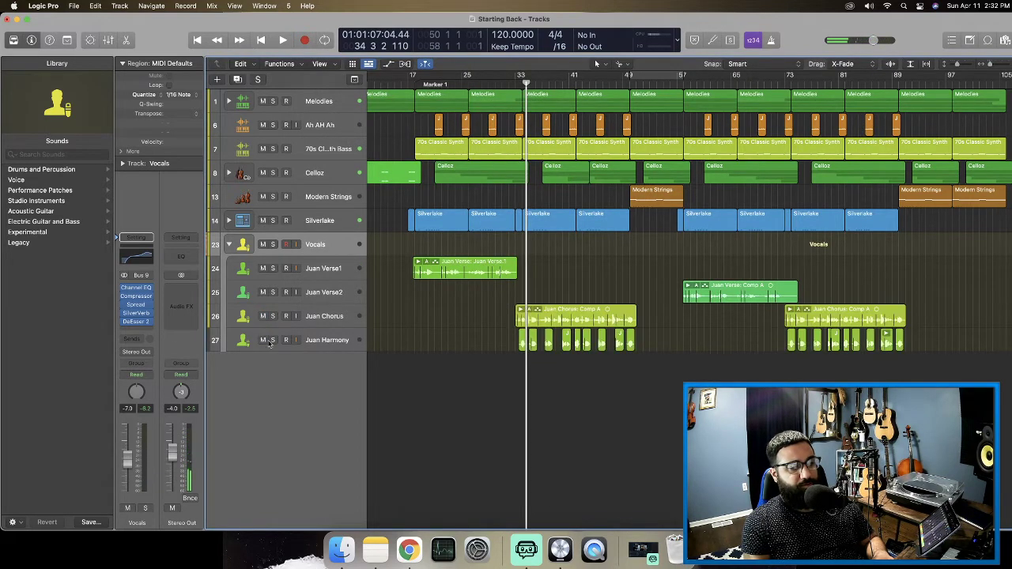
pyautogui.click(515, 86)
pyautogui.press('space')
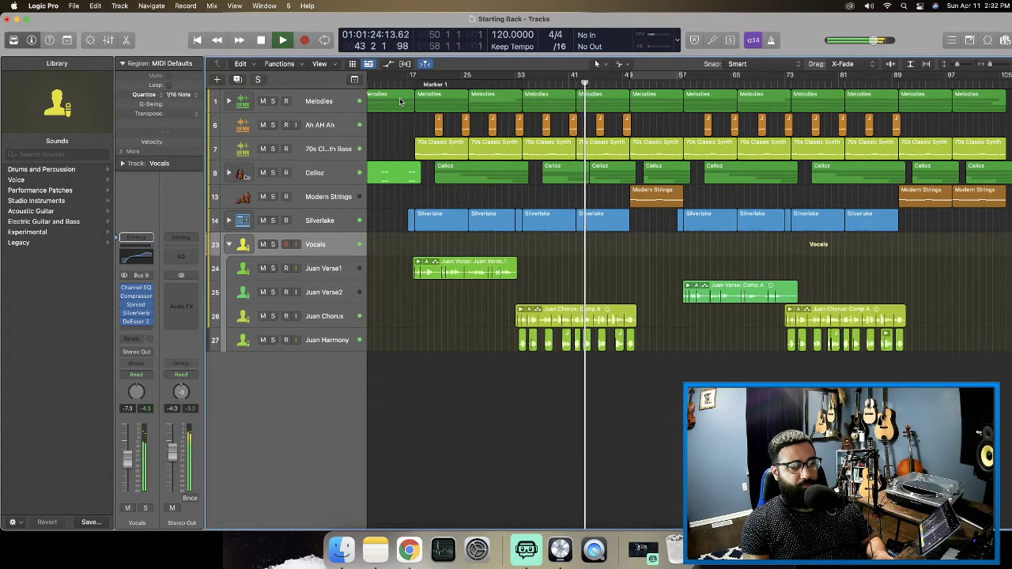
pyautogui.press('space')
# Mute the second verse, chorus and harmony vocal tracks and play the first verse in a cycle from bar 18 to bar 33.
pyautogui.moveTo(263, 316); pyautogui.dragTo(264, 339)
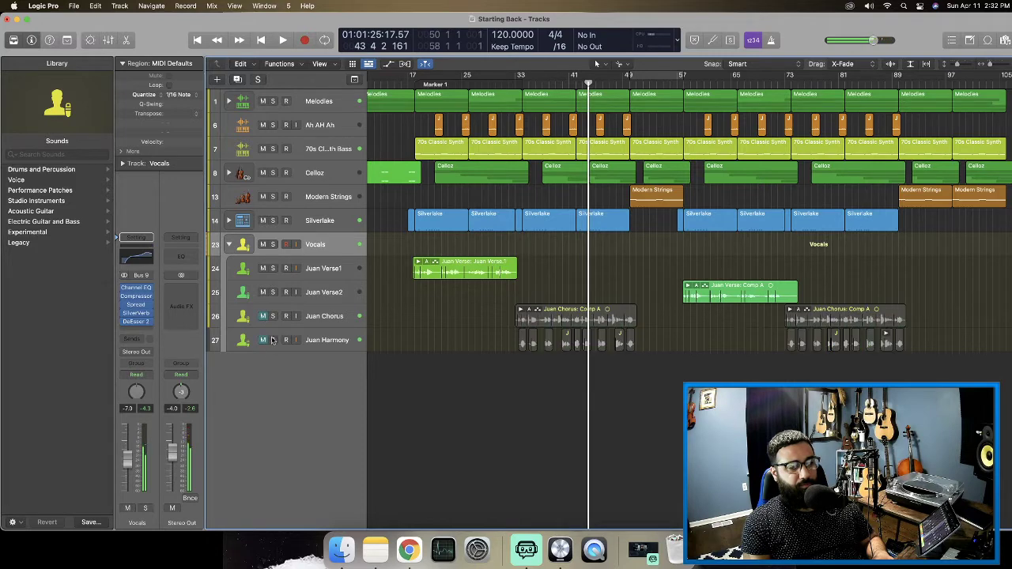
pyautogui.click(263, 292)
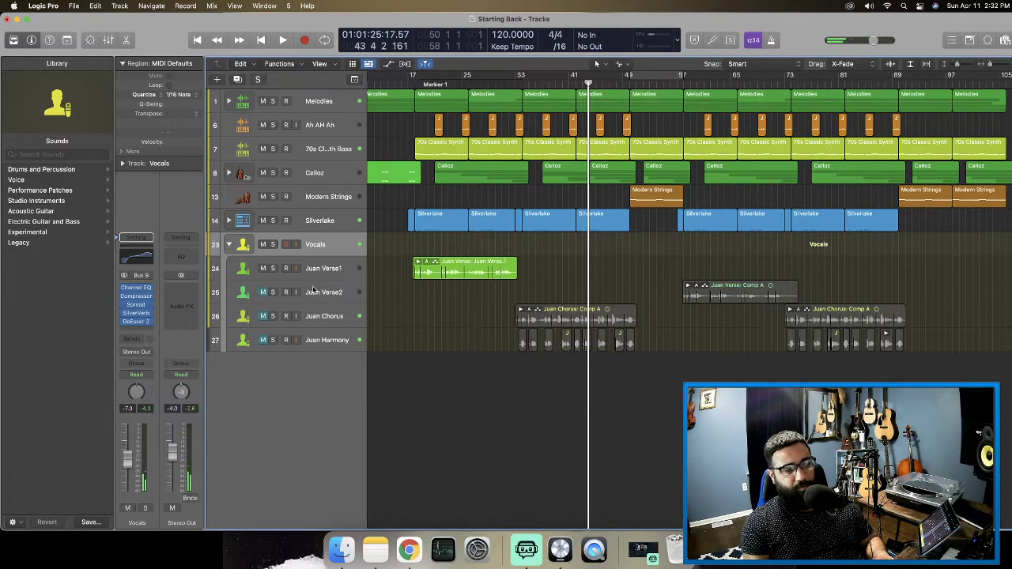
pyautogui.hscroll(1, 428, 73)
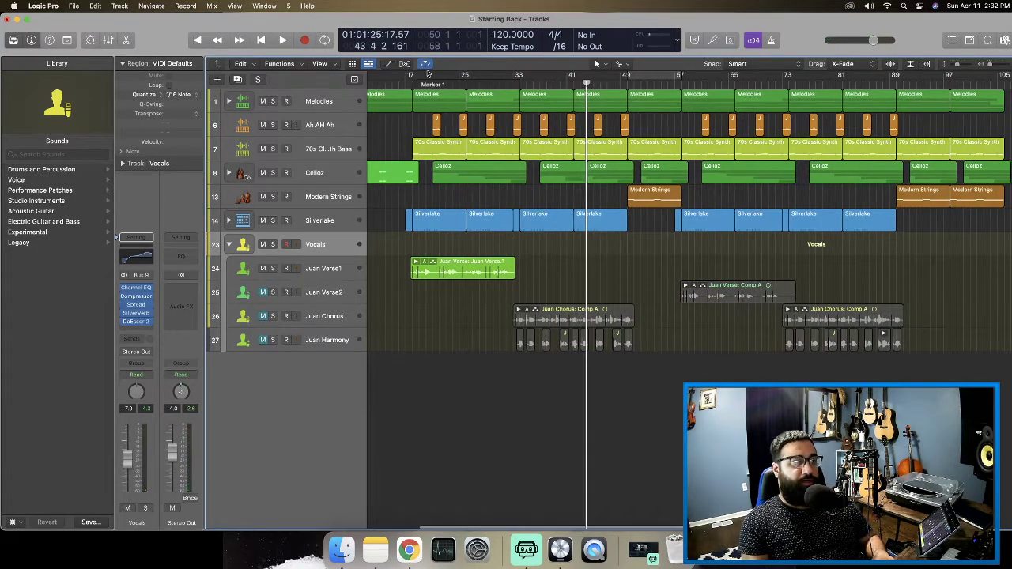
pyautogui.moveTo(410, 75); pyautogui.dragTo(512, 76)
pyautogui.press('space')
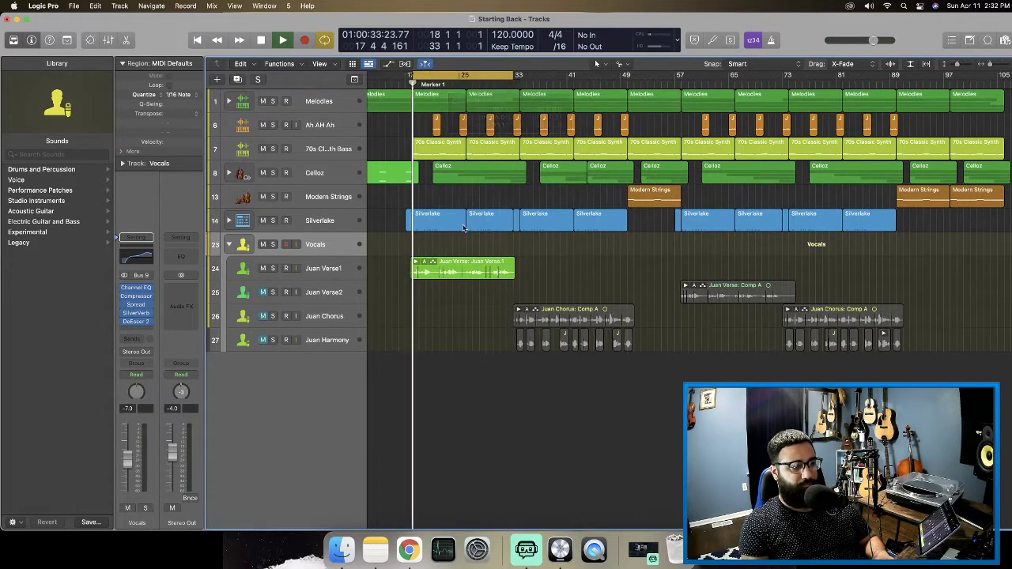
# Check the first verse track and the Vocals stack, and open the stack's Stereo Spread while replaying the cycled verse.
pyautogui.click(325, 266)
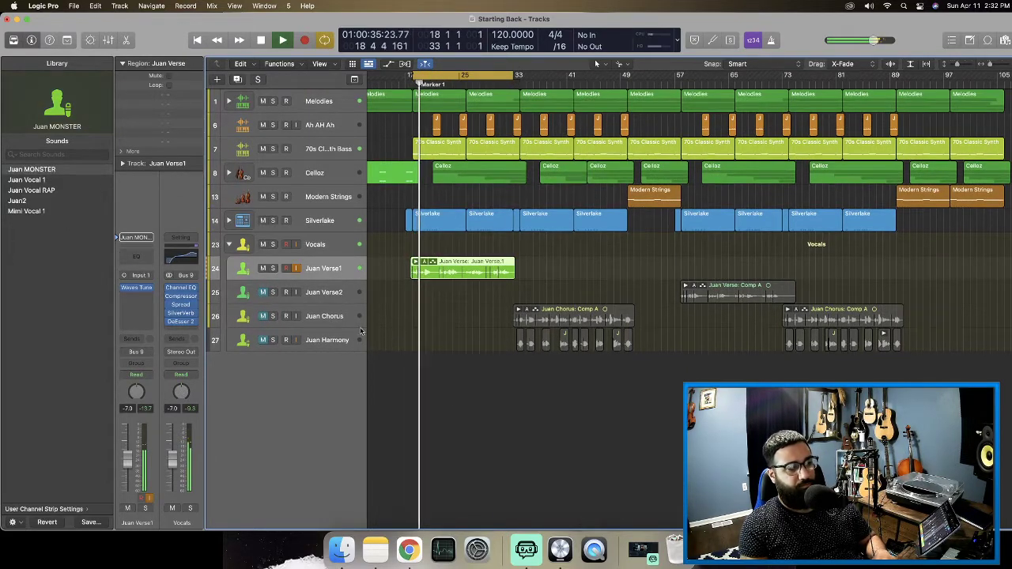
pyautogui.click(314, 245)
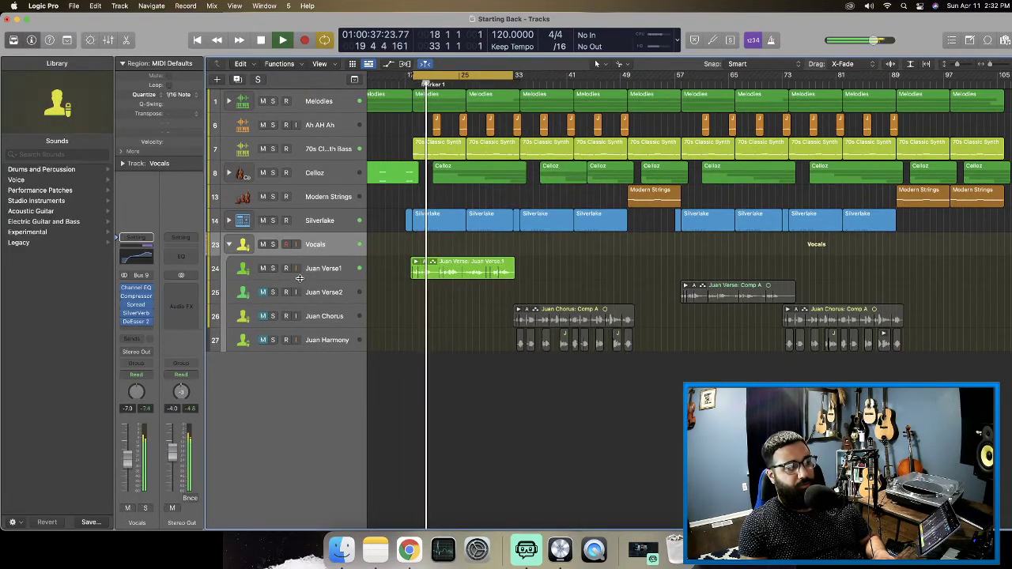
pyautogui.press('space')
pyautogui.click(137, 307)
pyautogui.press('space')
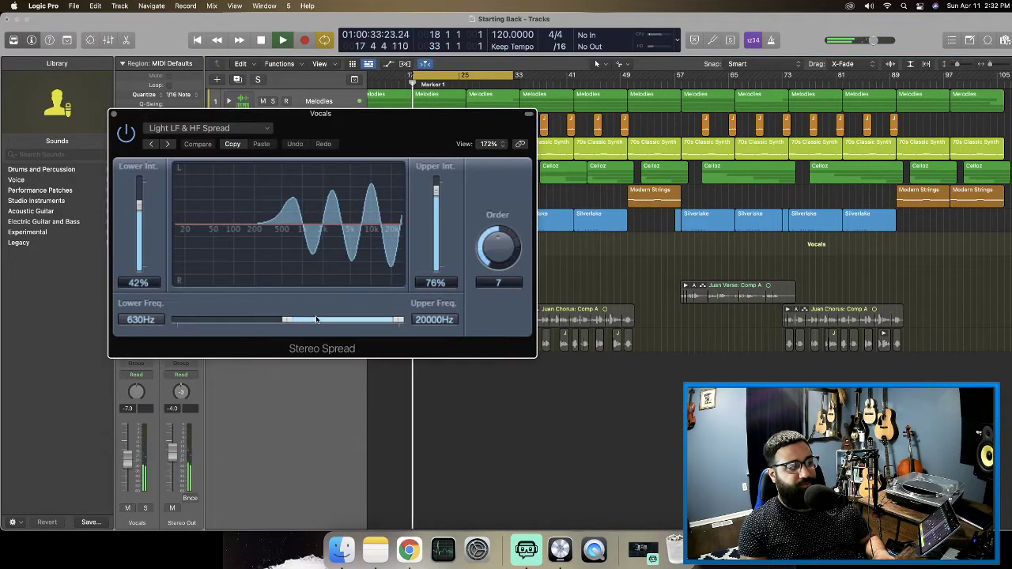
# Try an Order of 6 in the Stereo Spread, compare it by ear with the original setting, and close the plug-in.
pyautogui.moveTo(500, 248)
pyautogui.mouseDown()
pyautogui.moveTo(496, 286)
pyautogui.moveTo(496, 239)
pyautogui.moveTo(495, 258)
pyautogui.mouseUp()
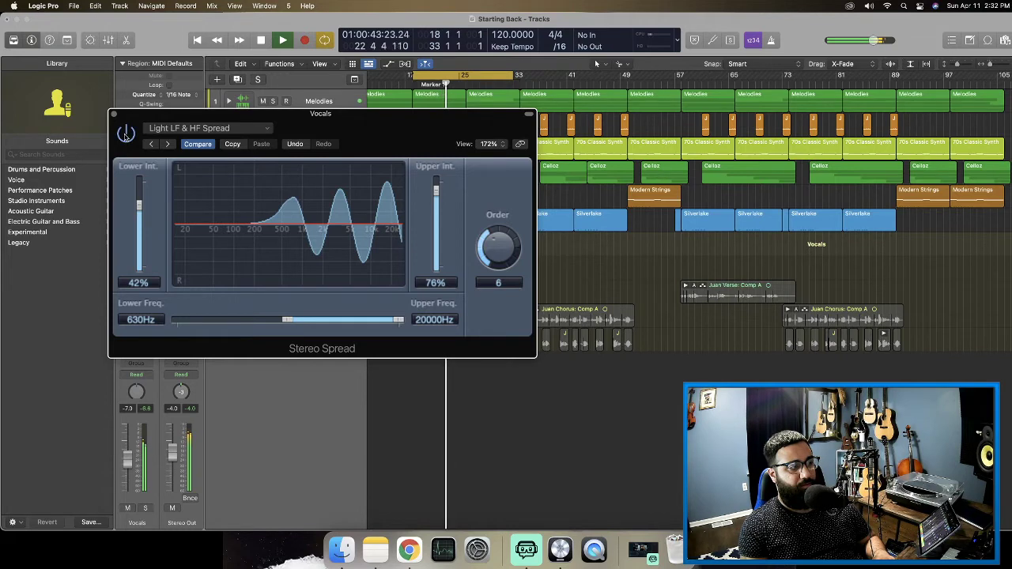
pyautogui.click(197, 144)
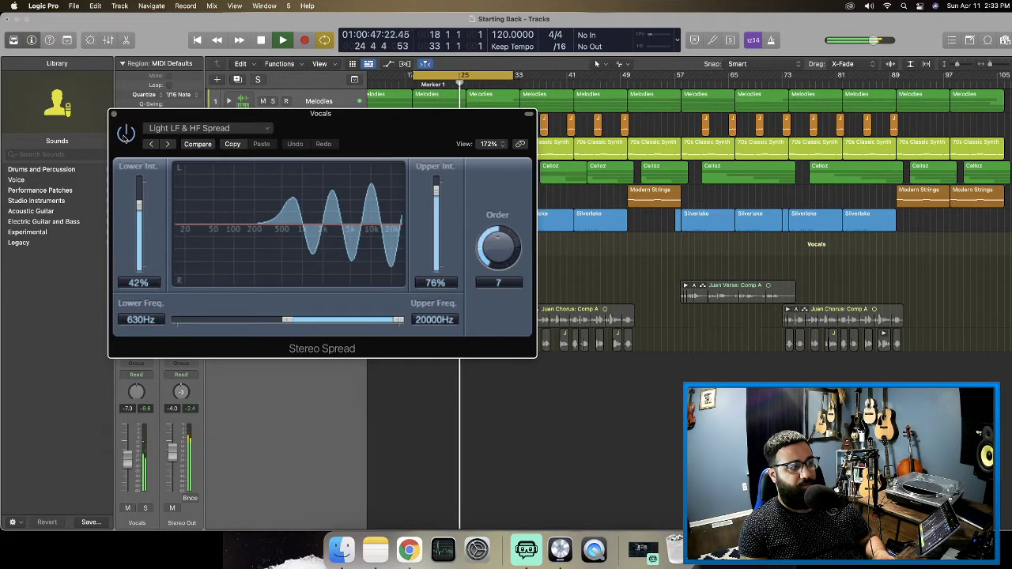
pyautogui.press('space')
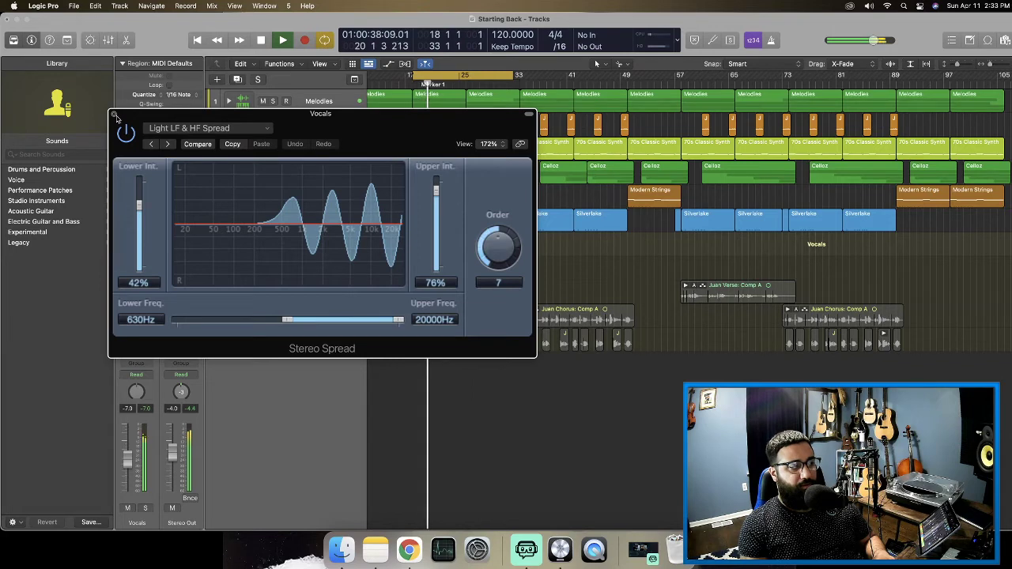
pyautogui.press('space')
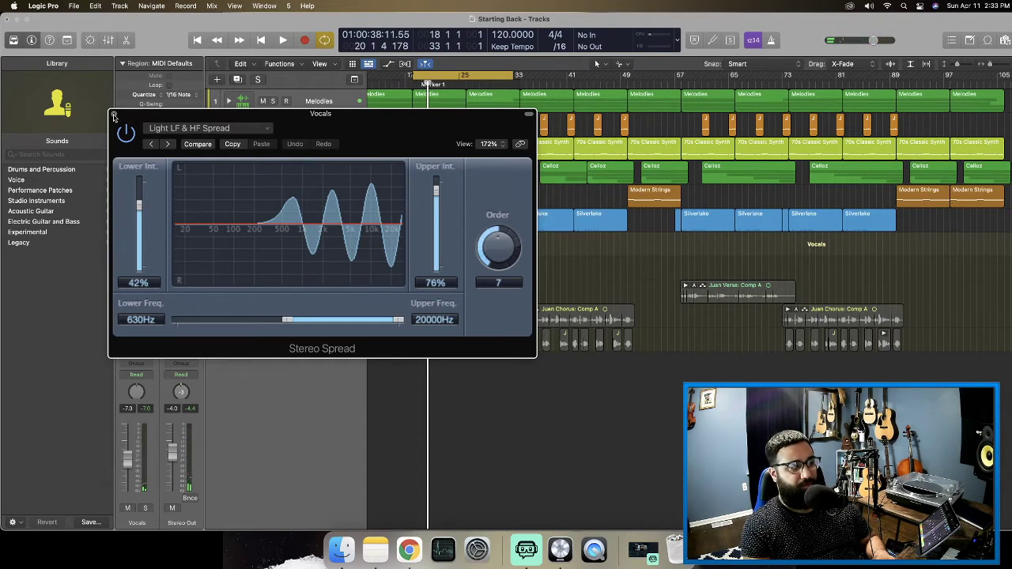
pyautogui.click(114, 117)
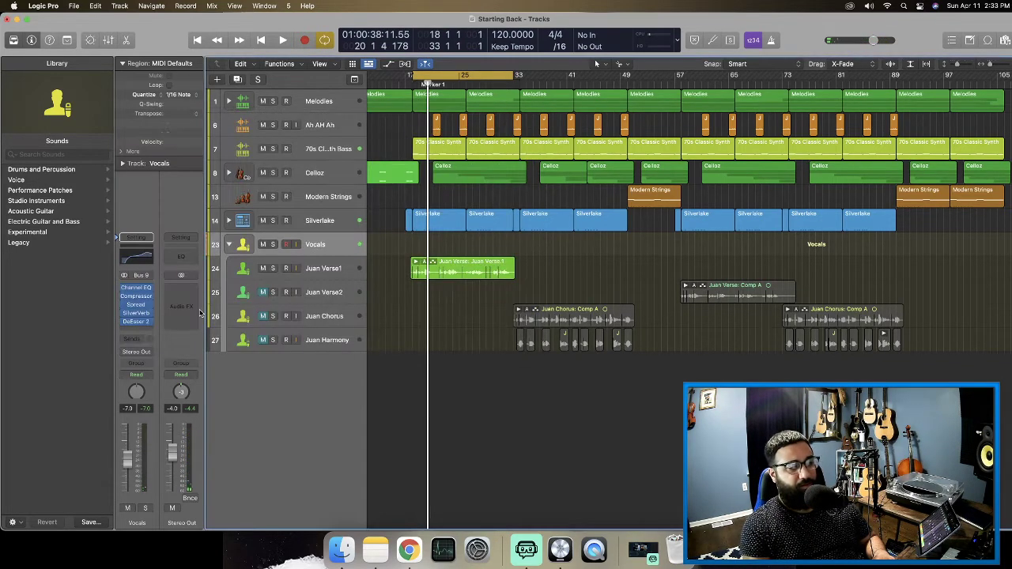
# Open the Vocals stack's SilverVerb, listen to the verse with the stack briefly soloed, and close the plug-in.
pyautogui.click(136, 314)
pyautogui.press('space')
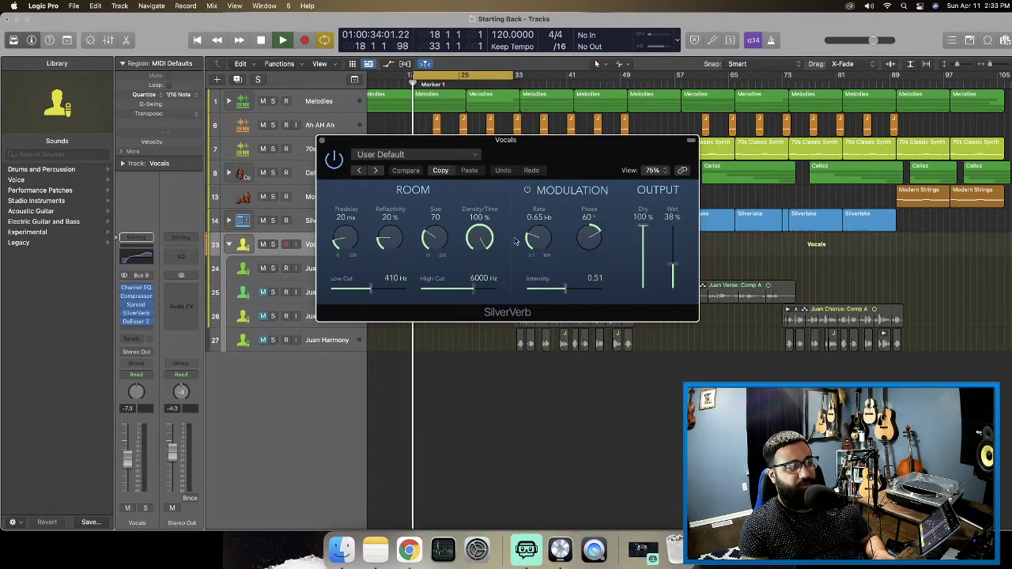
pyautogui.click(271, 244)
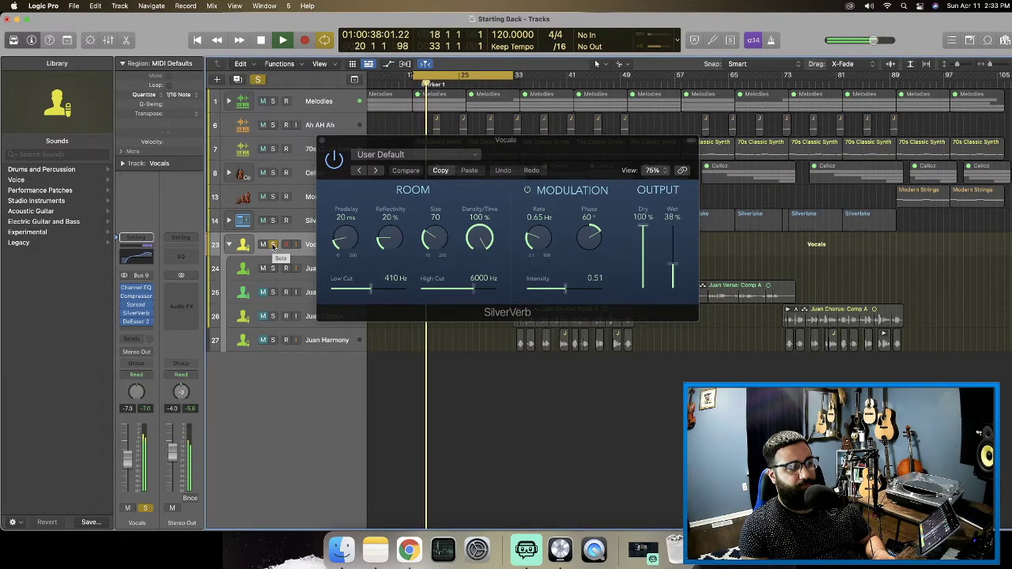
pyautogui.click(272, 244)
pyautogui.press('space')
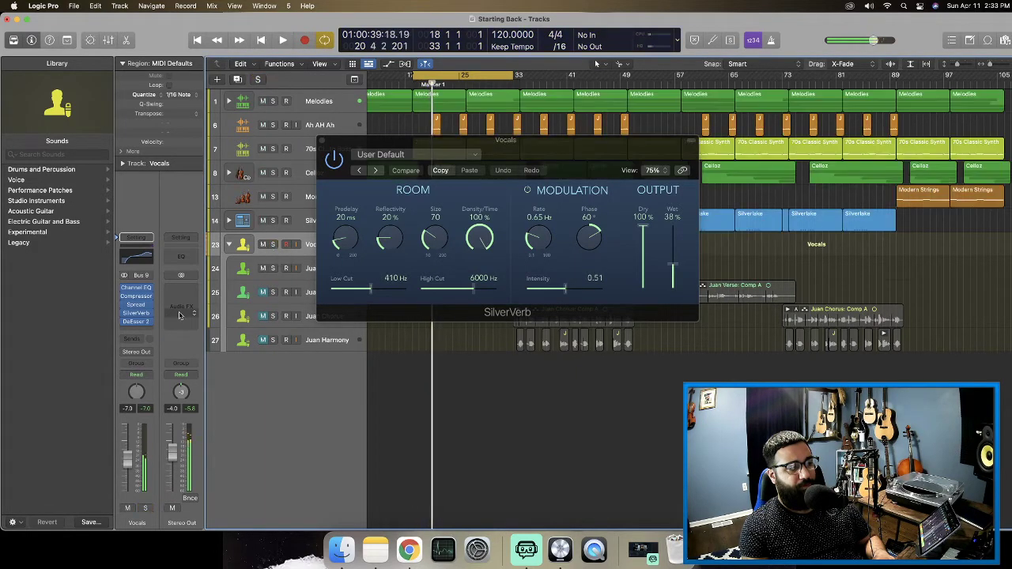
pyautogui.click(322, 141)
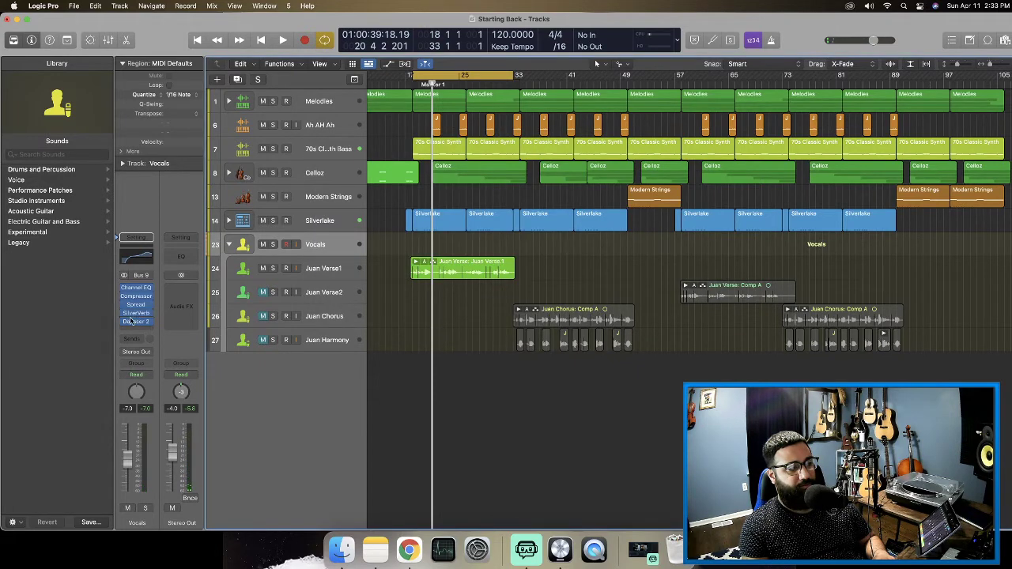
# Listen to the cycled verse with the Vocals stack's DeEsser 2 settings open, and close the plug-in.
pyautogui.press('space')
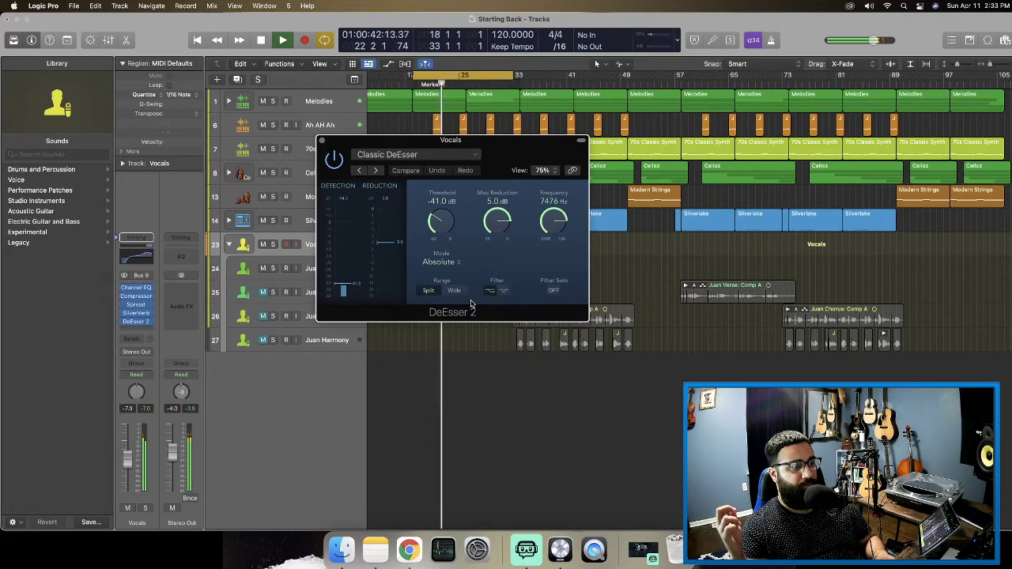
pyautogui.click(321, 141)
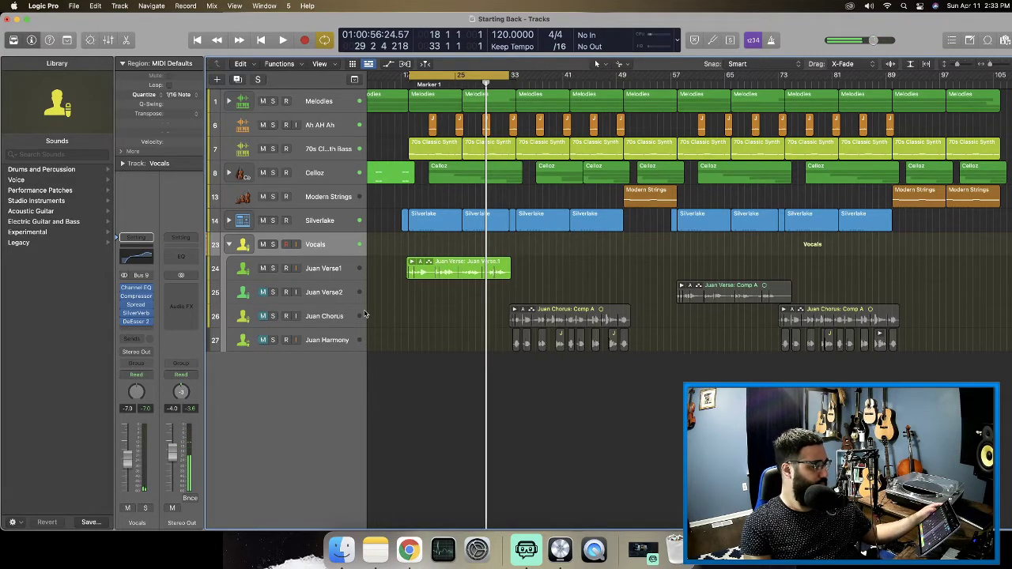
pyautogui.hscroll(1, 369, 316)
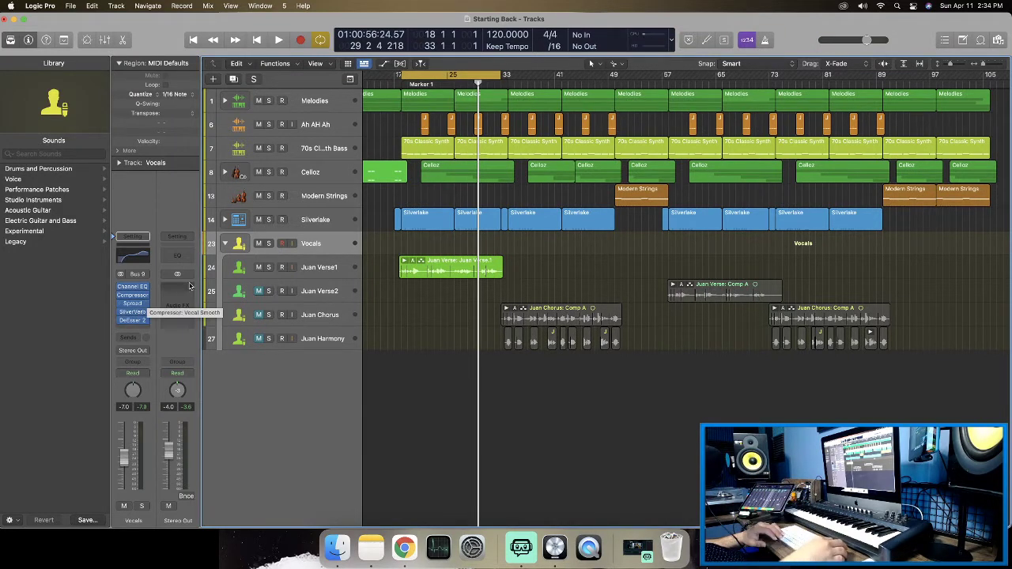
pyautogui.hscroll(1, 253, 315)
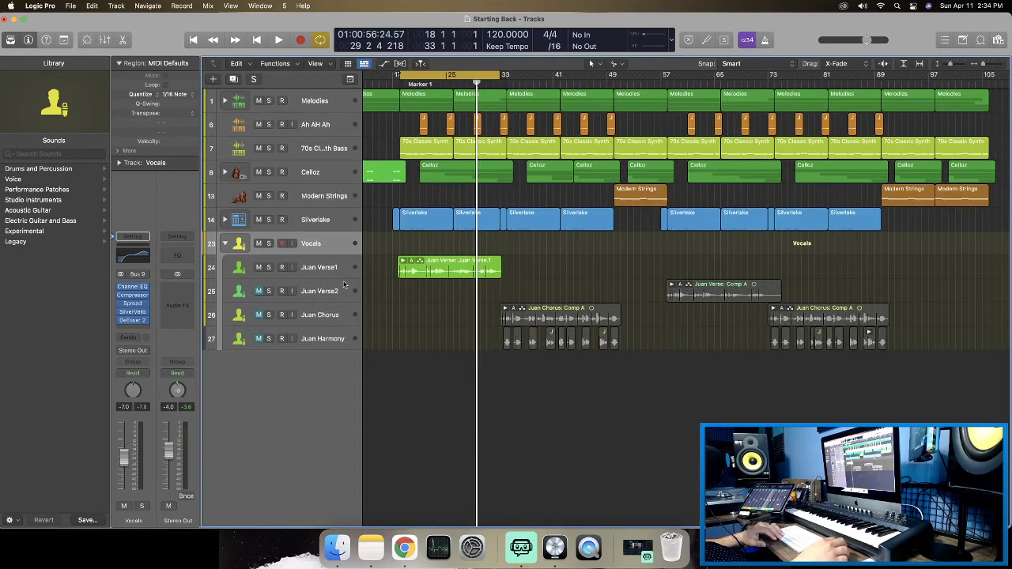
# Replay the verse, select the first verse vocal track, and review its Waves Tune Real-Time settings before closing the plug-in.
pyautogui.press('space')
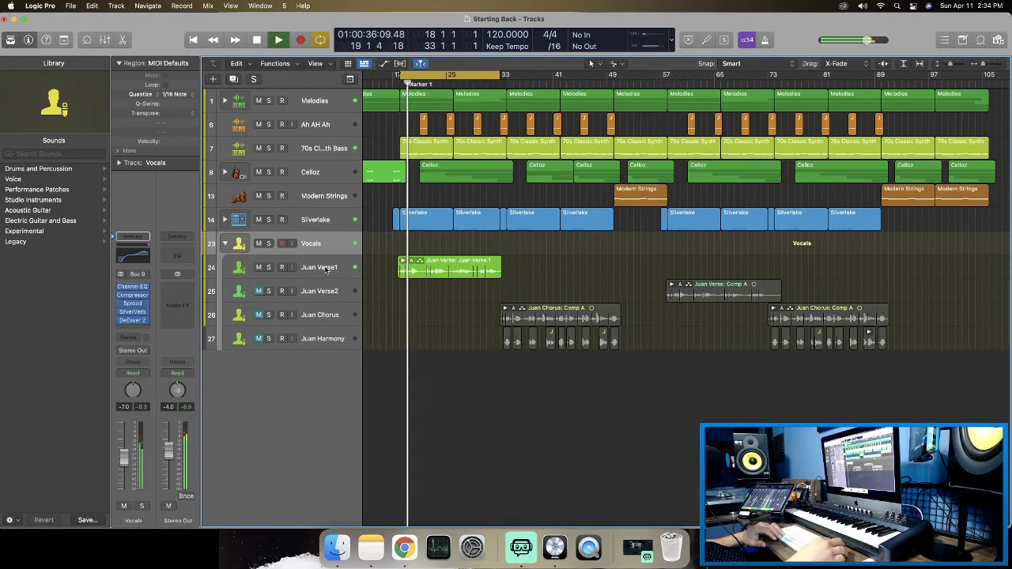
pyautogui.click(326, 266)
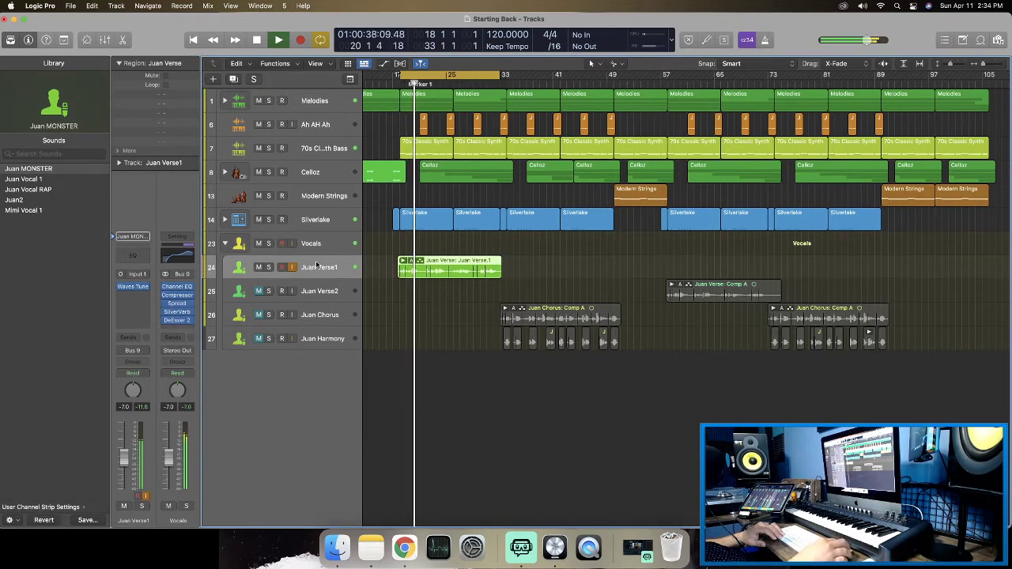
pyautogui.press('space')
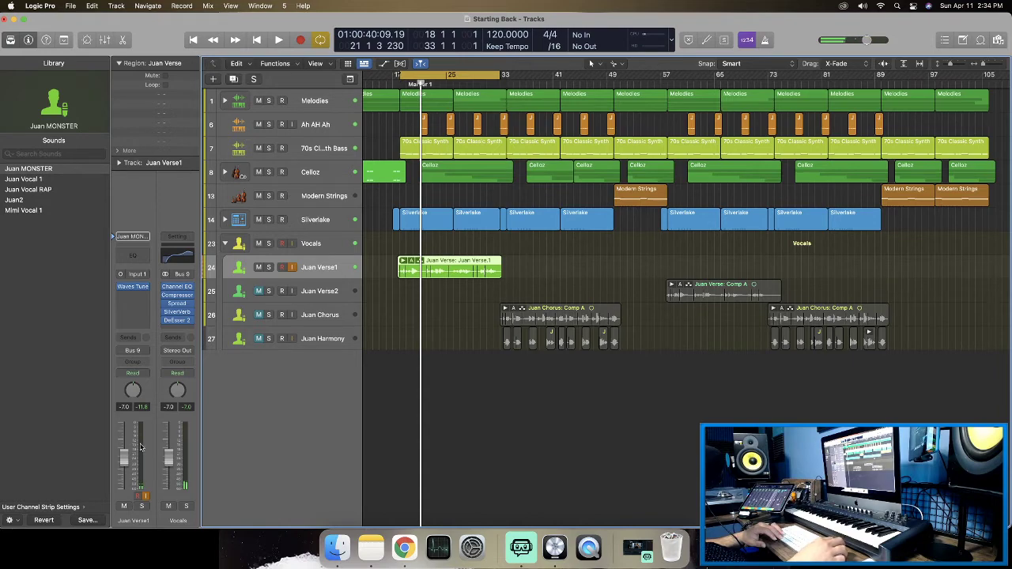
pyautogui.click(134, 287)
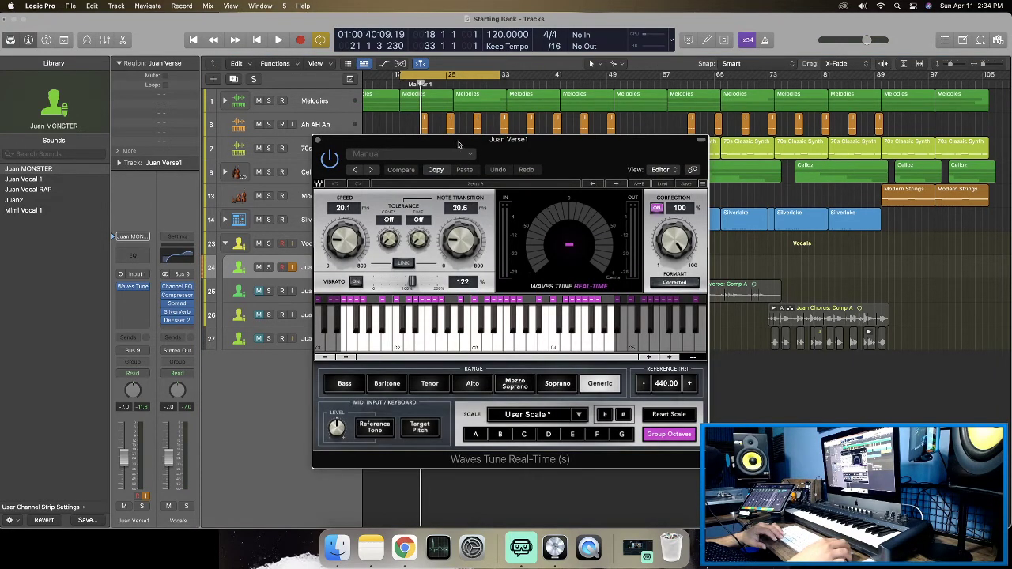
pyautogui.moveTo(459, 144); pyautogui.dragTo(326, 40)
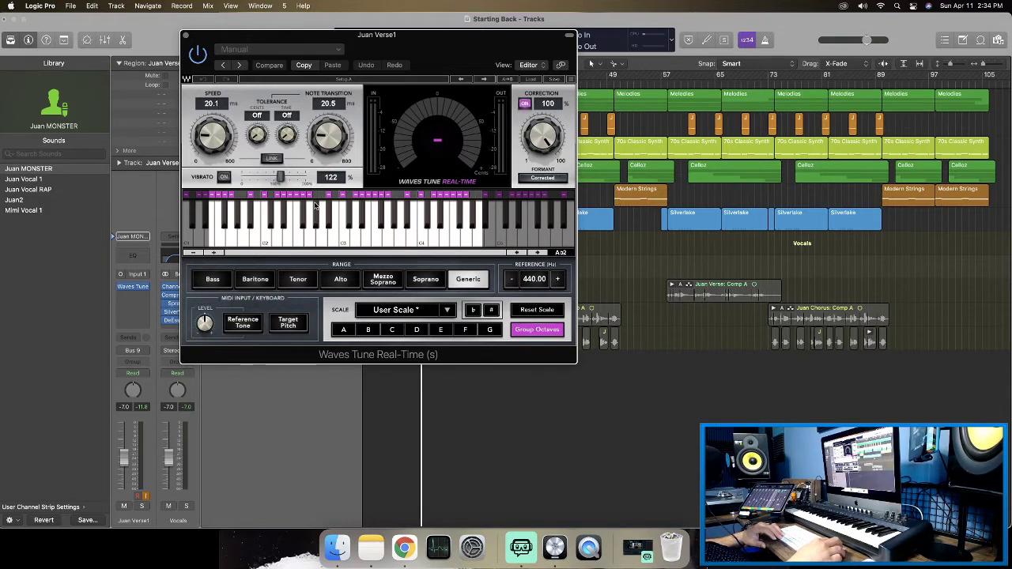
pyautogui.click(185, 37)
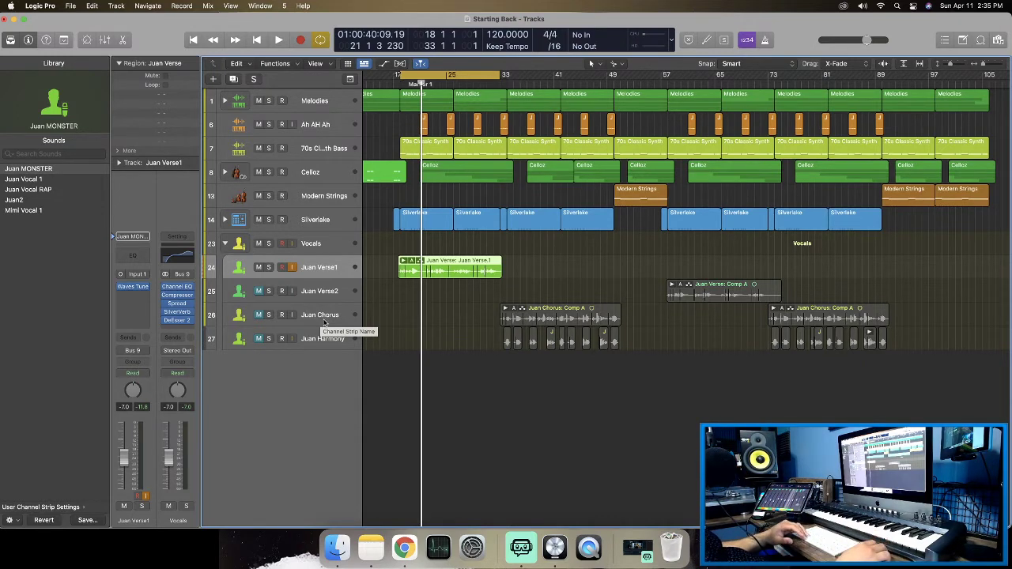
# Lower the first verse vocal track's volume to -9.2 dB while replaying the cycled section to judge the level.
pyautogui.press('space')
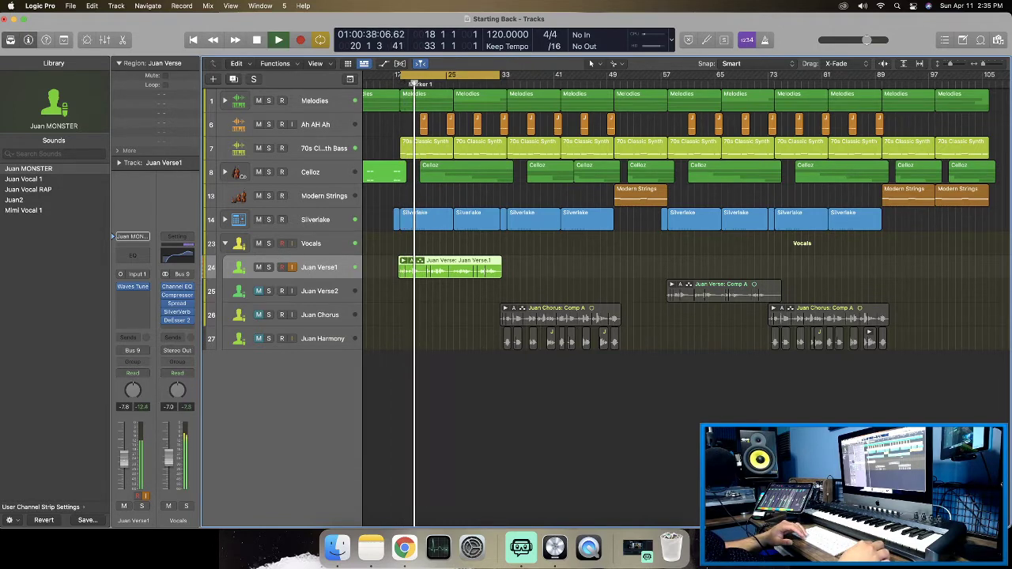
pyautogui.moveTo(125, 463); pyautogui.dragTo(125, 464)
pyautogui.press('Return')
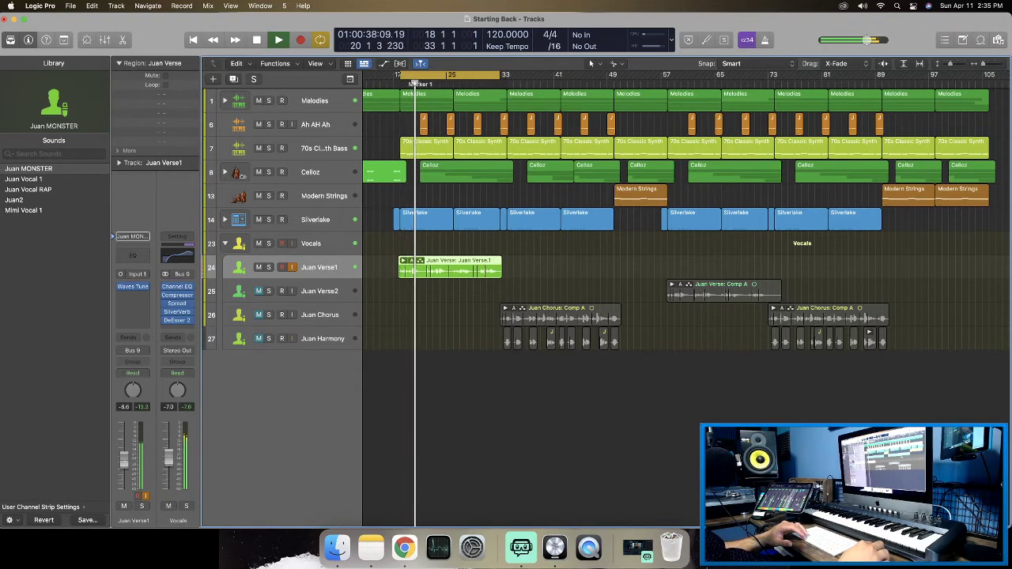
pyautogui.press('space')
pyautogui.press('space')
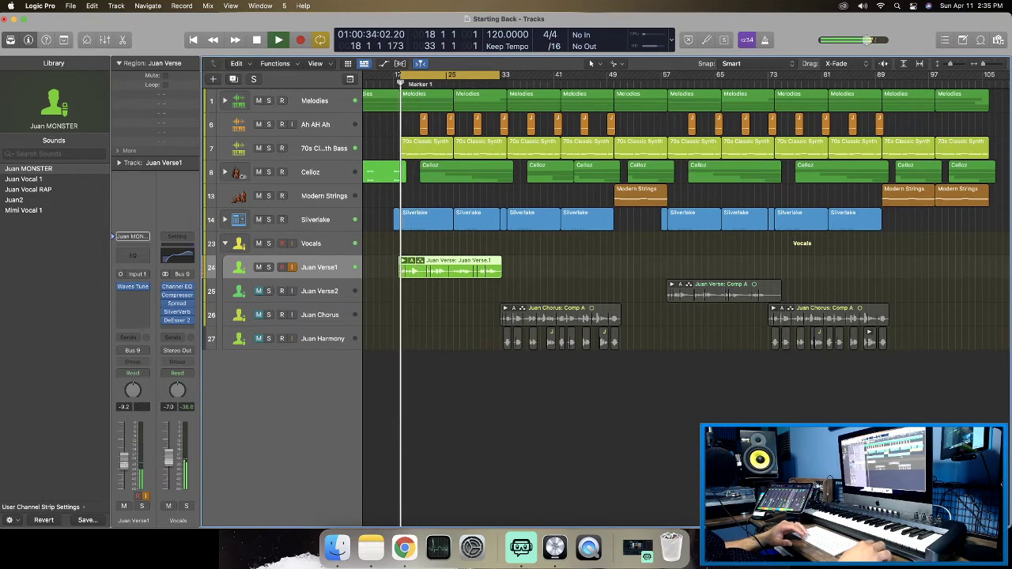
pyautogui.moveTo(125, 463); pyautogui.dragTo(125, 465)
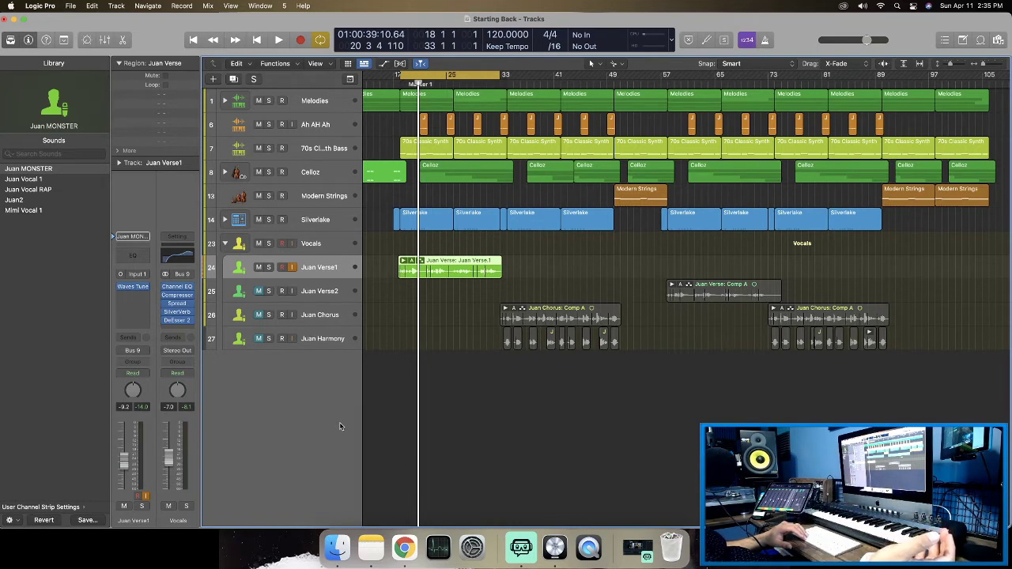
pyautogui.press('space')
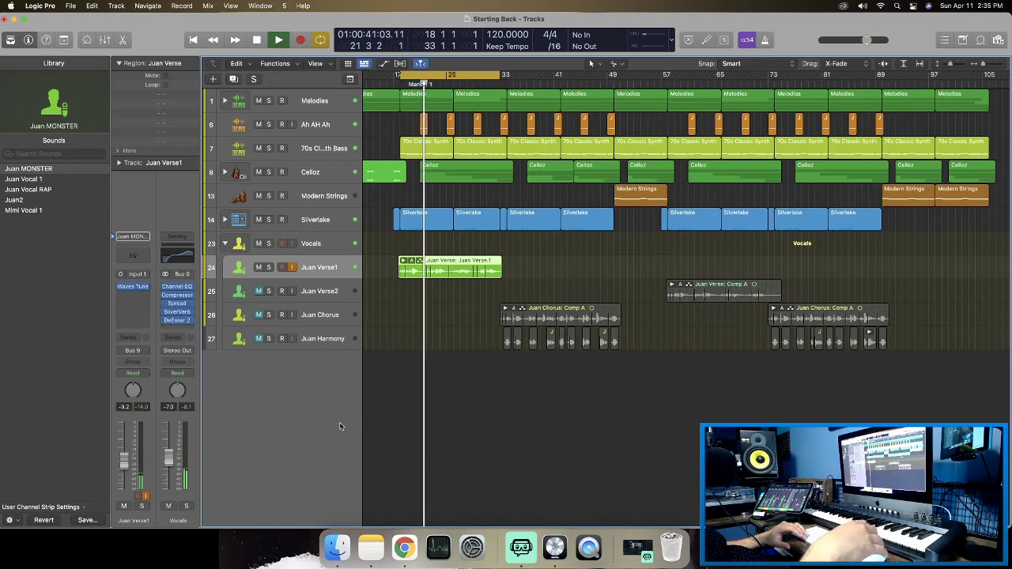
pyautogui.press('space')
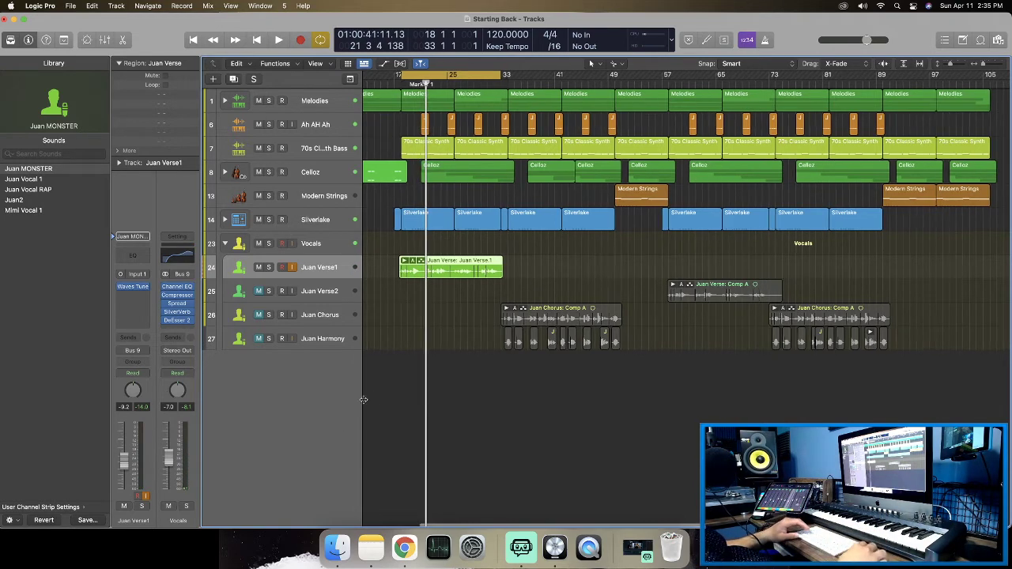
# Show track automation and enlarge the first verse vocal region in the arrangement.
pyautogui.hscroll(-1, 373, 400)
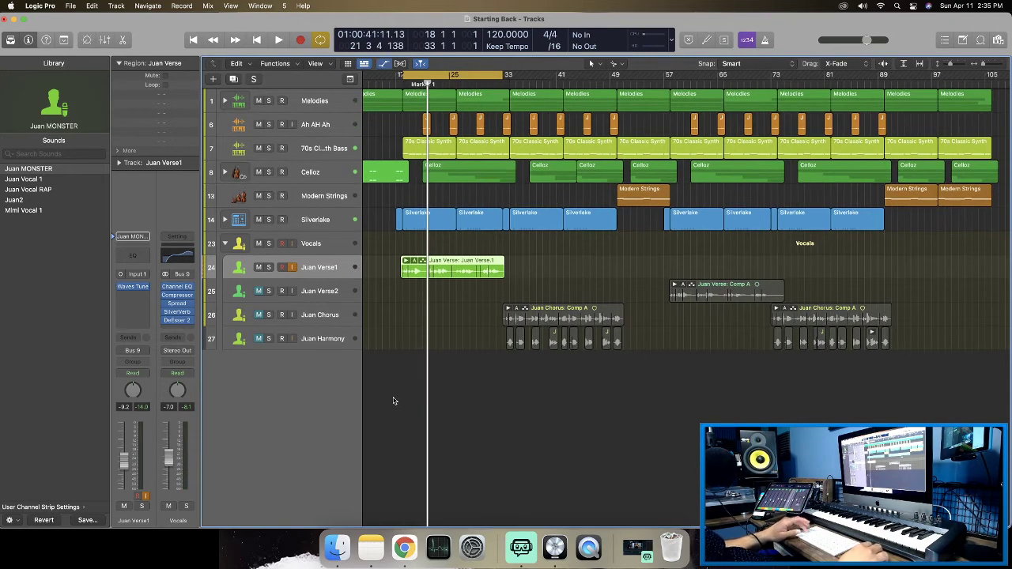
pyautogui.press('a')
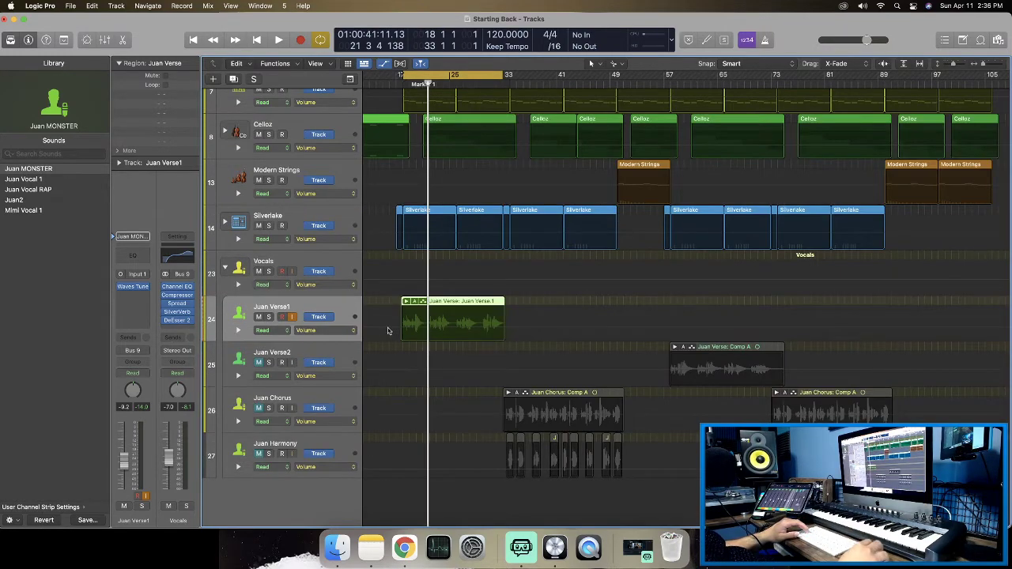
pyautogui.press('super+Right')
pyautogui.press('super+Right')
pyautogui.press('super+Down')
pyautogui.press('super+Down')
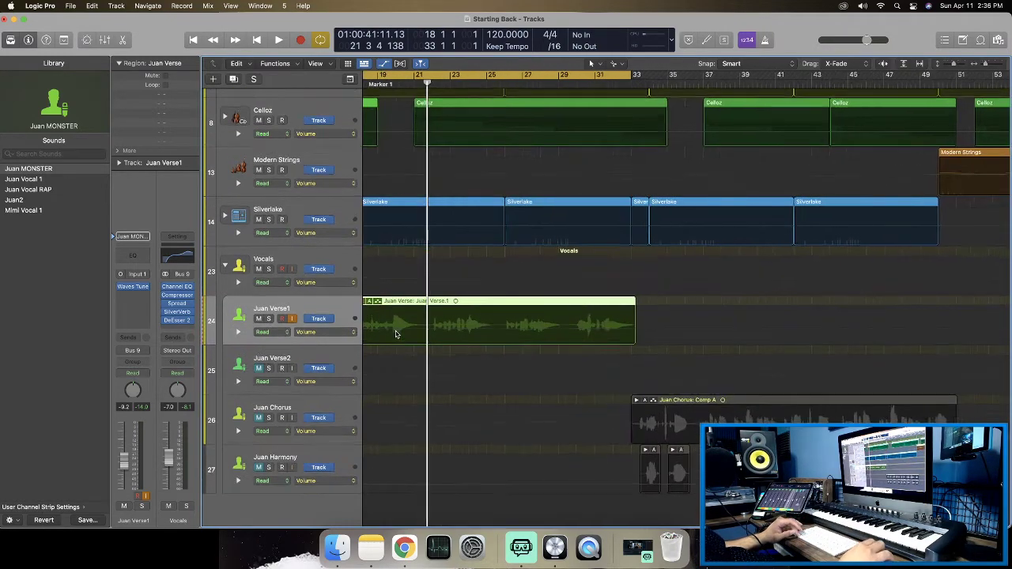
pyautogui.scroll(-1, 397, 333)
pyautogui.scroll(4, 394, 333)
pyautogui.hscroll(-5, 395, 335)
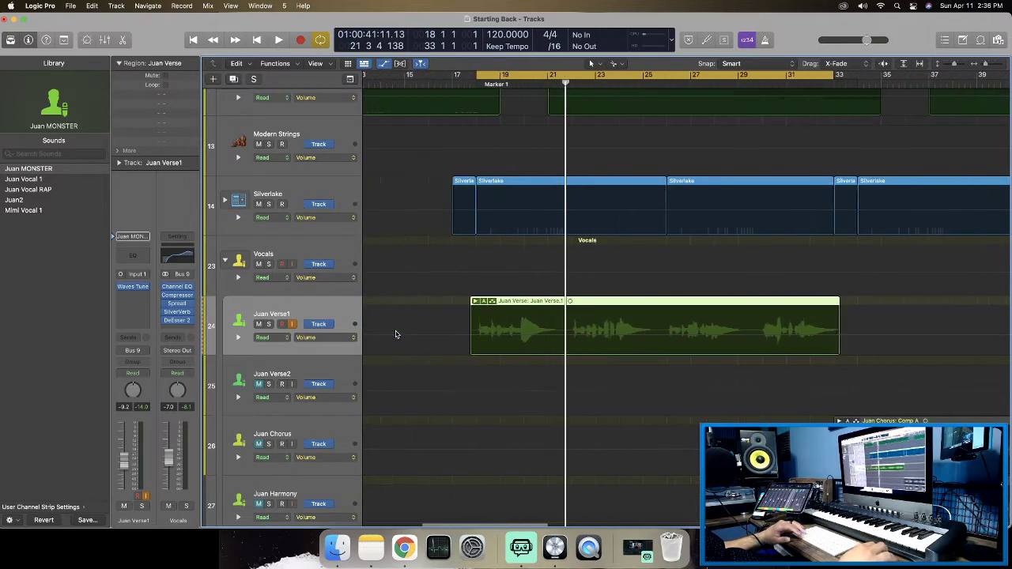
pyautogui.hscroll(2, 392, 334)
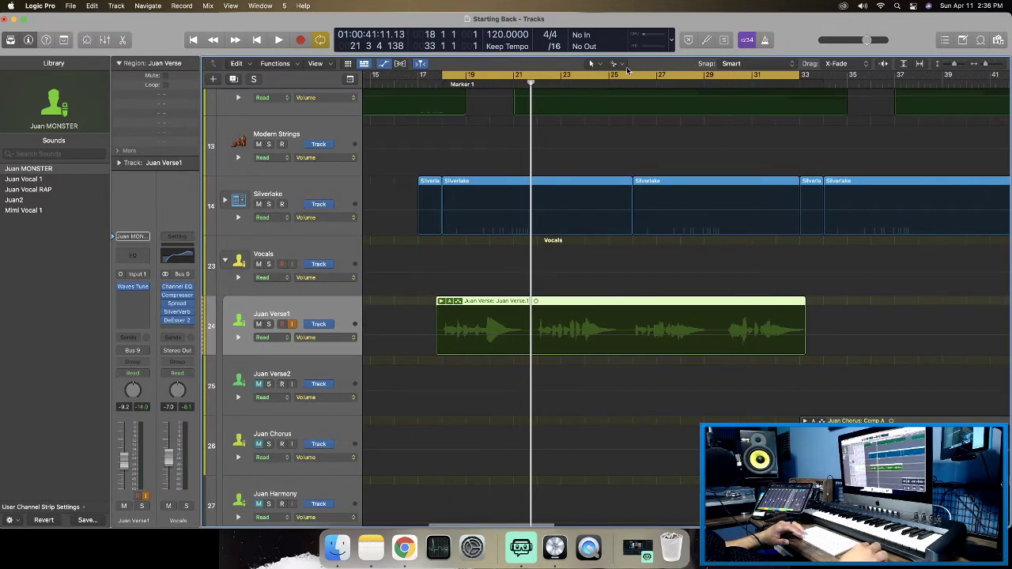
# Assign the Marquee Tool as the secondary tool and keep the first verse track's automation mode on Read.
pyautogui.click(620, 65)
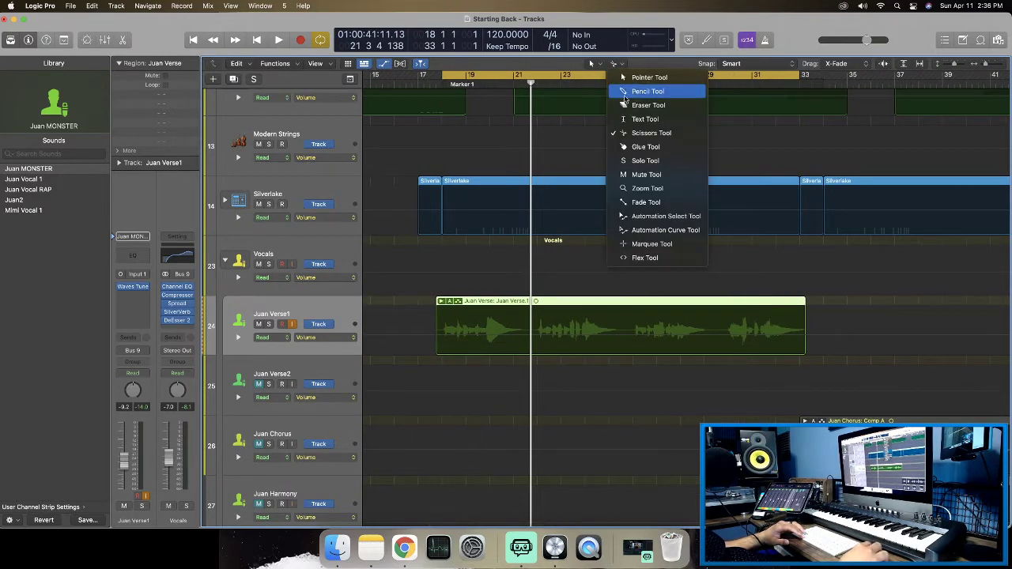
pyautogui.click(653, 243)
pyautogui.scroll(-1, 587, 307)
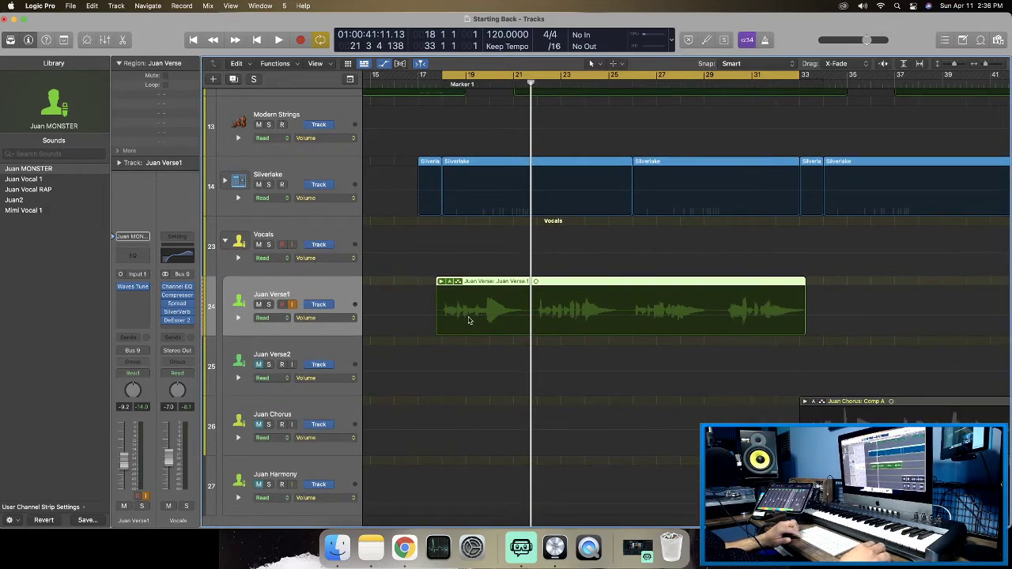
pyautogui.scroll(5, 468, 320)
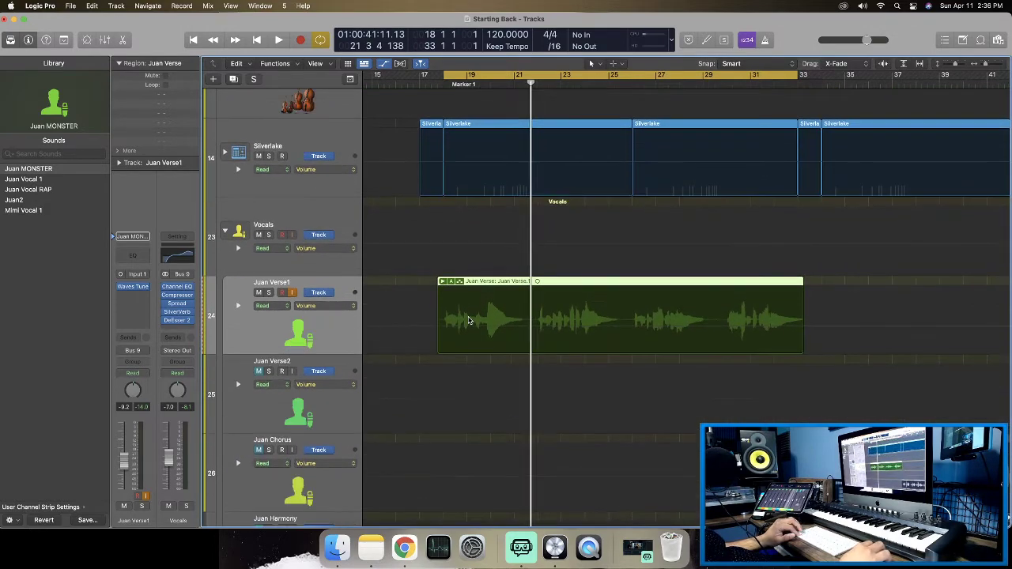
pyautogui.click(285, 308)
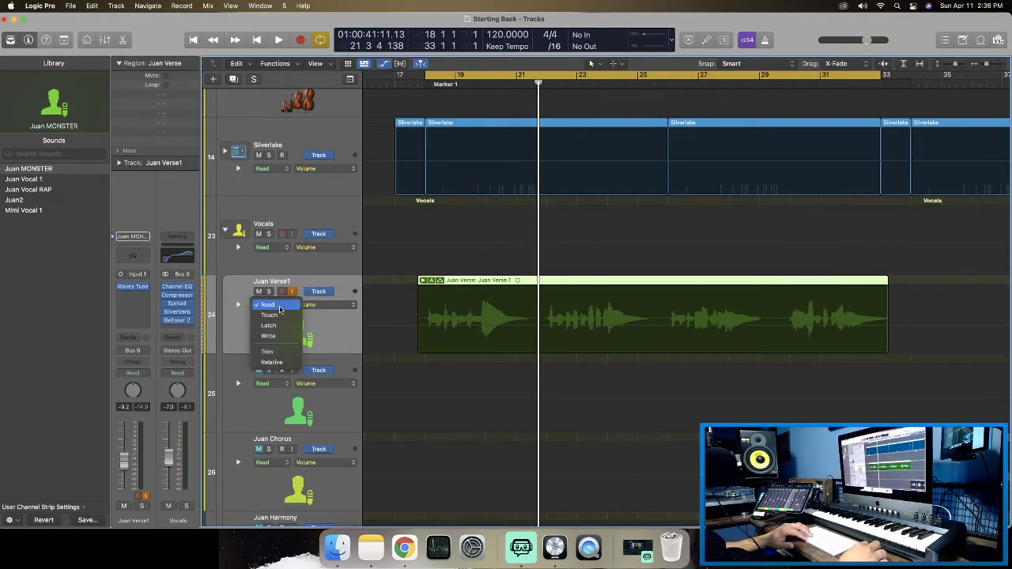
pyautogui.click(285, 308)
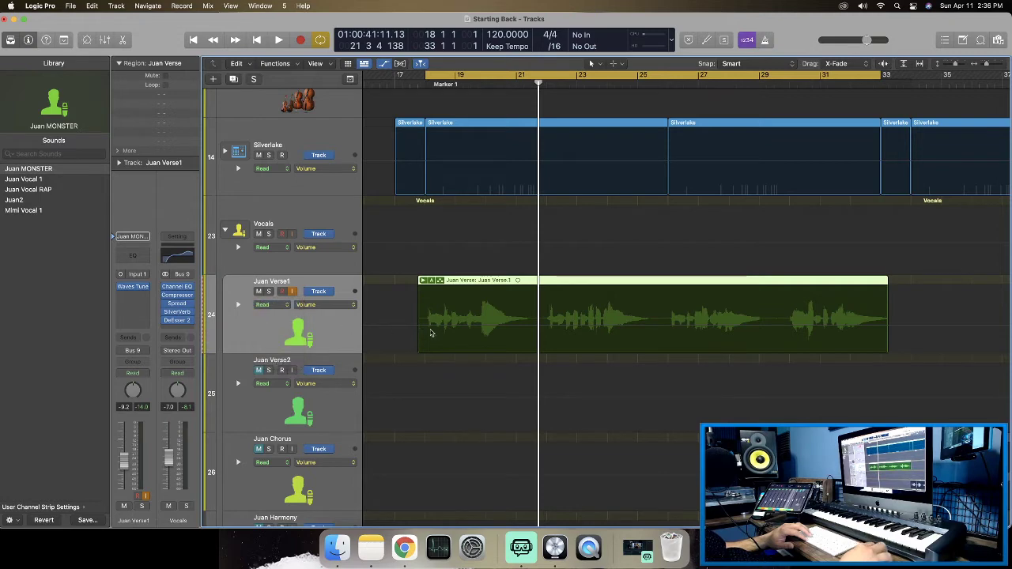
# Examine the first verse's opening phrase up close from bar 18 and replay it to find words that need level changes.
pyautogui.press('space')
pyautogui.scroll(-1, 442, 319)
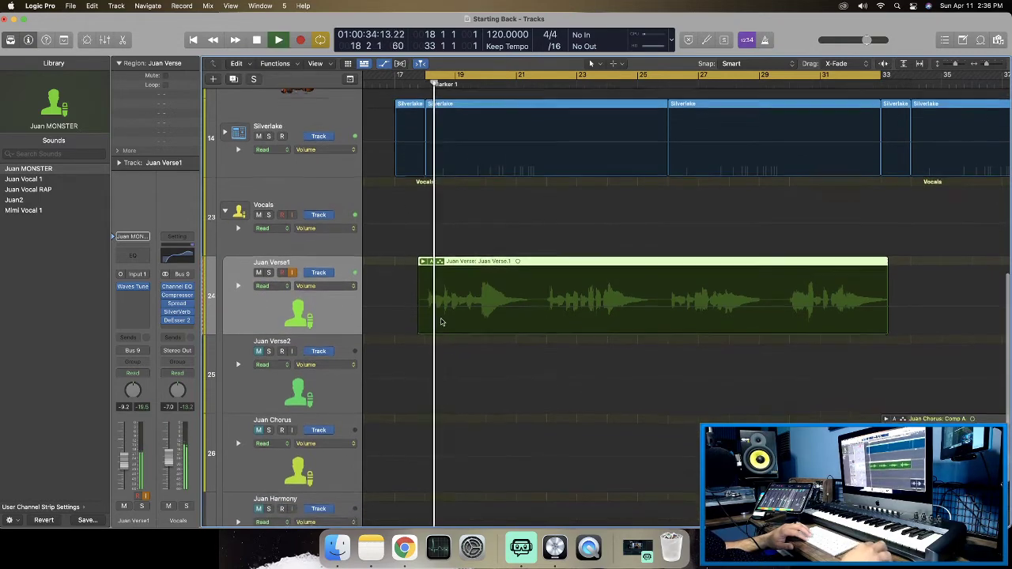
pyautogui.scroll(1, 442, 320)
pyautogui.press('super+Right')
pyautogui.press('super+Right')
pyautogui.press('super+Right')
pyautogui.press('super+Right')
pyautogui.press('super+Right')
pyautogui.press('super+Right')
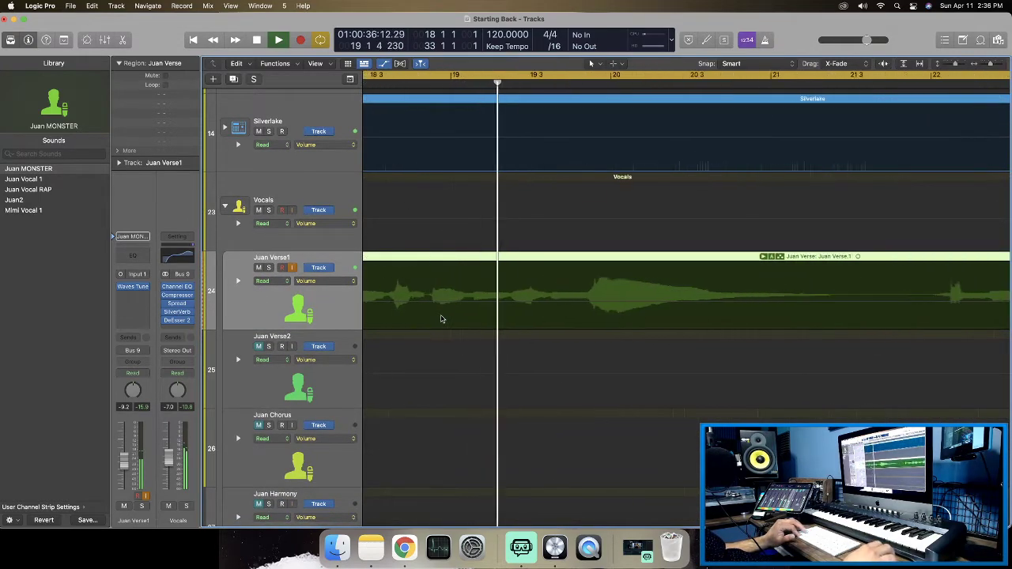
pyautogui.press('space')
pyautogui.hscroll(-2, 442, 319)
pyautogui.press('space')
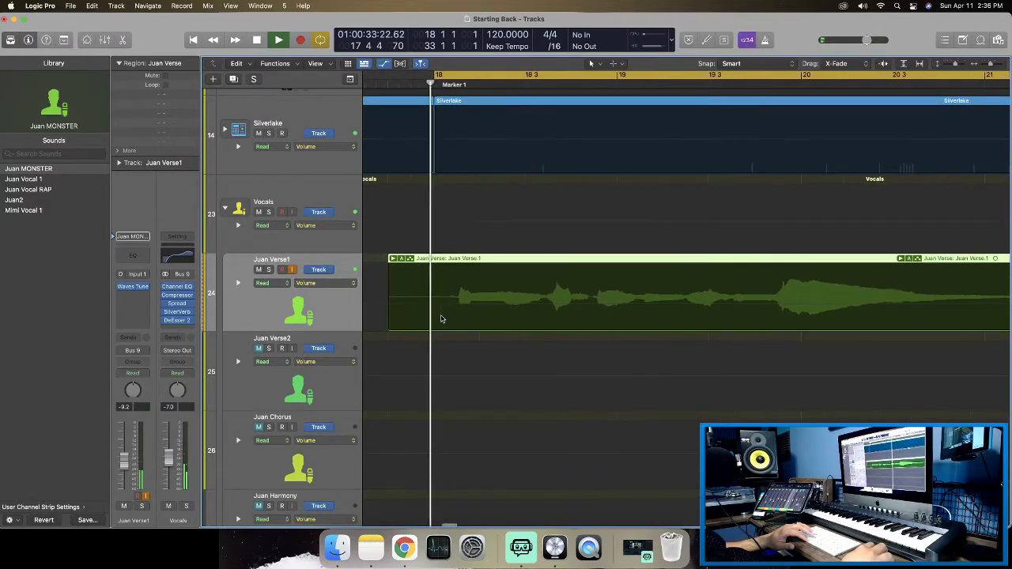
pyautogui.press('space')
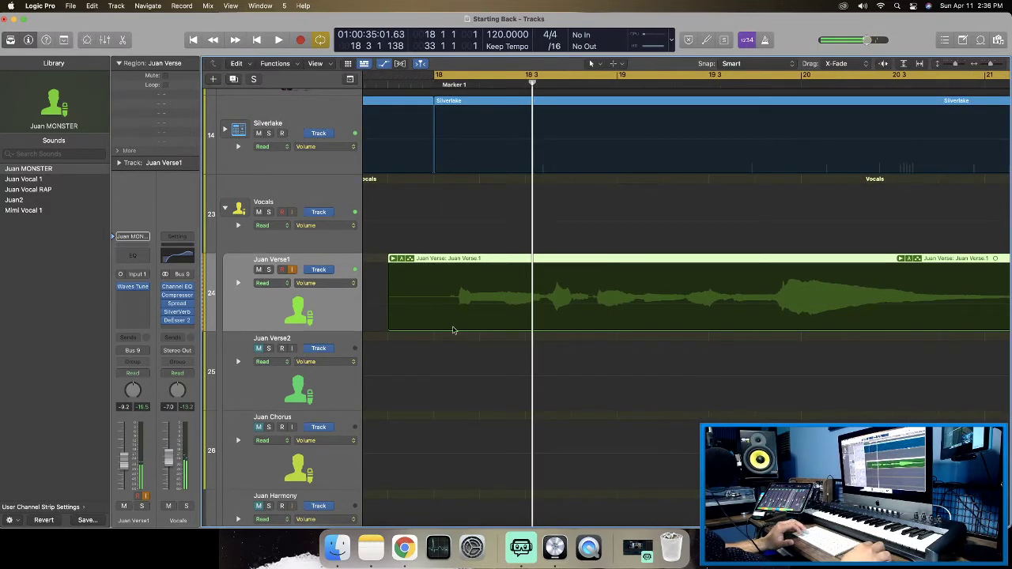
# Raise the volume automation to -6.6 dB over the quiet passage from about 18 1 4 to just past 18 3, and replay it.
pyautogui.moveTo(471, 303); pyautogui.dragTo(503, 304)
pyautogui.click(500, 308)
pyautogui.press('space')
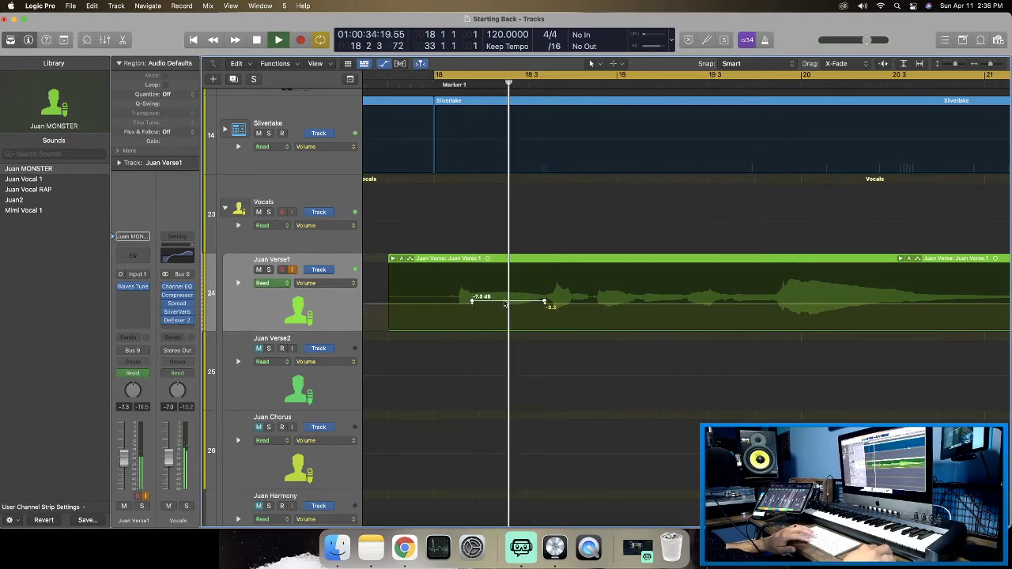
pyautogui.press('space')
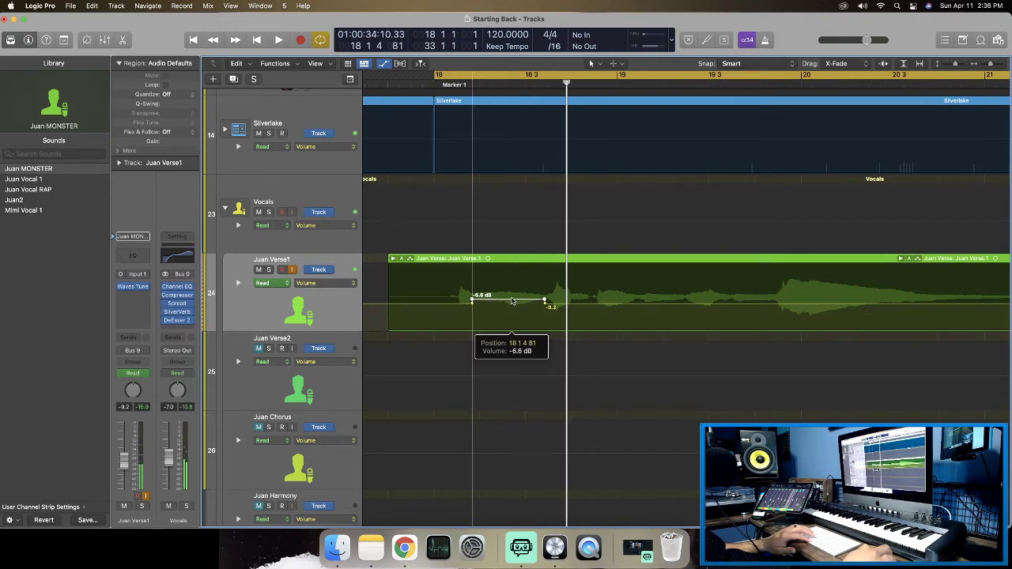
pyautogui.press('space')
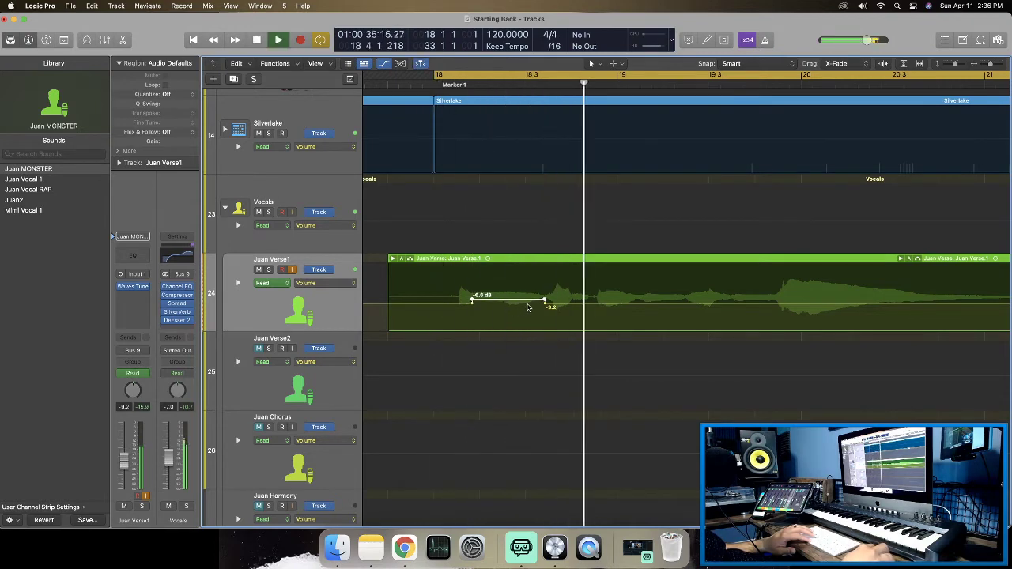
pyautogui.press('space')
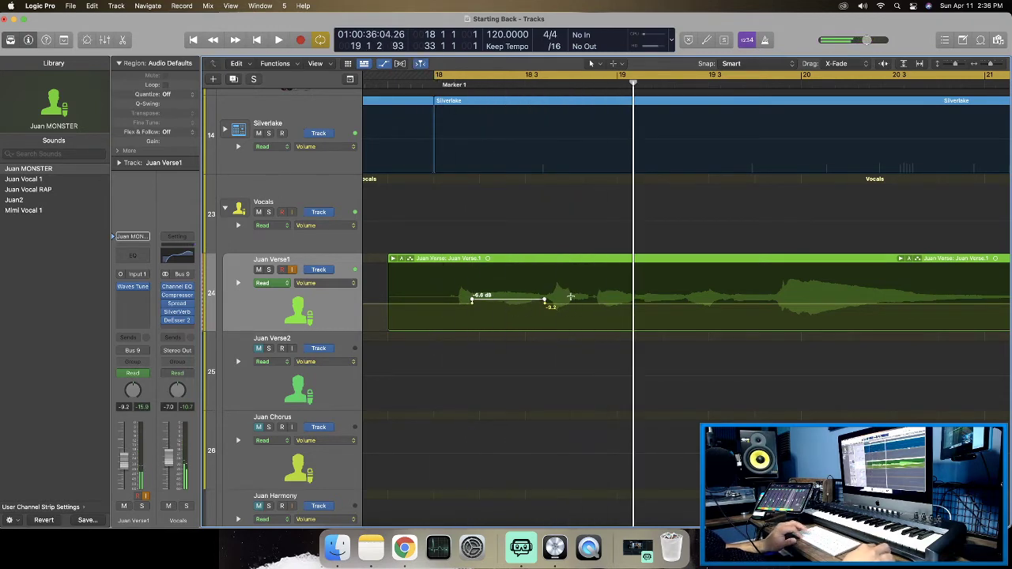
# Raise the volume automation to -7.0 dB over the quiet passage from 18 4 1 to about 18 4 3, and replay it.
pyautogui.moveTo(572, 302); pyautogui.dragTo(589, 304)
pyautogui.click(589, 305)
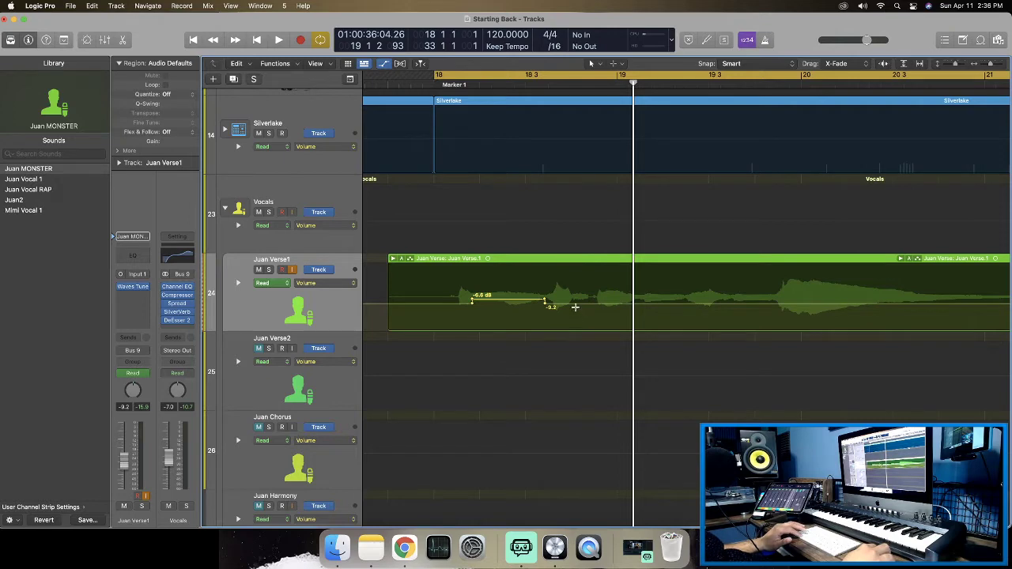
pyautogui.press('super+Down')
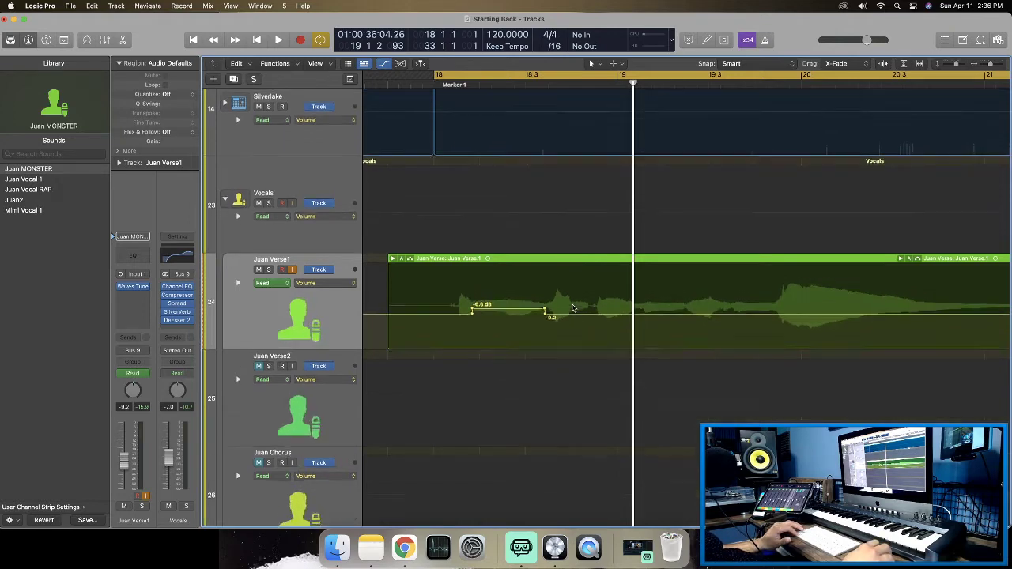
pyautogui.press('super+Right')
pyautogui.press('super+Right')
pyautogui.press('super+Down')
pyautogui.press('super+Down')
pyautogui.press('super+Right')
pyautogui.press('super+Right')
pyautogui.press('super+Right')
pyautogui.press('super+Right')
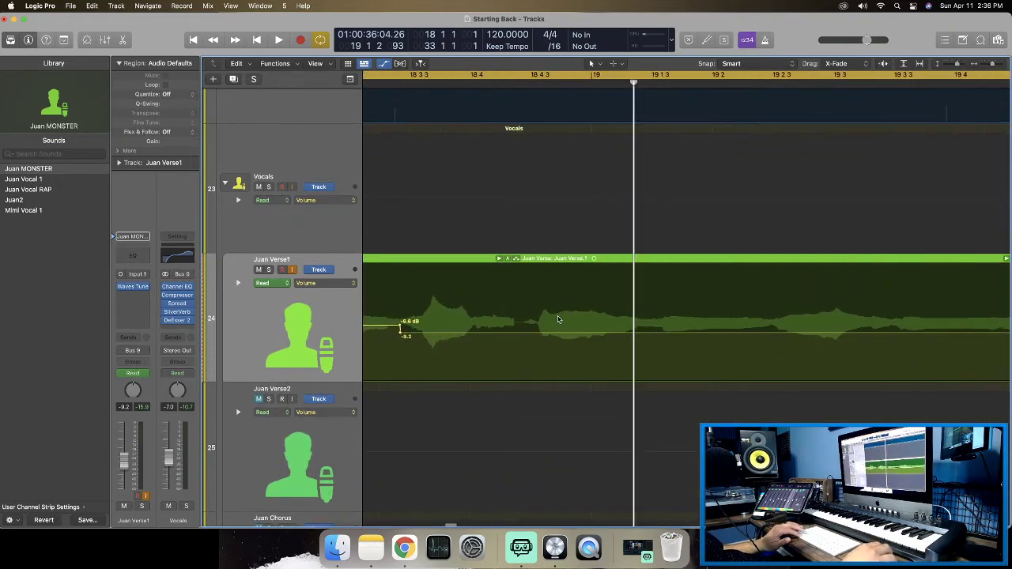
pyautogui.press('super+Down')
pyautogui.press('super+Down')
pyautogui.hscroll(-3, 557, 319)
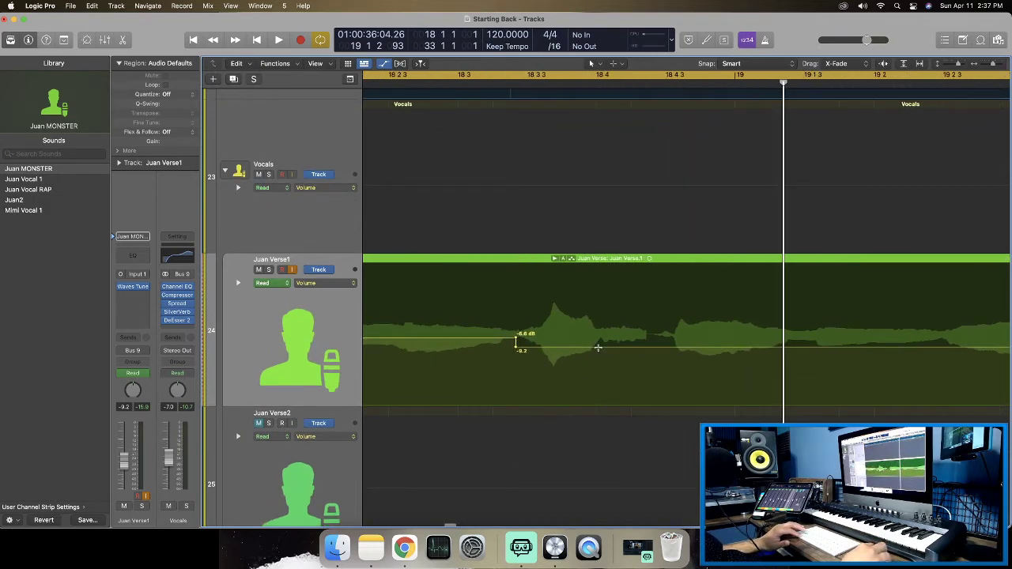
pyautogui.moveTo(598, 348); pyautogui.dragTo(629, 355)
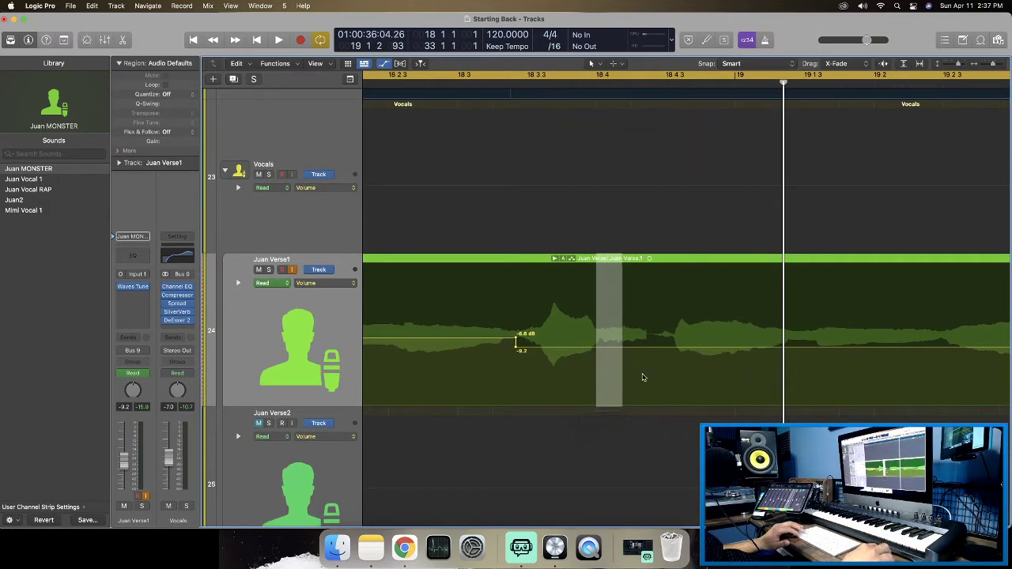
pyautogui.click(667, 457)
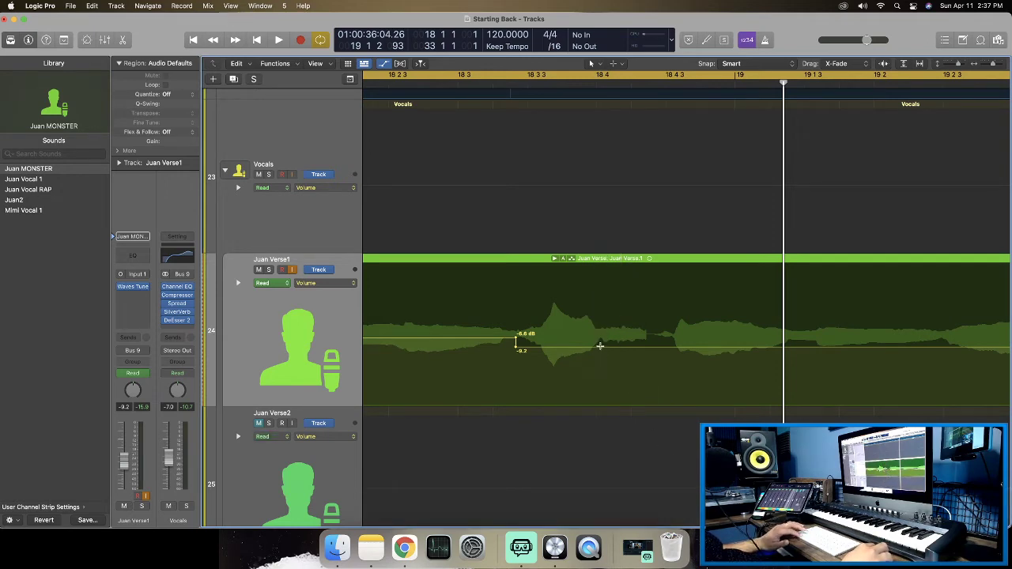
pyautogui.moveTo(598, 346); pyautogui.dragTo(670, 348)
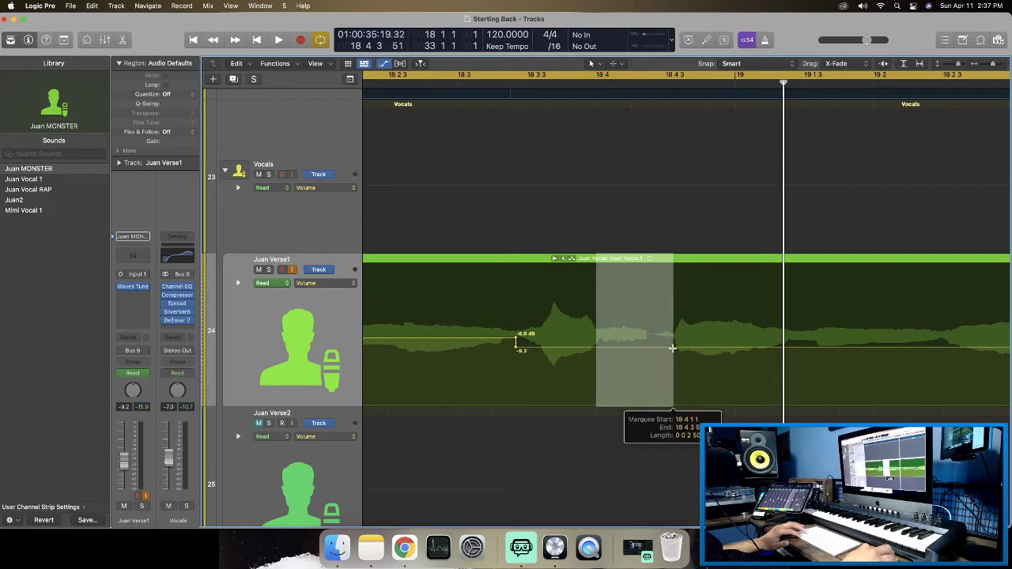
pyautogui.click(632, 347)
pyautogui.moveTo(674, 352); pyautogui.dragTo(631, 348)
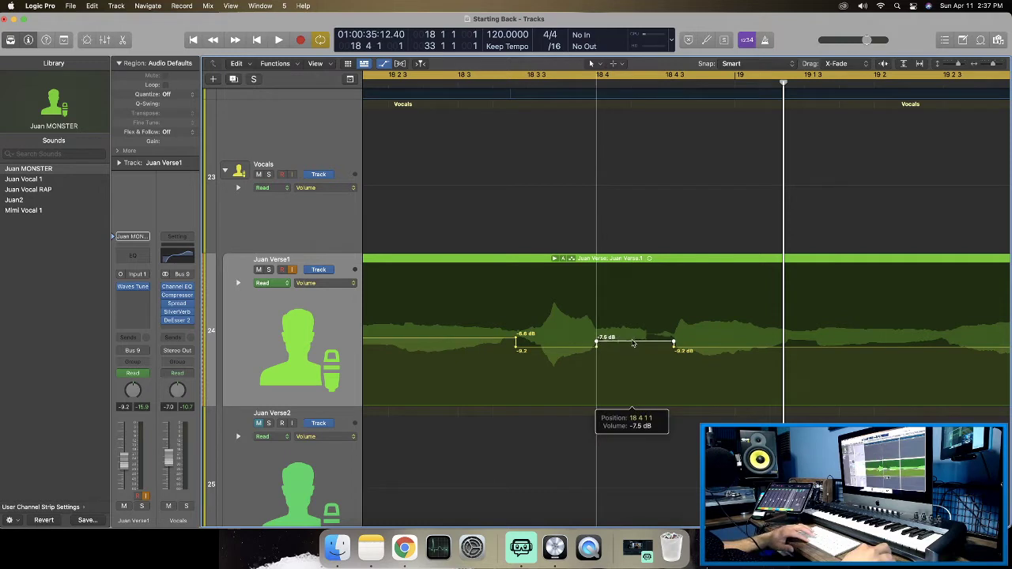
pyautogui.press('space')
pyautogui.moveTo(632, 342); pyautogui.dragTo(641, 352)
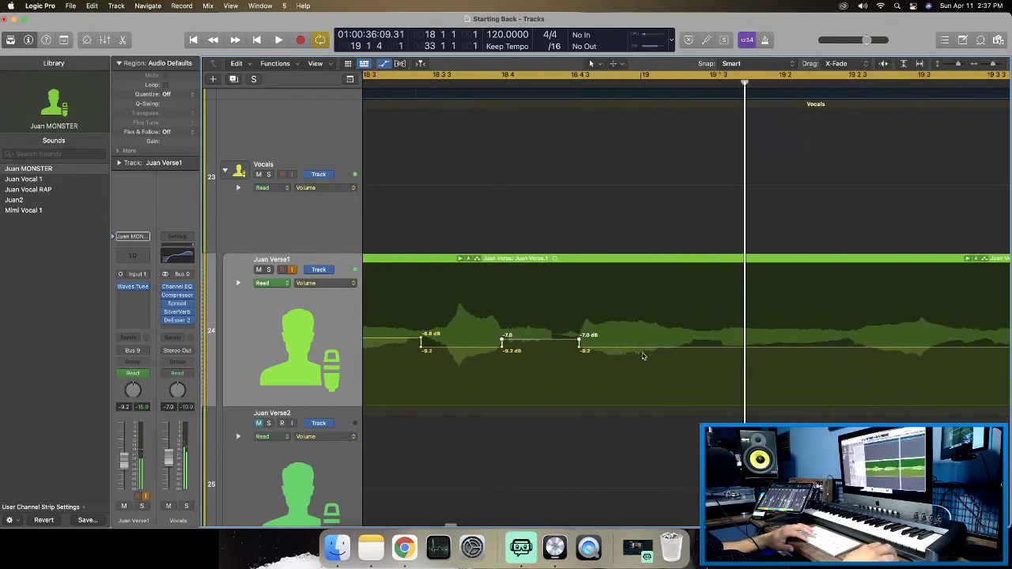
# Set the volume automation to -8.5 dB over the louder word from about 18 3 2 to 18 4 1, and replay the phrase.
pyautogui.press('space')
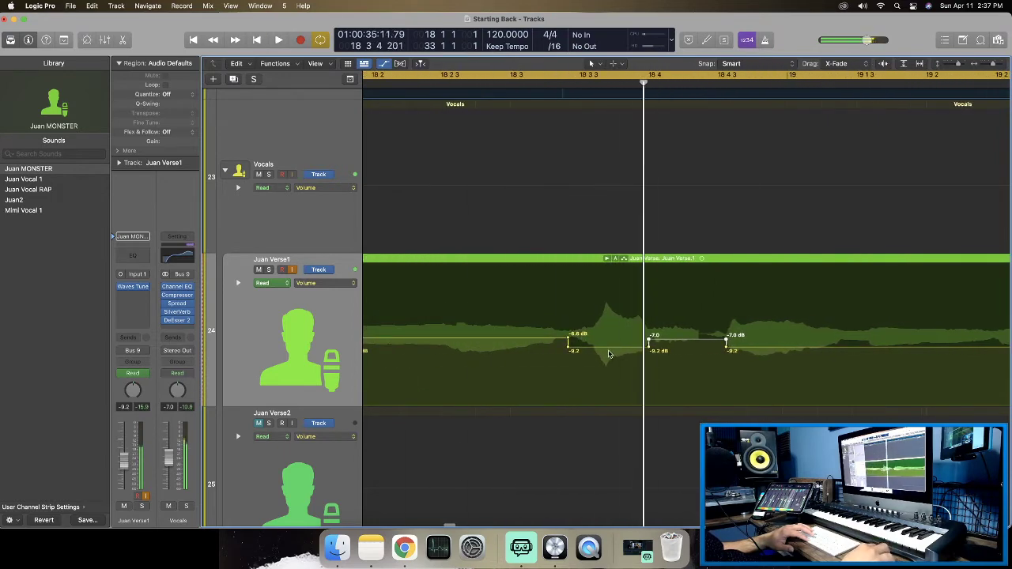
pyautogui.moveTo(607, 350); pyautogui.dragTo(607, 350)
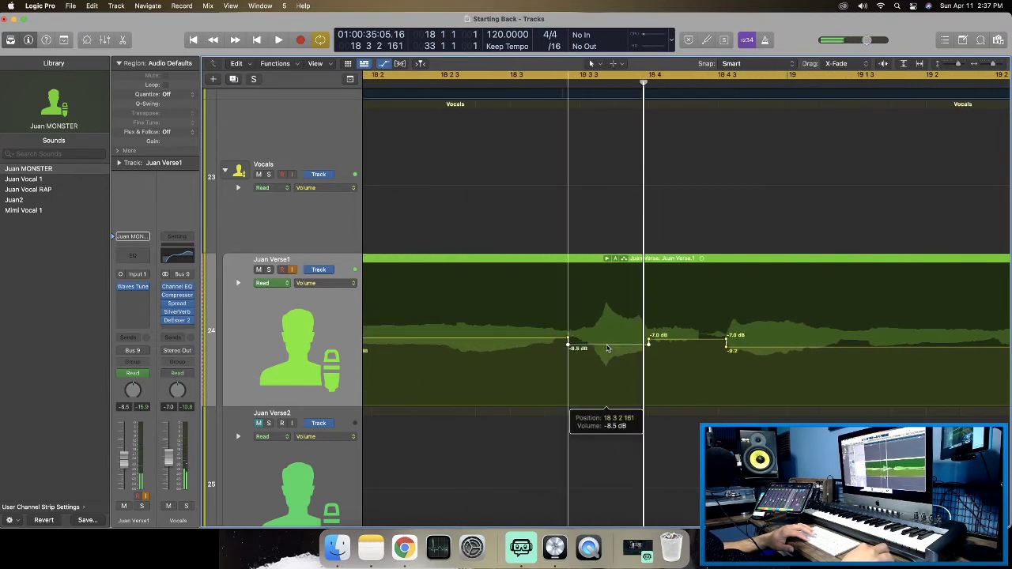
pyautogui.press('space')
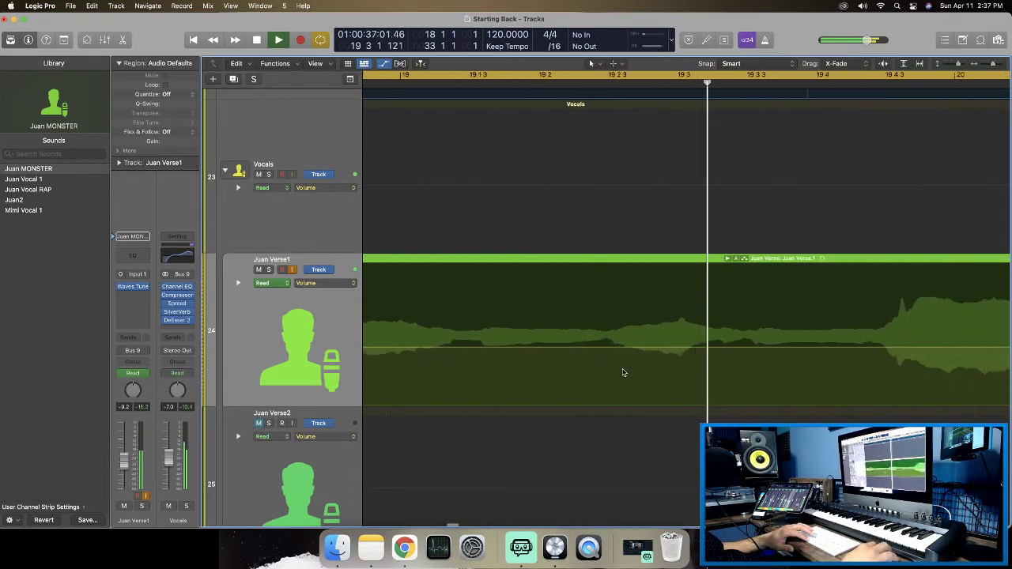
pyautogui.press('space')
pyautogui.press('space')
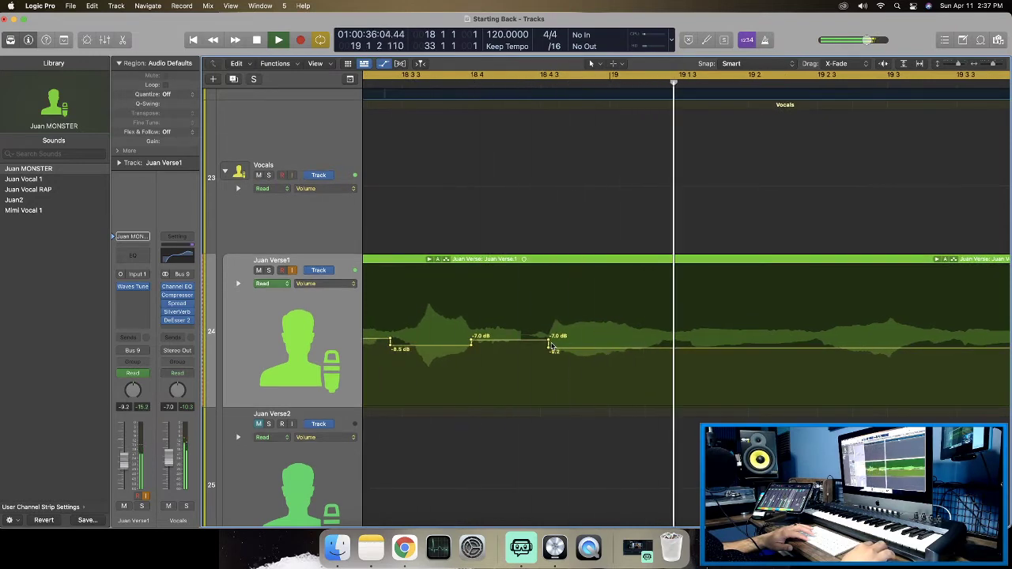
pyautogui.press('space')
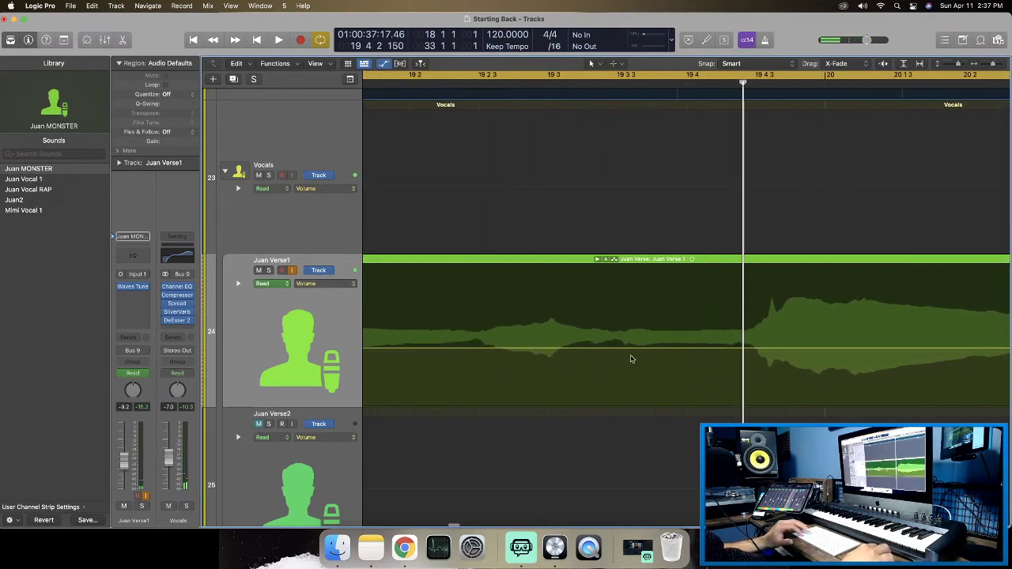
# Try selecting the quiet passage from about 19 3 2 to 19 4 2, and replay it to judge its level.
pyautogui.moveTo(611, 347); pyautogui.dragTo(738, 362)
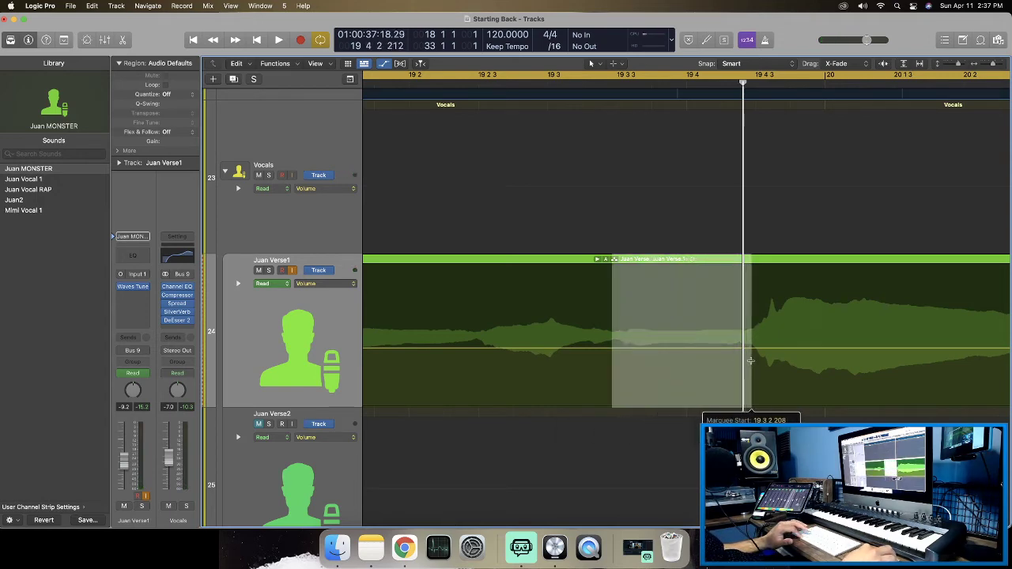
pyautogui.click(753, 364)
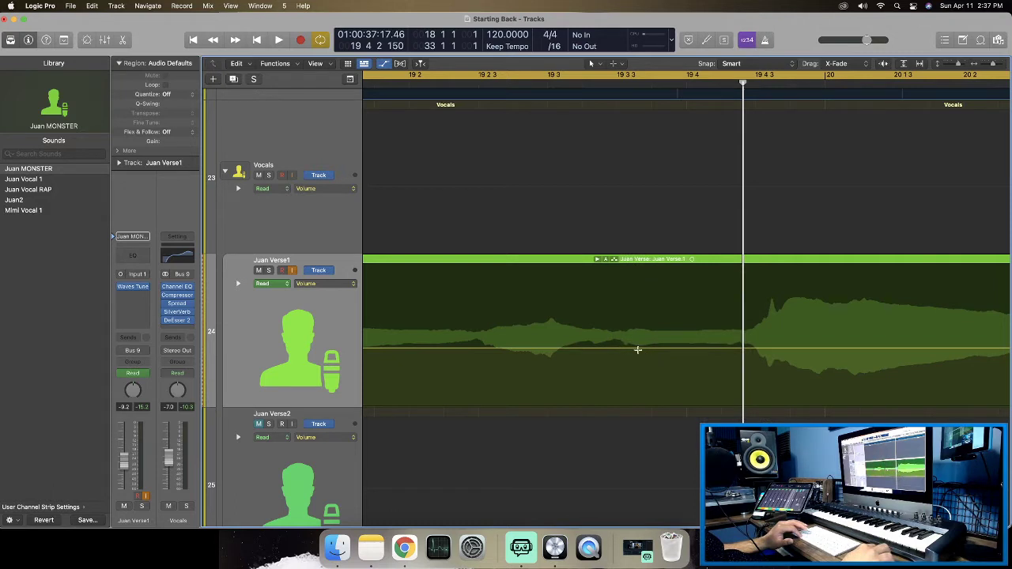
pyautogui.press('space')
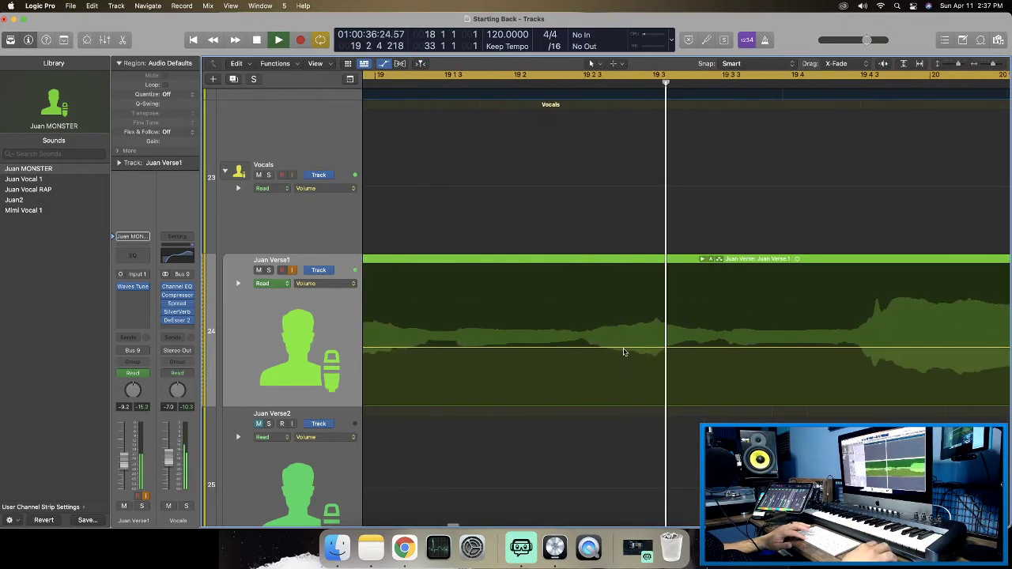
pyautogui.press('space')
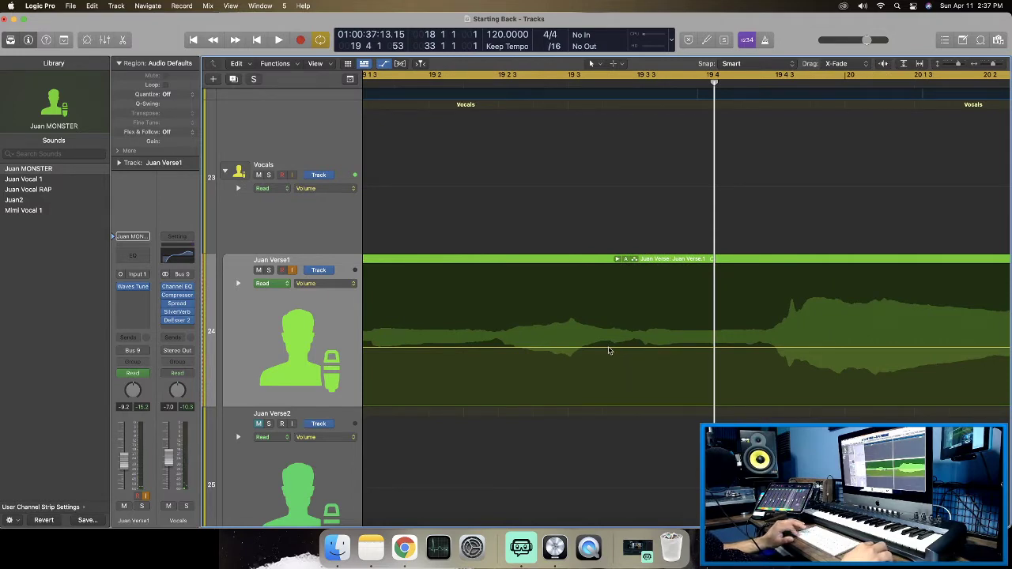
# Raise the Volume automation on the first verse vocal's quiet passage, from about 19 3 3 to 19 4 3, to -7.5 dB.
pyautogui.scroll(5, 610, 350)
pyautogui.scroll(-3, 610, 350)
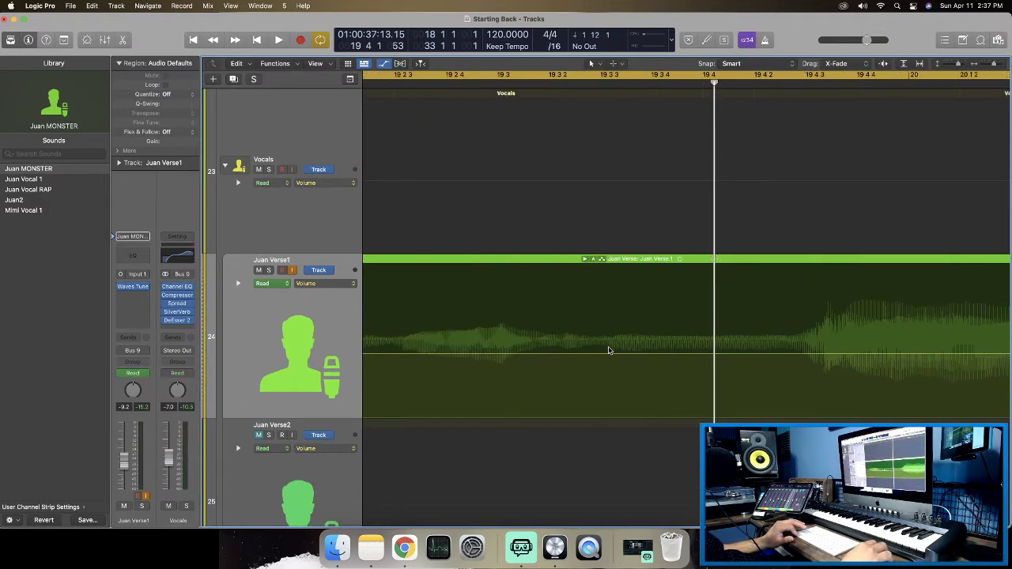
pyautogui.scroll(4, 609, 351)
pyautogui.scroll(-5, 609, 350)
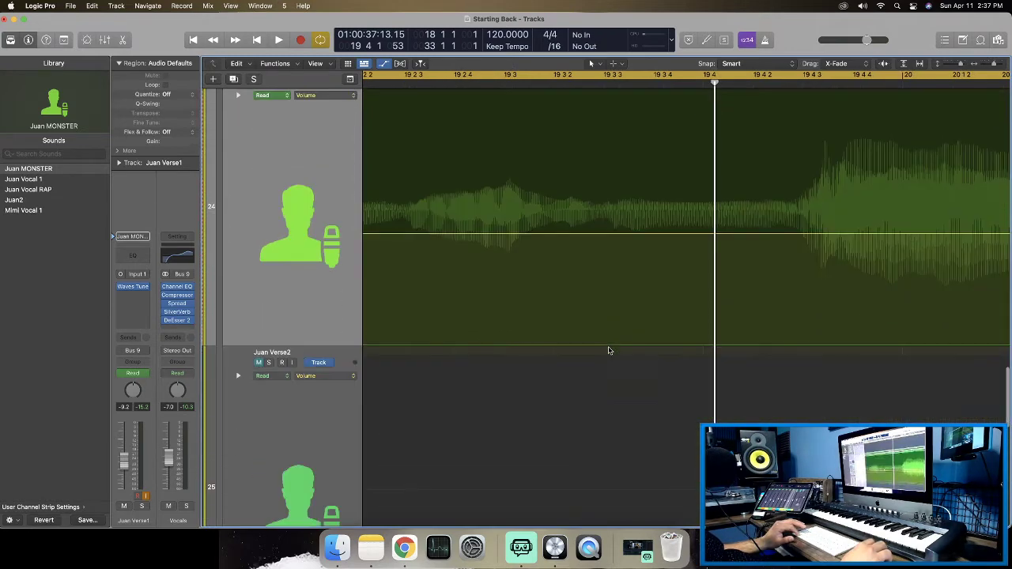
pyautogui.scroll(2, 606, 345)
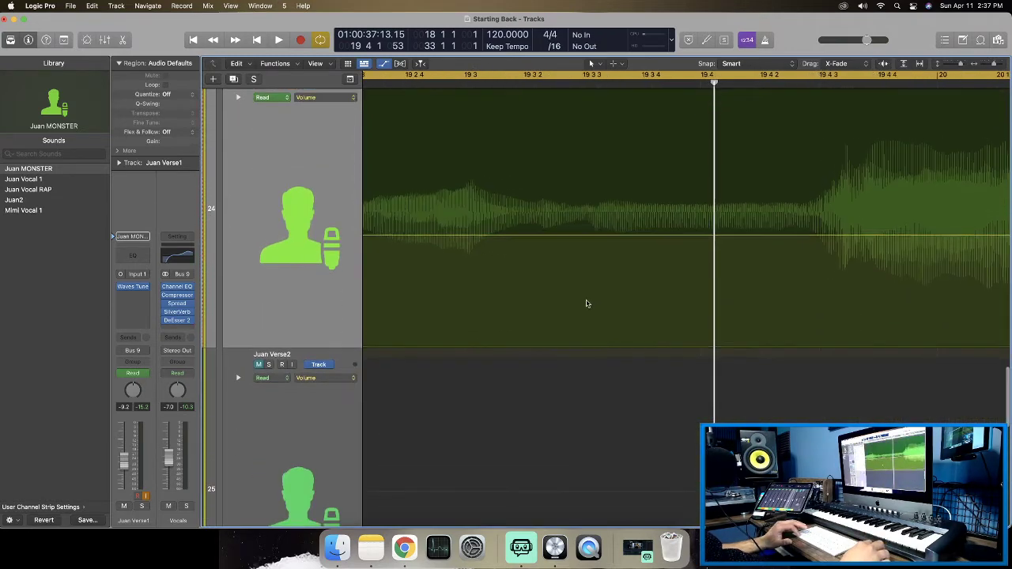
pyautogui.hscroll(1, 562, 231)
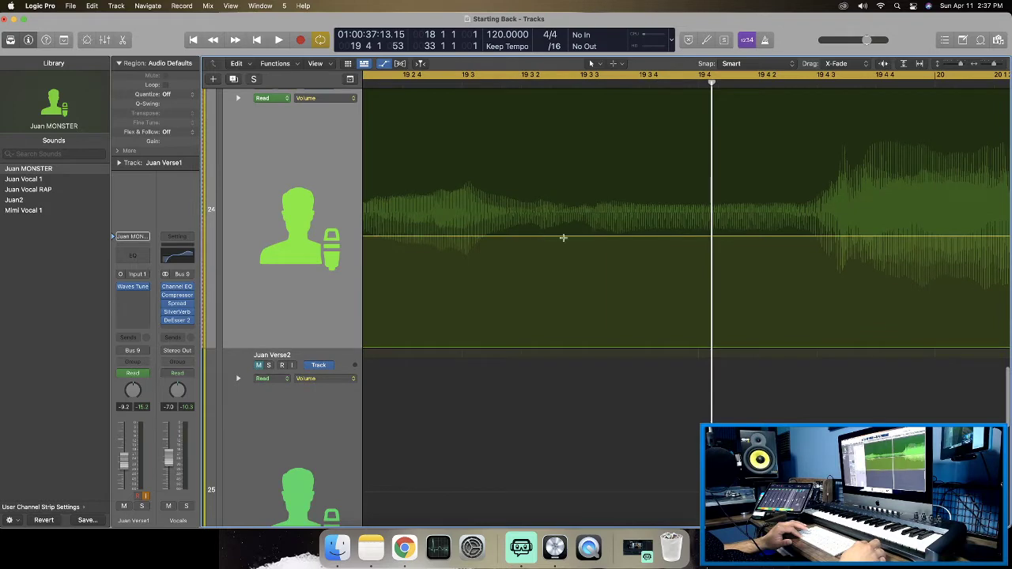
pyautogui.moveTo(563, 237); pyautogui.dragTo(807, 260)
pyautogui.scroll(-3, 806, 259)
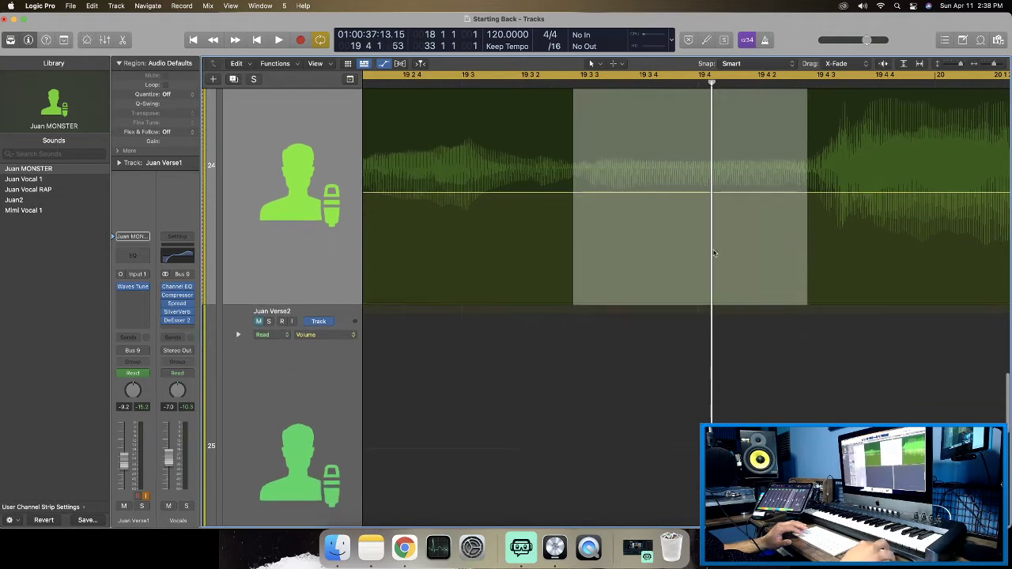
pyautogui.click(715, 253)
pyautogui.scroll(2, 694, 205)
pyautogui.moveTo(678, 227); pyautogui.dragTo(682, 218)
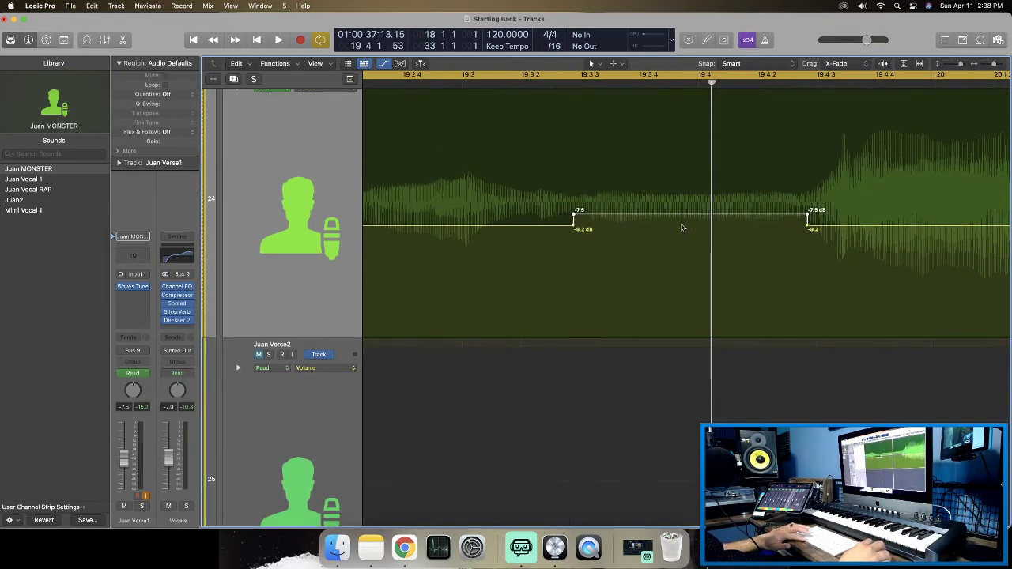
# Play back the verse from bar 18 through bar 21 to check the raised passage against the louder note that follows.
pyautogui.press('space')
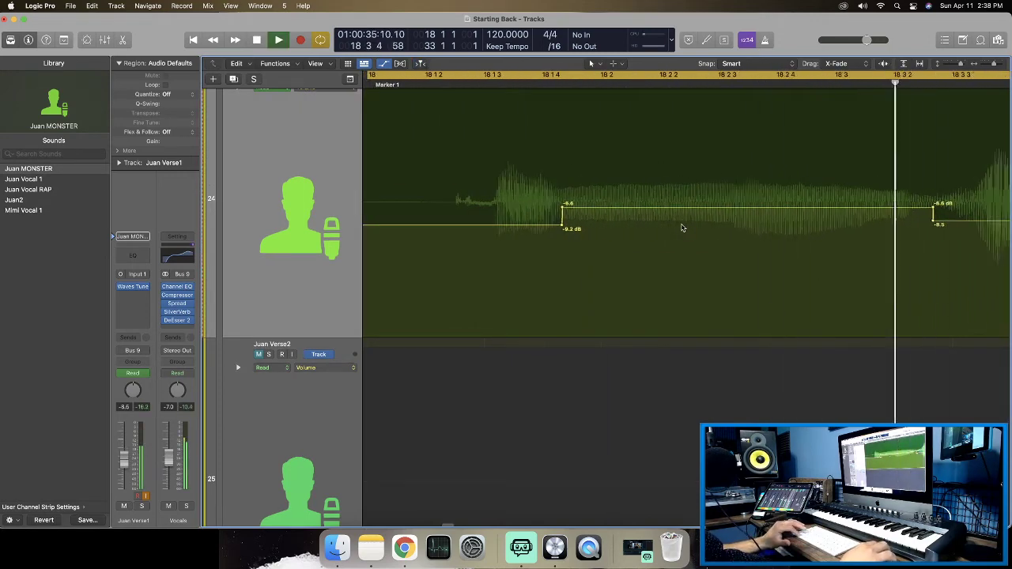
pyautogui.press('super+Left')
pyautogui.press('super+Left')
pyautogui.press('super+Left')
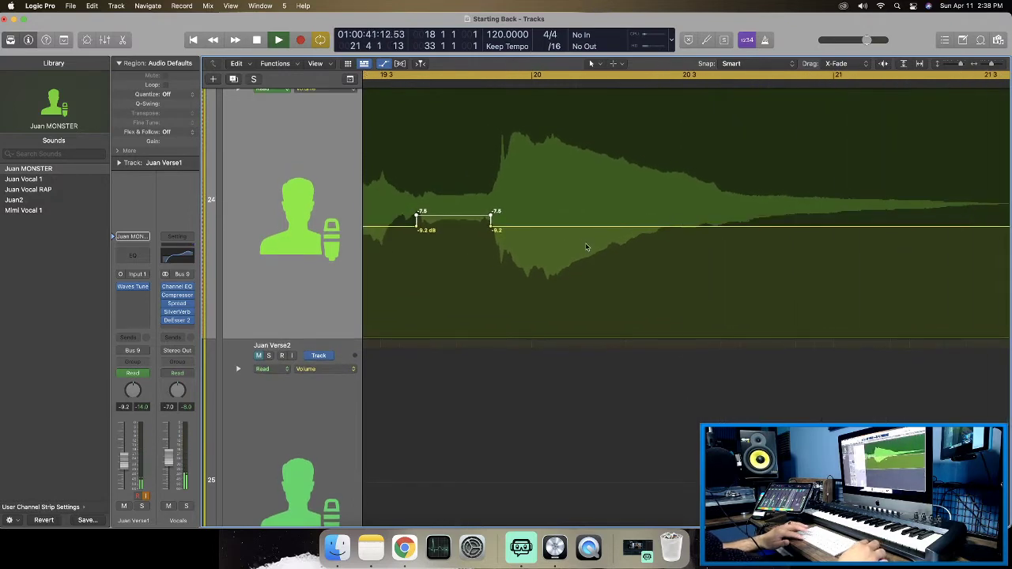
pyautogui.press('space')
# Select the loud note around bar 20, lower its Volume automation to about -10.3 dB, and audition it.
pyautogui.hscroll(1, 502, 235)
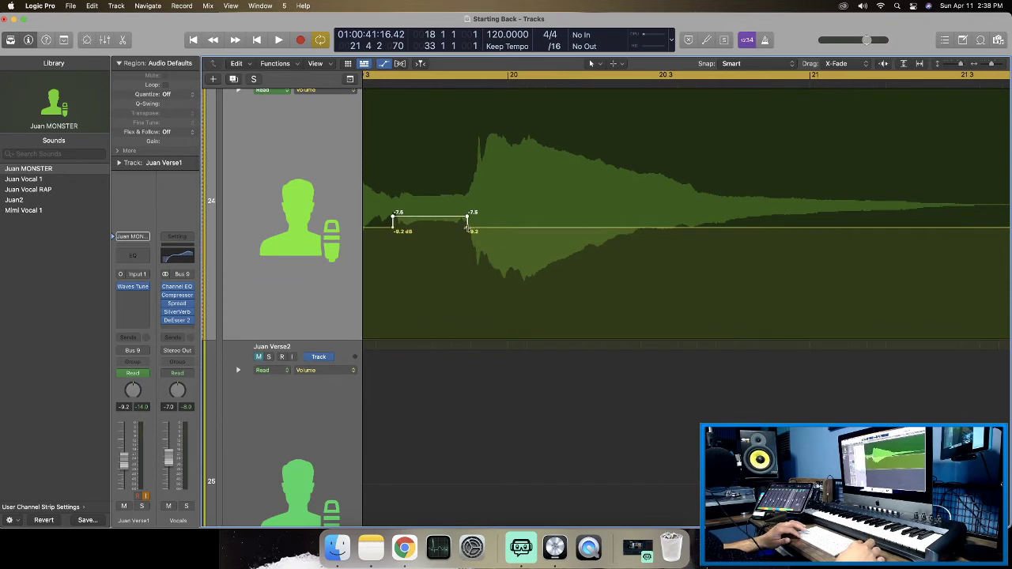
pyautogui.moveTo(471, 230); pyautogui.dragTo(536, 232)
pyautogui.moveTo(564, 234); pyautogui.dragTo(707, 237)
pyautogui.click(634, 230)
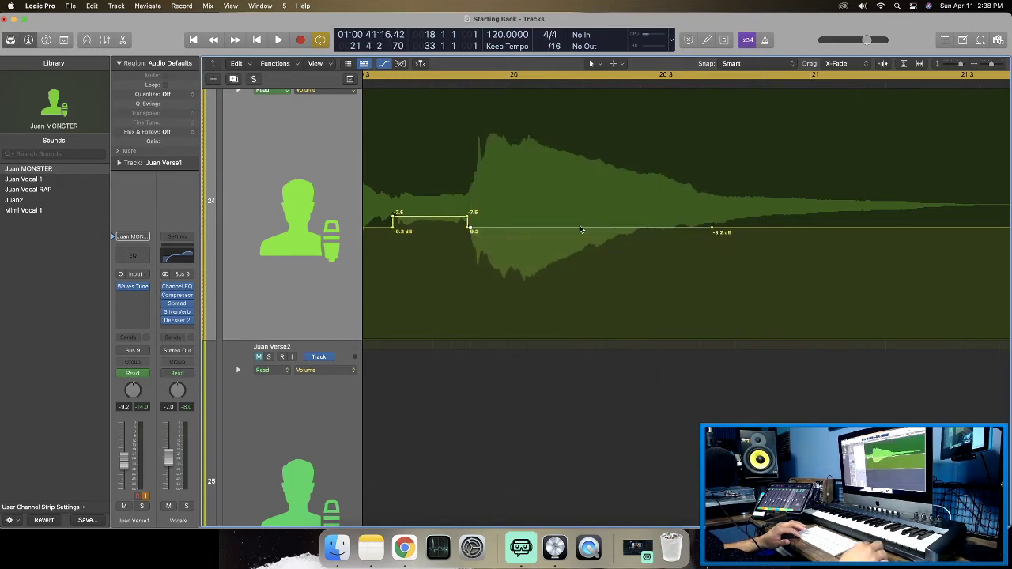
pyautogui.moveTo(578, 231); pyautogui.dragTo(577, 236)
pyautogui.press('space')
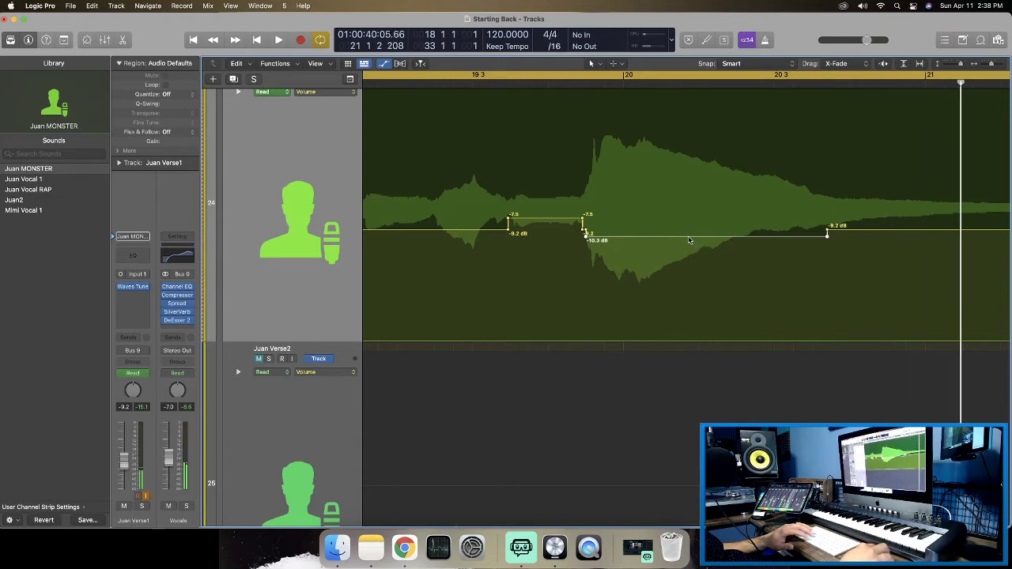
# Play on to bar 24, then raise the Volume automation of the quiet word from 23 1 2 201 to 23 2 3 1 to -7.9 dB.
pyautogui.press('space')
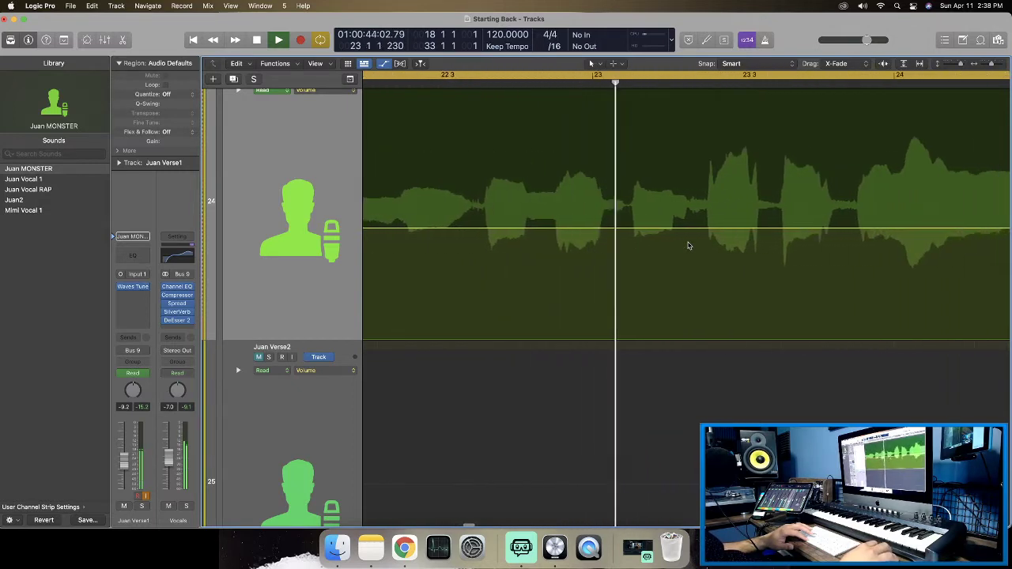
pyautogui.press('space')
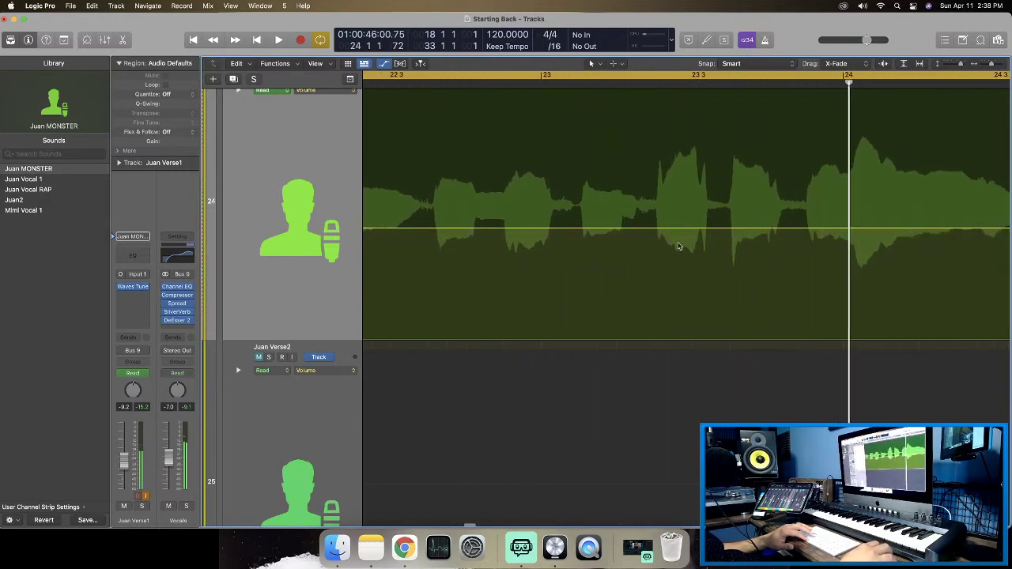
pyautogui.moveTo(574, 228); pyautogui.dragTo(648, 231)
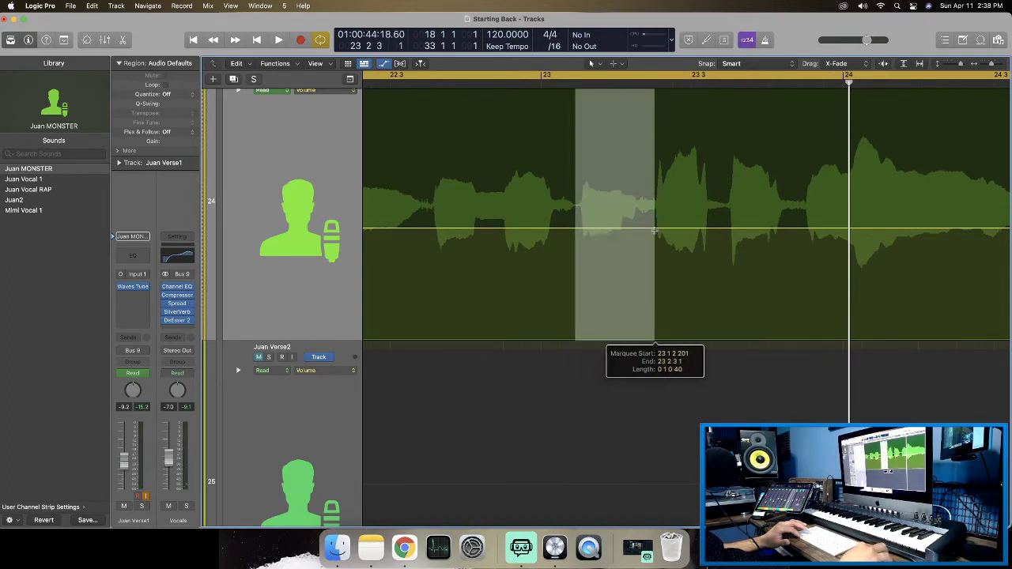
pyautogui.click(605, 229)
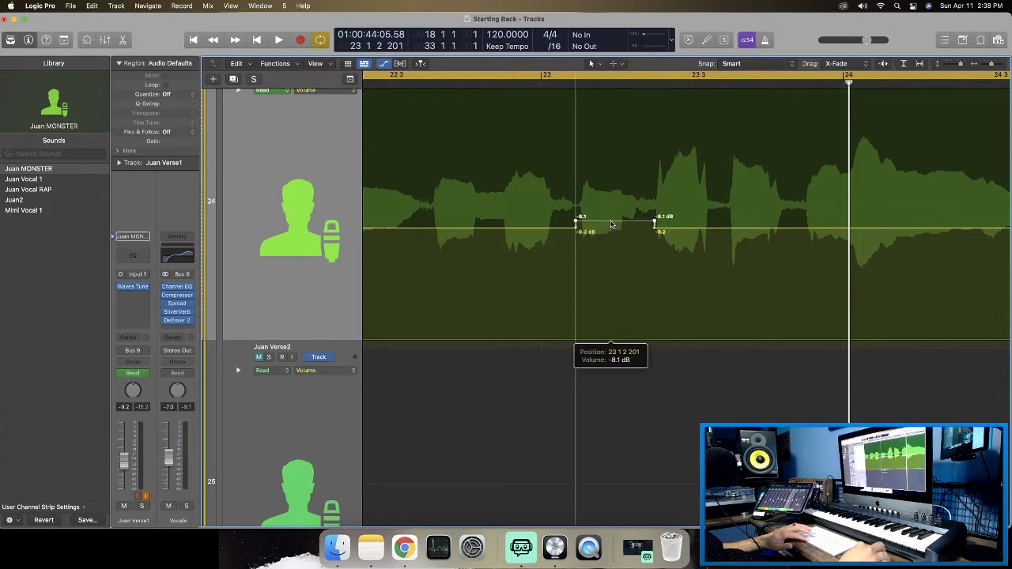
# Raise the Volume automation of the quiet passage just before bar 20 to -7.0 dB and play the verse back through bar 27.
pyautogui.press('space')
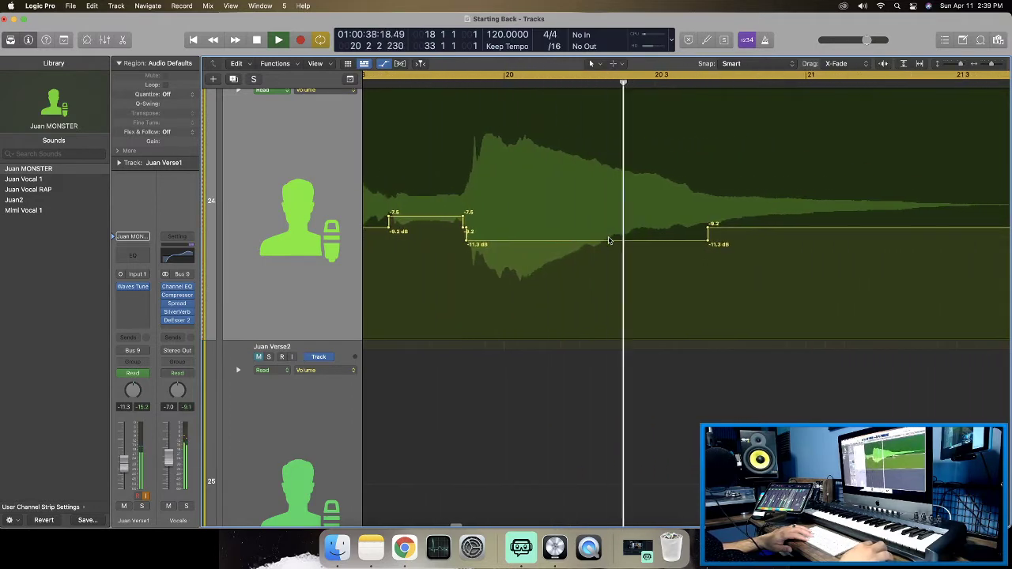
pyautogui.press('space')
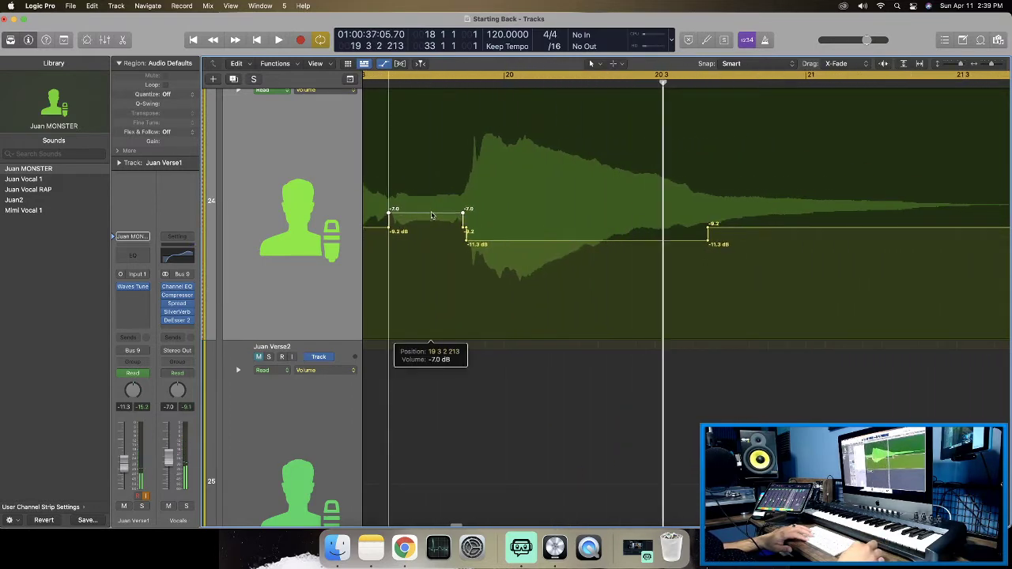
pyautogui.press('space')
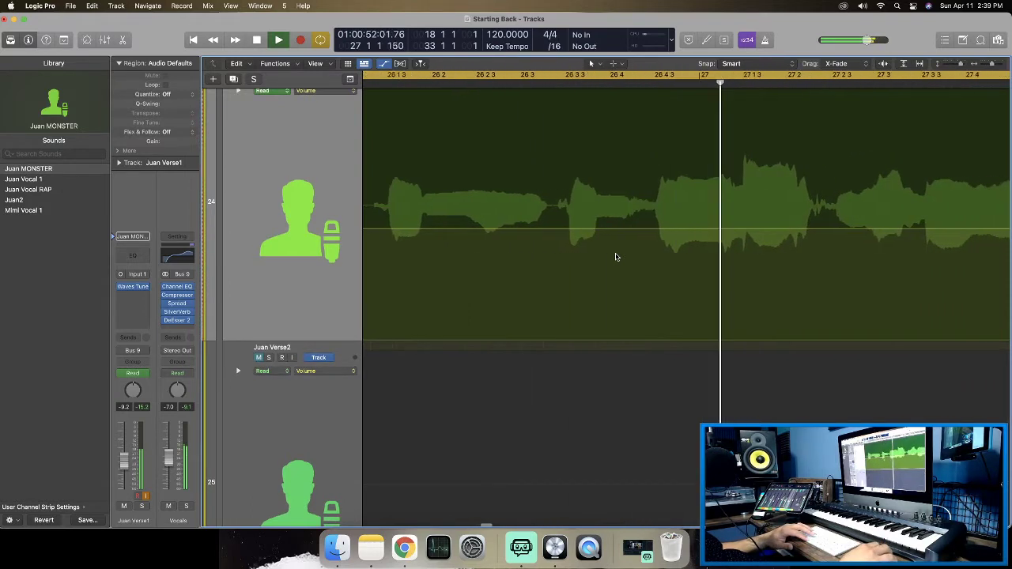
pyautogui.press('space')
pyautogui.press('space')
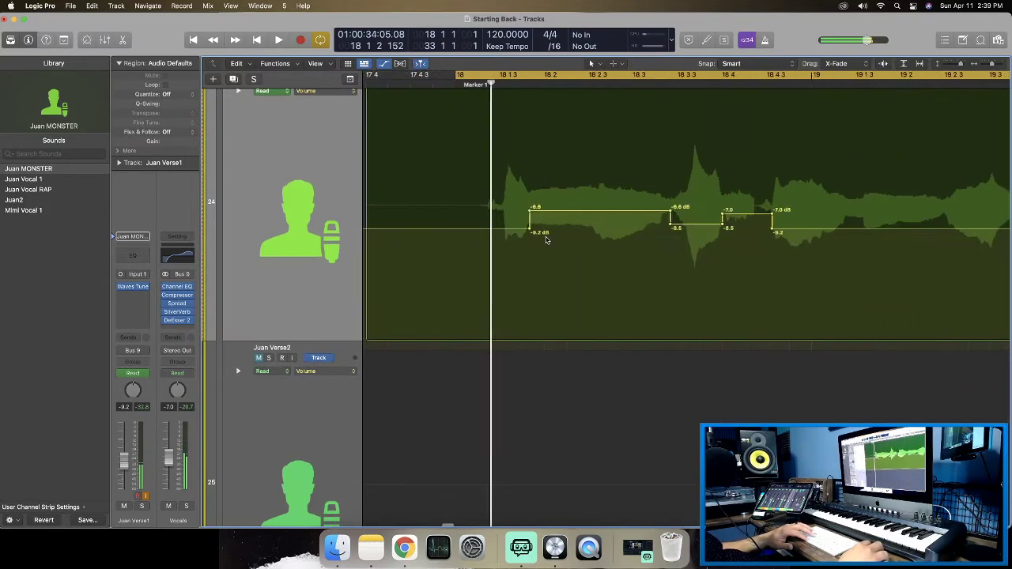
# Set the cycle range over the next vocal phrase, from 26 1 1 to 29 2 4.
pyautogui.hscroll(8, 554, 240)
pyautogui.hscroll(5, 650, 193)
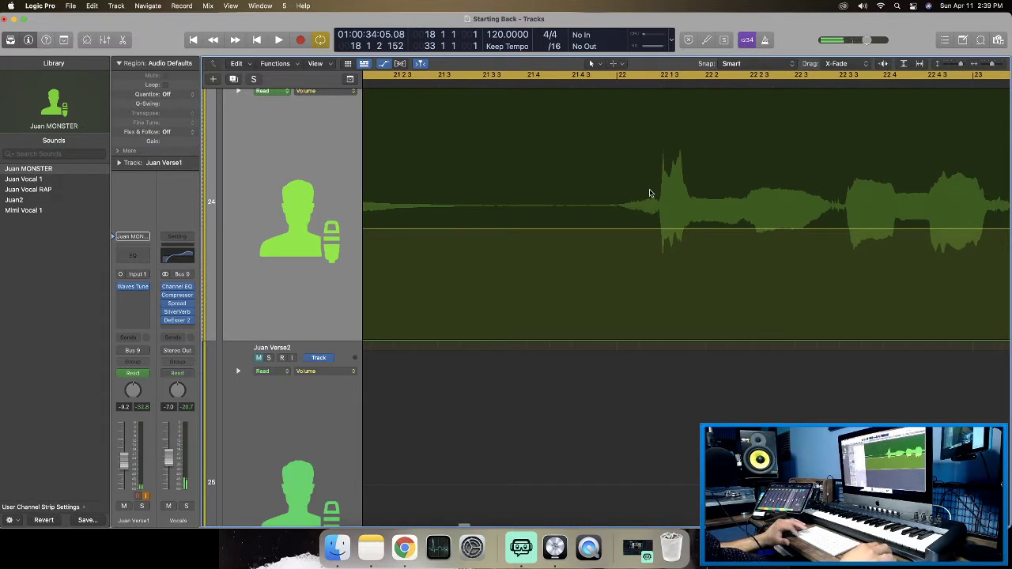
pyautogui.hscroll(-3, 650, 193)
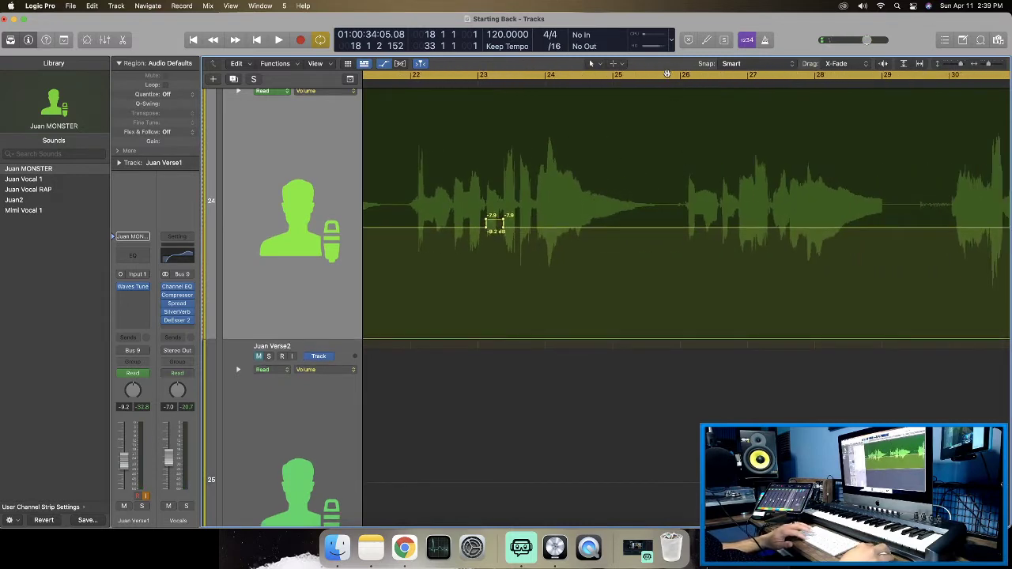
pyautogui.moveTo(667, 73); pyautogui.dragTo(734, 180)
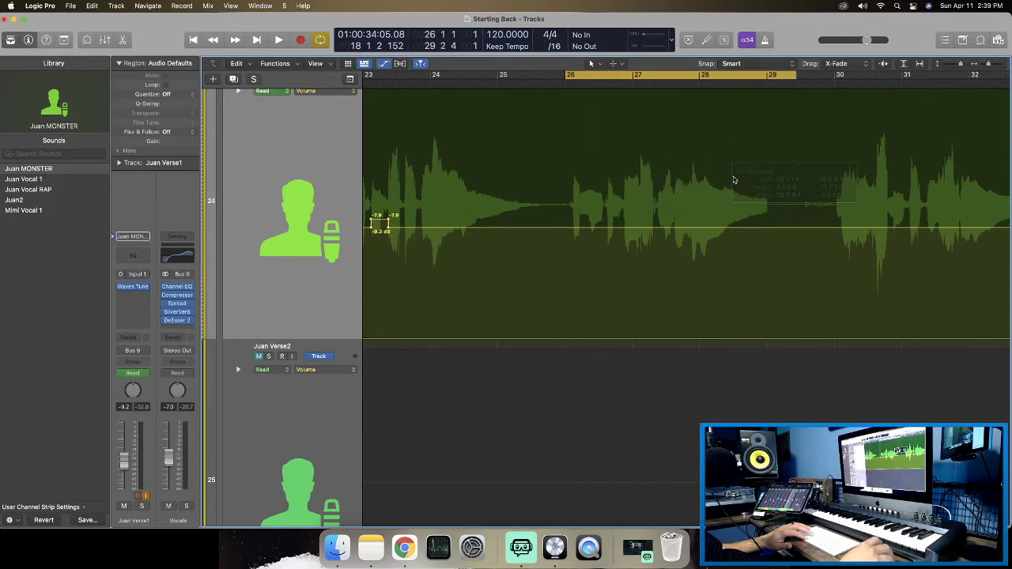
pyautogui.hscroll(5, 734, 181)
pyautogui.hscroll(-3, 734, 180)
# Play back the cycled phrase from bar 26 to find words that sit too quietly.
pyautogui.press('space')
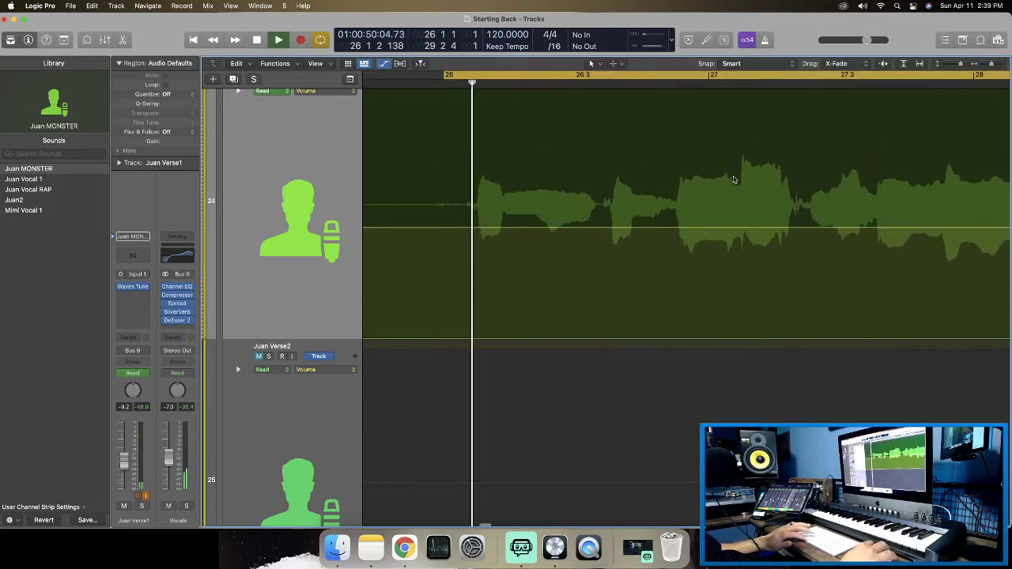
pyautogui.hscroll(2, 734, 180)
pyautogui.hscroll(-2, 733, 181)
pyautogui.hscroll(2, 734, 180)
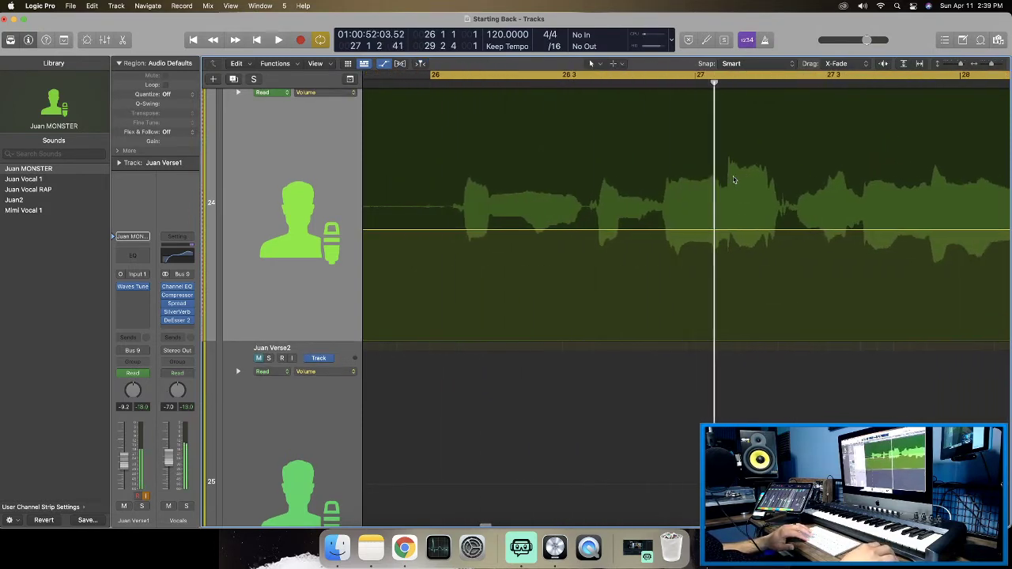
pyautogui.press('space')
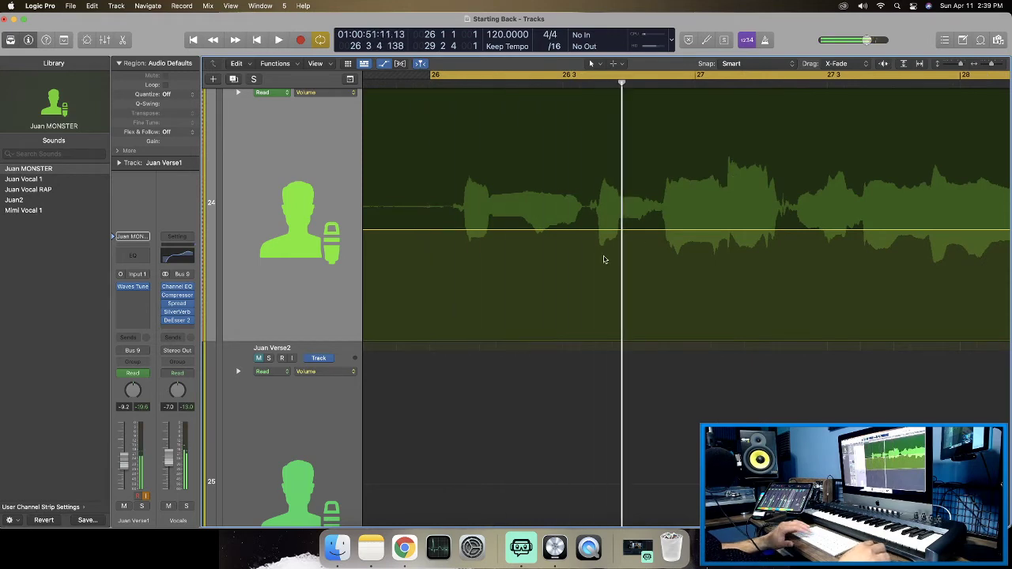
# Select the short quiet sound starting at 26 3 2 107, raise its Volume automation to -7.2 dB, and audition it.
pyautogui.press('super+Right')
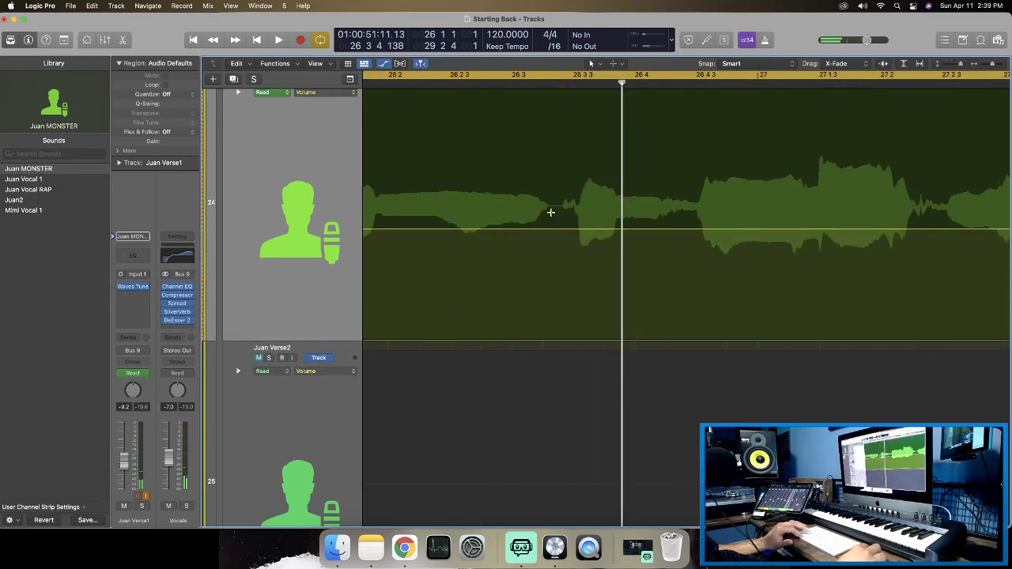
pyautogui.moveTo(555, 227); pyautogui.dragTo(573, 228)
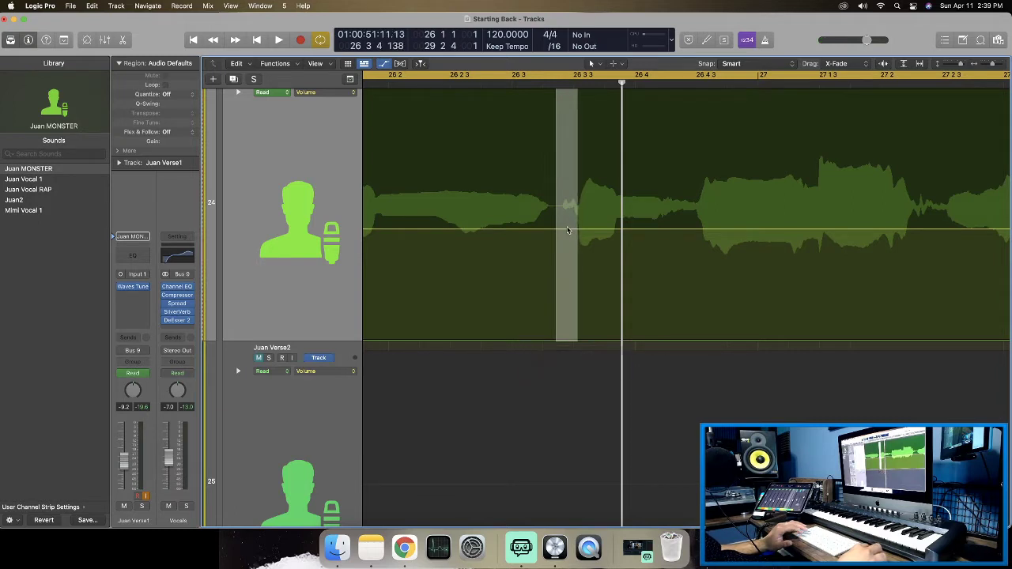
pyautogui.moveTo(566, 230); pyautogui.dragTo(568, 233)
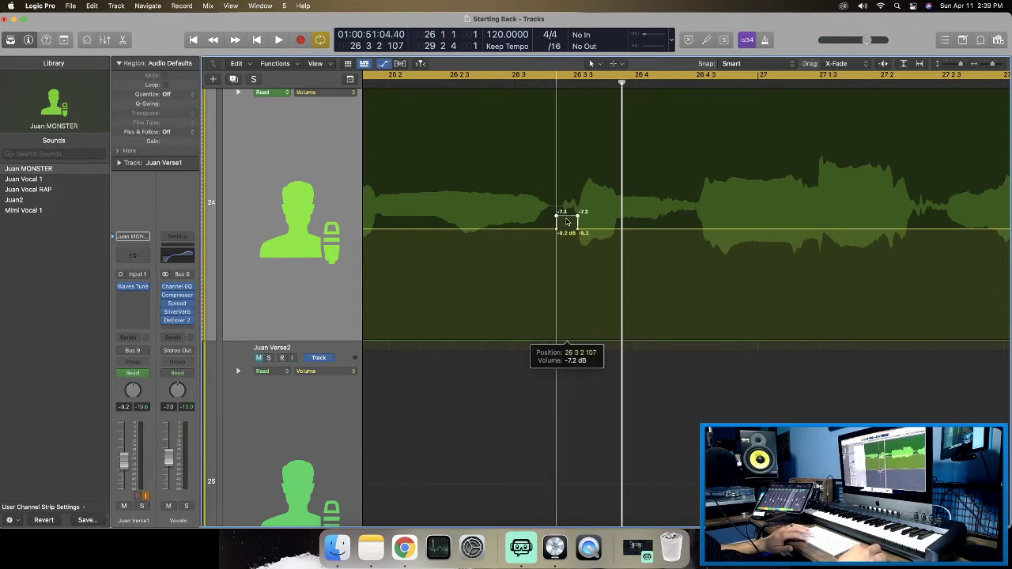
pyautogui.press('space')
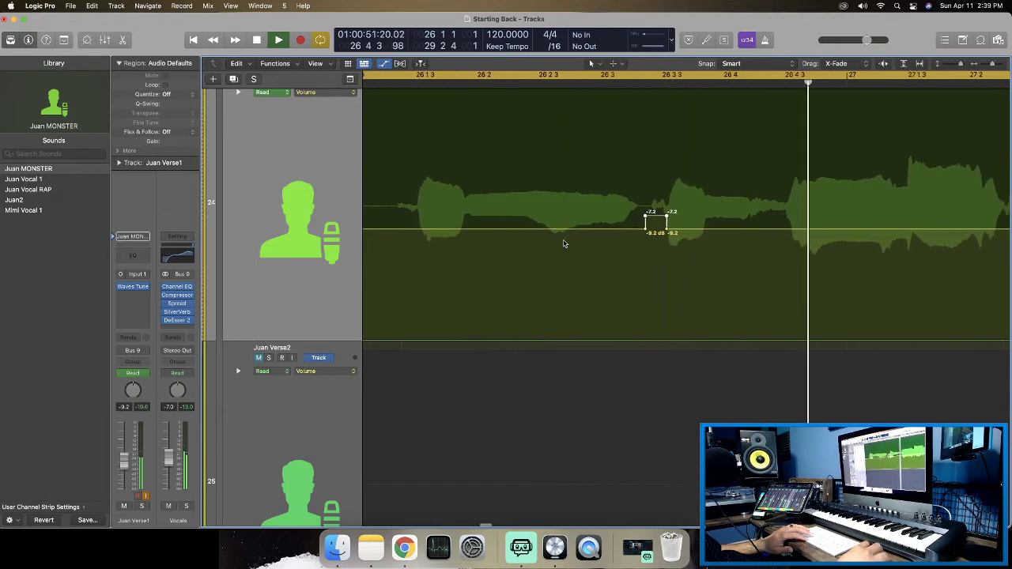
pyautogui.press('space')
# Raise the Volume automation of that short sound further to -6.2 dB and play the phrase back.
pyautogui.moveTo(631, 212); pyautogui.dragTo(632, 209)
pyautogui.press('space')
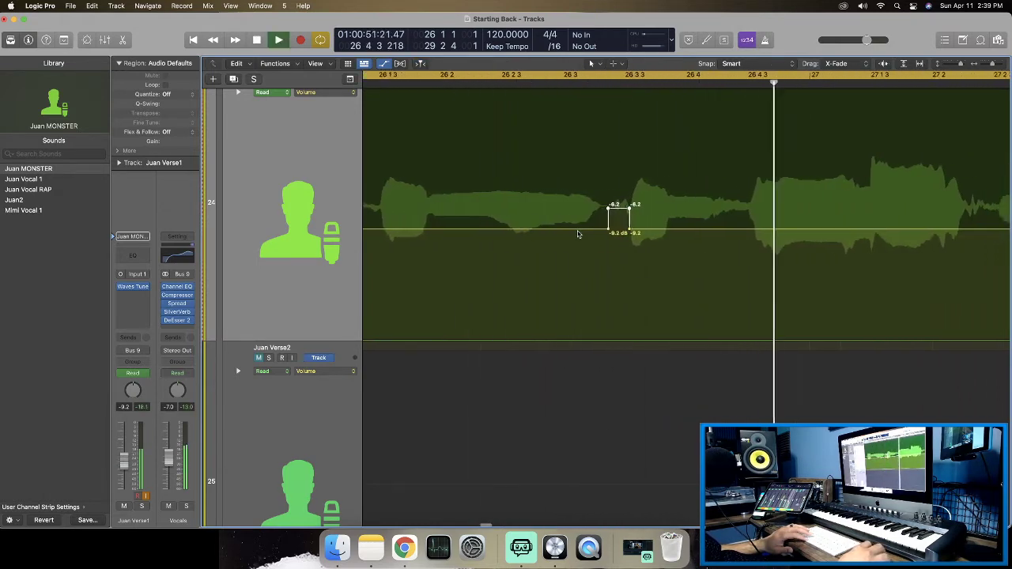
pyautogui.press('space')
pyautogui.press('space')
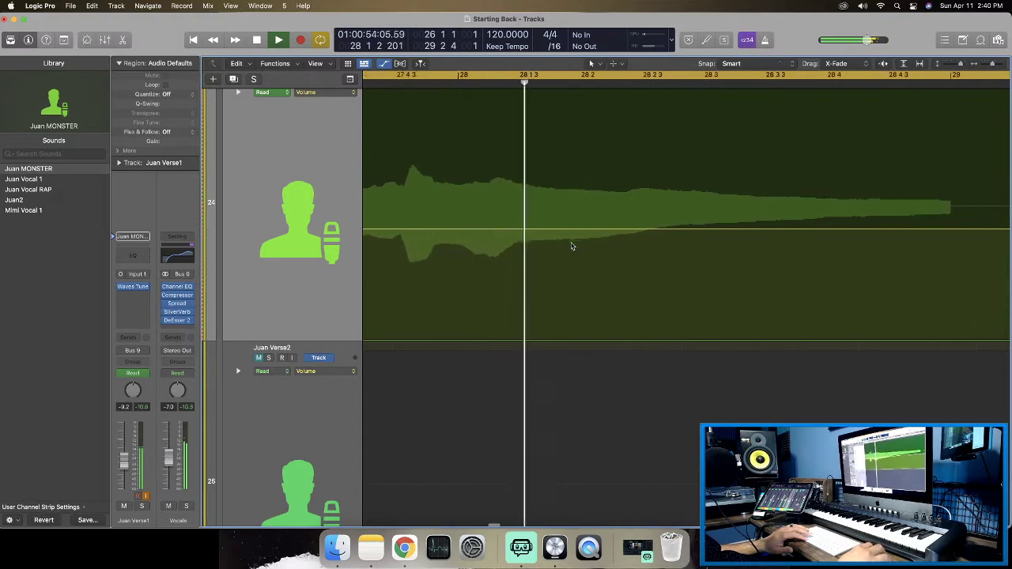
# Move the cycle range to the verse's last phrase, covering 29 3 1 161 to 33 2 1 81, and start auditioning it.
pyautogui.scroll(-8, 572, 246)
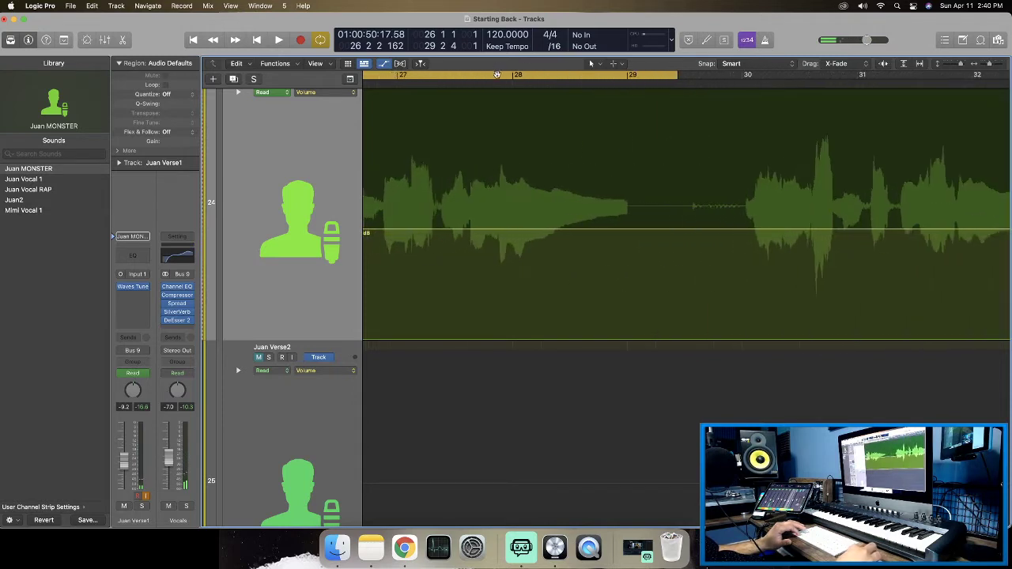
pyautogui.moveTo(657, 77); pyautogui.dragTo(886, 84)
pyautogui.hscroll(5, 884, 84)
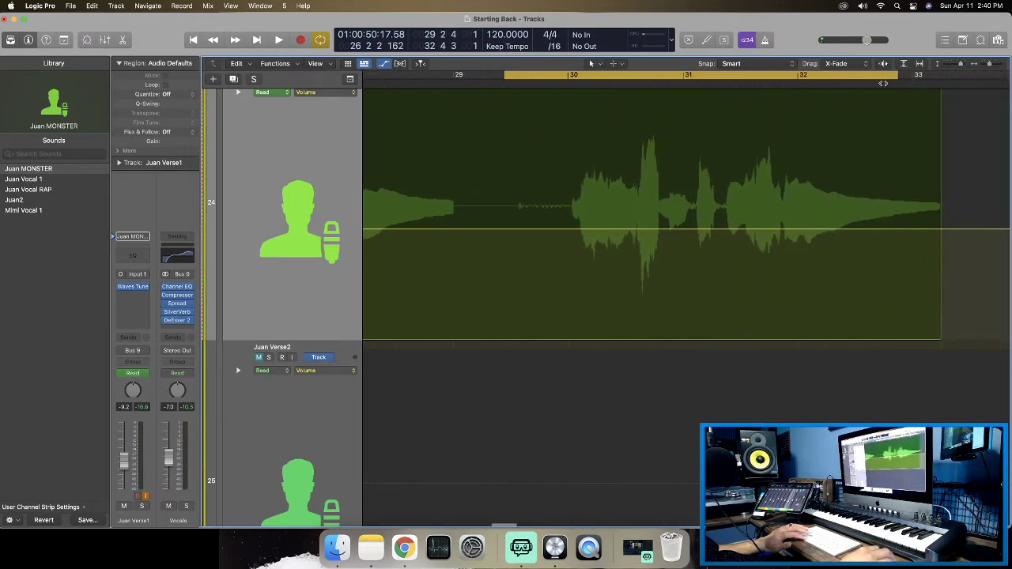
pyautogui.moveTo(625, 77); pyautogui.dragTo(670, 78)
pyautogui.press('space')
pyautogui.moveTo(522, 75); pyautogui.dragTo(491, 76)
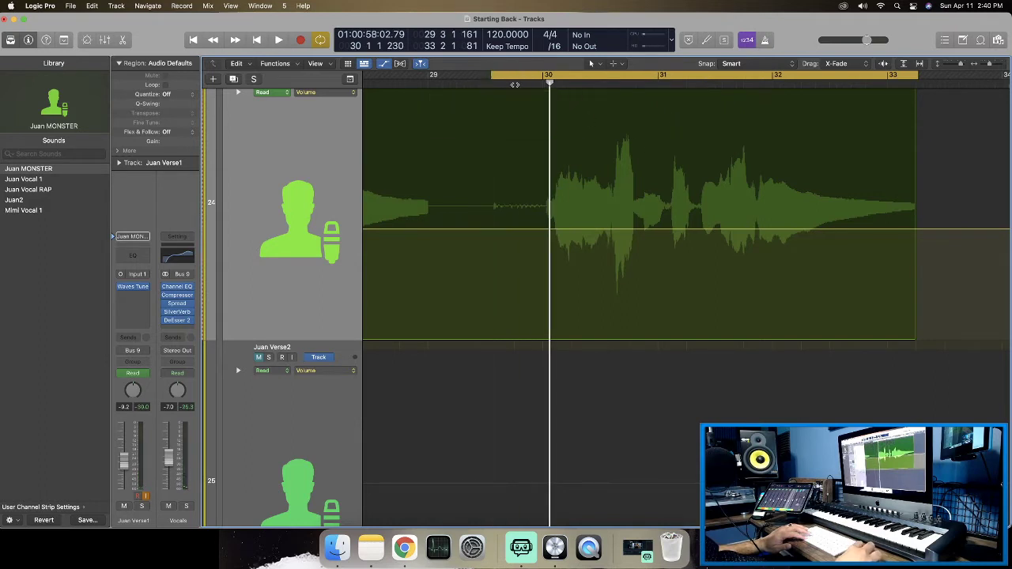
pyautogui.hscroll(1, 516, 83)
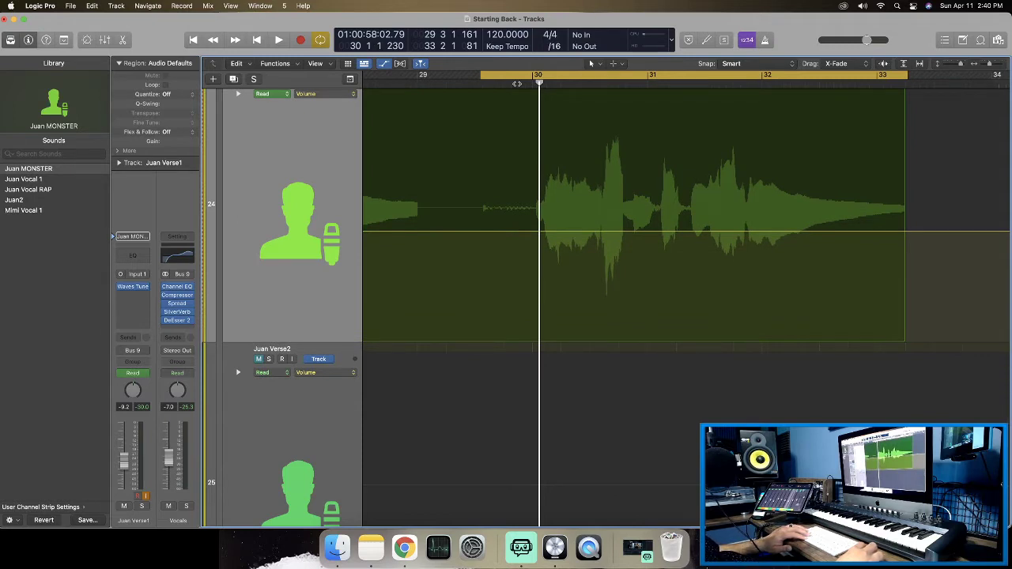
# Play back the cycled last phrase from bar 30 and listen for words with uneven levels.
pyautogui.press('space')
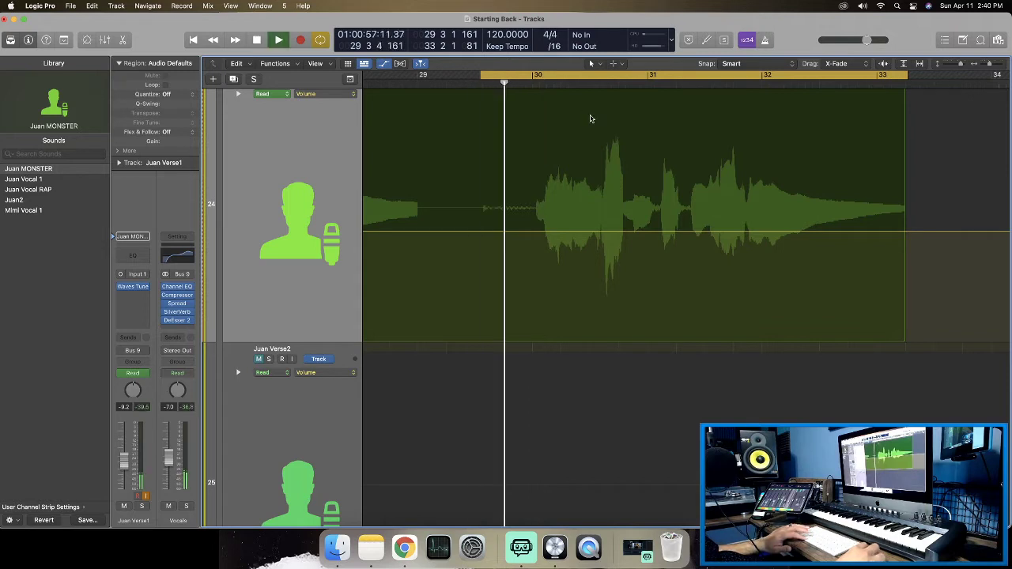
pyautogui.scroll(2, 587, 123)
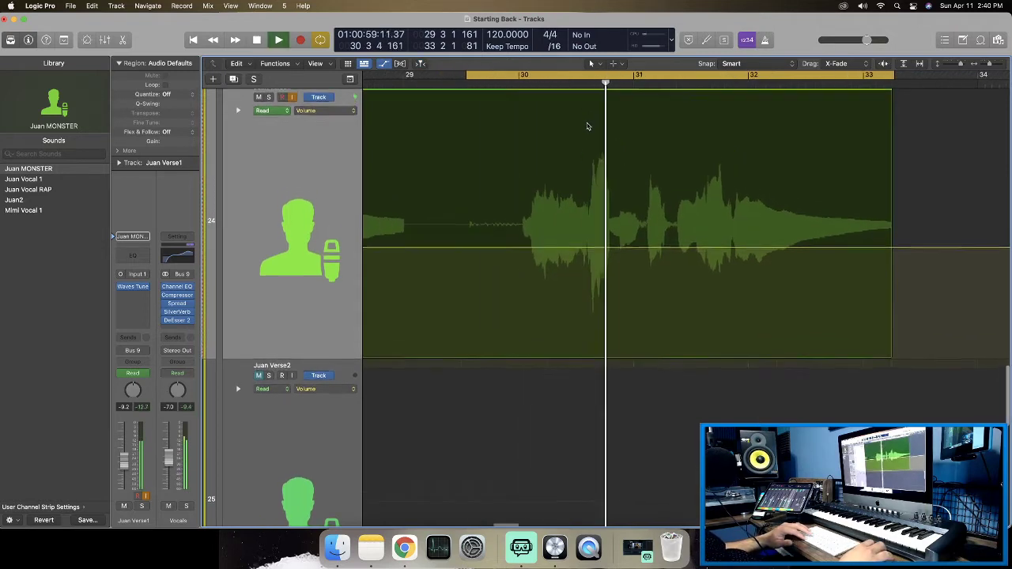
pyautogui.hscroll(-2, 587, 125)
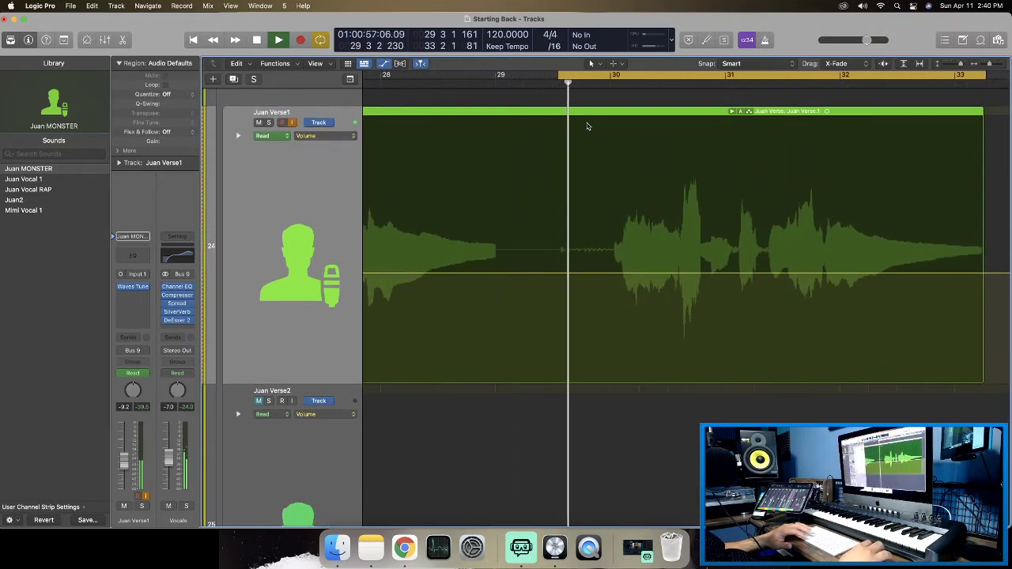
pyautogui.hscroll(1, 632, 288)
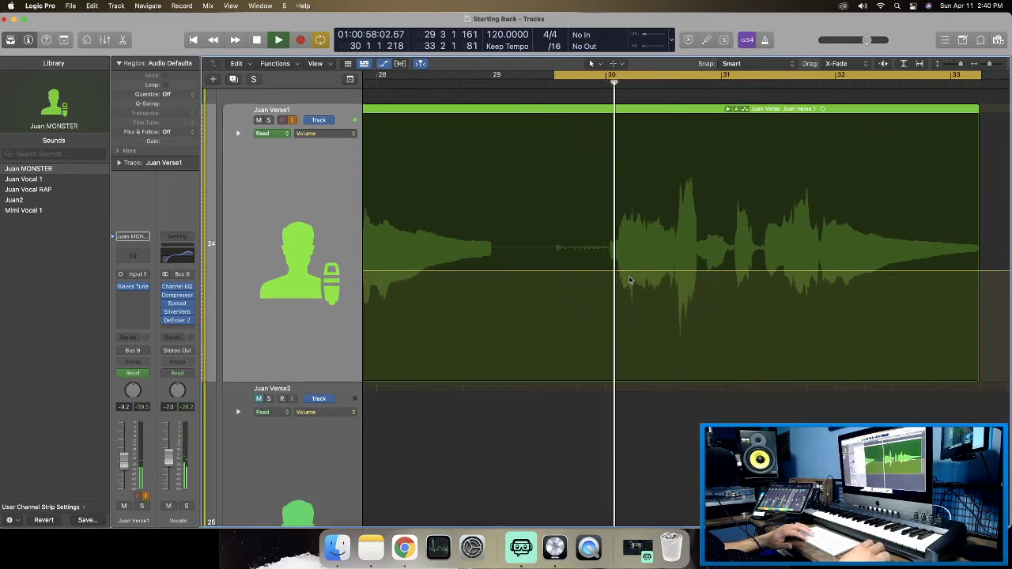
pyautogui.press('space')
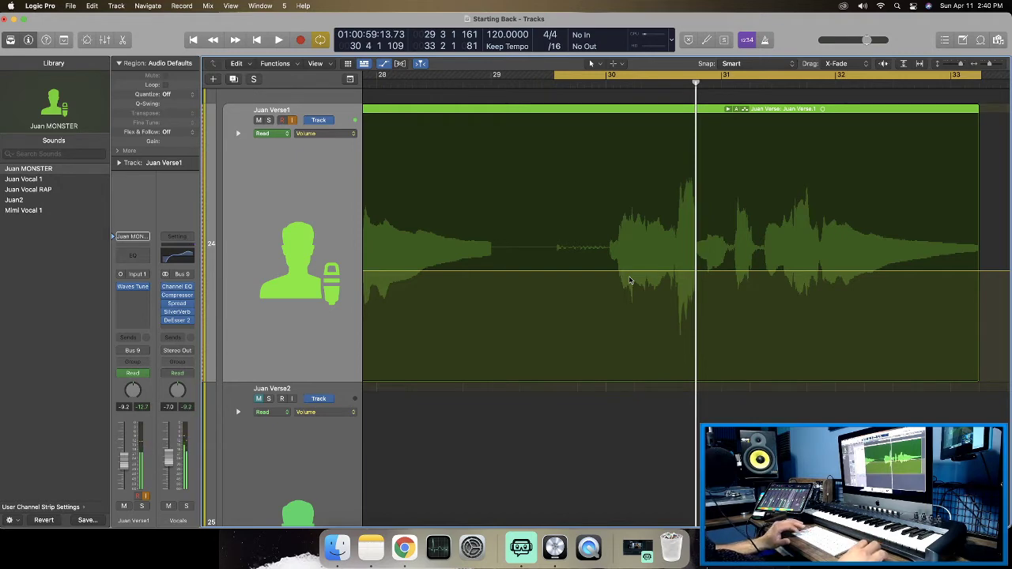
# Select the last phrase's opening sound at bar 30, lower its Volume automation to -11.4 dB, and start auditioning it.
pyautogui.press('super+Right')
pyautogui.press('super+Right')
pyautogui.press('super+Right')
pyautogui.press('super+Right')
pyautogui.press('super+Right')
pyautogui.press('super+Right')
pyautogui.press('super+Right')
pyautogui.press('super+Right')
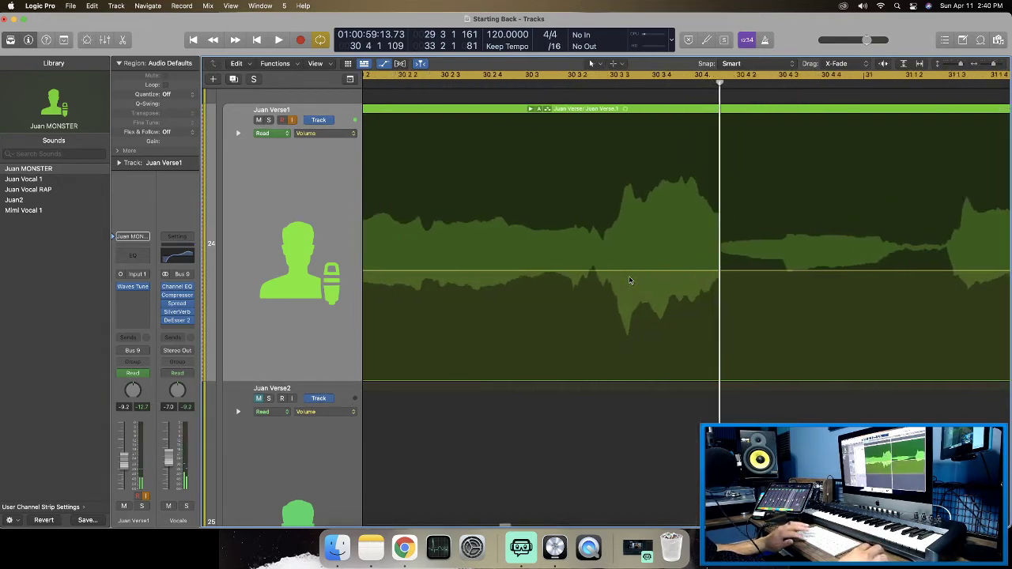
pyautogui.hscroll(-5, 630, 280)
pyautogui.press('space')
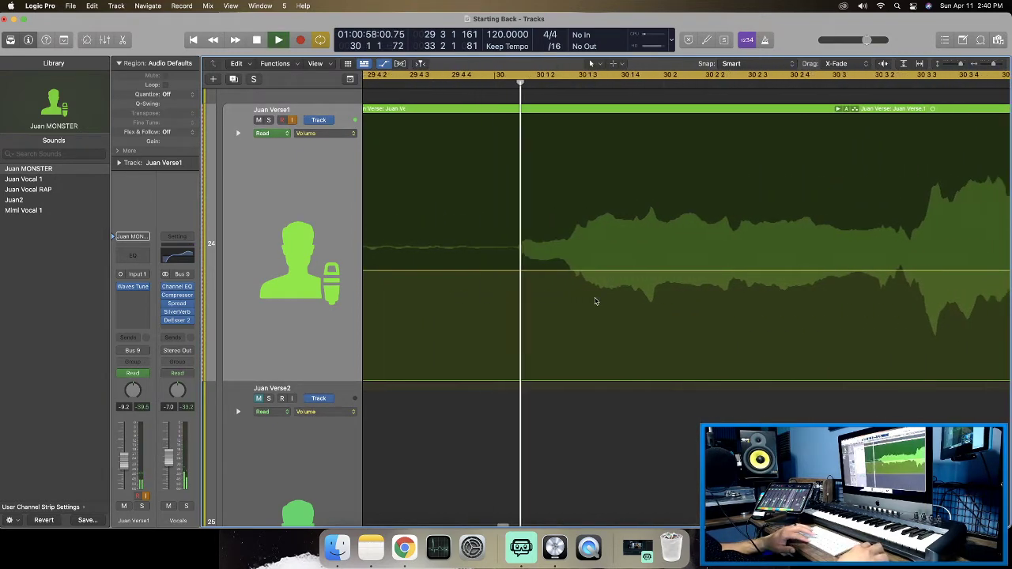
pyautogui.hscroll(2, 553, 277)
pyautogui.press('space')
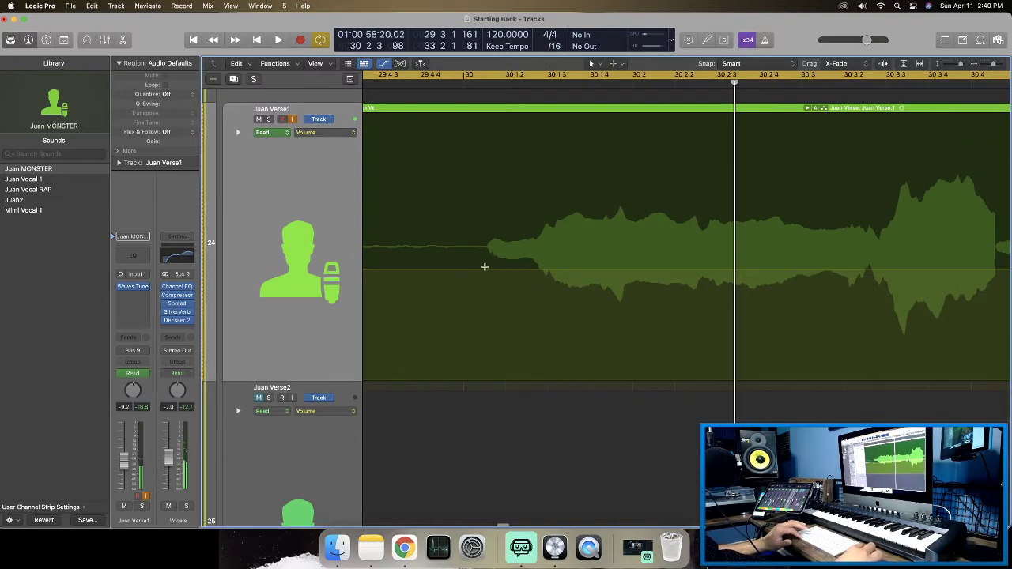
pyautogui.moveTo(485, 266); pyautogui.dragTo(703, 293)
pyautogui.click(602, 267)
pyautogui.moveTo(589, 274); pyautogui.dragTo(589, 284)
pyautogui.press('space')
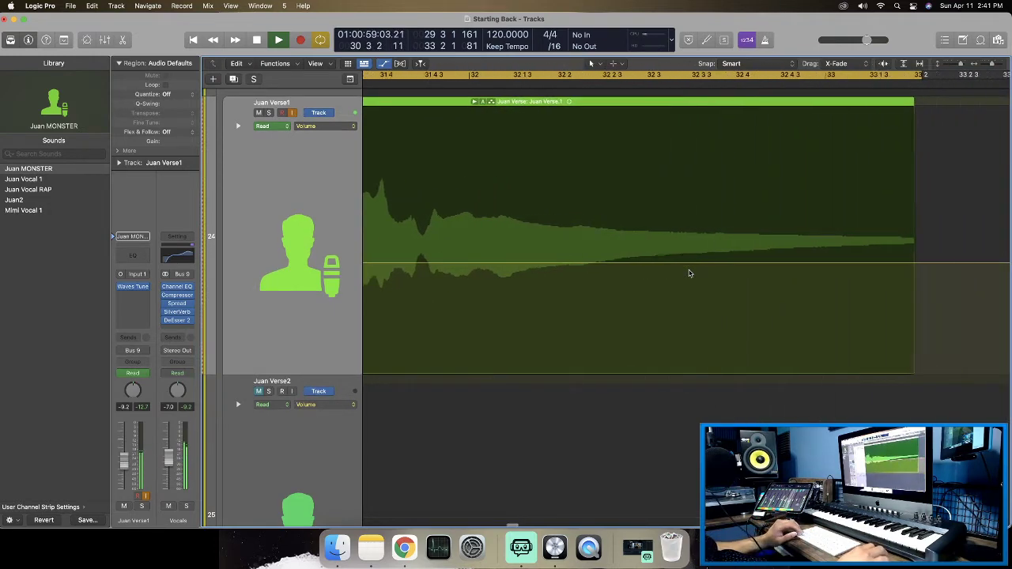
# Play the last phrase in the cycle again and compare the levels of the words around bar 31.
pyautogui.hscroll(-2, 688, 273)
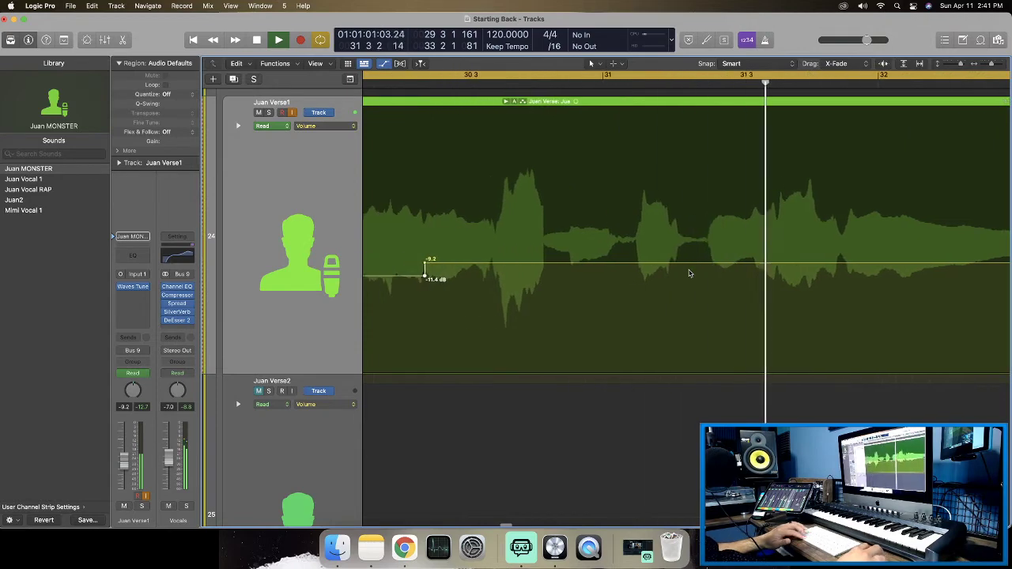
pyautogui.scroll(3, 649, 236)
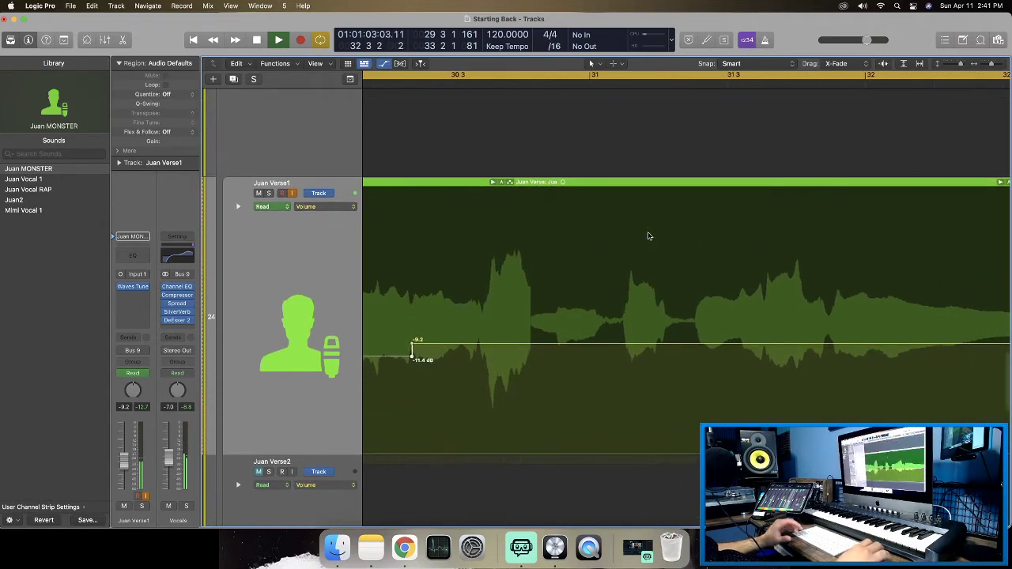
pyautogui.scroll(-1, 648, 236)
pyautogui.press('super+Left')
pyautogui.press('super+Left')
pyautogui.press('super+Left')
pyautogui.press('super+Right')
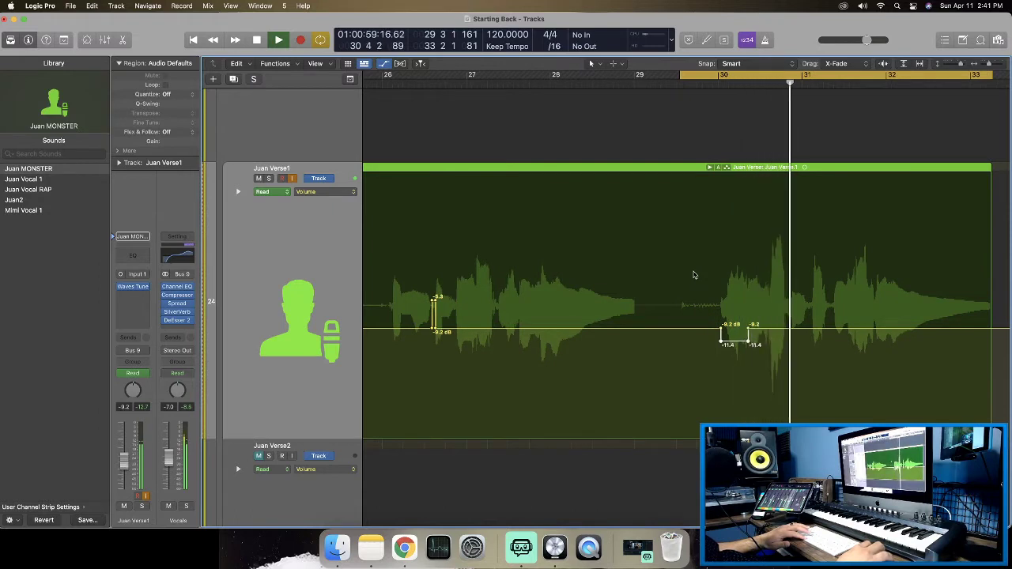
pyautogui.hscroll(1, 692, 284)
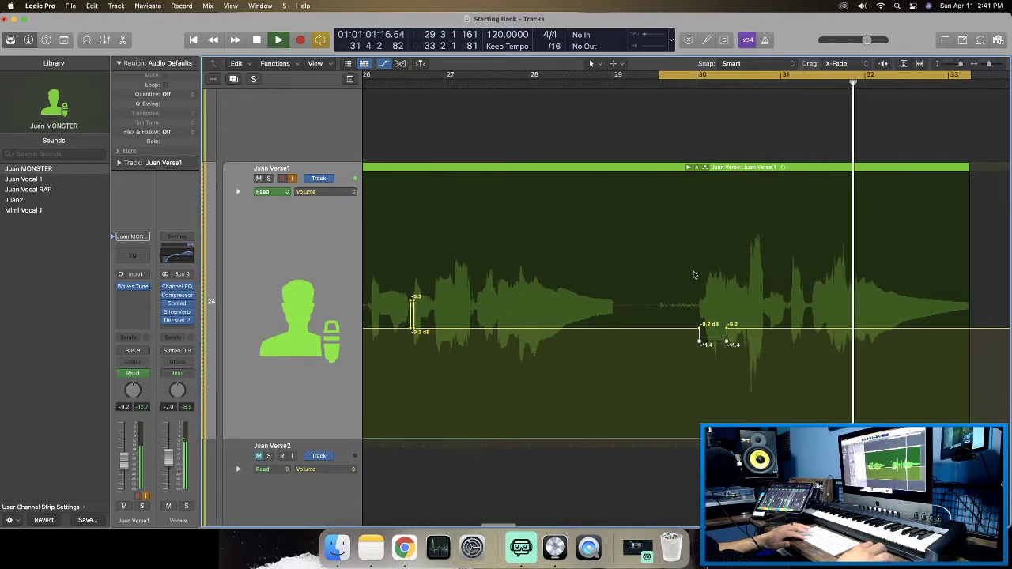
pyautogui.press('super+Right')
pyautogui.press('super+Right')
pyautogui.press('super+Right')
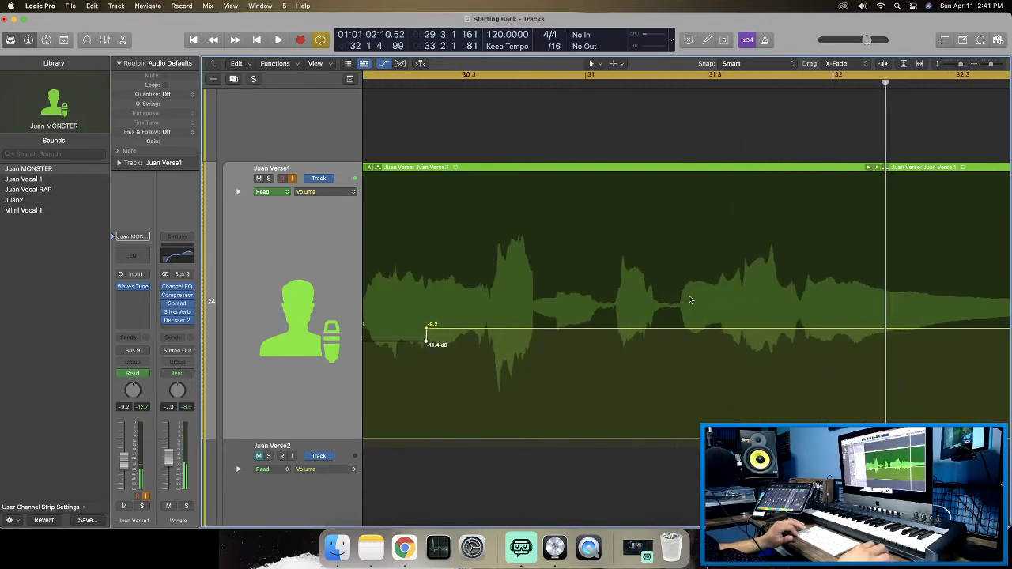
pyautogui.press('space')
pyautogui.hscroll(1, 690, 299)
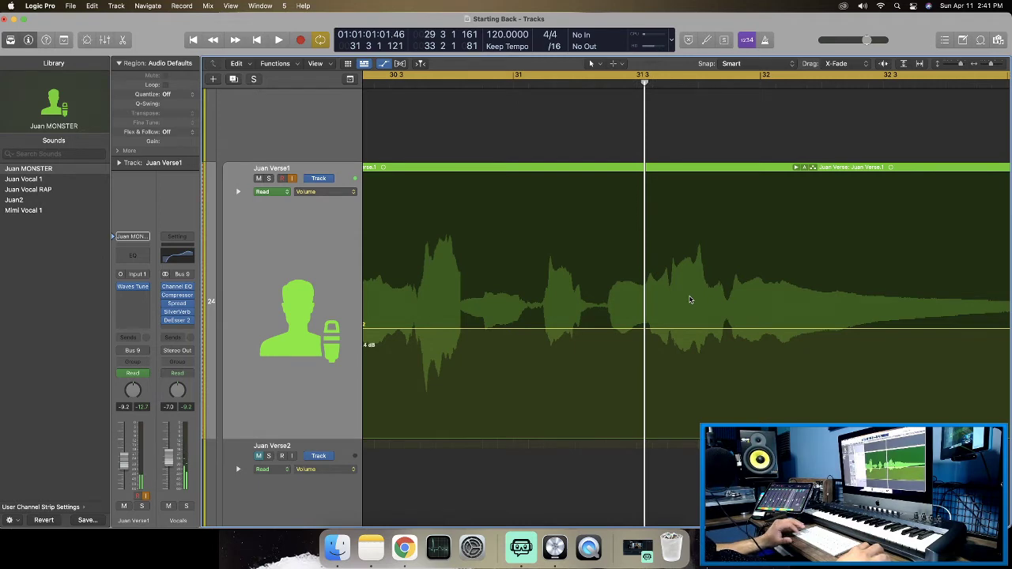
# Select the passage from about 31 1 3 to 31 3, raise its Volume automation to about -7.5 dB, and audition the phrase.
pyautogui.press('super+Right')
pyautogui.press('super+Right')
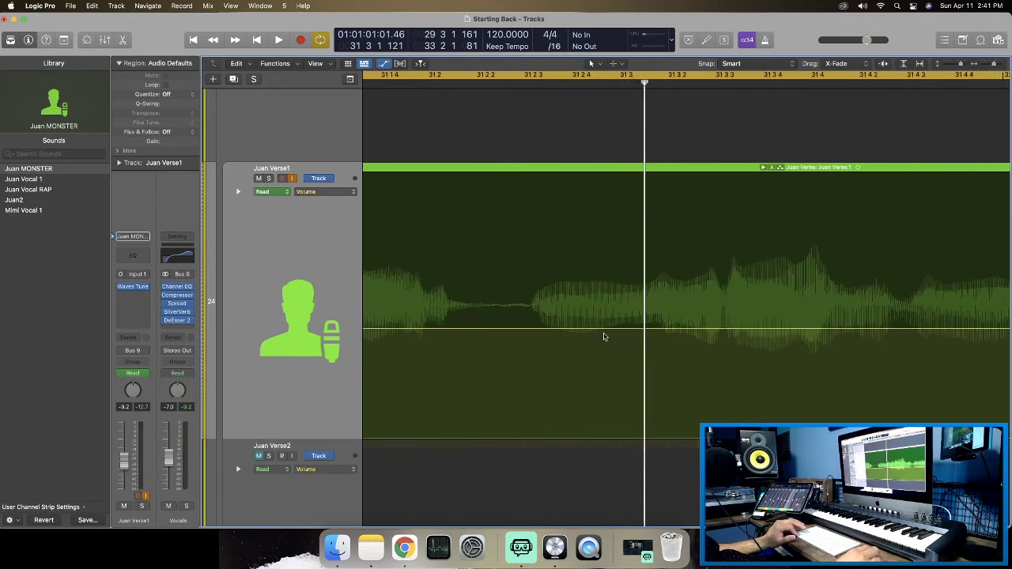
pyautogui.hscroll(-4, 620, 336)
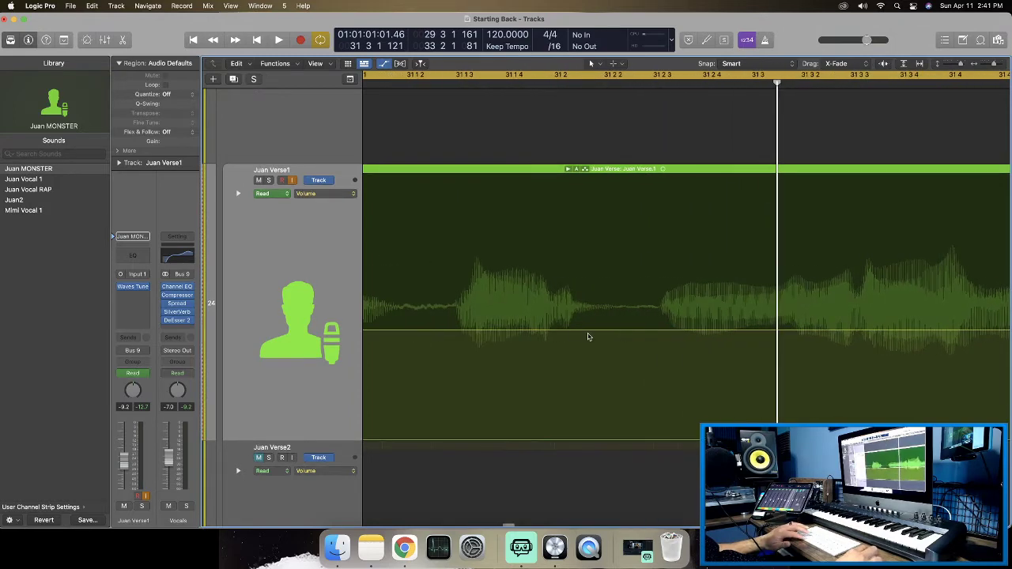
pyautogui.hscroll(-2, 458, 325)
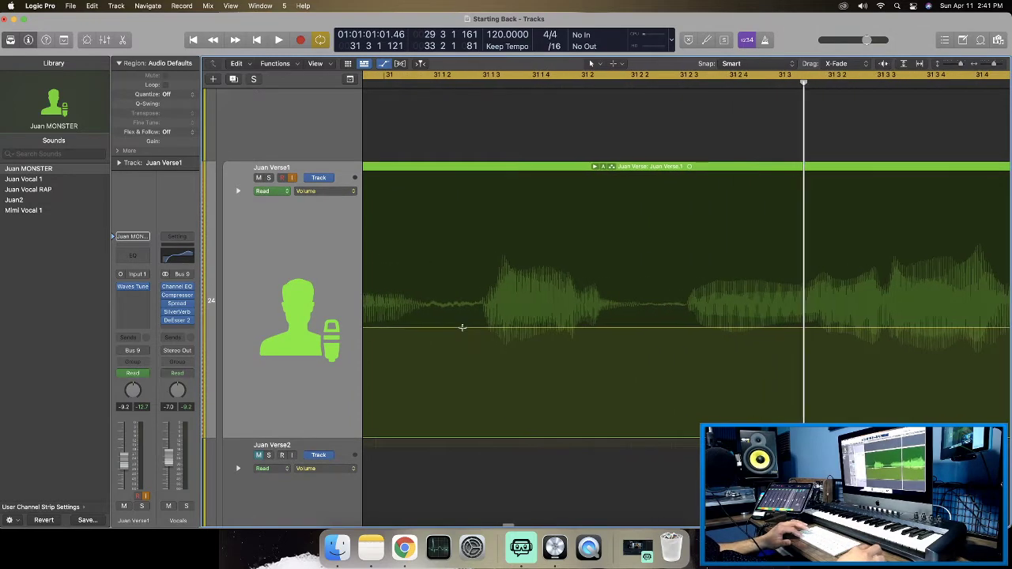
pyautogui.moveTo(478, 327); pyautogui.dragTo(789, 340)
pyautogui.scroll(-1, 743, 335)
pyautogui.moveTo(653, 326); pyautogui.dragTo(653, 322)
pyautogui.press('space')
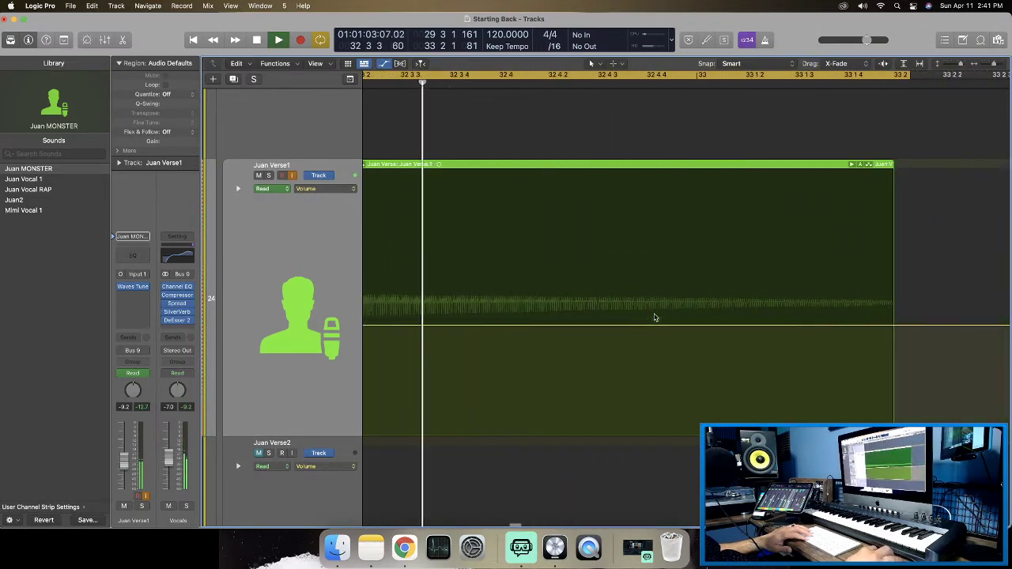
pyautogui.press('super+Left')
pyautogui.press('super+Left')
pyautogui.press('super+Left')
pyautogui.press('super+Left')
pyautogui.press('super+Left')
pyautogui.press('super+Left')
pyautogui.press('super+Left')
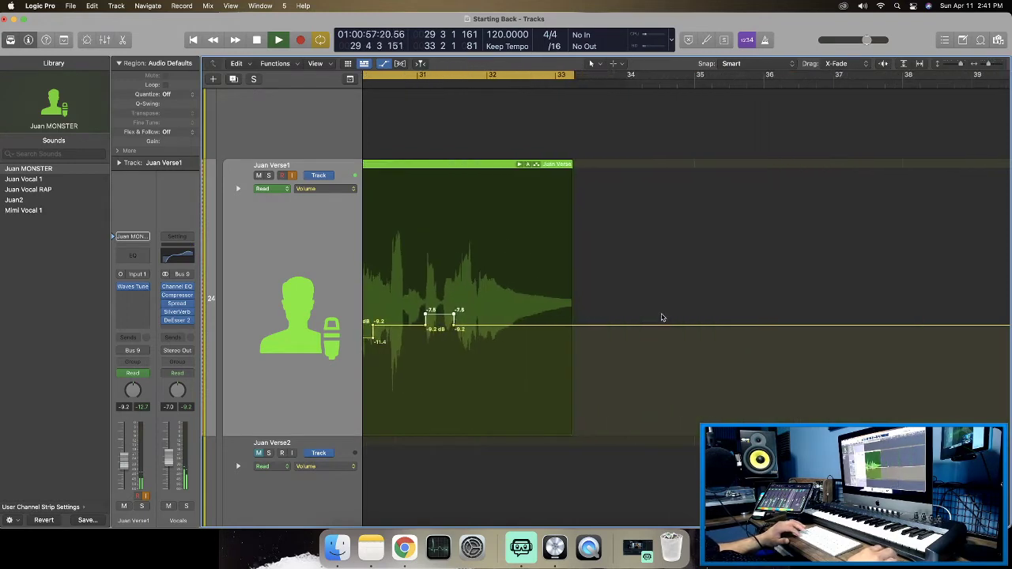
# Extend the cycle range back to 17 3 3 1 so it covers the whole first verse, and start playback.
pyautogui.hscroll(-20, 638, 340)
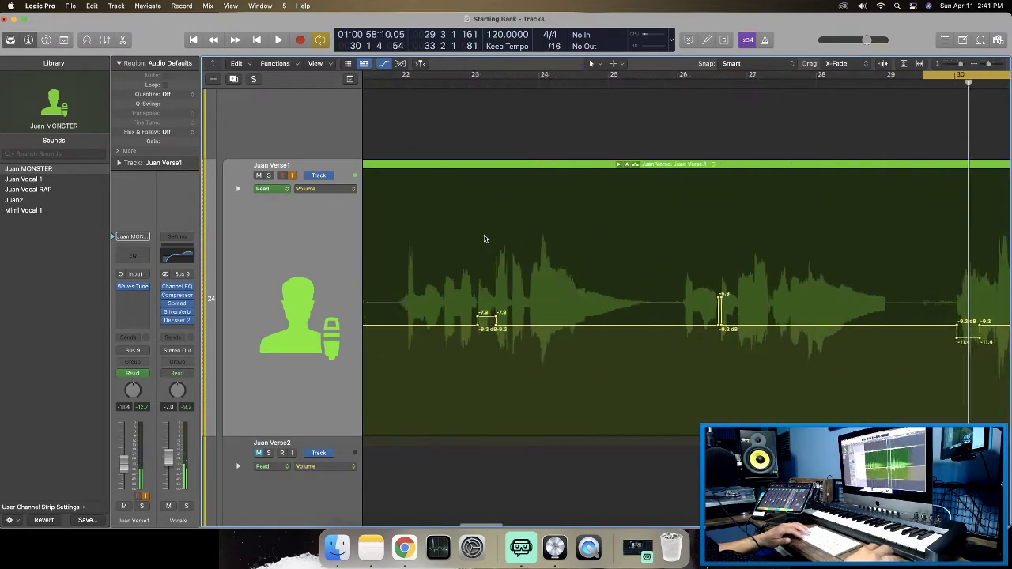
pyautogui.hscroll(-10, 484, 238)
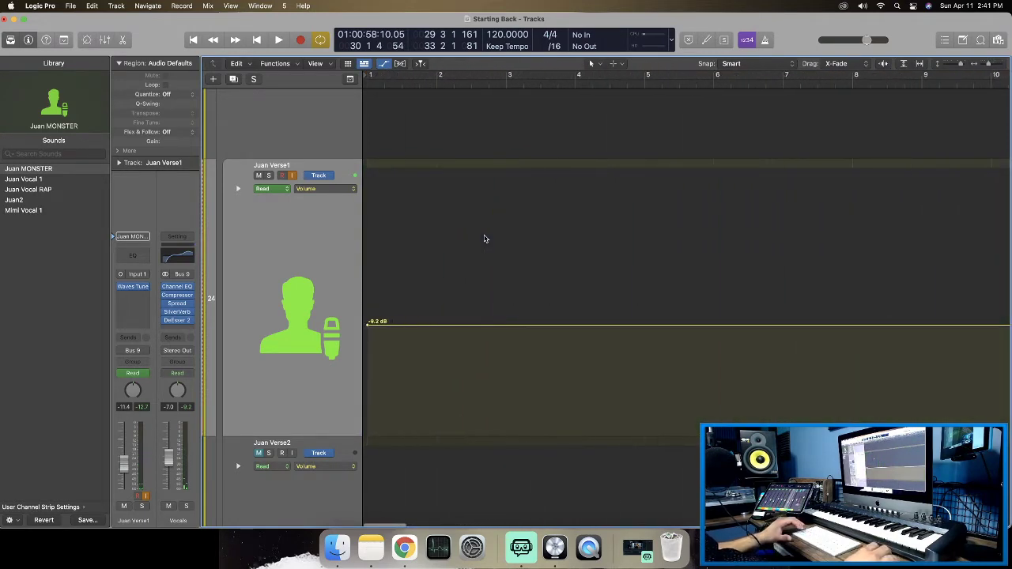
pyautogui.press('super+Up')
pyautogui.press('super+Up')
pyautogui.press('super+Left')
pyautogui.press('super+Left')
pyautogui.press('super+Left')
pyautogui.press('super+Left')
pyautogui.press('super+Left')
pyautogui.press('super+Left')
pyautogui.press('super+Left')
pyautogui.press('super+Left')
pyautogui.press('super+Right')
pyautogui.press('super+Right')
pyautogui.press('super+Right')
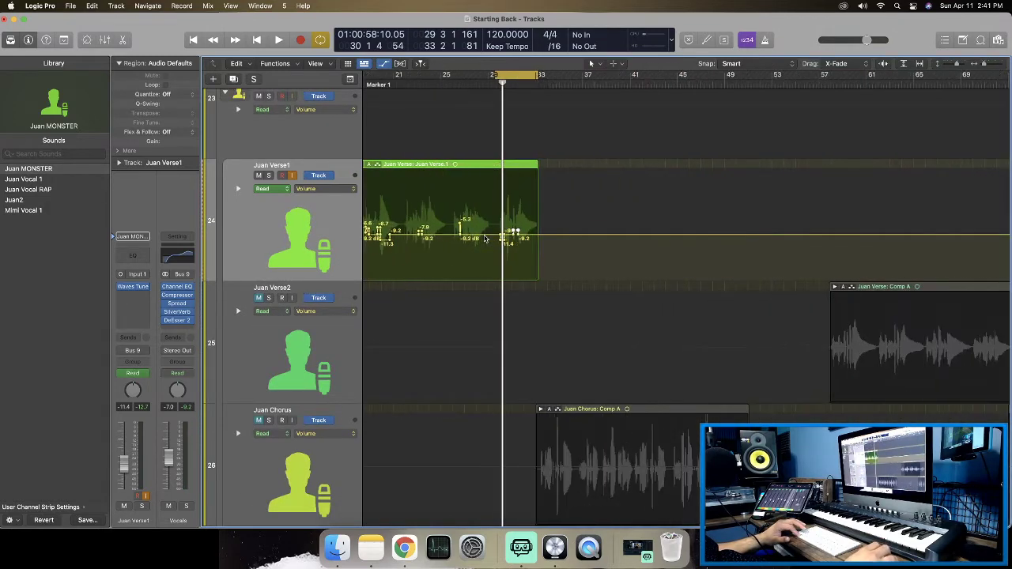
pyautogui.press('super+Right')
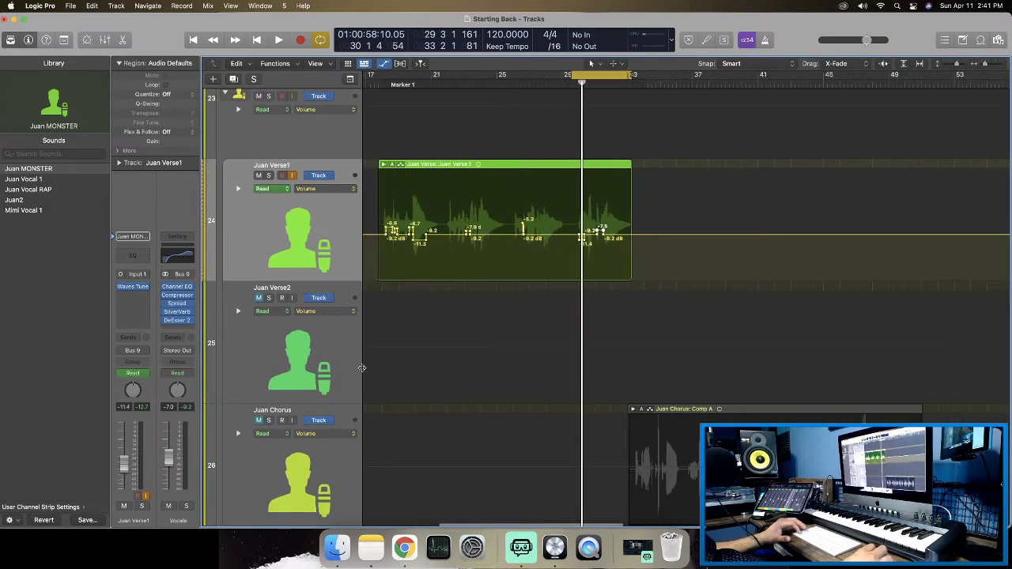
pyautogui.press('super+Right')
pyautogui.press('super+Right')
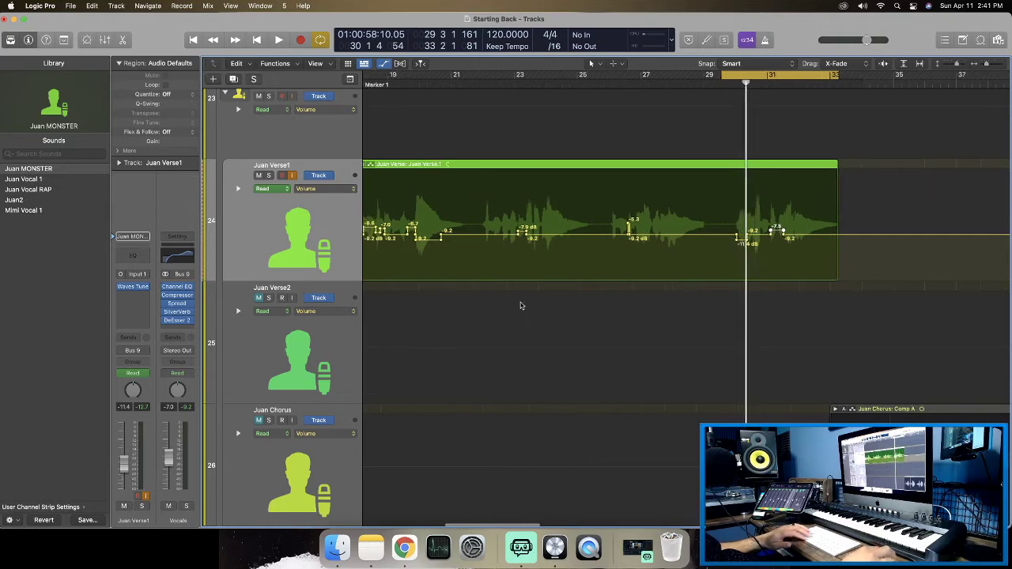
pyautogui.hscroll(-3, 520, 306)
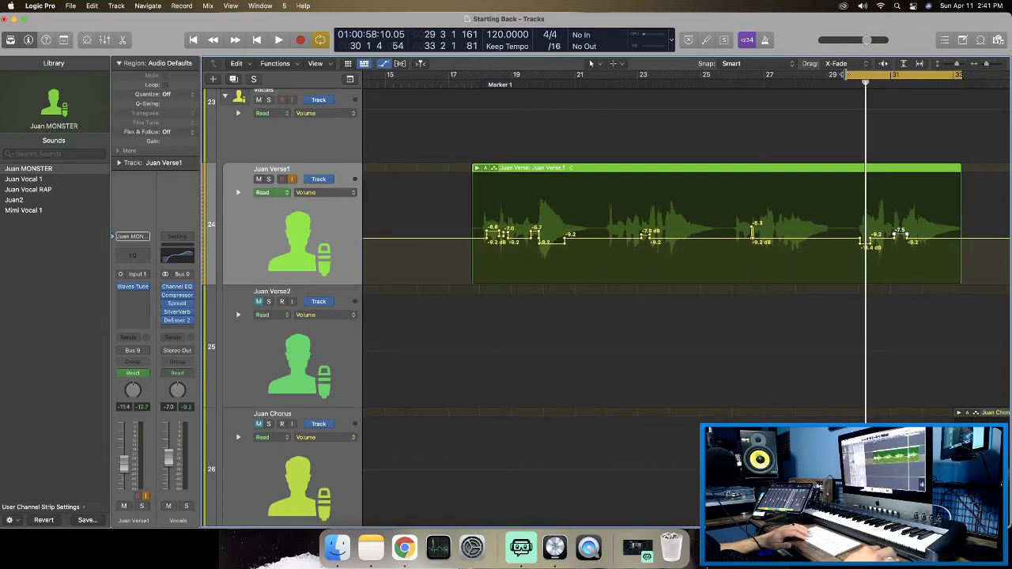
pyautogui.moveTo(845, 75); pyautogui.dragTo(475, 75)
pyautogui.press('space')
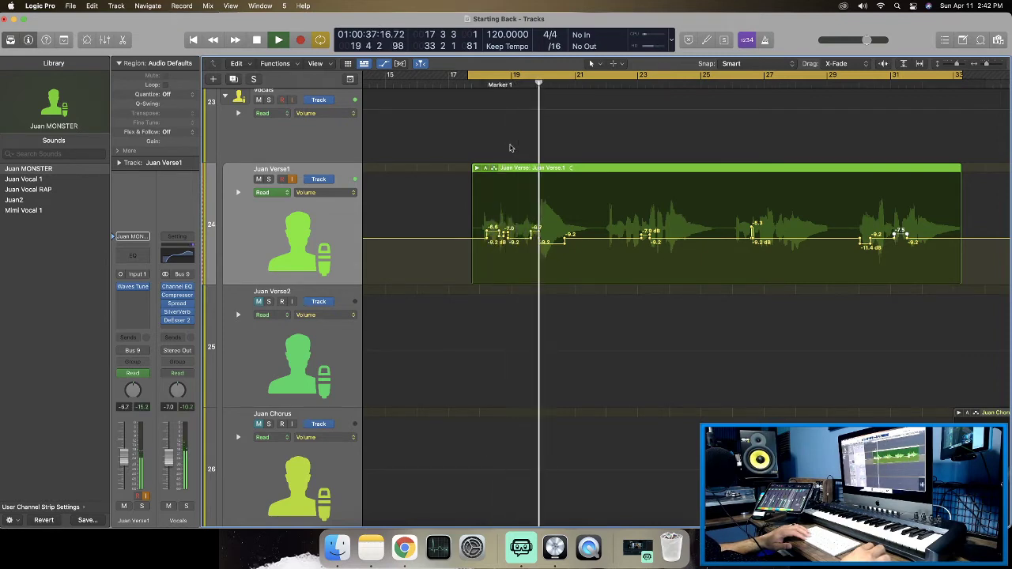
# Replay the verse's opening, raise the first boosted Volume automation section in bar 18 to -5.4 dB, and audition it.
pyautogui.press('space')
pyautogui.press('space')
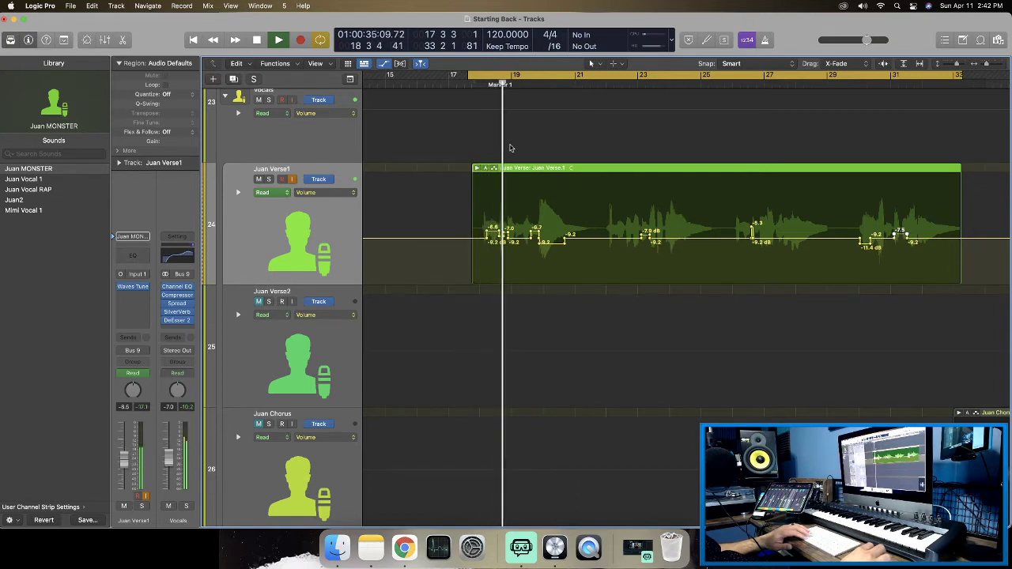
pyautogui.press('super+Right')
pyautogui.press('super+Right')
pyautogui.press('super+Right')
pyautogui.press('super+Right')
pyautogui.press('super+Right')
pyautogui.press('super+Right')
pyautogui.press('super+Right')
pyautogui.press('super+Right')
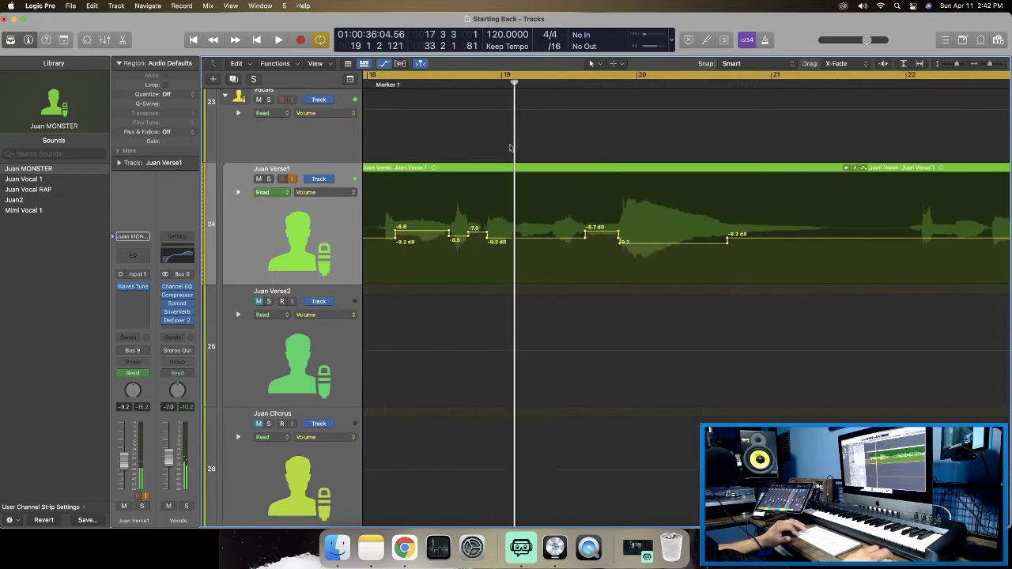
pyautogui.hscroll(-5, 510, 148)
pyautogui.press('space')
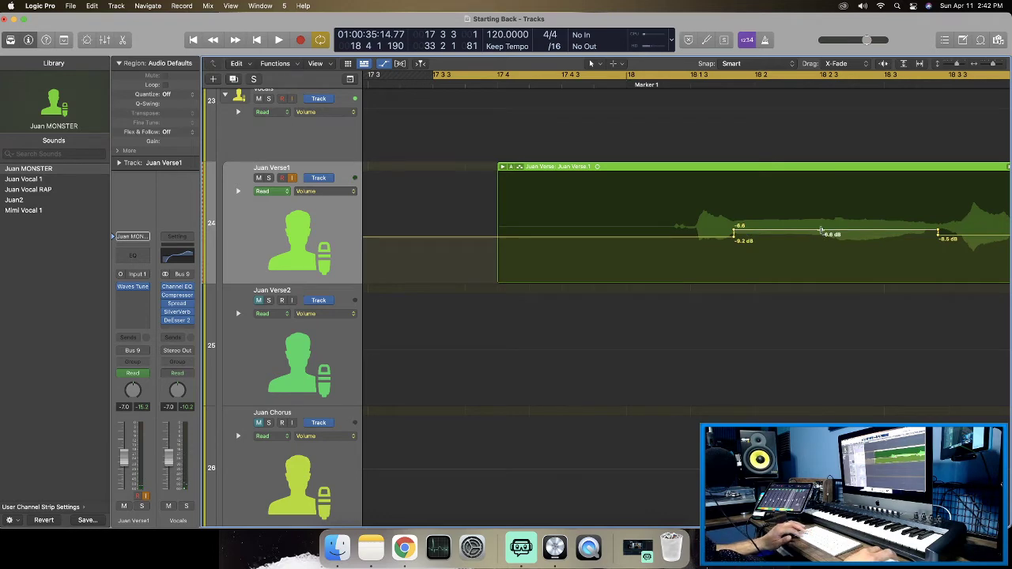
pyautogui.moveTo(824, 231); pyautogui.dragTo(825, 229)
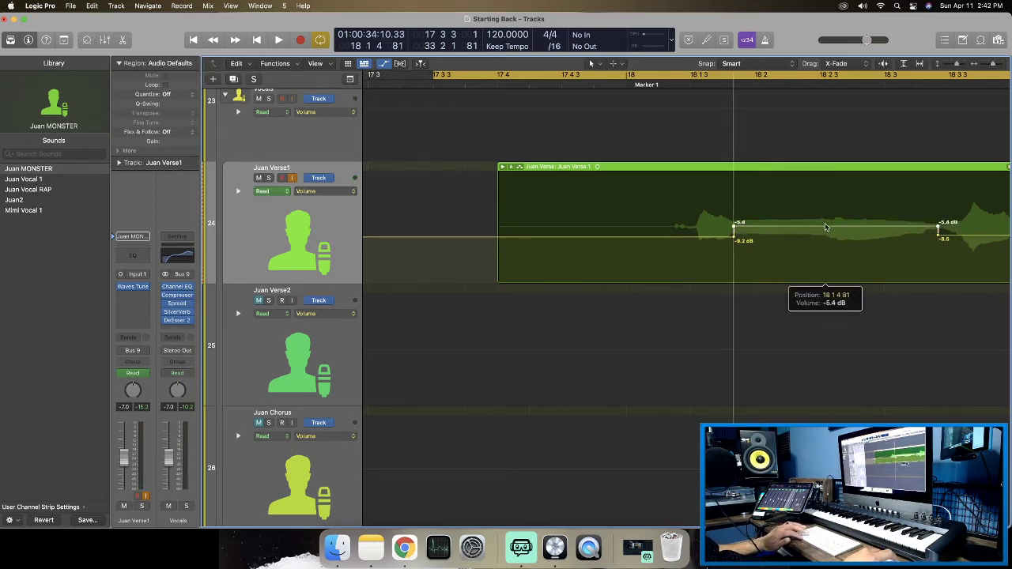
pyautogui.press('space')
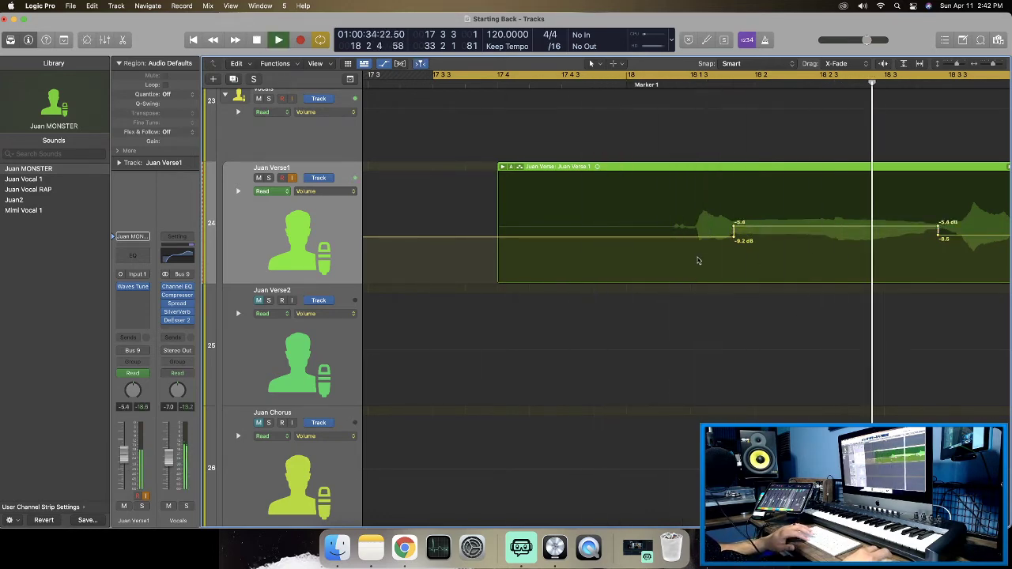
# Move the start point of that boosted section earlier to 18 1 2 139, with its Volume at about -5.5 dB.
pyautogui.press('space')
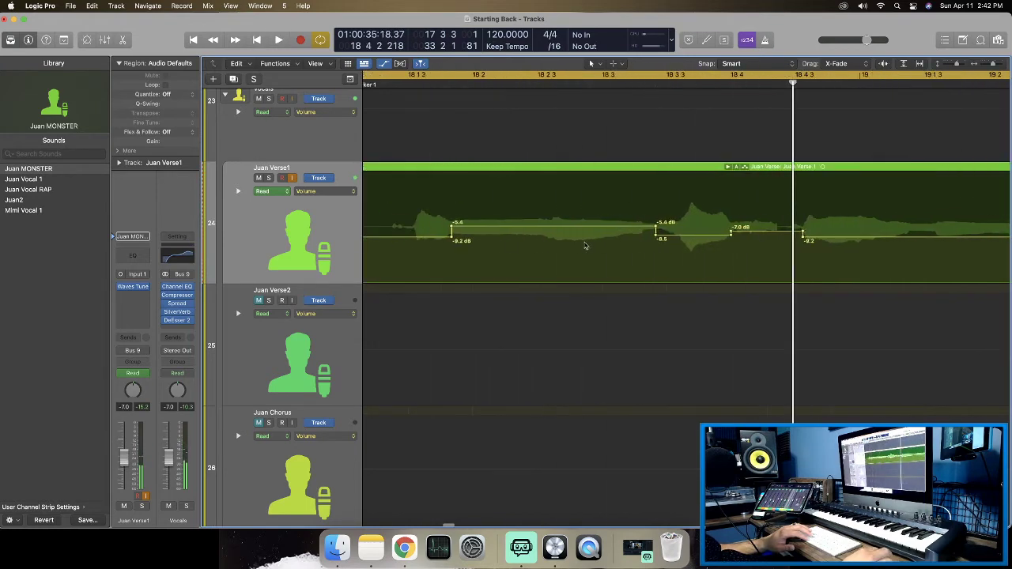
pyautogui.hscroll(-5, 585, 246)
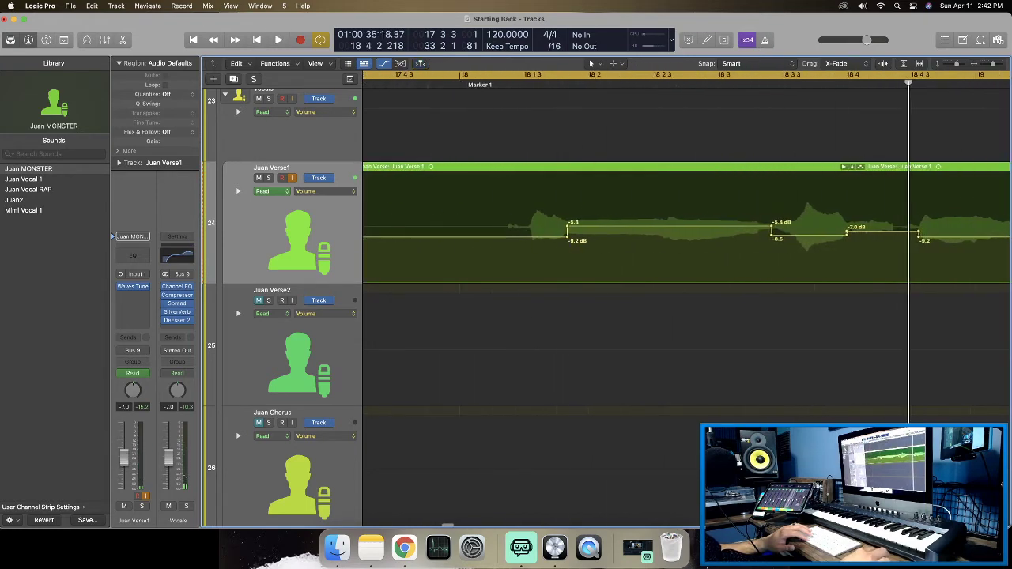
pyautogui.moveTo(545, 225); pyautogui.dragTo(510, 224)
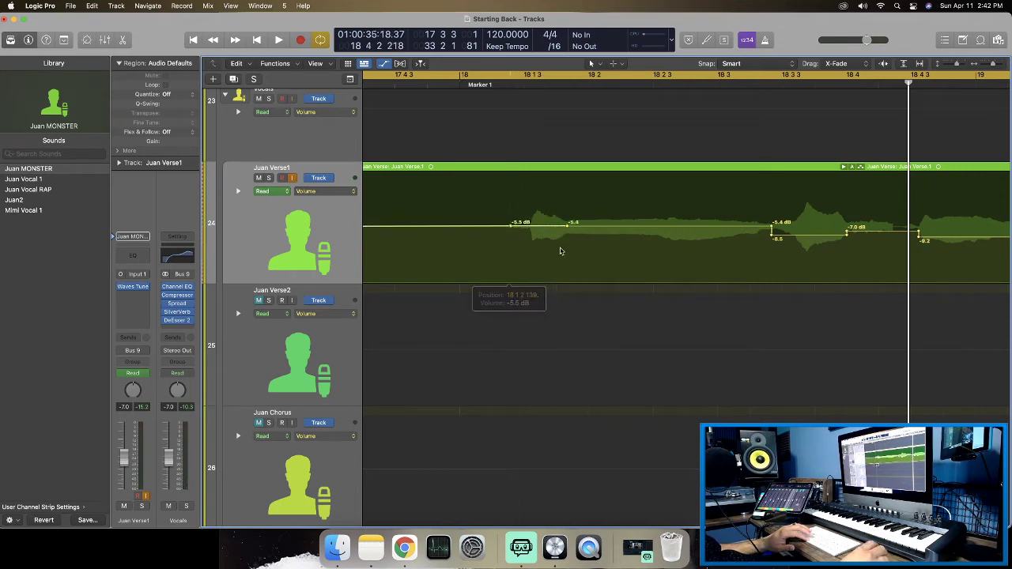
# Play back the first verse from 17 3 3 1, following the Volume automation along the lead vocal to check its levels.
pyautogui.hscroll(-6, 560, 251)
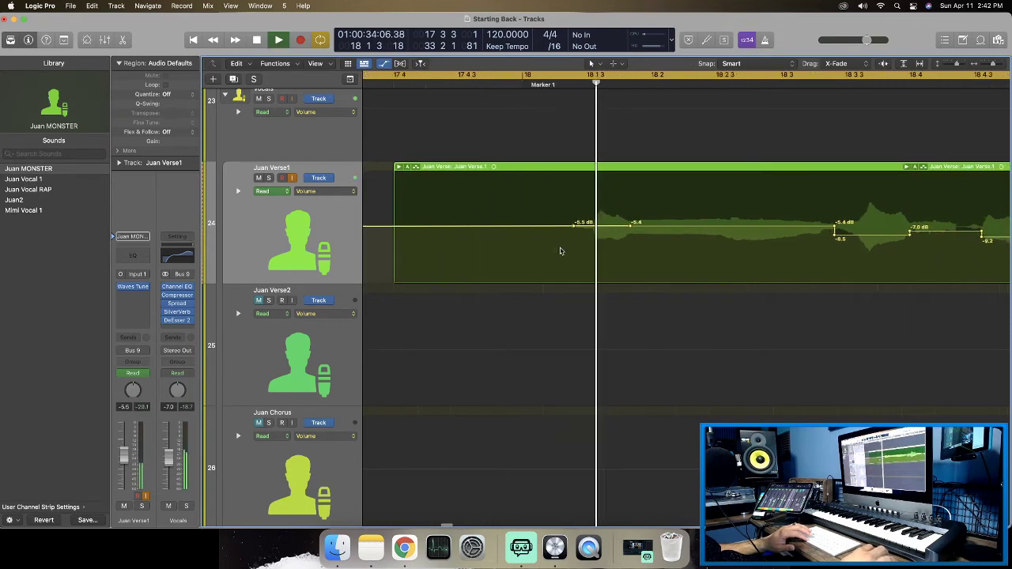
pyautogui.hscroll(5, 560, 250)
pyautogui.hscroll(15, 560, 251)
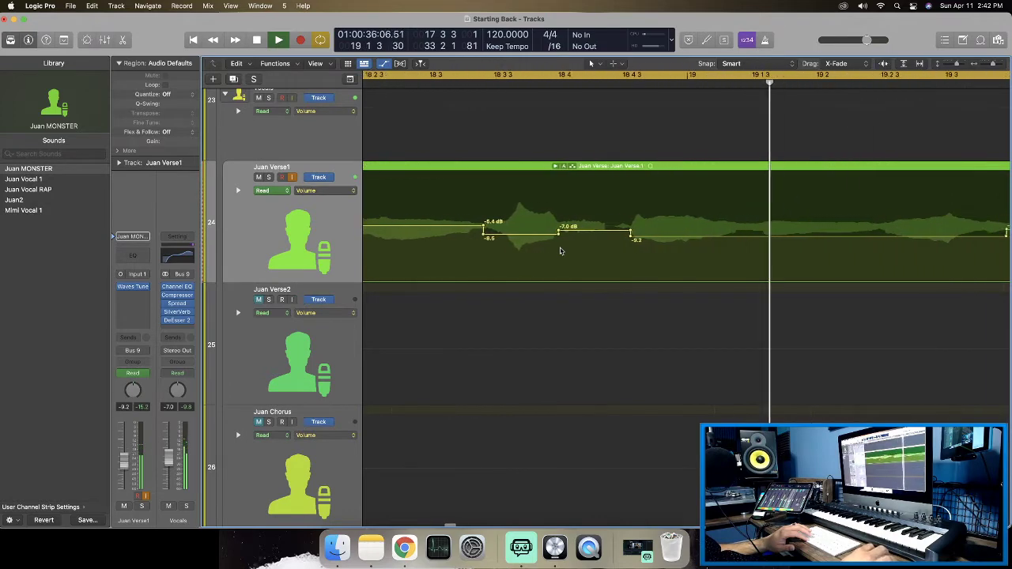
pyautogui.hscroll(13, 559, 251)
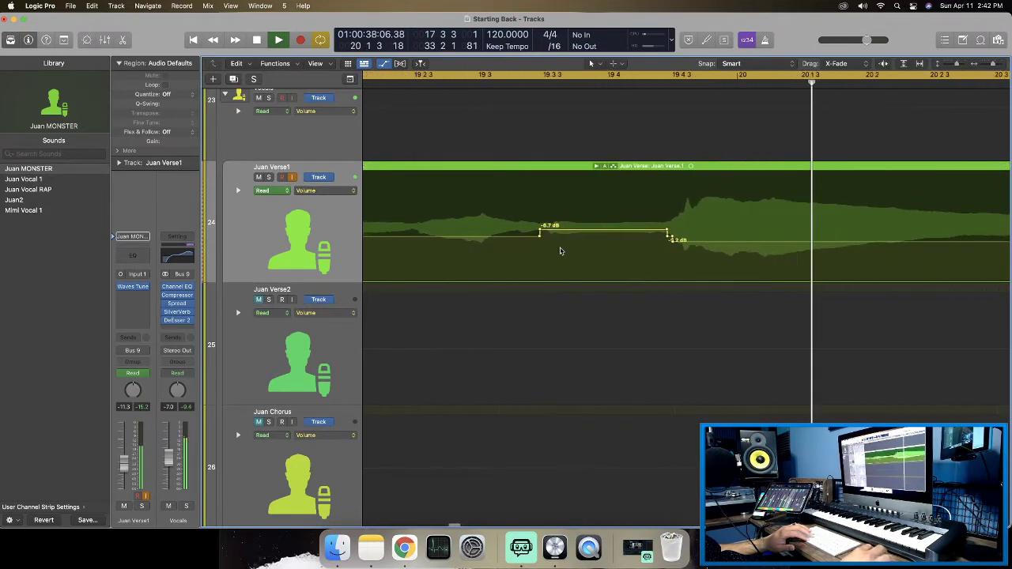
pyautogui.scroll(-10, 560, 251)
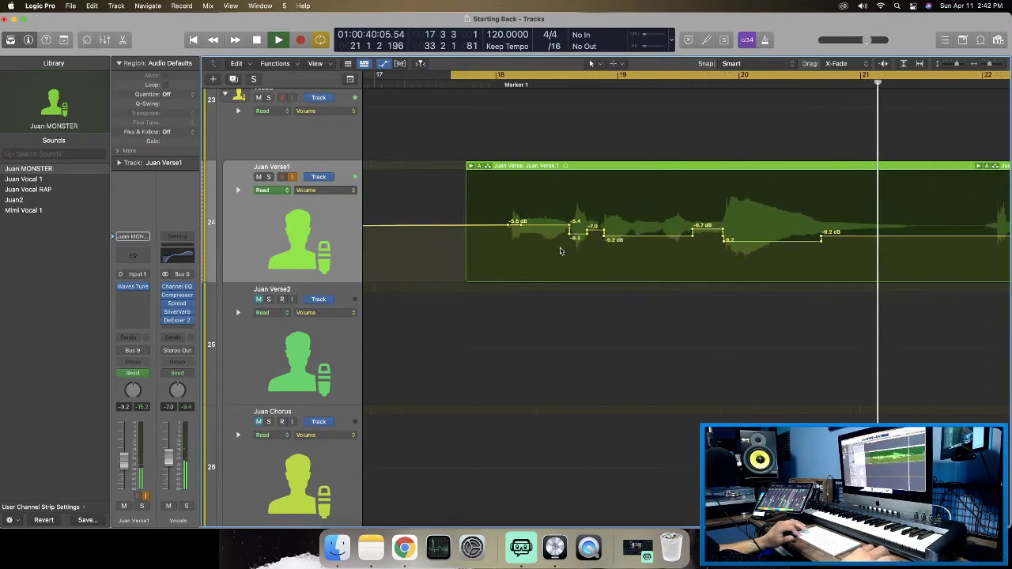
pyautogui.scroll(-2, 560, 251)
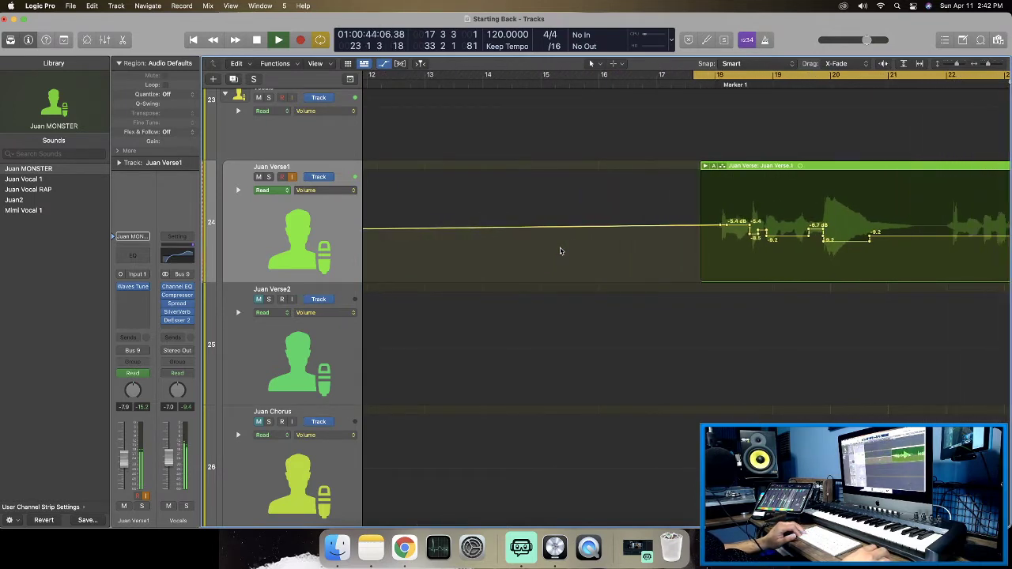
pyautogui.hscroll(14, 601, 254)
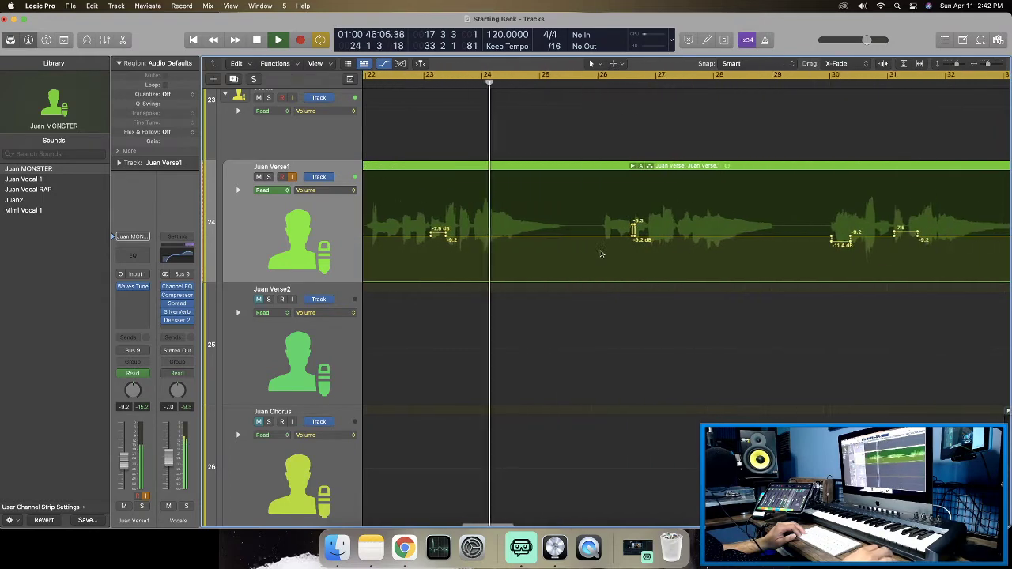
pyautogui.scroll(-5, 600, 254)
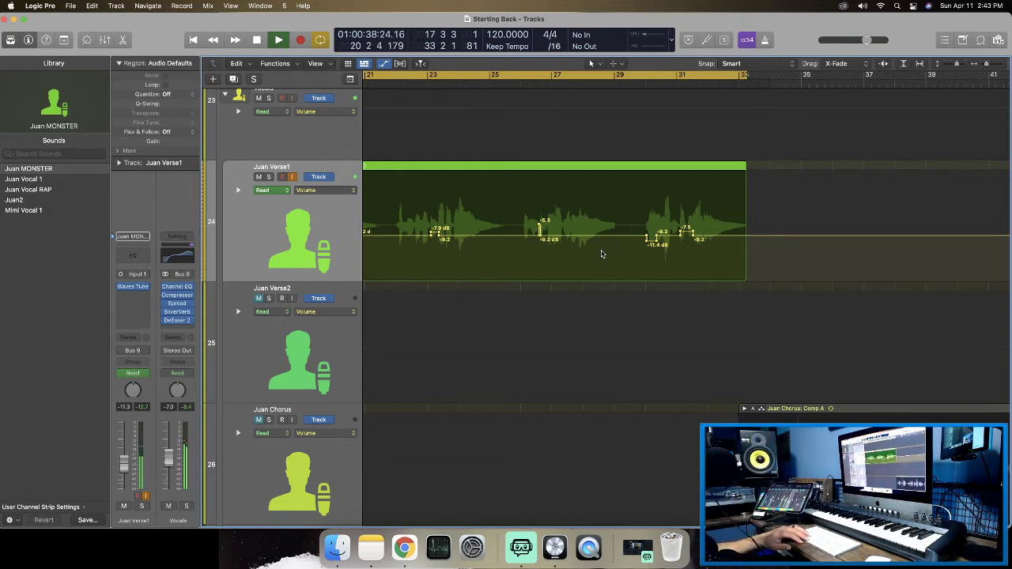
pyautogui.press('space')
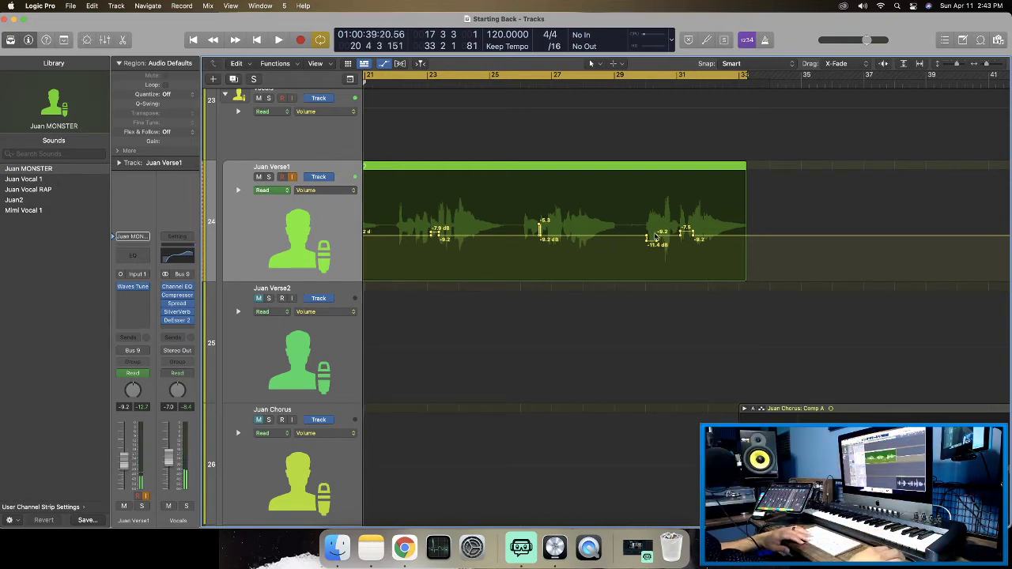
# Widen the track headers to expose the automation Trim value, and trim the first verse vocal's entire Volume curve up to a -8.8 dB base level.
pyautogui.hscroll(-10, 654, 237)
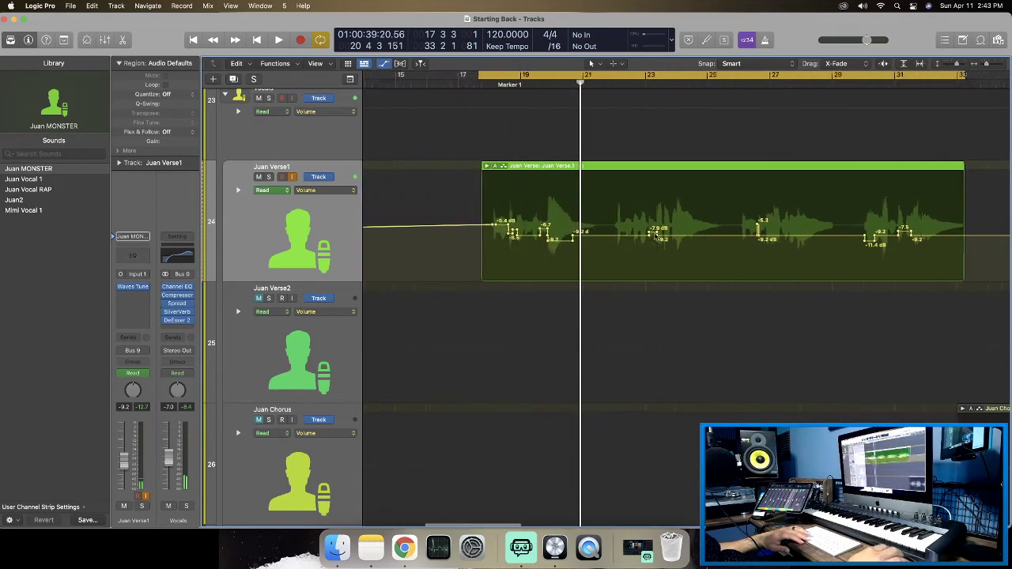
pyautogui.click(299, 169)
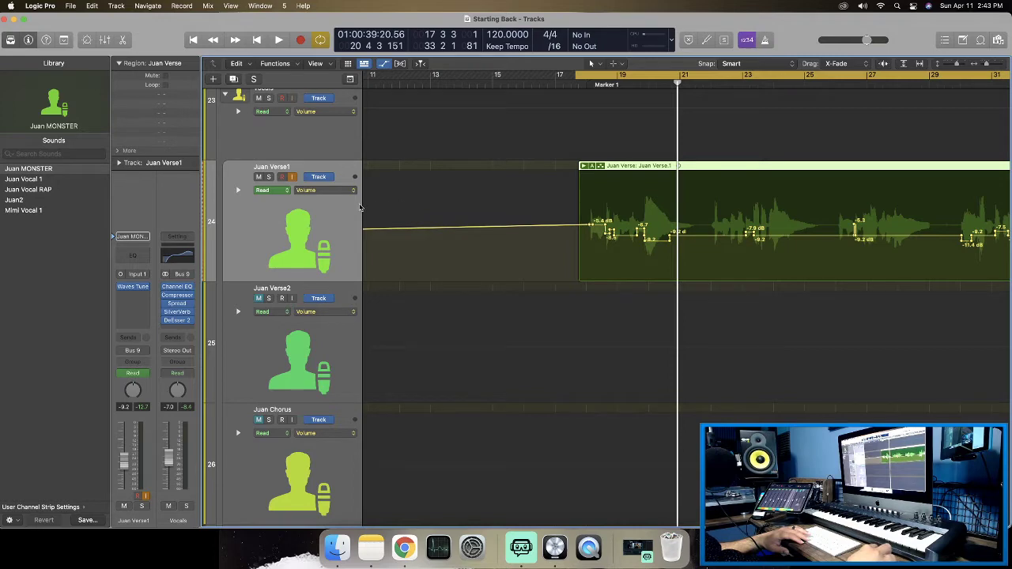
pyautogui.moveTo(359, 207); pyautogui.dragTo(413, 204)
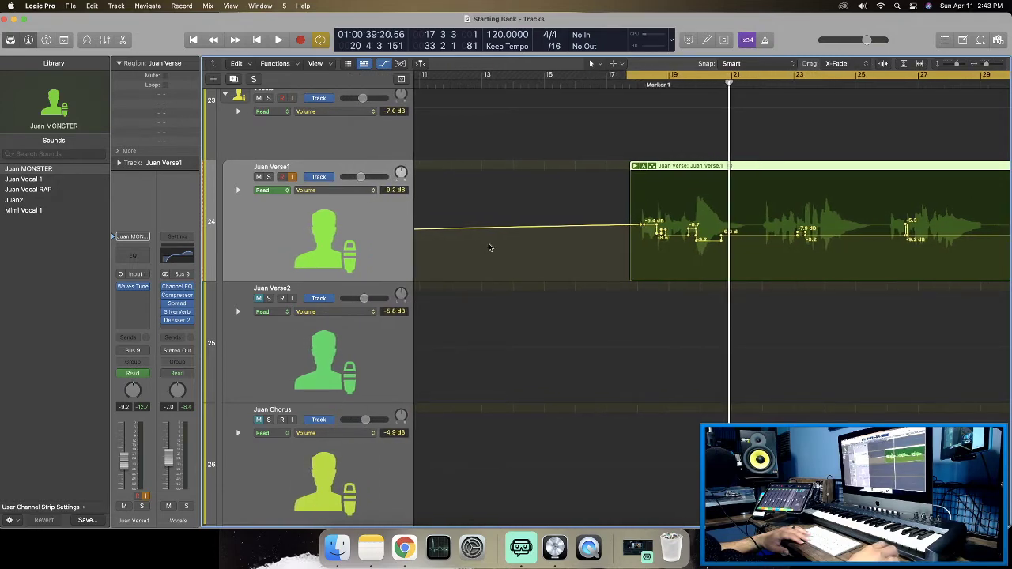
pyautogui.press('super+Left')
pyautogui.press('super+Left')
pyautogui.press('super+Left')
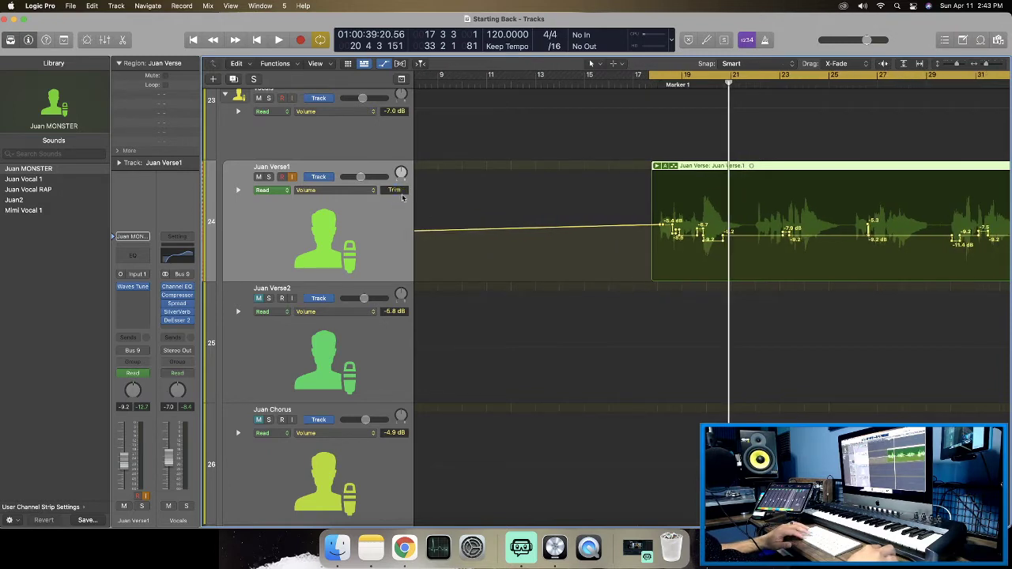
pyautogui.moveTo(395, 196); pyautogui.dragTo(393, 182)
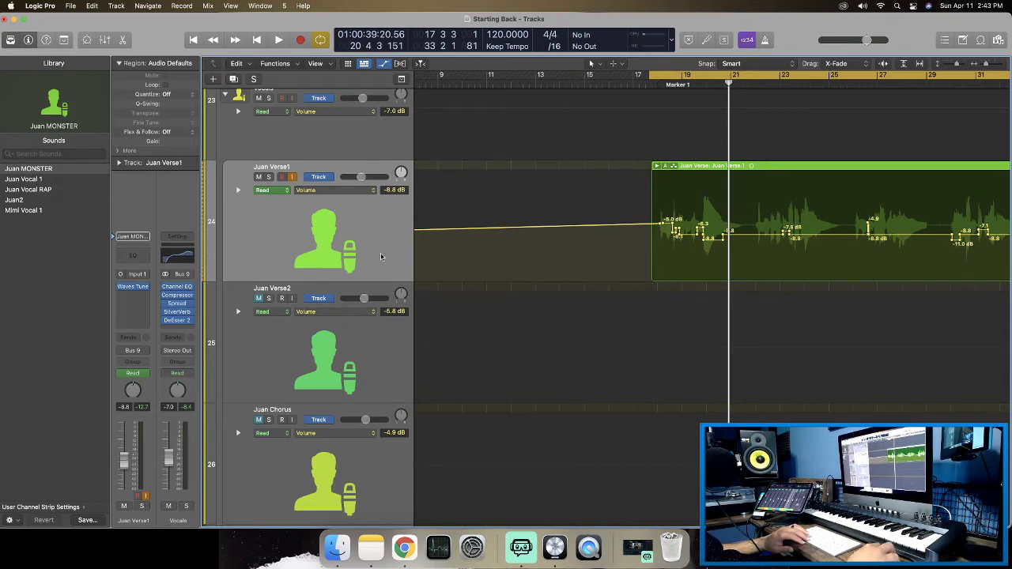
# Restart the verse and, while it plays, trim the first verse vocal's entire Volume automation up to a -8.0 dB base level.
pyautogui.press('space')
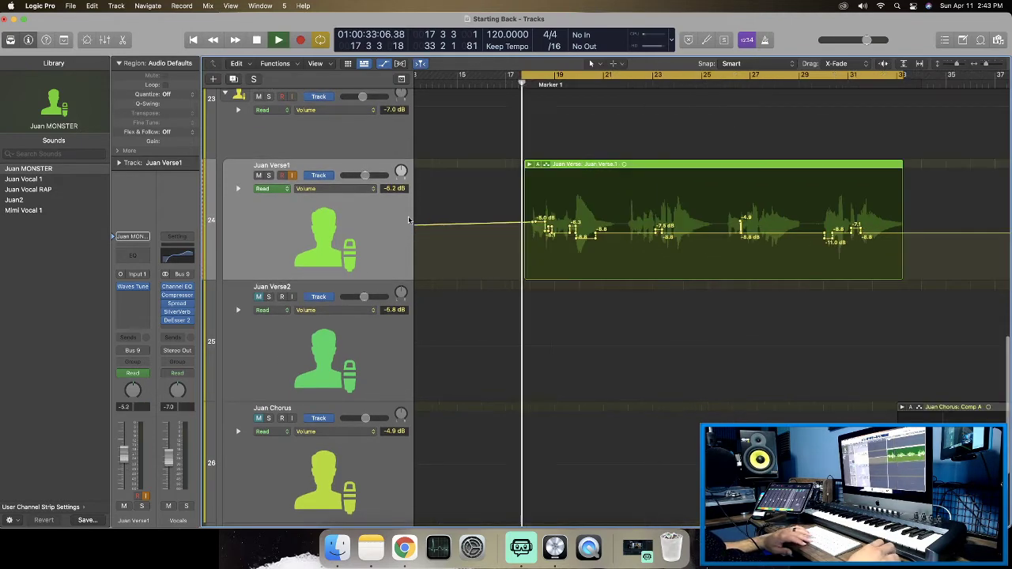
pyautogui.scroll(1, 409, 220)
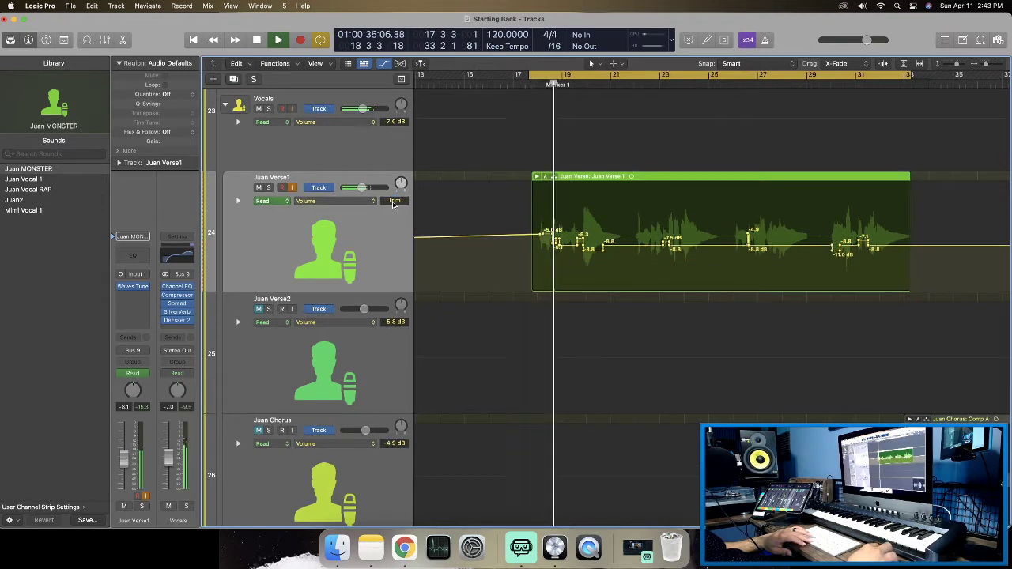
pyautogui.moveTo(393, 201); pyautogui.dragTo(393, 193)
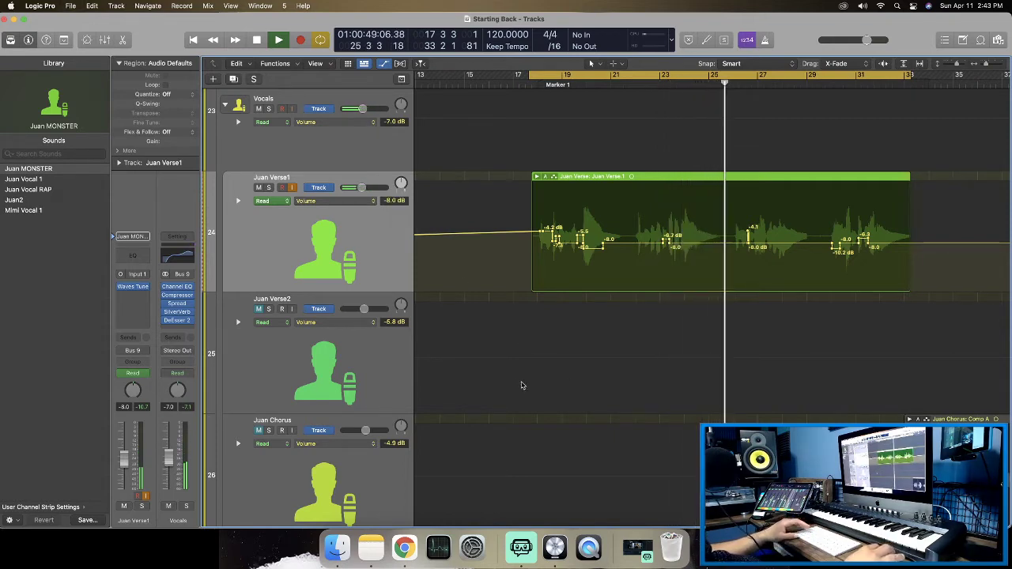
# Listen through the rest of the first verse and its loop restart to check the overall vocal level.
pyautogui.hscroll(2, 510, 365)
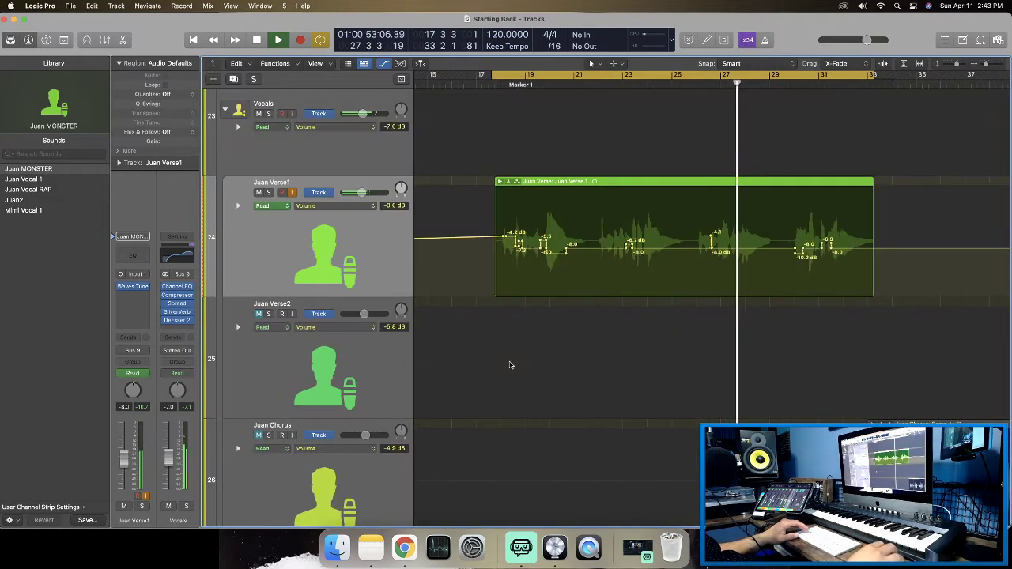
pyautogui.press('super+Left')
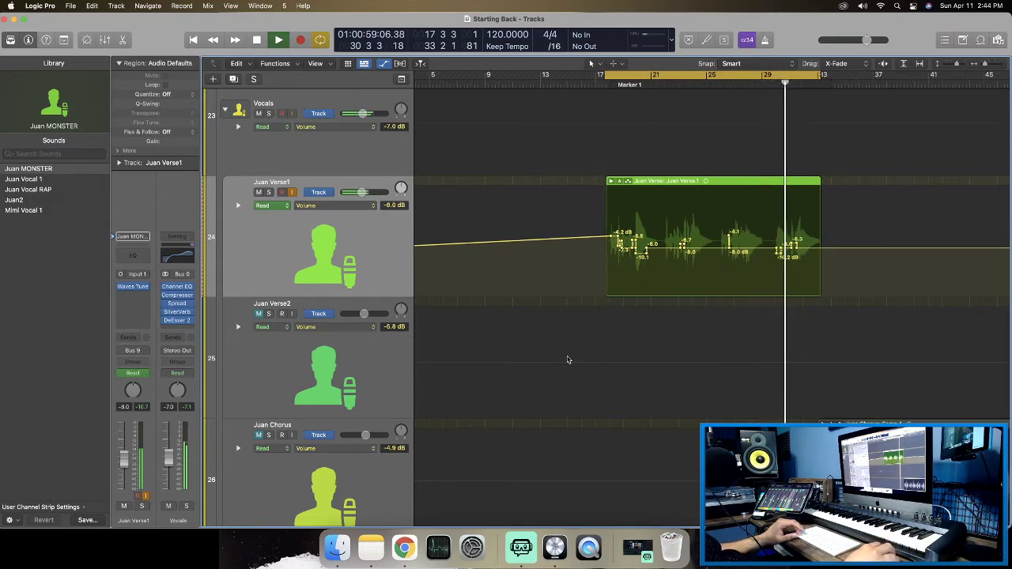
pyautogui.hscroll(-3, 567, 360)
pyautogui.hscroll(4, 568, 360)
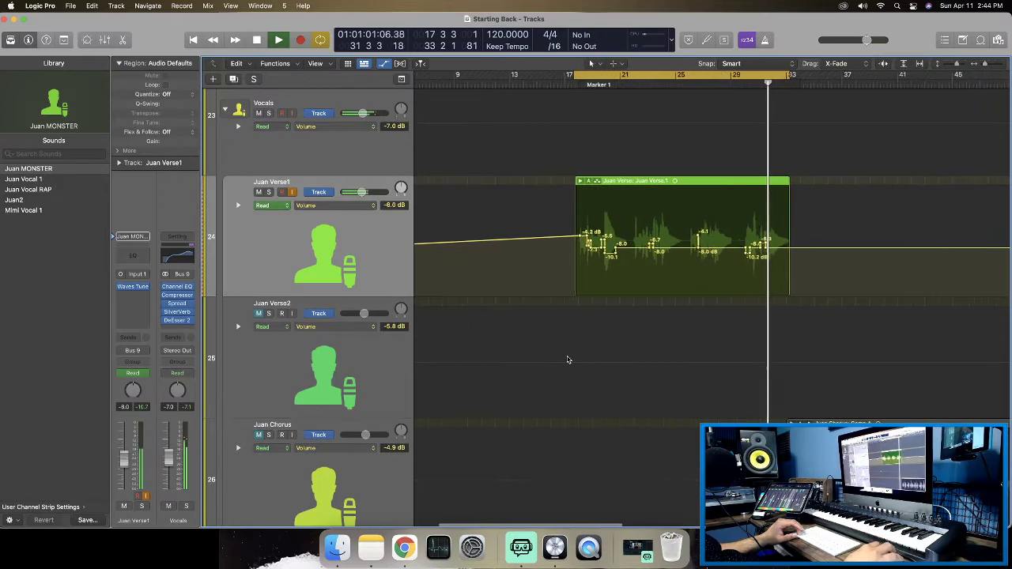
pyautogui.hscroll(6, 567, 360)
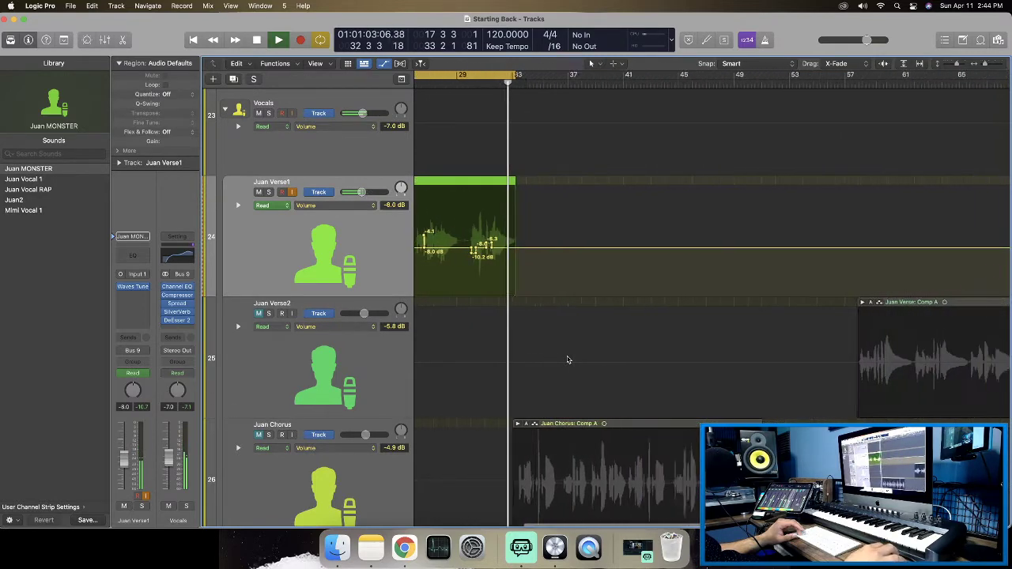
pyautogui.hscroll(2, 566, 359)
pyautogui.hscroll(-3, 567, 360)
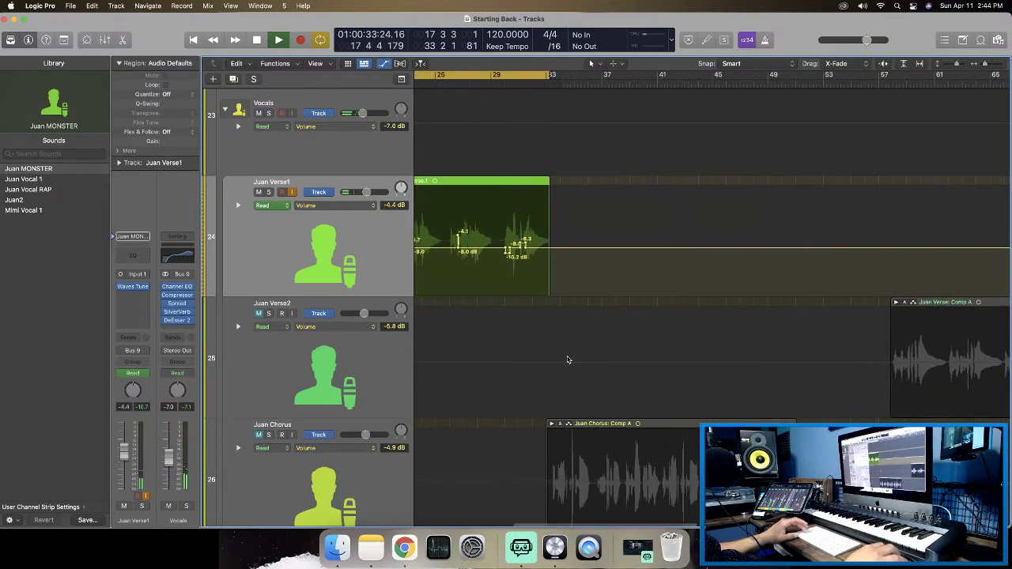
pyautogui.hscroll(-2, 566, 360)
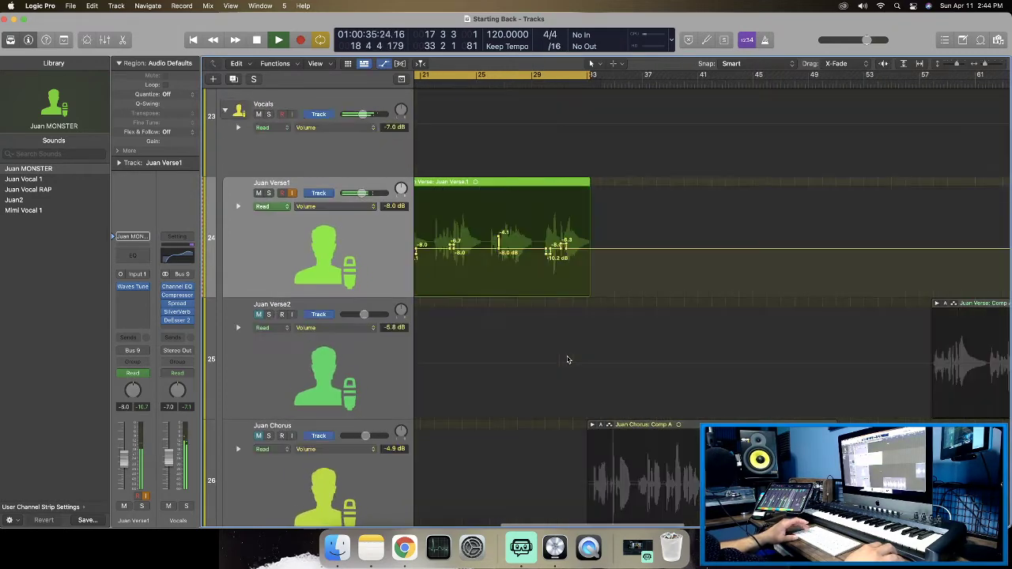
# Stop playback, hide the track automation, and set the cycle range over the second verse, from 57 3 3 1 to 76 1 1 1.
pyautogui.press('a')
pyautogui.keyDown('ctrl'); pyautogui.keyDown('alt'); pyautogui.click(567, 357); pyautogui.keyUp('alt'); pyautogui.keyUp('ctrl')
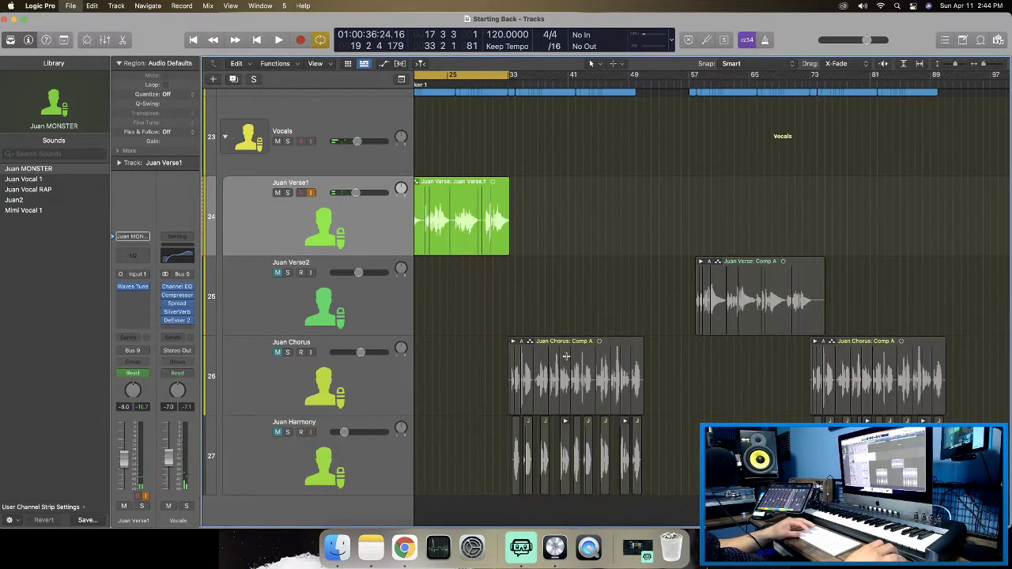
pyautogui.hscroll(-5, 566, 356)
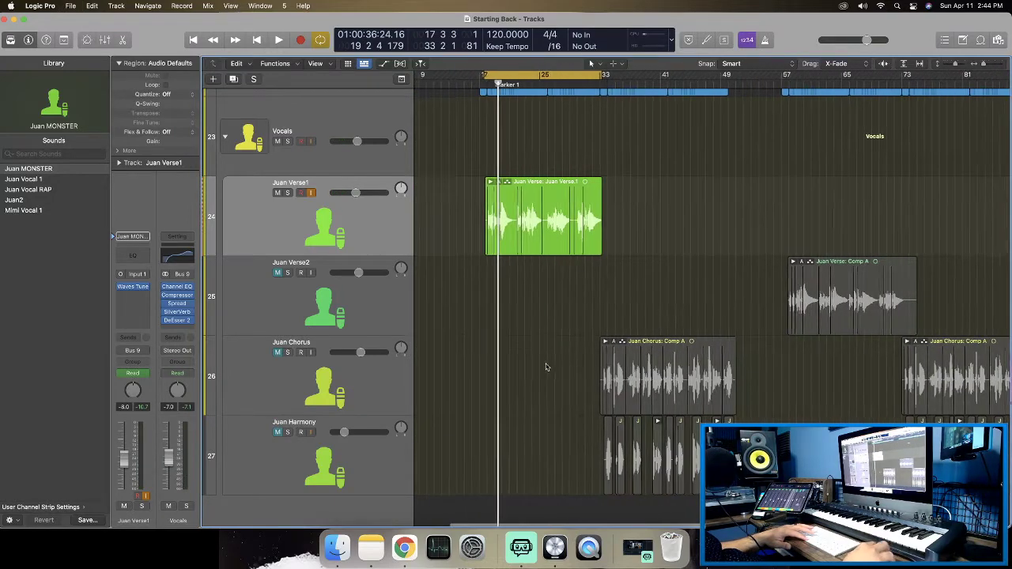
pyautogui.moveTo(518, 75); pyautogui.dragTo(818, 93)
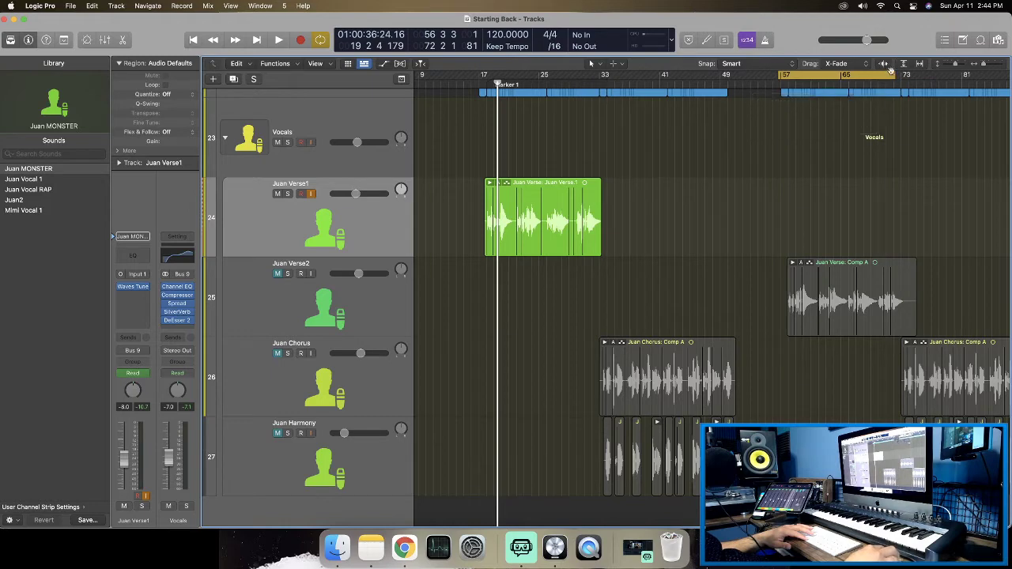
pyautogui.moveTo(895, 73); pyautogui.dragTo(916, 77)
pyautogui.moveTo(853, 76); pyautogui.dragTo(860, 76)
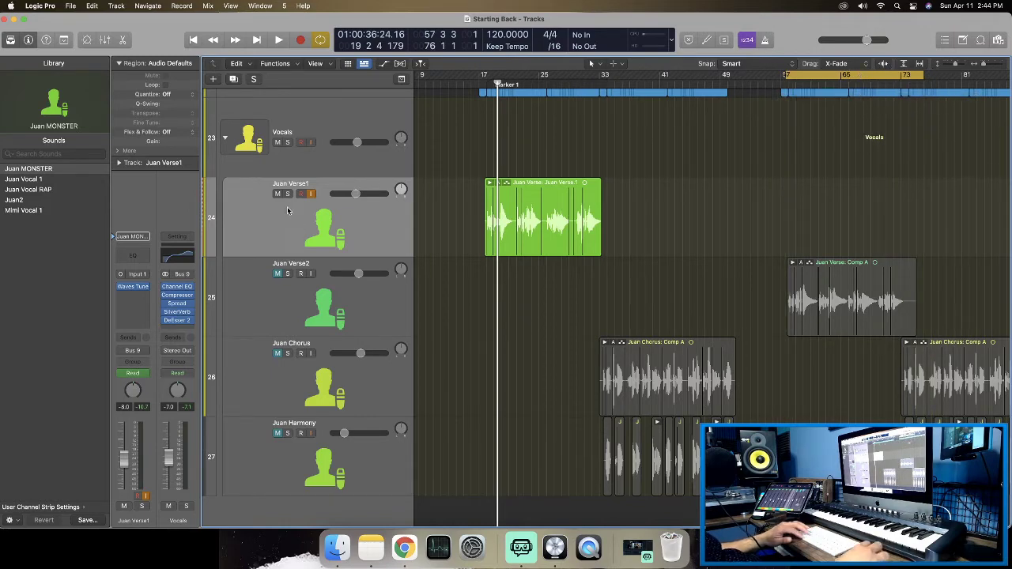
# Mute the first verse vocal track, unmute the second verse vocal track, and start playback of the second verse.
pyautogui.click(285, 273)
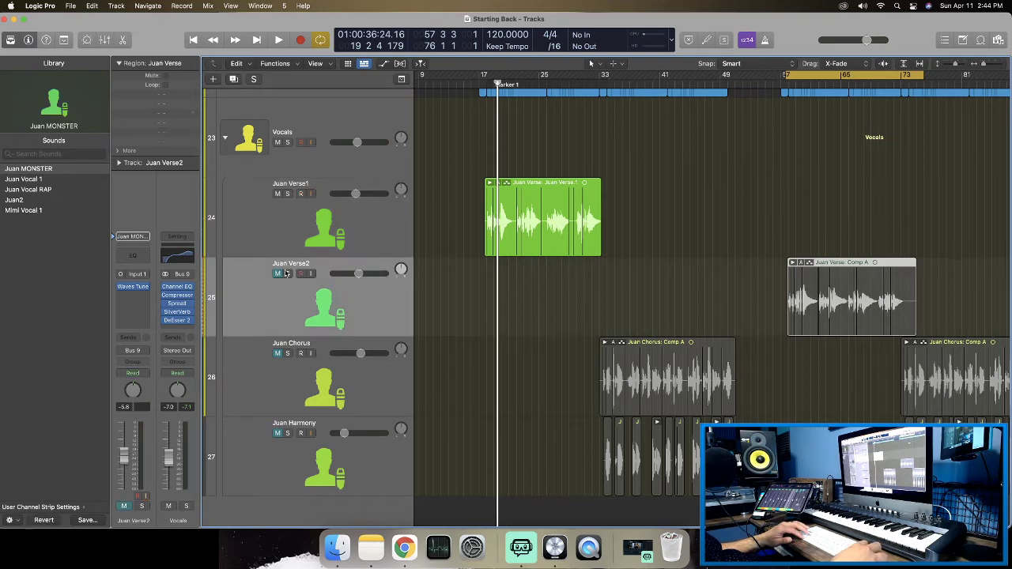
pyautogui.click(277, 193)
pyautogui.click(286, 274)
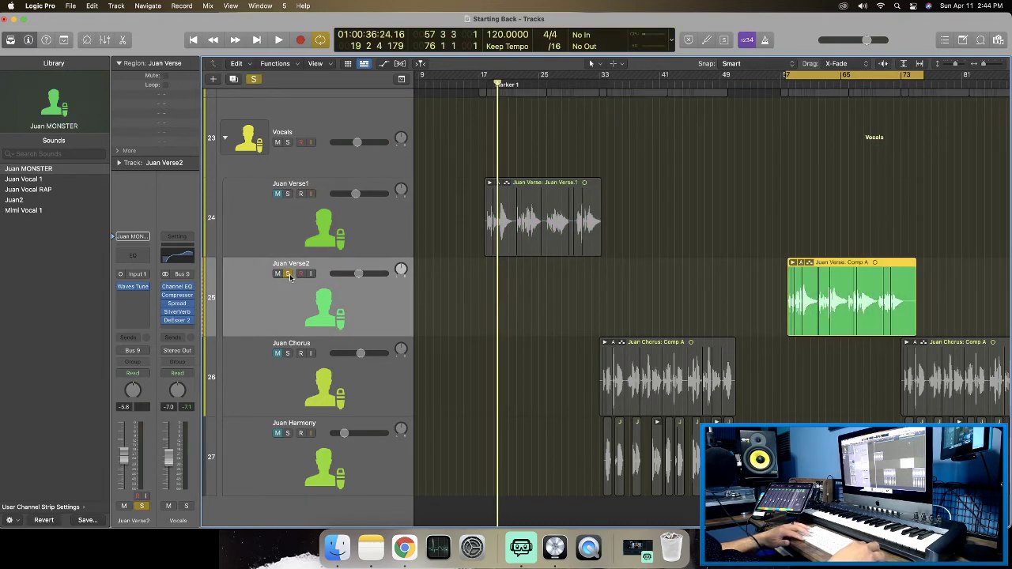
pyautogui.hotkey('shift', 'Return')
pyautogui.click(288, 274)
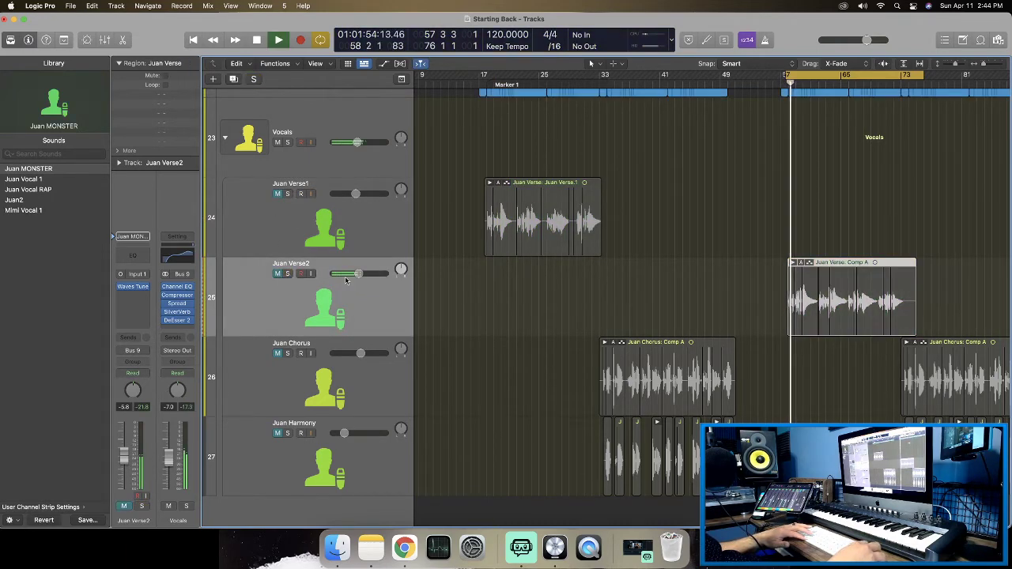
pyautogui.click(276, 274)
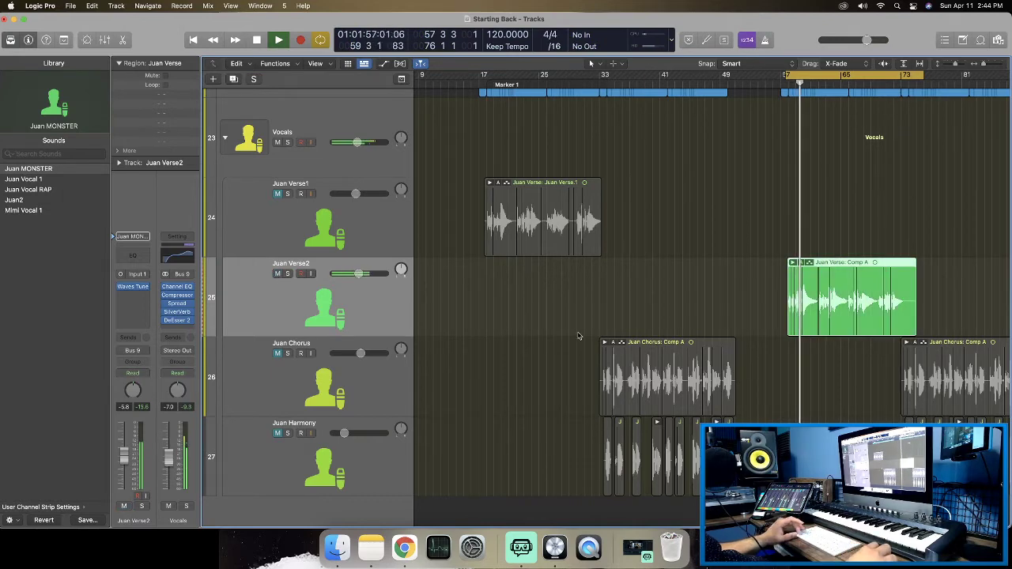
# Show the track automation for the second verse vocal and replay the verse's opening from 57 3 3 1.
pyautogui.scroll(5, 578, 334)
pyautogui.scroll(5, 578, 335)
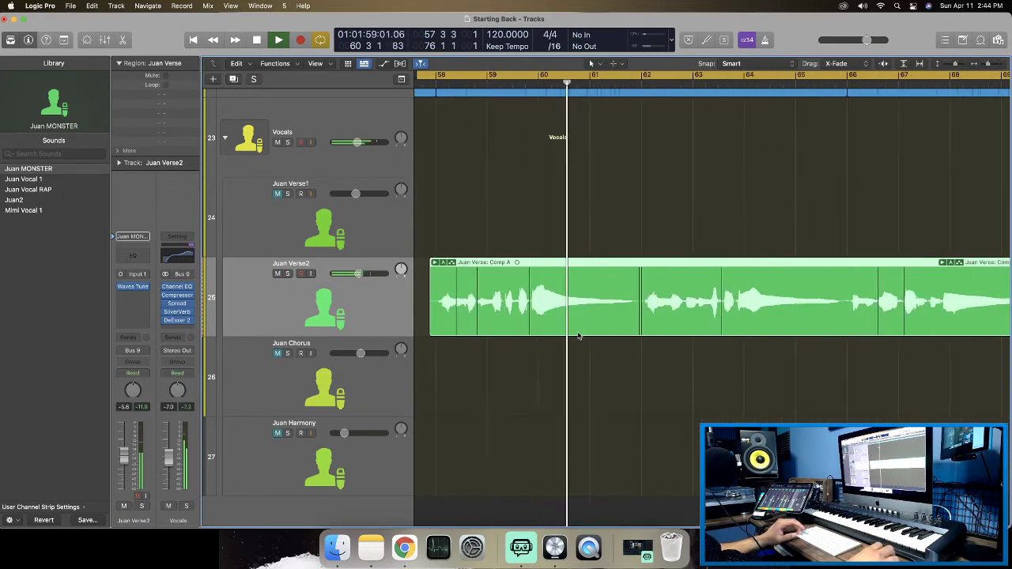
pyautogui.press('a')
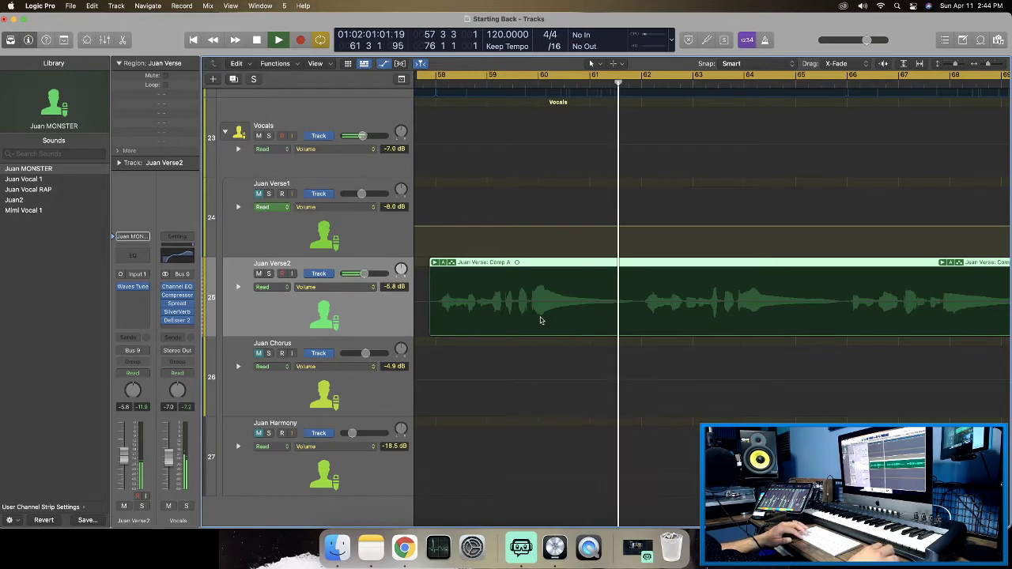
pyautogui.hscroll(3, 485, 314)
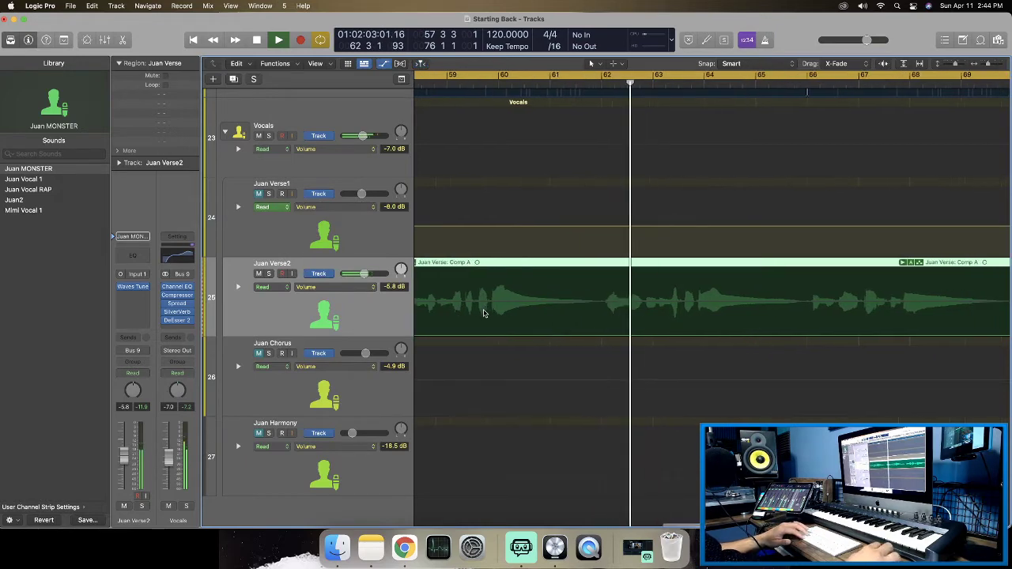
pyautogui.hscroll(-5, 485, 313)
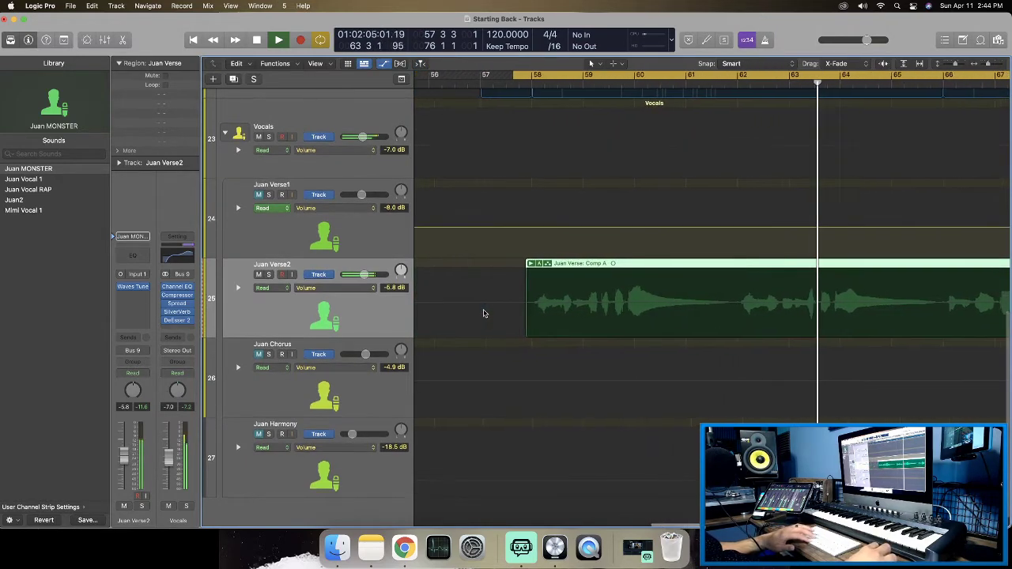
pyautogui.press('space')
pyautogui.press('space')
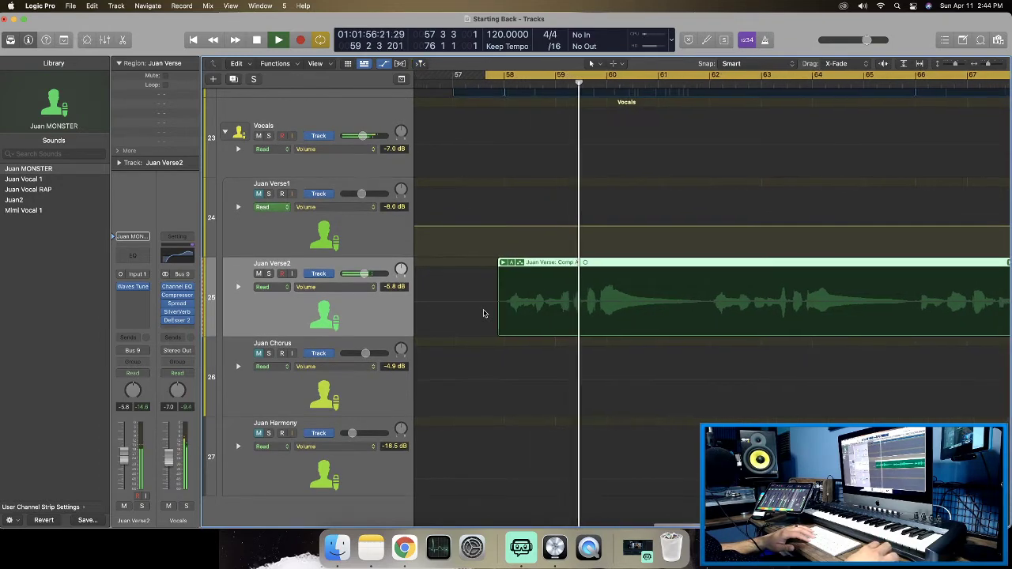
# Stop playback and raise the Volume automation on the second verse's opening phrase, from 58 1 1 1, to about -3.5 dB.
pyautogui.press('space')
pyautogui.scroll(5, 486, 313)
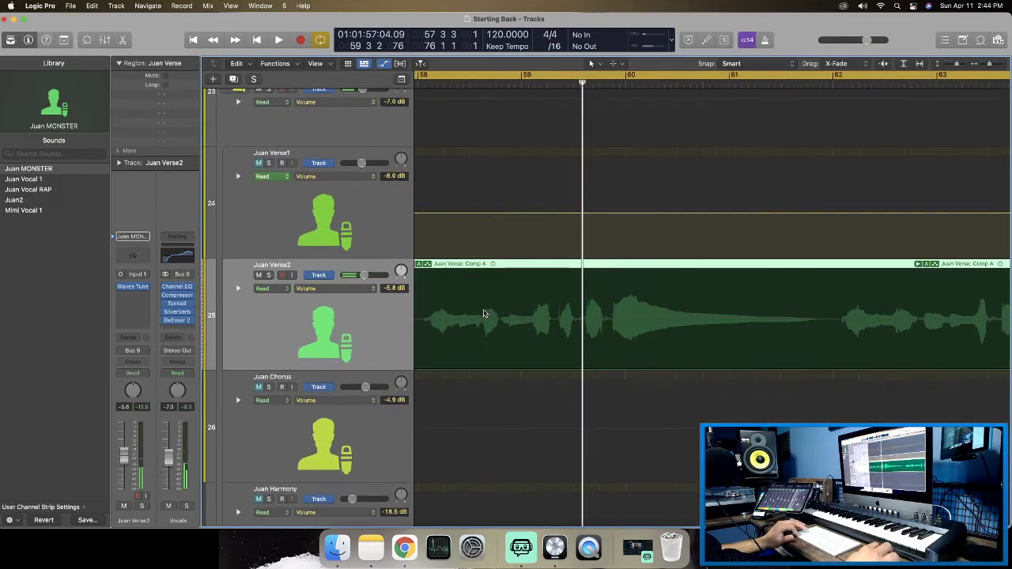
pyautogui.hscroll(-3, 484, 314)
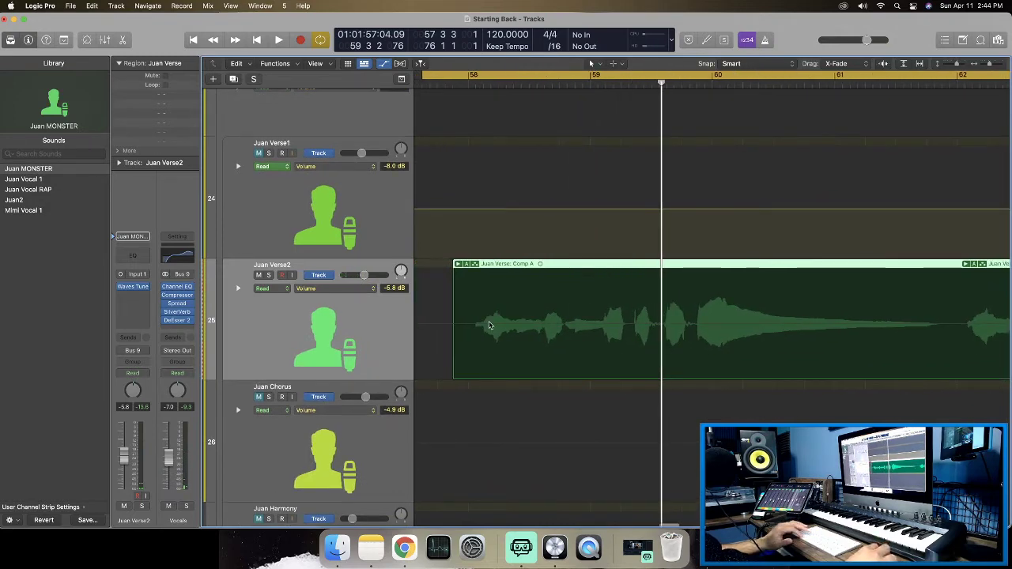
pyautogui.moveTo(476, 323); pyautogui.dragTo(560, 332)
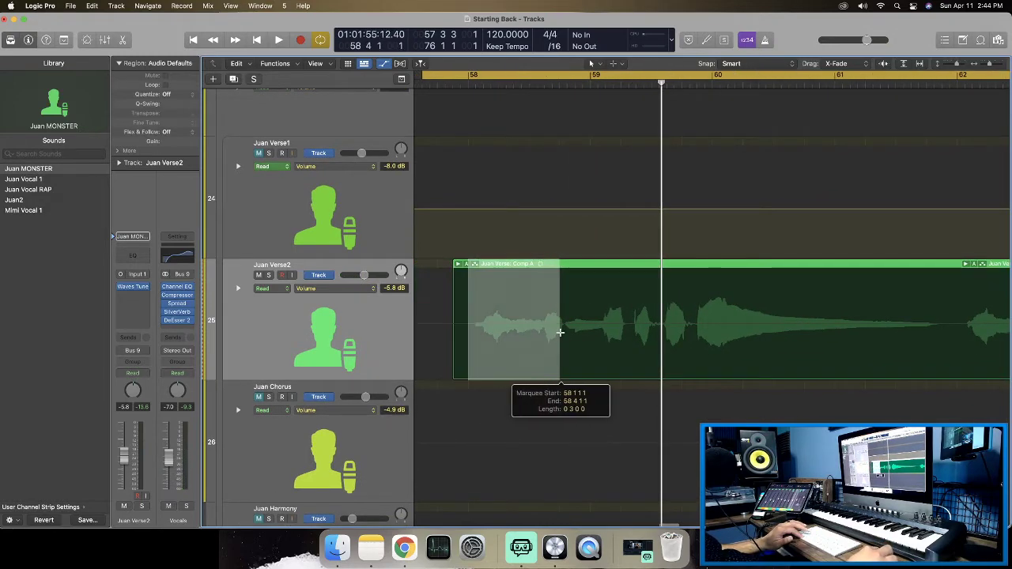
pyautogui.click(509, 327)
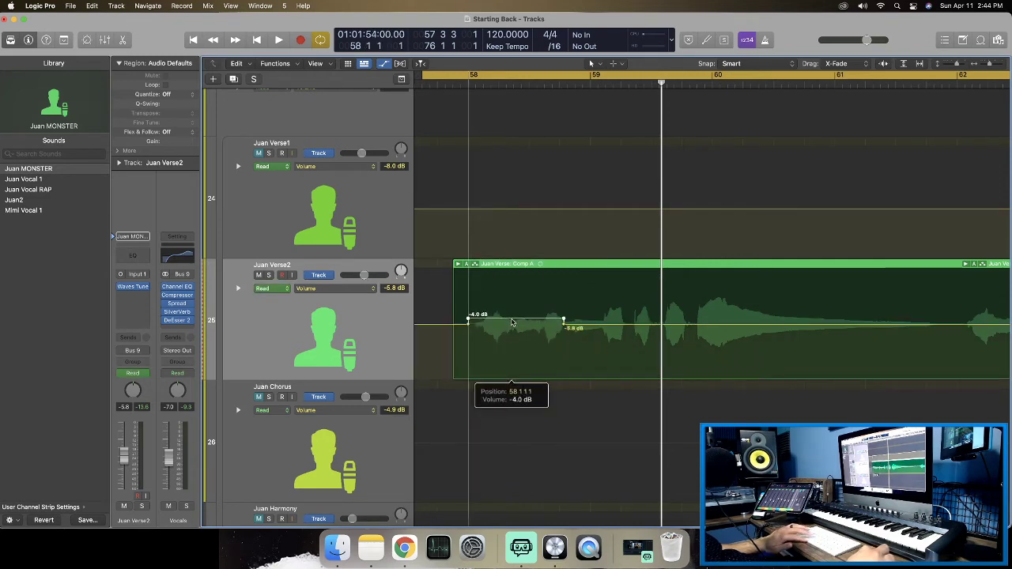
# Audition the opening and lower the Volume automation on the first long held note, from 59 4 2 161 to bar 62, to -7.6 dB.
pyautogui.press('space')
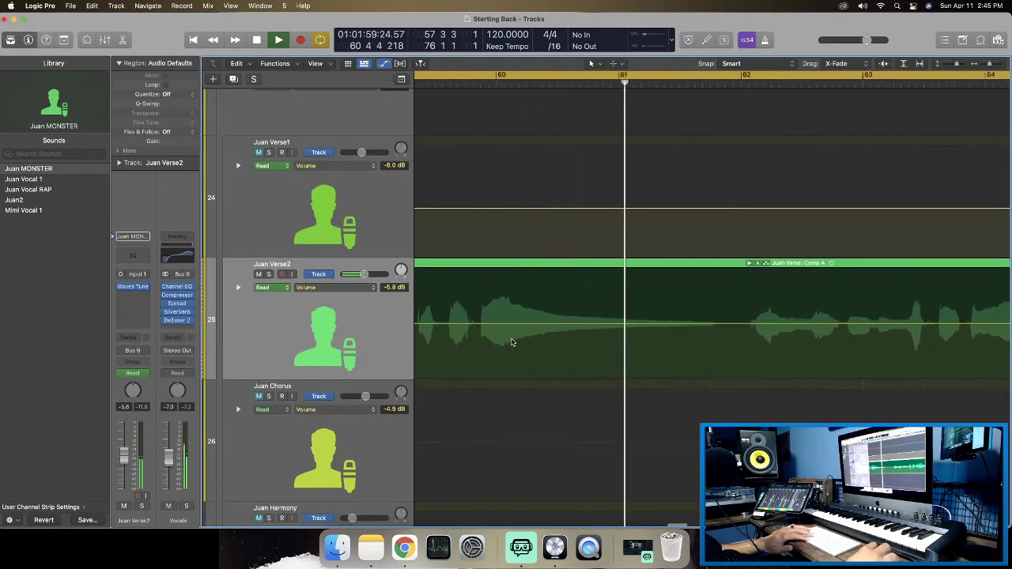
pyautogui.press('space')
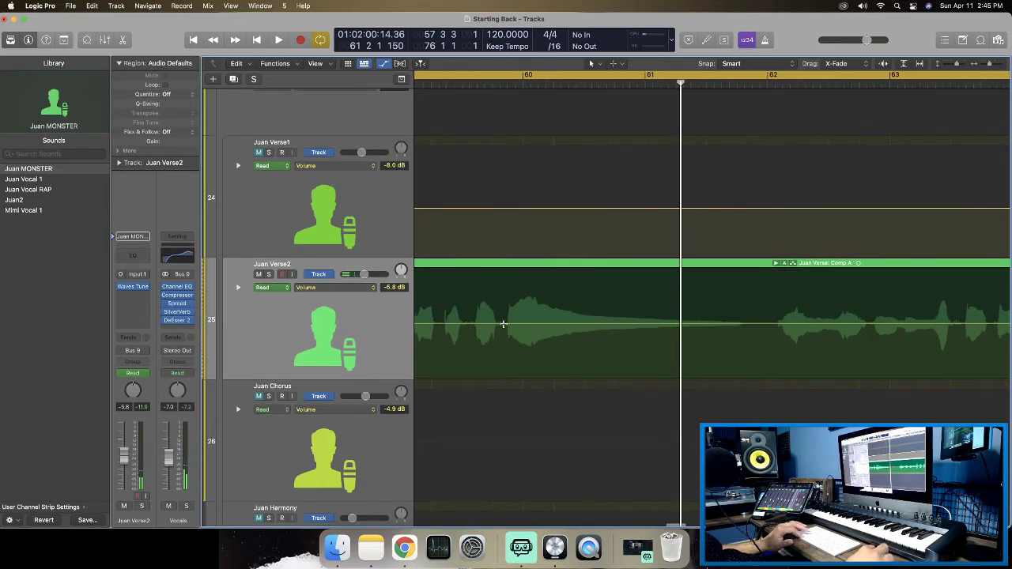
pyautogui.moveTo(504, 324); pyautogui.dragTo(733, 327)
pyautogui.click(606, 323)
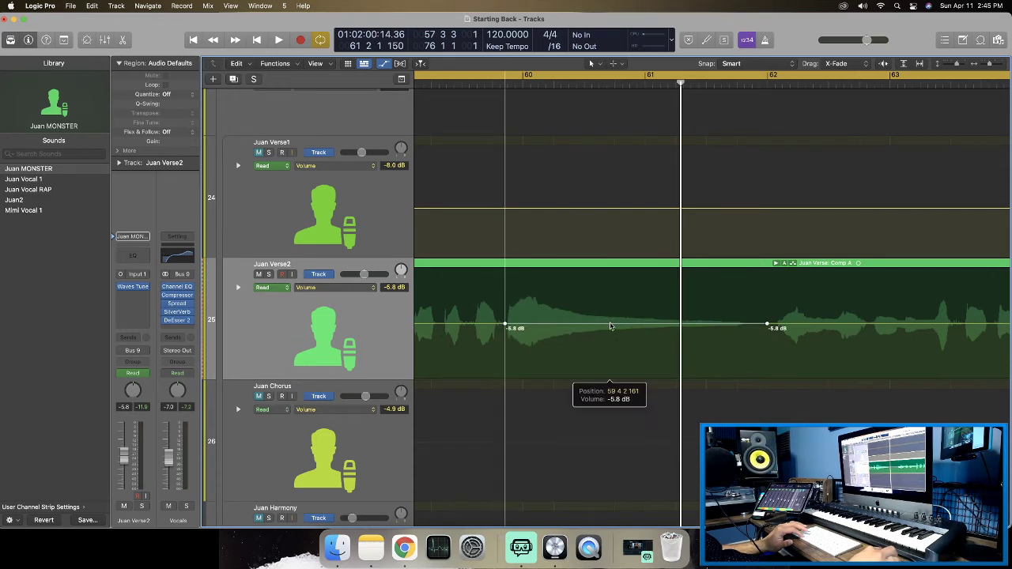
pyautogui.press('space')
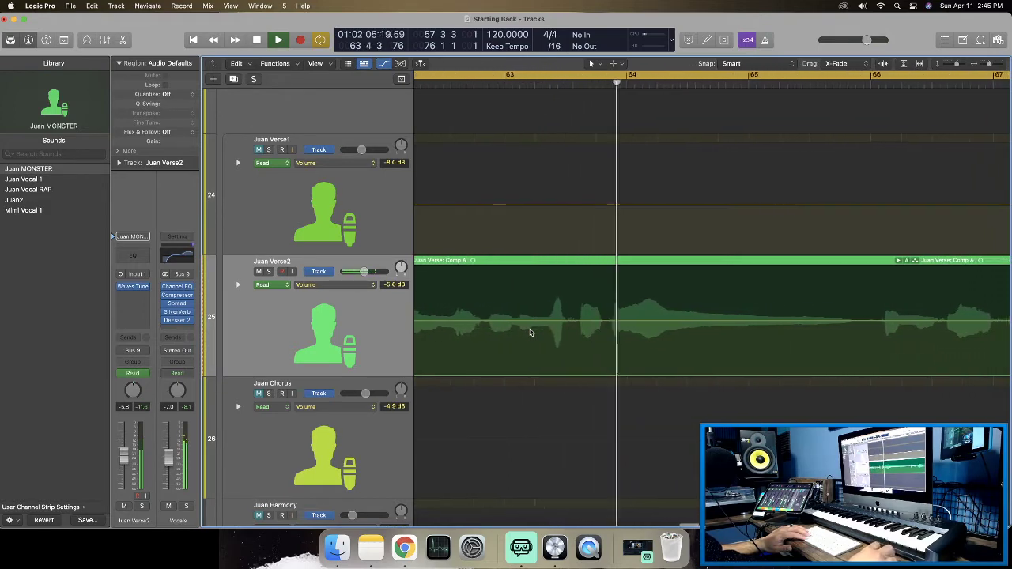
# Raise the Volume automation on the quiet phrase starting at 66 1 2 81 to -4.5 dB and cycle from 66 1 1 1 to 73 4 3 1.
pyautogui.hscroll(-5, 531, 332)
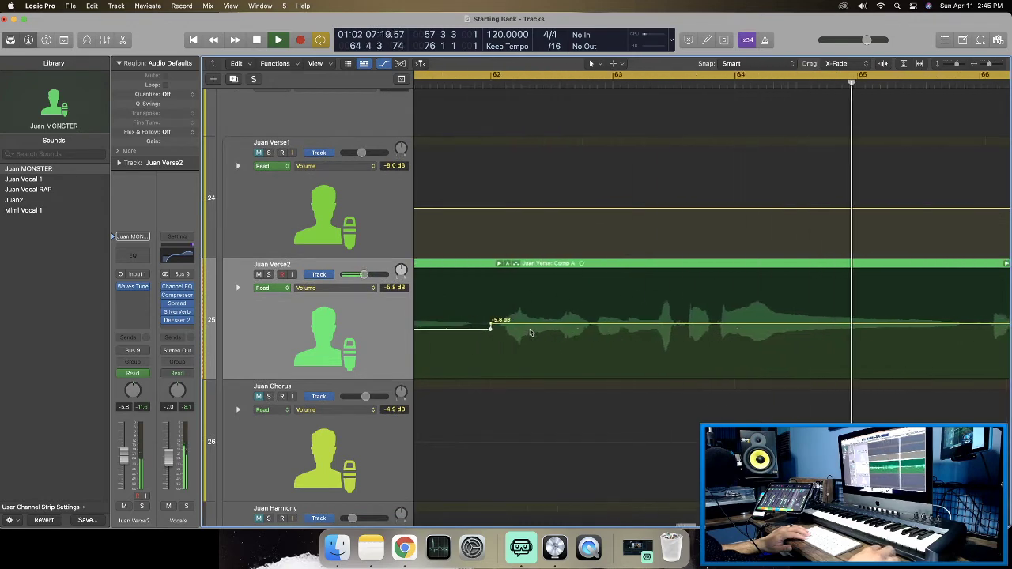
pyautogui.hscroll(5, 549, 309)
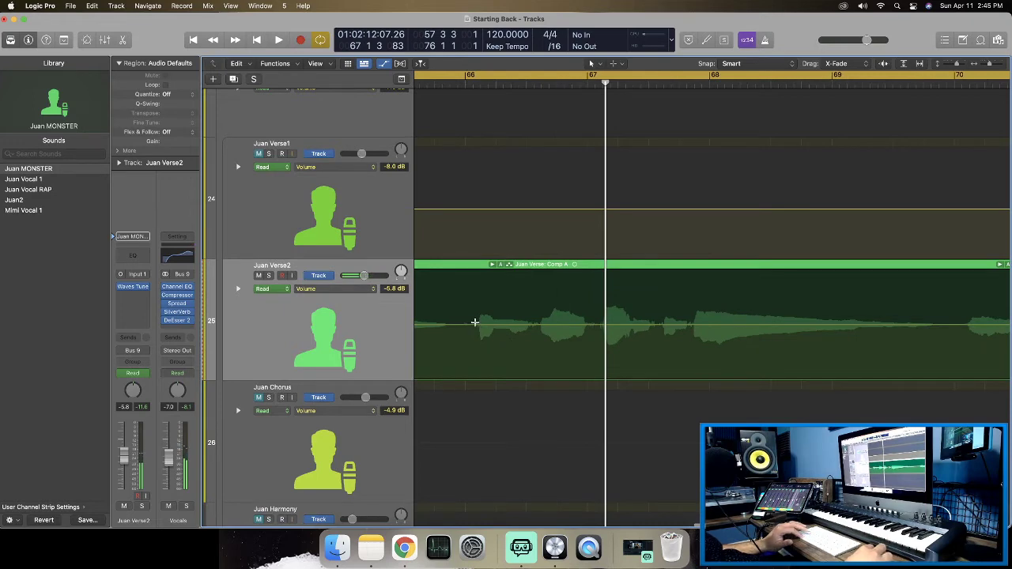
pyautogui.moveTo(474, 323); pyautogui.dragTo(508, 324)
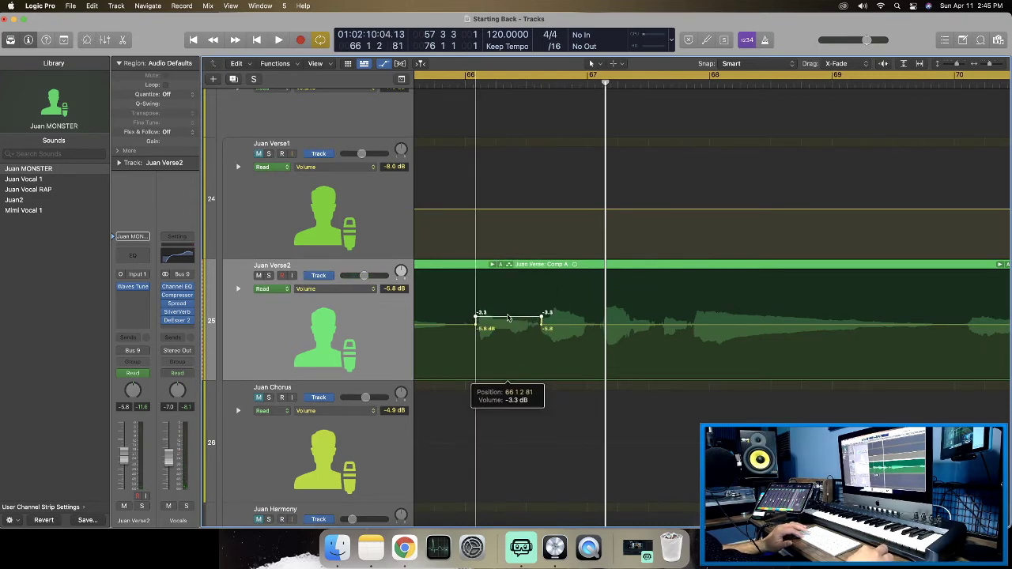
pyautogui.moveTo(467, 77); pyautogui.dragTo(1006, 113)
pyautogui.press('space')
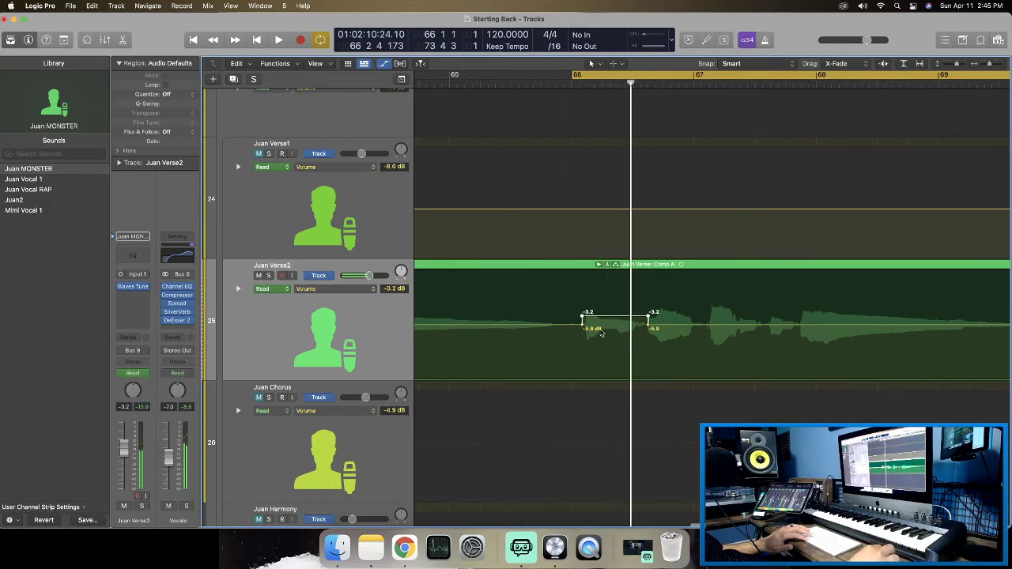
pyautogui.moveTo(608, 320); pyautogui.dragTo(608, 320)
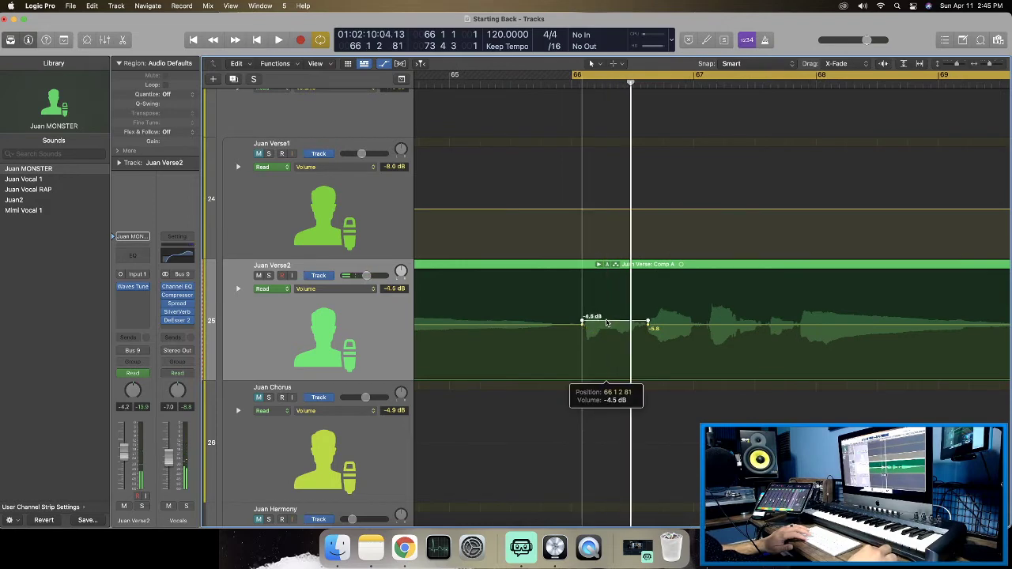
pyautogui.press('space')
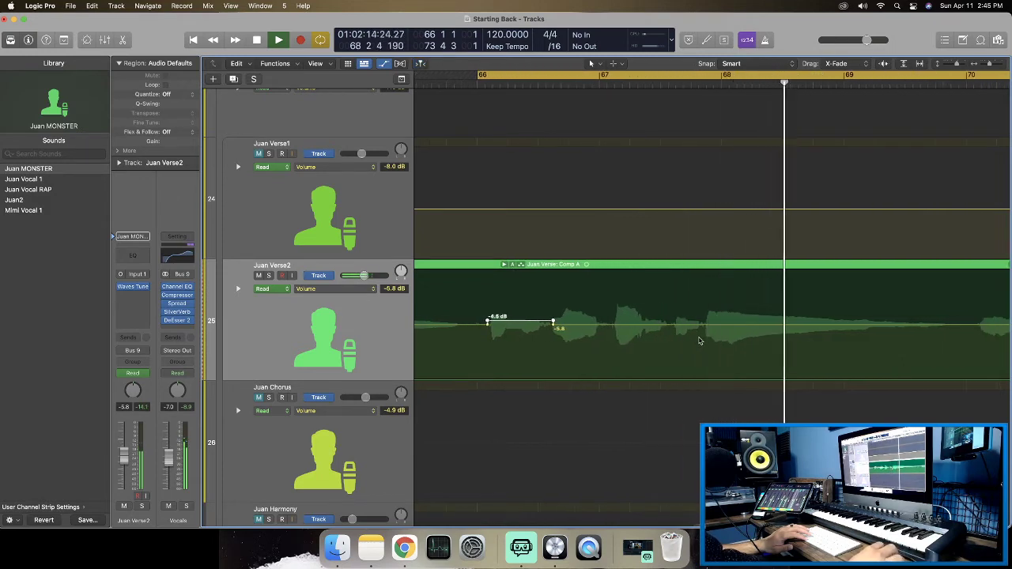
# Replay the passage and raise the Volume automation on the short quiet word just before bar 68 to -2.9 dB.
pyautogui.press('space')
pyautogui.press('space')
pyautogui.press('super+Right')
pyautogui.press('super+Right')
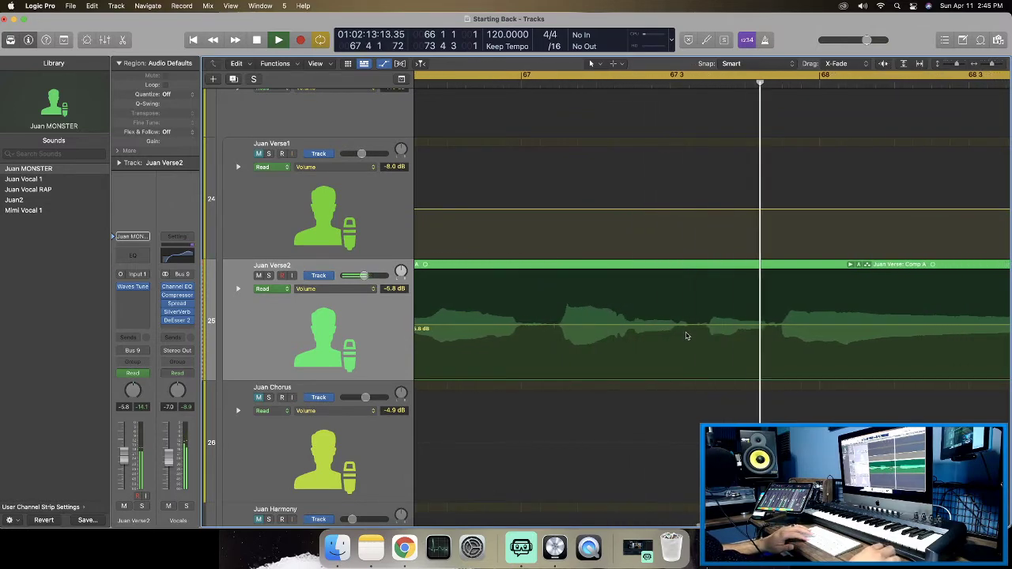
pyautogui.press('space')
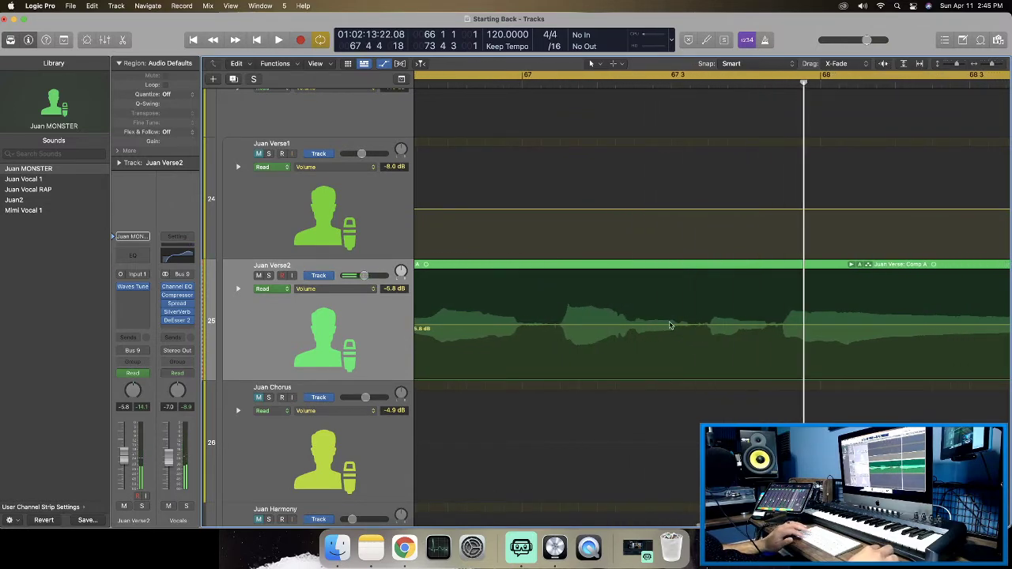
pyautogui.press('space')
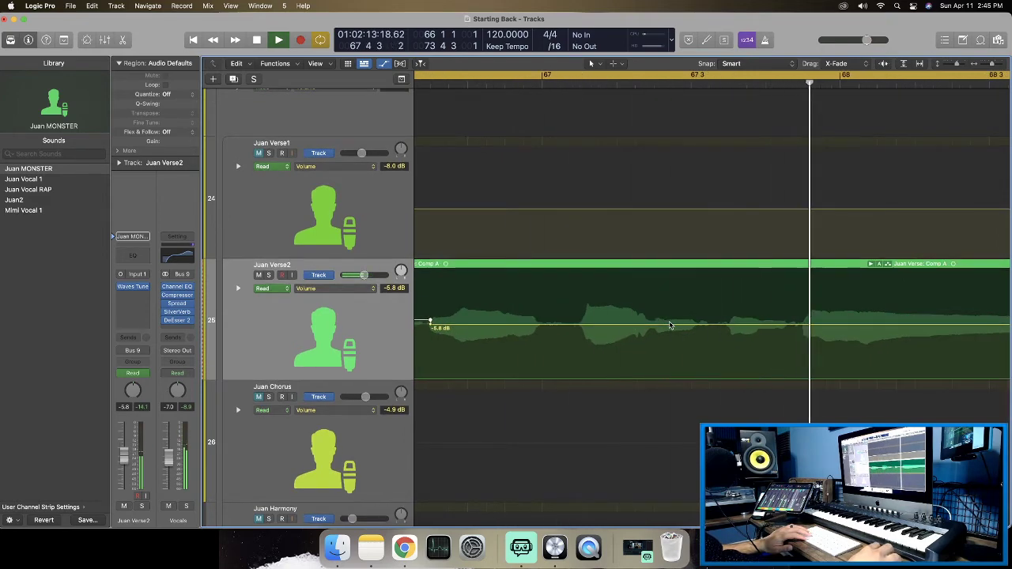
pyautogui.press('space')
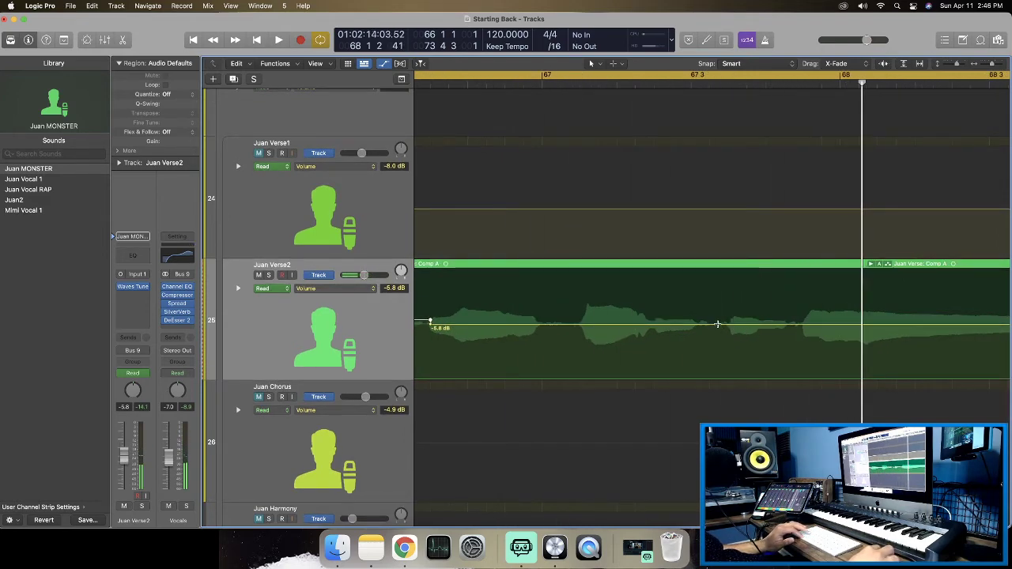
pyautogui.moveTo(715, 323); pyautogui.dragTo(795, 325)
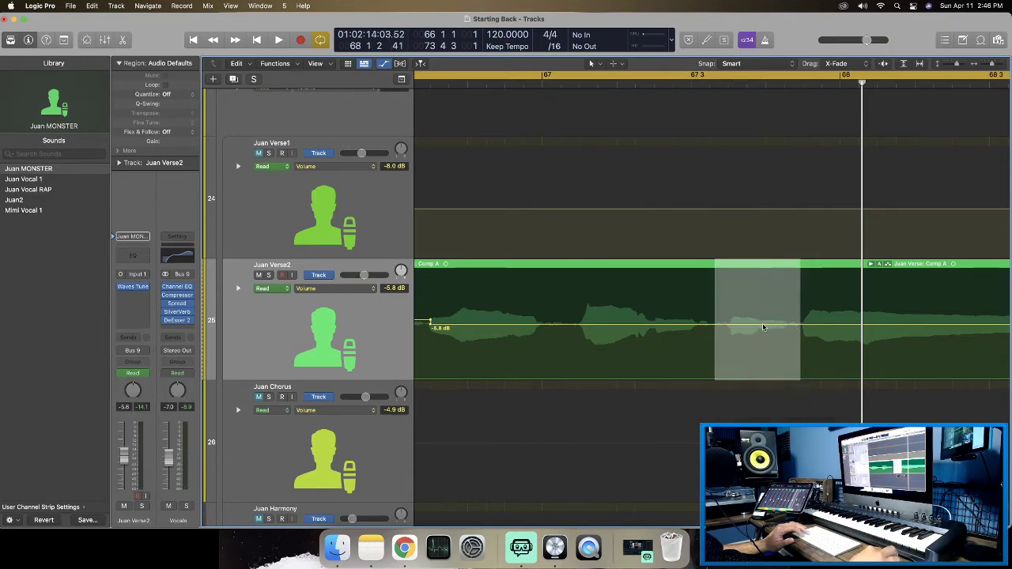
pyautogui.moveTo(762, 324); pyautogui.dragTo(751, 316)
pyautogui.press('space')
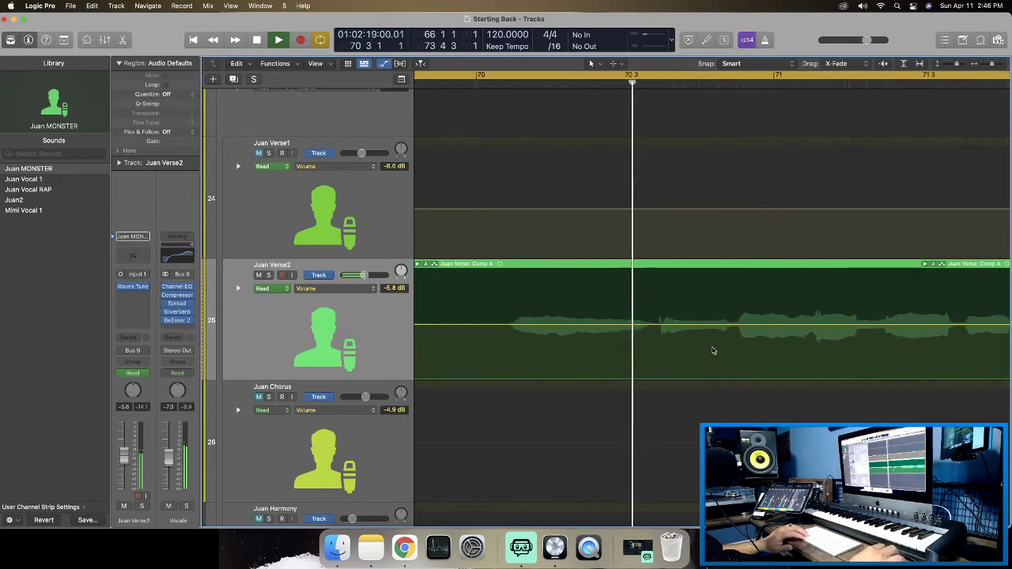
# Raise the Volume automation on the quiet phrase from 70 1 2 133 to 70 4 3 1 to -3.2 dB and replay it.
pyautogui.press('space')
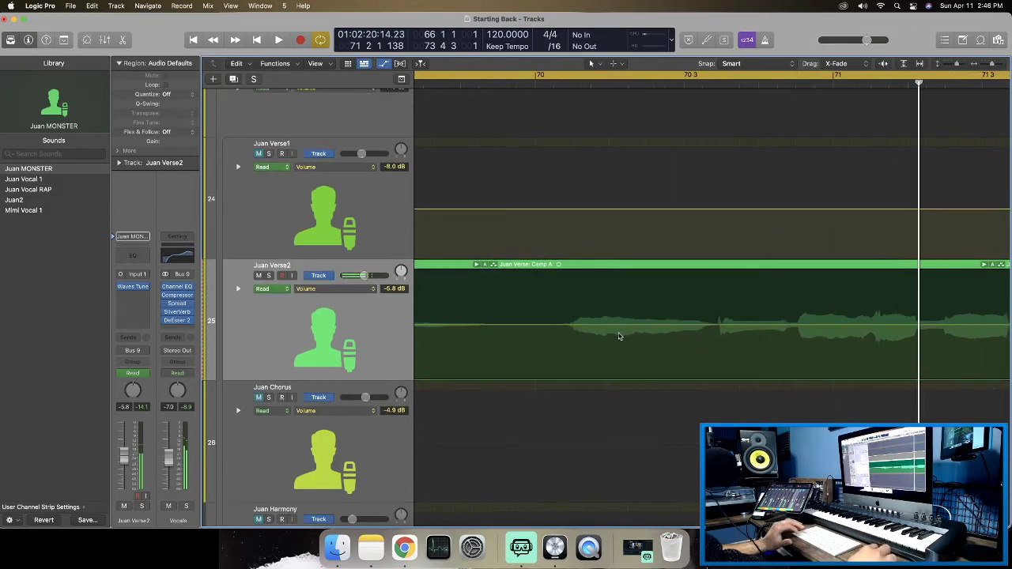
pyautogui.moveTo(564, 318); pyautogui.dragTo(795, 334)
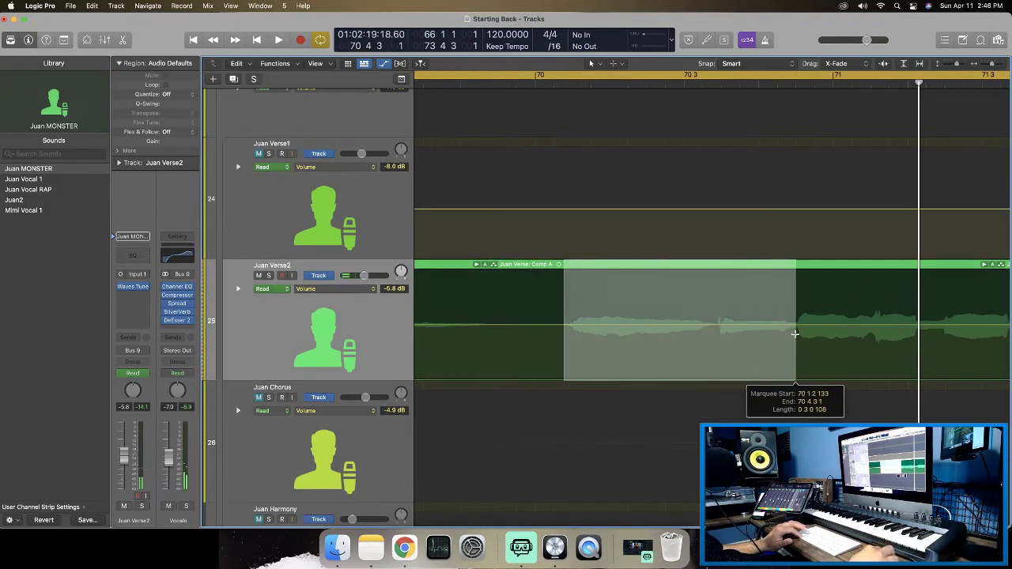
pyautogui.click(680, 325)
pyautogui.moveTo(680, 324); pyautogui.dragTo(680, 323)
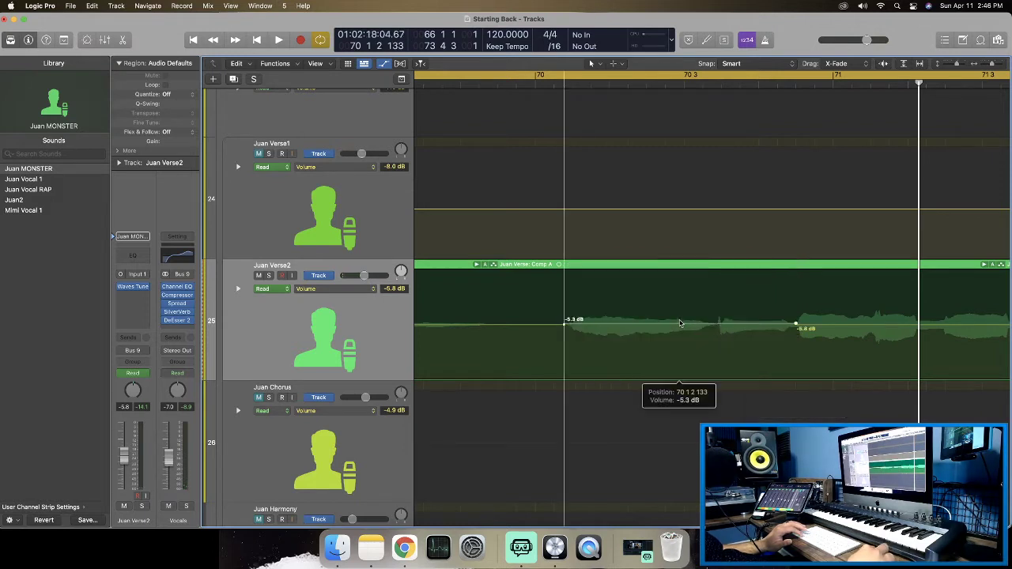
pyautogui.press('space')
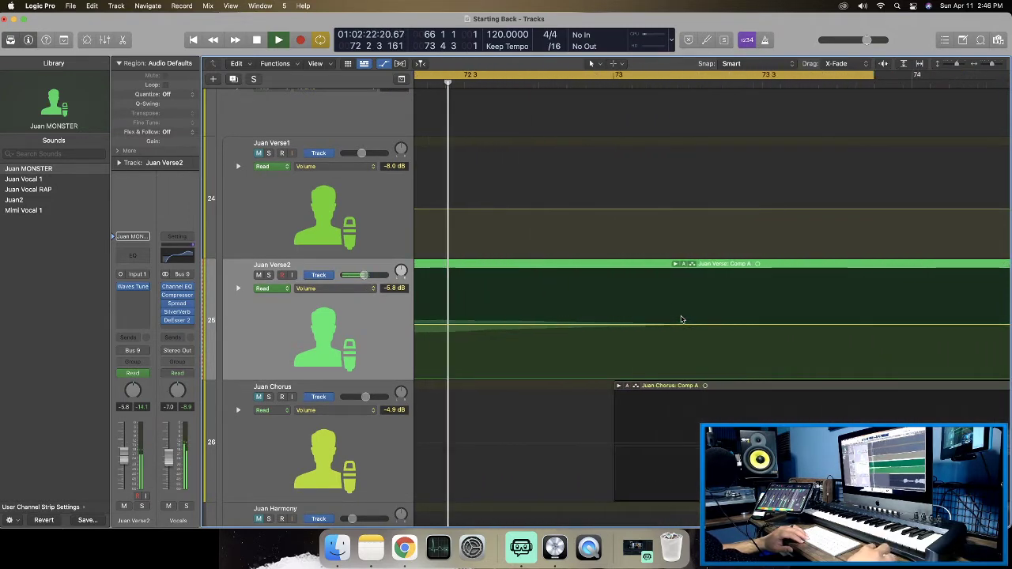
# Hide the track automation with the whole edited second verse in view.
pyautogui.press('super+Left')
pyautogui.press('super+Left')
pyautogui.press('super+Left')
pyautogui.press('super+Left')
pyautogui.press('super+Left')
pyautogui.press('super+Left')
pyautogui.press('super+Left')
pyautogui.press('super+Left')
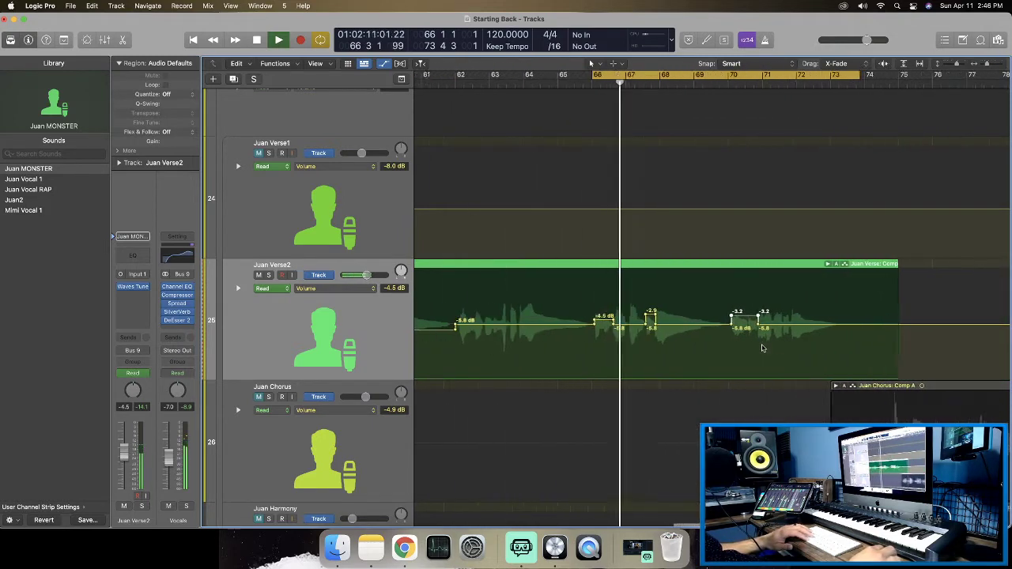
pyautogui.press('a')
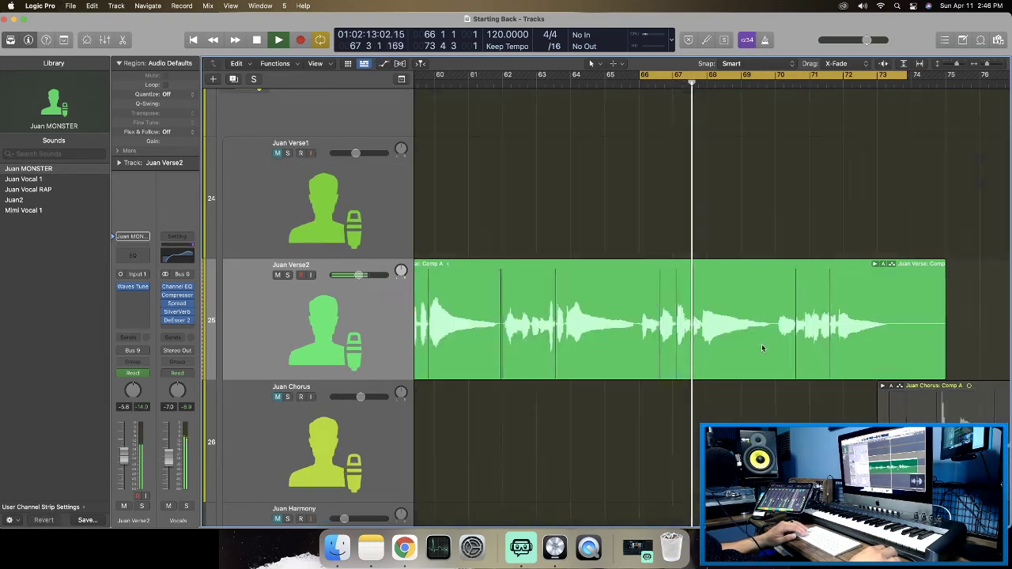
# Replay the second verse vocal from its opening at bar 58 to check the evened-out levels.
pyautogui.hscroll(-5, 712, 324)
pyautogui.hscroll(-2, 692, 316)
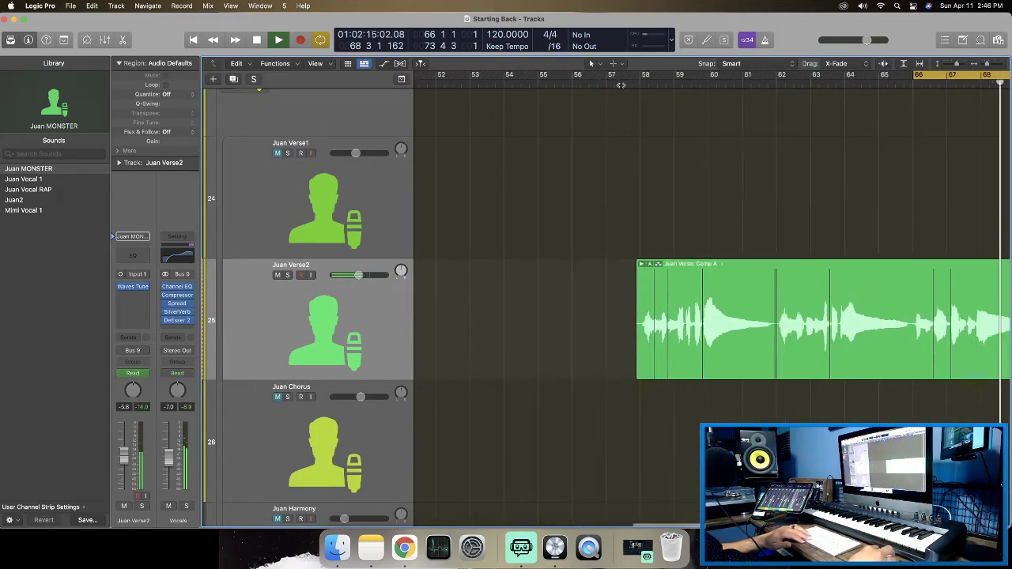
pyautogui.scroll(-5, 671, 240)
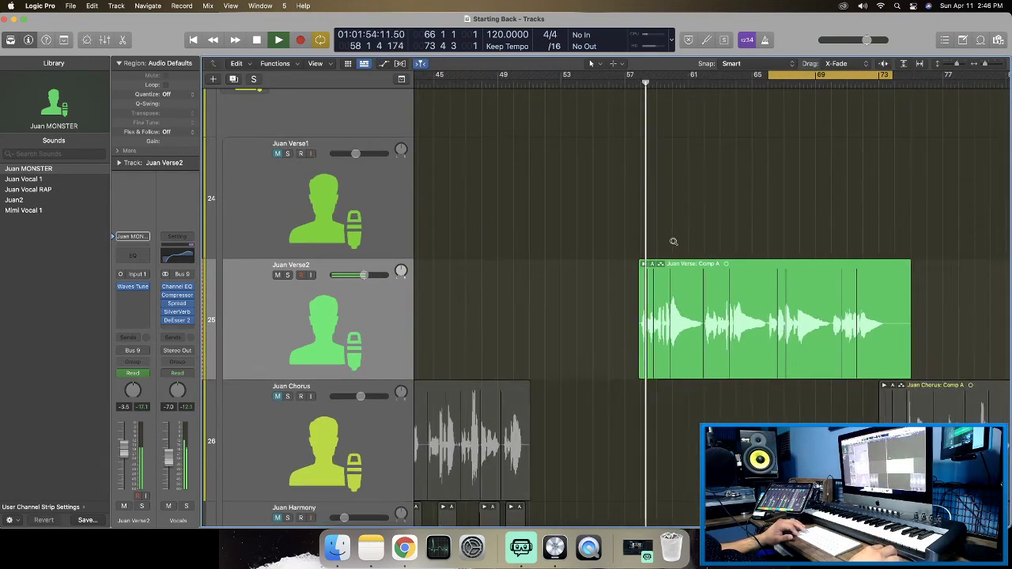
pyautogui.scroll(-2, 673, 242)
pyautogui.scroll(2, 674, 242)
pyautogui.hscroll(-1, 674, 244)
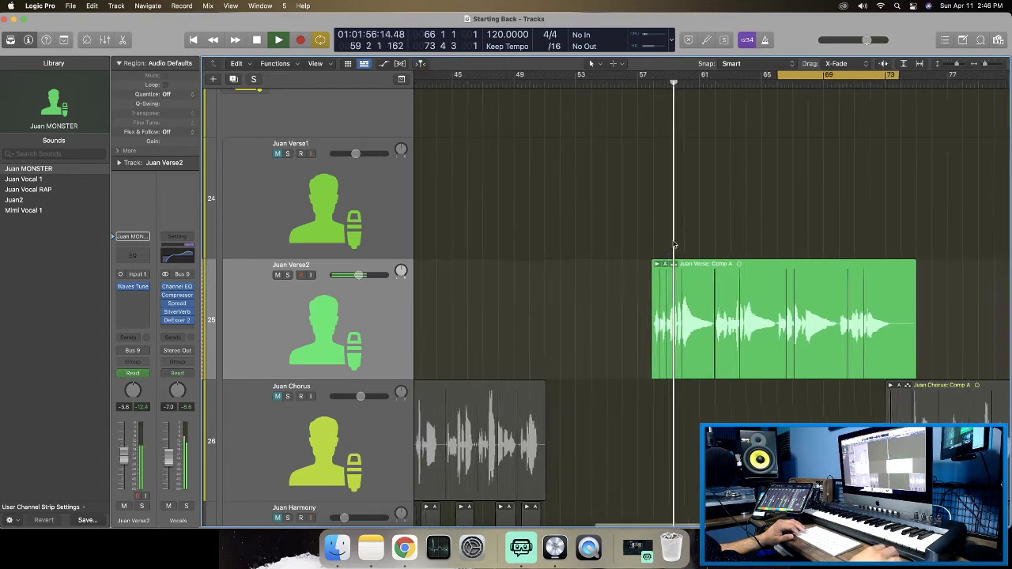
pyautogui.hscroll(-2, 673, 243)
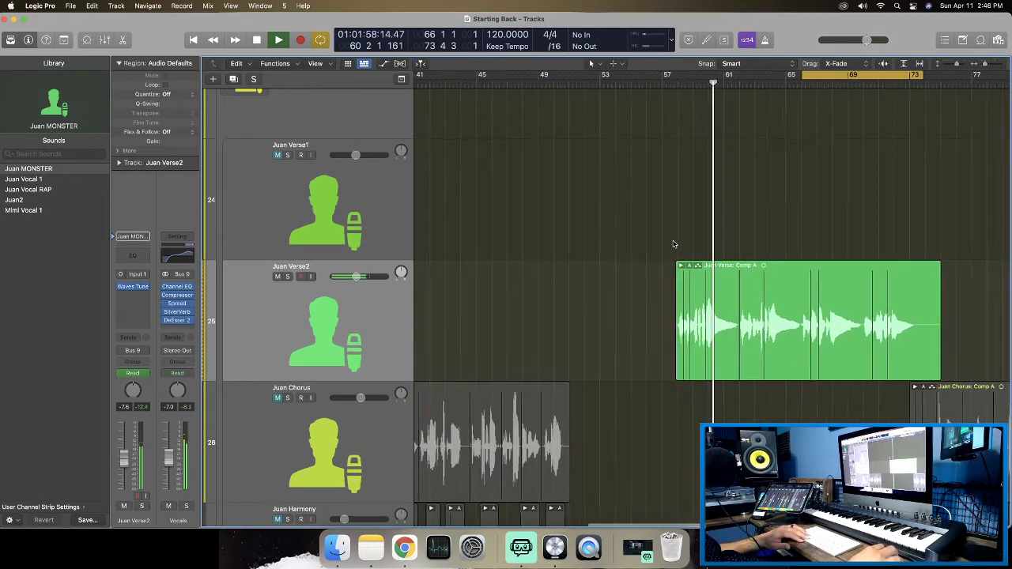
pyautogui.hscroll(-2, 674, 243)
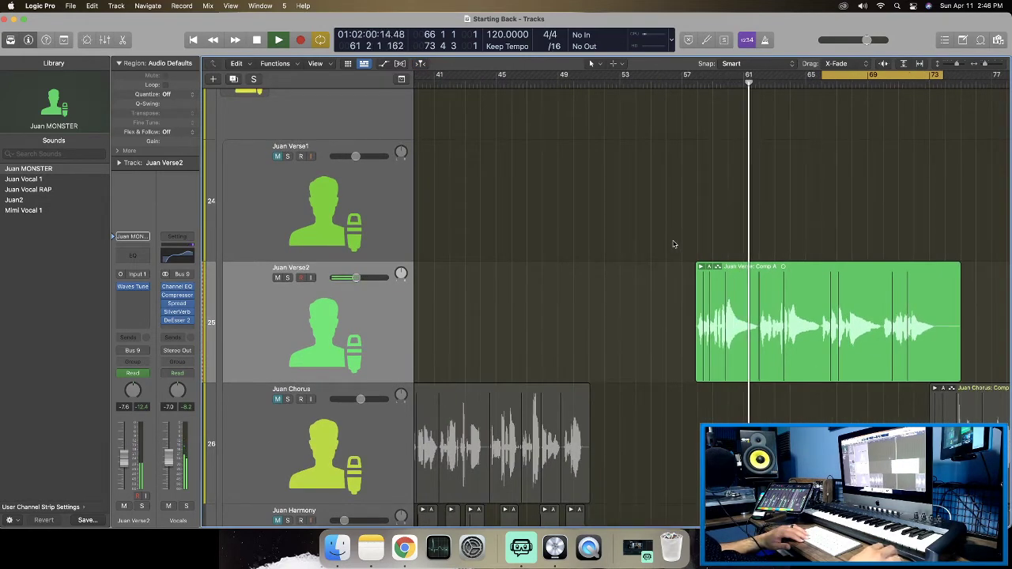
pyautogui.hscroll(1, 674, 243)
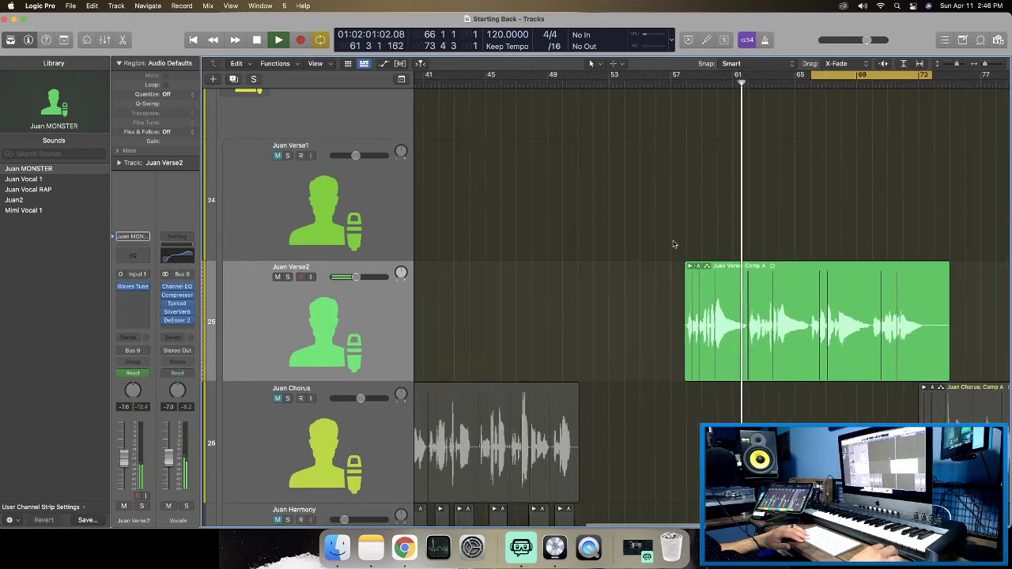
# Turn off cycle playback and bring the verse, chorus and harmony vocal regions into view.
pyautogui.click(825, 78)
pyautogui.hscroll(-10, 739, 166)
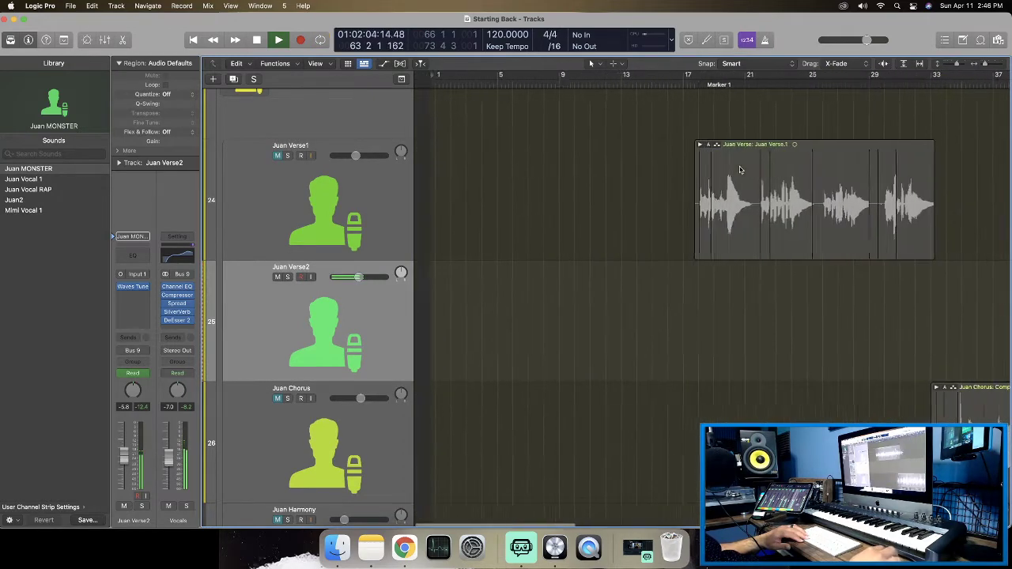
pyautogui.scroll(-8, 740, 170)
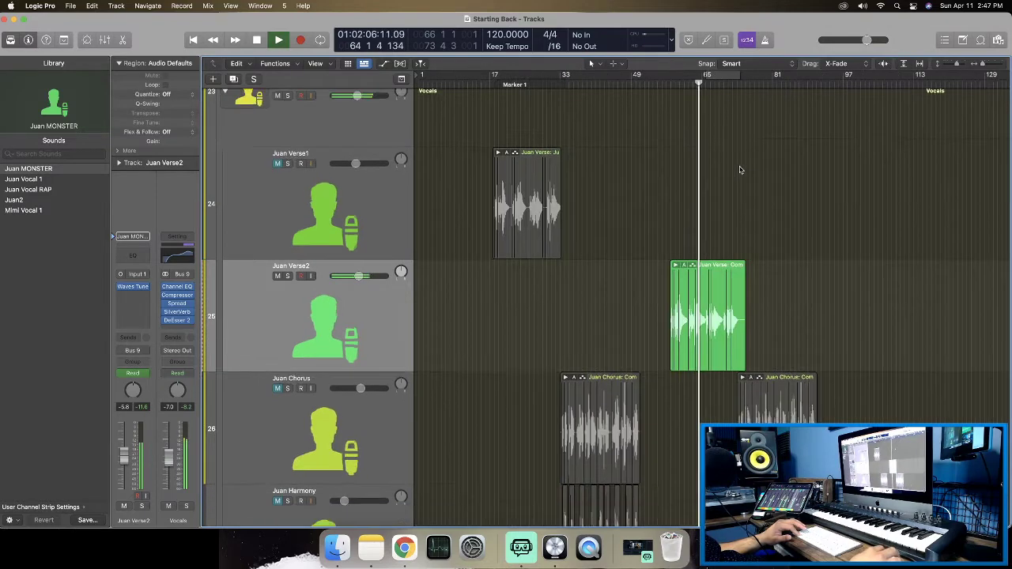
pyautogui.press('super+Up')
pyautogui.press('super+Right')
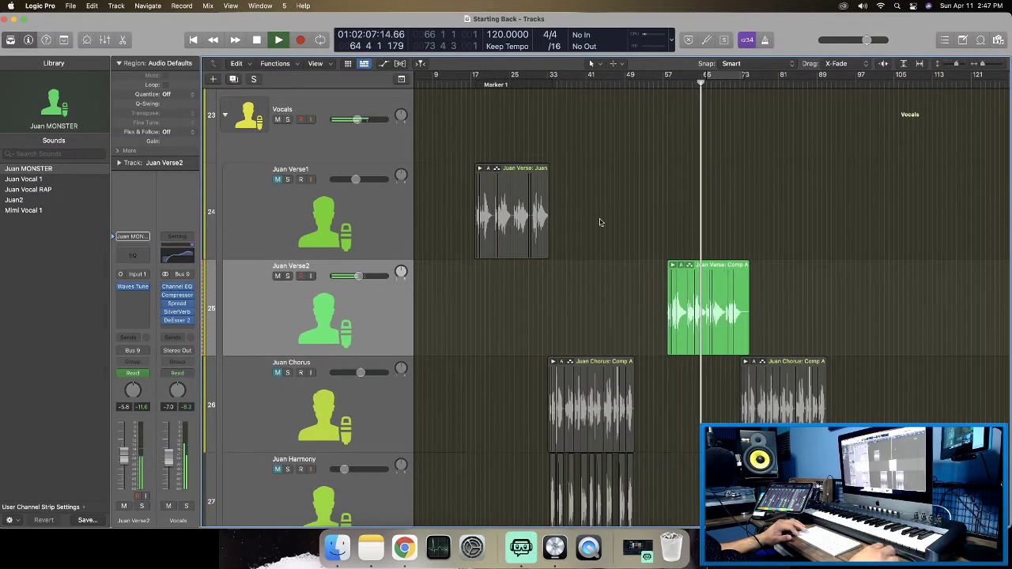
# Unmute the Juan Verse1 track and play the first verse vocal from around bar 20.
pyautogui.click(277, 180)
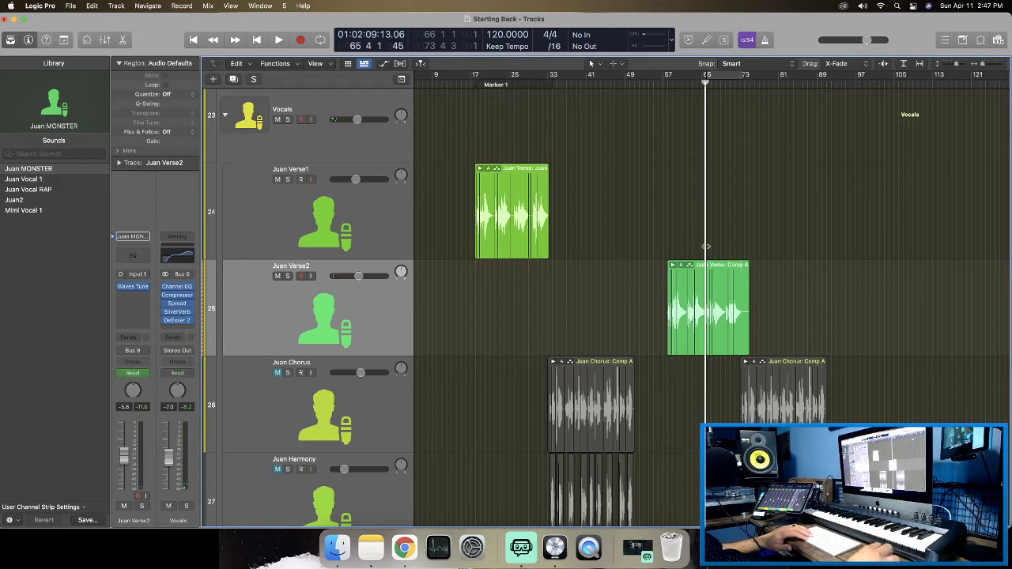
pyautogui.scroll(1, 512, 101)
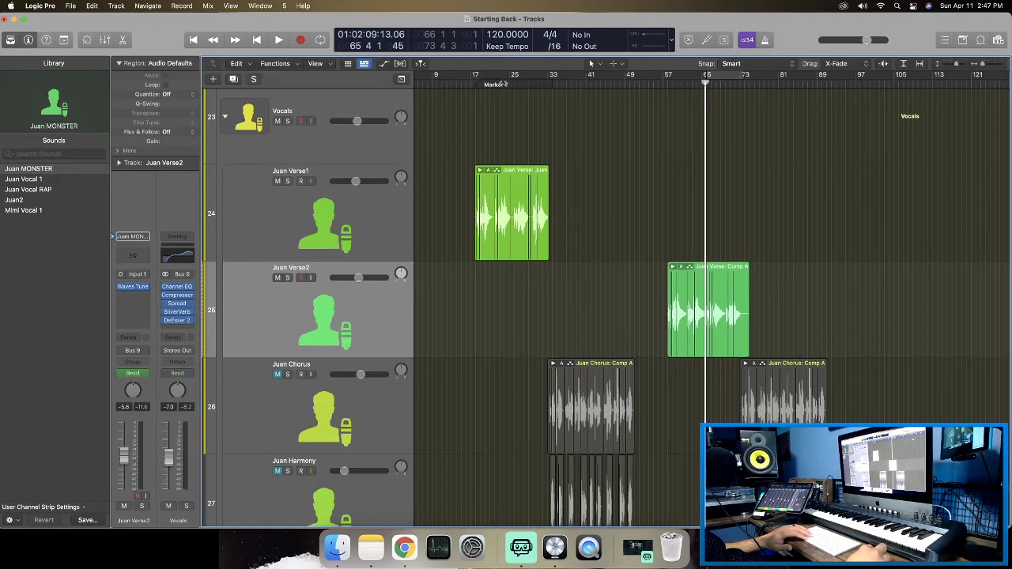
pyautogui.click(504, 84)
pyautogui.press('space')
pyautogui.click(491, 84)
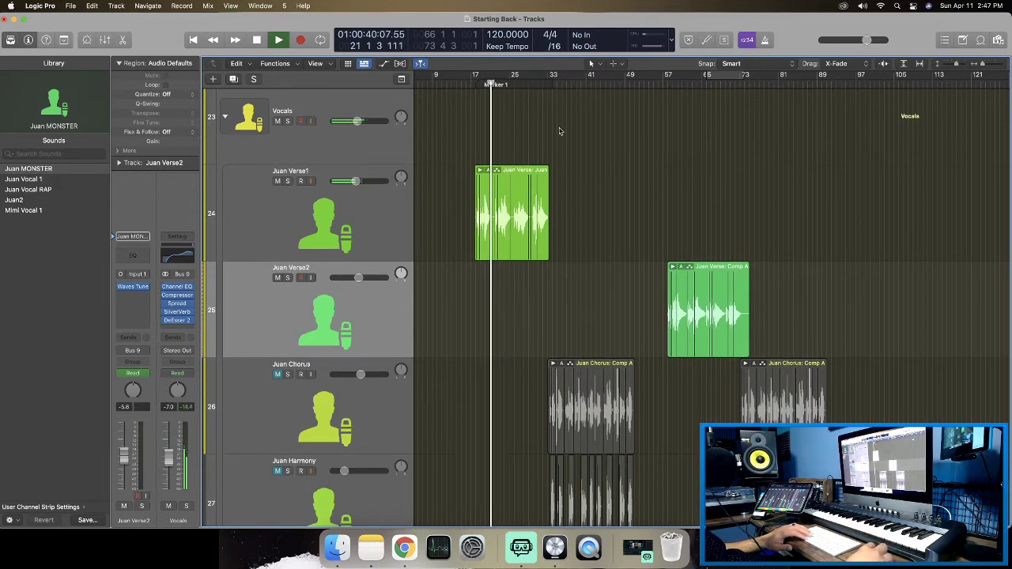
# Play the second verse vocal from about bars 61 and 68 to compare its level with the first verse.
pyautogui.click(688, 84)
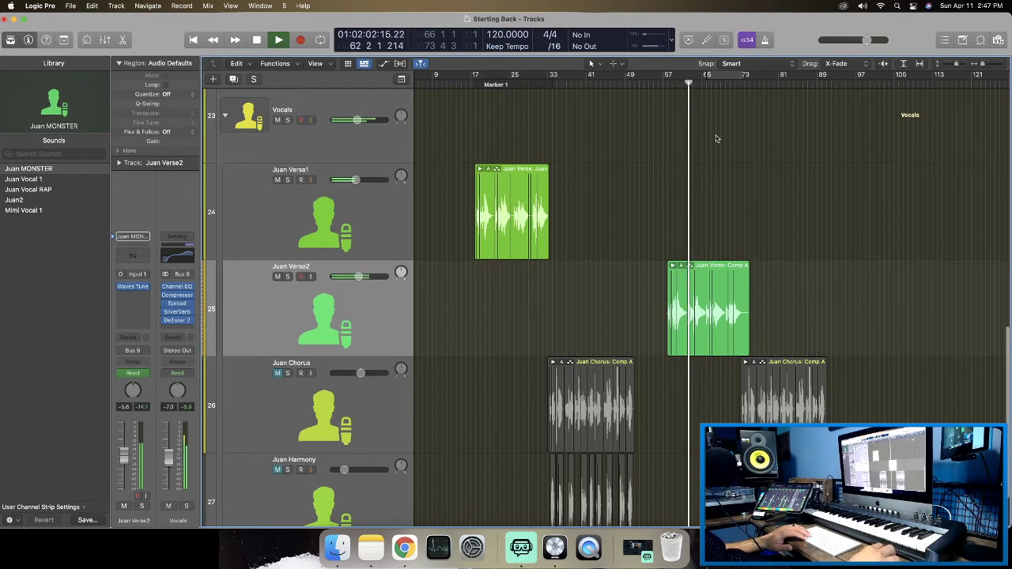
pyautogui.click(717, 83)
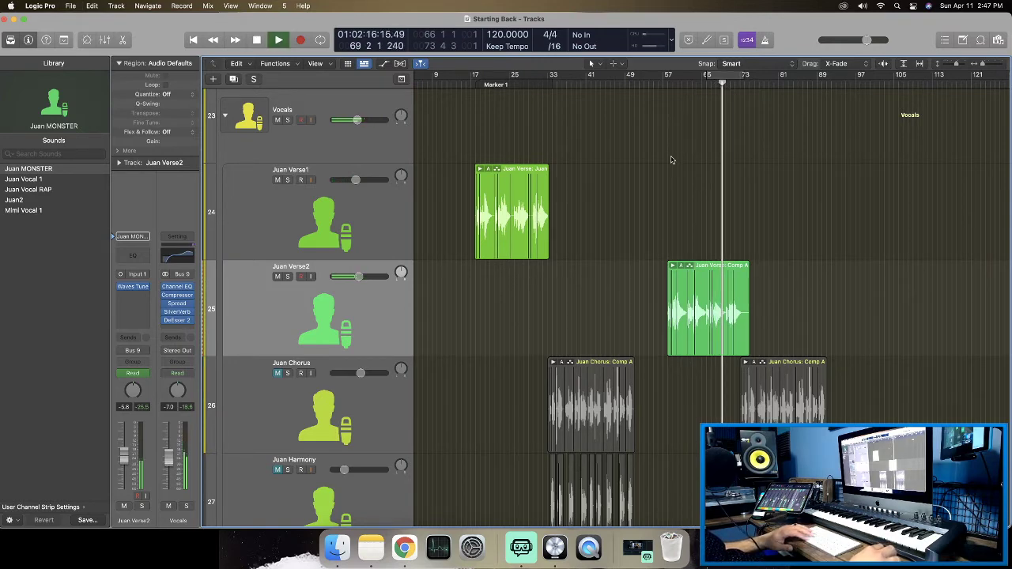
pyautogui.scroll(-3, 671, 160)
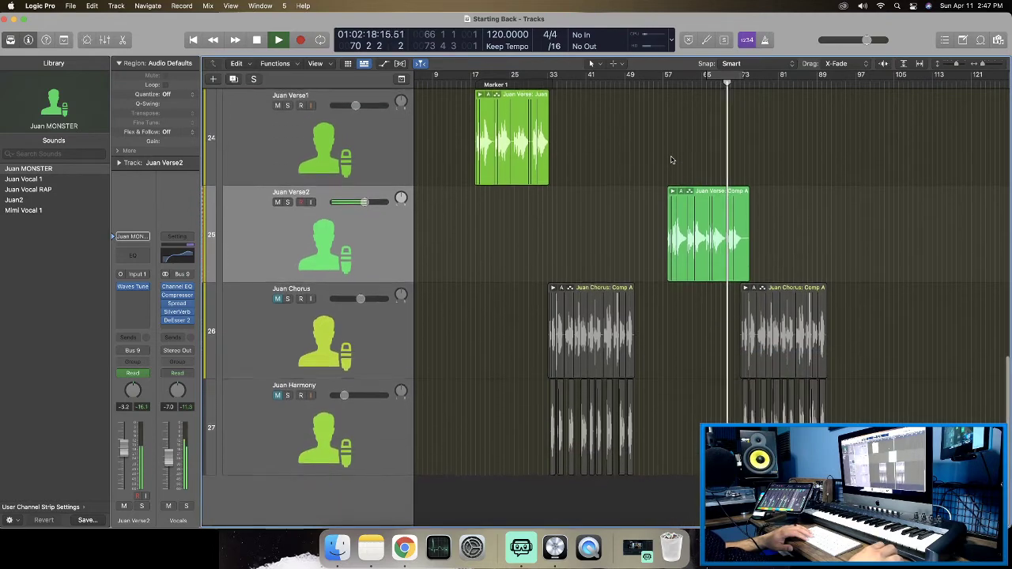
pyautogui.press('space')
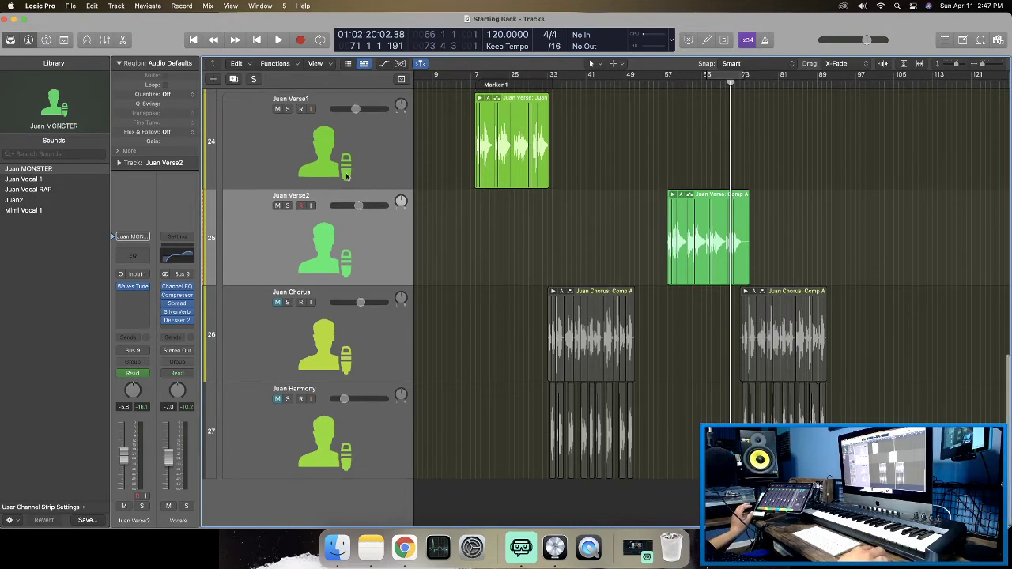
# Cycle bars 50 to 58 across the Modern Strings region and listen to this instrumental section.
pyautogui.hscroll(-3, 430, 147)
pyautogui.scroll(5, 424, 139)
pyautogui.scroll(10, 424, 139)
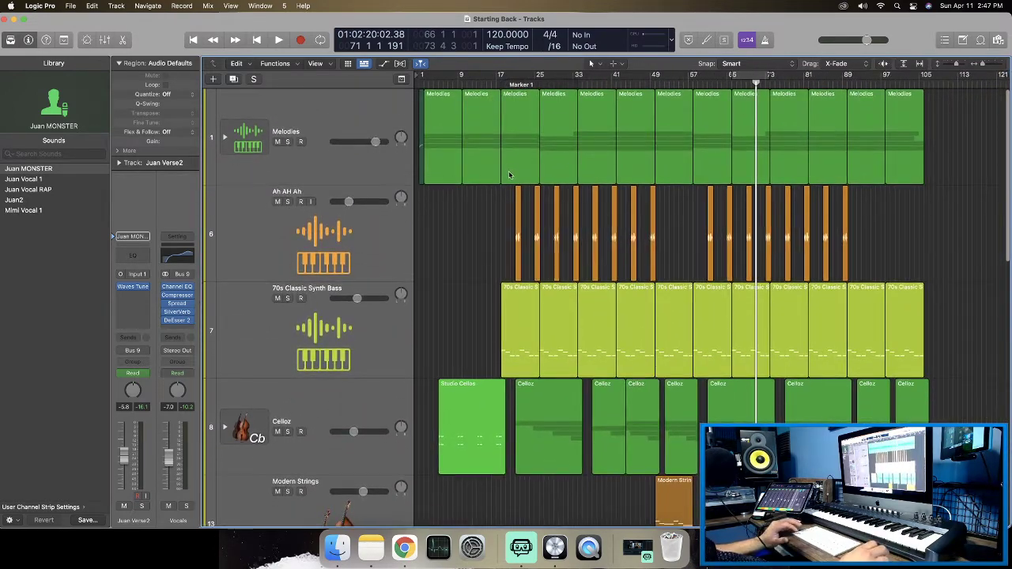
pyautogui.scroll(2, 510, 175)
pyautogui.scroll(-4, 509, 175)
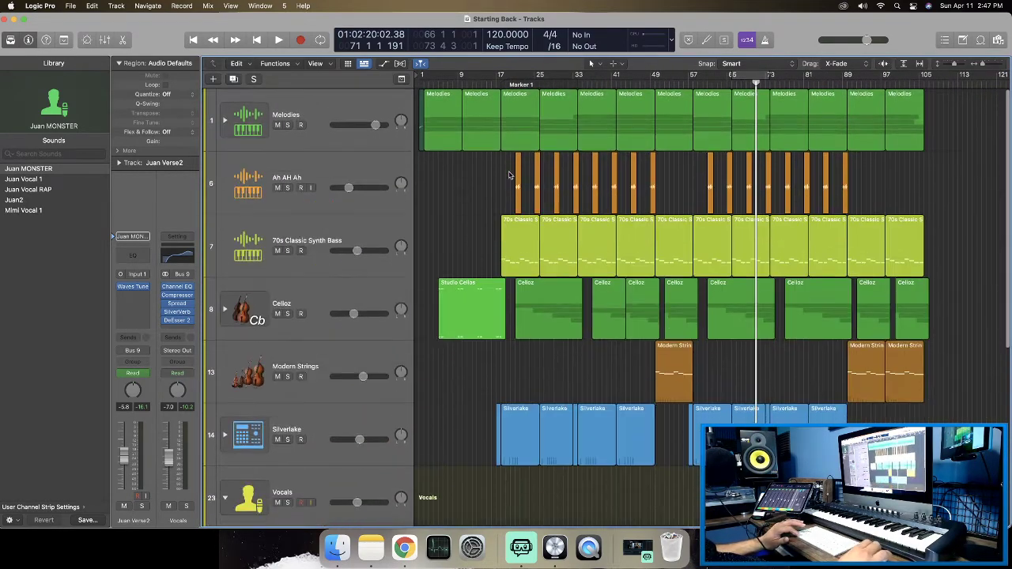
pyautogui.hscroll(6, 509, 175)
pyautogui.hscroll(-8, 509, 174)
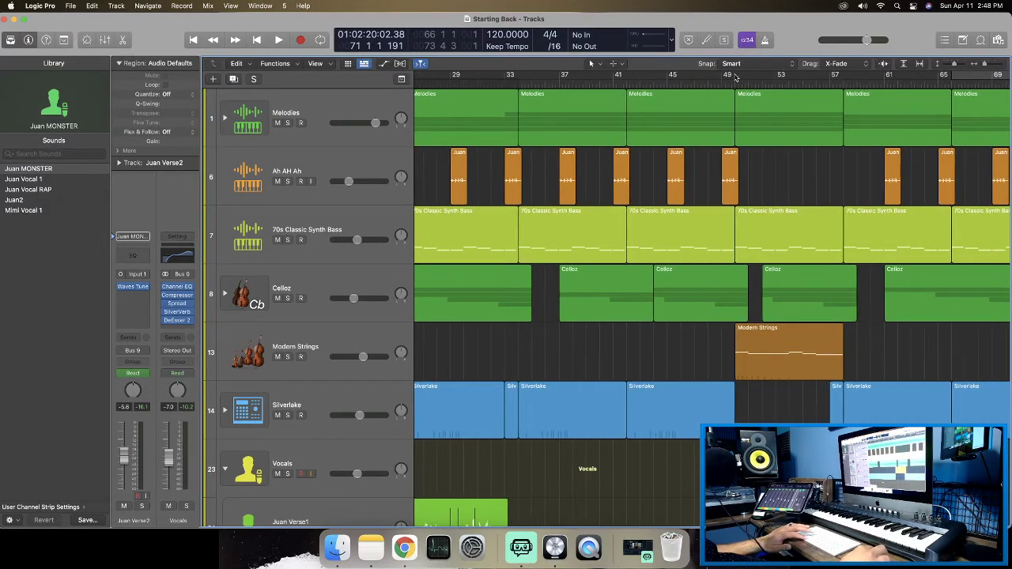
pyautogui.moveTo(736, 76); pyautogui.dragTo(842, 77)
pyautogui.press('space')
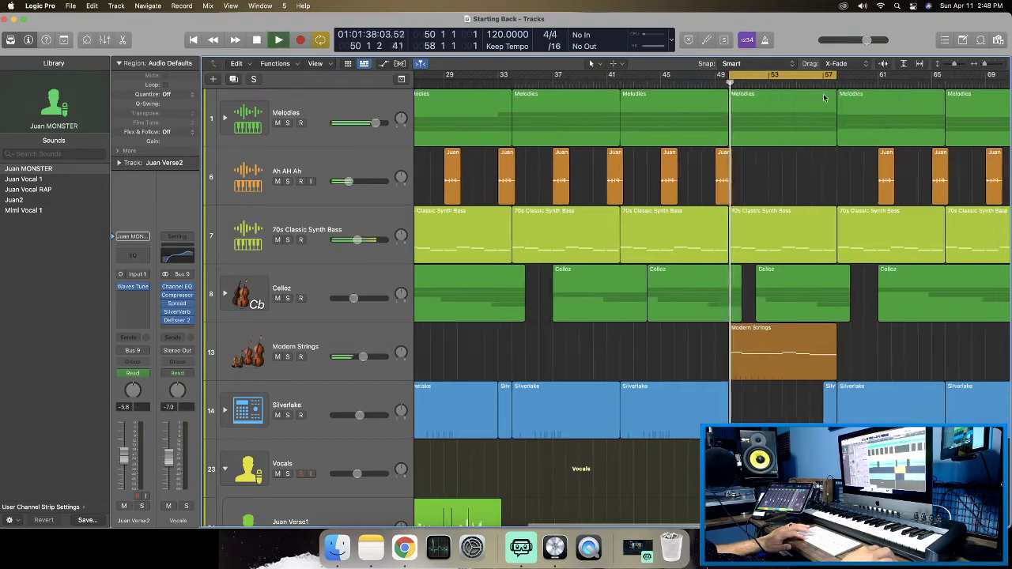
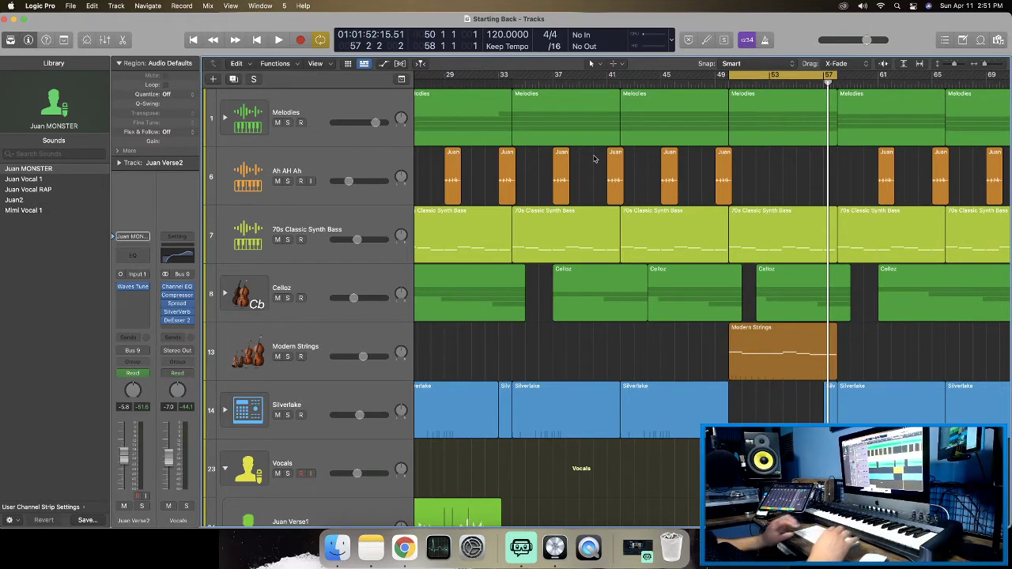
# Turn off cycle playback and return the playhead to the song's start with all tracks in view.
pyautogui.press('space')
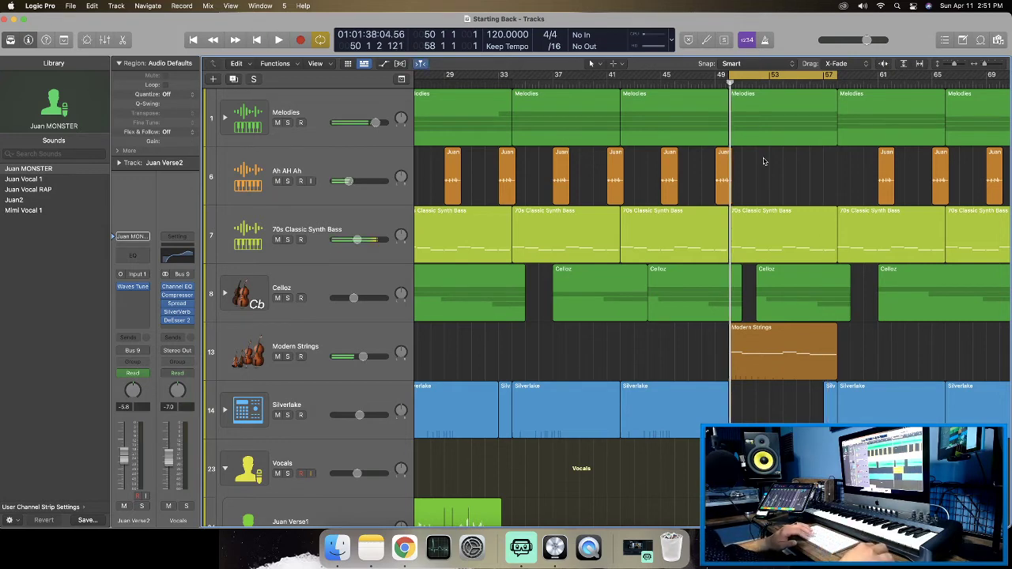
pyautogui.click(752, 80)
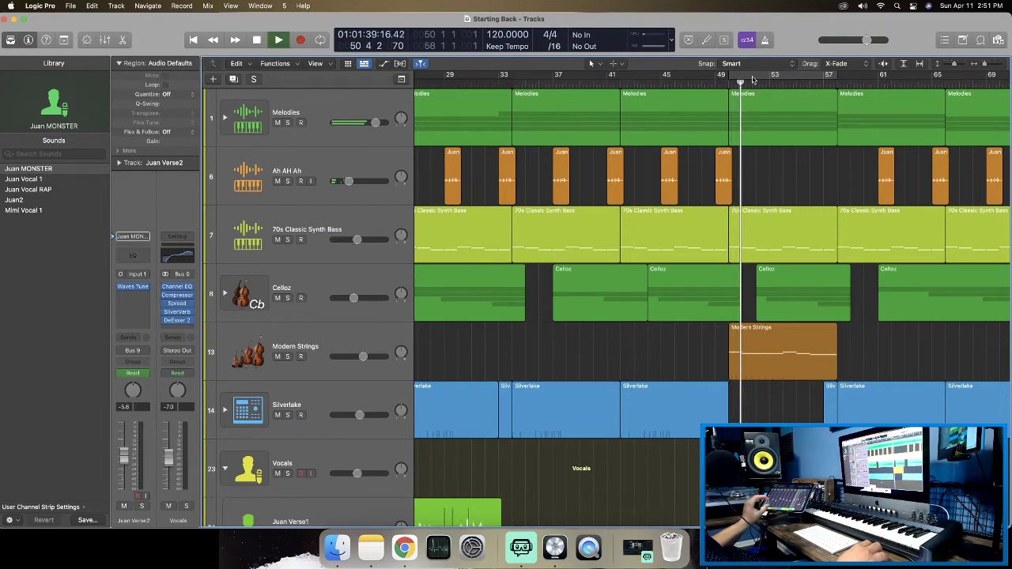
pyautogui.press('space')
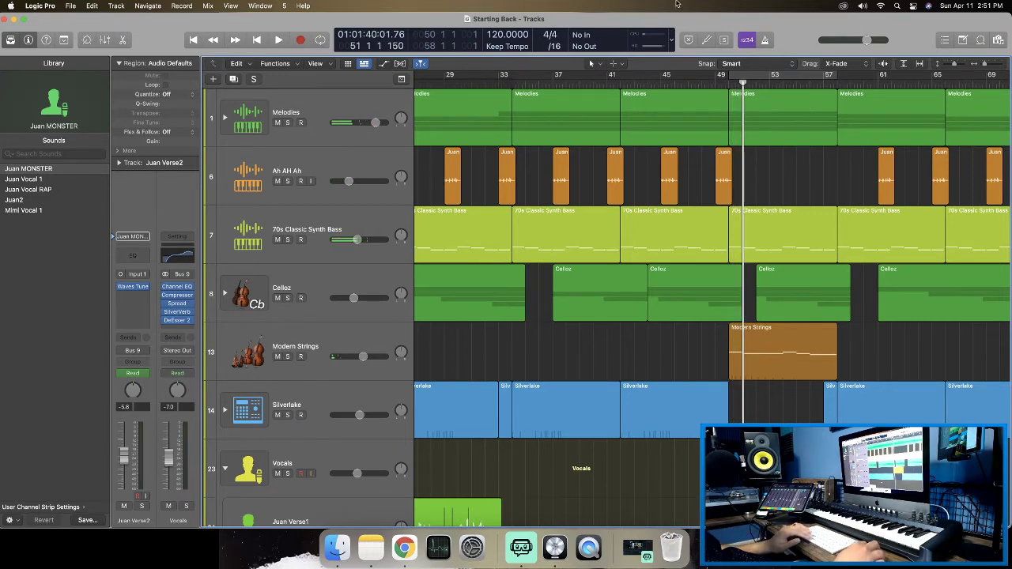
pyautogui.click(192, 42)
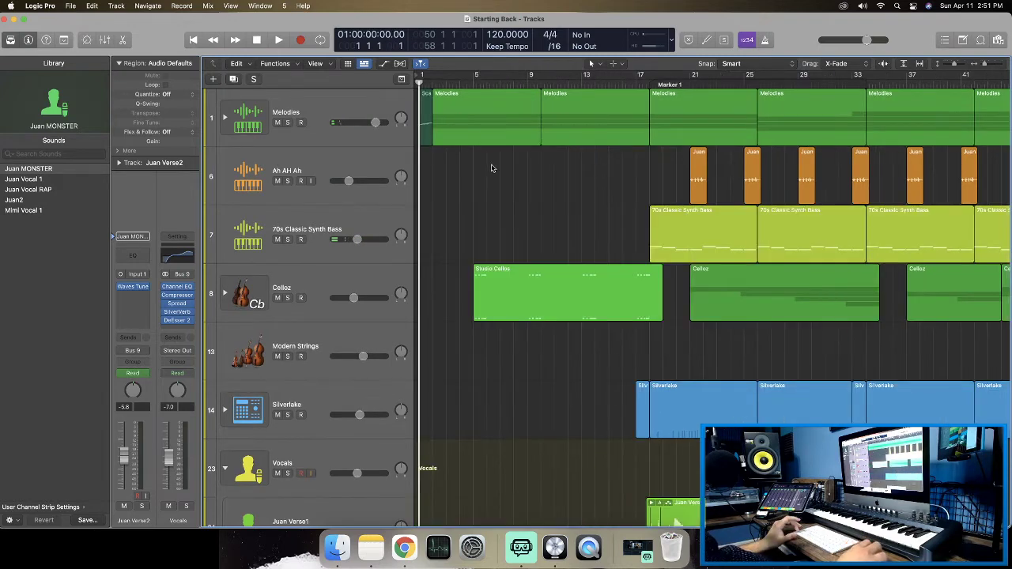
pyautogui.scroll(-5, 492, 166)
pyautogui.scroll(-6, 643, 219)
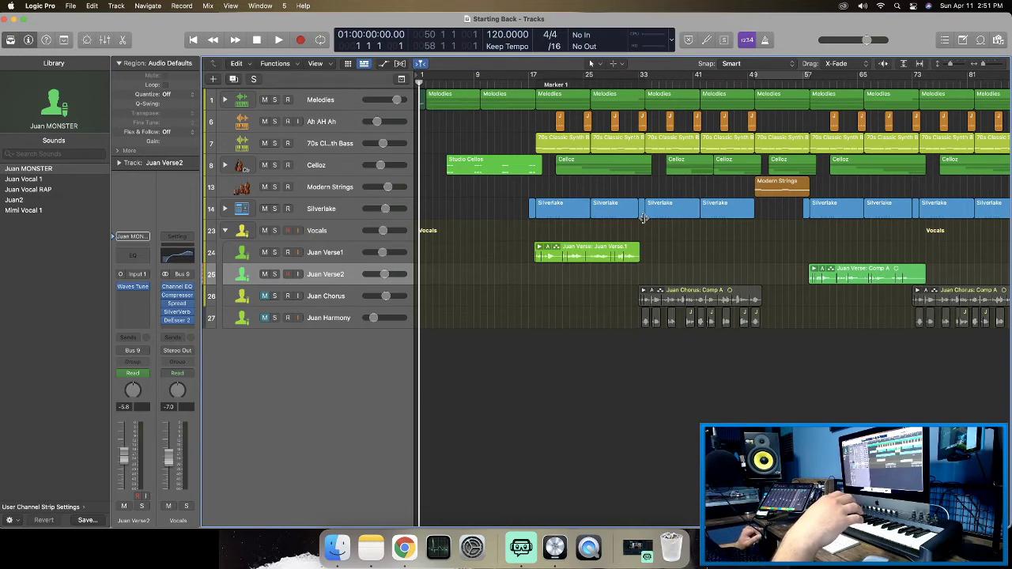
# Expand the Silverlake drum stack and cycle playback over the first verse from bar 17 to 33.
pyautogui.press('space')
pyautogui.click(532, 79)
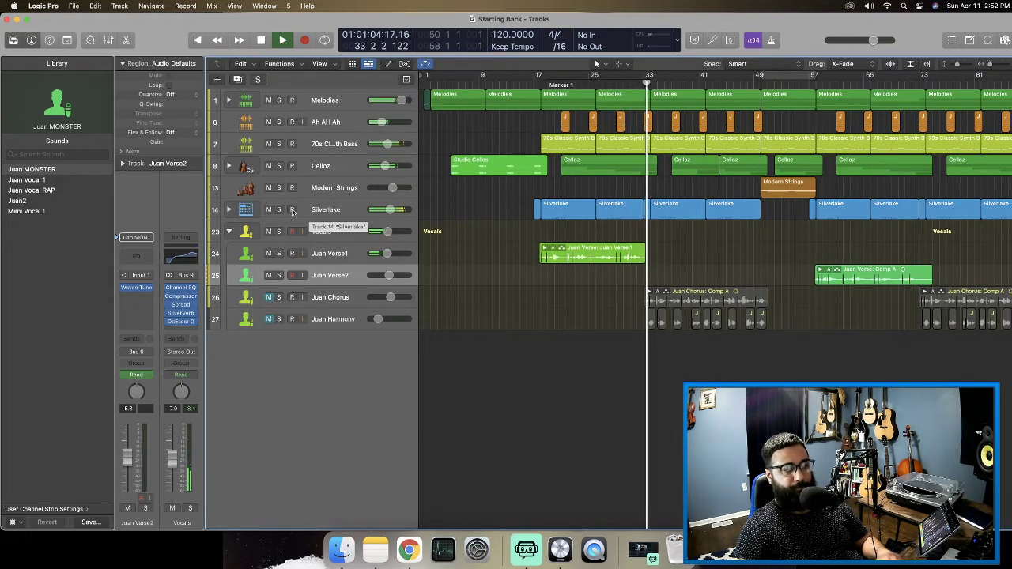
pyautogui.click(229, 209)
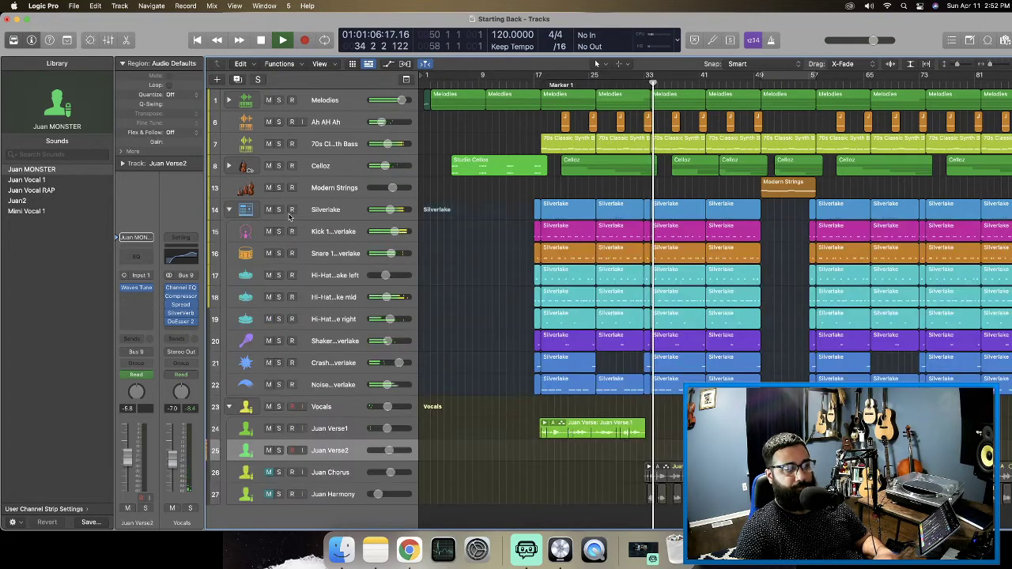
pyautogui.moveTo(537, 75); pyautogui.dragTo(646, 85)
pyautogui.press('Return')
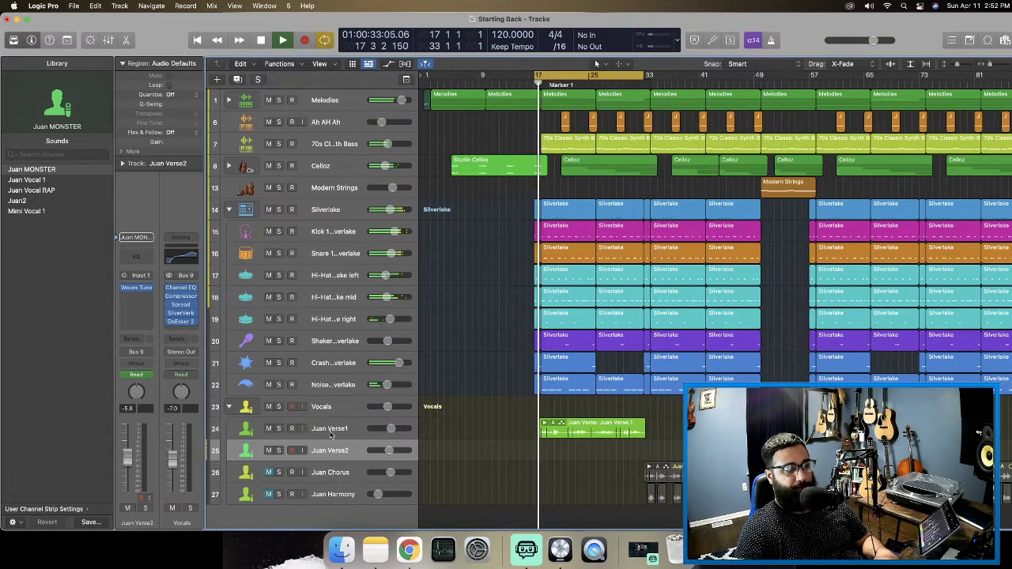
pyautogui.scroll(-1, 321, 375)
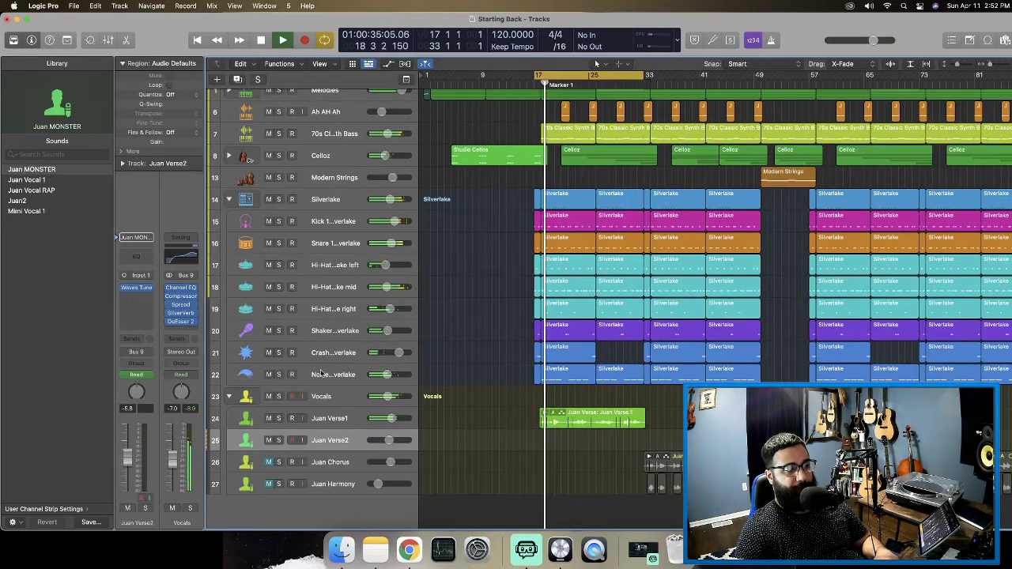
pyautogui.scroll(1, 319, 316)
# Raise the Silverlake stack's Snare 1 track to -2.7 dB during verse playback, and collapse the stack.
pyautogui.click(318, 244)
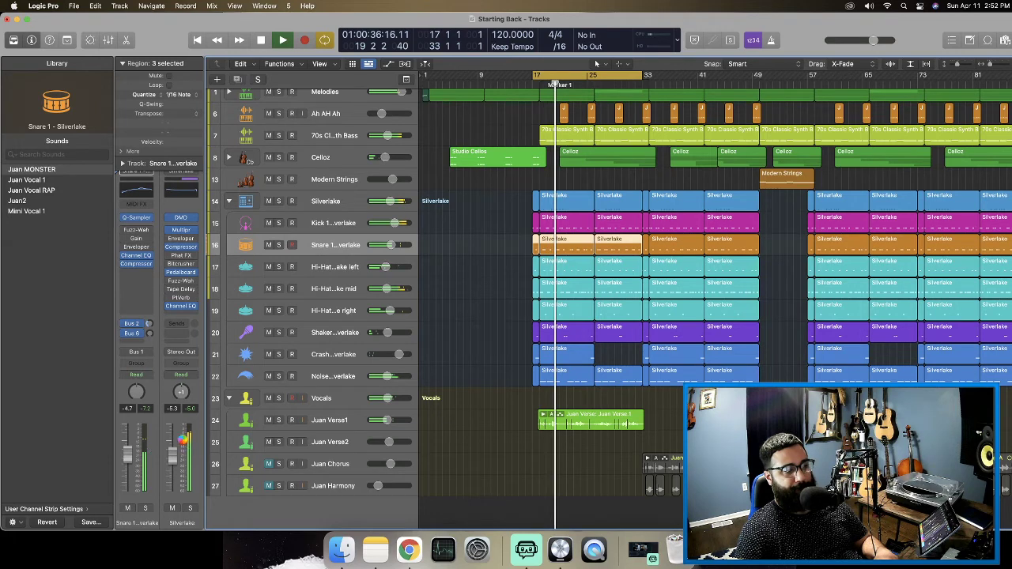
pyautogui.press('space')
pyautogui.press('space')
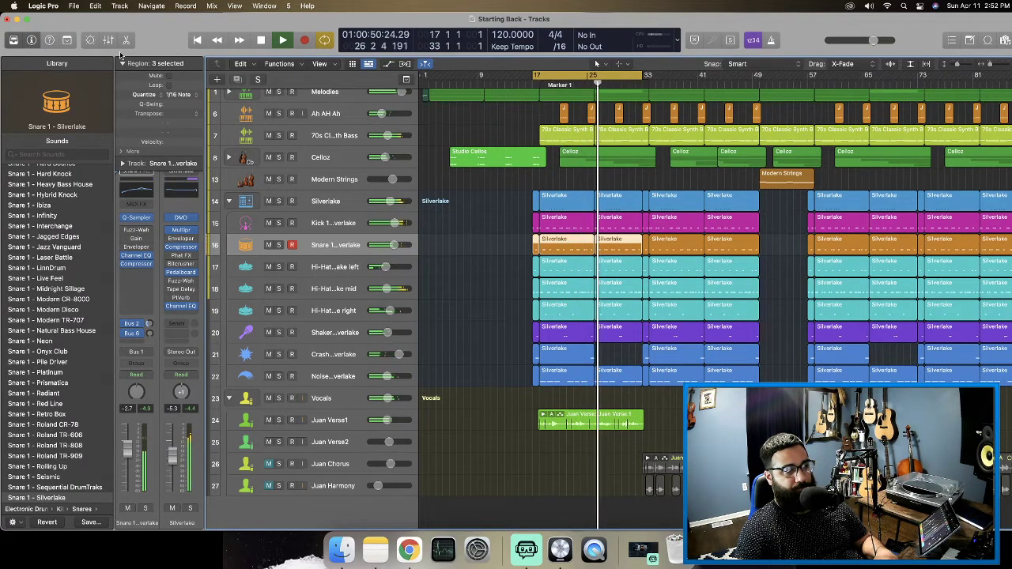
pyautogui.press('space')
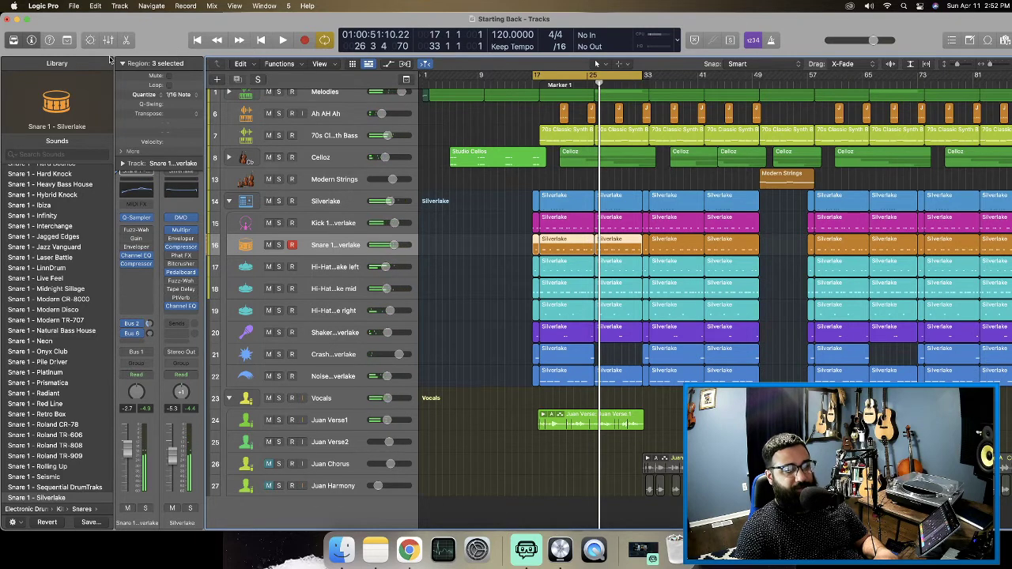
pyautogui.click(227, 202)
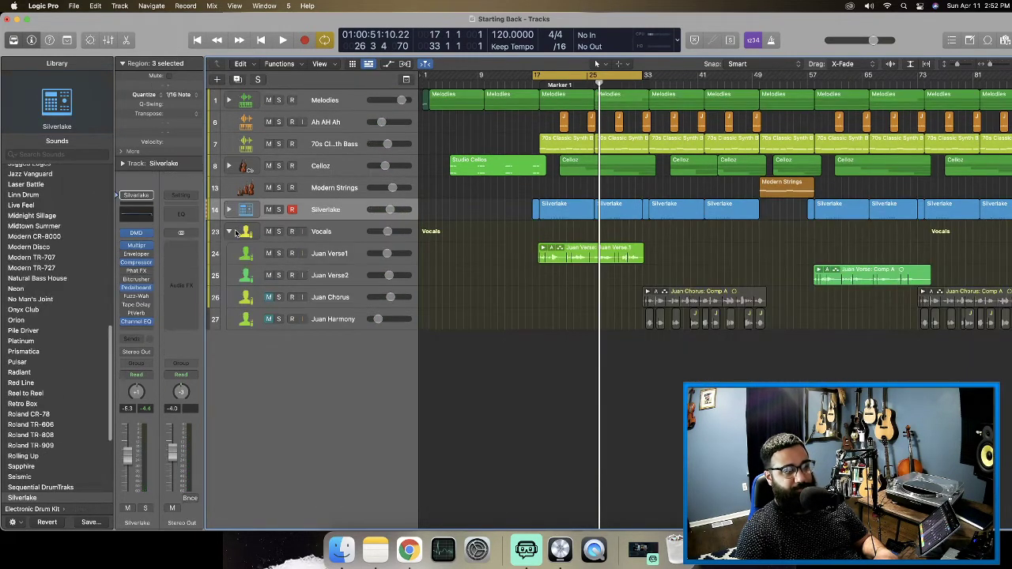
# Replay the cycled first verse to check the drum and vocal balance, and save the project.
pyautogui.press('space')
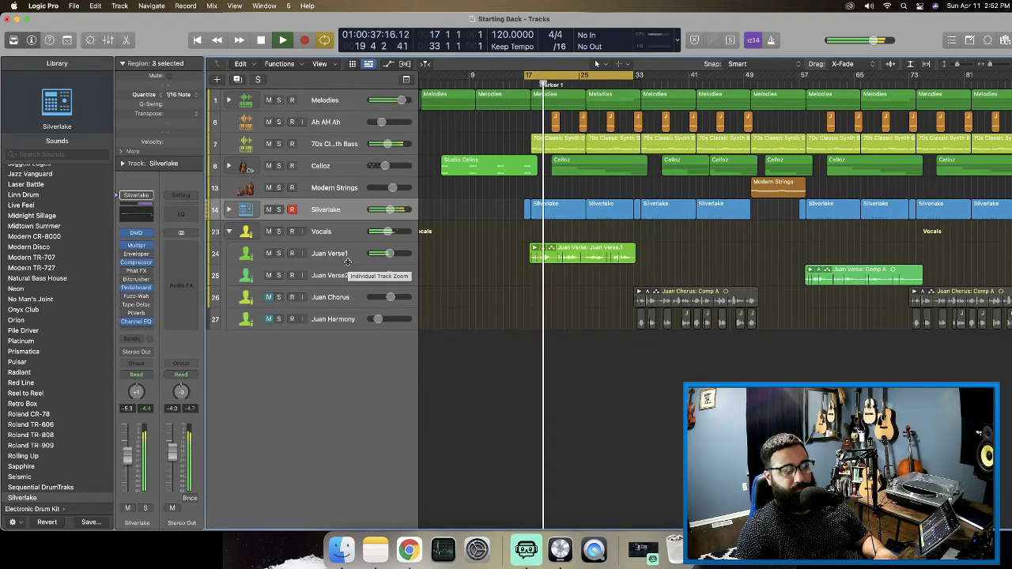
pyautogui.press('space')
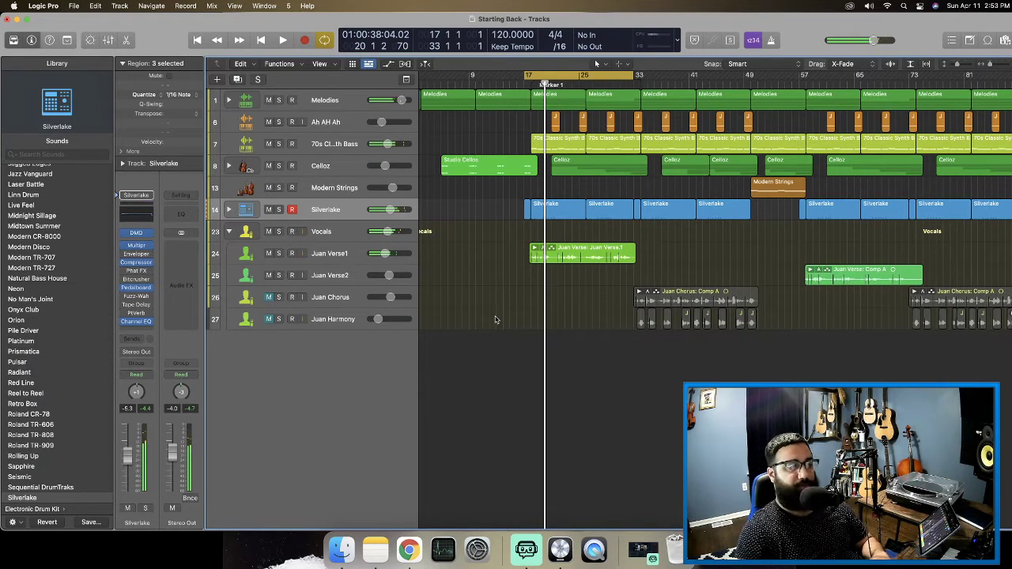
pyautogui.press('super+s')
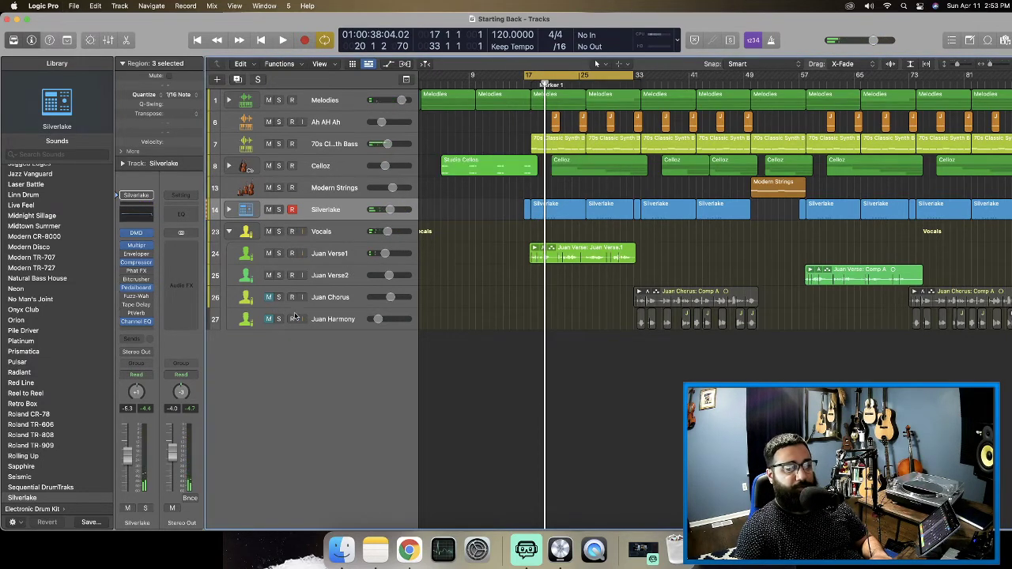
# Unmute the Juan Chorus track and play the first chorus with the cycle set from bar 33 to 49.
pyautogui.click(268, 298)
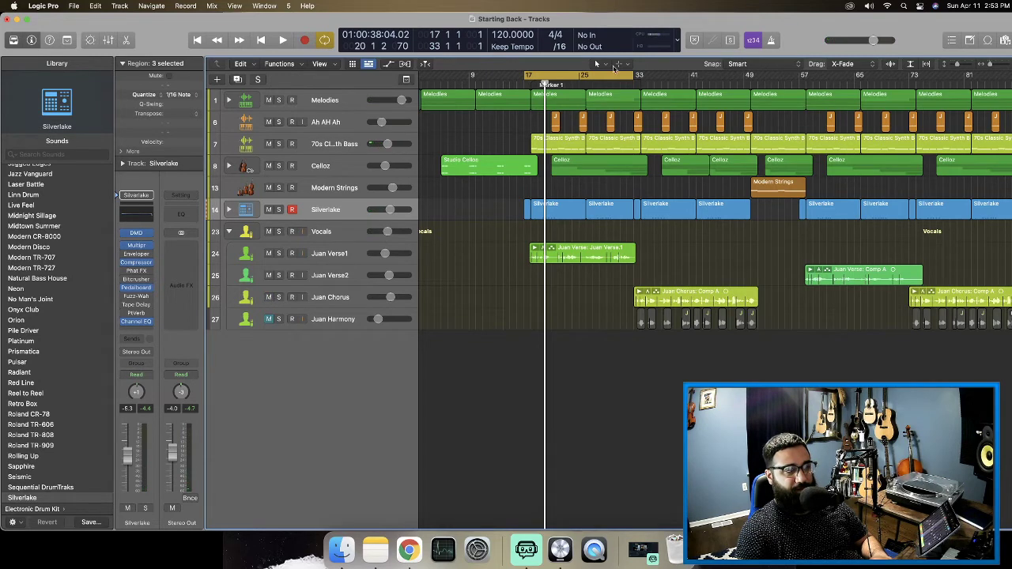
pyautogui.moveTo(599, 75); pyautogui.dragTo(709, 82)
pyautogui.press('space')
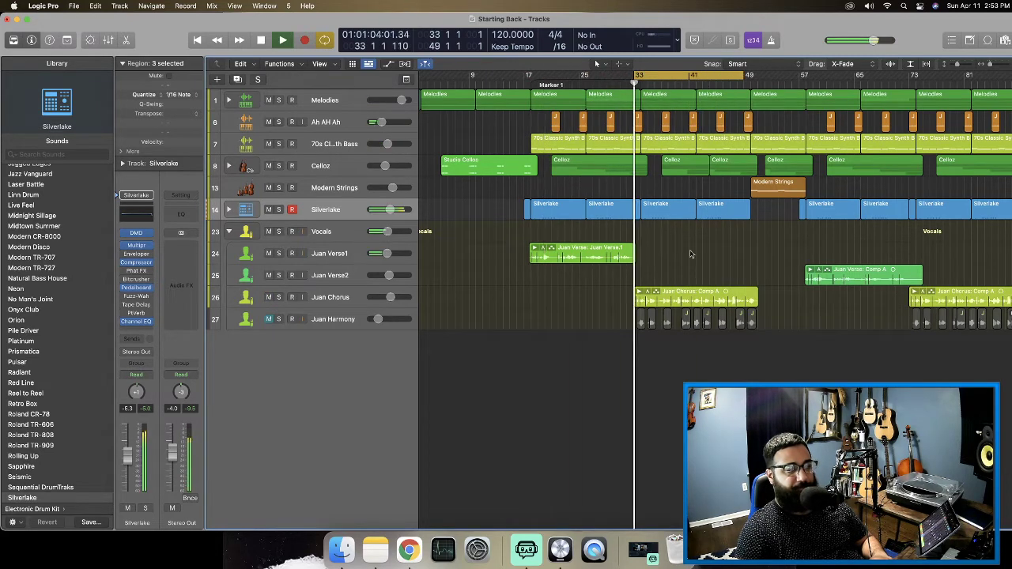
# Select the Juan Chorus track and listen through the first chorus vocal from bar 33 to 49 to judge its level.
pyautogui.click(319, 303)
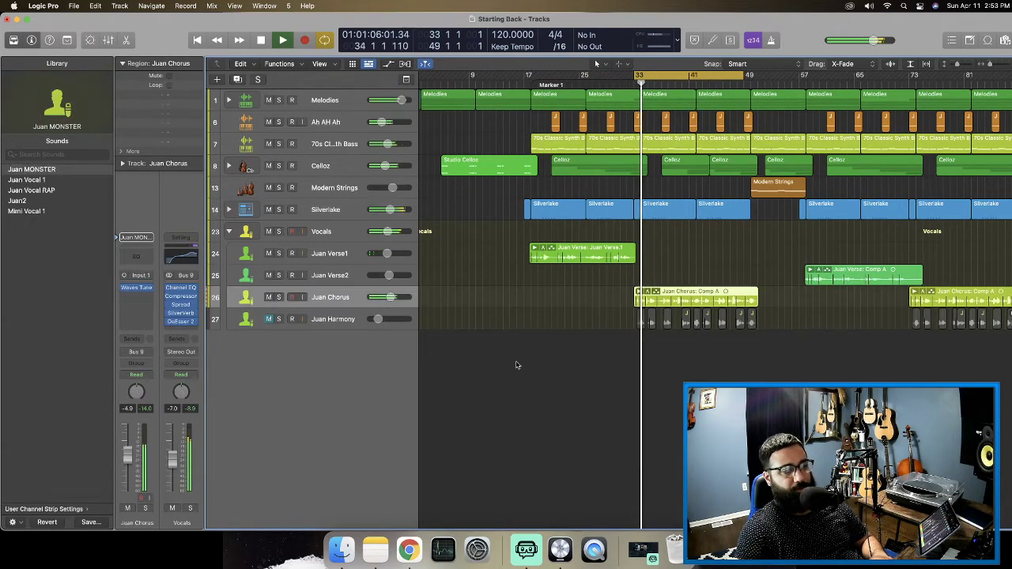
pyautogui.scroll(8, 540, 355)
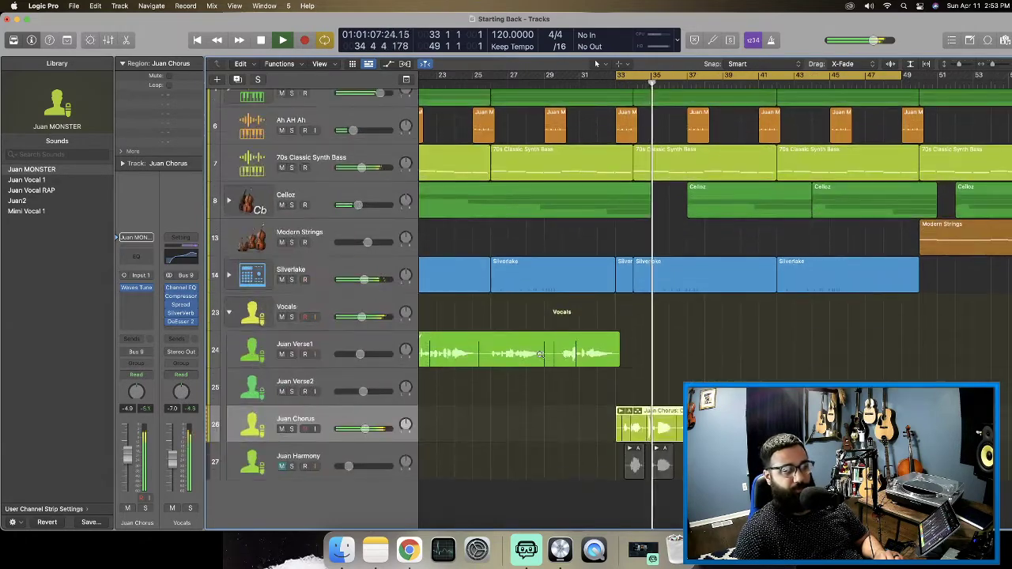
pyautogui.scroll(-1, 541, 357)
pyautogui.hscroll(5, 540, 358)
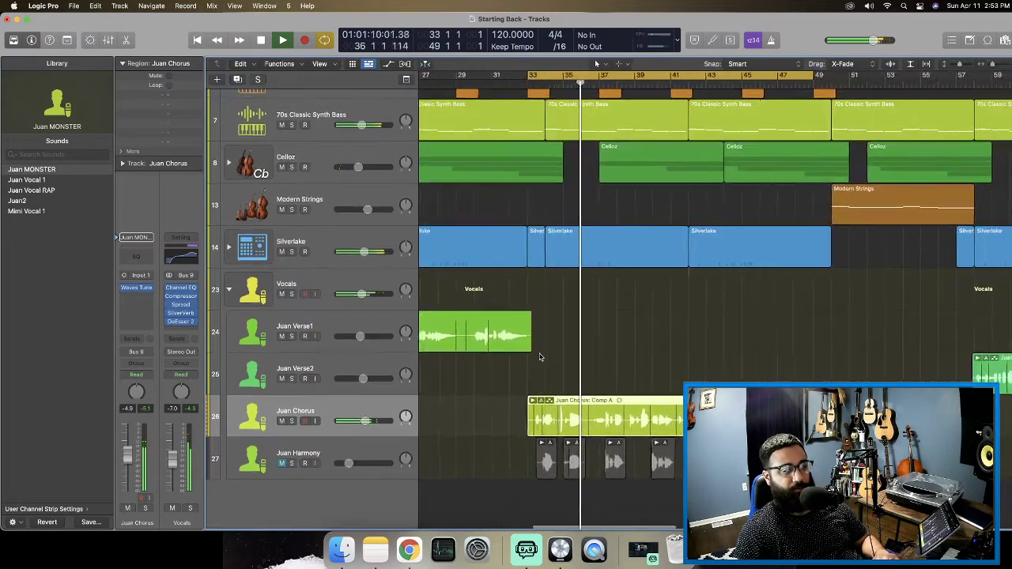
pyautogui.scroll(1, 541, 357)
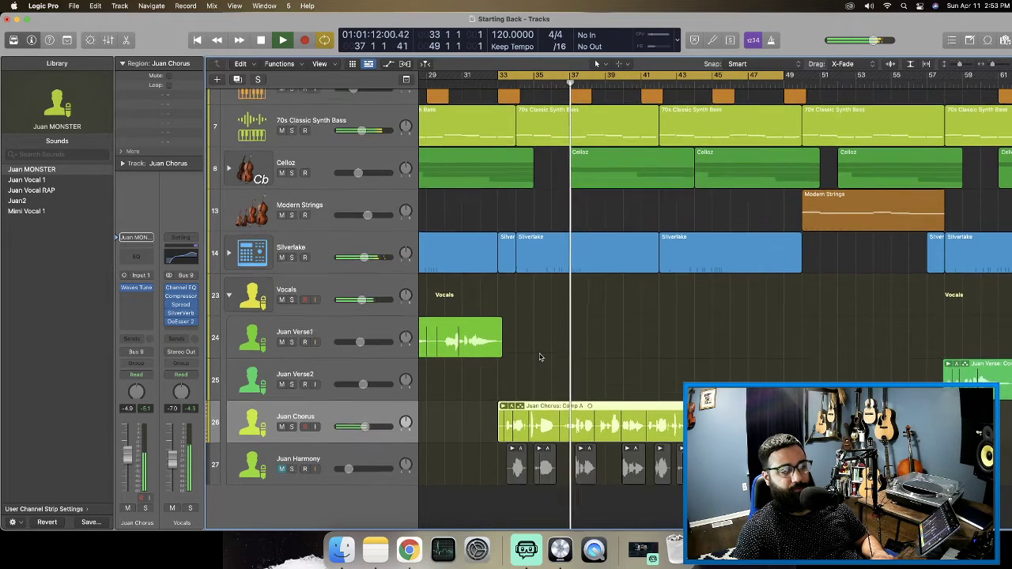
pyautogui.scroll(-1, 541, 357)
pyautogui.hscroll(1, 422, 387)
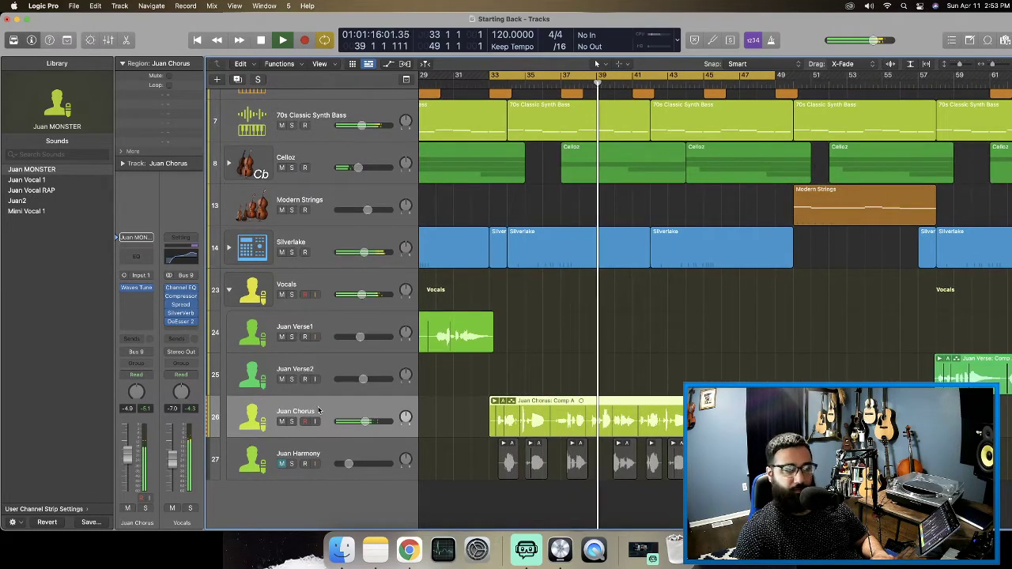
pyautogui.scroll(-1, 316, 413)
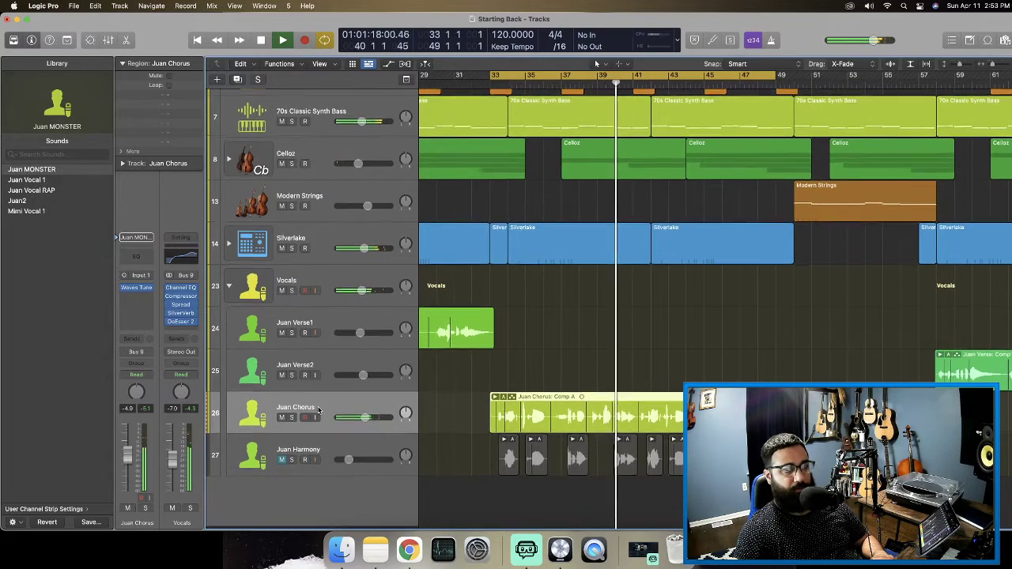
pyautogui.hscroll(1, 318, 411)
pyautogui.hscroll(3, 319, 410)
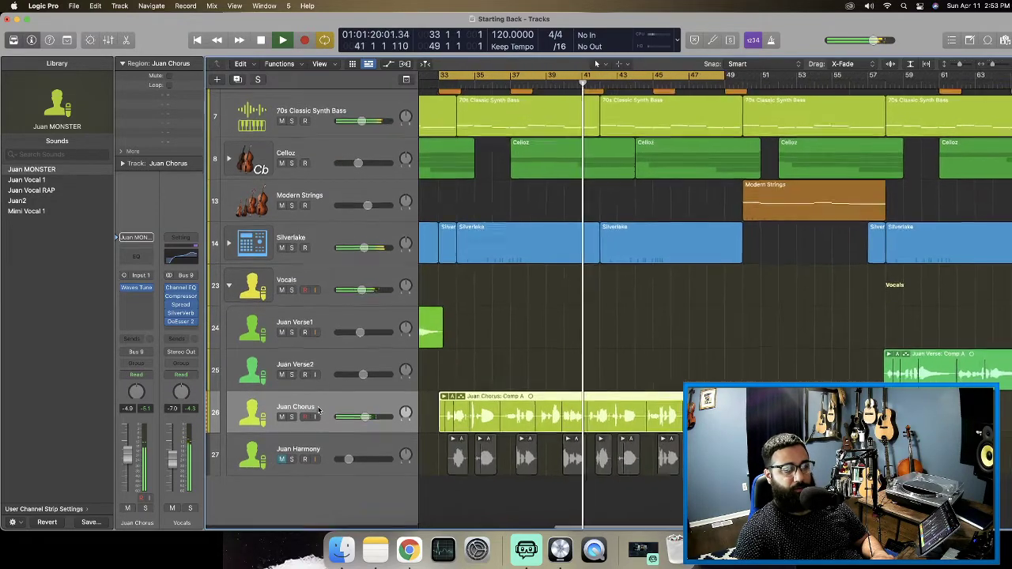
pyautogui.scroll(1, 318, 410)
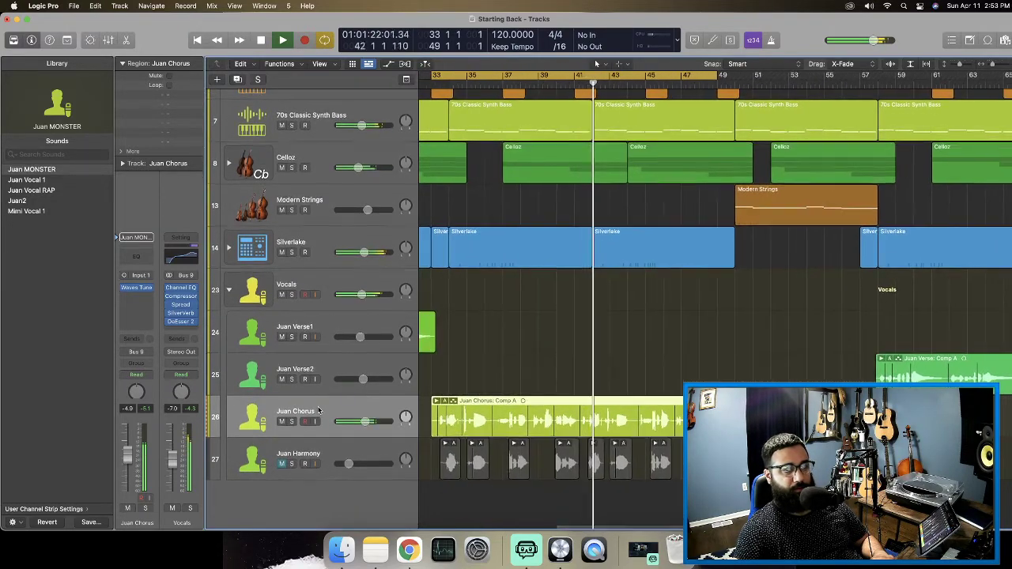
pyautogui.hscroll(1, 318, 410)
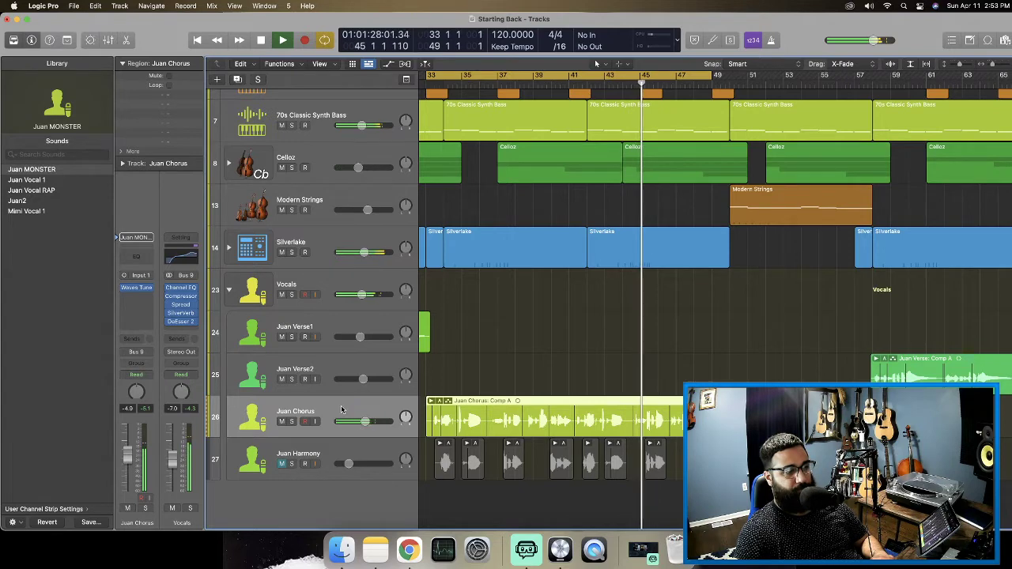
pyautogui.hscroll(-1, 312, 397)
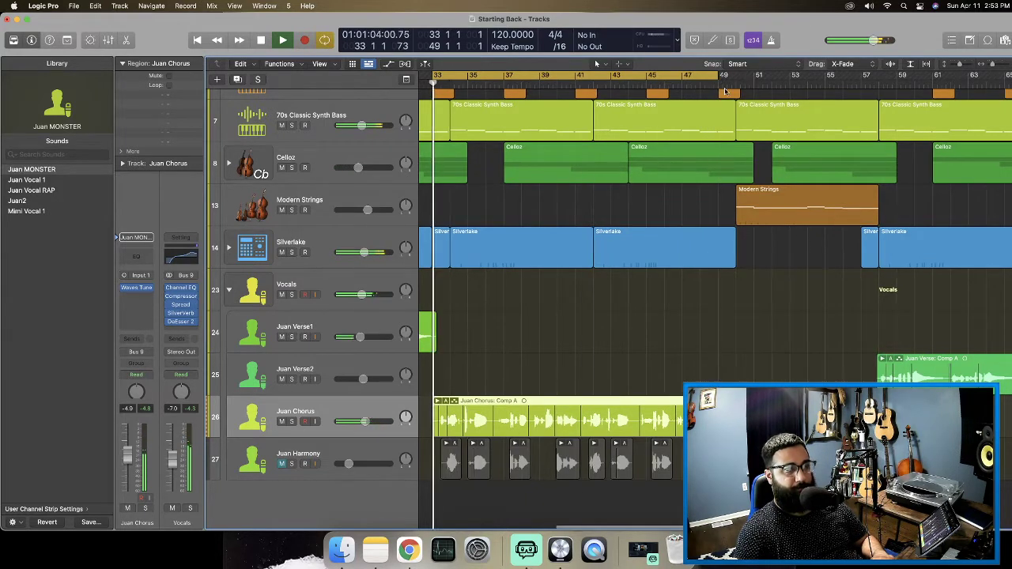
# Extend the cycle's end to bar 50 beat 3, stop playback, and show the track automation with the Juan Chorus waveform enlarged.
pyautogui.moveTo(722, 76); pyautogui.dragTo(746, 76)
pyautogui.press('space')
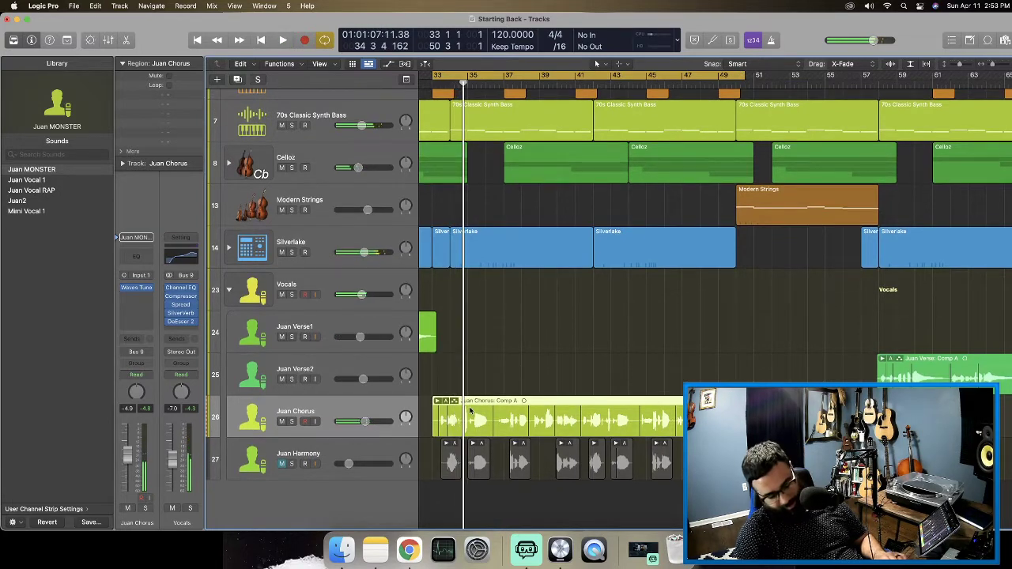
pyautogui.press('a')
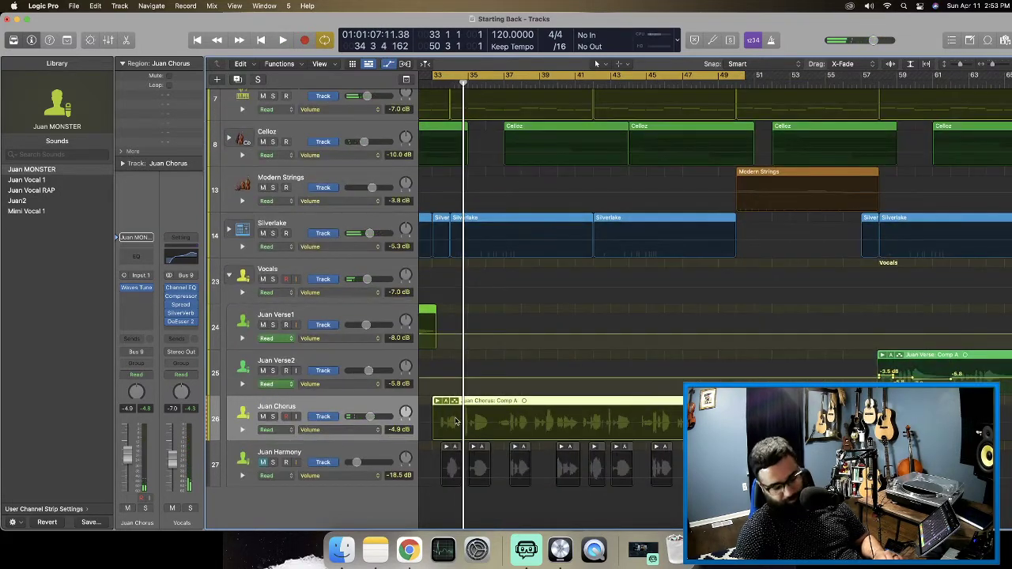
pyautogui.press('super+Down')
pyautogui.press('super+Down')
pyautogui.press('super+Down')
pyautogui.press('super+Right')
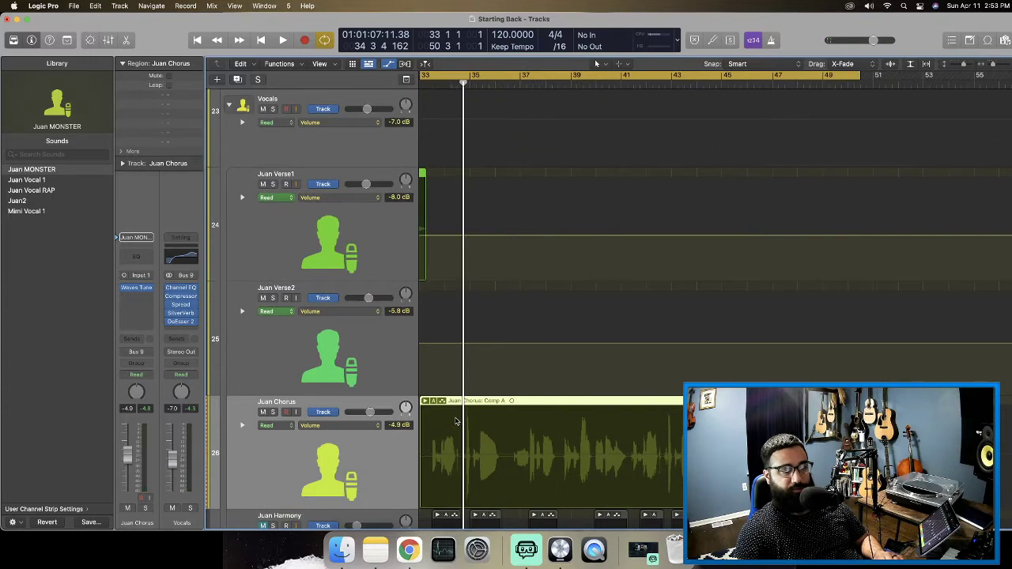
pyautogui.scroll(-5, 456, 422)
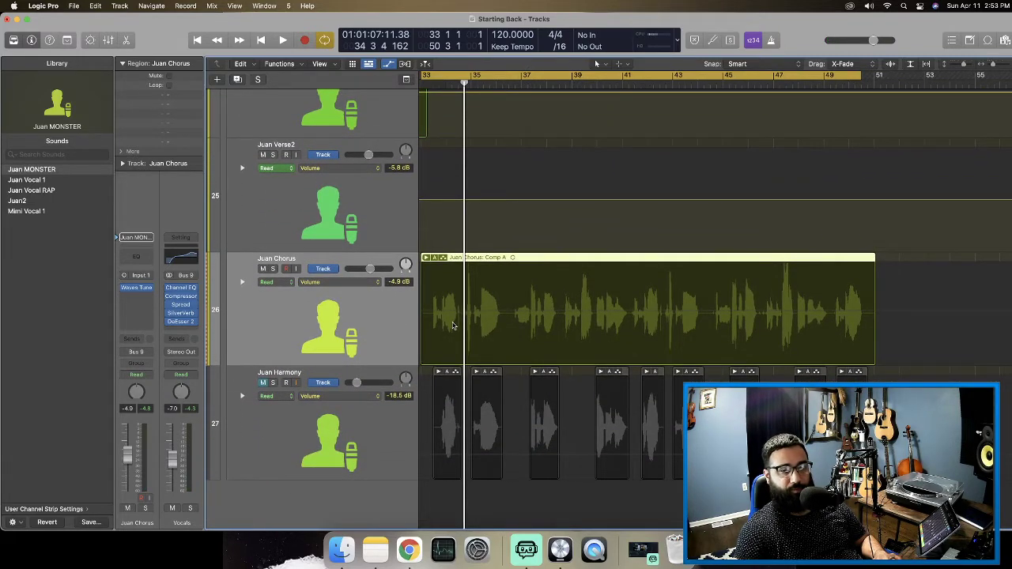
# Audition the chorus opening and raise the Juan Chorus Volume automation over its first word, just before bar 33 beat 3, to -4.2 dB.
pyautogui.press('space')
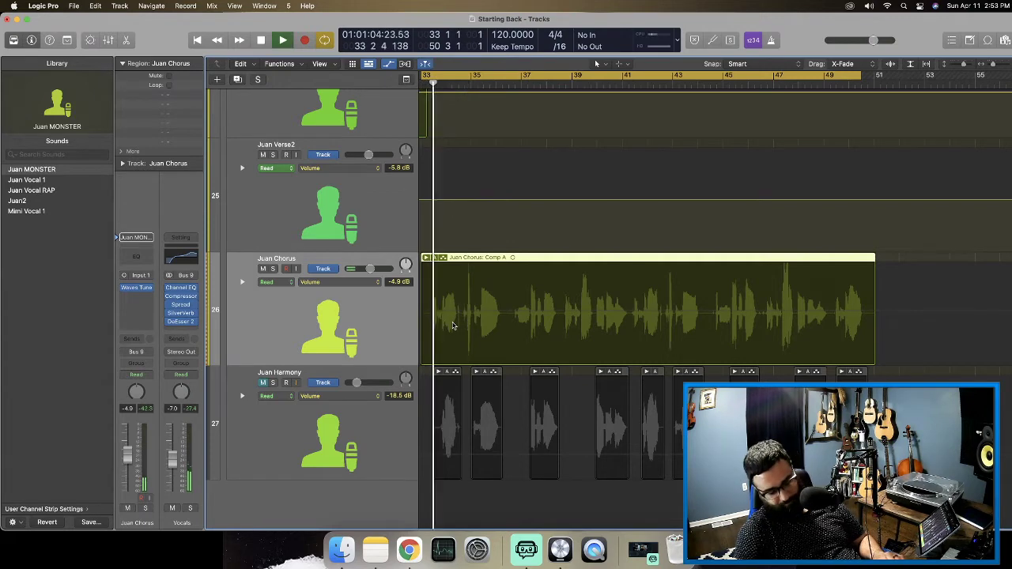
pyautogui.scroll(1, 454, 325)
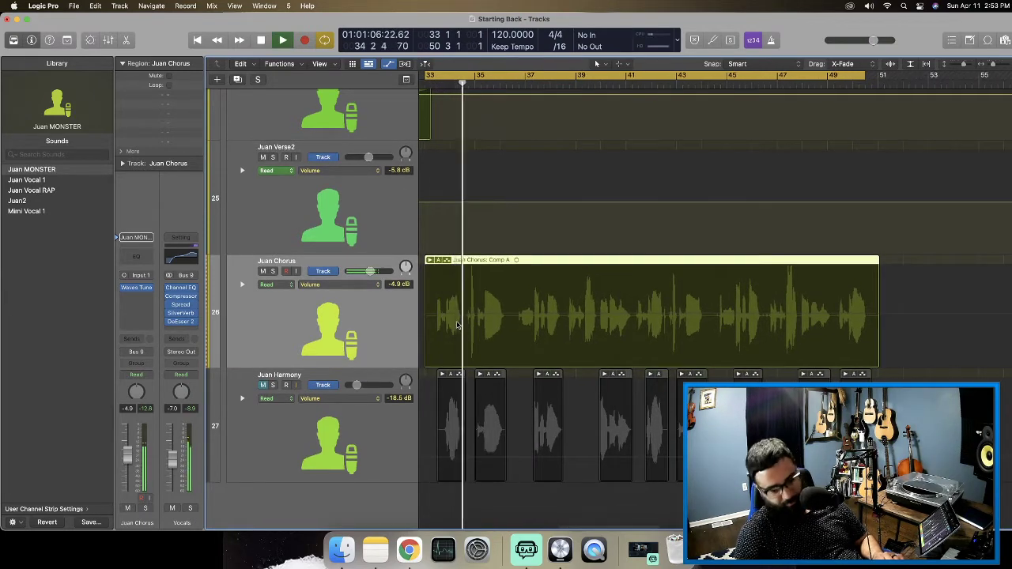
pyautogui.scroll(4, 457, 326)
pyautogui.scroll(3, 456, 324)
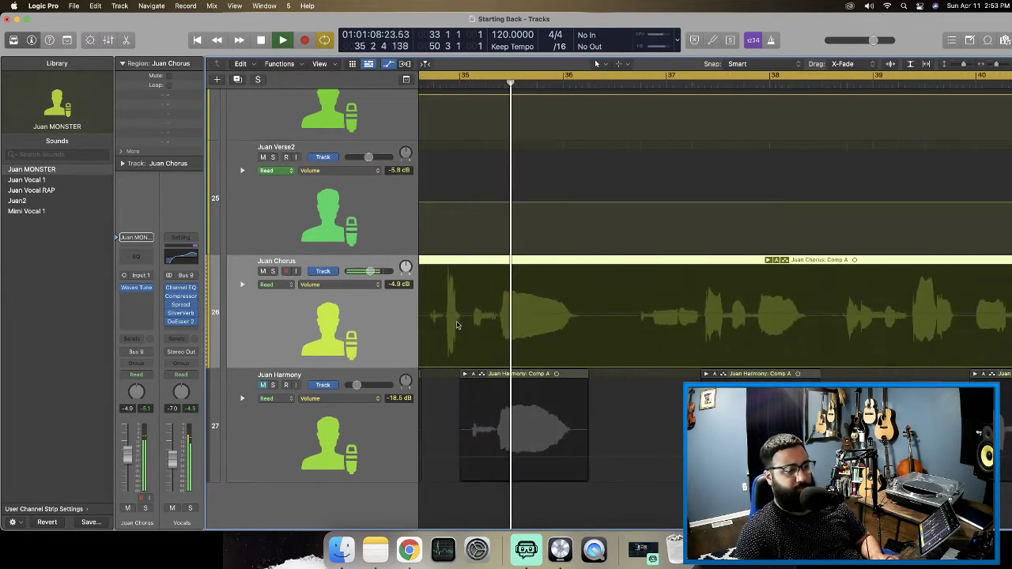
pyautogui.press('space')
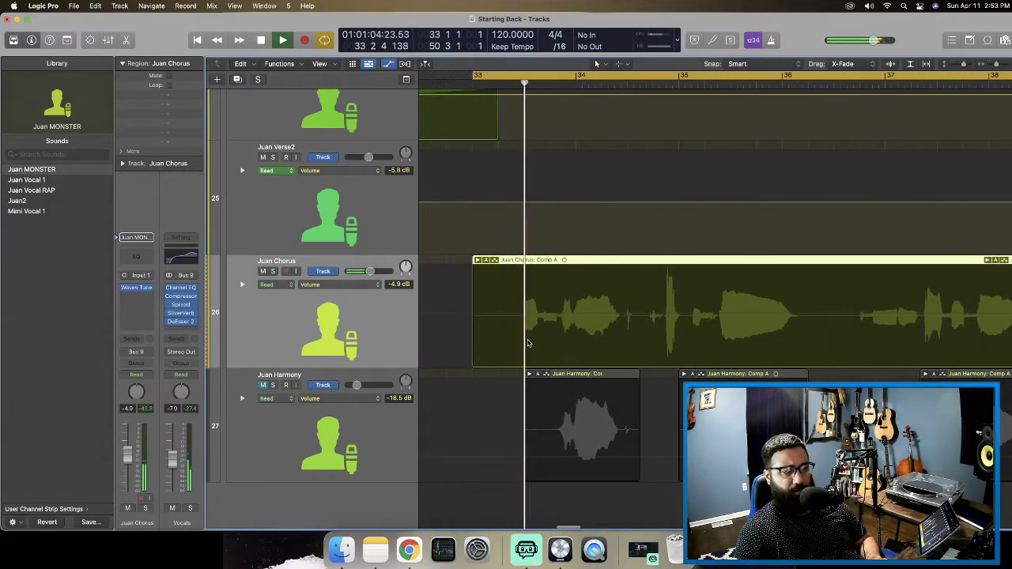
pyautogui.press('space')
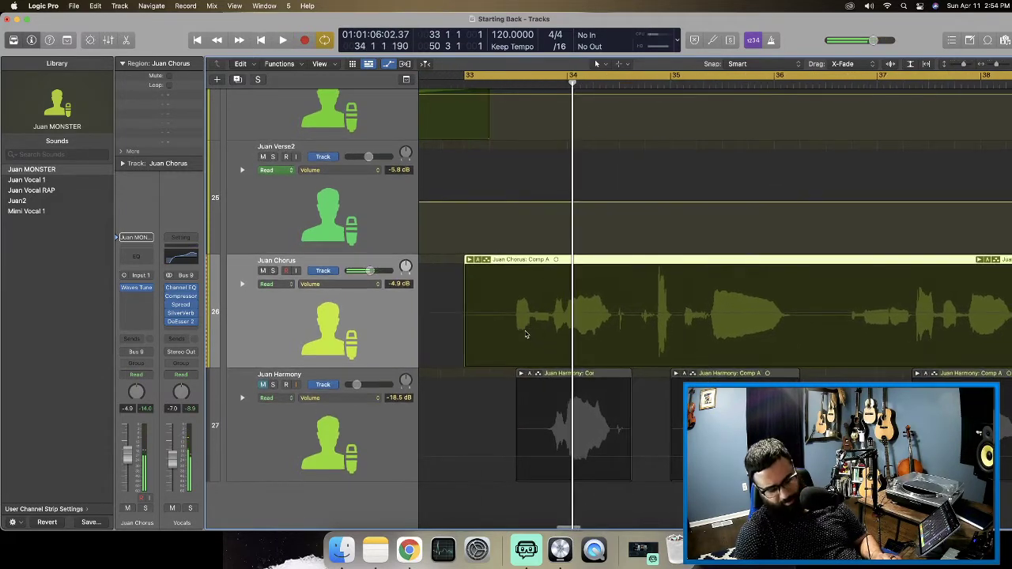
pyautogui.click(511, 325)
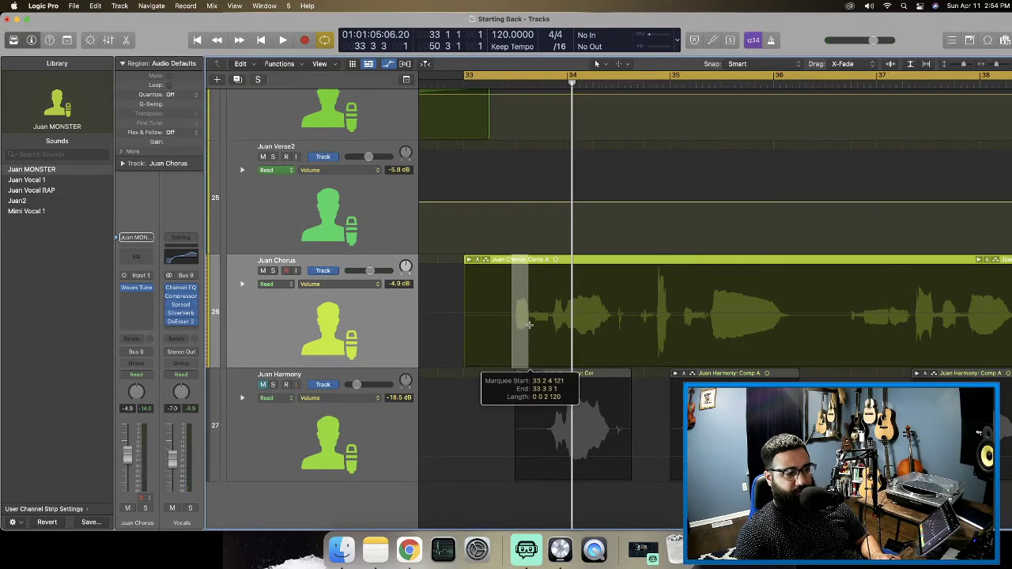
pyautogui.moveTo(530, 325); pyautogui.dragTo(530, 325)
pyautogui.click(519, 316)
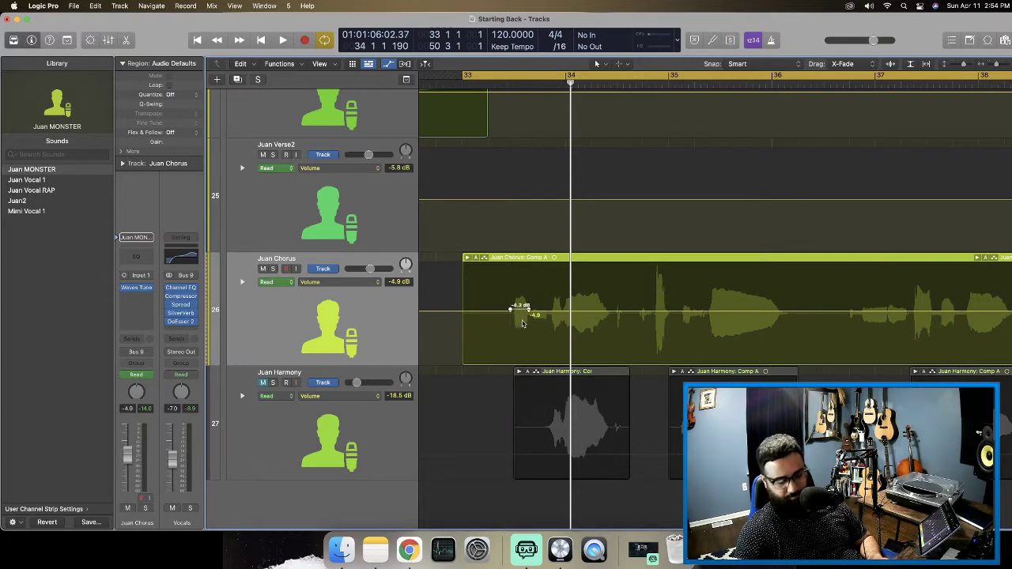
# Boost the quiet passage right after the first chorus word, from bar 33 beat 3 to before bar 34, to 0.0 dB.
pyautogui.press('space')
pyautogui.press('space')
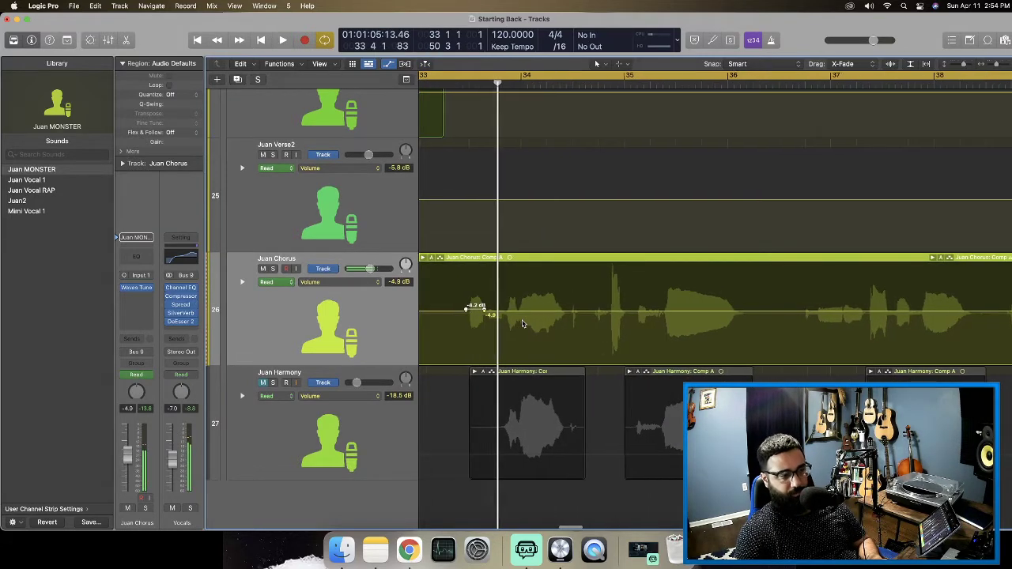
pyautogui.scroll(5, 522, 324)
pyautogui.scroll(3, 522, 324)
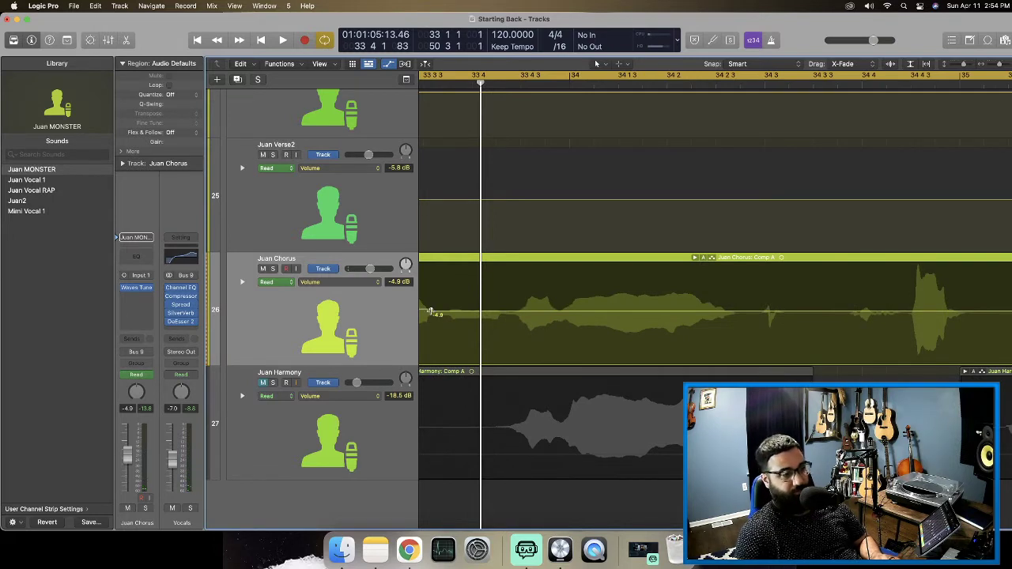
pyautogui.moveTo(430, 313); pyautogui.dragTo(474, 306)
pyautogui.press('space')
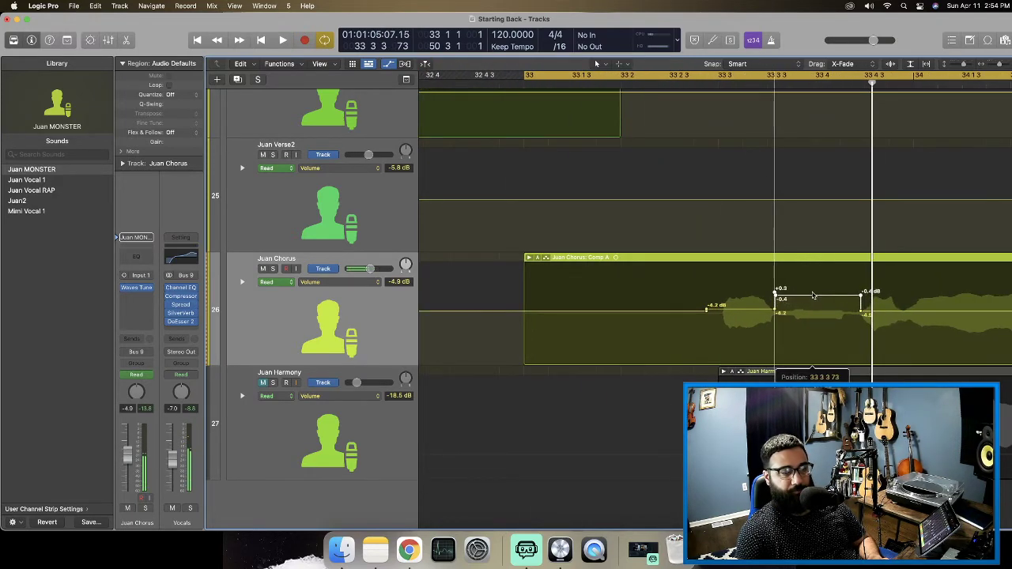
pyautogui.moveTo(812, 295); pyautogui.dragTo(813, 291)
pyautogui.press('space')
pyautogui.hscroll(2, 799, 304)
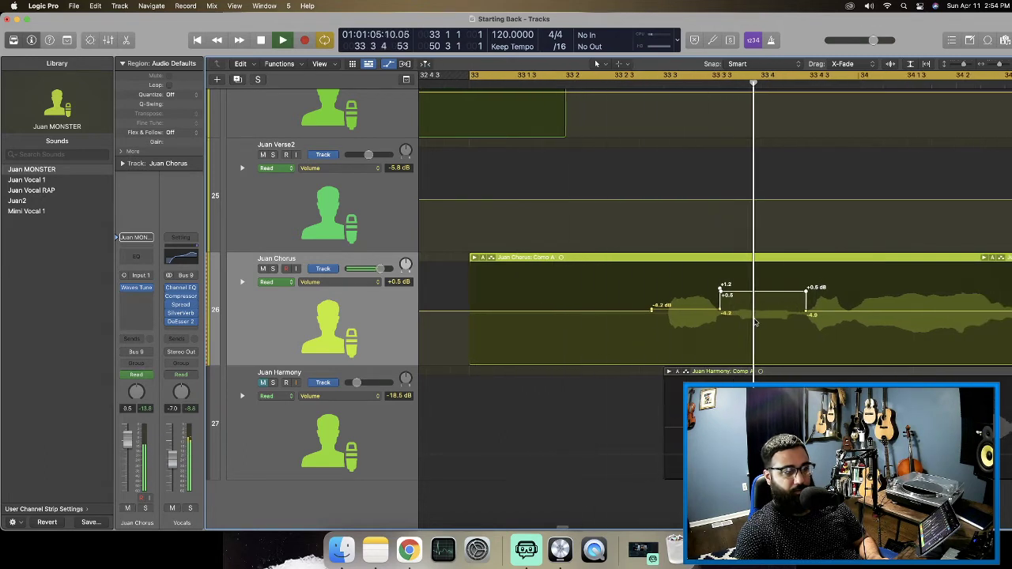
pyautogui.click(751, 294)
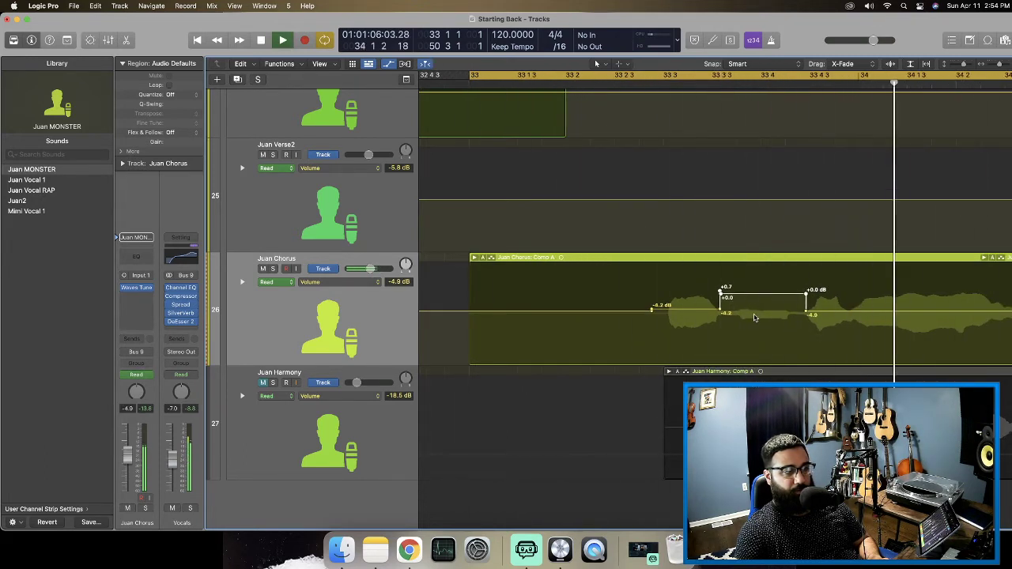
# Raise the Juan Chorus Volume automation over the faint vocal just before the loud peak leading into bar 35 to -2.0 dB.
pyautogui.click(272, 269)
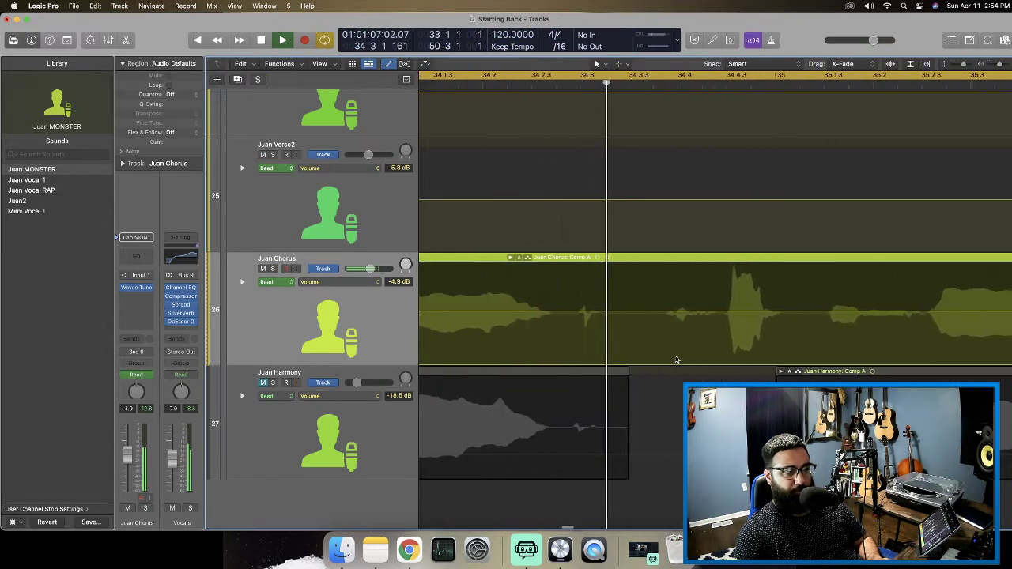
pyautogui.press('space')
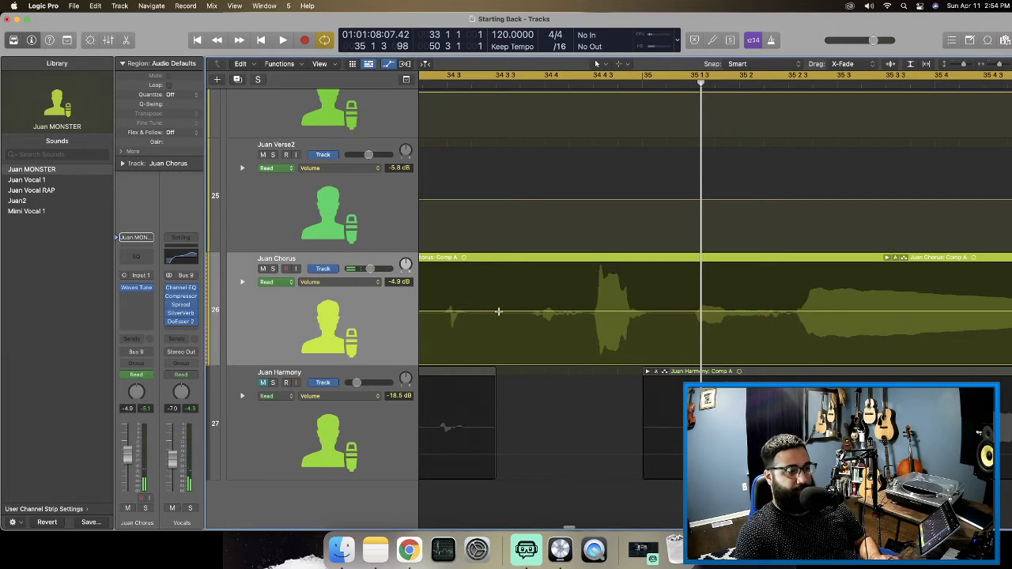
pyautogui.moveTo(498, 311); pyautogui.dragTo(548, 307)
pyautogui.click(545, 313)
pyautogui.press('space')
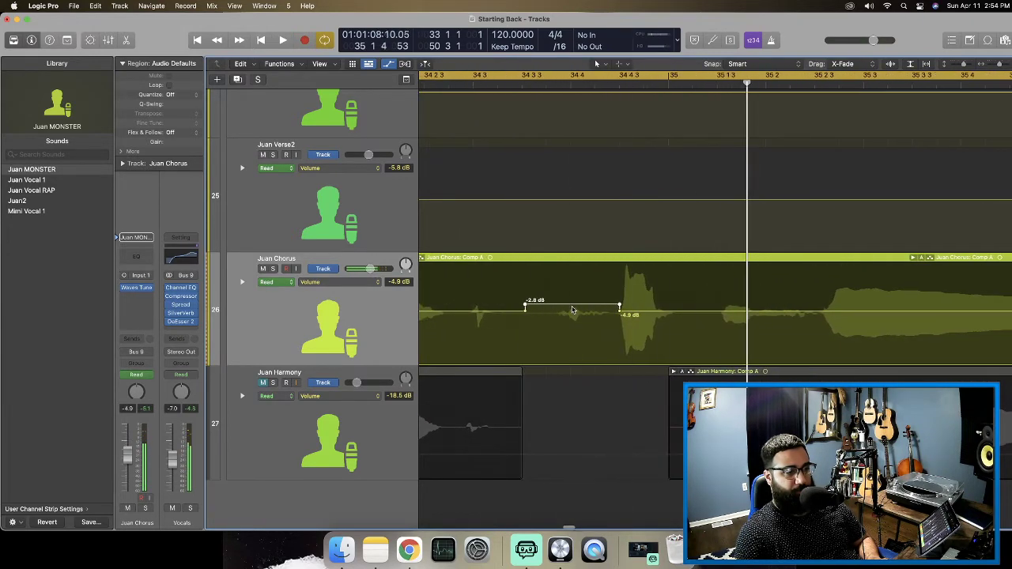
pyautogui.moveTo(575, 306); pyautogui.dragTo(575, 307)
pyautogui.press('space')
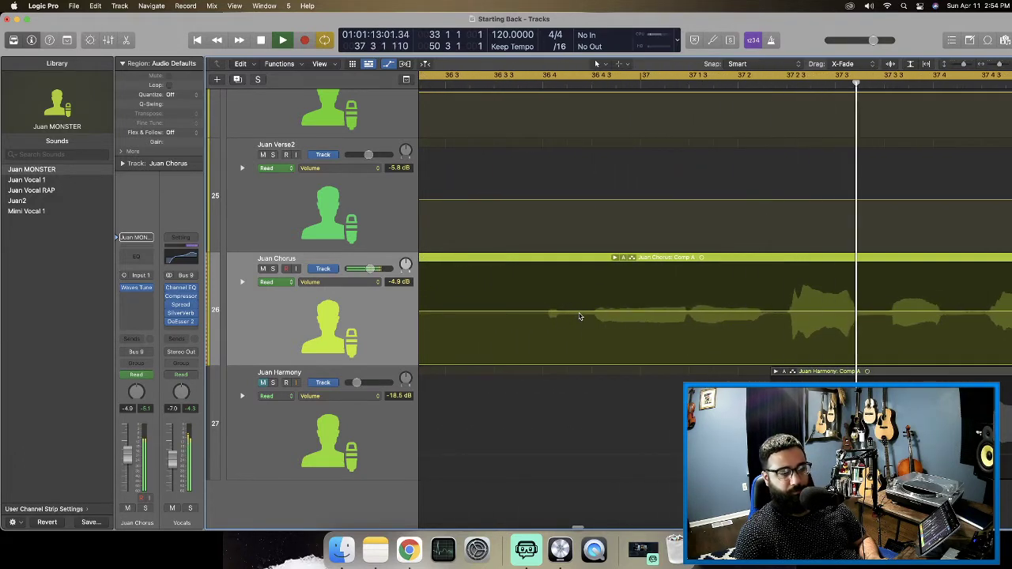
# Raise the Juan Chorus Volume automation over the quiet phrase from about bar 36 beat 4 to bar 37 beat 2 to -2.8 dB.
pyautogui.moveTo(535, 309); pyautogui.dragTo(783, 314)
pyautogui.click(675, 316)
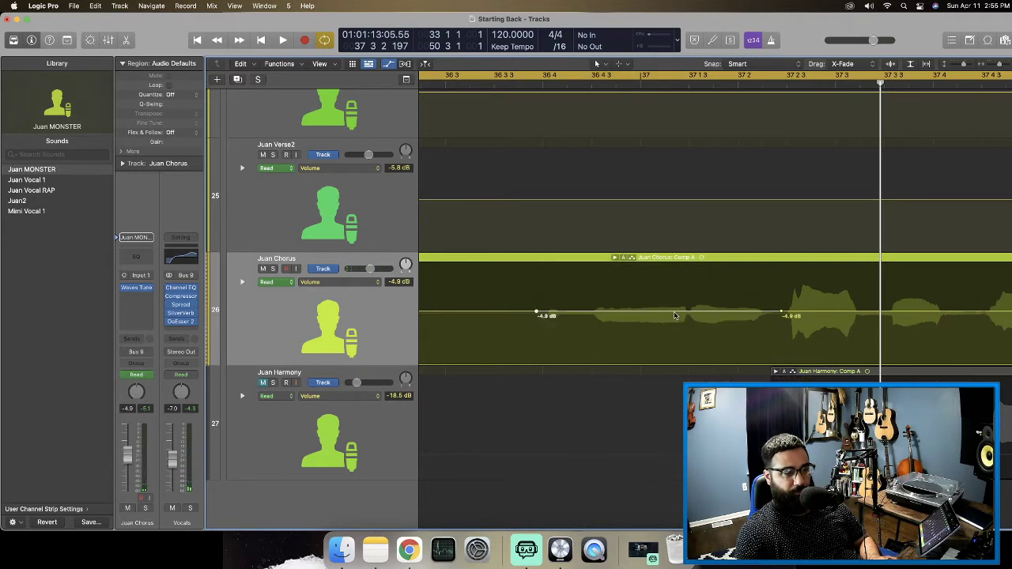
pyautogui.moveTo(676, 305); pyautogui.dragTo(676, 304)
pyautogui.press('space')
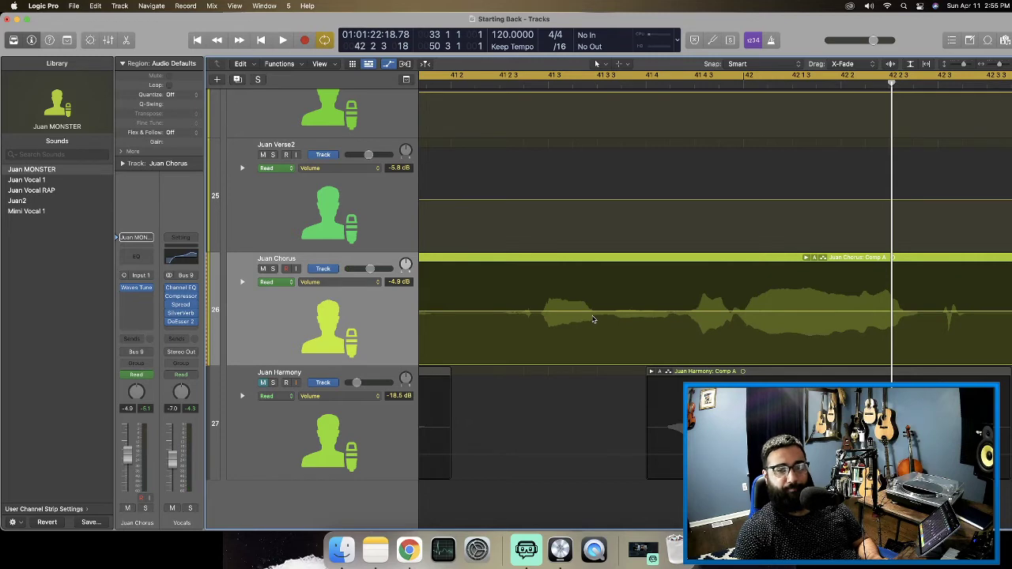
# Replay the chorus from its start and review the Volume automation across the opening bars at a wider zoom.
pyautogui.press('space')
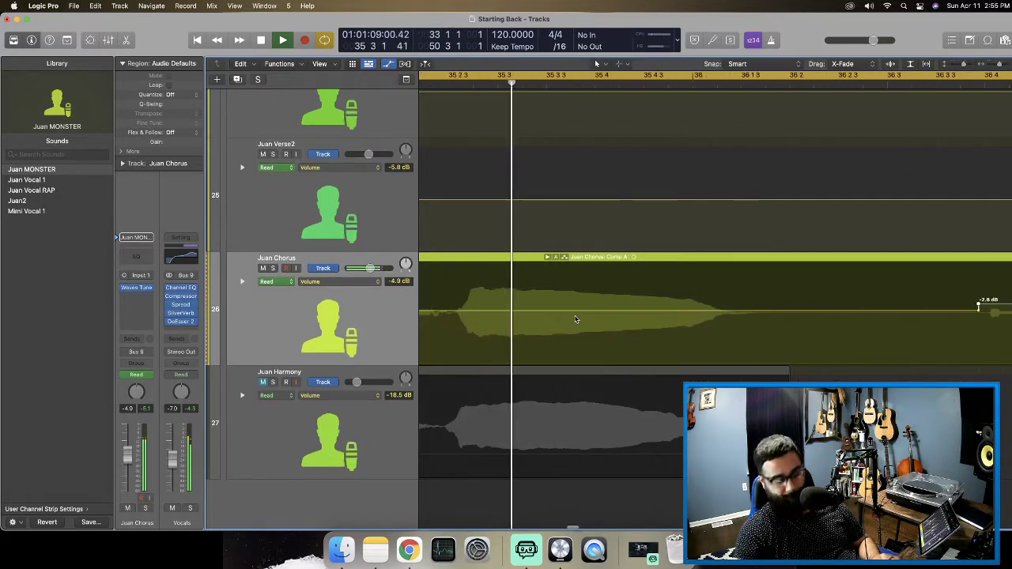
pyautogui.press('super+Left')
pyautogui.press('super+Left')
pyautogui.press('super+Left')
pyautogui.press('super+Left')
pyautogui.press('super+Left')
pyautogui.press('super+Left')
pyautogui.press('super+Left')
pyautogui.press('super+Left')
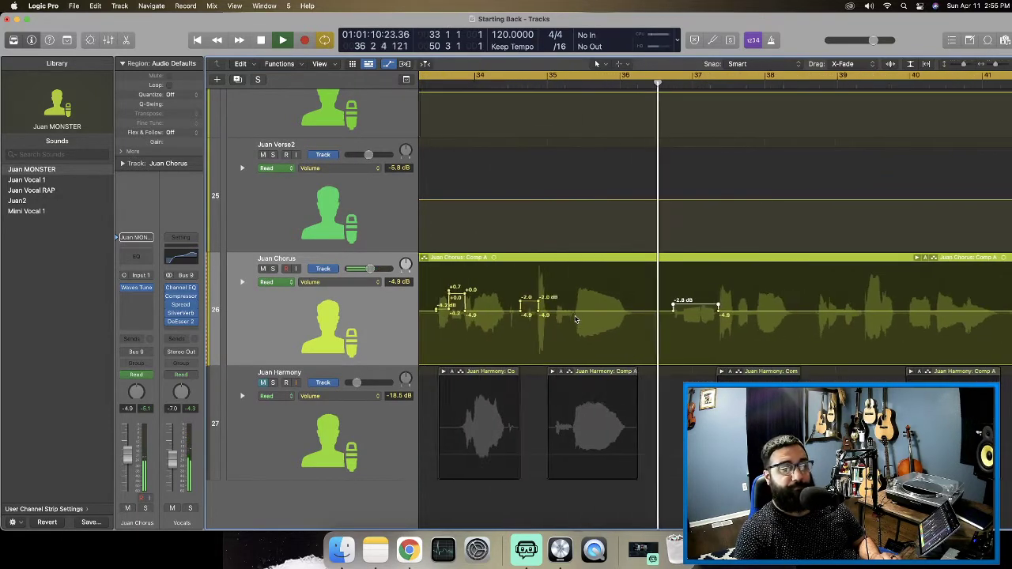
pyautogui.scroll(1, 720, 101)
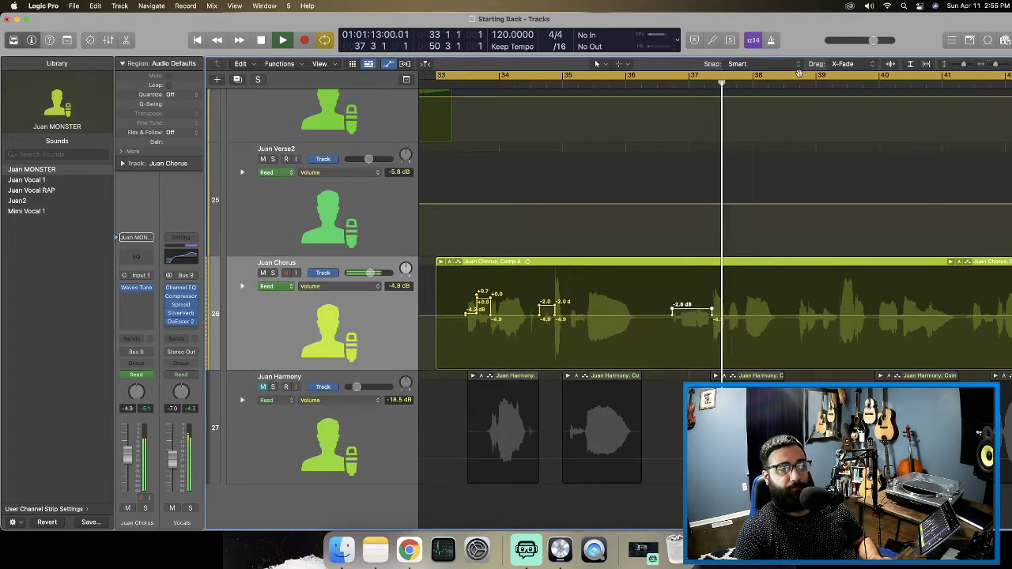
# Set the cycle range to the second half of the chorus, from 41 2 3 to 51 2 2, and play it.
pyautogui.moveTo(781, 77); pyautogui.dragTo(818, 82)
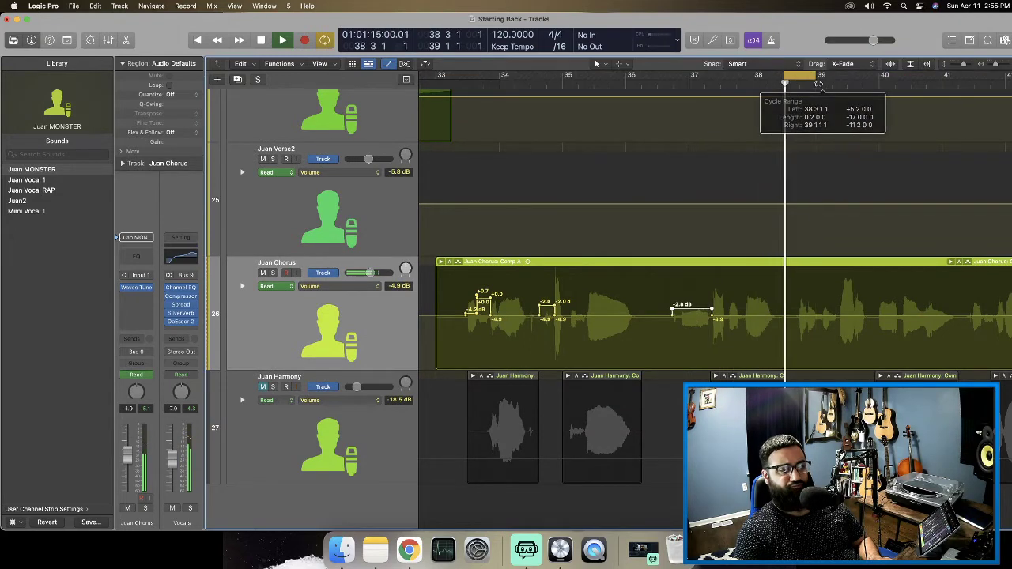
pyautogui.press('c')
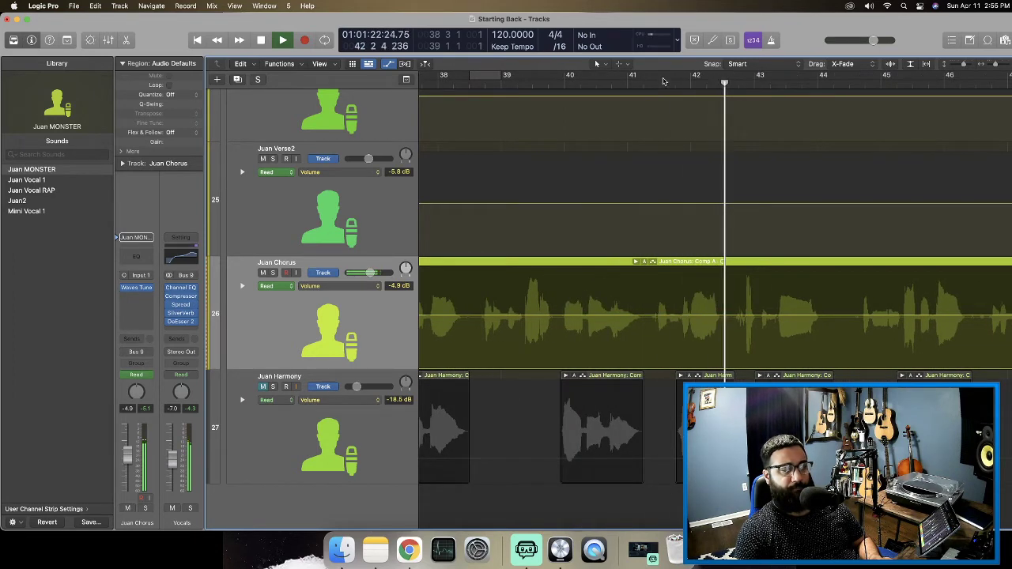
pyautogui.moveTo(663, 81); pyautogui.dragTo(927, 132)
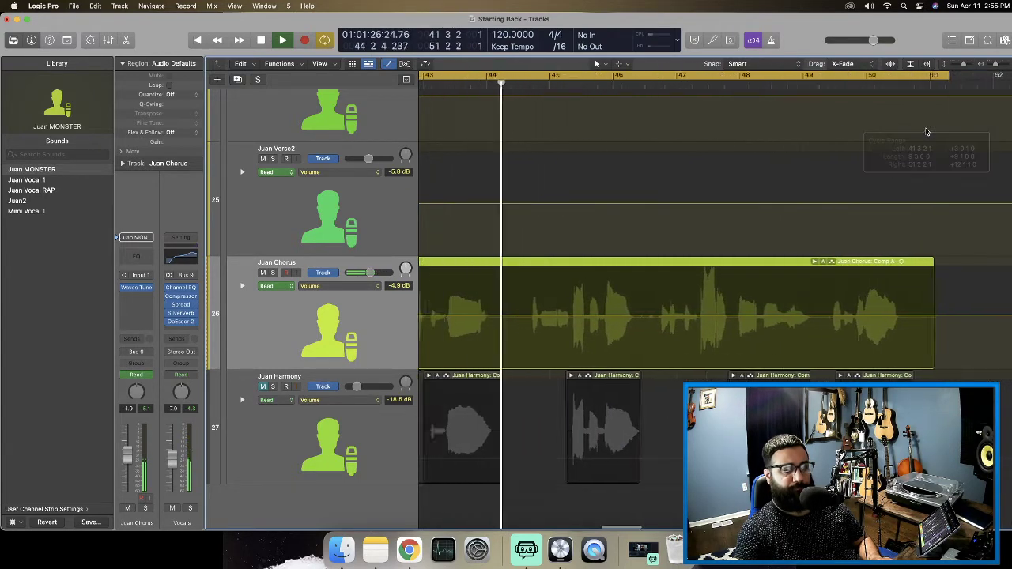
pyautogui.hscroll(-8, 926, 132)
pyautogui.hscroll(1, 926, 132)
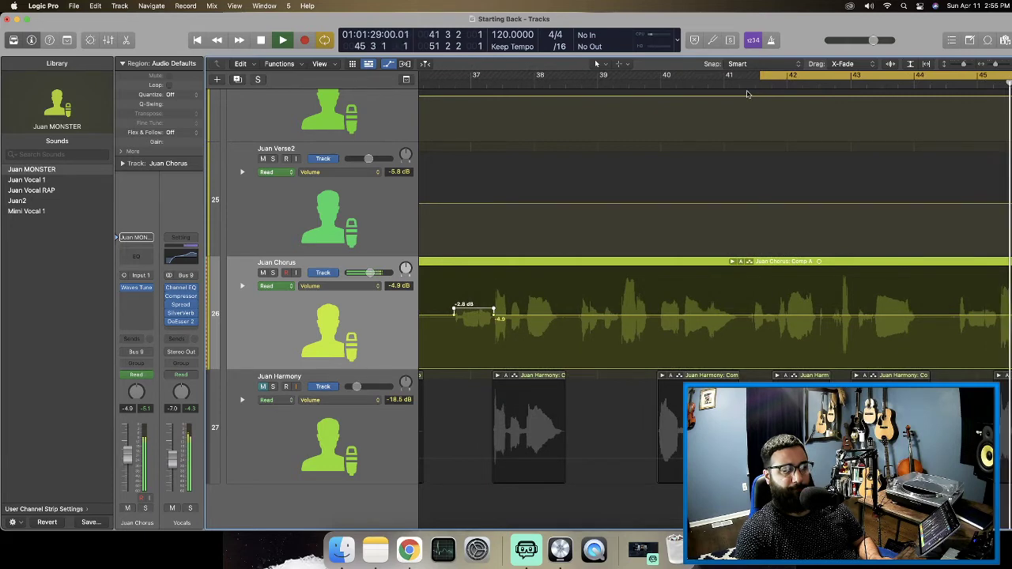
pyautogui.moveTo(760, 76); pyautogui.dragTo(748, 76)
pyautogui.press('space')
pyautogui.press('space')
pyautogui.hscroll(-1, 772, 240)
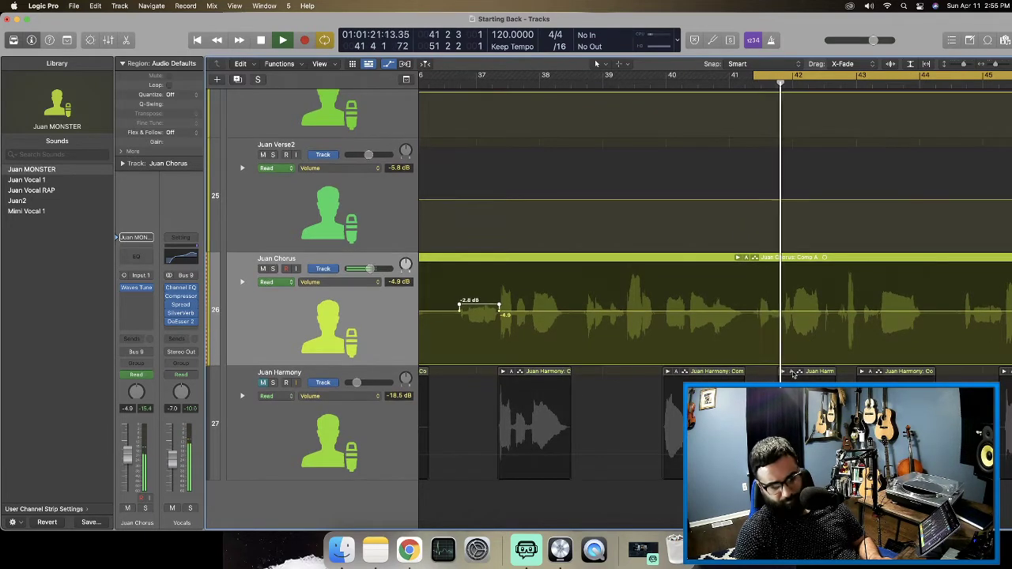
# Listen closely to the phrase at bar 41 beat 3 and raise its first word's Volume automation on Juan Chorus to -2.9 dB.
pyautogui.scroll(8, 787, 372)
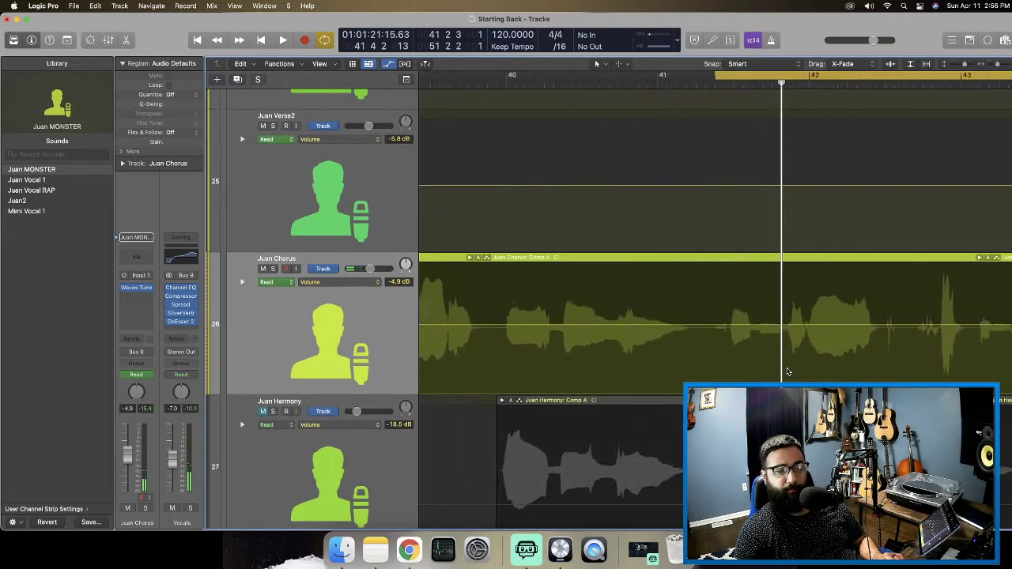
pyautogui.scroll(5, 788, 372)
pyautogui.press('space')
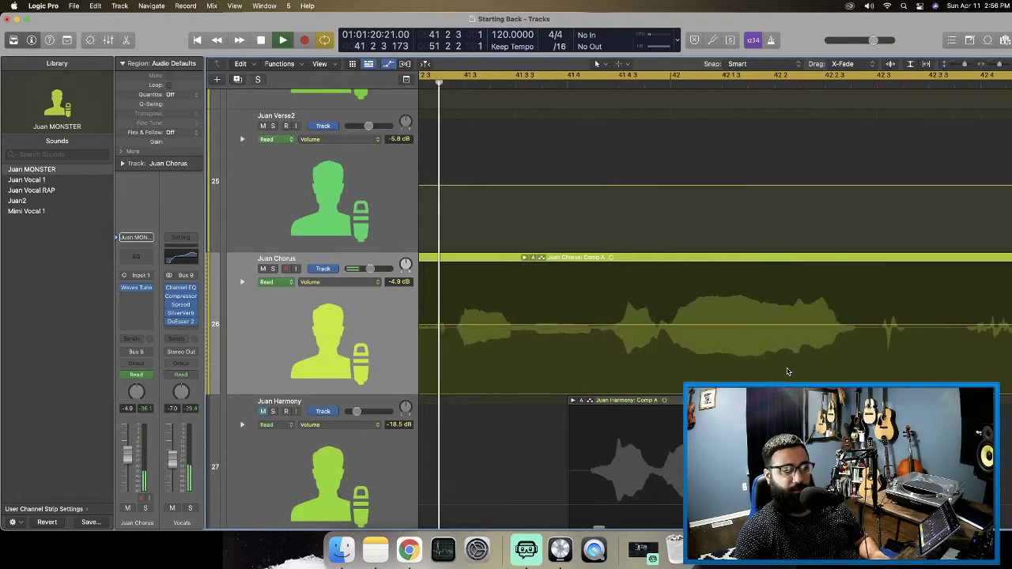
pyautogui.hscroll(-3, 630, 355)
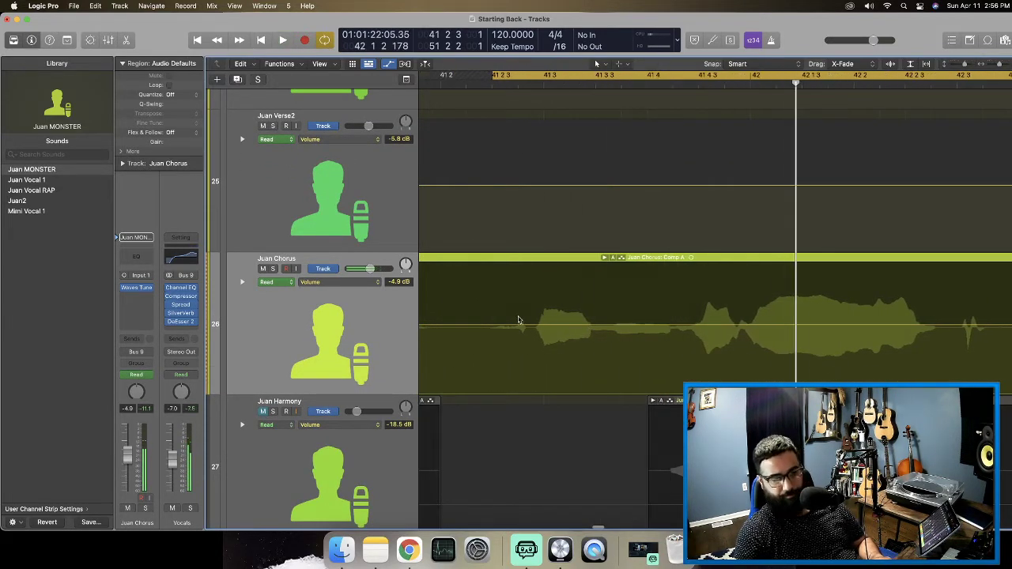
pyautogui.scroll(1, 517, 319)
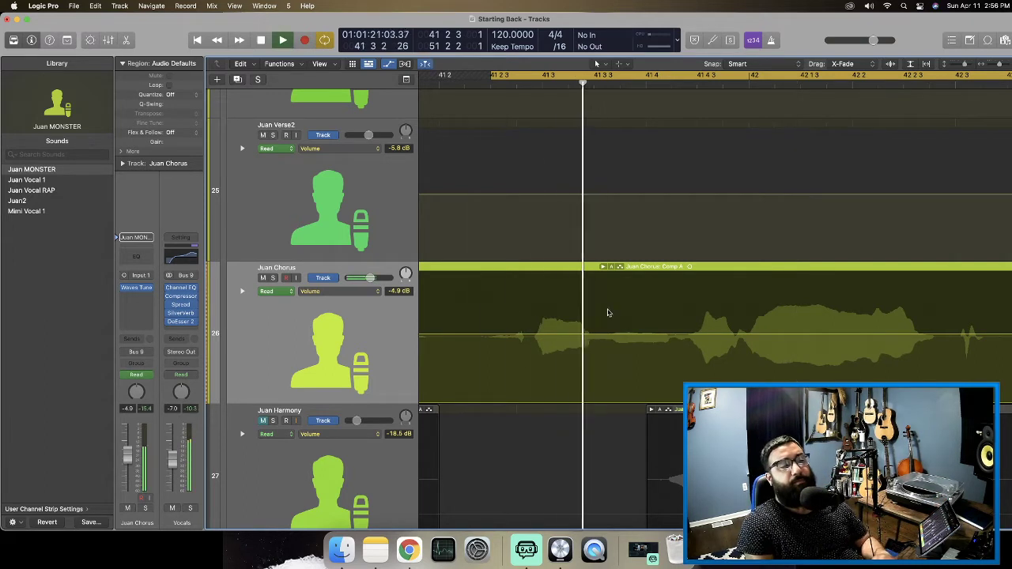
pyautogui.scroll(-1, 569, 316)
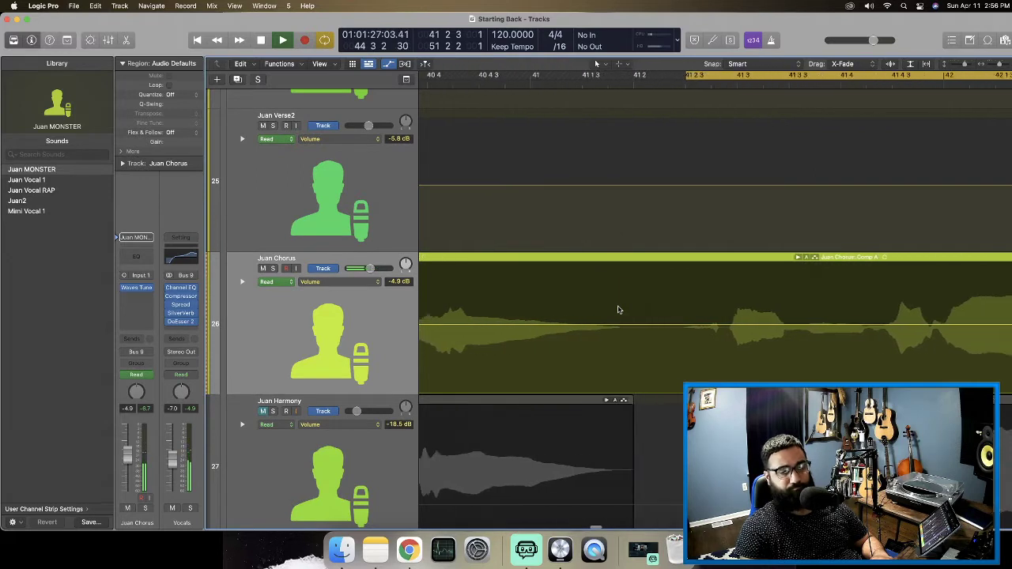
pyautogui.press('space')
pyautogui.press('space')
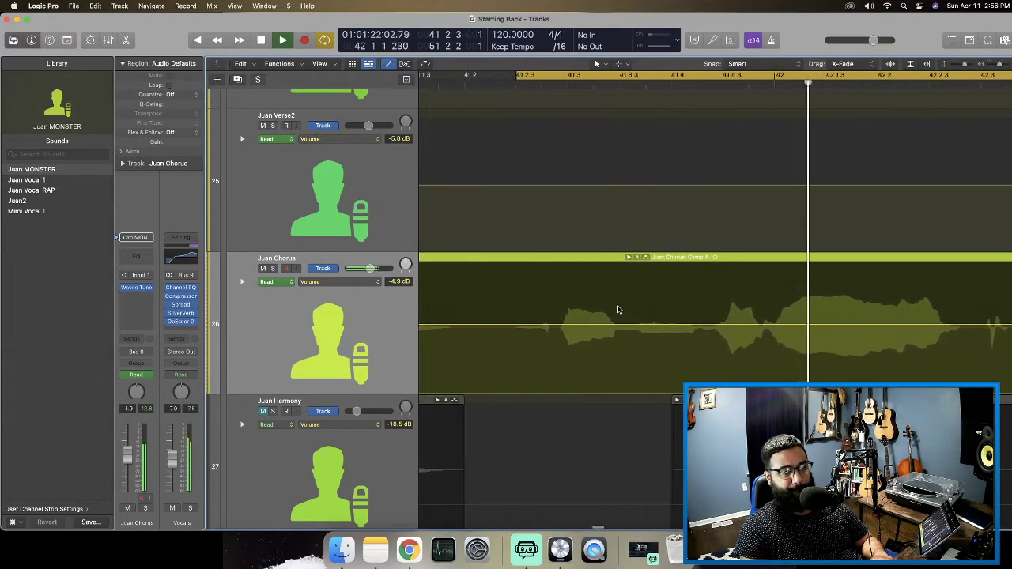
pyautogui.press('space')
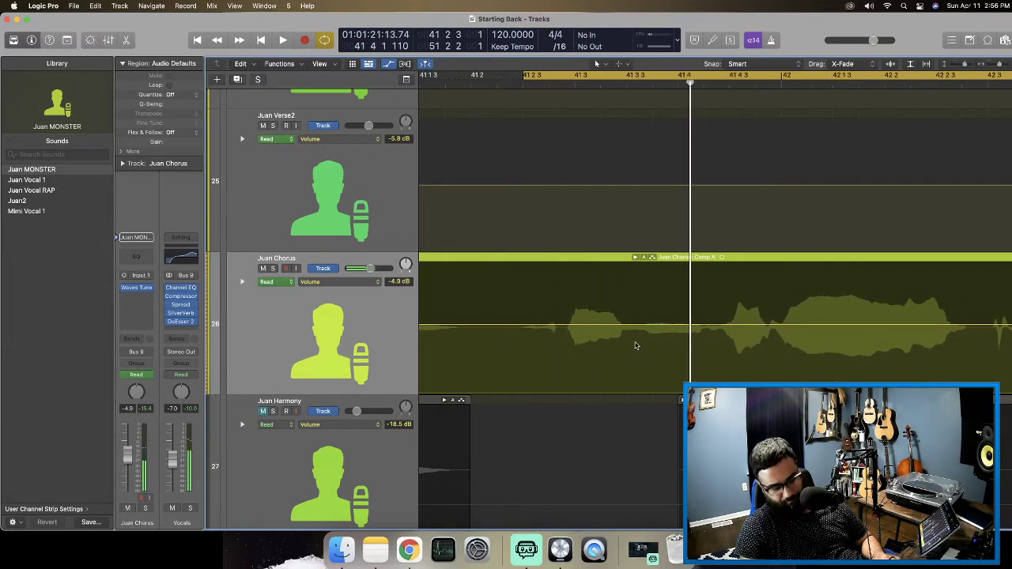
pyautogui.moveTo(561, 324); pyautogui.dragTo(592, 323)
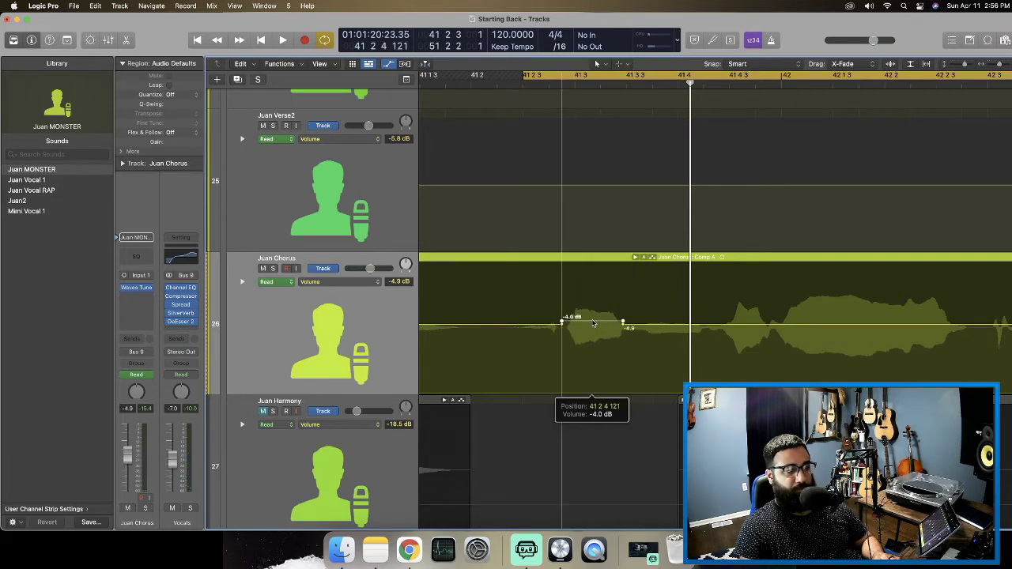
pyautogui.press('space')
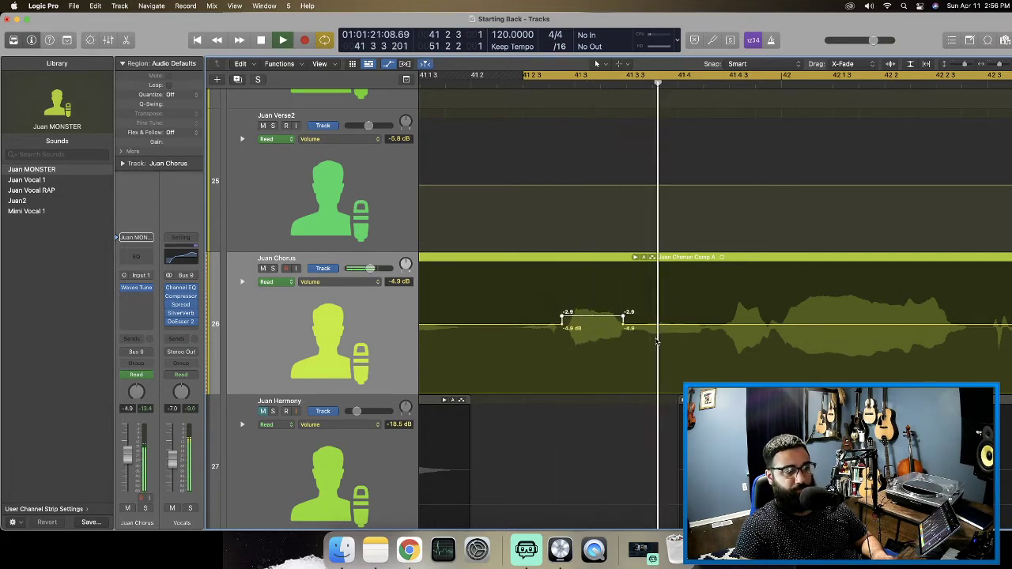
pyautogui.press('space')
# Raise the Juan Chorus Volume automation over the faint passage right after that word, up to about bar 41 beat 4, to +1.1 dB.
pyautogui.hscroll(1, 634, 337)
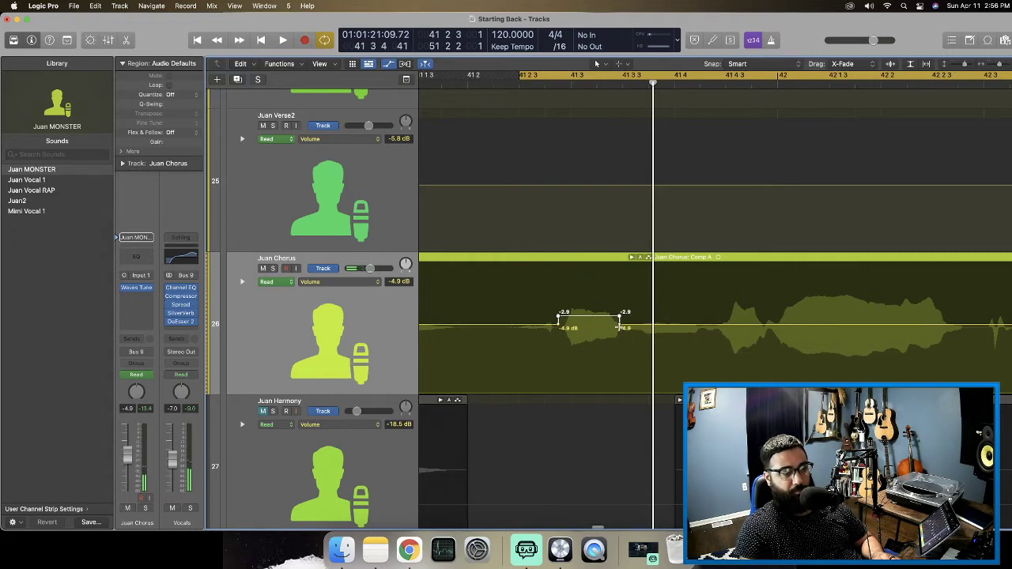
pyautogui.moveTo(619, 328); pyautogui.dragTo(718, 337)
pyautogui.click(670, 323)
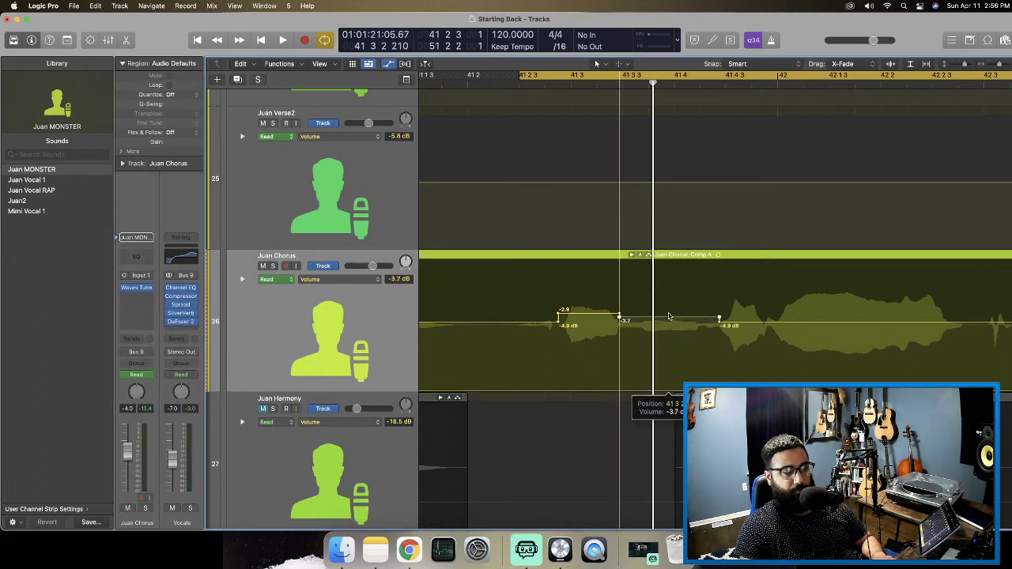
pyautogui.press('space')
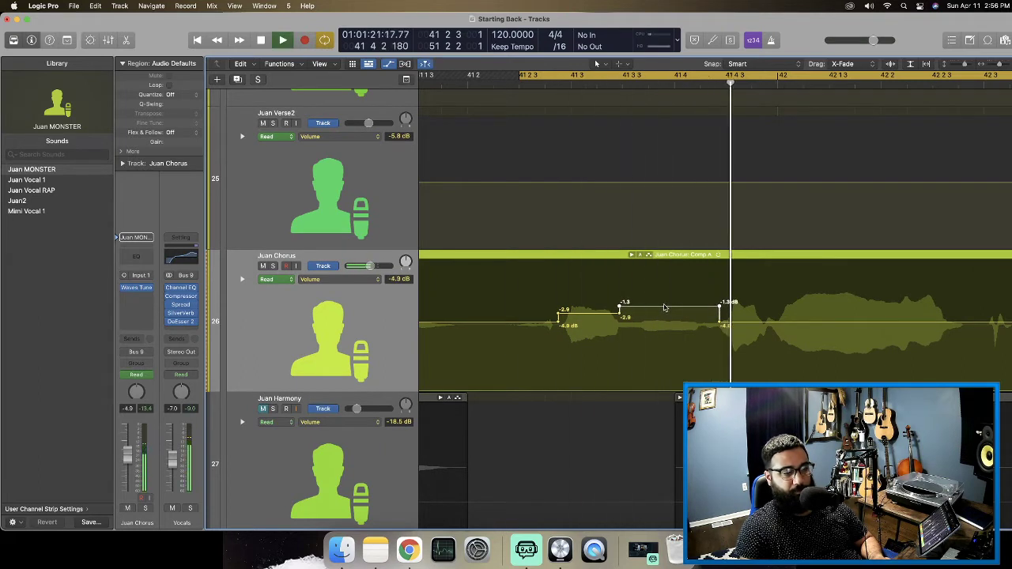
pyautogui.moveTo(669, 307); pyautogui.dragTo(666, 303)
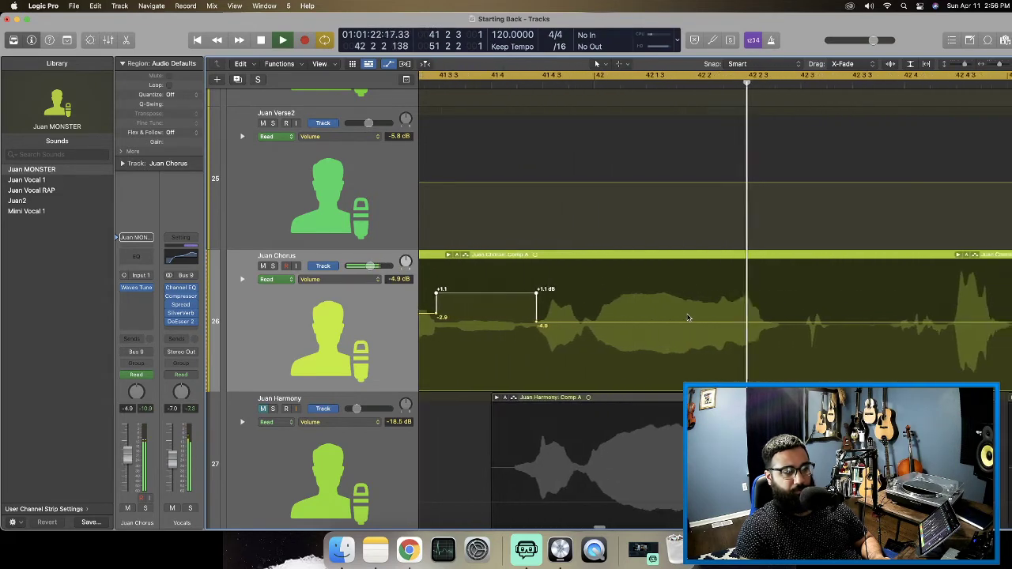
pyautogui.press('space')
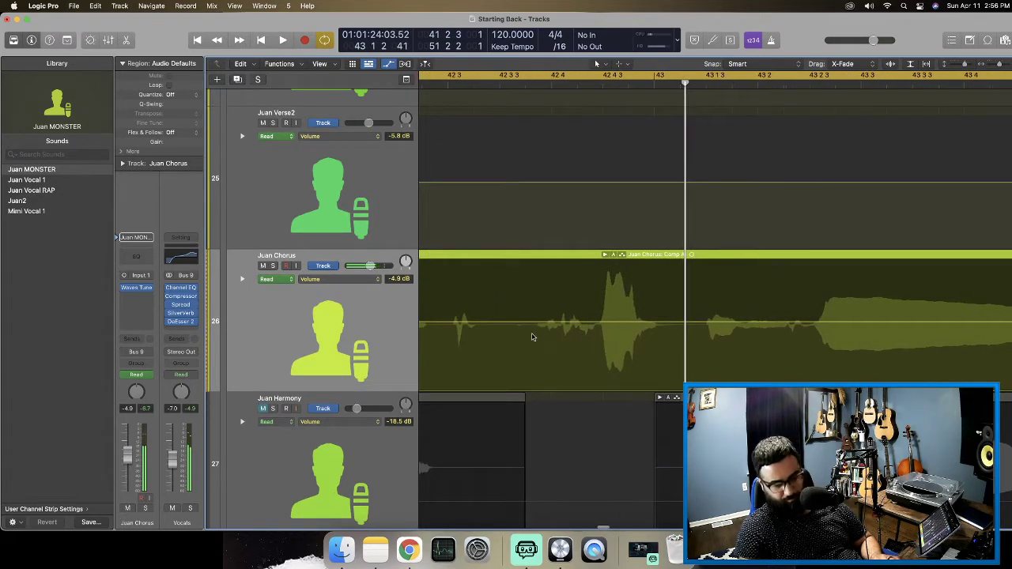
# Raise the Juan Chorus Volume automation over the faint vocal just before the loud peak leading into bar 43 to -2.6 dB.
pyautogui.moveTo(524, 323); pyautogui.dragTo(563, 320)
pyautogui.click(562, 325)
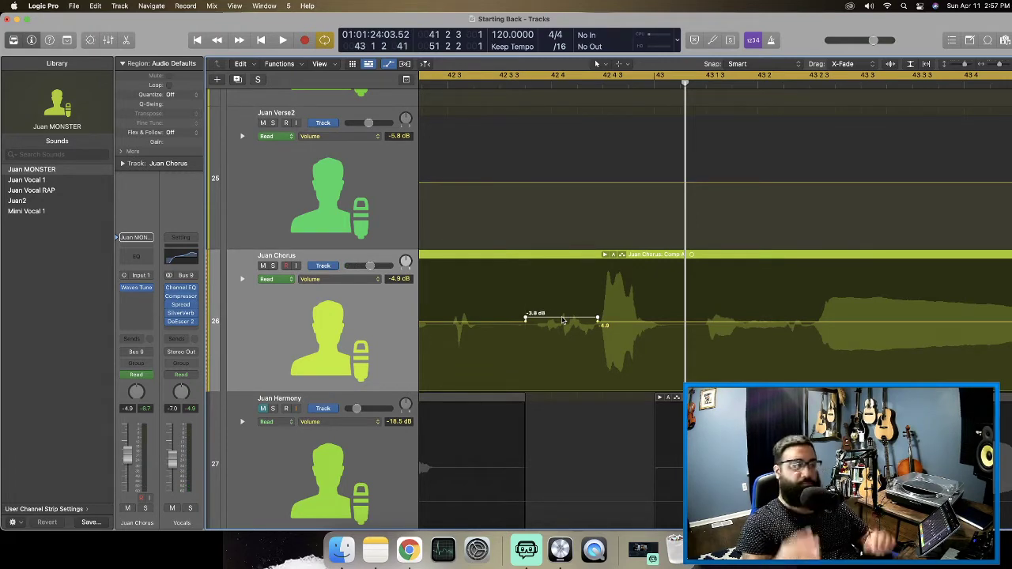
pyautogui.press('space')
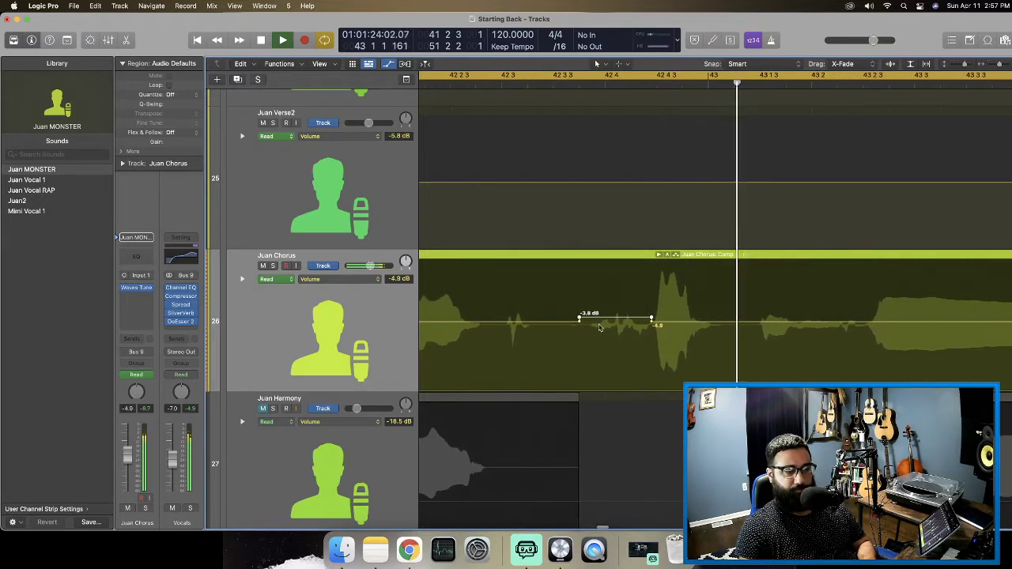
pyautogui.moveTo(607, 322); pyautogui.dragTo(610, 314)
pyautogui.press('space')
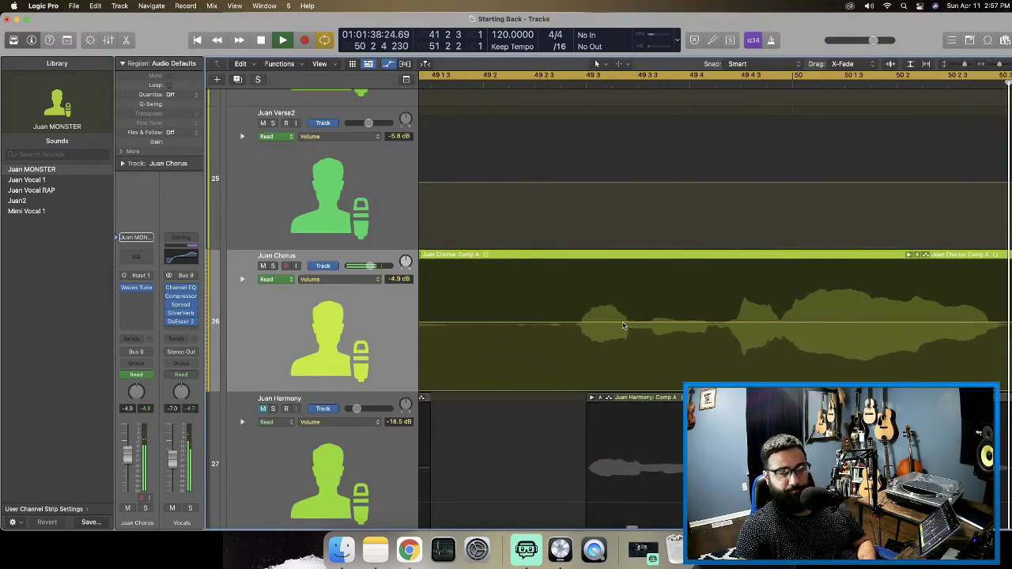
# Raise the Juan Chorus word at bar 49 beat 3 to -3.2 dB and the faint passage following it to -1.8 dB.
pyautogui.moveTo(570, 322); pyautogui.dragTo(592, 326)
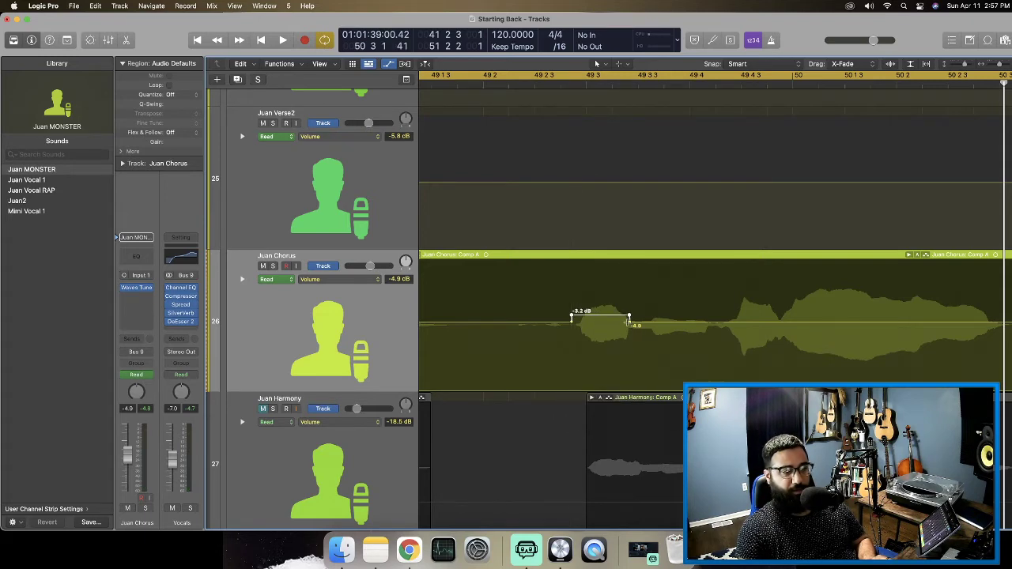
pyautogui.moveTo(628, 322); pyautogui.dragTo(676, 318)
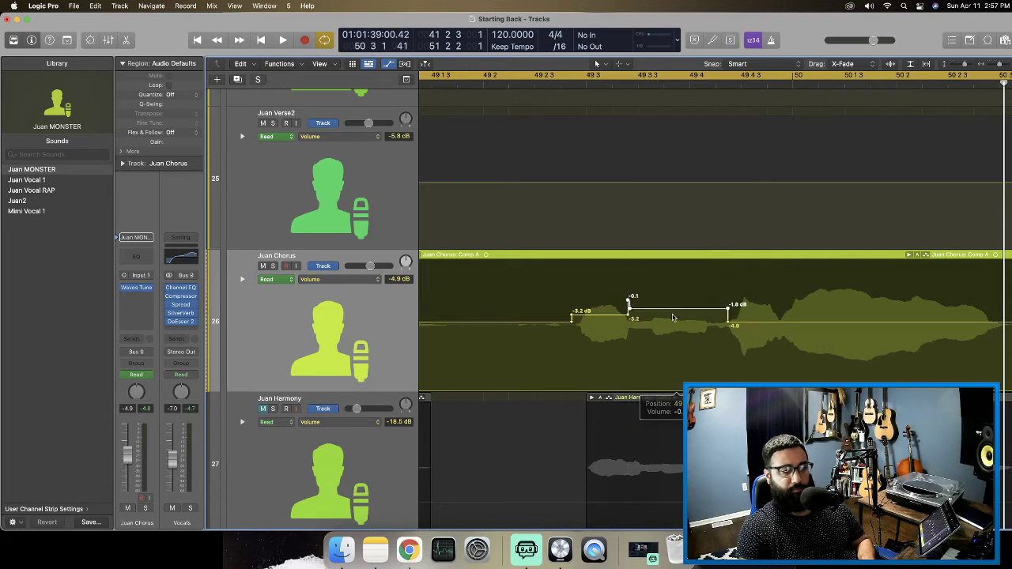
# Replay the looped chorus half and raise the faint passage after bar 41 beat 3 to +1.5 dB.
pyautogui.press('space')
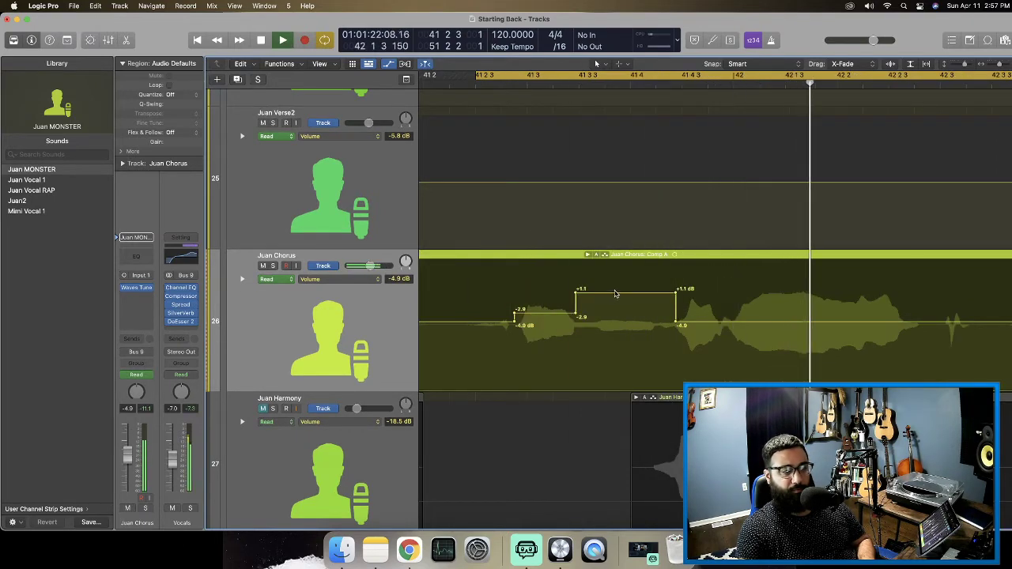
pyautogui.moveTo(615, 294); pyautogui.dragTo(616, 290)
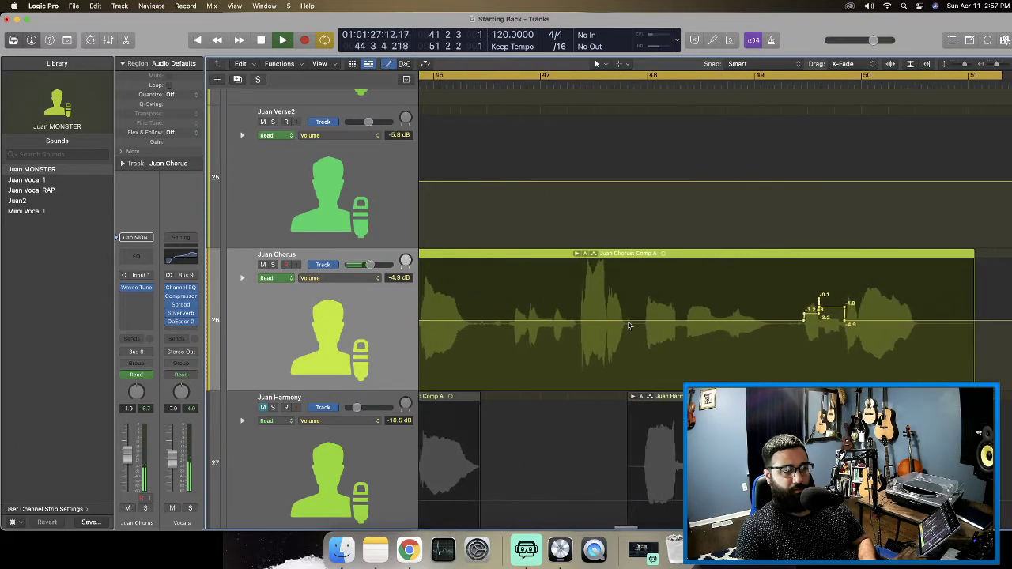
# Set the cycle range to the chorus's final phrase, from 48 3 3 to 51 1 1.
pyautogui.scroll(1, 680, 229)
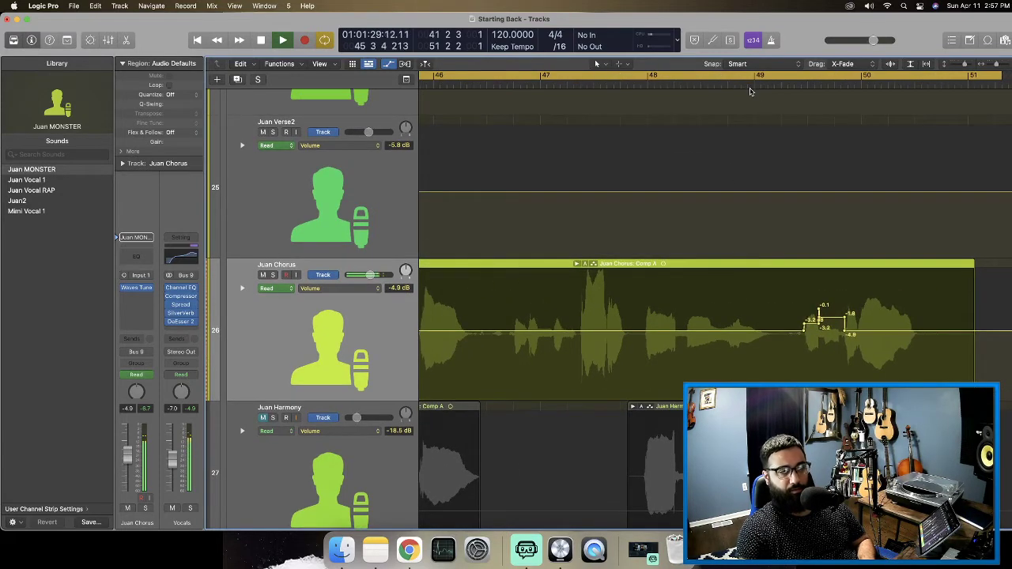
pyautogui.click(747, 76)
pyautogui.moveTo(715, 77); pyautogui.dragTo(979, 87)
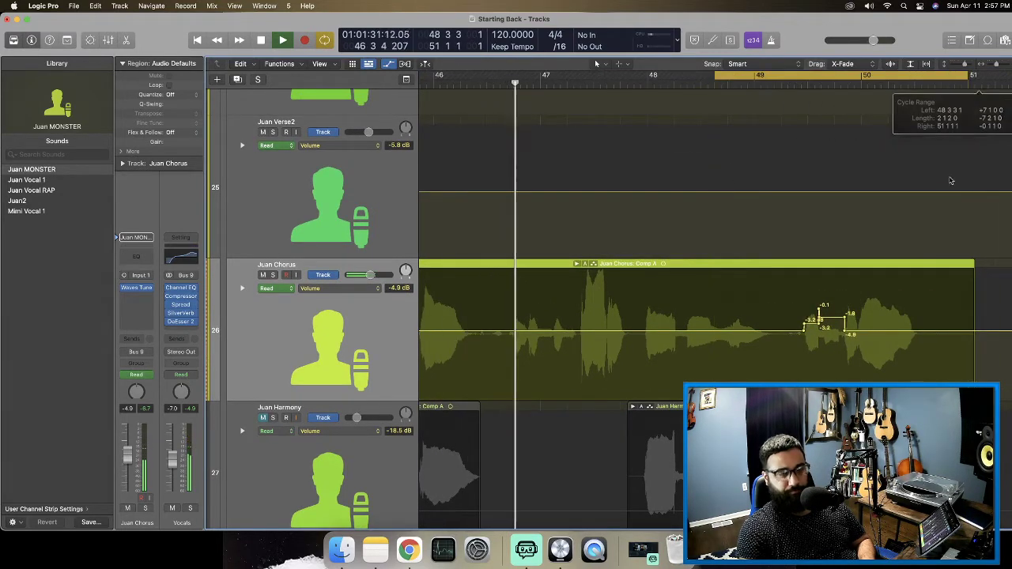
# Reshape the raised Volume section after the word at bar 49 beat 3 so it starts at -1.1 dB and ends at -1.3 dB.
pyautogui.press('super+Right')
pyautogui.press('super+Right')
pyautogui.press('super+Right')
pyautogui.hscroll(10, 851, 369)
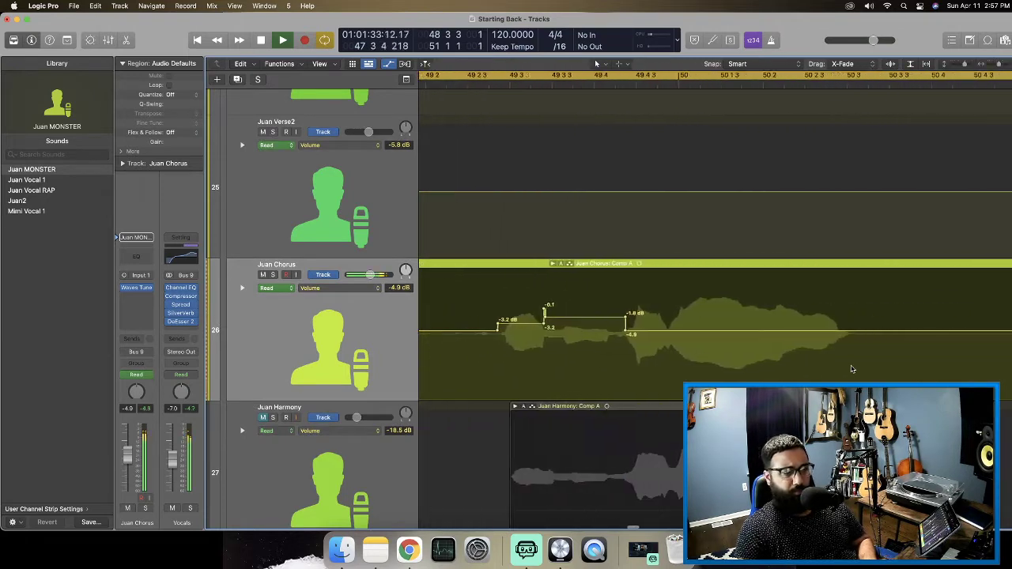
pyautogui.hscroll(1, 852, 369)
pyautogui.press('super+Right')
pyautogui.press('super+Right')
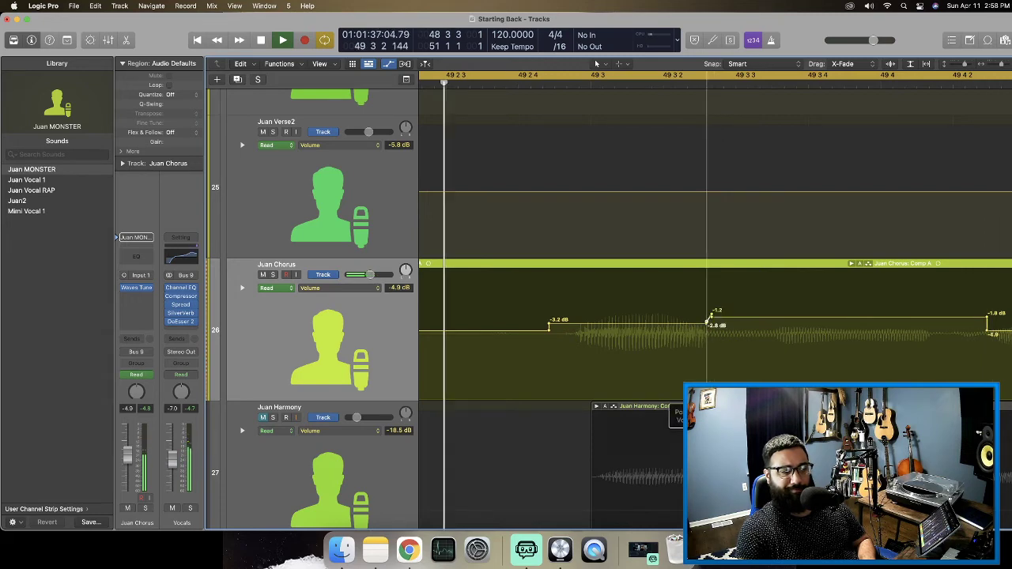
pyautogui.moveTo(709, 320); pyautogui.dragTo(708, 318)
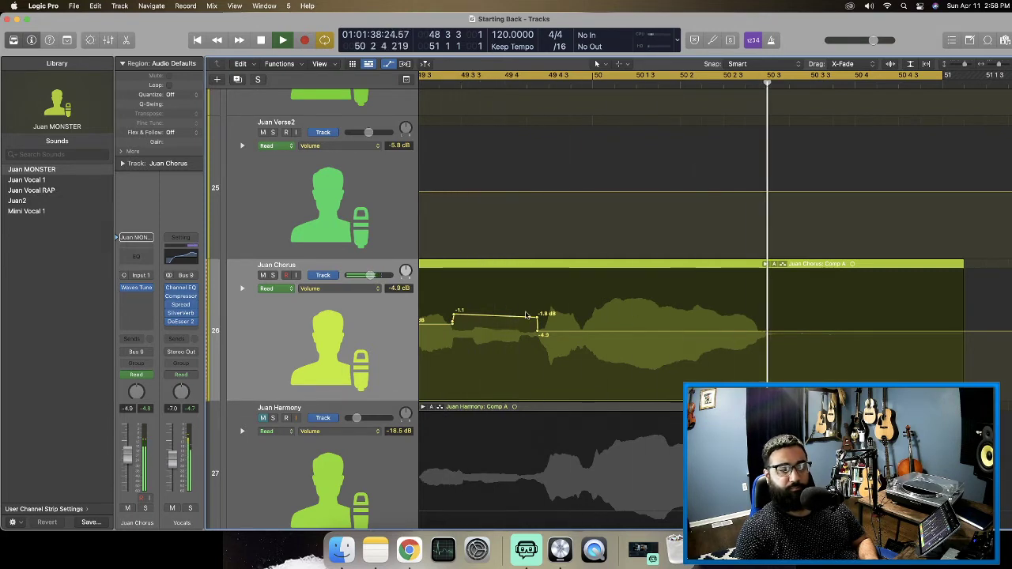
pyautogui.moveTo(539, 323); pyautogui.dragTo(538, 319)
pyautogui.hscroll(-3, 657, 340)
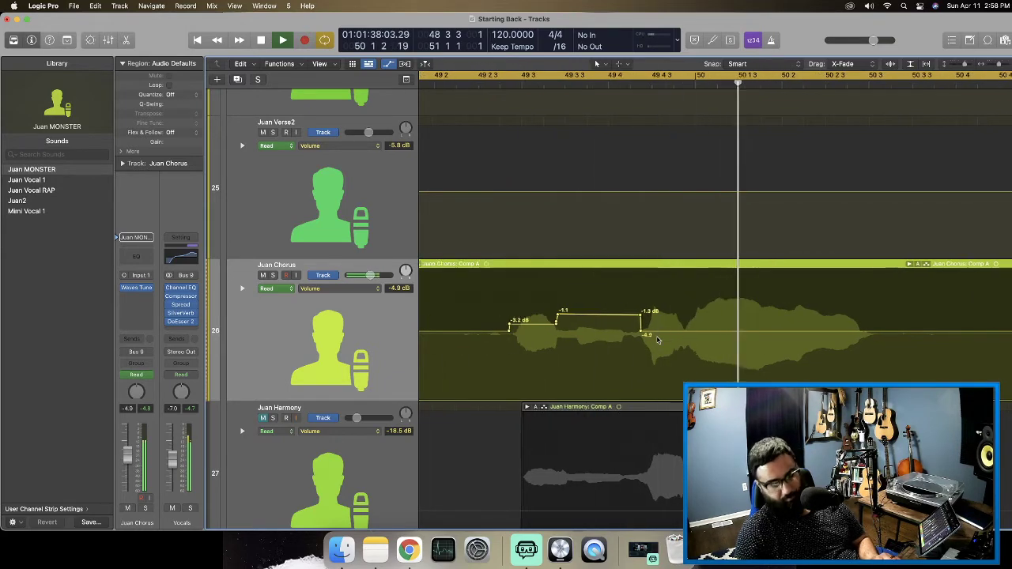
# Review the Volume automation across the whole Juan Chorus region at a wider zoom and replay the looped final phrase.
pyautogui.press('super+Left')
pyautogui.press('super+Left')
pyautogui.press('super+Left')
pyautogui.press('super+Left')
pyautogui.press('super+Left')
pyautogui.press('space')
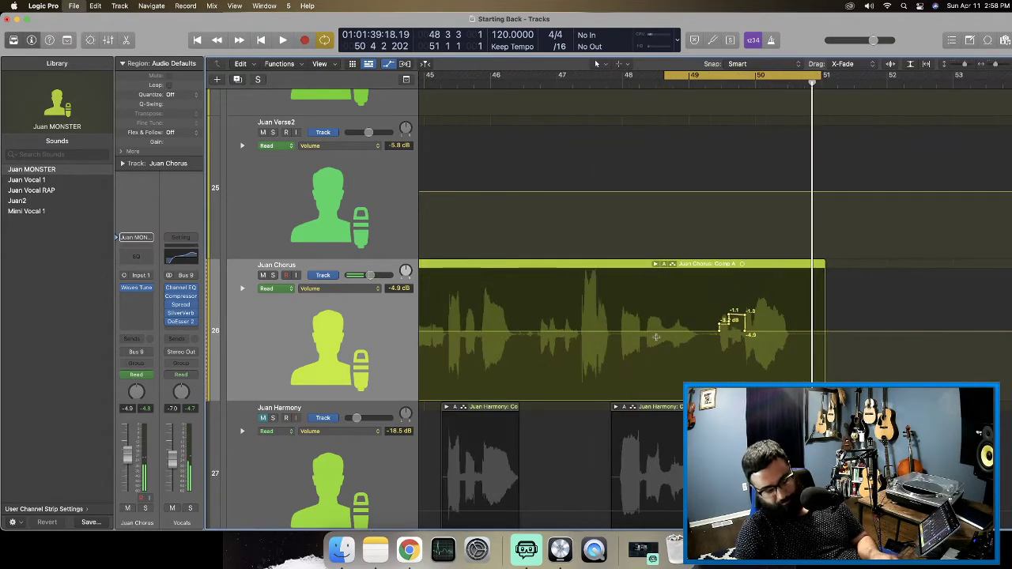
pyautogui.press('super+Left')
pyautogui.press('super+Left')
pyautogui.press('super+Left')
pyautogui.press('super+Left')
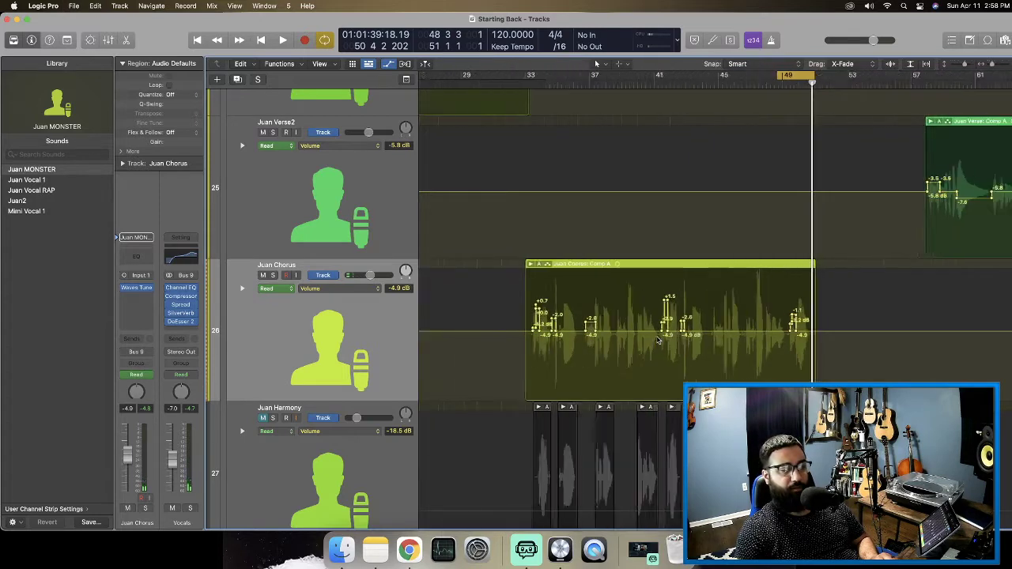
pyautogui.click(560, 85)
pyautogui.press('space')
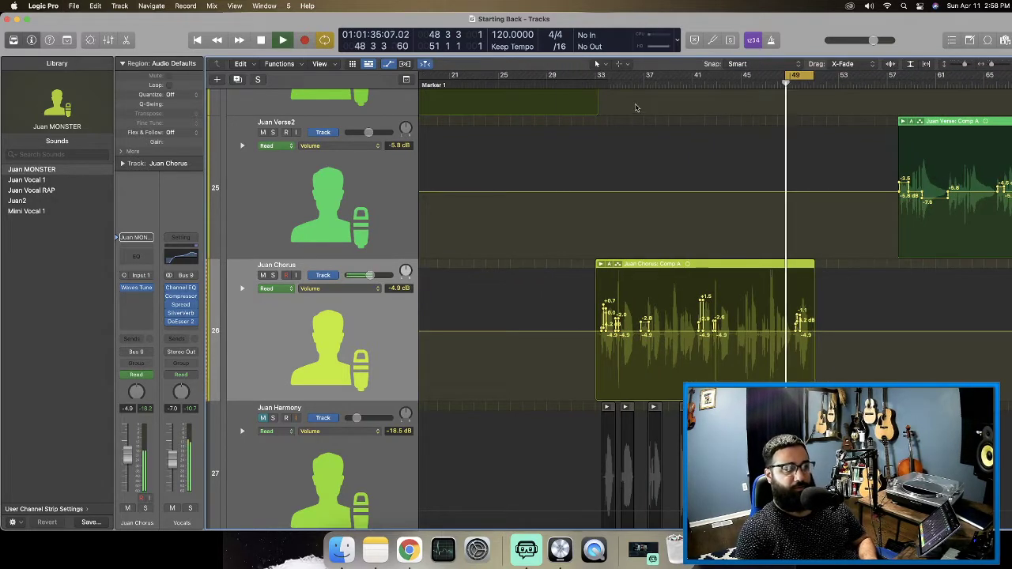
pyautogui.click(583, 84)
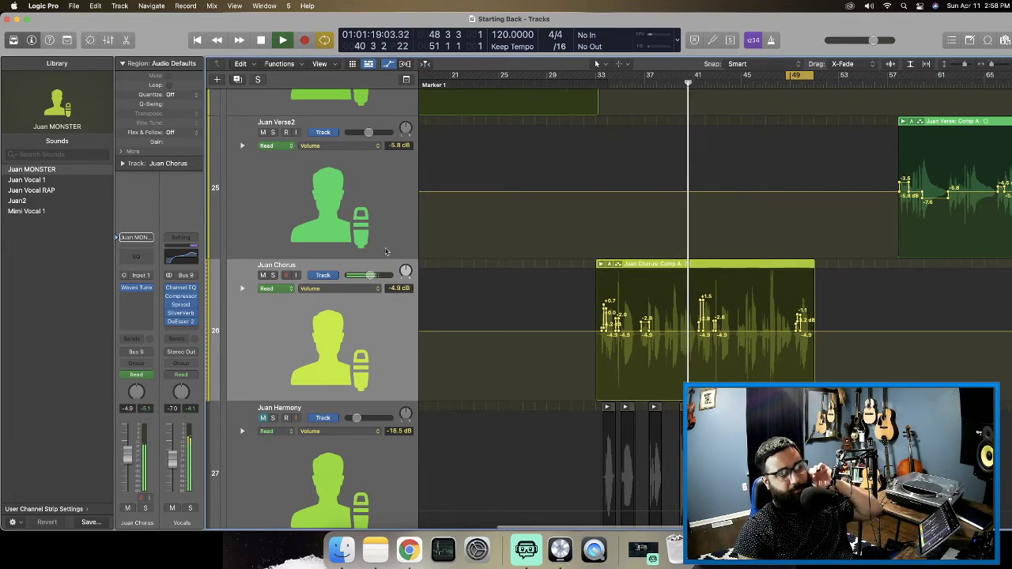
pyautogui.click(368, 314)
pyautogui.click(136, 297)
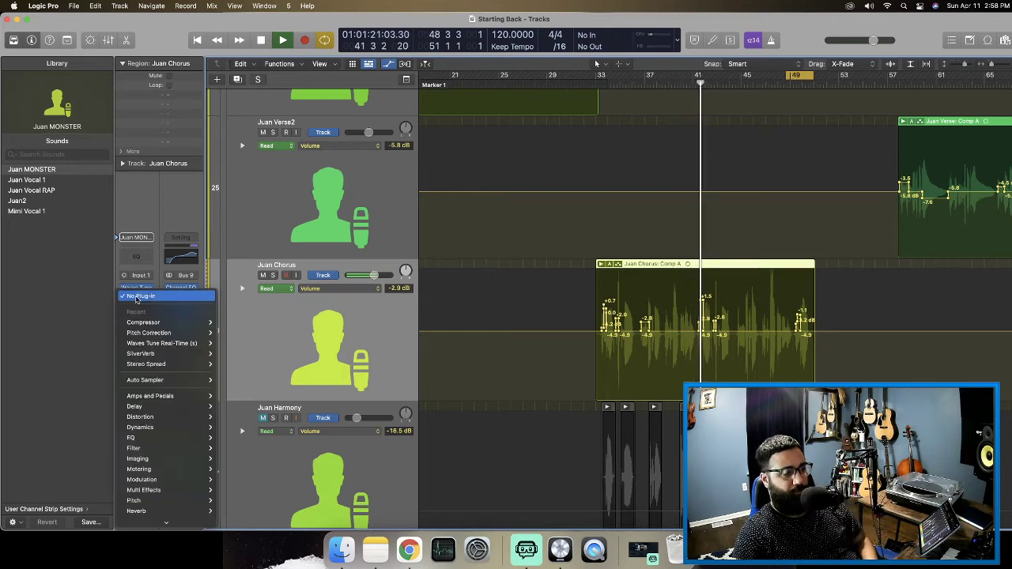
pyautogui.click(407, 377)
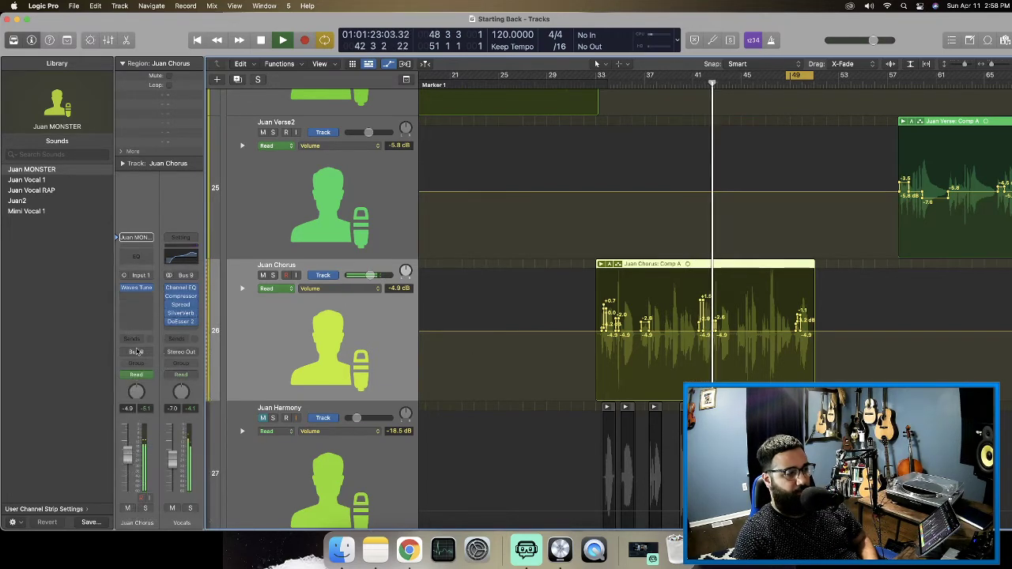
# Try routing the Juan Chorus output to Bus 3 (Large Hall/4.7s Prison Main Floor) and to No Output, and undo both changes.
pyautogui.click(136, 352)
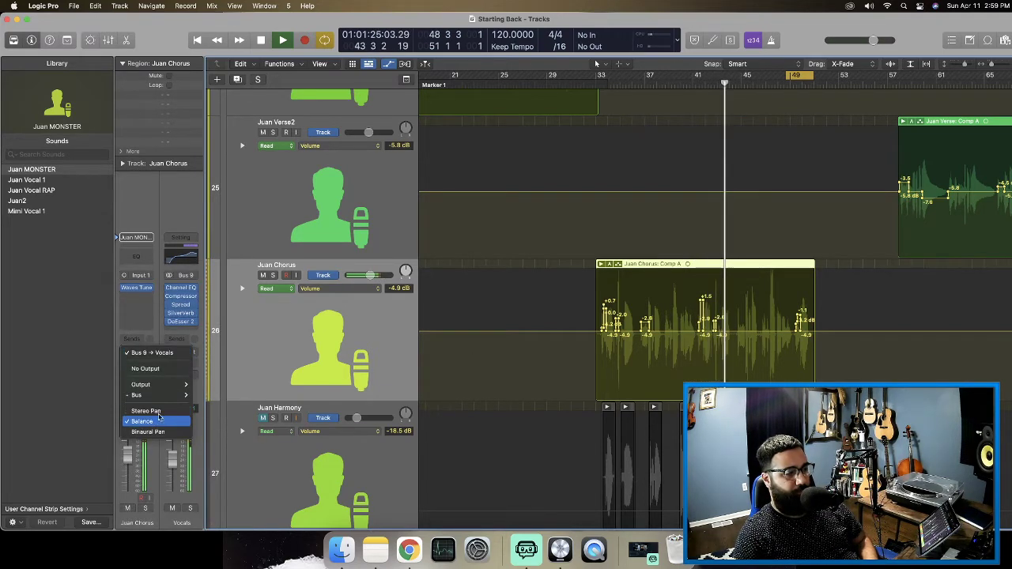
pyautogui.moveTo(162, 395)
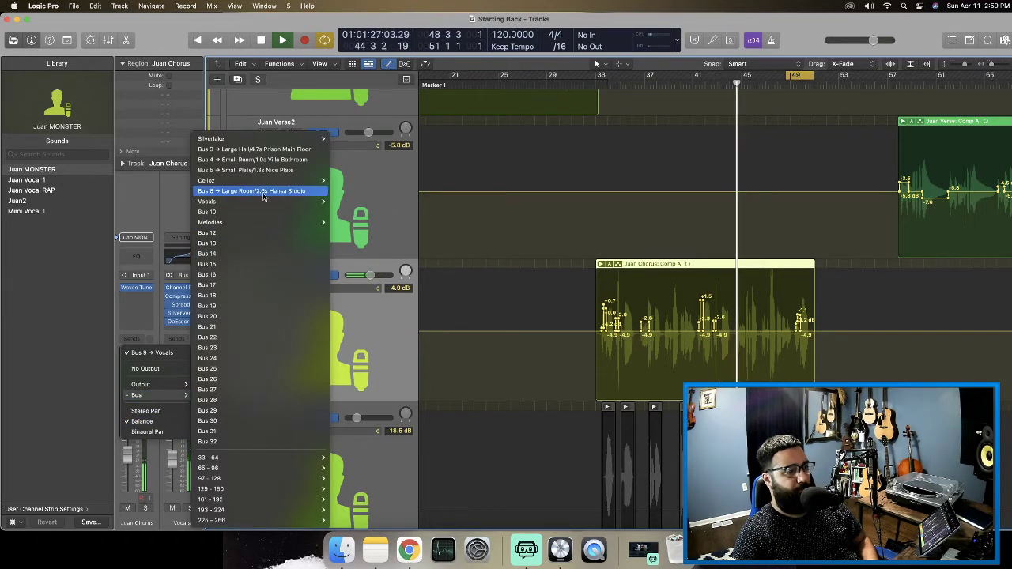
pyautogui.click(246, 150)
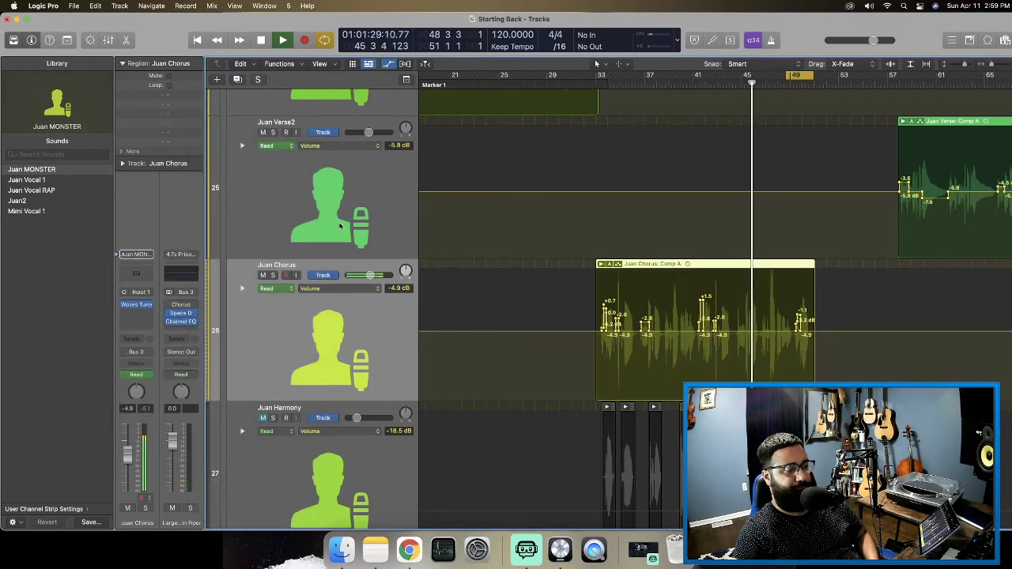
pyautogui.click(145, 352)
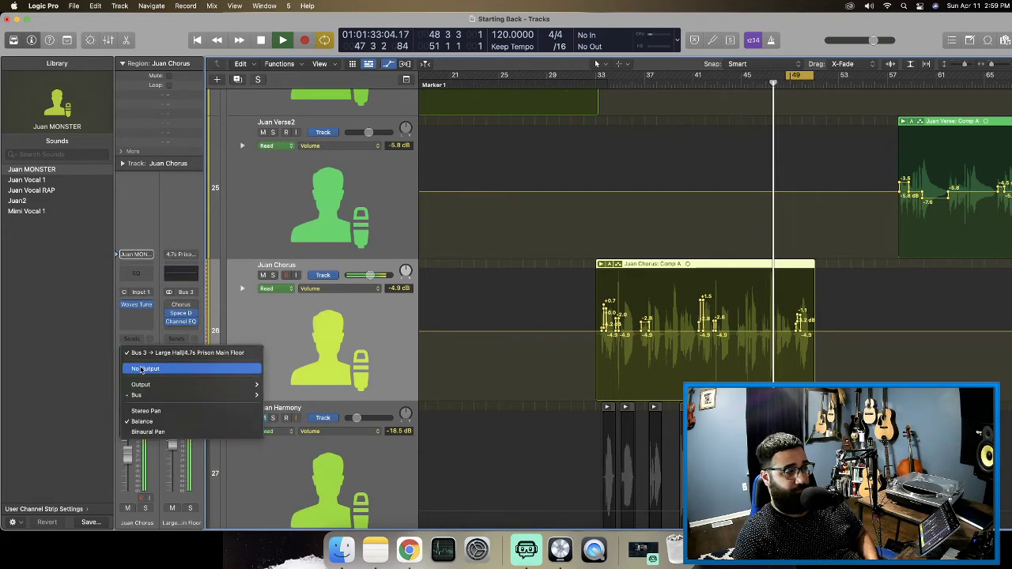
pyautogui.click(141, 370)
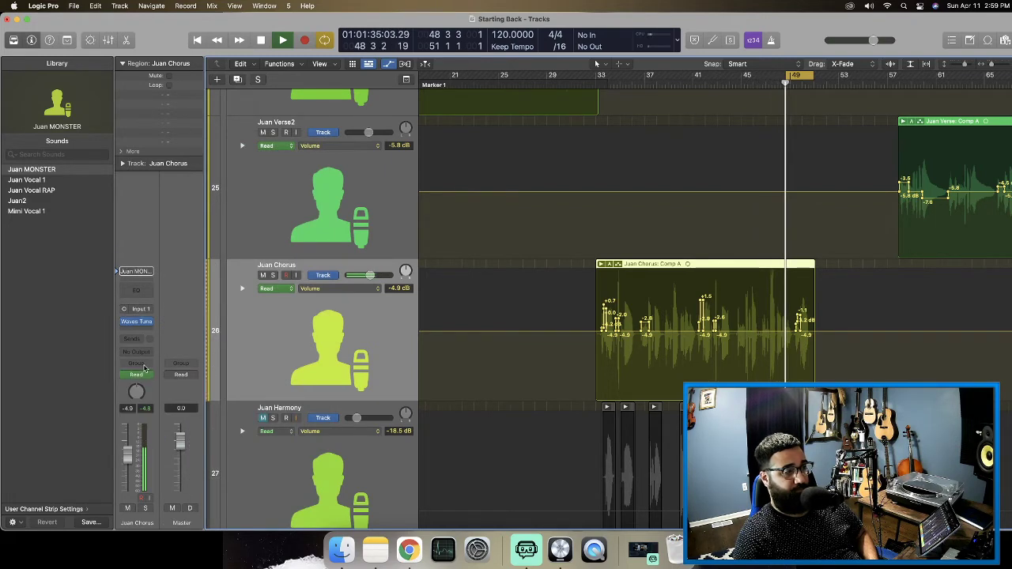
pyautogui.press('super+z')
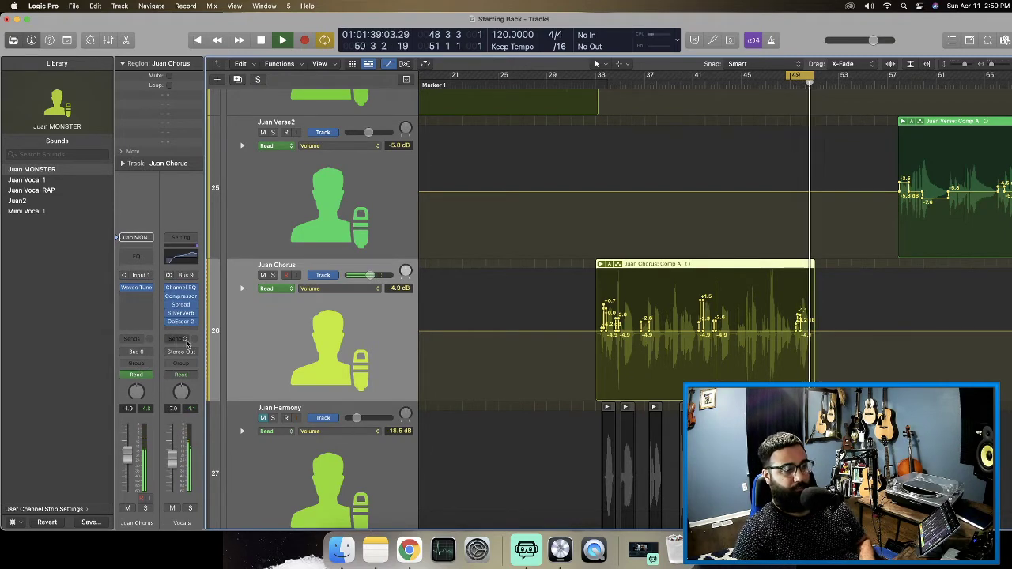
# Try a Bus 3 (Large Hall/4.7s Prison Main Floor) send with a raised level on Juan Chorus and remove it again.
pyautogui.click(136, 340)
pyautogui.moveTo(136, 354)
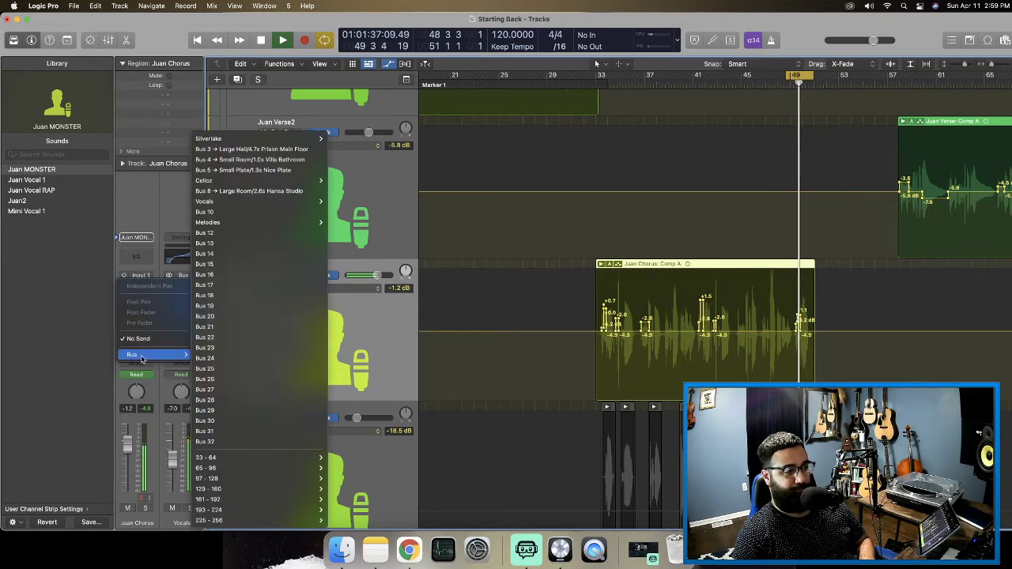
pyautogui.click(229, 155)
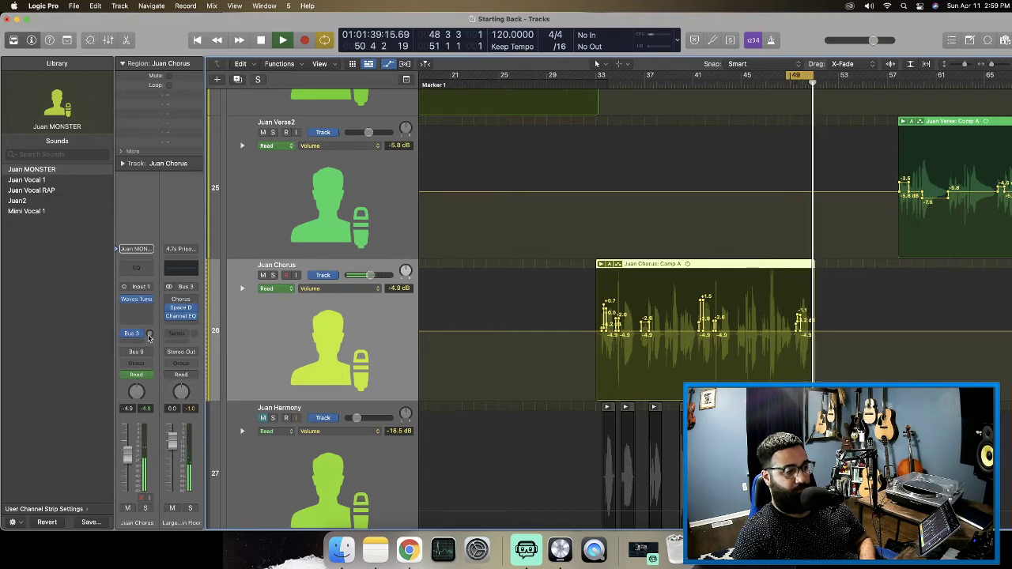
pyautogui.moveTo(149, 337); pyautogui.dragTo(149, 333)
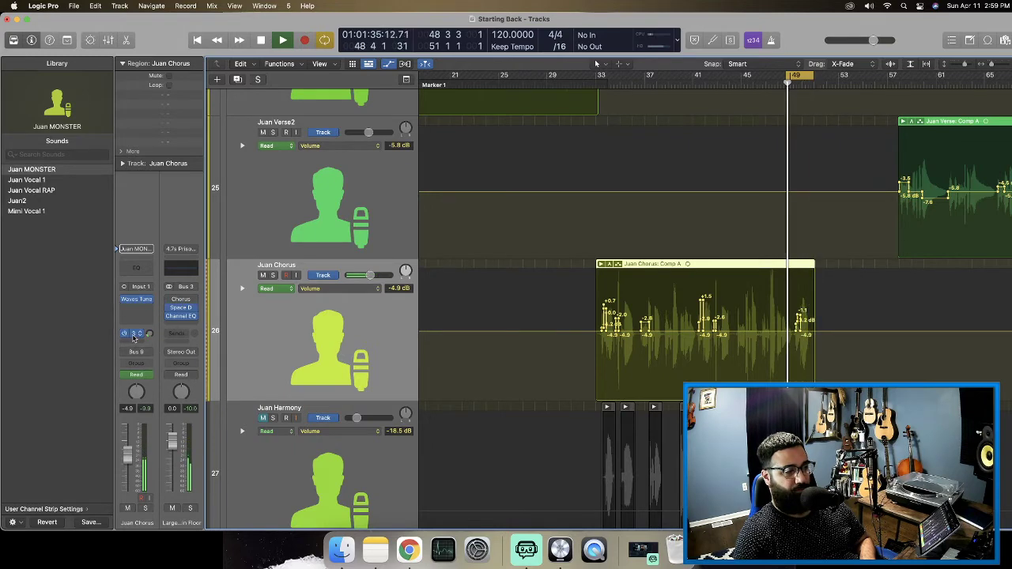
pyautogui.click(133, 335)
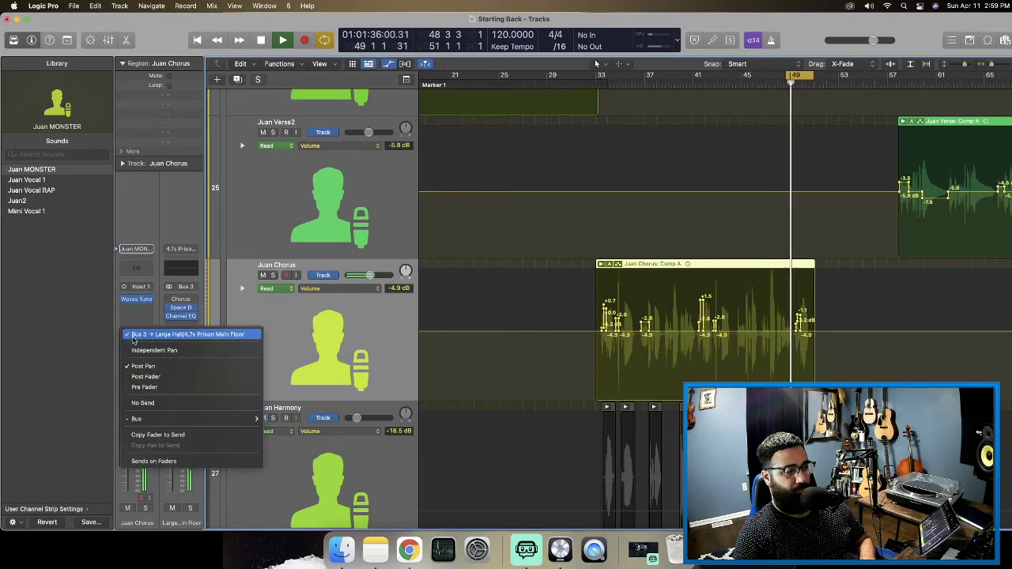
pyautogui.click(142, 402)
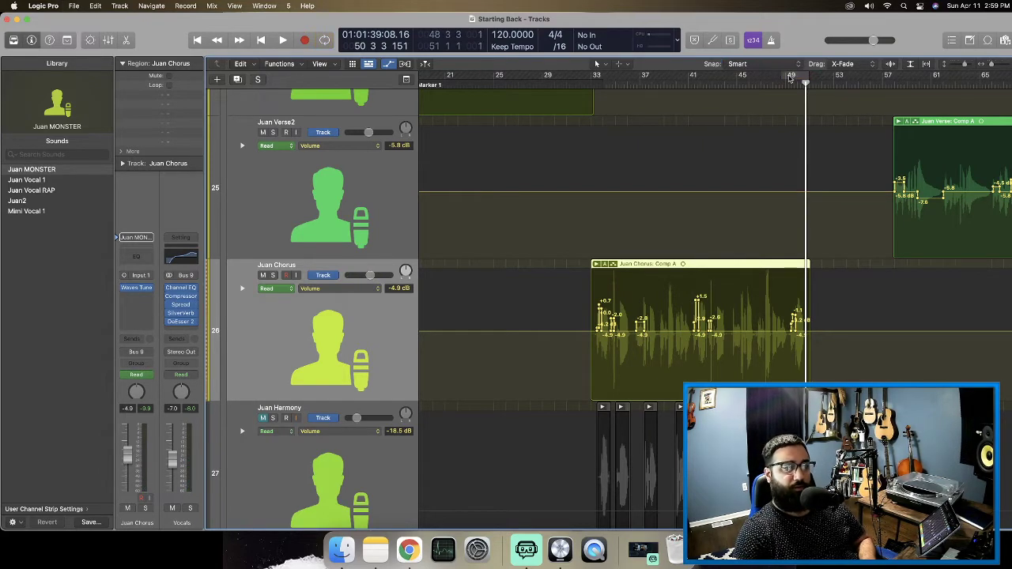
# Replay the opening of the chorus from bar 33 with the cycle off, checking the faint sounds in bar 34.
pyautogui.click(588, 85)
pyautogui.press('space')
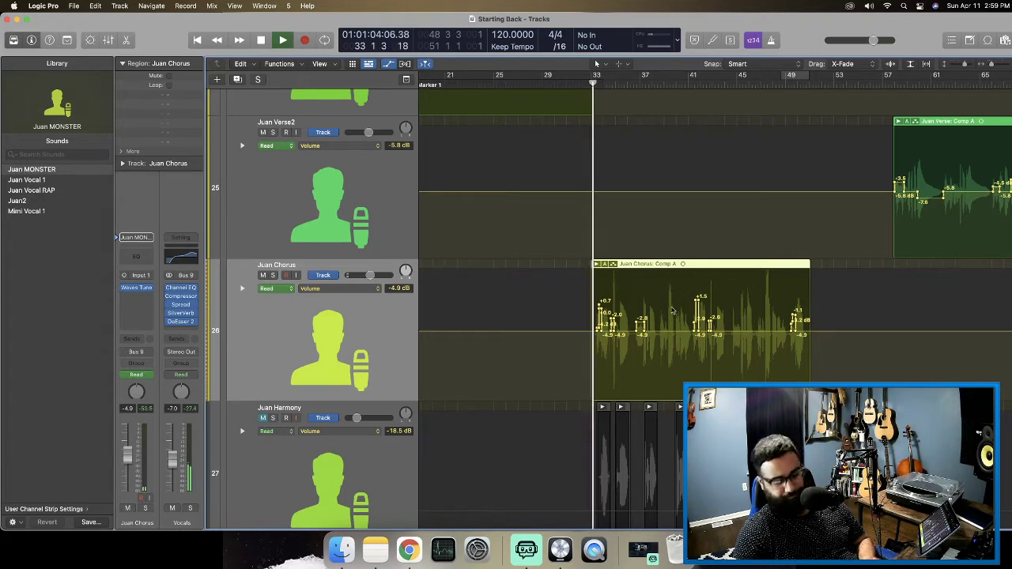
pyautogui.press('super+Right')
pyautogui.press('super+Right')
pyautogui.press('super+Right')
pyautogui.press('super+Right')
pyautogui.press('super+Right')
pyautogui.press('super+Right')
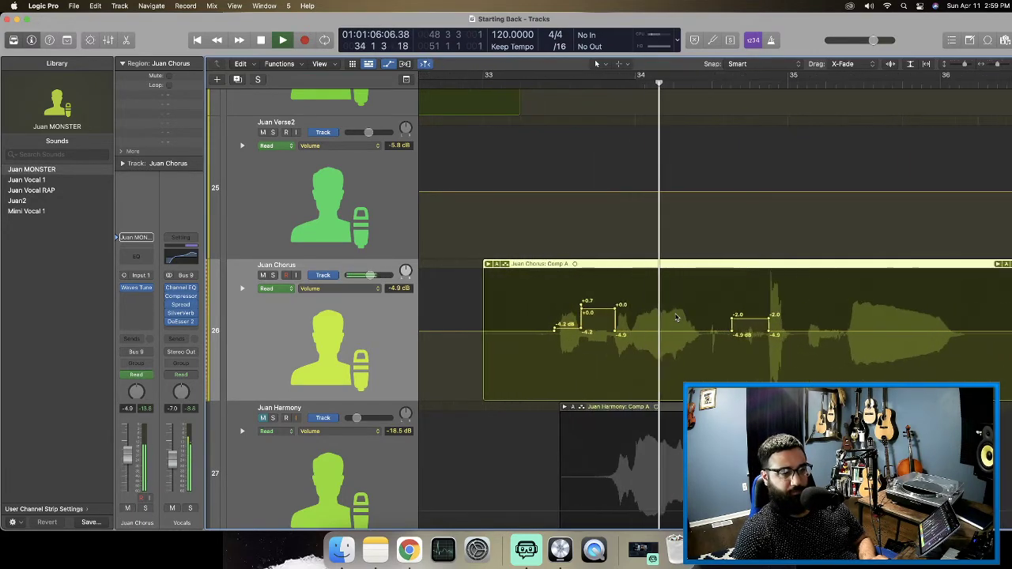
pyautogui.press('space')
# Raise the Juan Chorus Volume on the quiet passage from about 34 2 4 to 34 3 3 to -0.5 dB.
pyautogui.press('super+Right')
pyautogui.press('super+Right')
pyautogui.press('super+Right')
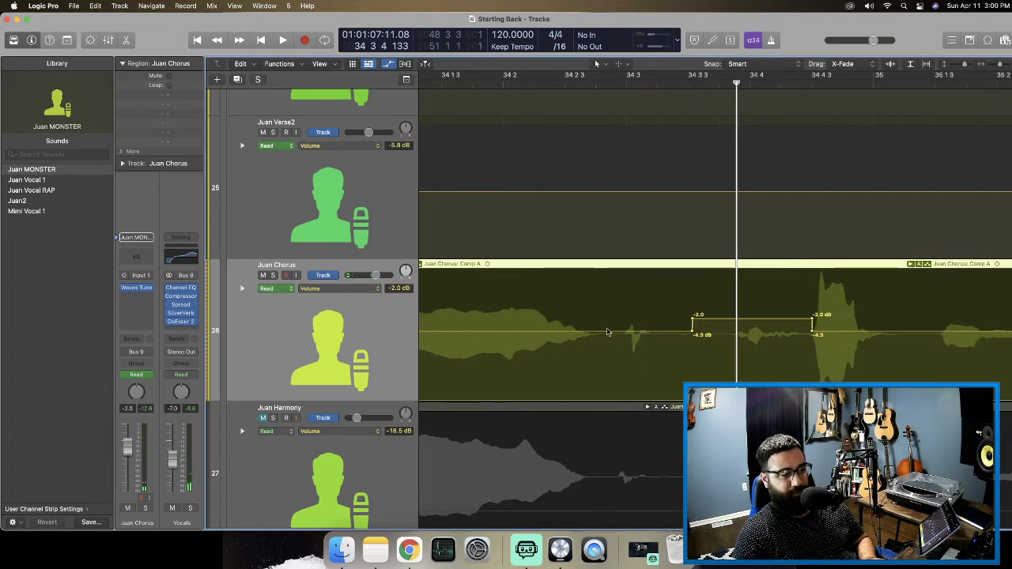
pyautogui.moveTo(599, 330); pyautogui.dragTo(661, 310)
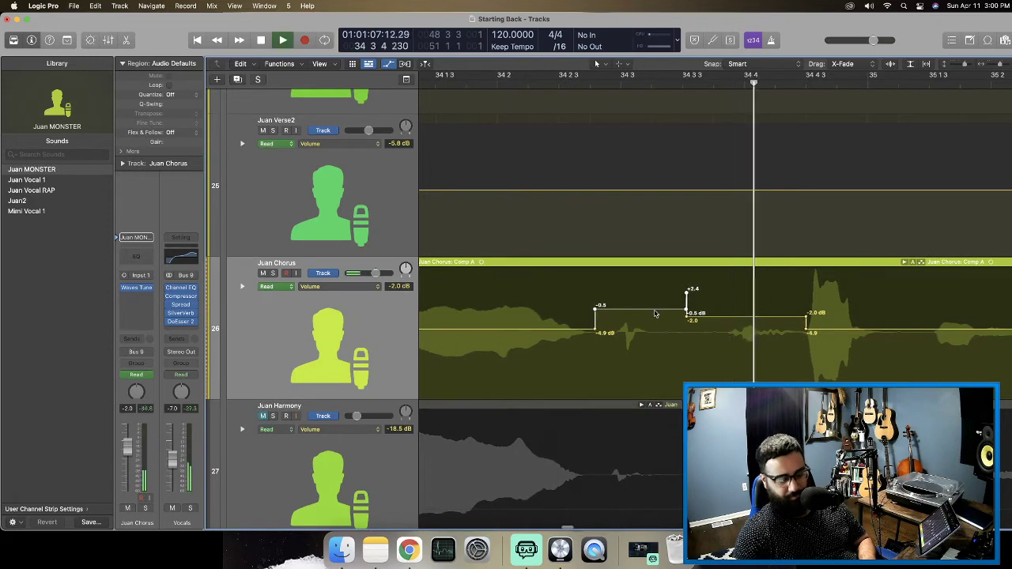
# Replay the passage from bar 34 and raise the new Volume section before 34 3 3 to +1.8 dB.
pyautogui.click(438, 85)
pyautogui.press('space')
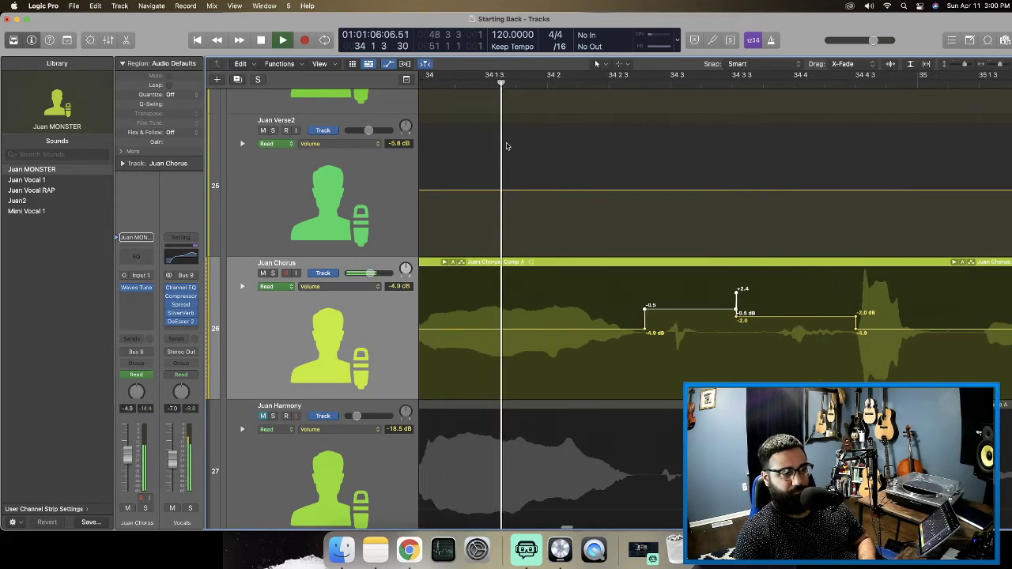
pyautogui.press('space')
pyautogui.moveTo(686, 317); pyautogui.dragTo(686, 294)
pyautogui.press('space')
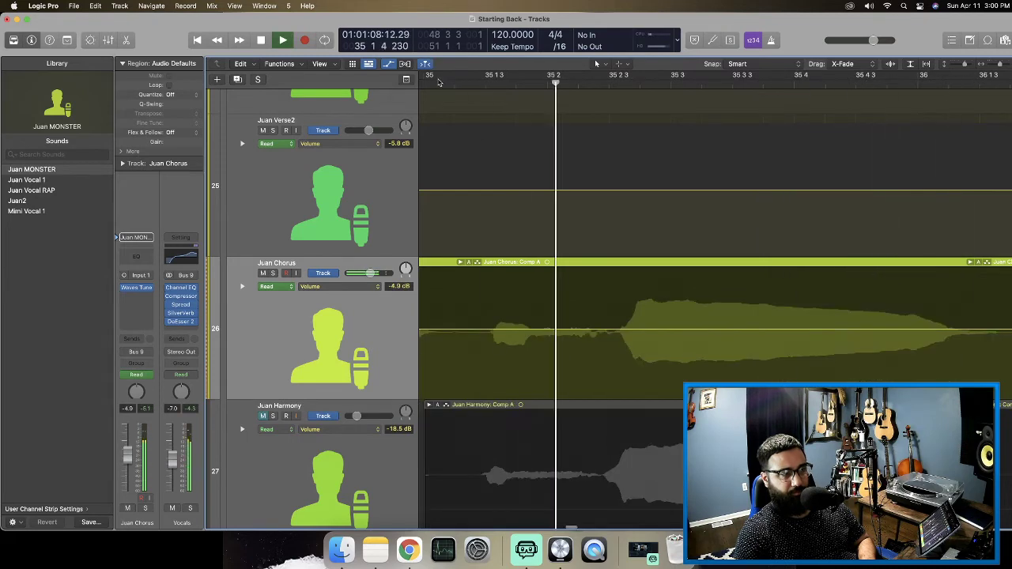
# Set the cycle range from 34 1 1 to 34 4 2 183 and play the looped phrase.
pyautogui.press('space')
pyautogui.hscroll(-5, 496, 138)
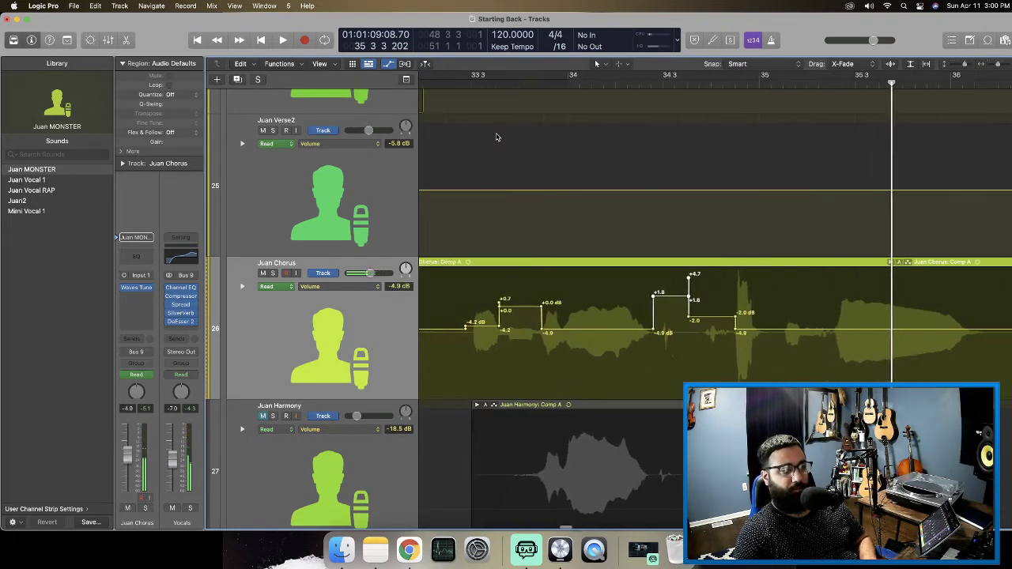
pyautogui.click(616, 85)
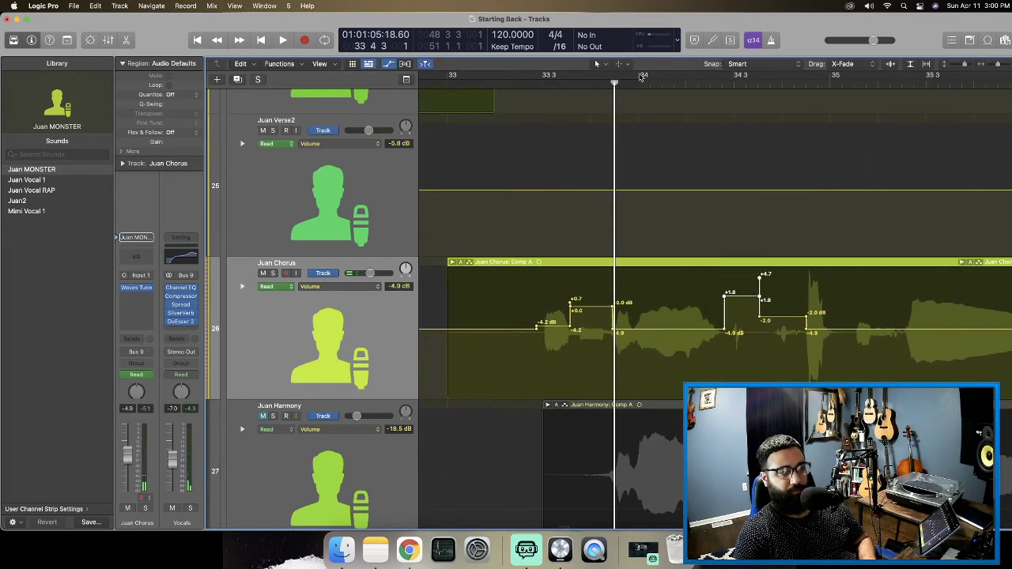
pyautogui.moveTo(639, 76); pyautogui.dragTo(803, 77)
pyautogui.press('space')
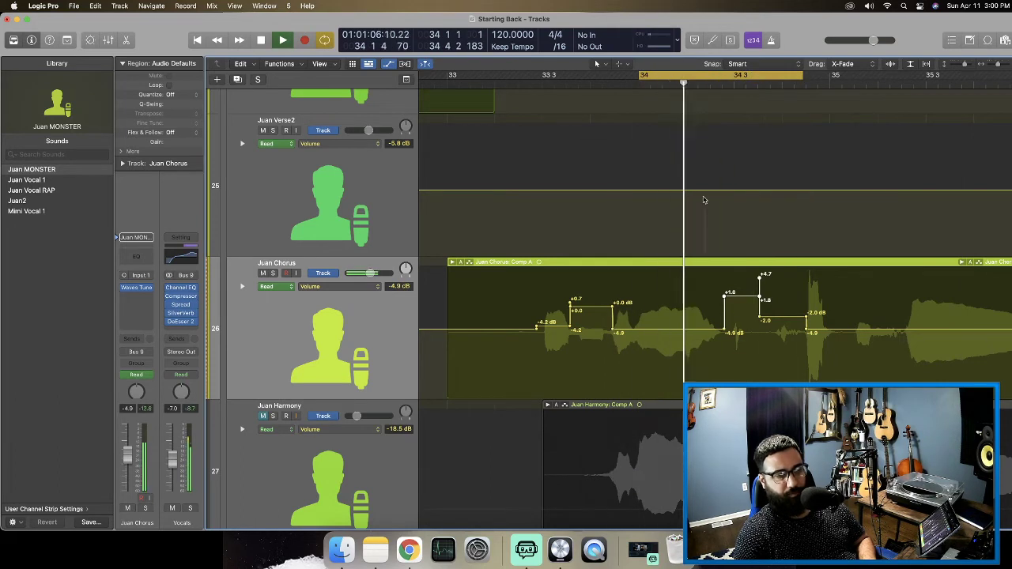
# Raise the looped phrase's Volume section before 34 3 3 to +3.1 dB and replay it.
pyautogui.press('space')
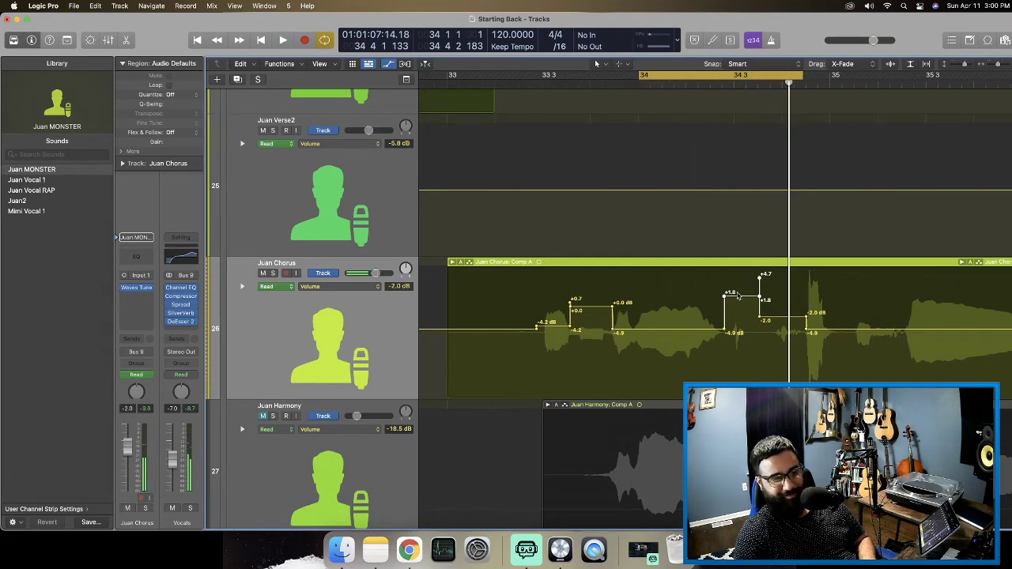
pyautogui.press('space')
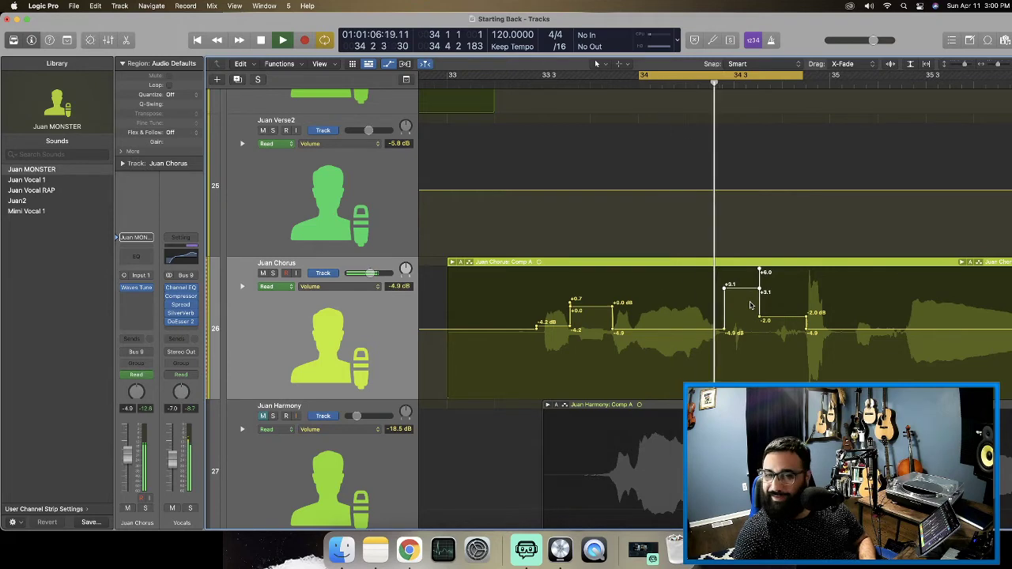
pyautogui.scroll(1, 751, 301)
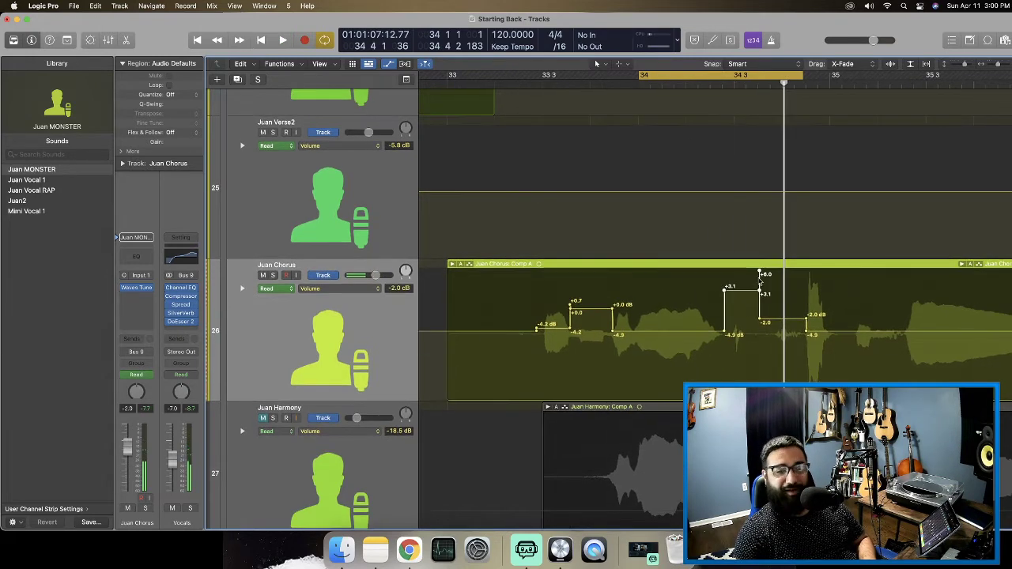
# Reshape the raised Volume section so it starts at +3.7 dB and ends at +3.5 dB, and replay the loop.
pyautogui.press('super+Right')
pyautogui.press('super+Right')
pyautogui.press('super+Right')
pyautogui.press('super+Right')
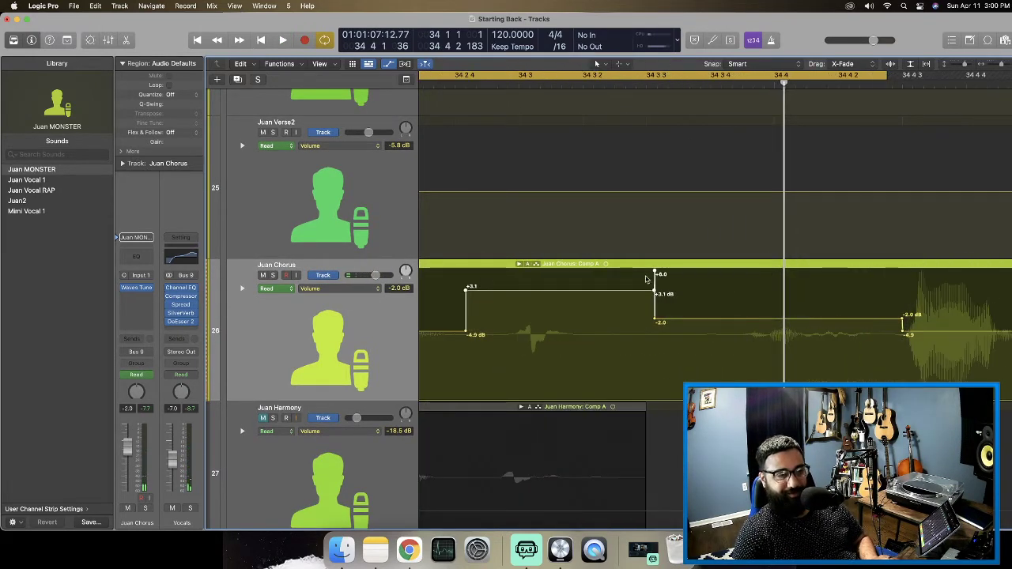
pyautogui.moveTo(655, 290)
pyautogui.mouseDown()
pyautogui.moveTo(655, 305)
pyautogui.moveTo(655, 283)
pyautogui.mouseUp()
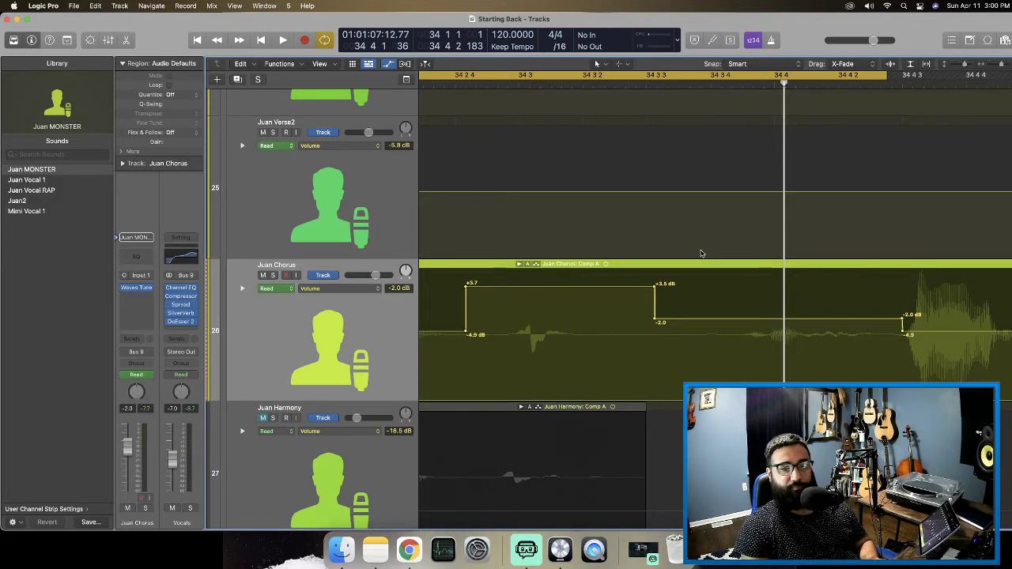
pyautogui.press('space')
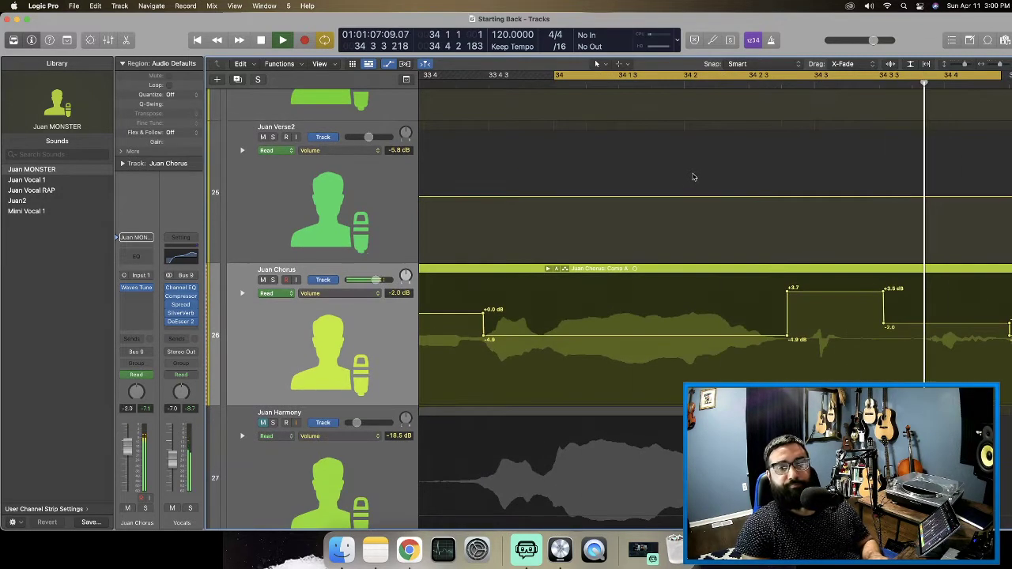
pyautogui.press('space')
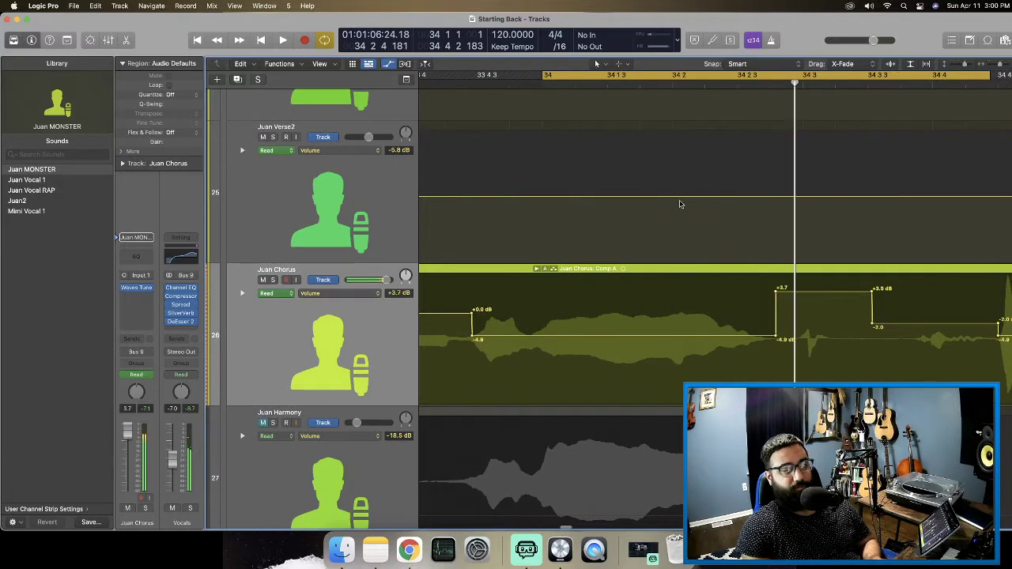
# Turn off the cycle and review the Volume automation across the Juan Verse1 and Juan Chorus tracks at a wider zoom.
pyautogui.click(624, 81)
pyautogui.press('super+Left')
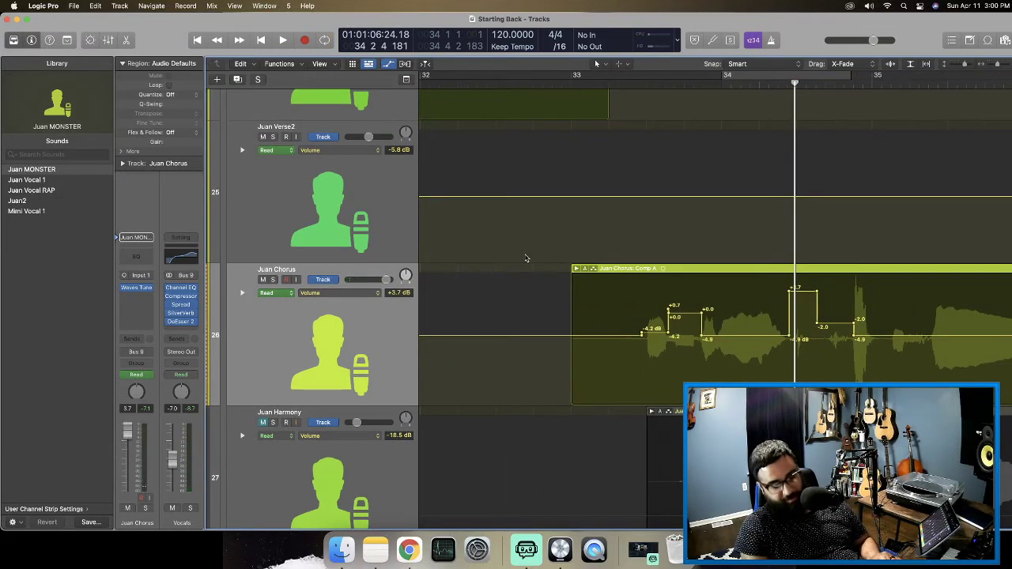
pyautogui.press('super+Up')
pyautogui.press('super+Left')
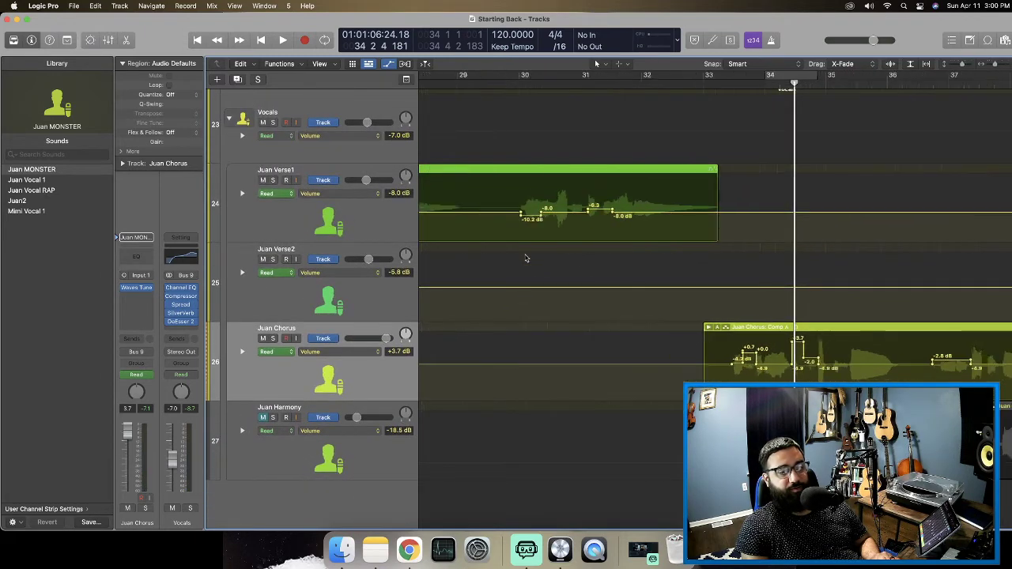
pyautogui.press('super+Left')
pyautogui.press('super+Left')
pyautogui.press('super+Left')
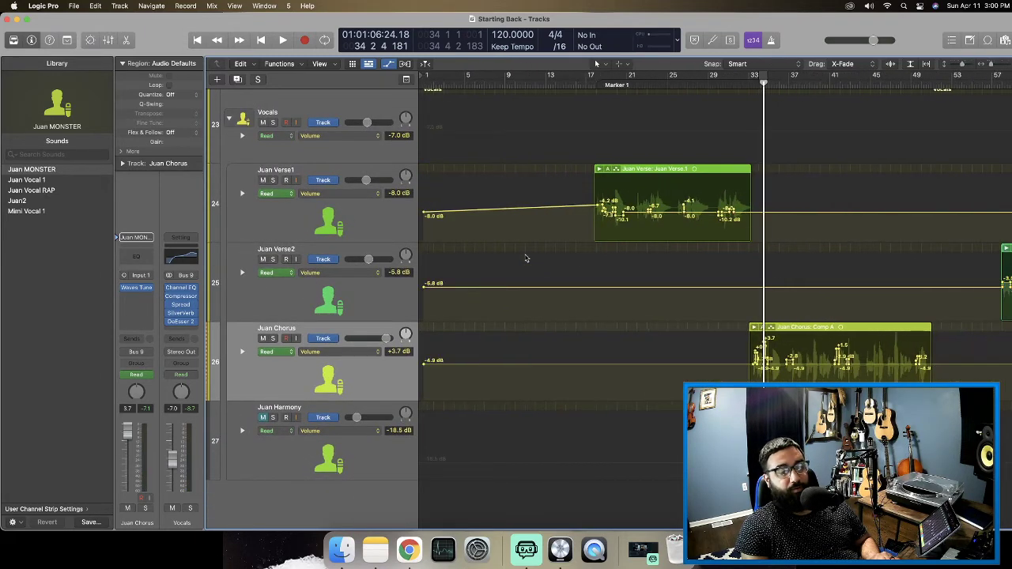
pyautogui.press('super+Right')
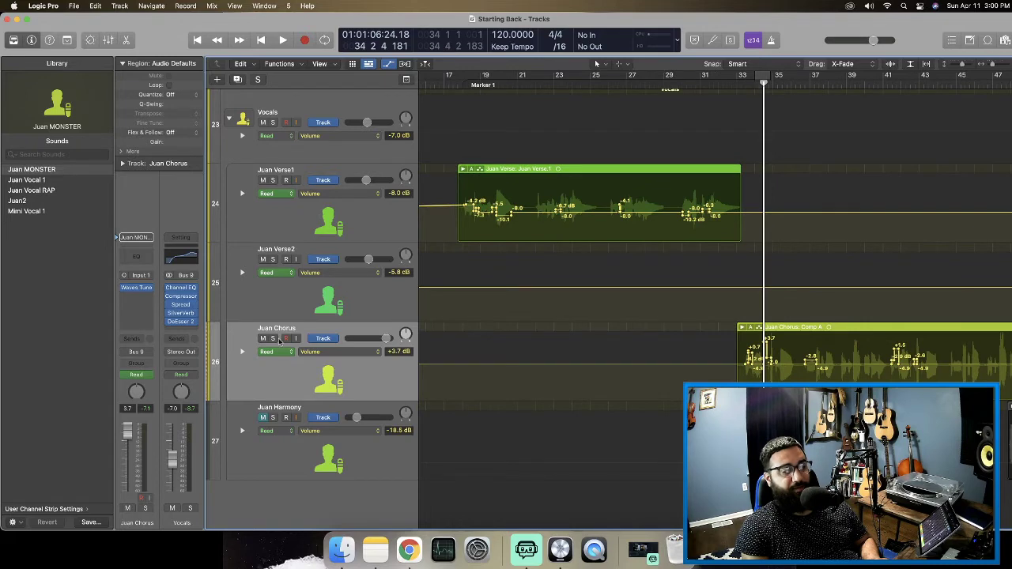
pyautogui.hscroll(3, 366, 370)
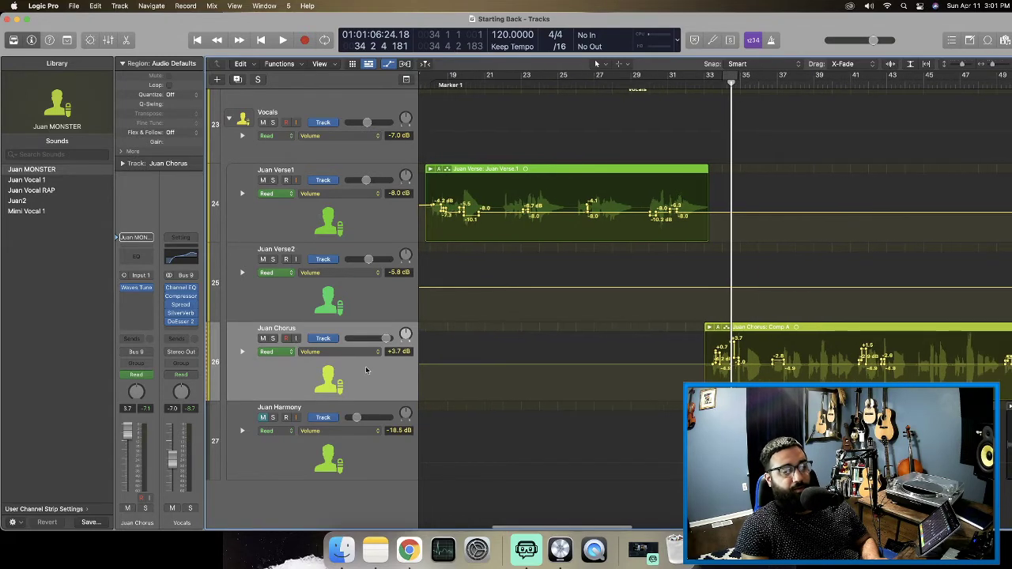
# Hide the track automation, then unmute and select the Juan Harmony track.
pyautogui.press('a')
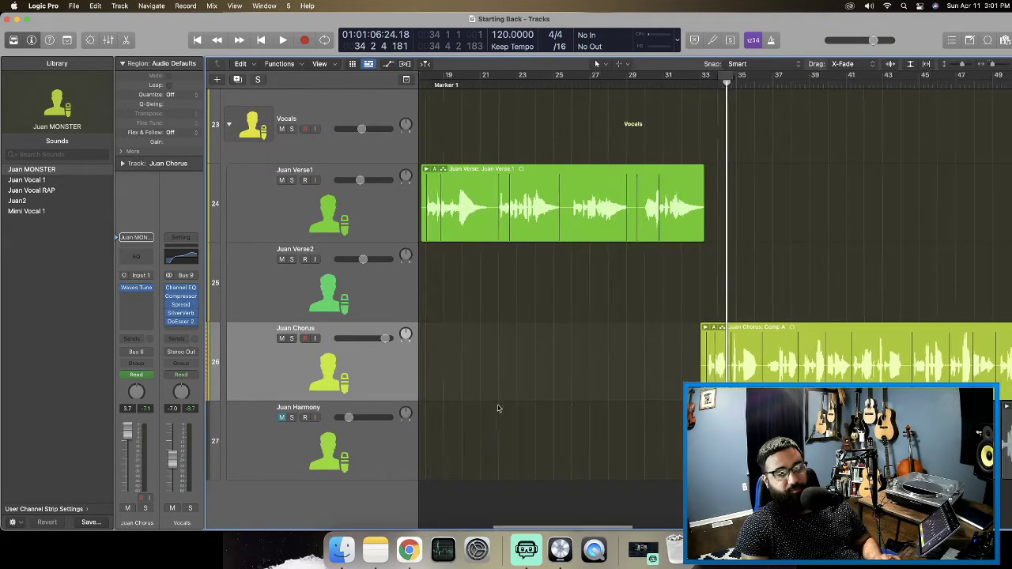
pyautogui.hscroll(5, 496, 407)
pyautogui.click(282, 417)
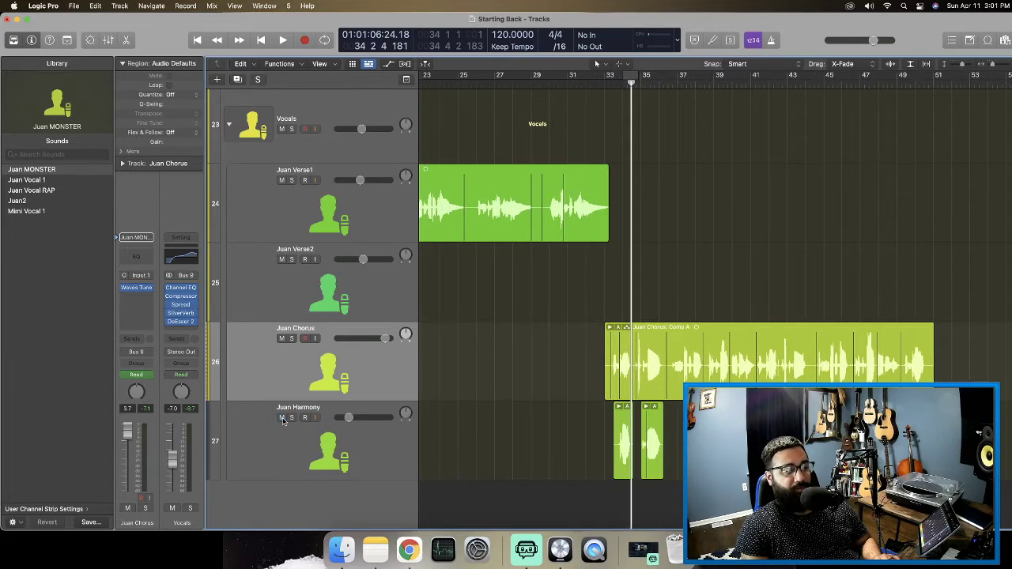
pyautogui.click(393, 452)
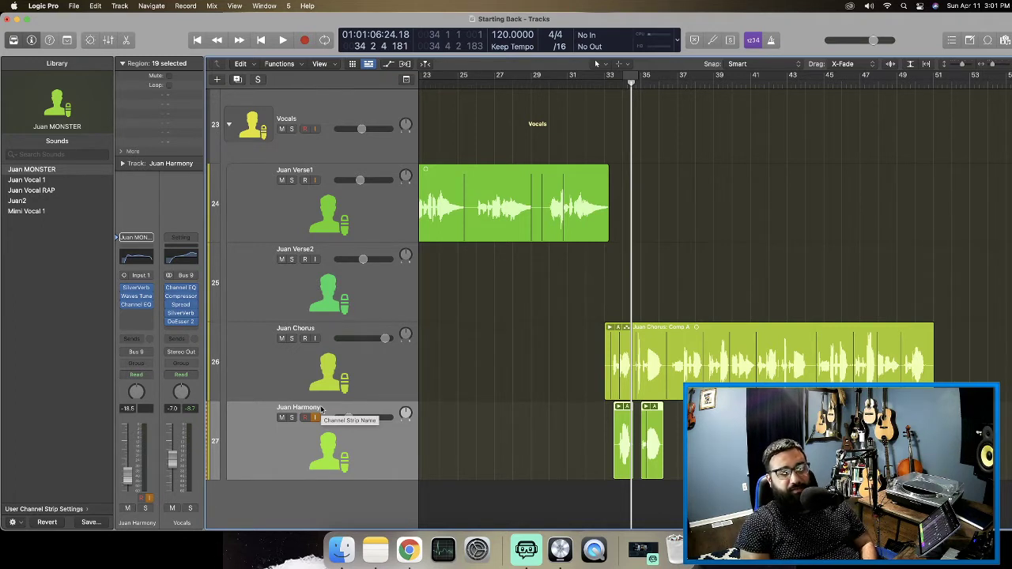
# Play from about bar 32 through the chorus and lower the Juan Harmony track's volume to -22.5 dB.
pyautogui.scroll(1, 388, 390)
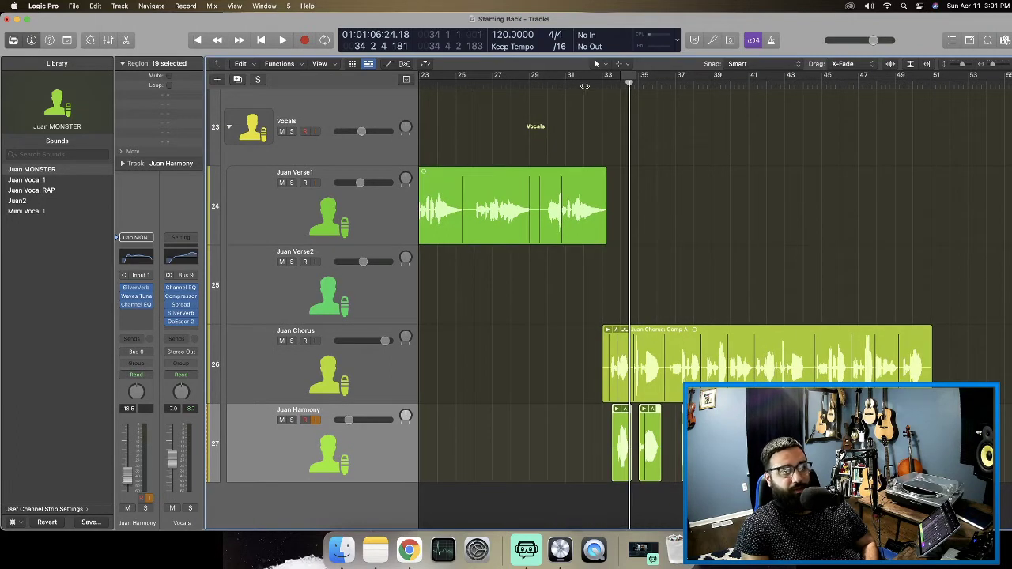
pyautogui.click(585, 85)
pyautogui.press('space')
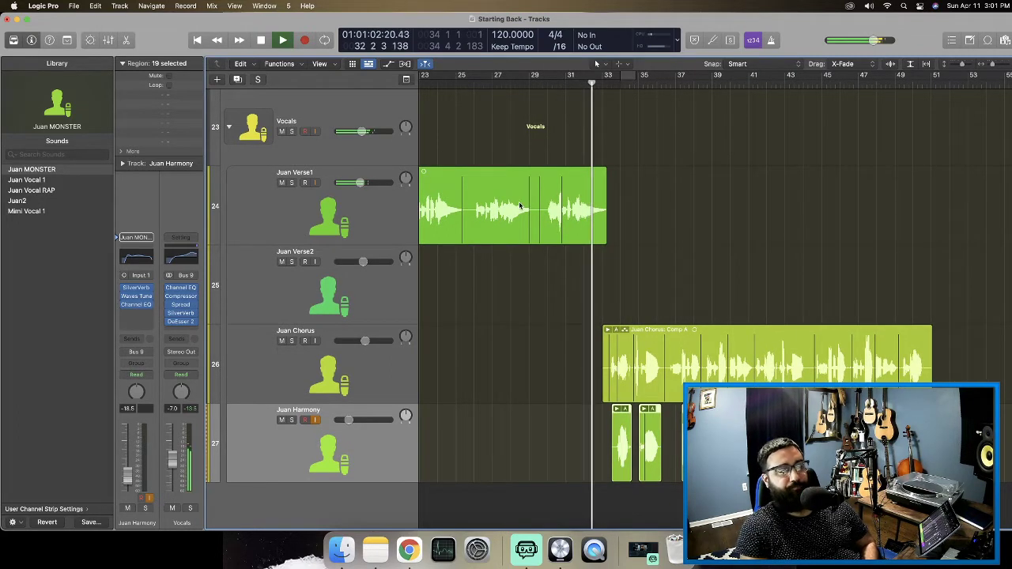
pyautogui.scroll(-1, 622, 387)
pyautogui.hscroll(-3, 609, 385)
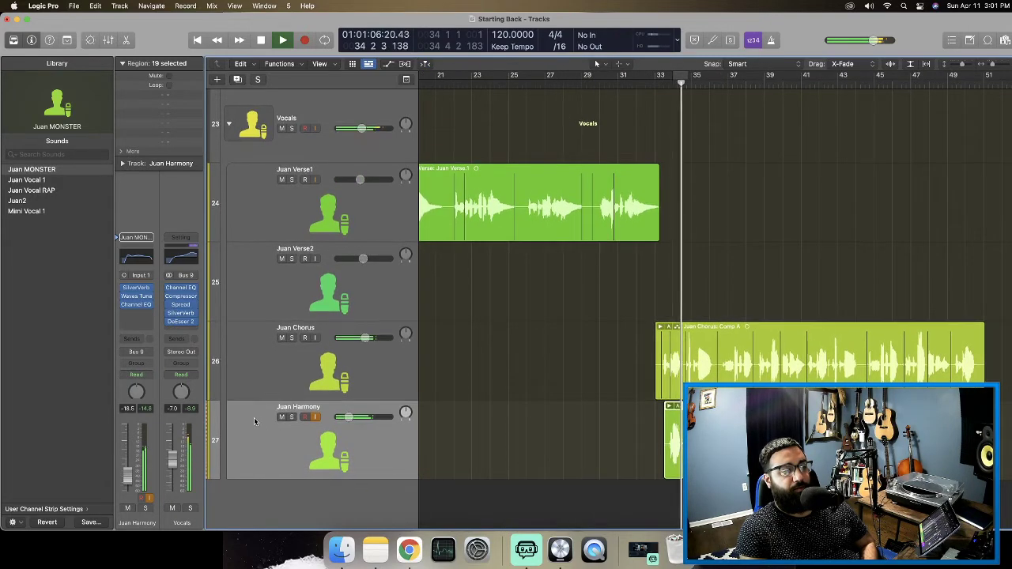
pyautogui.hscroll(2, 290, 422)
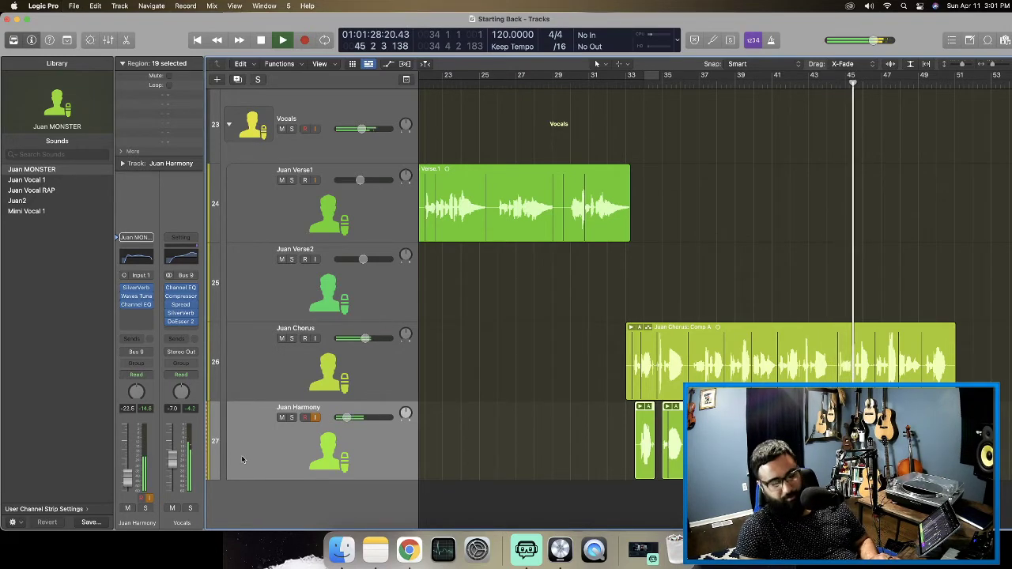
# Examine the whole arrangement and the Volume automation across the vocal tracks while zoomed out.
pyautogui.press('z')
pyautogui.press('super+Left')
pyautogui.press('super+Left')
pyautogui.press('super+Left')
pyautogui.press('super+Left')
pyautogui.press('super+Left')
pyautogui.press('super+Left')
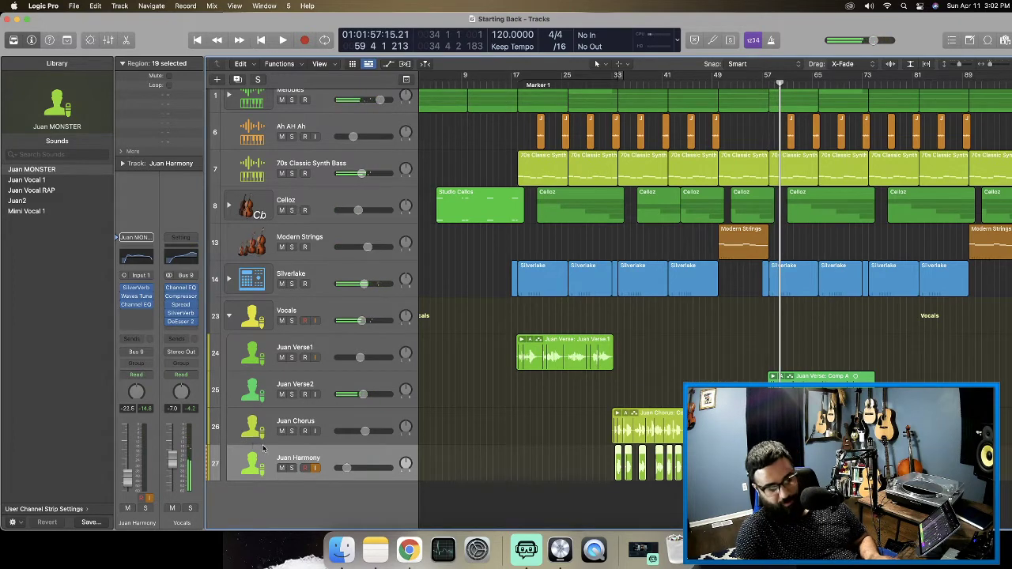
pyautogui.press('a')
pyautogui.hscroll(3, 511, 453)
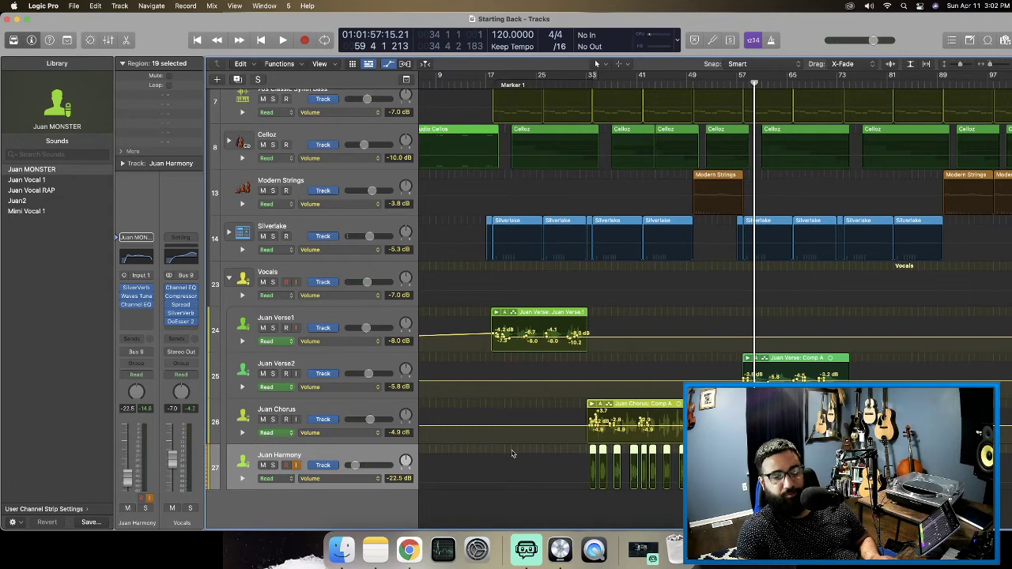
pyautogui.press('a')
pyautogui.scroll(10, 623, 476)
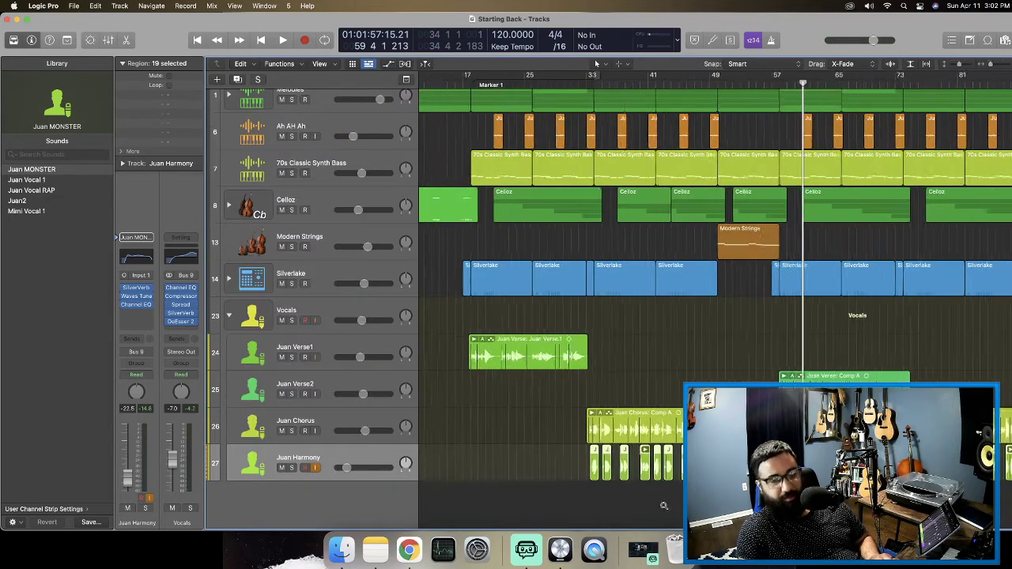
# Clear the old second-chorus regions at bar 73 on Juan Chorus and Juan Harmony, and select both tracks' first-chorus regions.
pyautogui.scroll(-2, 621, 476)
pyautogui.scroll(-3, 621, 475)
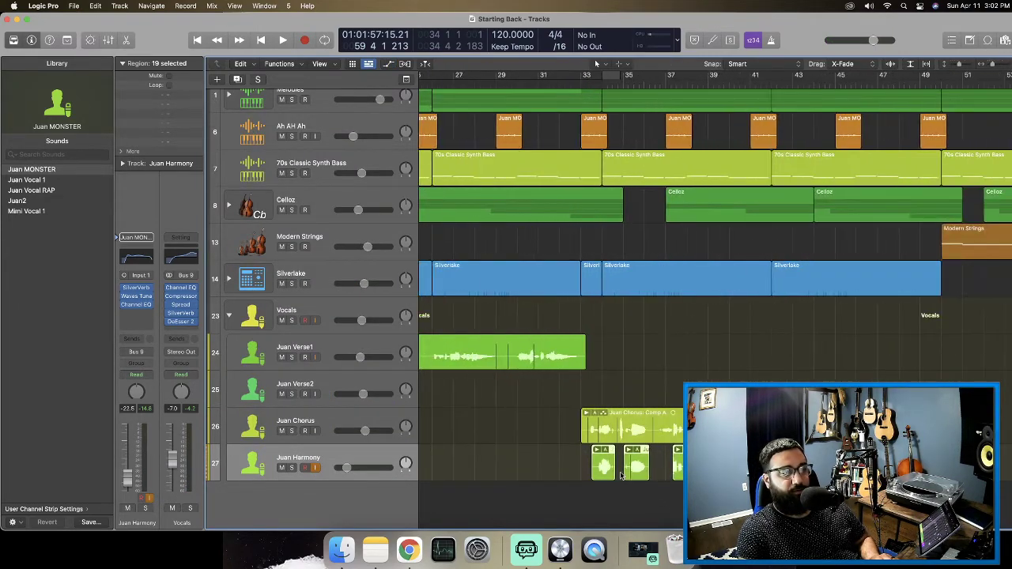
pyautogui.hscroll(15, 621, 475)
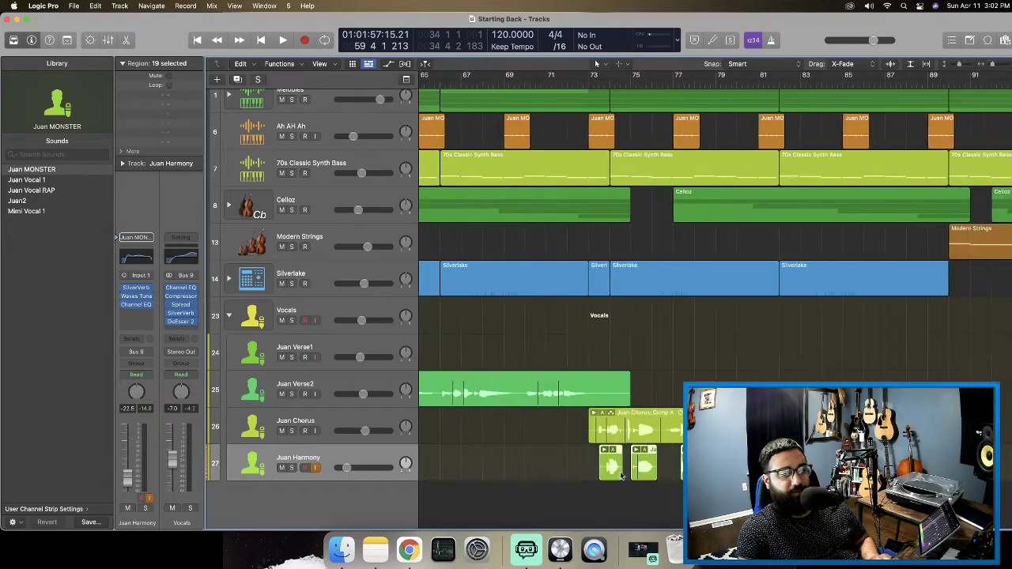
pyautogui.hscroll(1, 630, 474)
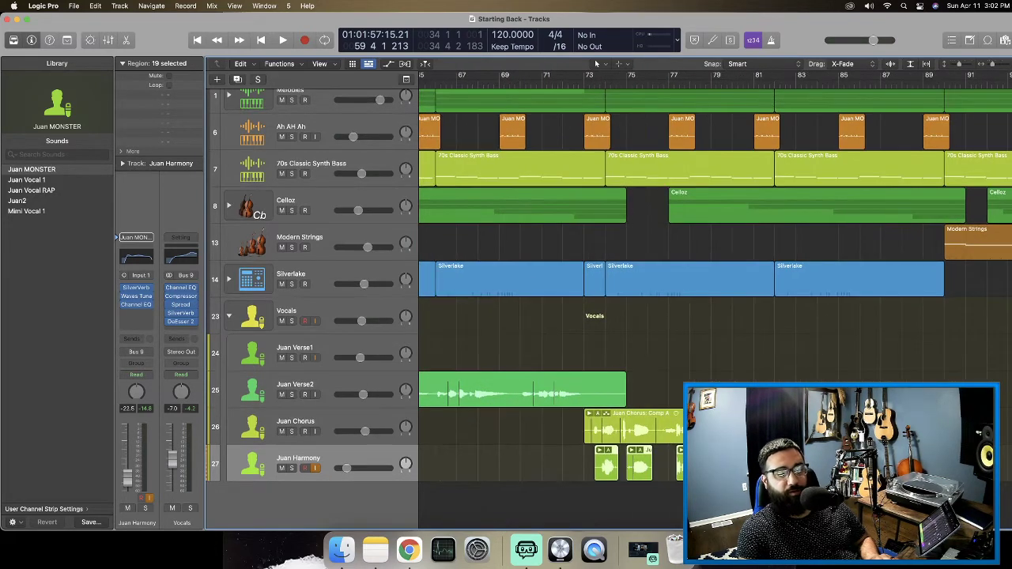
pyautogui.moveTo(933, 490); pyautogui.dragTo(451, 413)
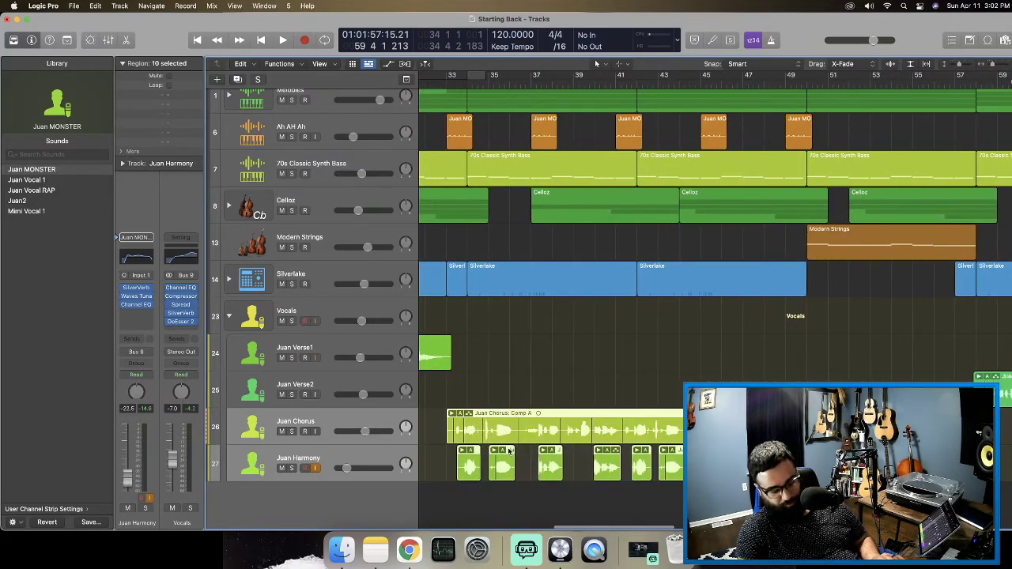
# Try to move the selected first-chorus regions on Juan Chorus and Juan Harmony to the second chorus.
pyautogui.press('super+Left')
pyautogui.press('super+Left')
pyautogui.press('super+Left')
pyautogui.press('super+Left')
pyautogui.press('super+Left')
pyautogui.press('super+Right')
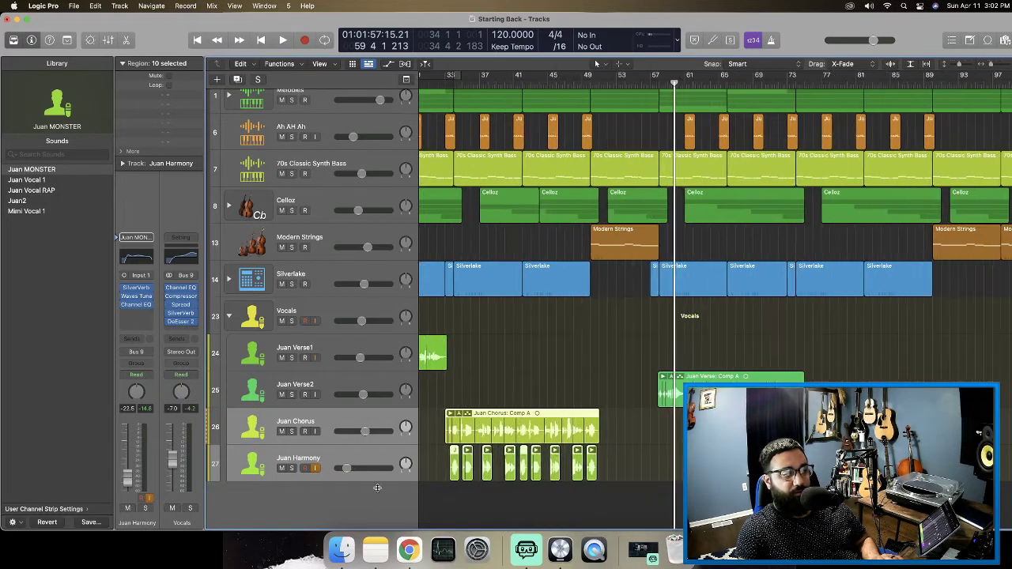
pyautogui.moveTo(495, 414); pyautogui.dragTo(782, 416)
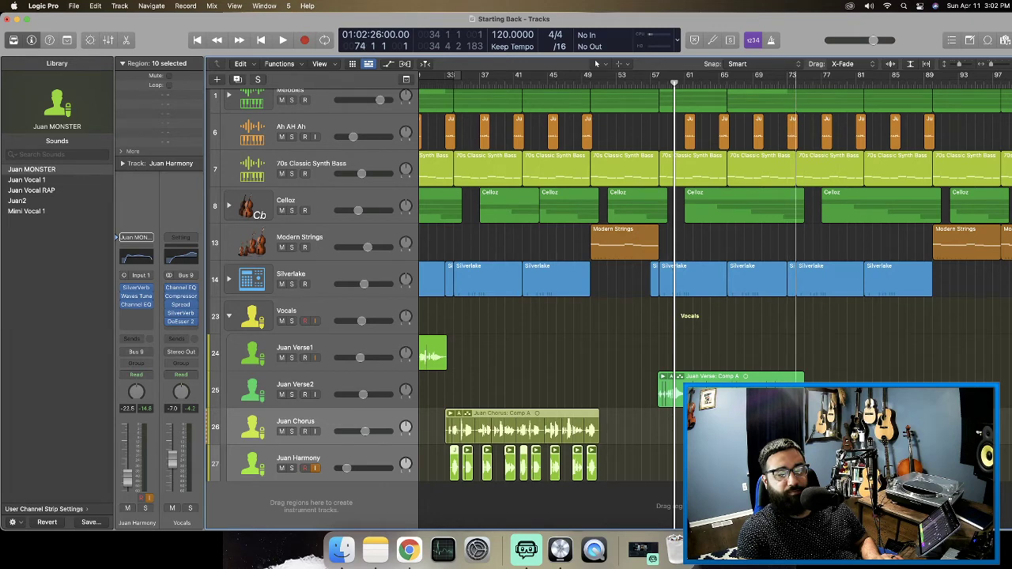
pyautogui.moveTo(824, 416); pyautogui.dragTo(829, 416)
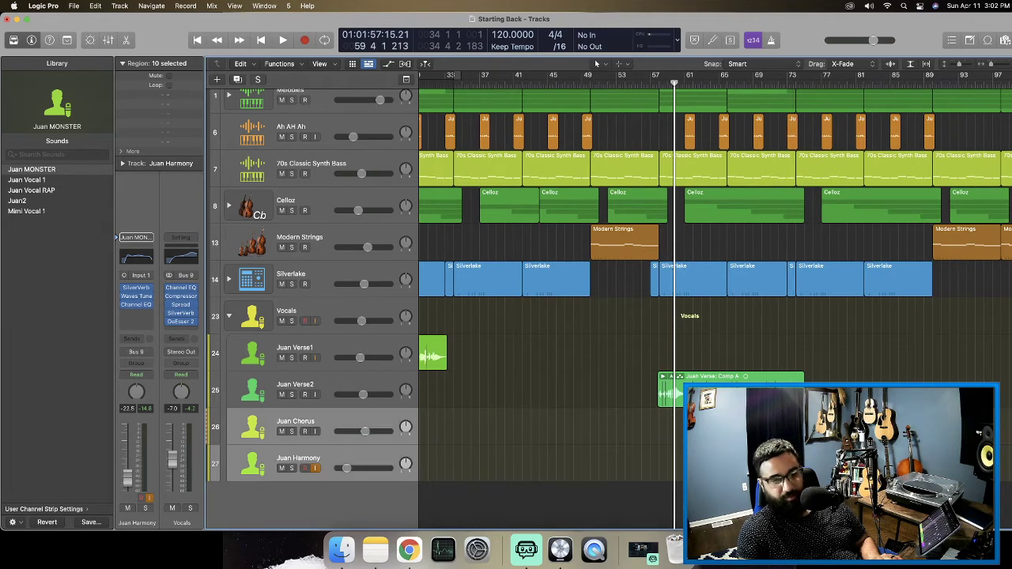
pyautogui.press('super+Right')
pyautogui.press('super+Right')
pyautogui.press('super+Right')
pyautogui.scroll(5, 656, 431)
pyautogui.hscroll(-12, 655, 430)
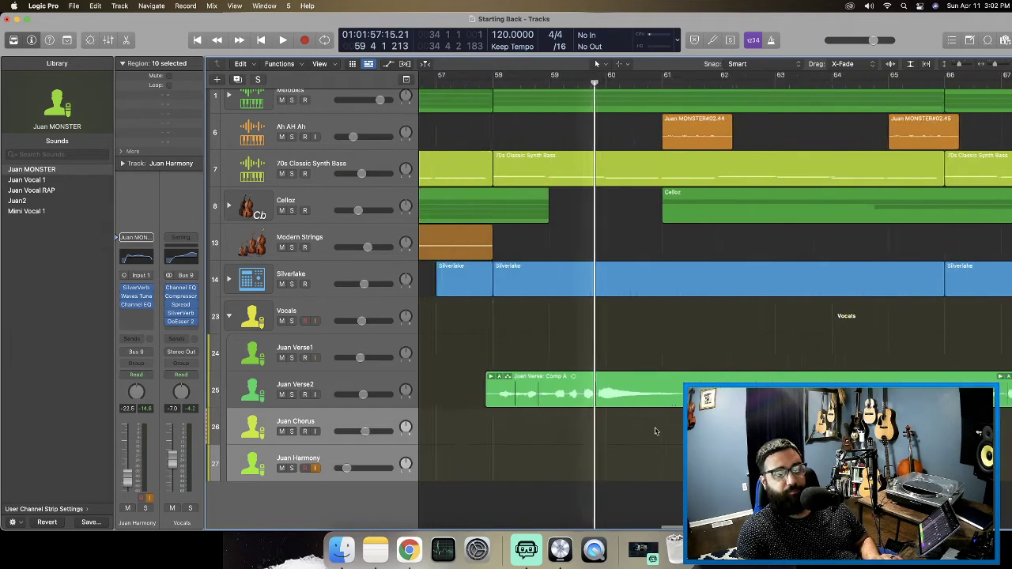
pyautogui.hscroll(3, 656, 431)
pyautogui.hscroll(3, 656, 431)
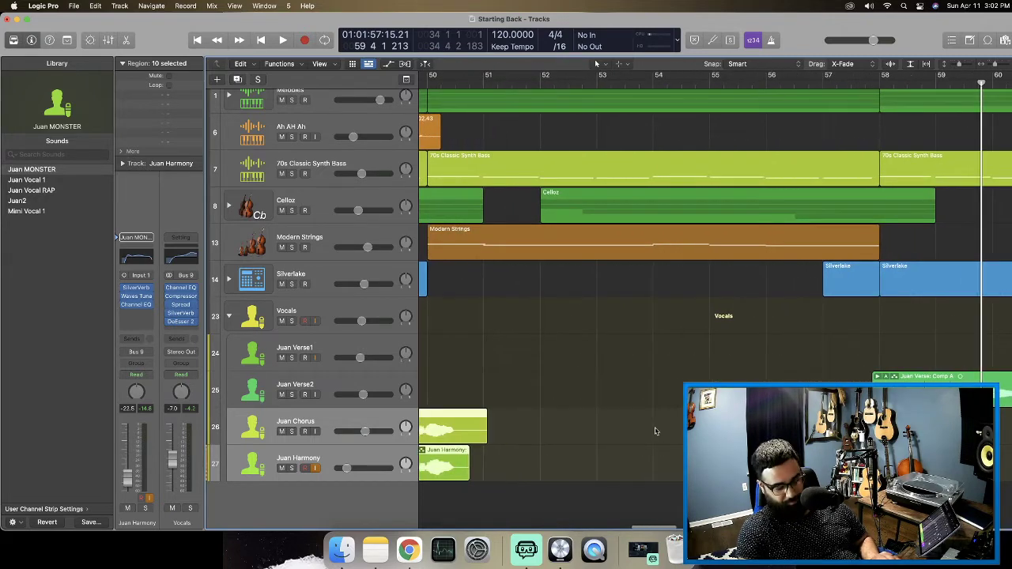
# Copy the first-chorus regions on Juan Chorus and Juan Harmony toward the second chorus, placing the copies at about bar 71.
pyautogui.scroll(-5, 655, 429)
pyautogui.hscroll(-10, 655, 429)
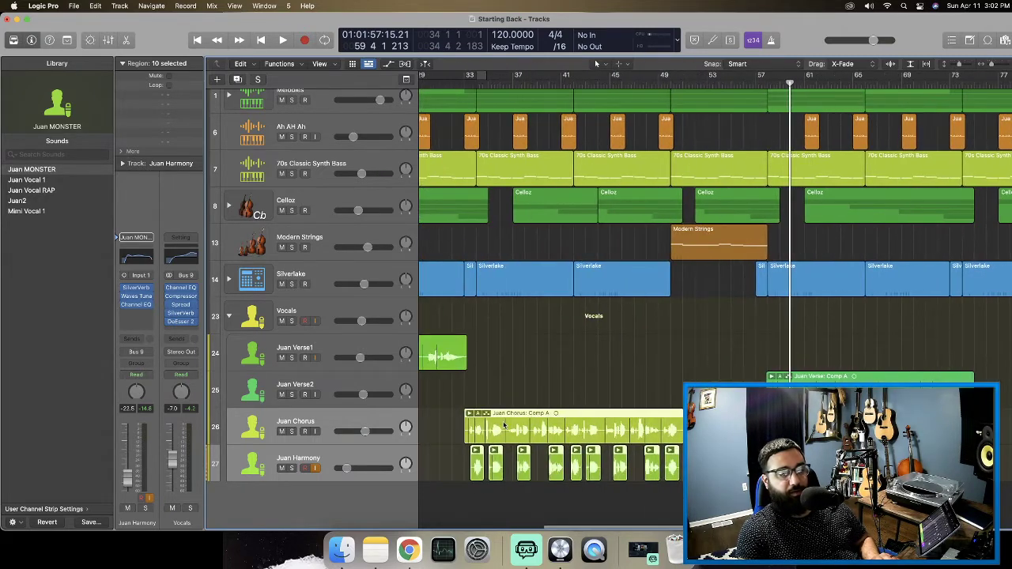
pyautogui.moveTo(453, 409); pyautogui.dragTo(703, 474)
pyautogui.moveTo(512, 417); pyautogui.dragTo(913, 425)
pyautogui.hscroll(10, 912, 425)
pyautogui.hscroll(-1, 912, 425)
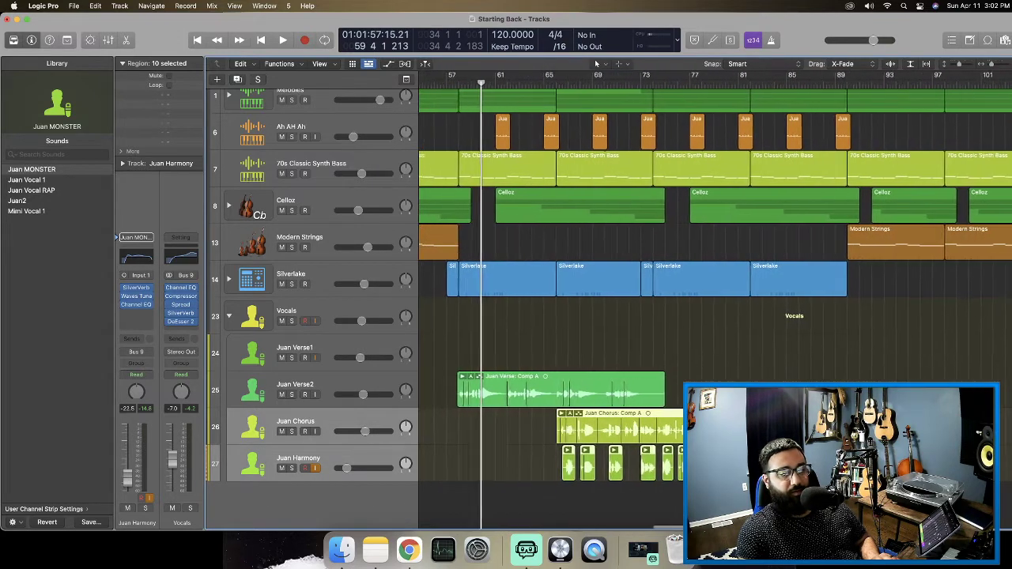
pyautogui.click(912, 427)
pyautogui.moveTo(672, 435)
pyautogui.mouseDown()
pyautogui.moveTo(559, 414)
pyautogui.moveTo(672, 416)
pyautogui.mouseUp()
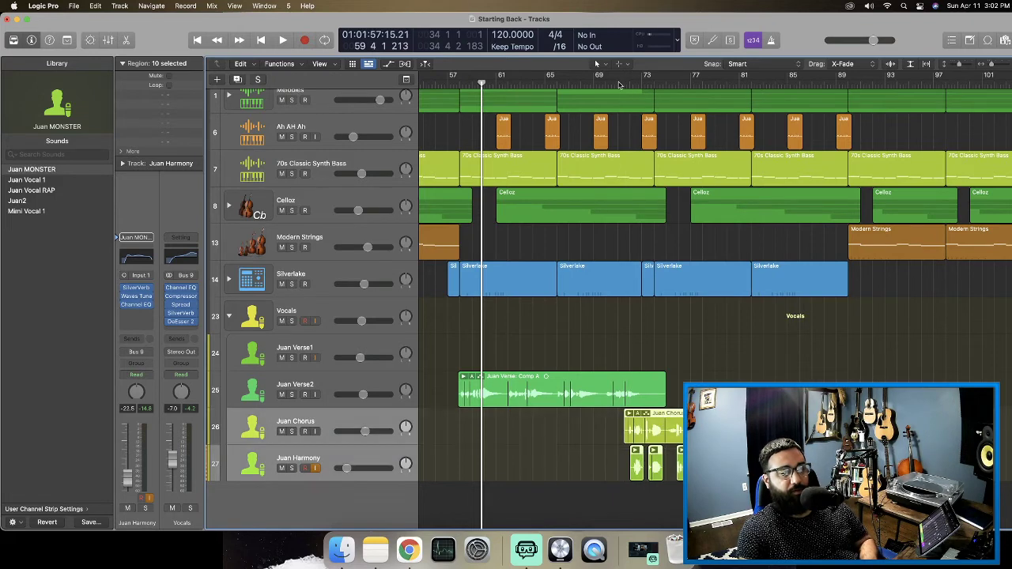
# Move the copied chorus regions to start at bar 73, checking them by playback from bar 71, and save the project.
pyautogui.click(621, 84)
pyautogui.press('space')
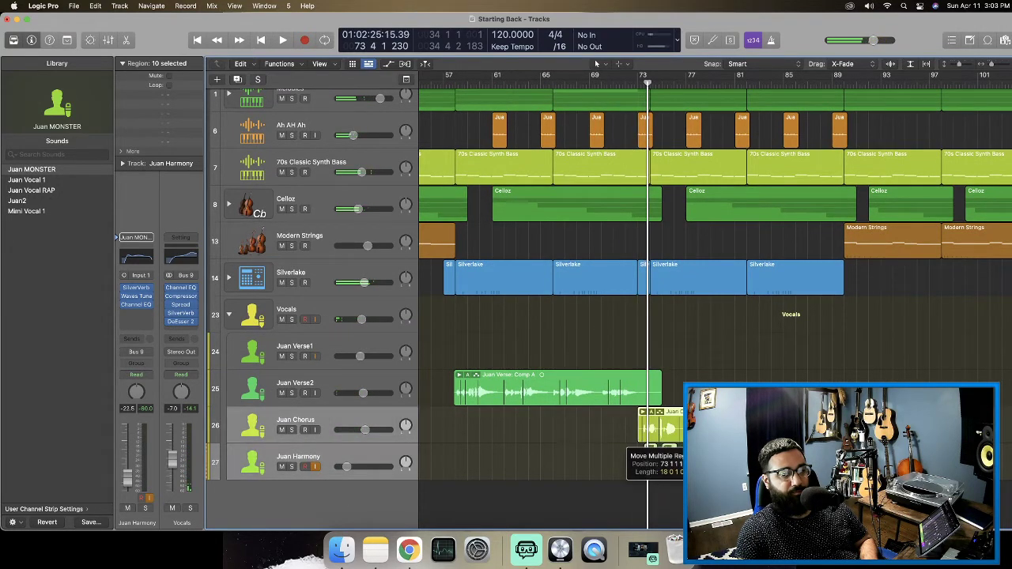
pyautogui.press('space')
pyautogui.press('space')
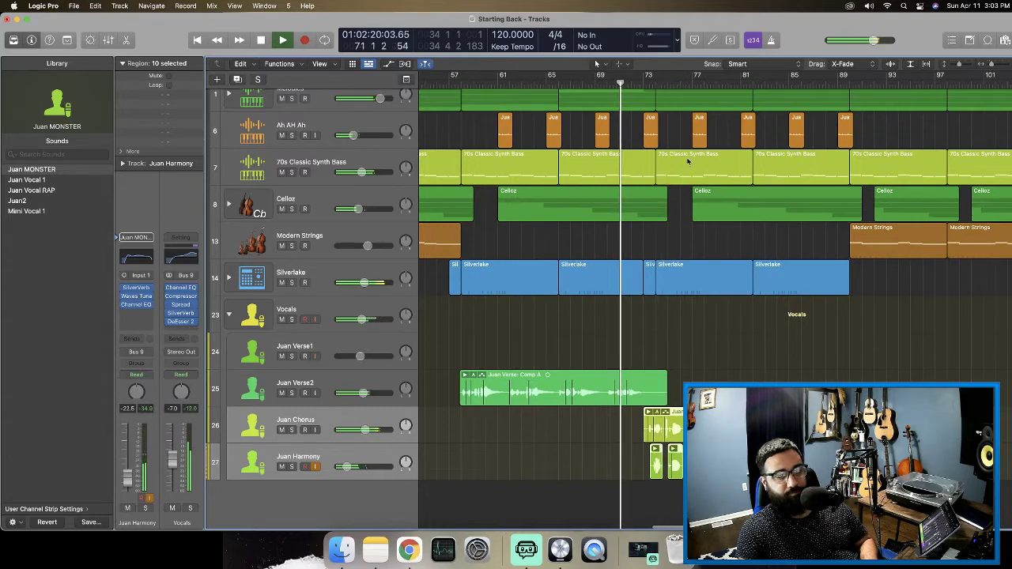
pyautogui.press('super+s')
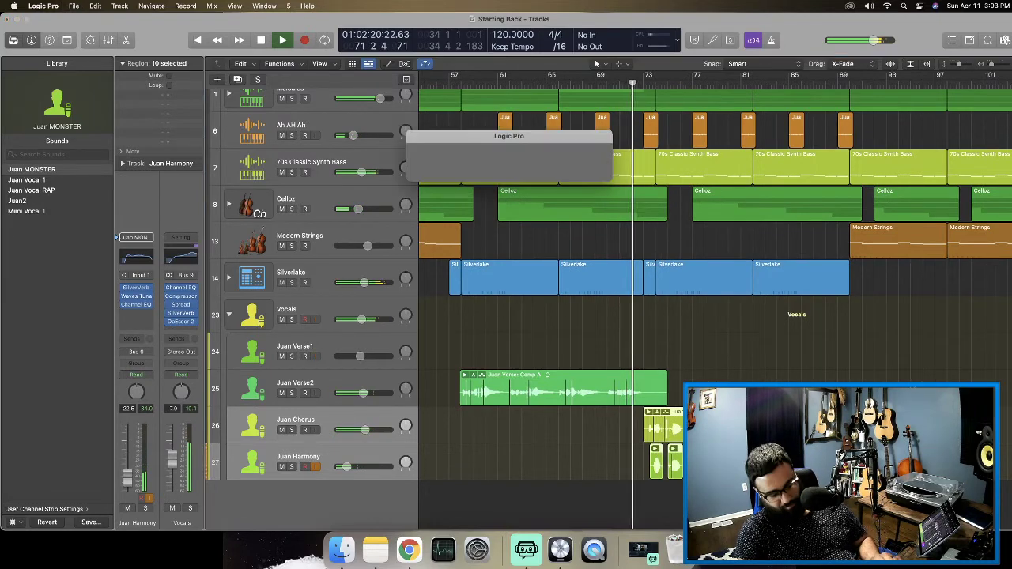
# Fit the whole arrangement in view and play the song from the beginning into the first verse.
pyautogui.press('super+Left')
pyautogui.click(798, 471)
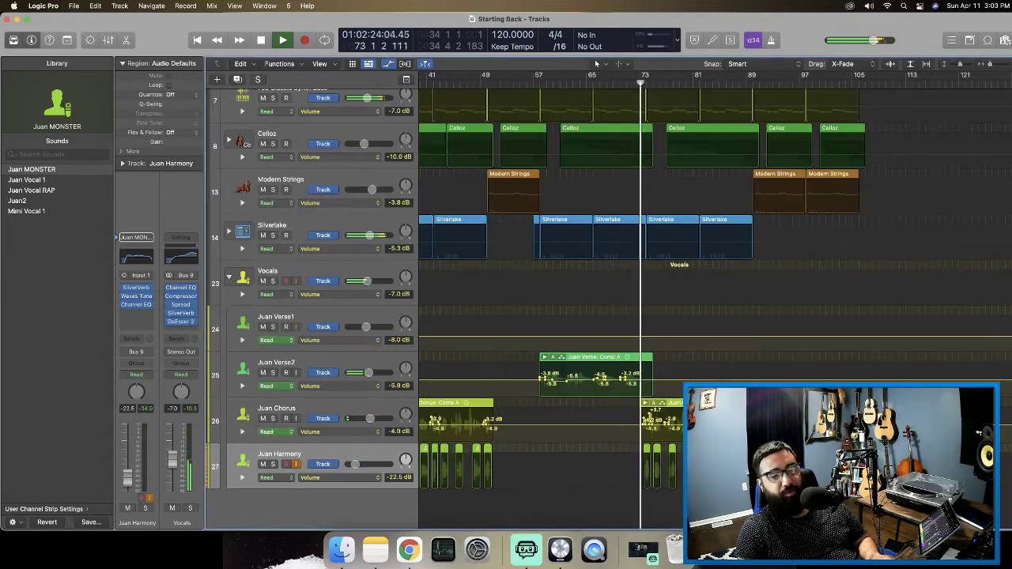
pyautogui.press('super+Left')
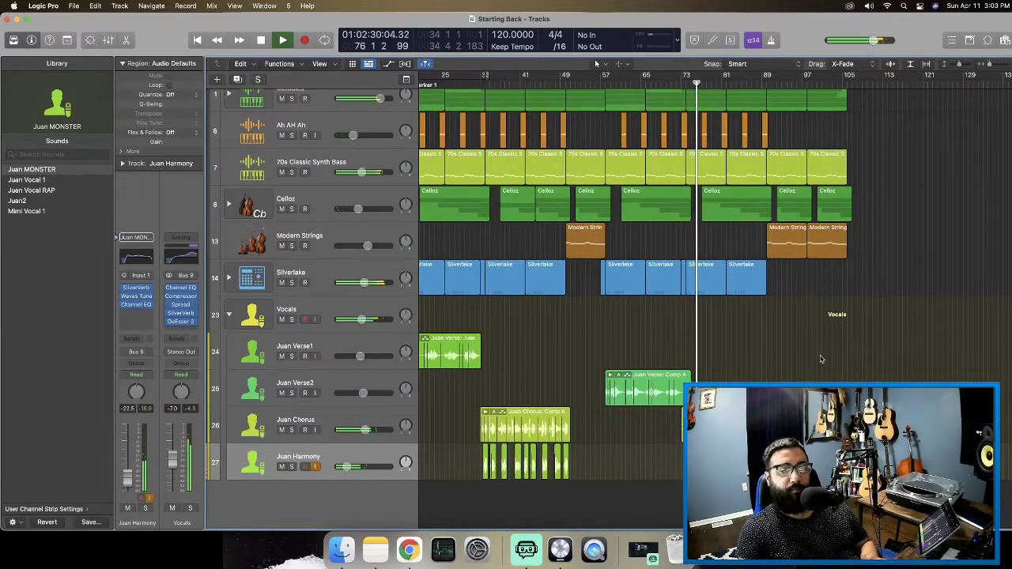
pyautogui.press('super+Left')
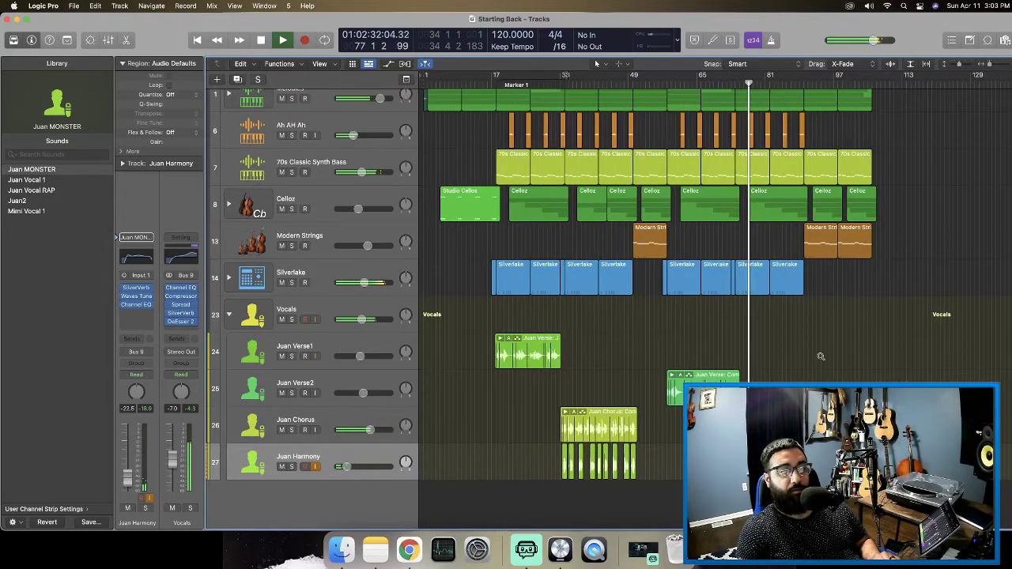
pyautogui.press('super+Up')
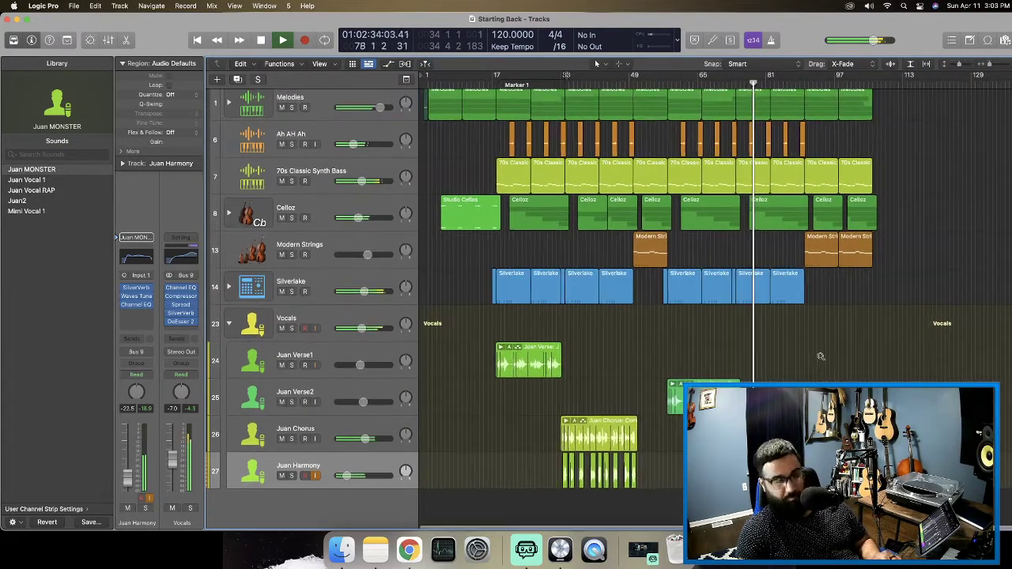
pyautogui.press('super+Up')
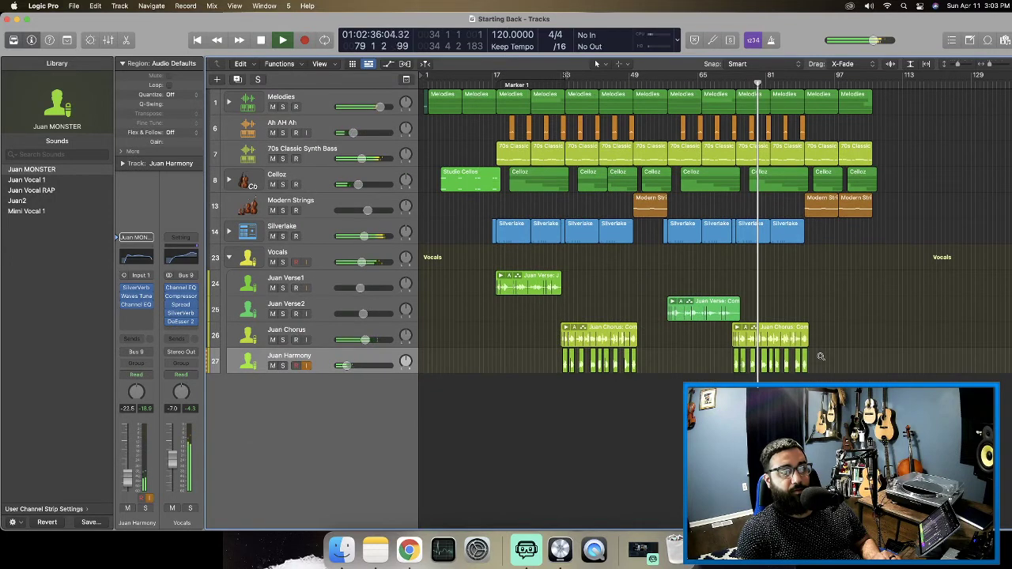
pyautogui.click(202, 42)
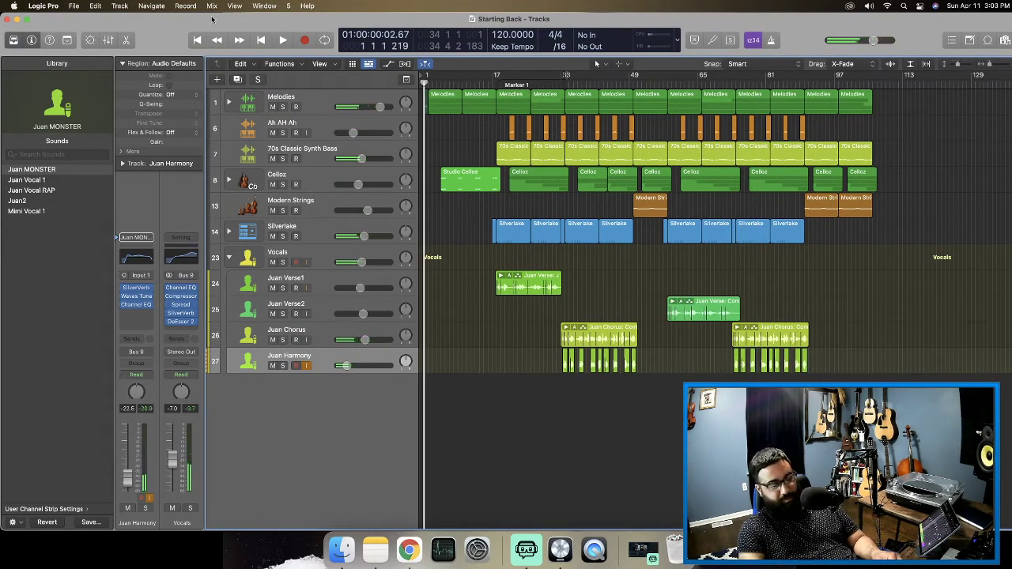
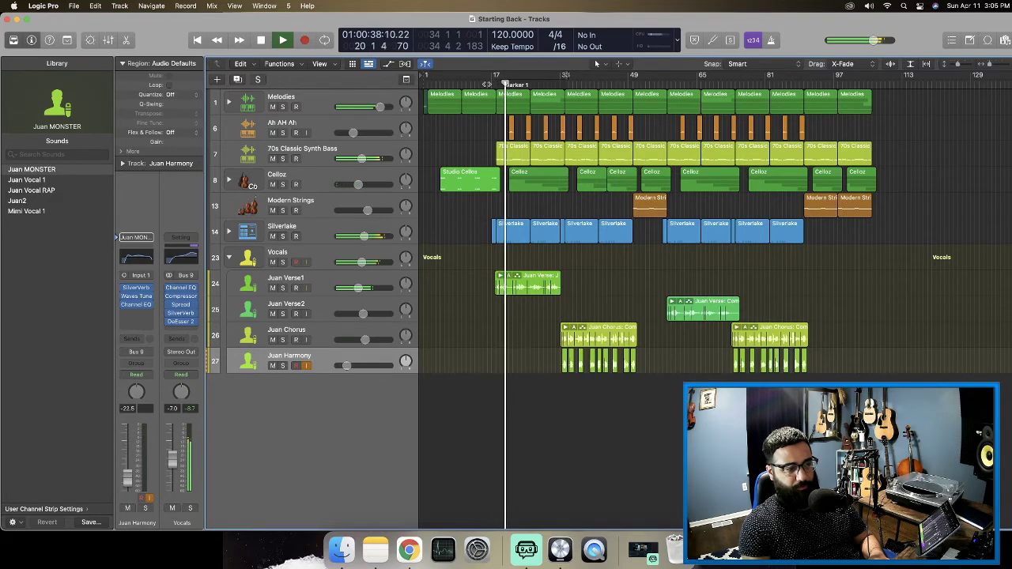
pyautogui.press('space')
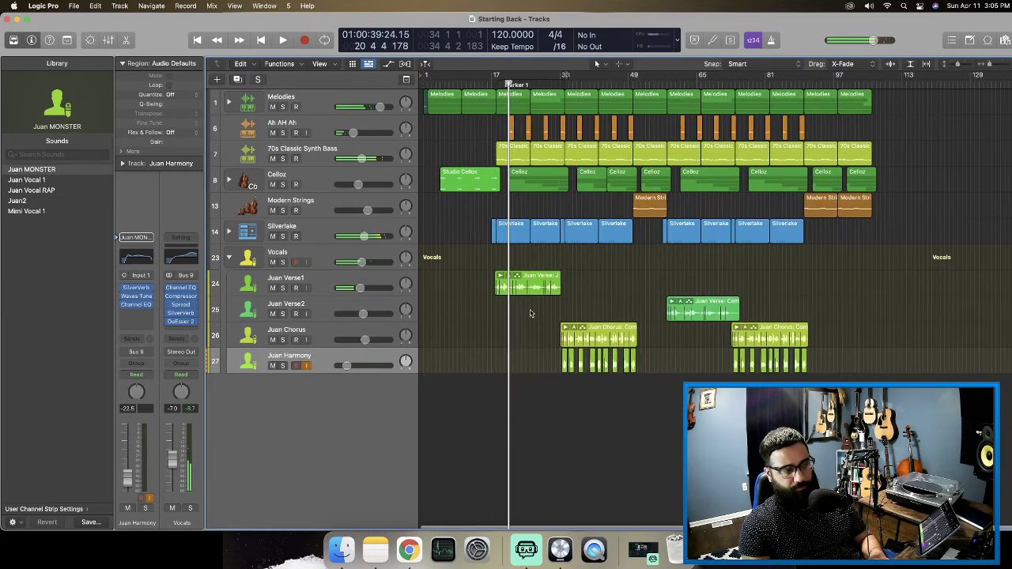
# Show the tracks' Volume automation and examine the Juan Verse1 region closely around bar 21.
pyautogui.press('a')
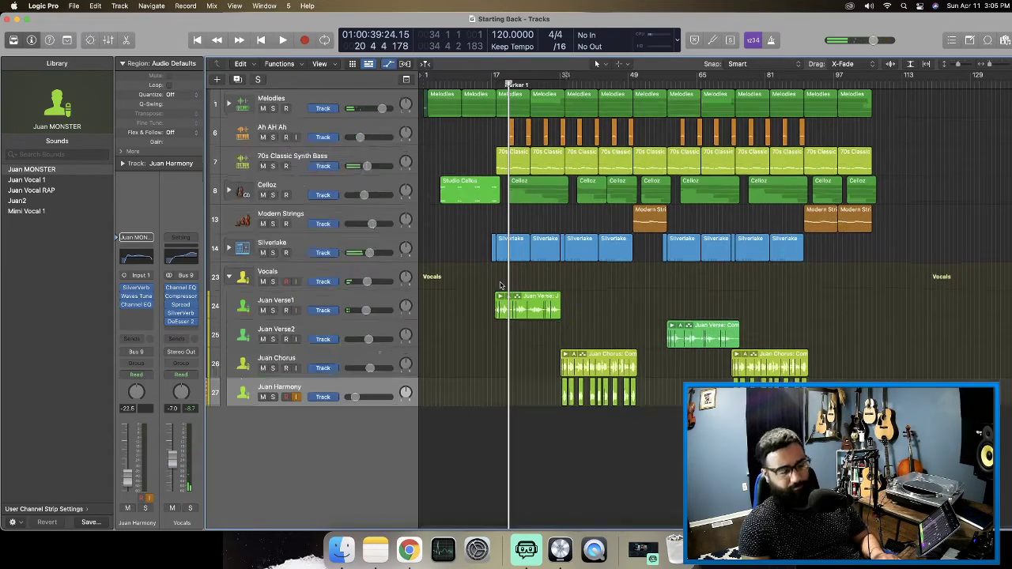
pyautogui.press('super+Right')
pyautogui.press('super+Right')
pyautogui.press('super+Right')
pyautogui.press('super+Right')
pyautogui.press('super+Right')
pyautogui.press('super+Right')
pyautogui.press('super+Right')
pyautogui.press('super+Right')
pyautogui.press('super+Right')
pyautogui.press('super+Right')
pyautogui.press('super+Right')
pyautogui.press('super+Right')
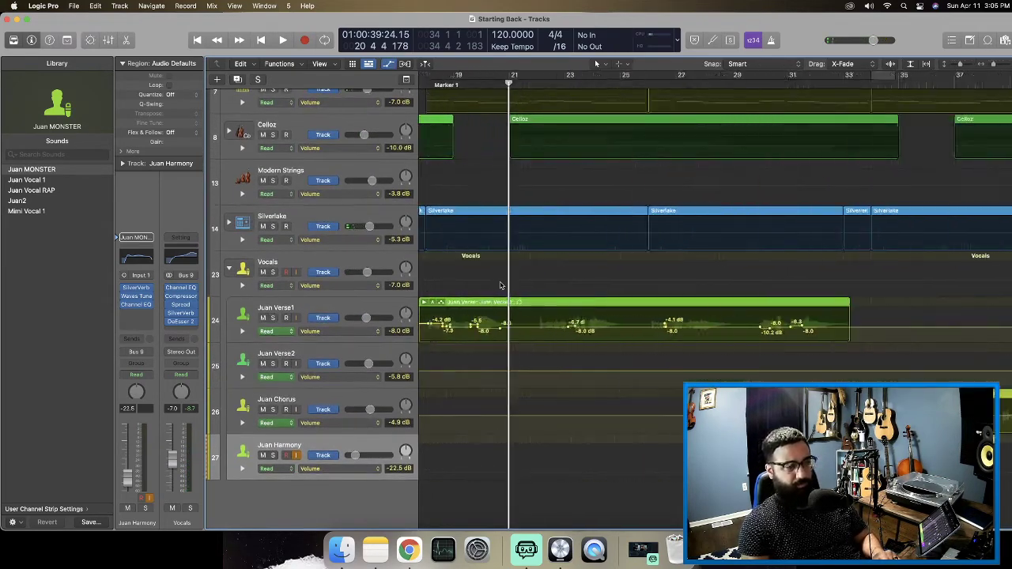
# Play the opening of the Juan Verse1 region from about bar 17 to bar 20 and examine its Volume automation closely.
pyautogui.press('super+Down')
pyautogui.press('super+Down')
pyautogui.press('super+Down')
pyautogui.press('super+Down')
pyautogui.press('super+Down')
pyautogui.press('super+Right')
pyautogui.press('super+Right')
pyautogui.press('super+Right')
pyautogui.press('super+Right')
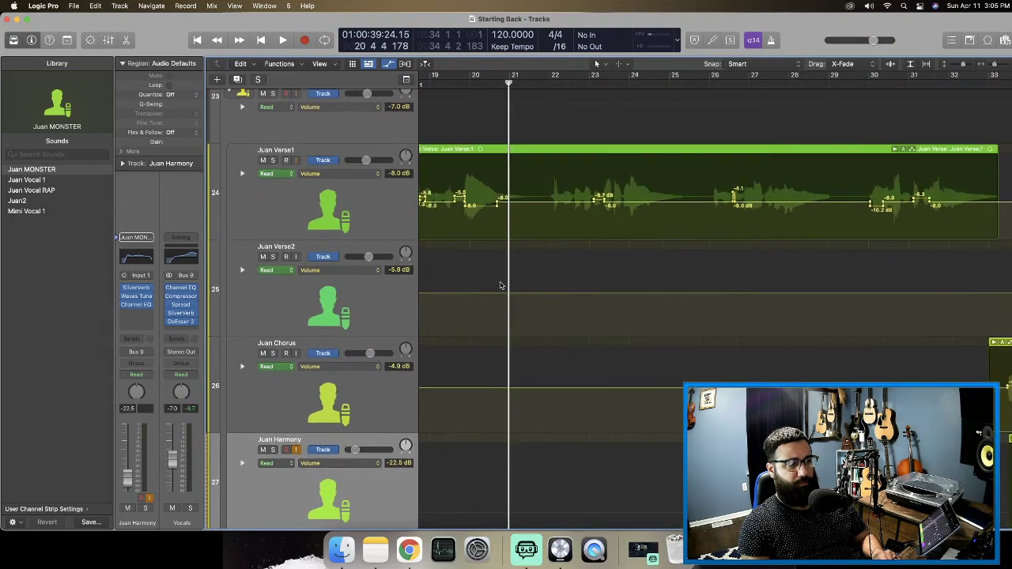
pyautogui.hscroll(-5, 500, 282)
pyautogui.scroll(1, 499, 282)
pyautogui.press('space')
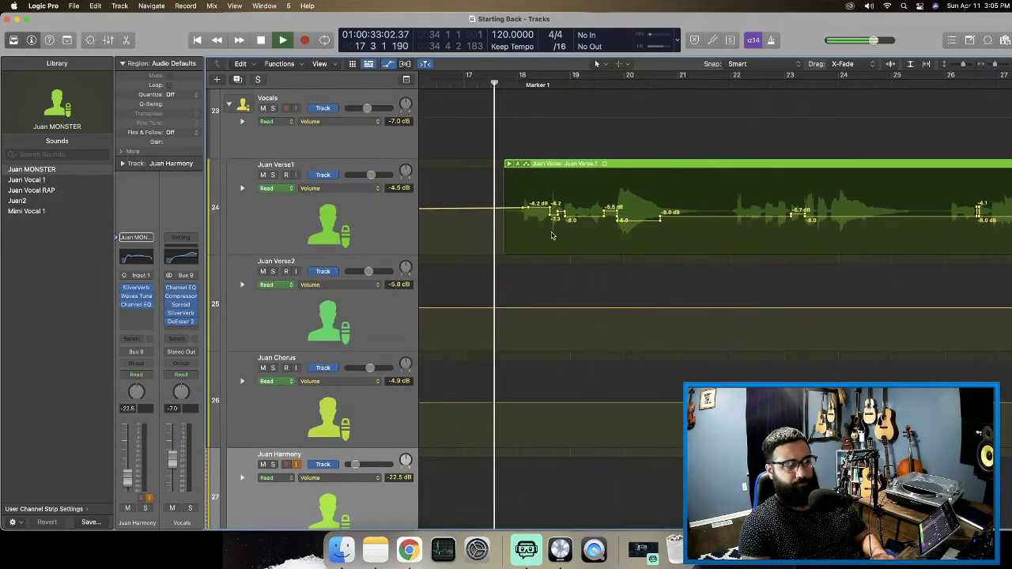
pyautogui.press('super+Right')
pyautogui.press('super+Right')
pyautogui.press('super+Right')
pyautogui.press('super+Right')
pyautogui.press('super+Right')
pyautogui.press('super+Right')
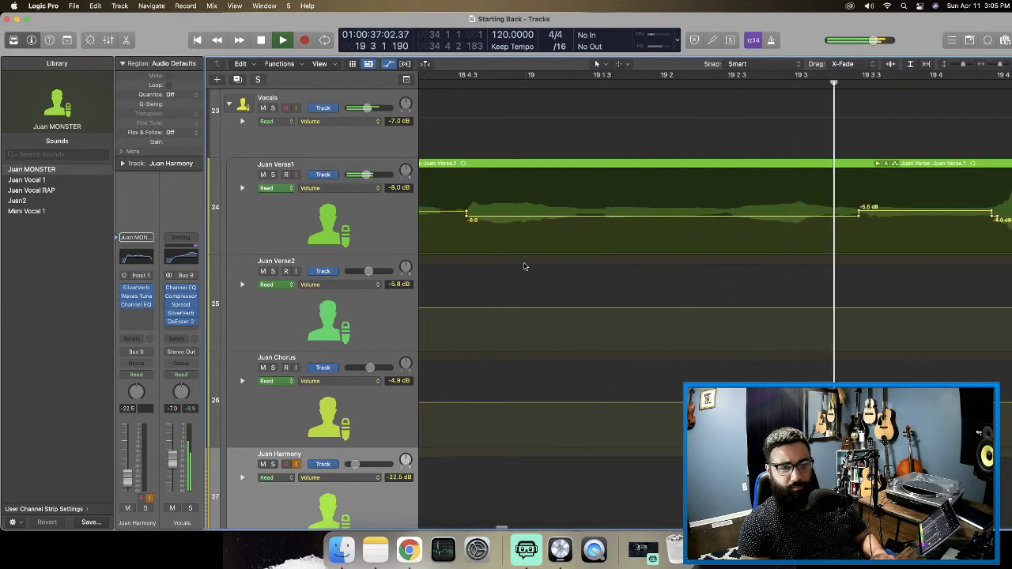
pyautogui.press('space')
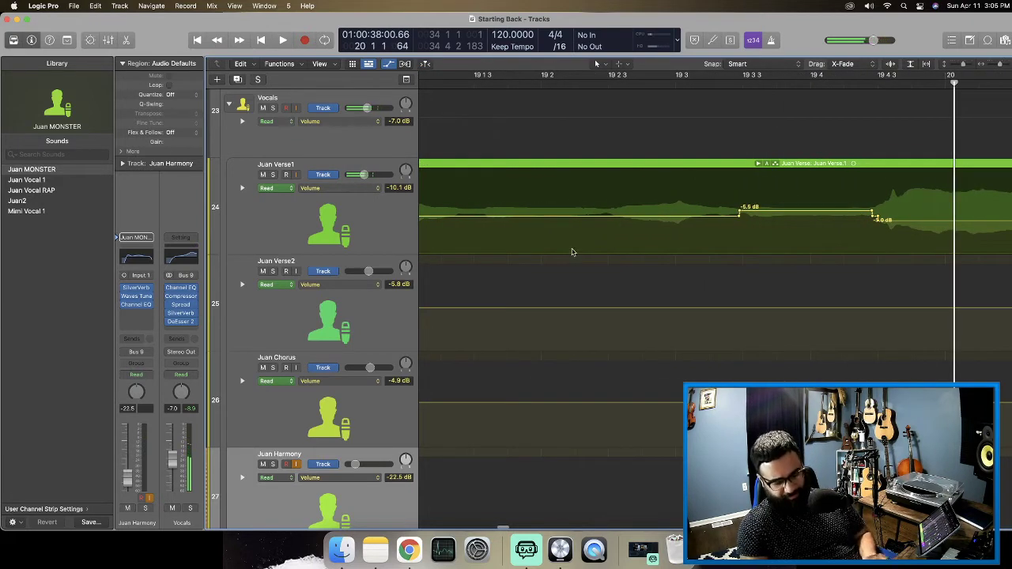
# Raise Juan Verse1's Volume automation between about 19 2 3 and 19 3 3 to -3.0 dB and play that passage.
pyautogui.moveTo(604, 215); pyautogui.dragTo(739, 219)
pyautogui.click(658, 213)
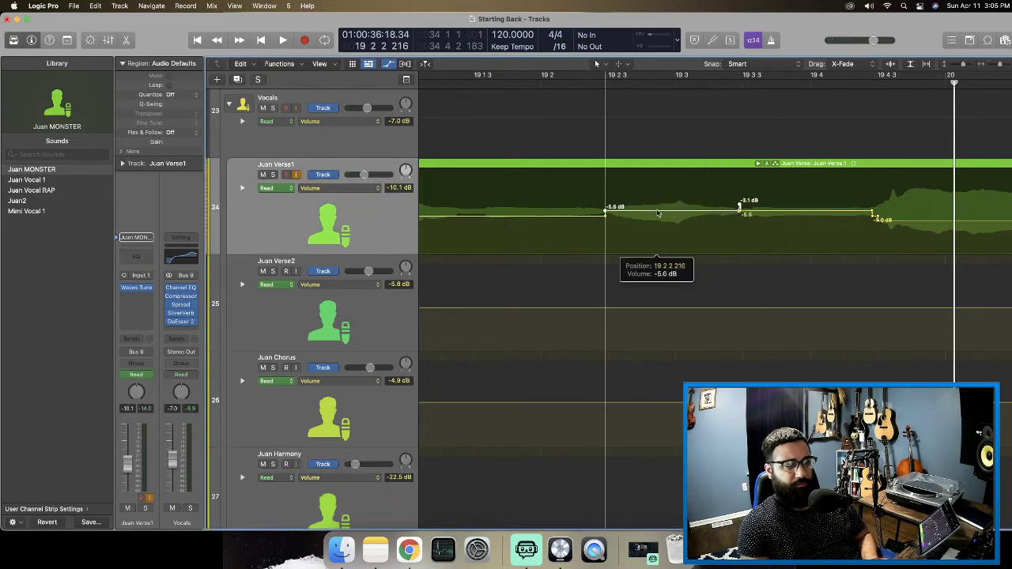
pyautogui.press('space')
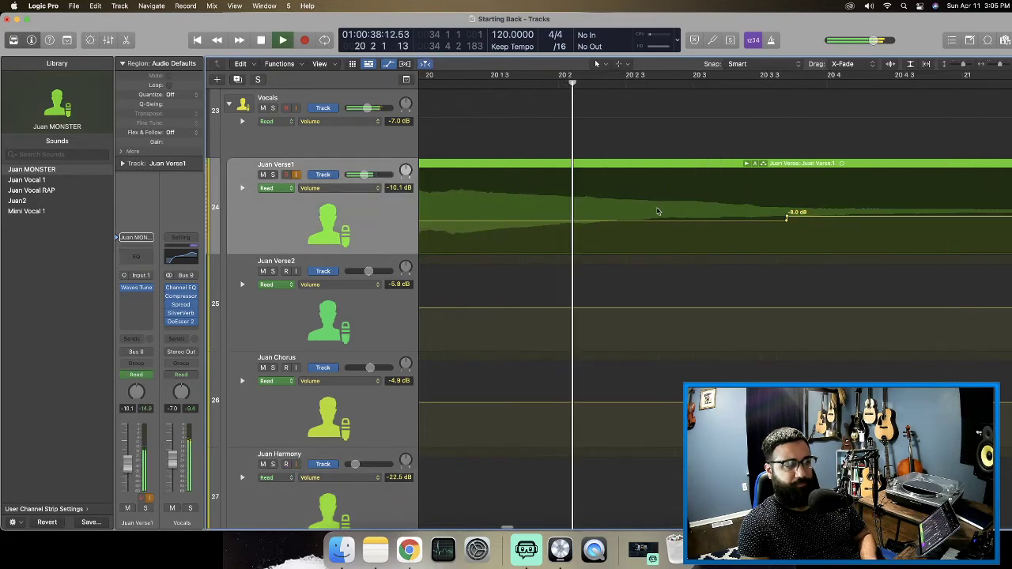
pyautogui.hscroll(-5, 658, 213)
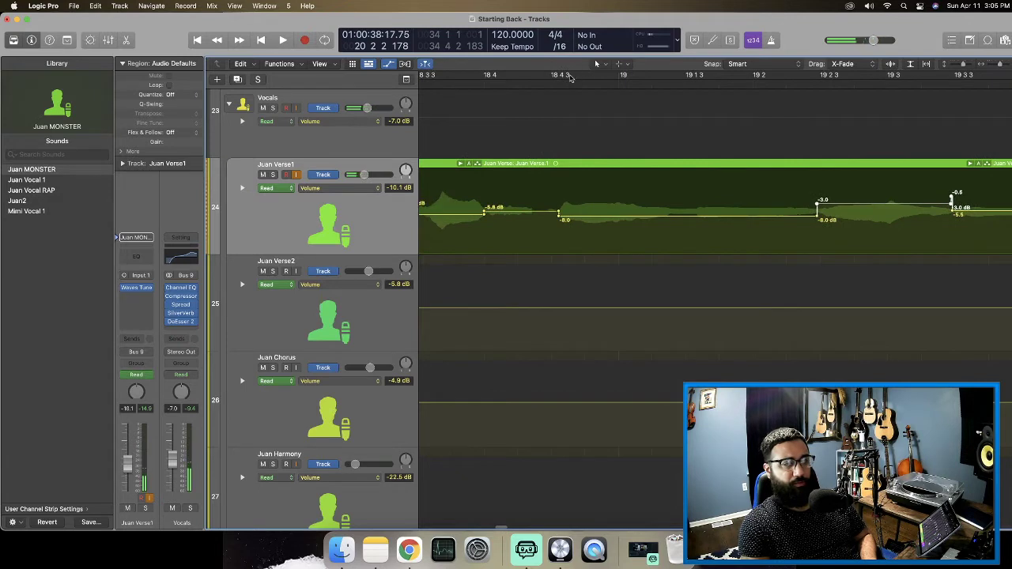
pyautogui.click(566, 75)
pyautogui.press('space')
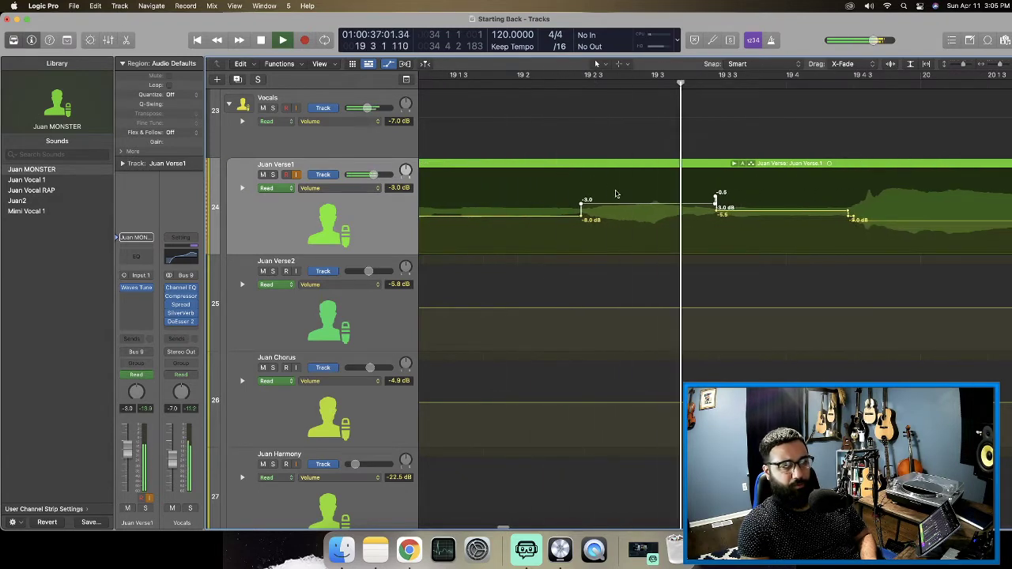
# Raise the same Juan Verse1 Volume segment to -2.7 dB and bring its end point near 19 3 3 down to -2.4 dB.
pyautogui.press('space')
pyautogui.moveTo(715, 197); pyautogui.dragTo(717, 203)
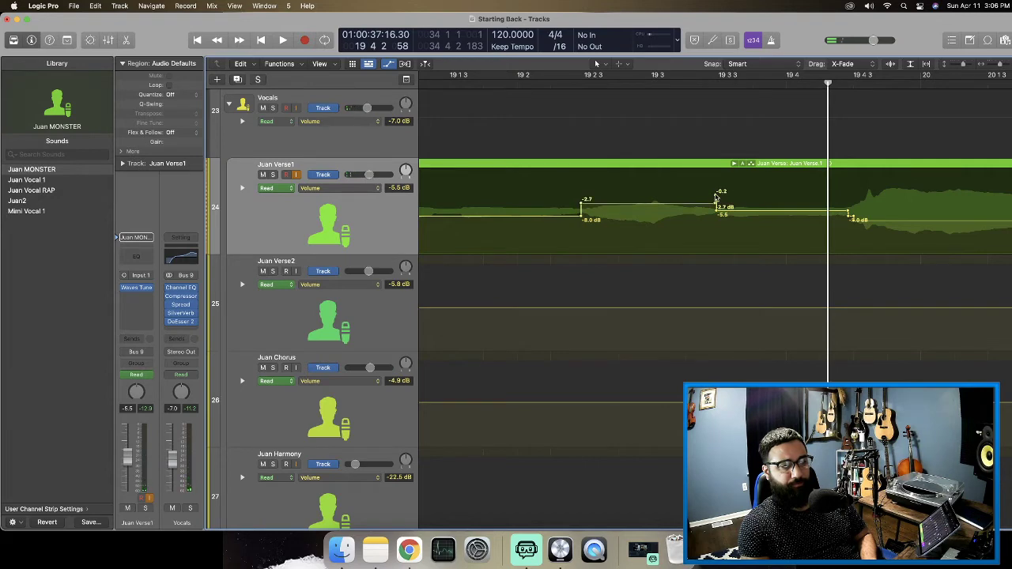
pyautogui.click(716, 197)
pyautogui.moveTo(716, 197); pyautogui.dragTo(715, 206)
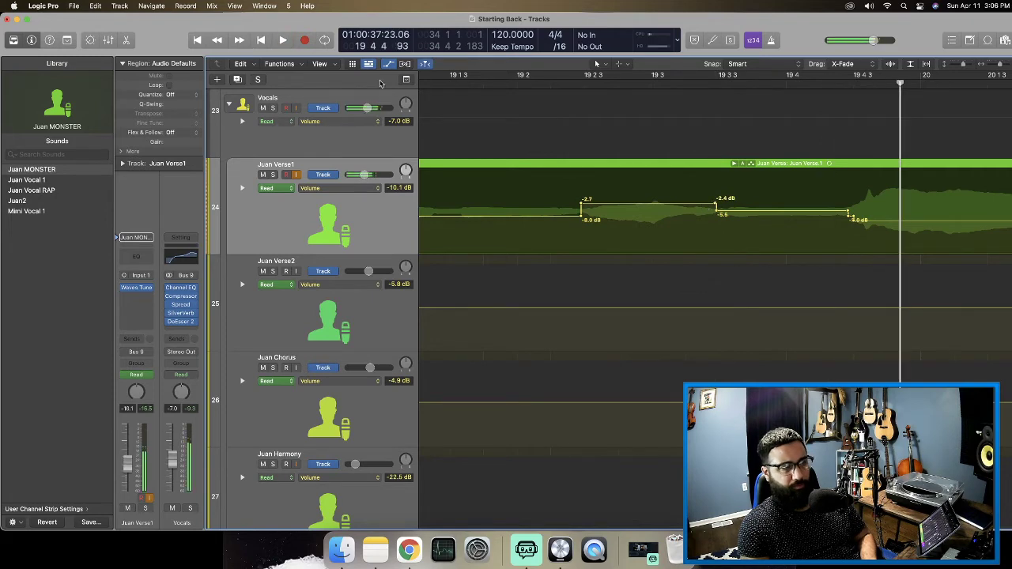
# Hide the track automation and listen to the first verse from about bar 15 to bar 21.
pyautogui.press('a')
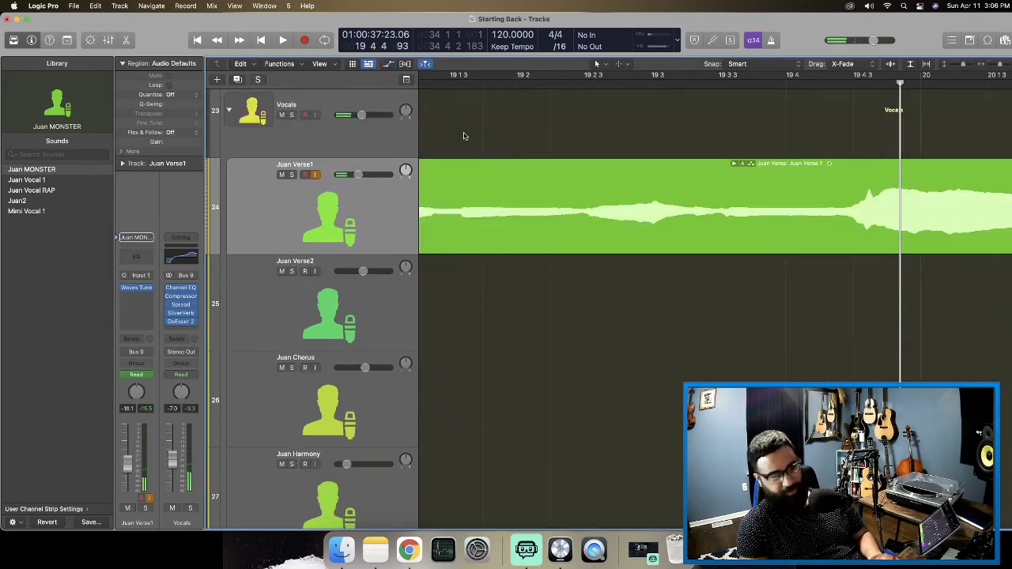
pyautogui.press('super+Left')
pyautogui.press('super+Left')
pyautogui.press('super+Left')
pyautogui.press('super+Left')
pyautogui.press('super+Left')
pyautogui.press('super+Left')
pyautogui.press('super+Left')
pyautogui.press('super+Left')
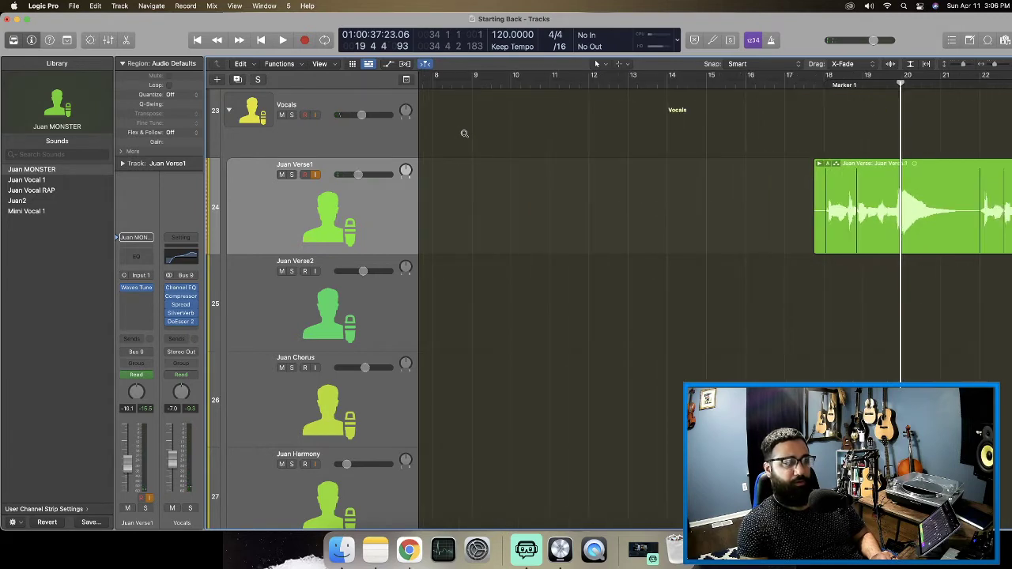
pyautogui.hscroll(4, 464, 136)
pyautogui.hscroll(2, 464, 136)
pyautogui.press('space')
pyautogui.hscroll(6, 535, 170)
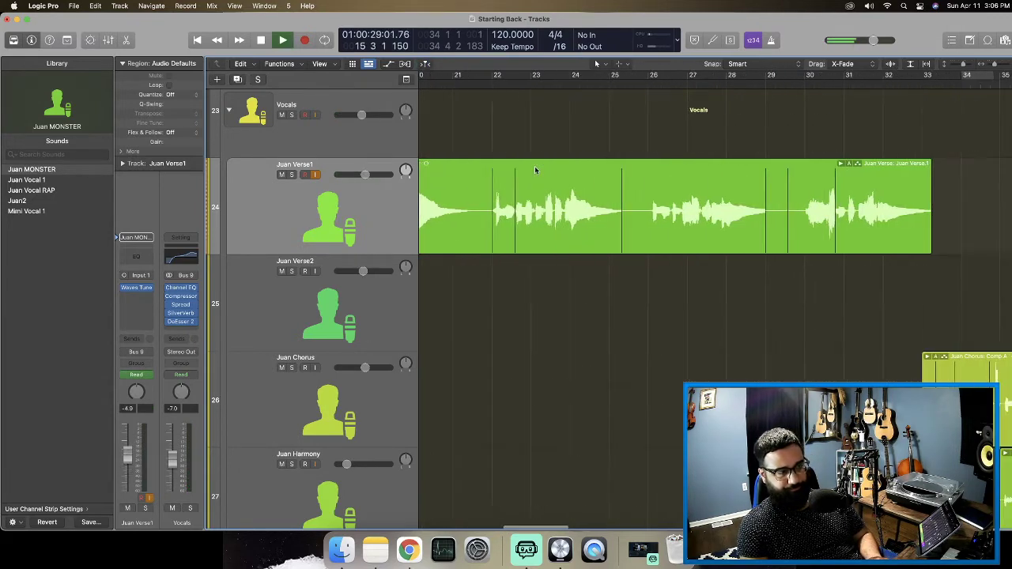
pyautogui.press('super+Up')
pyautogui.press('super+Up')
pyautogui.press('super+Left')
pyautogui.press('super+Left')
pyautogui.hscroll(-5, 534, 170)
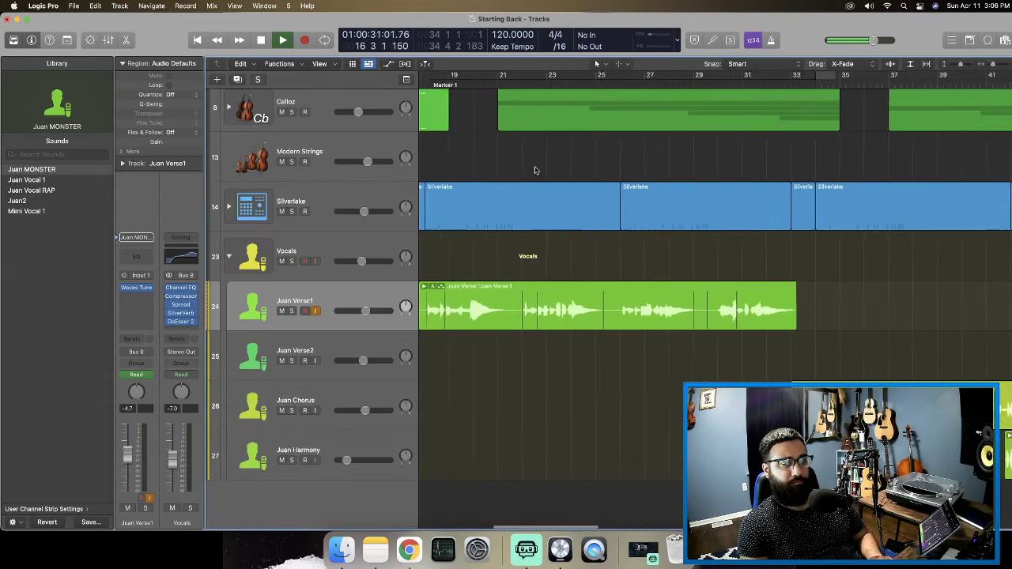
pyautogui.hscroll(1, 534, 170)
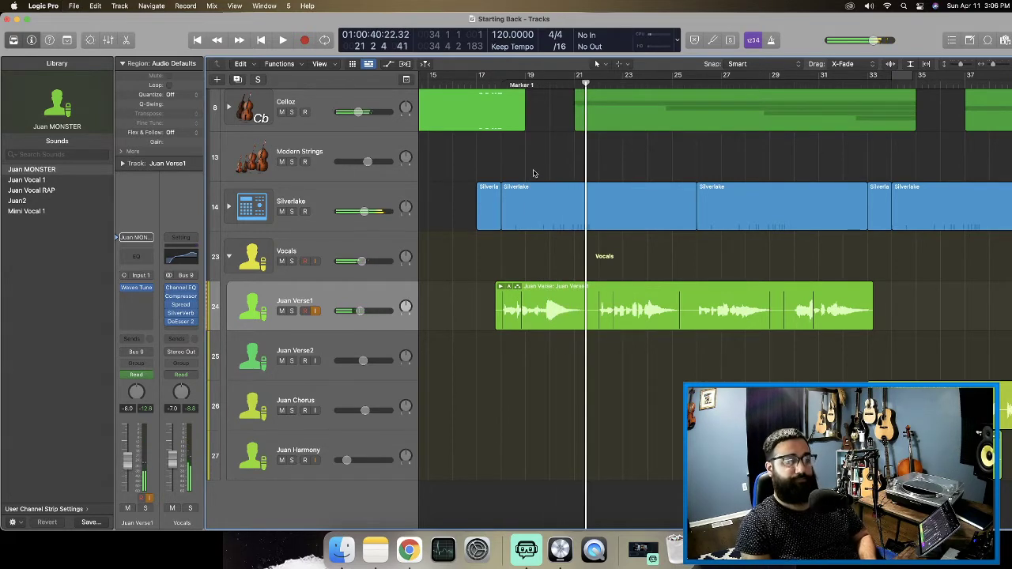
# Look over the arrangement from the verses to the choruses and inspect the contents of the Melodies and Celloz track stacks.
pyautogui.hscroll(10, 533, 173)
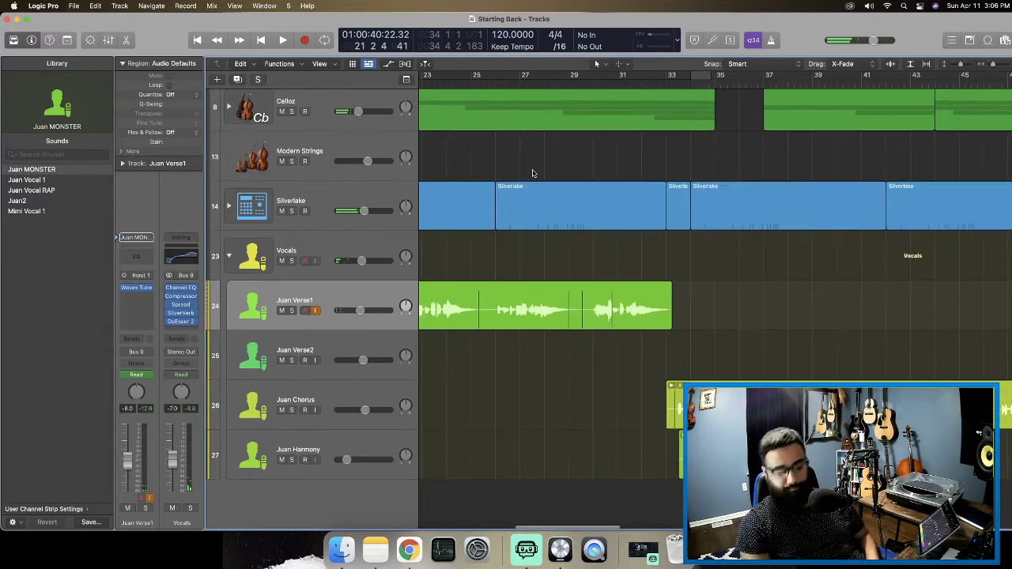
pyautogui.press('super+Left')
pyautogui.press('super+Left')
pyautogui.press('super+Left')
pyautogui.press('super+Left')
pyautogui.press('super+Up')
pyautogui.press('super+Right')
pyautogui.press('super+Right')
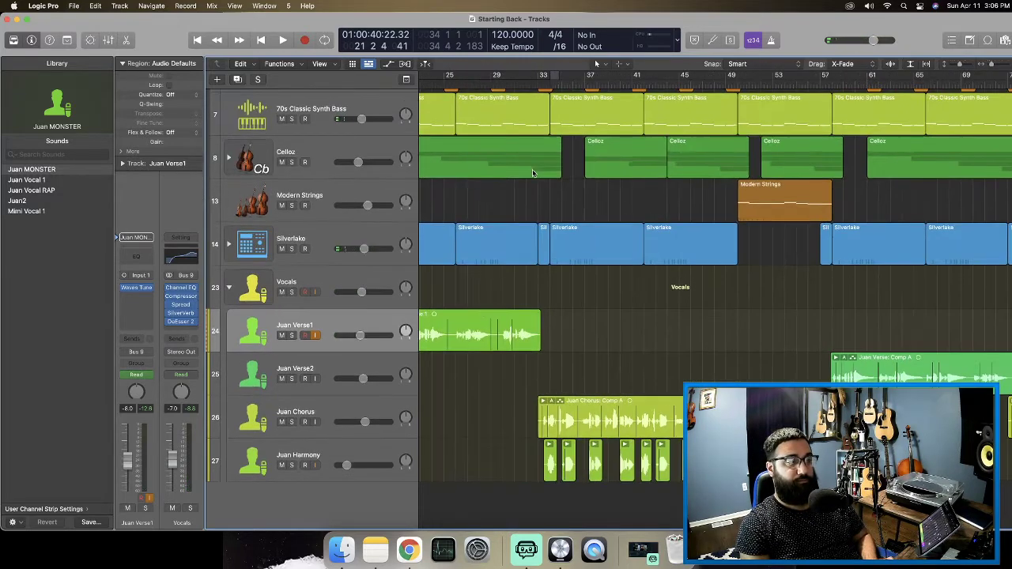
pyautogui.scroll(-2, 533, 174)
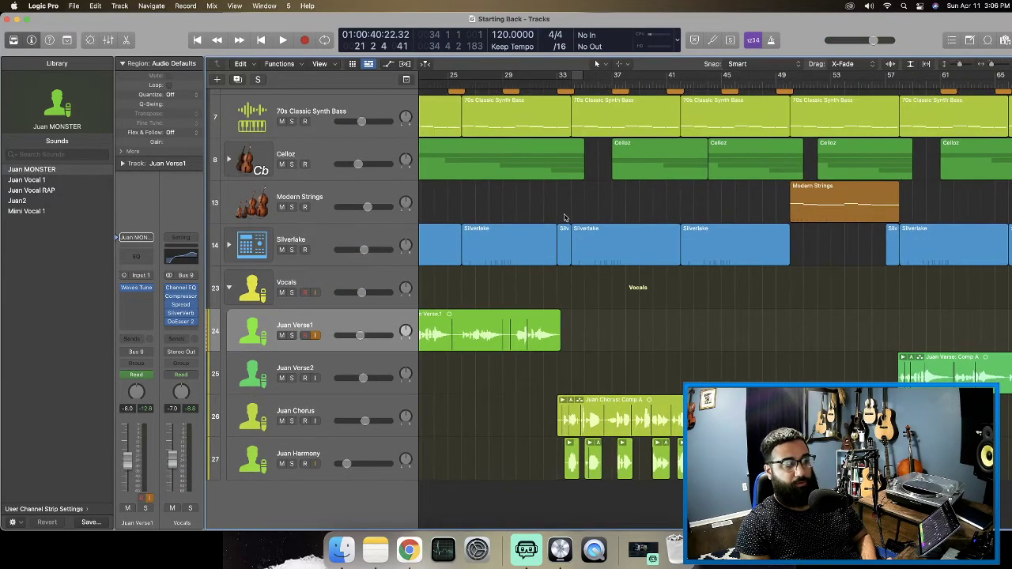
pyautogui.hscroll(-6, 566, 217)
pyautogui.hscroll(-3, 565, 217)
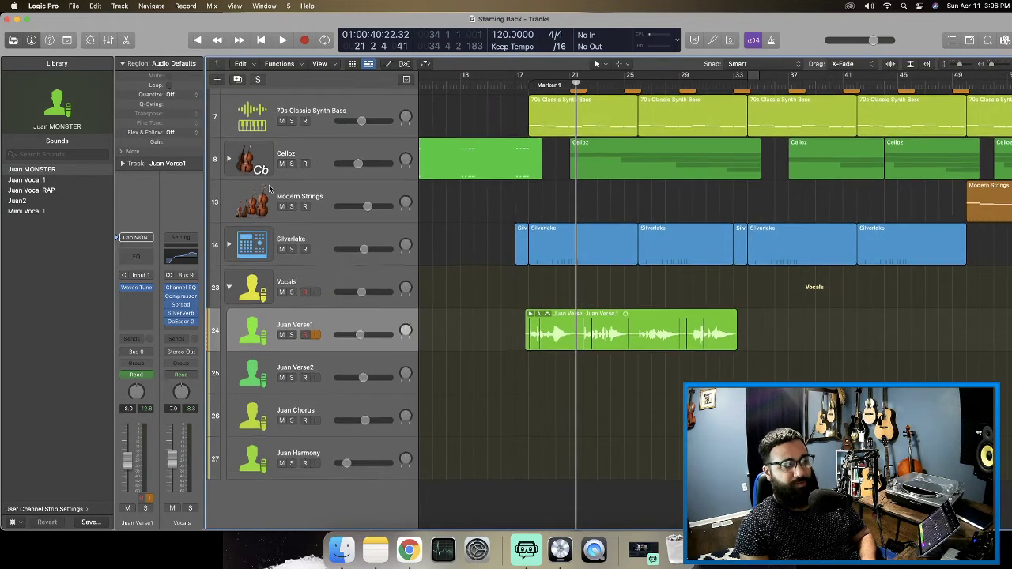
pyautogui.scroll(4, 271, 188)
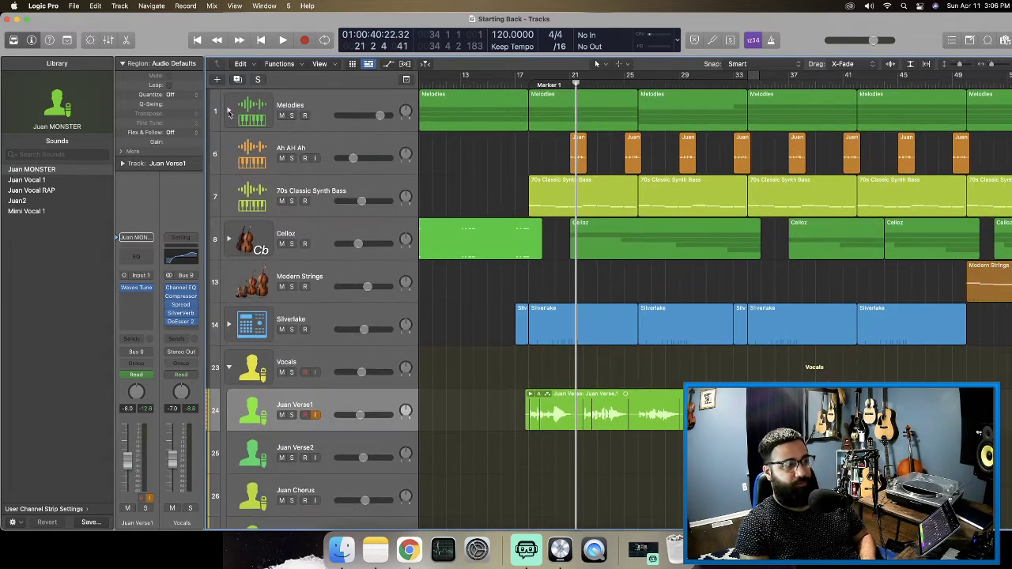
pyautogui.click(229, 112)
pyautogui.click(229, 110)
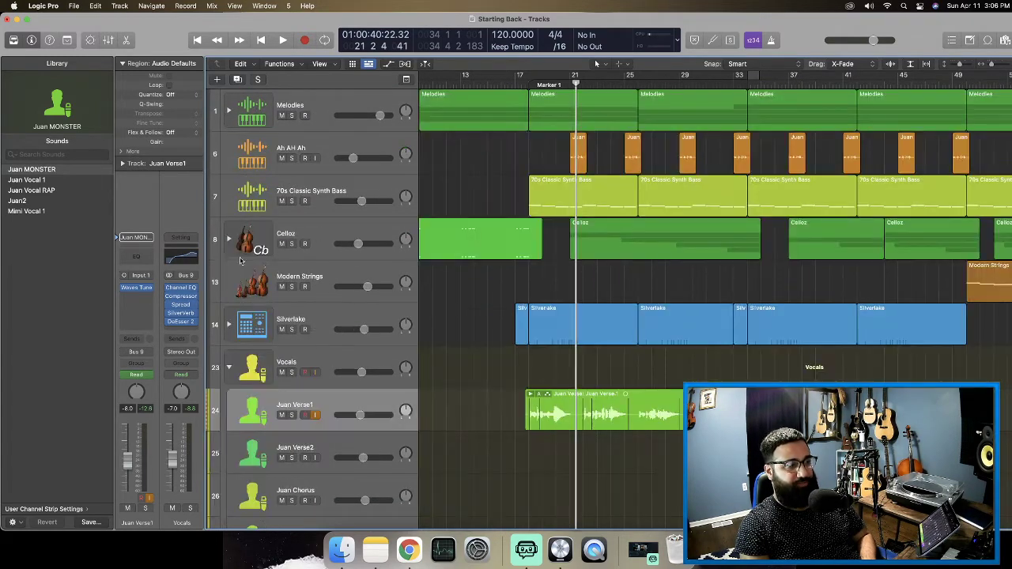
pyautogui.click(229, 240)
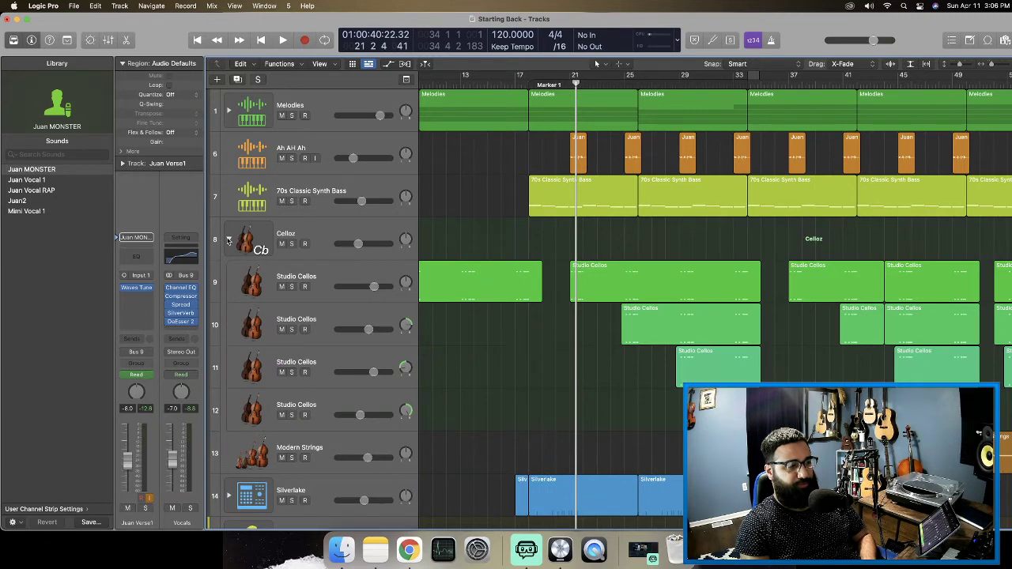
pyautogui.click(229, 239)
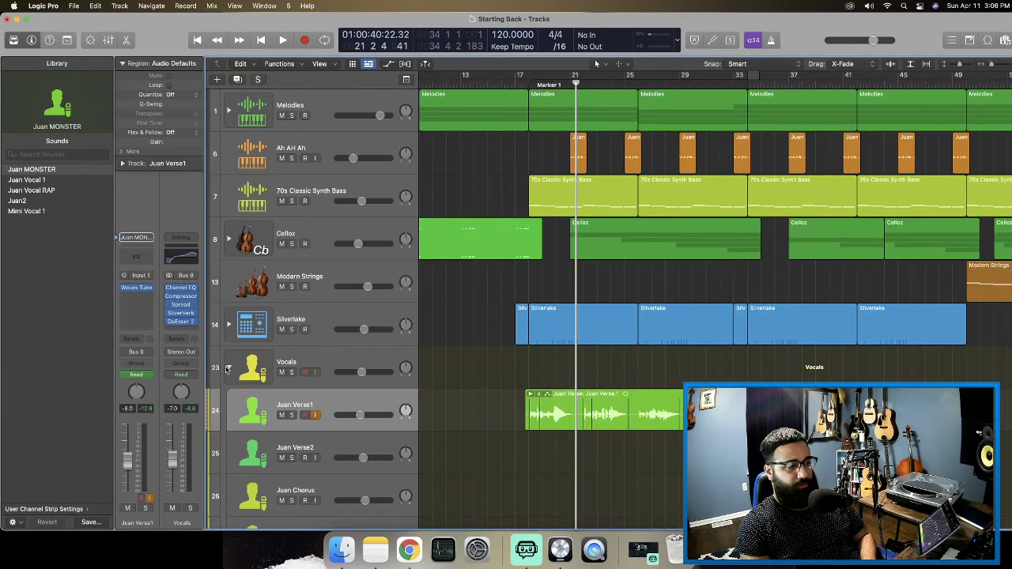
# Collapse the Vocals track stack and fit the whole arrangement in view.
pyautogui.click(228, 369)
pyautogui.hscroll(-10, 340, 224)
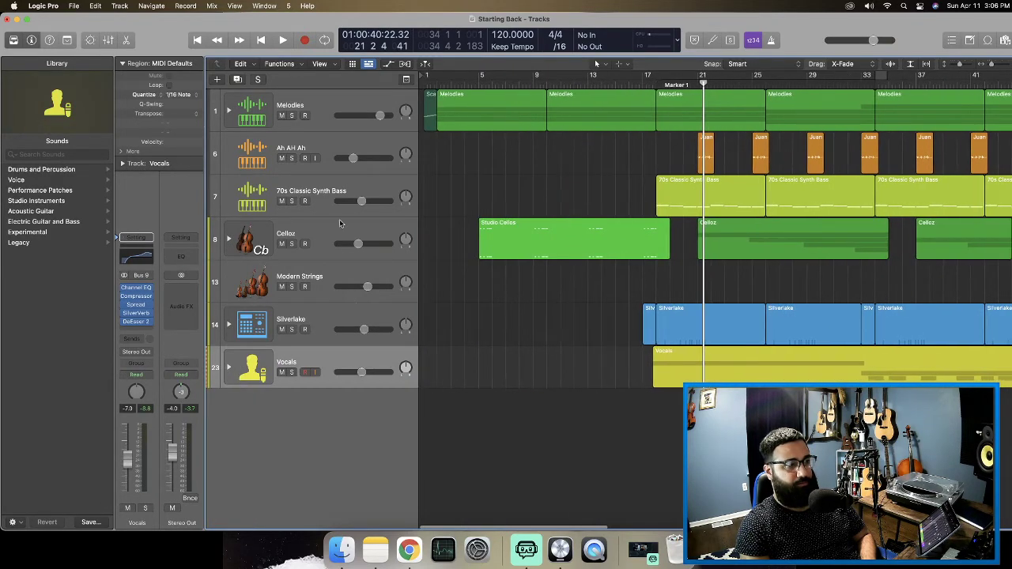
pyautogui.press('super+Left')
pyautogui.press('super+Left')
pyautogui.press('super+Left')
pyautogui.press('super+Left')
pyautogui.press('super+Left')
pyautogui.press('super+Left')
pyautogui.press('super+Left')
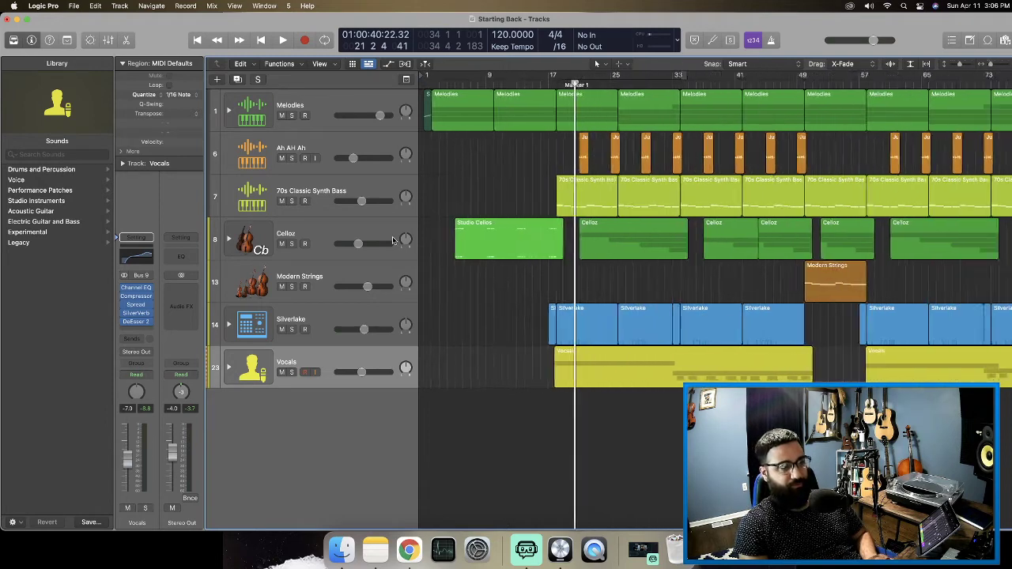
pyautogui.press('super+Left')
pyautogui.press('super+Left')
pyautogui.press('super+Up')
pyautogui.press('super+Up')
pyautogui.press('super+Up')
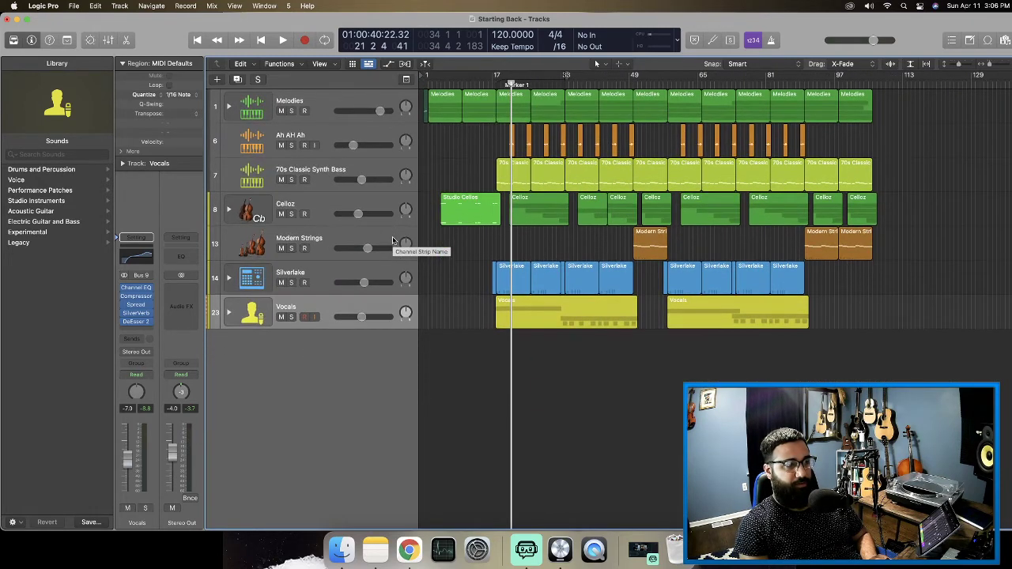
# Return to the song's beginning and load the user channel strip setting Juan Default on the Stereo Out.
pyautogui.click(197, 39)
pyautogui.press('space')
pyautogui.press('space')
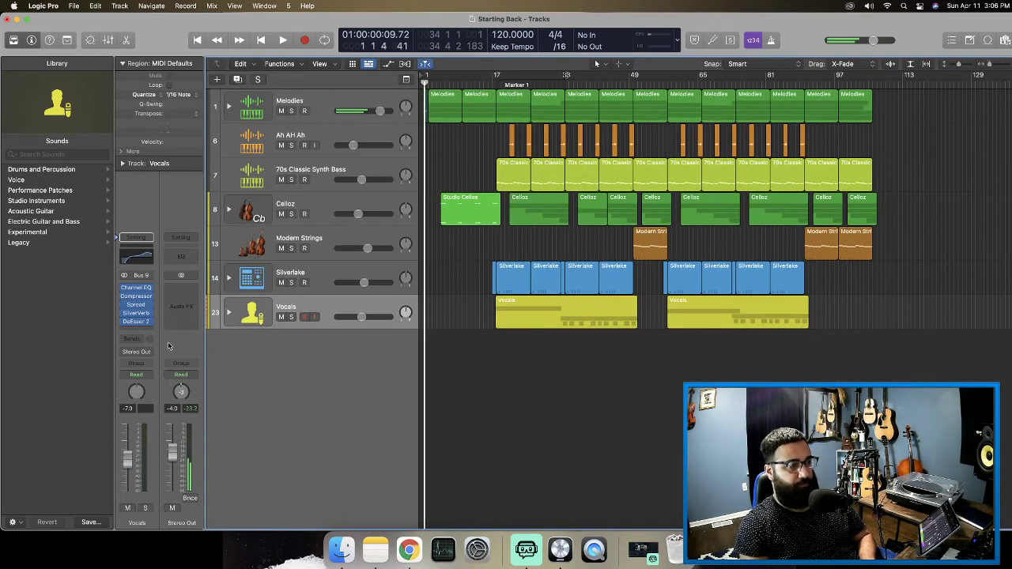
pyautogui.click(306, 141)
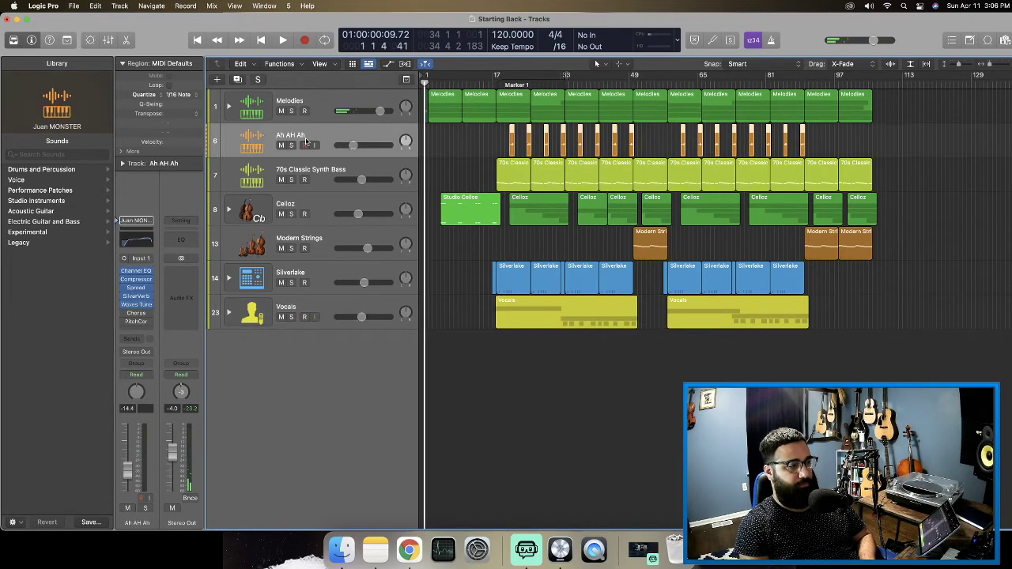
pyautogui.click(181, 221)
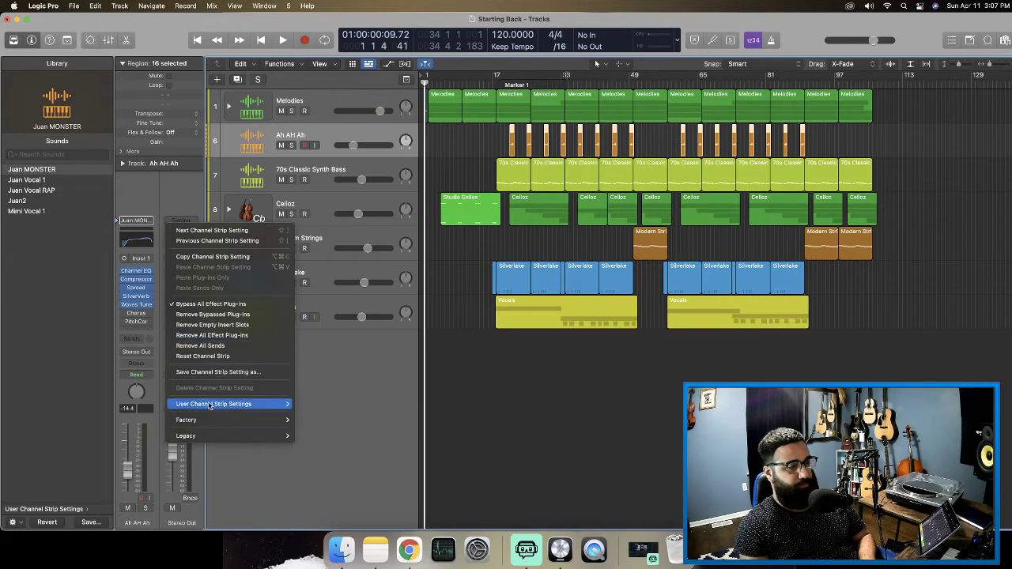
pyautogui.click(313, 404)
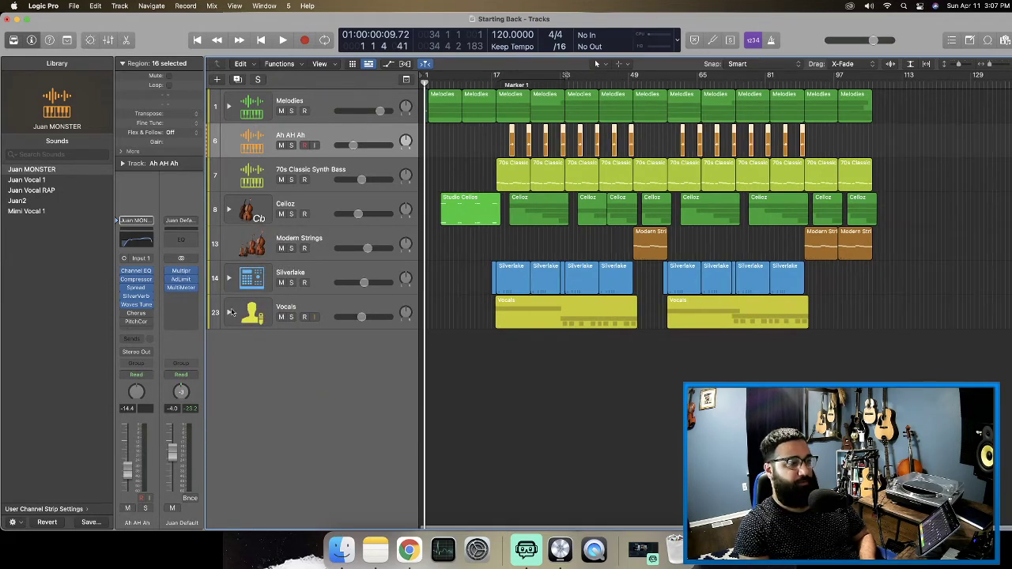
# Set the Stereo Out Adaptive Limiter's Gain to 6.9 dB while playing the song, and inspect the Multipressor settings.
pyautogui.press('space')
pyautogui.click(181, 279)
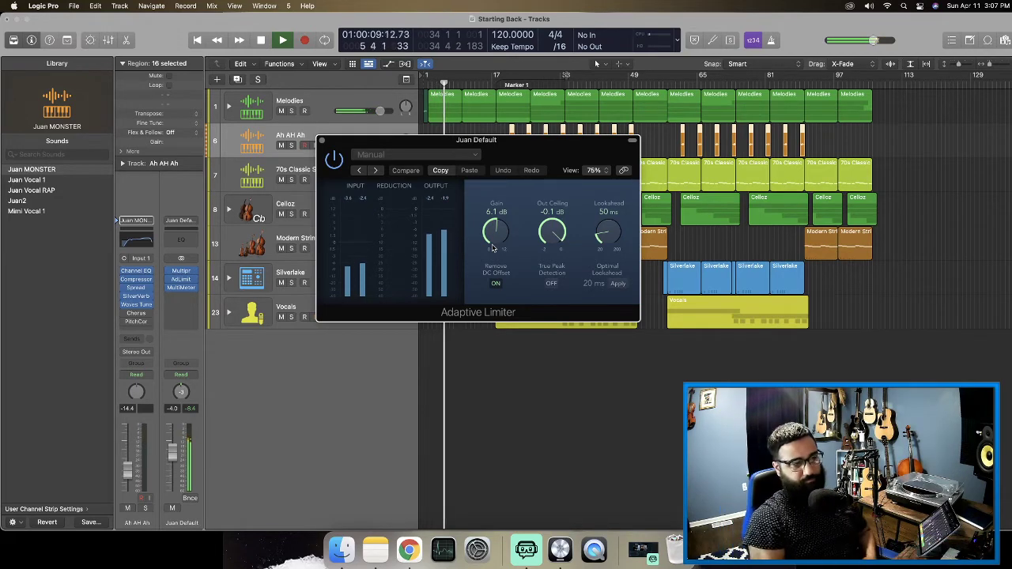
pyautogui.moveTo(494, 245); pyautogui.dragTo(494, 239)
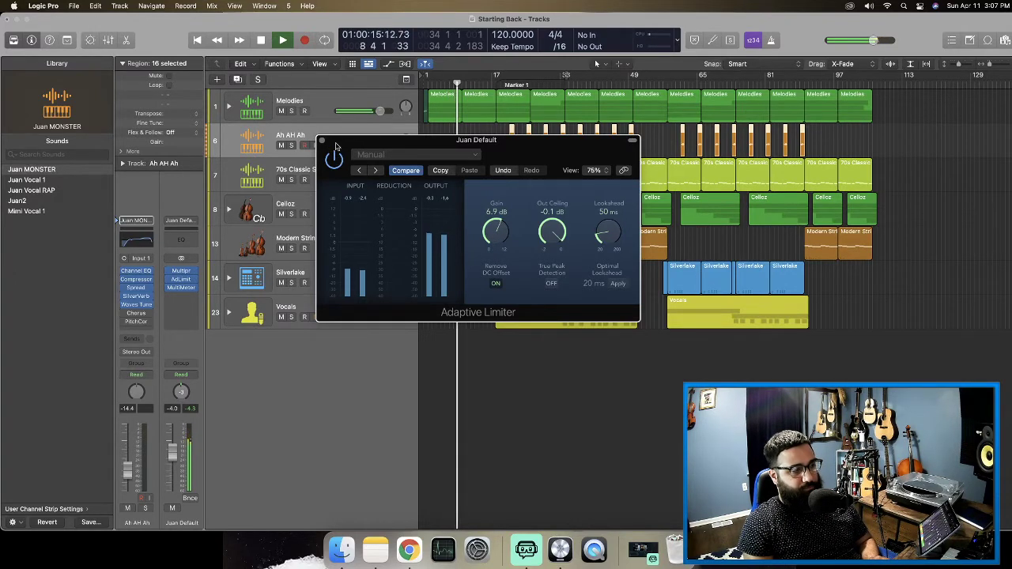
pyautogui.moveTo(356, 145); pyautogui.dragTo(73, 65)
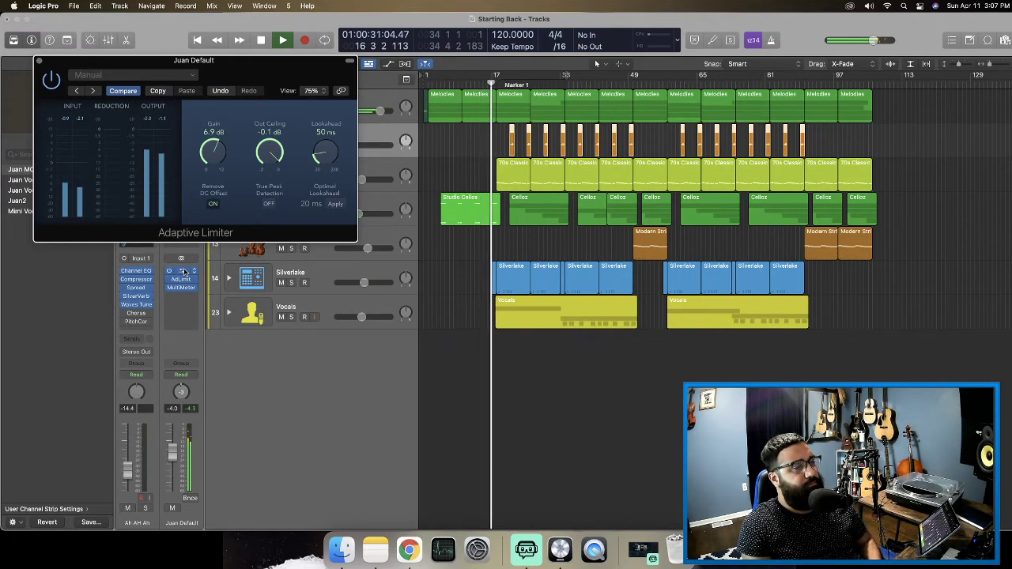
pyautogui.click(183, 271)
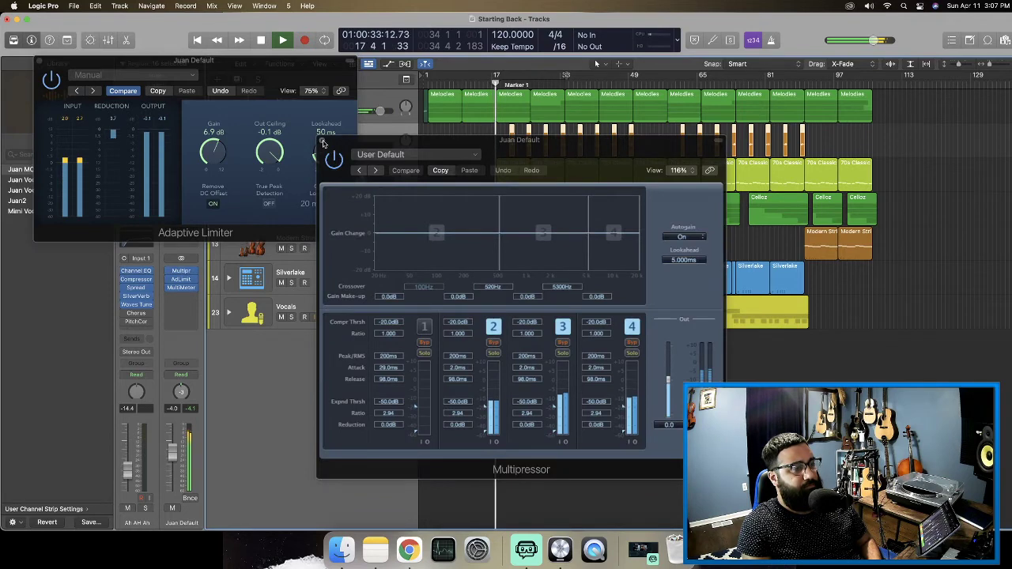
pyautogui.click(322, 141)
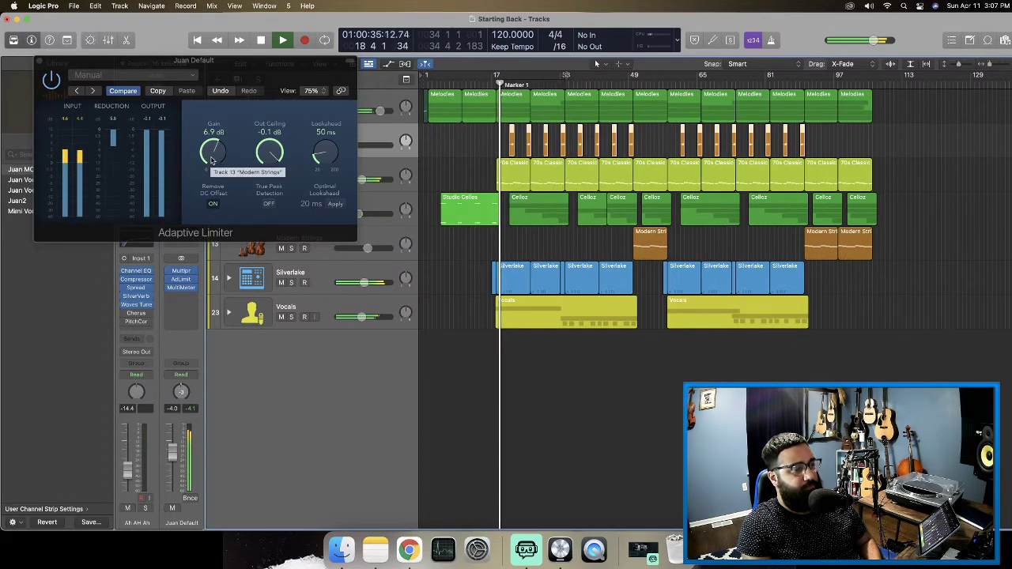
# Set the Adaptive Limiter's Out Ceiling to -0.2 dB and Gain to 7.0 dB, close the plug-in, and stop playback.
pyautogui.moveTo(211, 160)
pyautogui.mouseDown()
pyautogui.moveTo(210, 135)
pyautogui.moveTo(208, 162)
pyautogui.mouseUp()
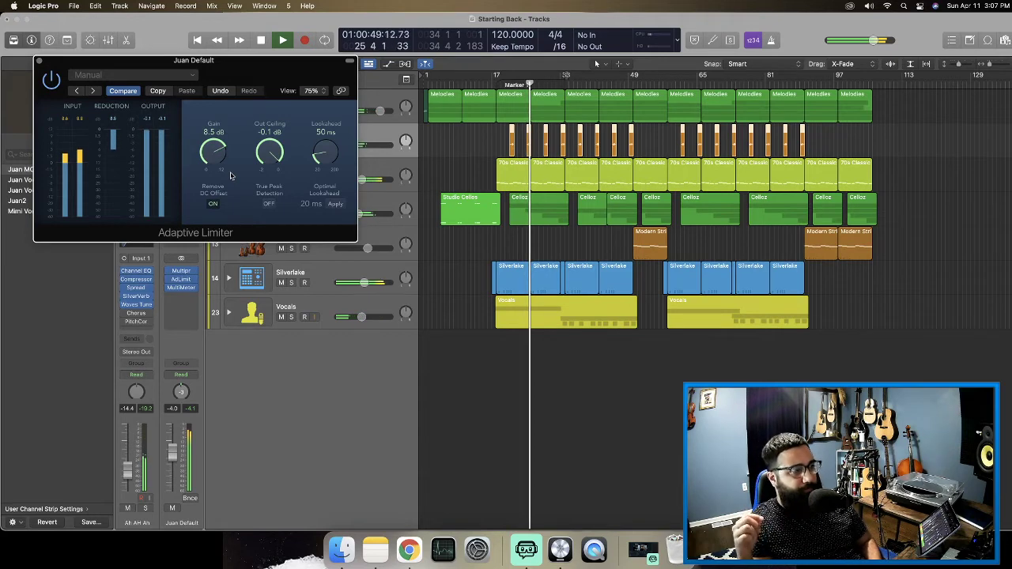
pyautogui.moveTo(268, 158); pyautogui.dragTo(268, 160)
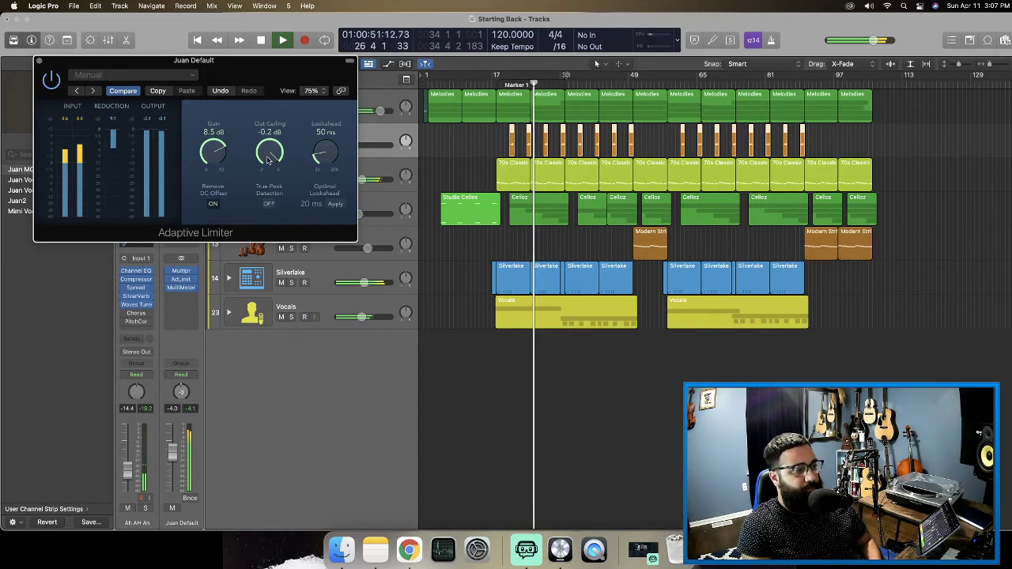
pyautogui.click(259, 424)
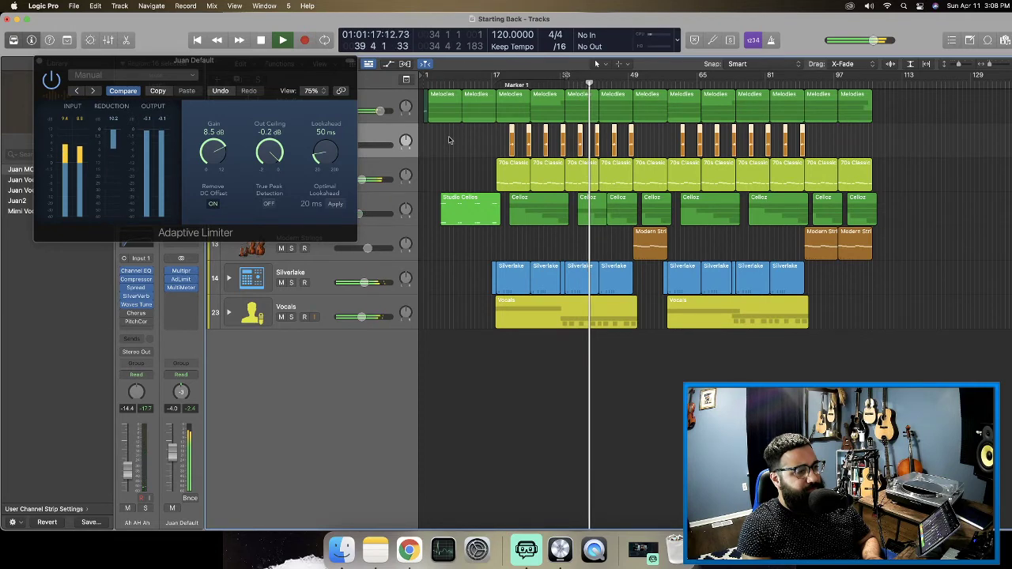
pyautogui.moveTo(210, 152); pyautogui.dragTo(210, 164)
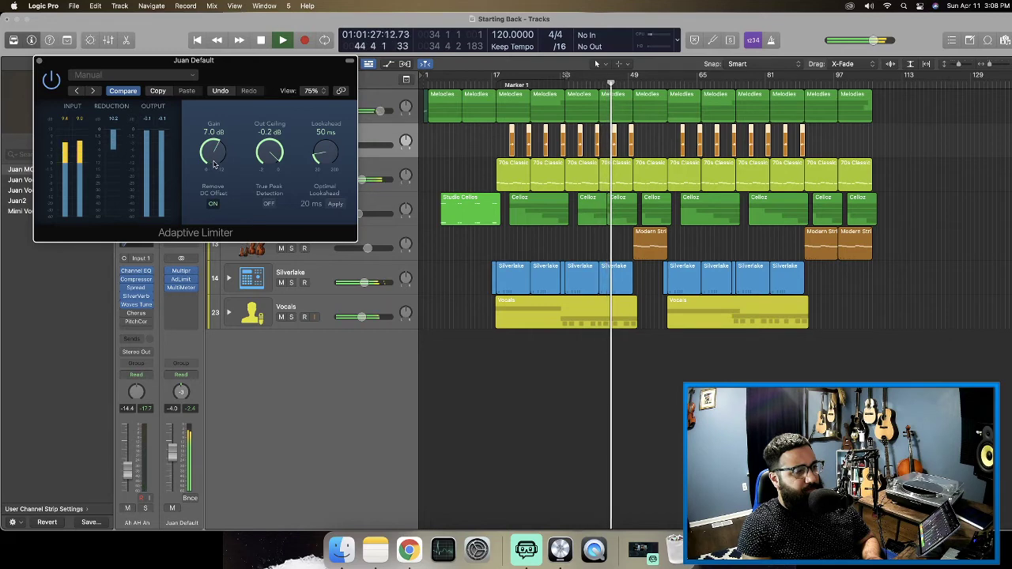
pyautogui.click(41, 62)
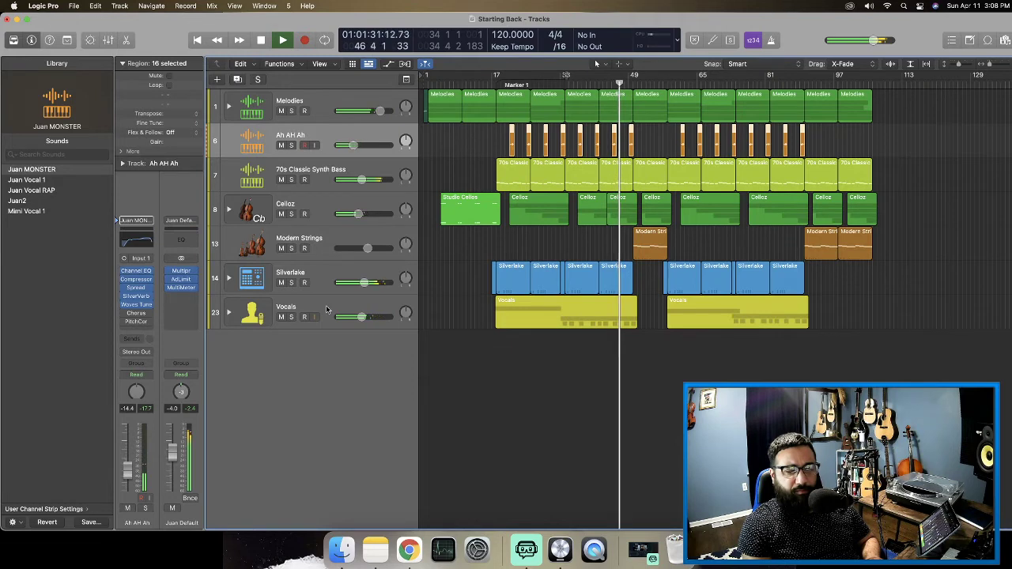
pyautogui.press('space')
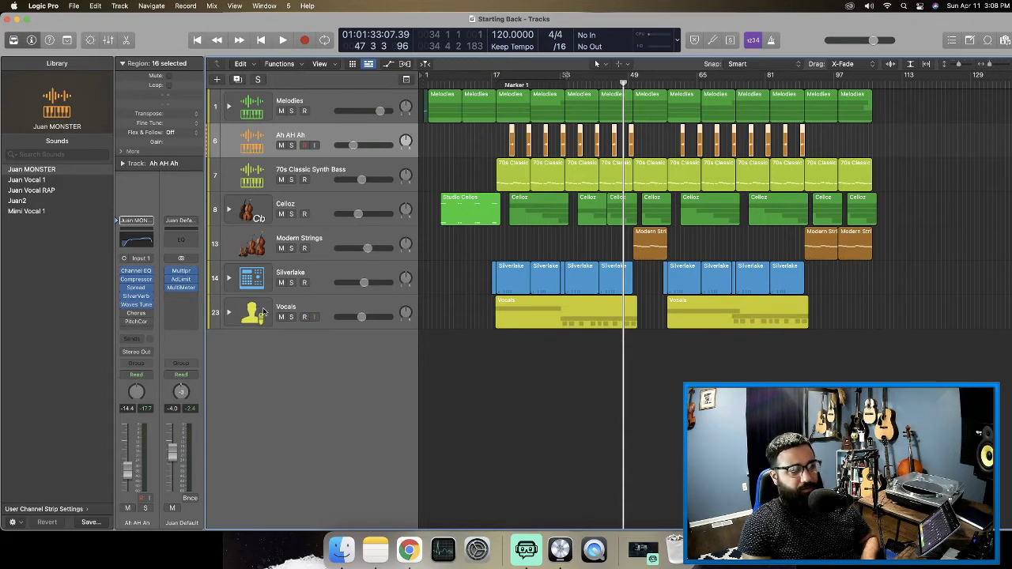
# Play the song from about bar 10 and insert a Vintage Tube EQ in the Stereo Out's free effect slot.
pyautogui.click(467, 85)
pyautogui.press('space')
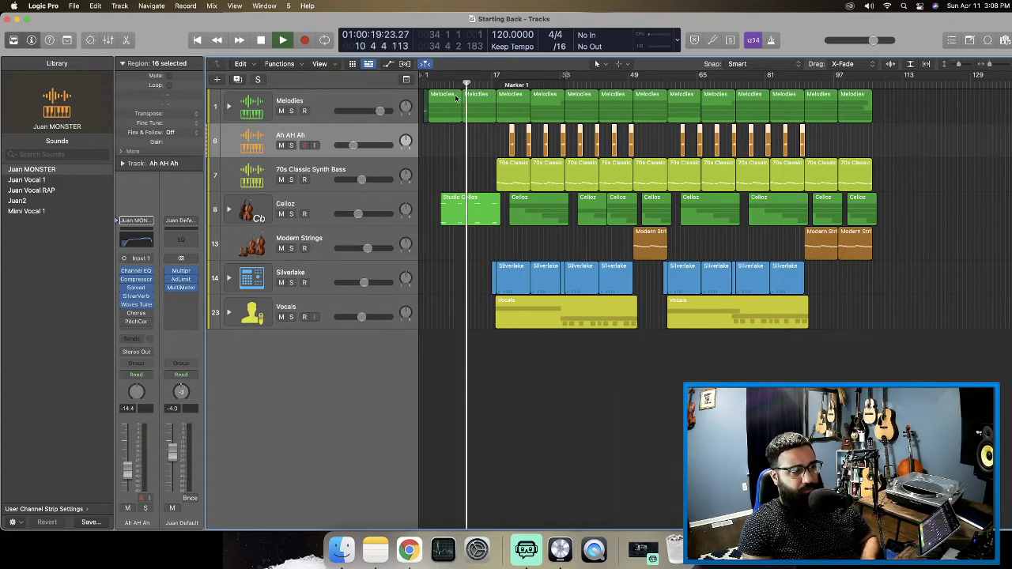
pyautogui.click(182, 296)
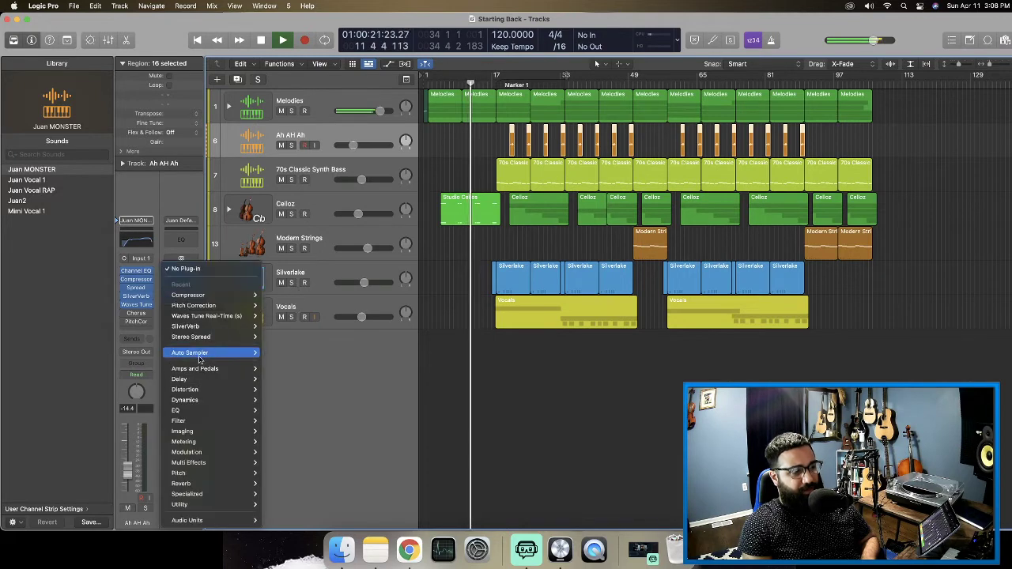
pyautogui.moveTo(201, 411)
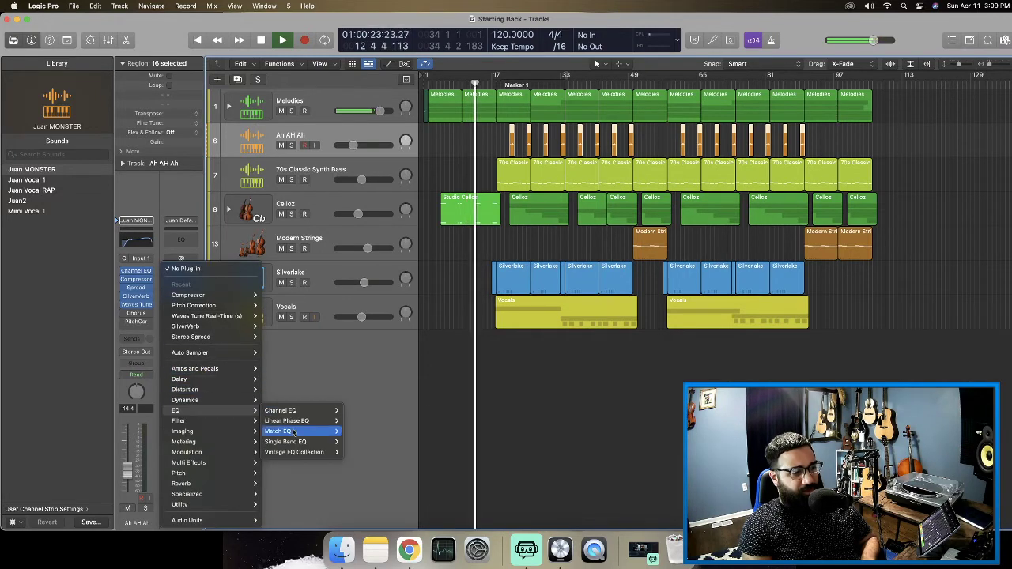
pyautogui.moveTo(298, 454)
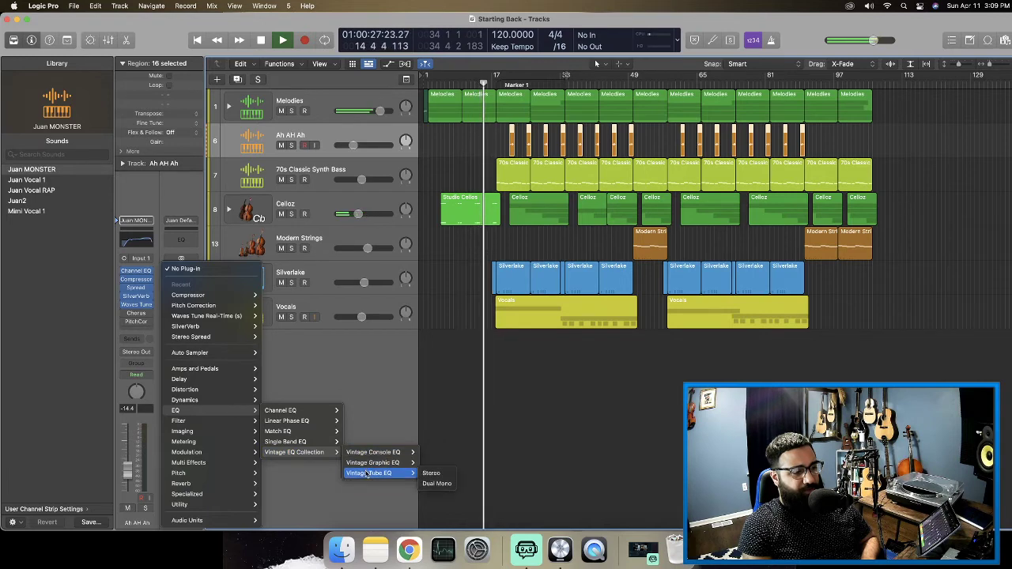
pyautogui.click(367, 473)
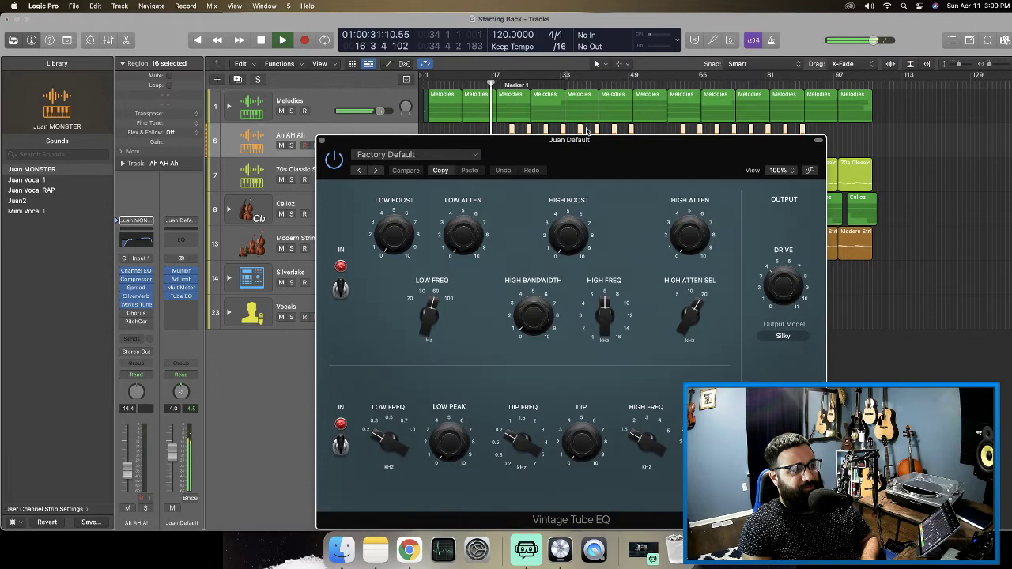
pyautogui.moveTo(586, 139); pyautogui.dragTo(551, 74)
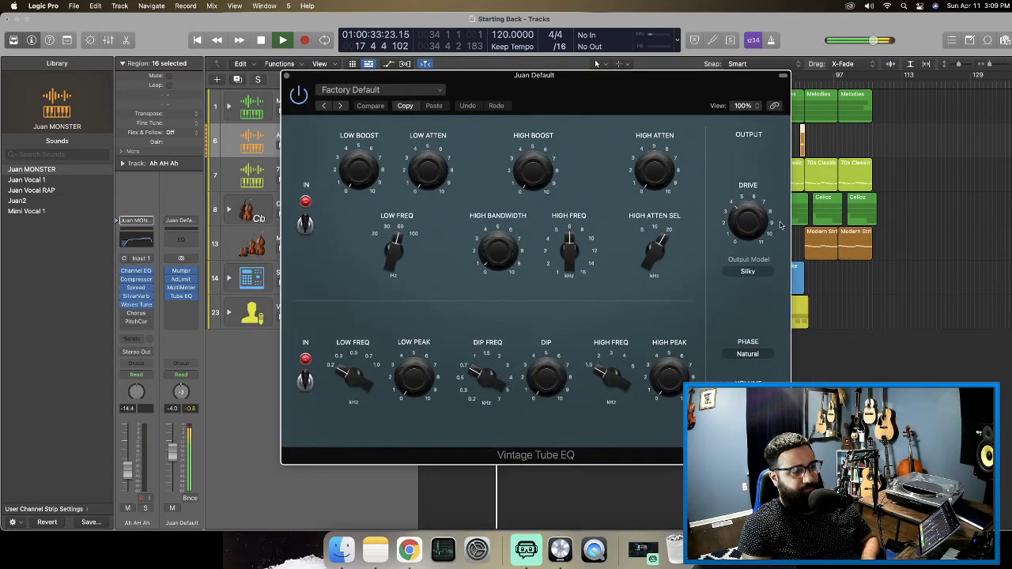
# Try different Drive amounts on the Vintage Tube EQ during playback, bringing Drive to about 6.4.
pyautogui.moveTo(751, 231)
pyautogui.mouseDown()
pyautogui.moveTo(744, 157)
pyautogui.moveTo(739, 217)
pyautogui.mouseUp()
pyautogui.click(304, 229)
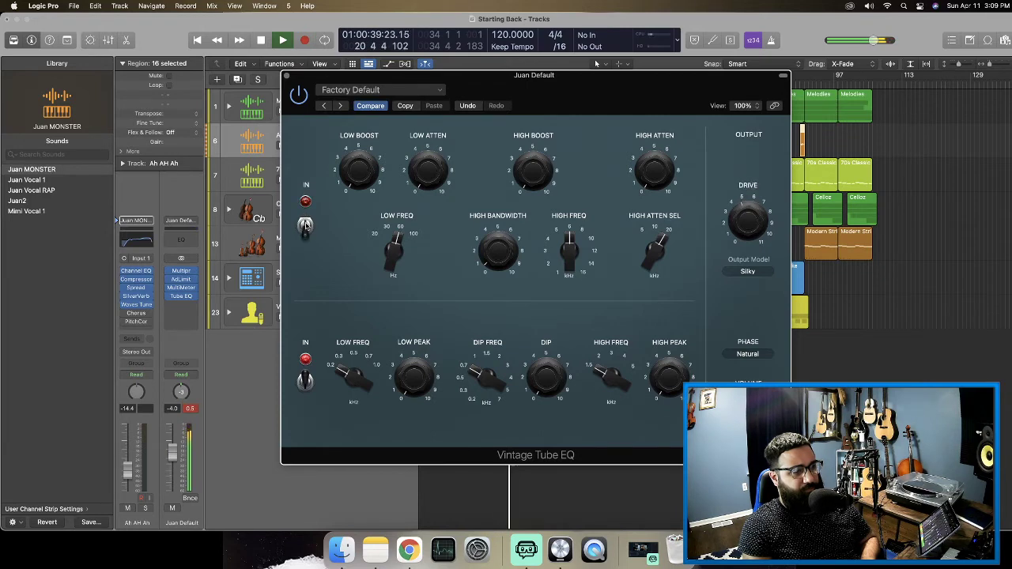
pyautogui.click(304, 229)
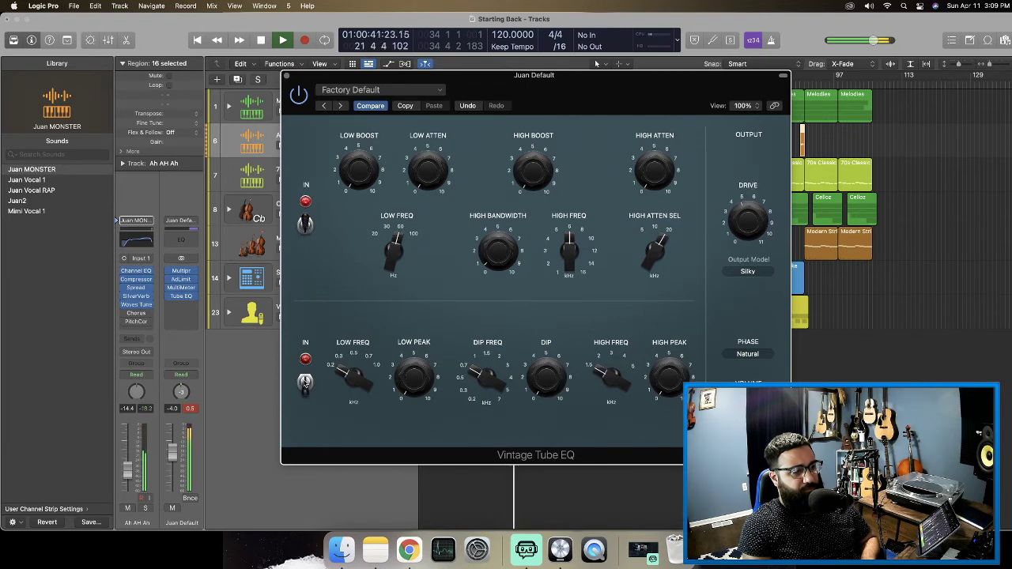
pyautogui.moveTo(749, 231); pyautogui.dragTo(748, 207)
pyautogui.press('space')
pyautogui.press('space')
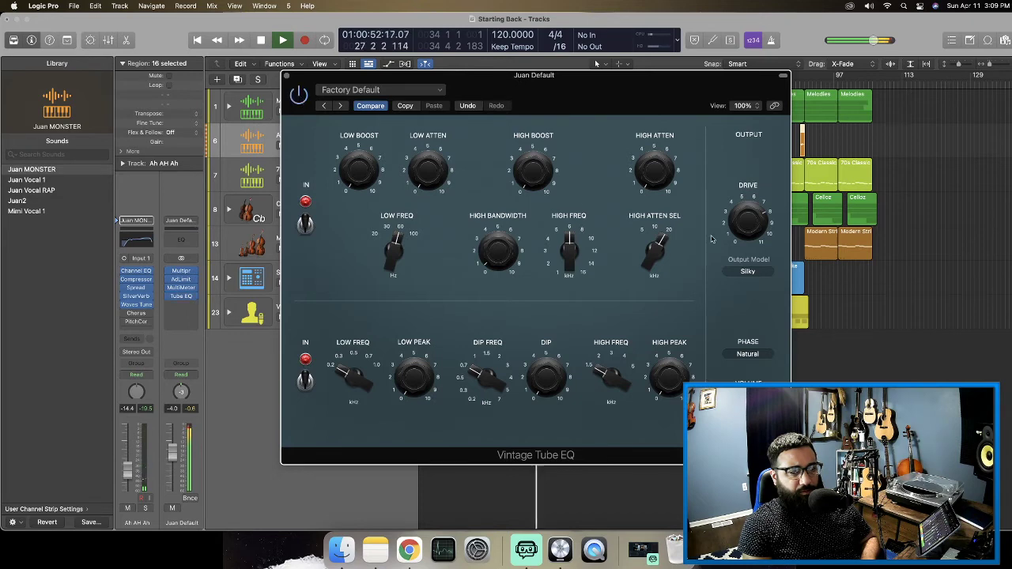
pyautogui.moveTo(741, 221); pyautogui.dragTo(748, 238)
pyautogui.moveTo(746, 178); pyautogui.dragTo(746, 209)
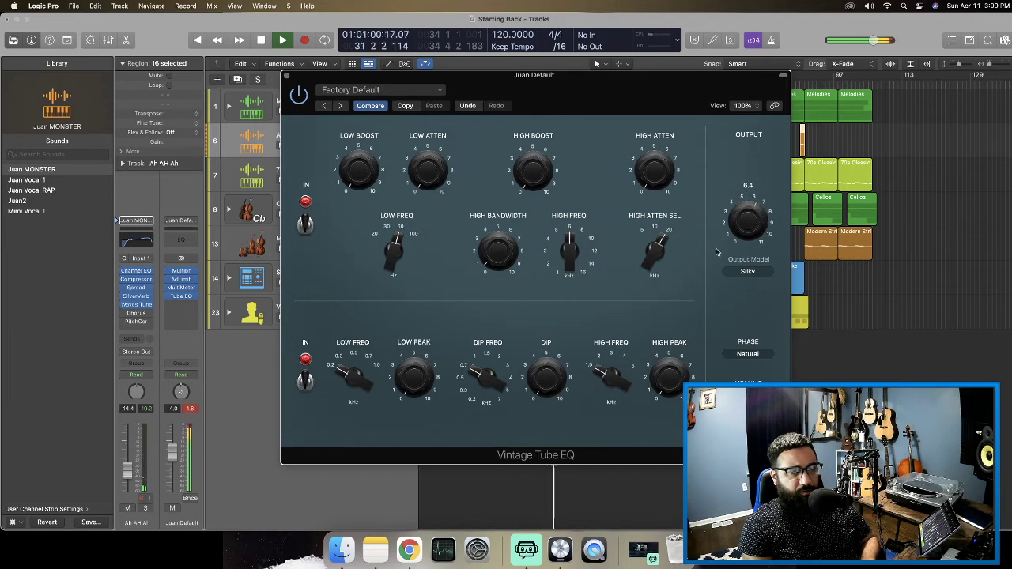
# Set the Vintage Tube EQ's Drive to 6.0 and compare the sound with the plug-in bypassed and active.
pyautogui.click(297, 96)
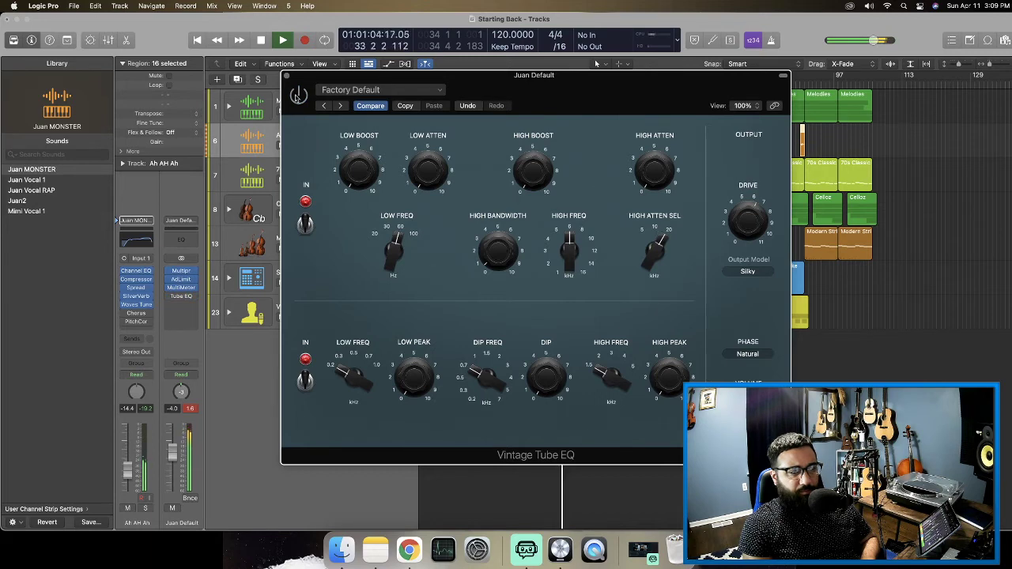
pyautogui.click(297, 96)
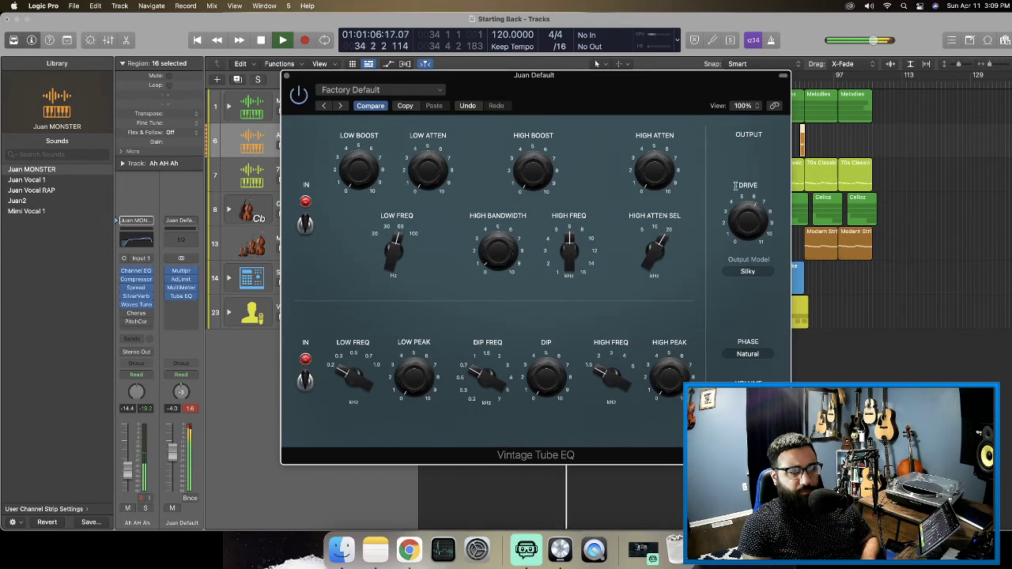
pyautogui.moveTo(749, 223)
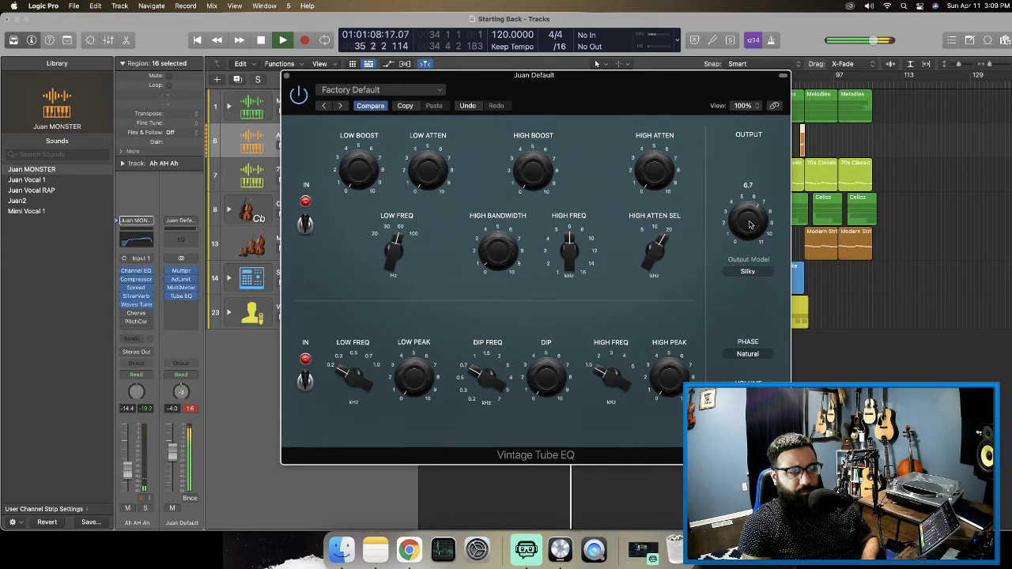
pyautogui.moveTo(750, 221); pyautogui.dragTo(750, 231)
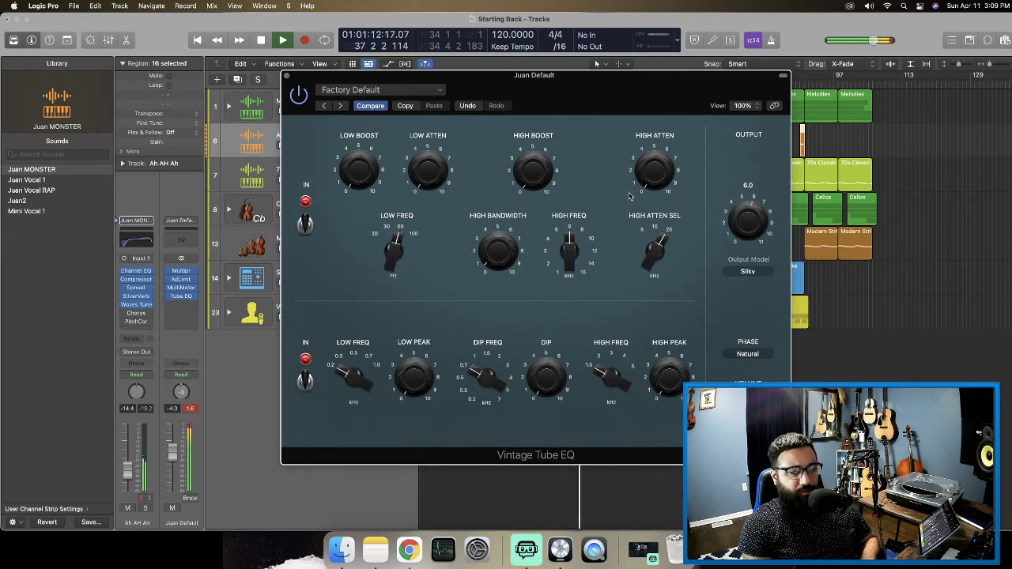
pyautogui.click(300, 97)
pyautogui.click(300, 97)
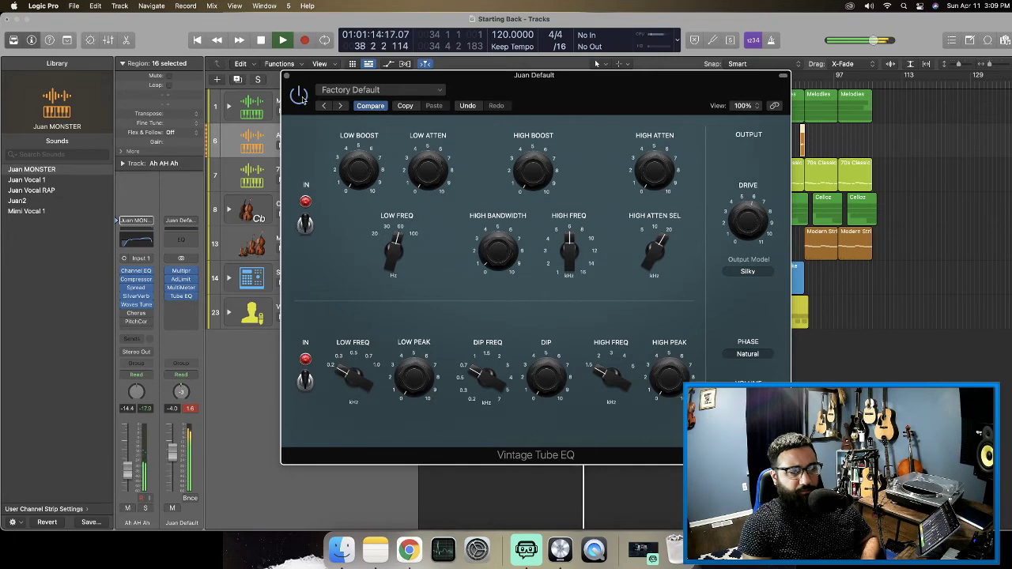
# Try the Smooth (Console EQ) output model on the Vintage Tube EQ, and return it to Silky.
pyautogui.click(748, 271)
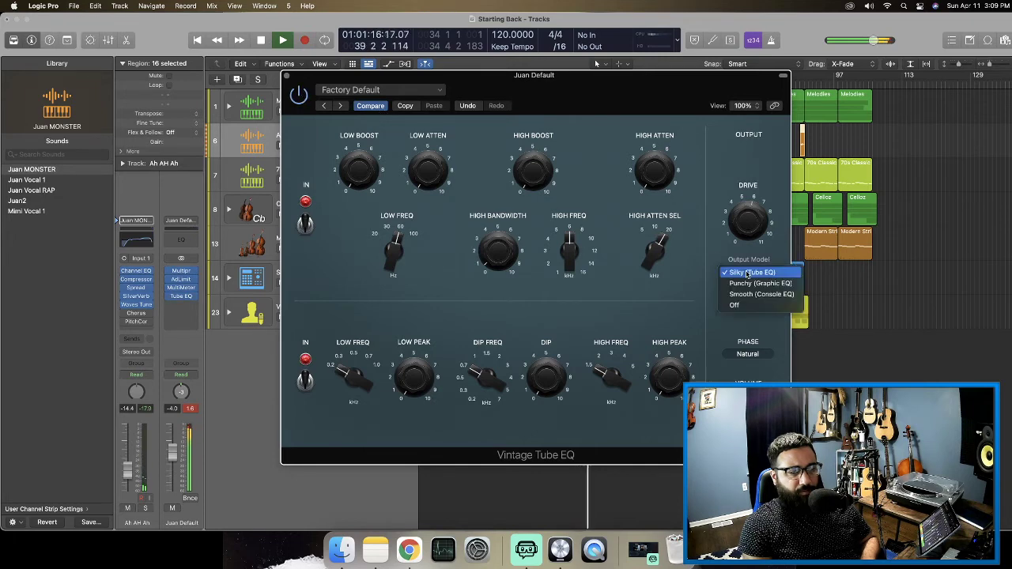
pyautogui.click(748, 294)
pyautogui.moveTo(747, 218)
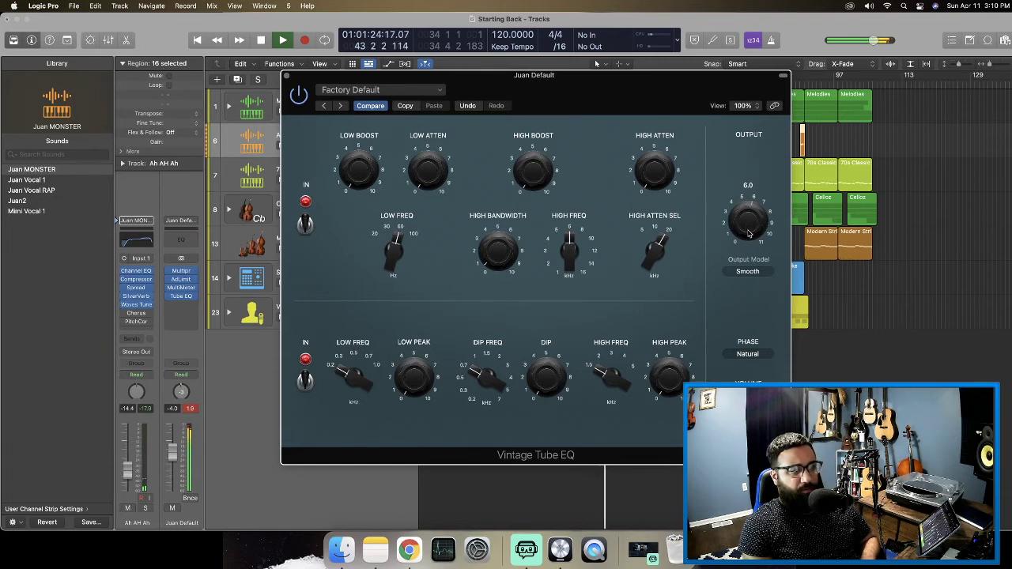
pyautogui.click(747, 272)
pyautogui.click(747, 251)
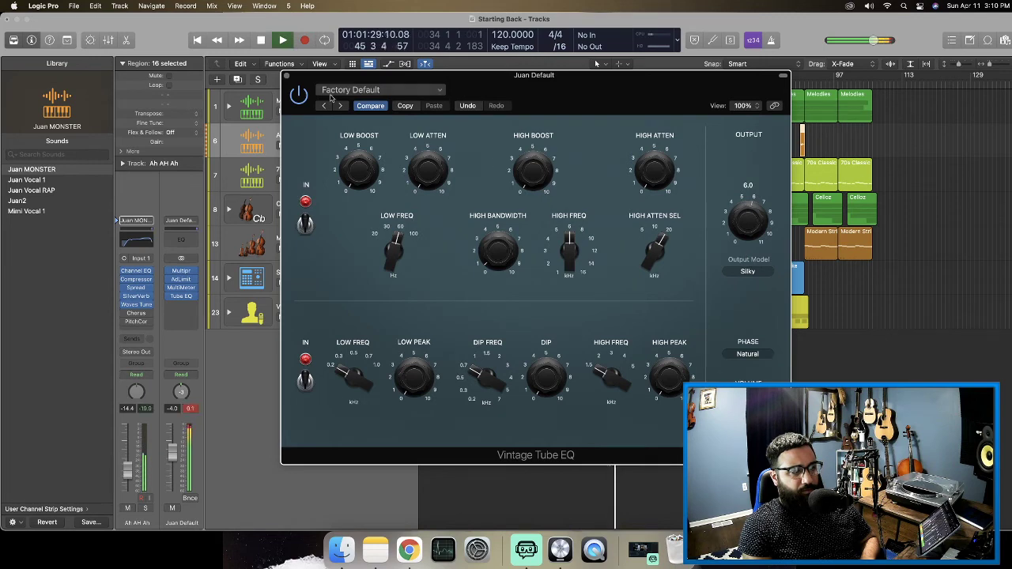
# Try the Vintage Tube EQ with Drive at 5.0, replay from about bar 37, bypass the plug-in, and close it.
pyautogui.click(299, 95)
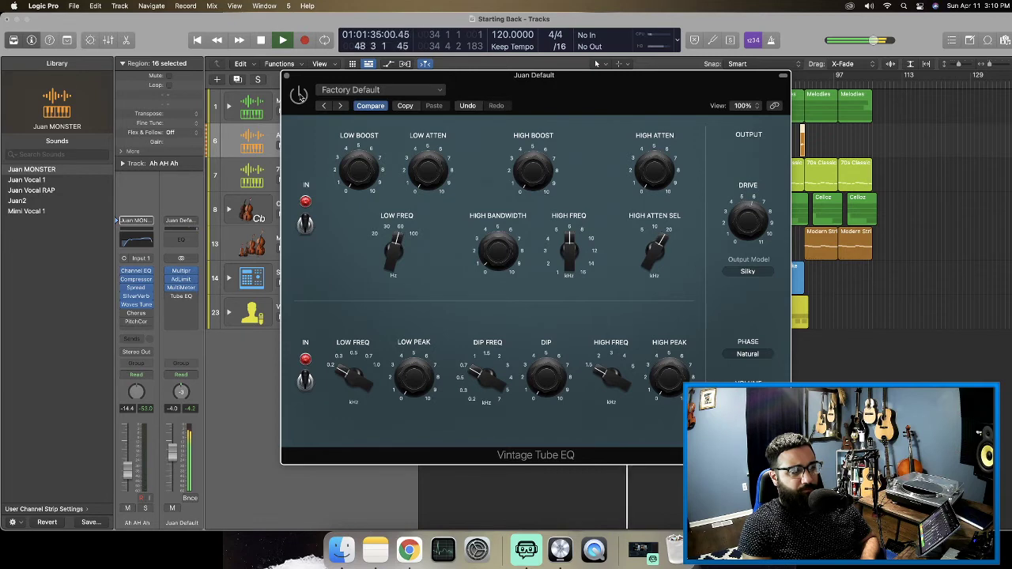
pyautogui.press('space')
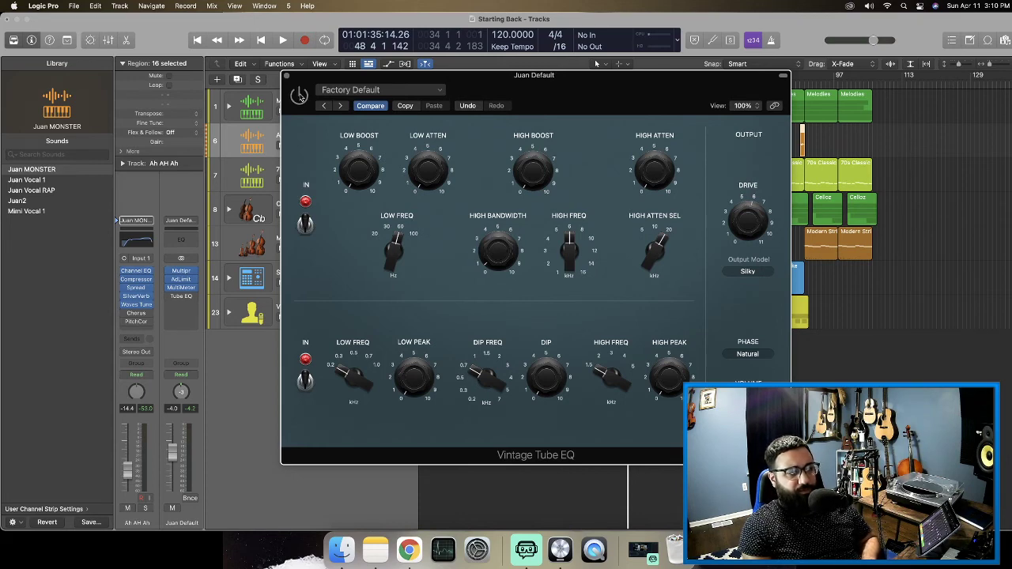
pyautogui.press('space')
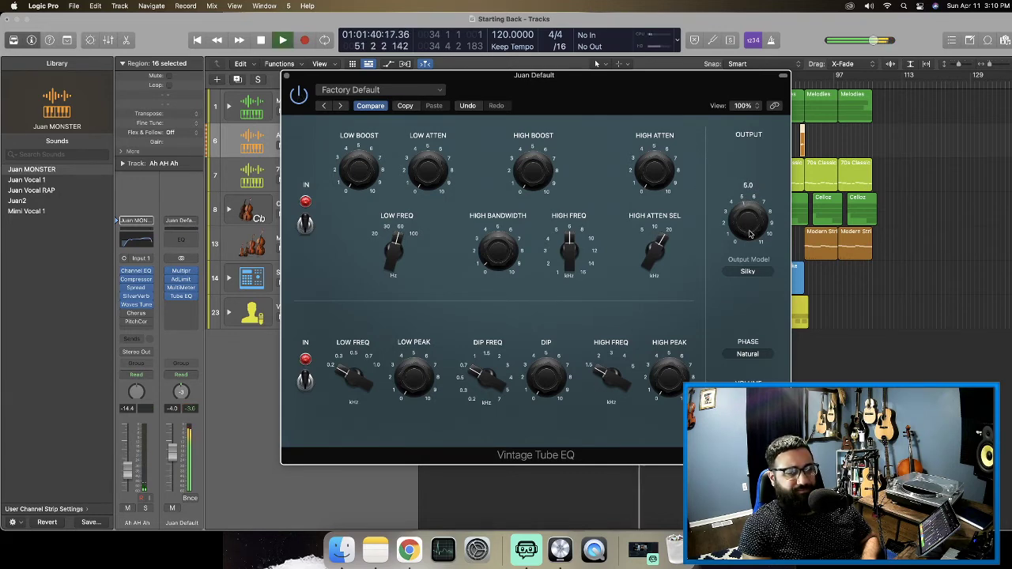
pyautogui.moveTo(486, 77); pyautogui.dragTo(519, 181)
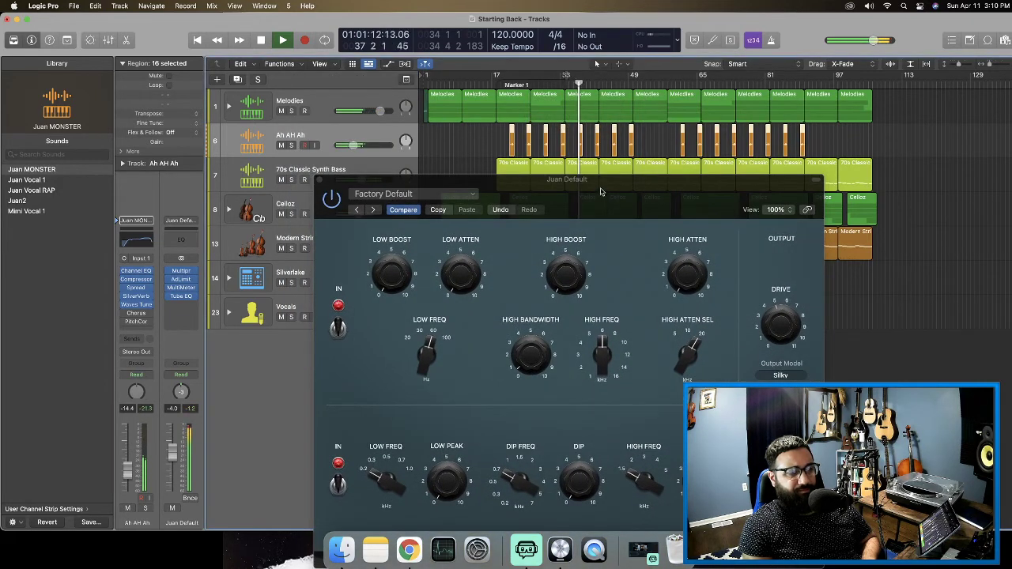
pyautogui.moveTo(601, 192); pyautogui.dragTo(600, 104)
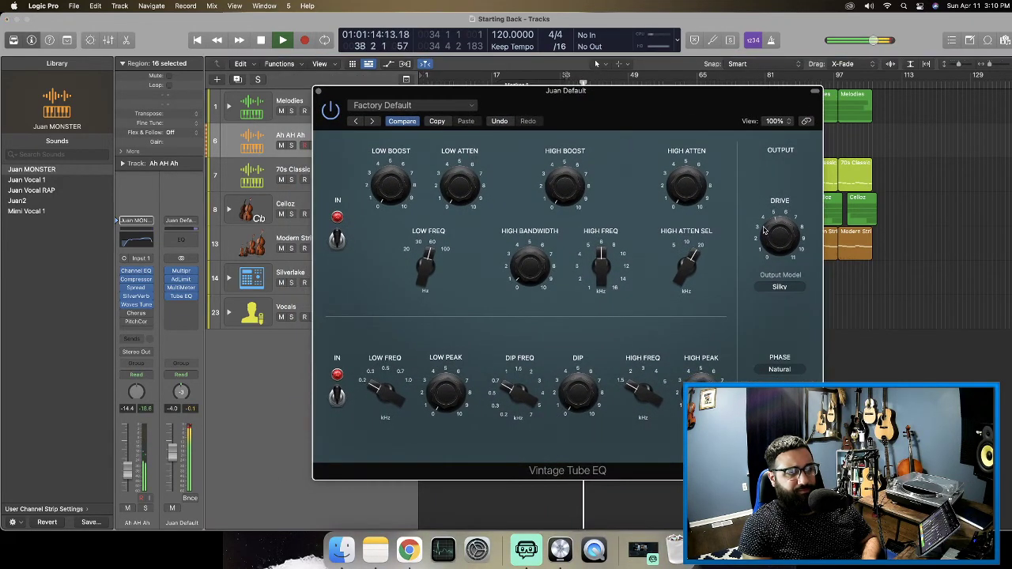
pyautogui.moveTo(779, 239)
pyautogui.click(332, 113)
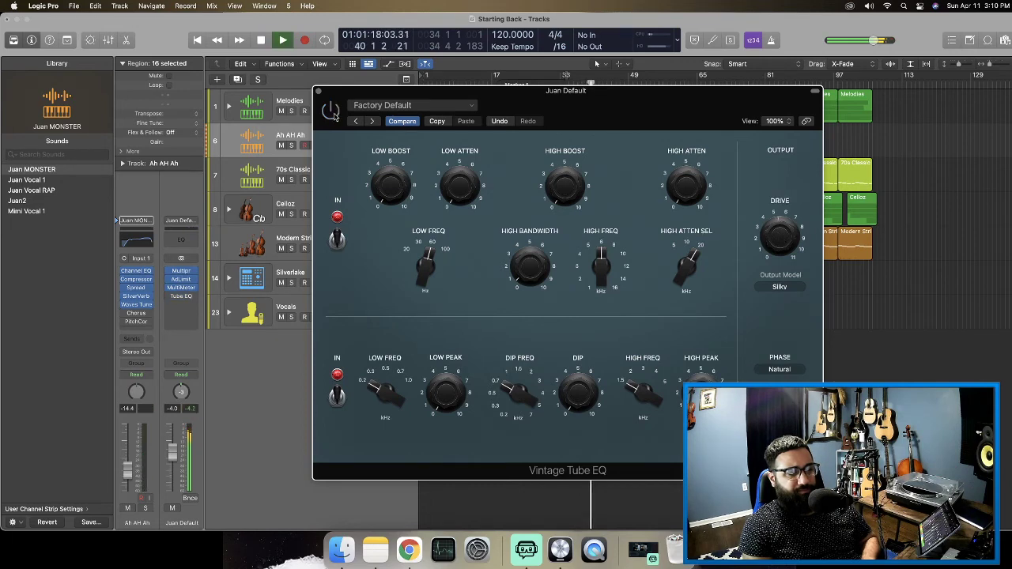
pyautogui.click(318, 91)
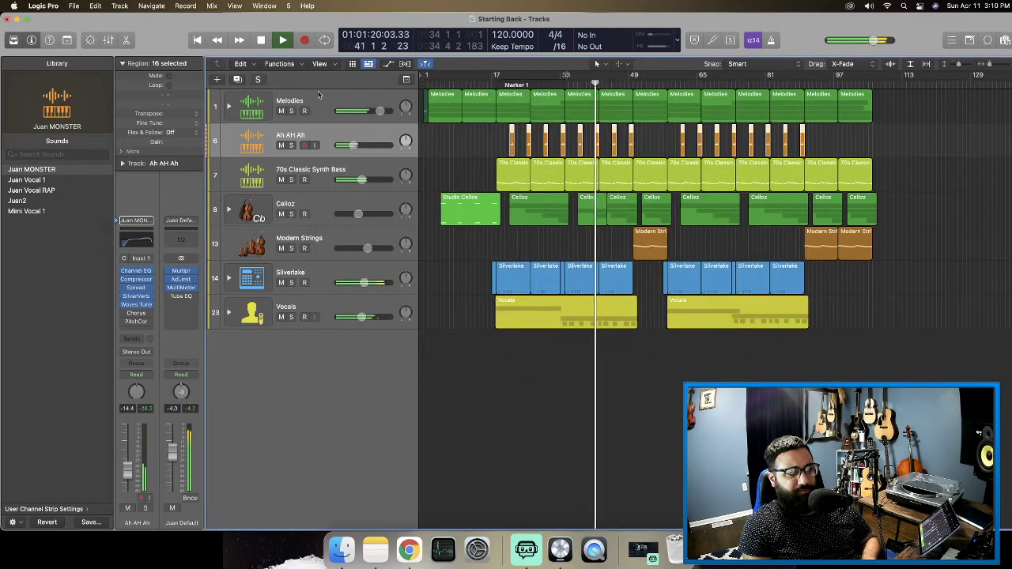
# Replace the Vintage Tube EQ on the Stereo Out with a stereo Single Band EQ, bypass it, and close its window.
pyautogui.click(195, 297)
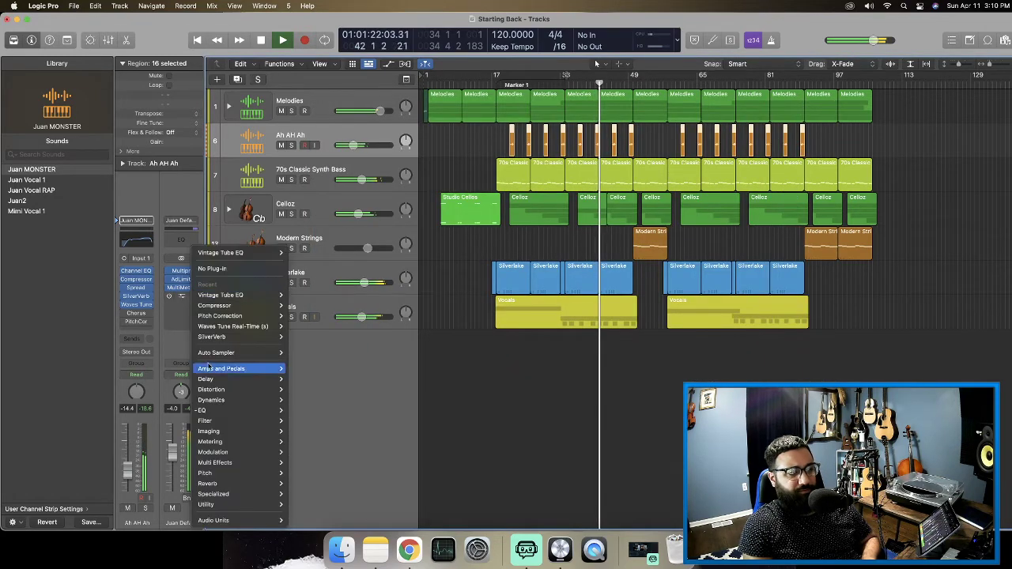
pyautogui.moveTo(249, 419)
pyautogui.moveTo(316, 441)
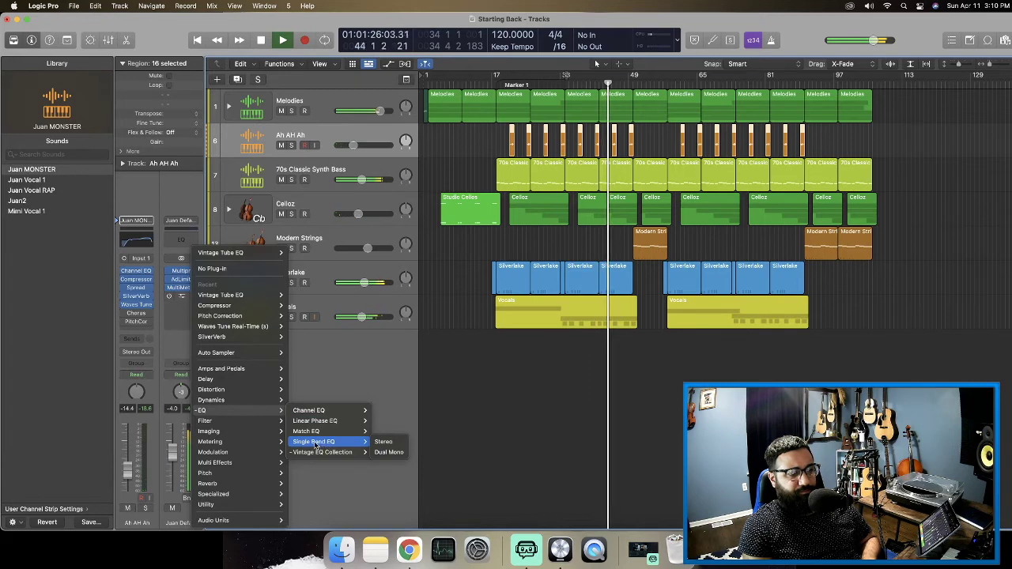
pyautogui.click(383, 441)
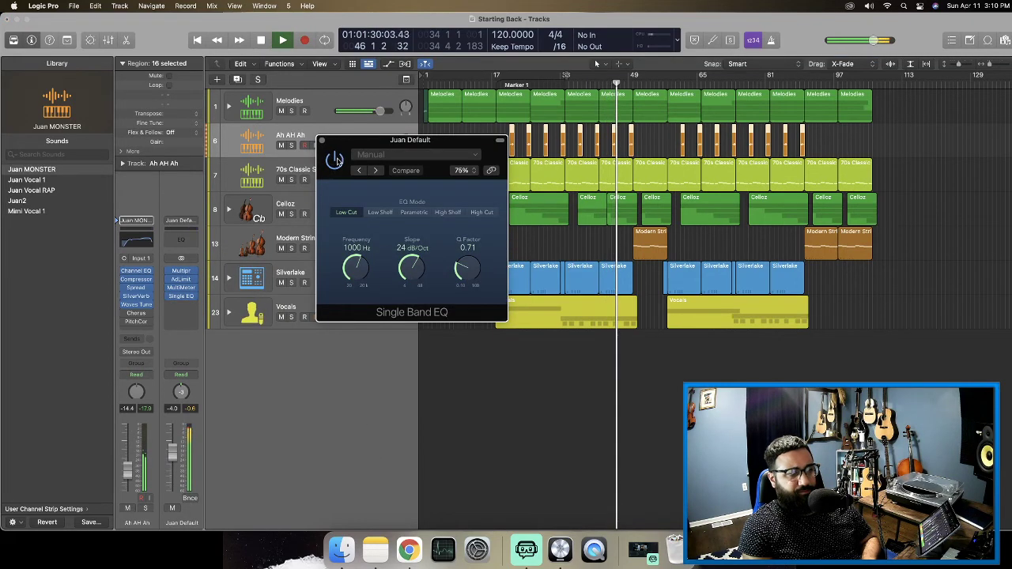
pyautogui.click(322, 141)
# Remove the Single Band EQ from the Juan Default channel strip, leaving its slot below the MultiMeter empty.
pyautogui.click(181, 303)
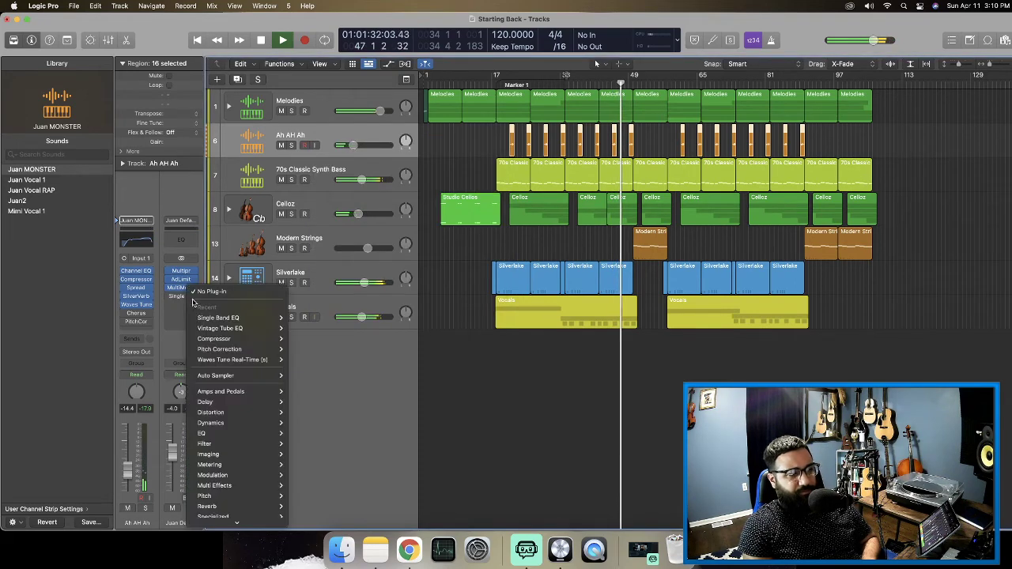
pyautogui.click(205, 295)
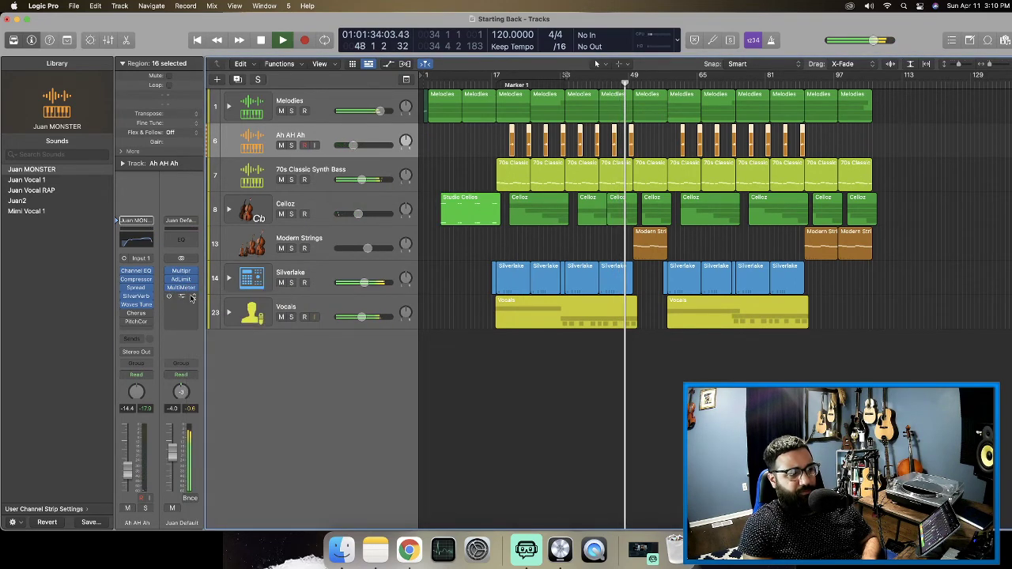
pyautogui.click(195, 296)
pyautogui.click(181, 298)
pyautogui.click(181, 297)
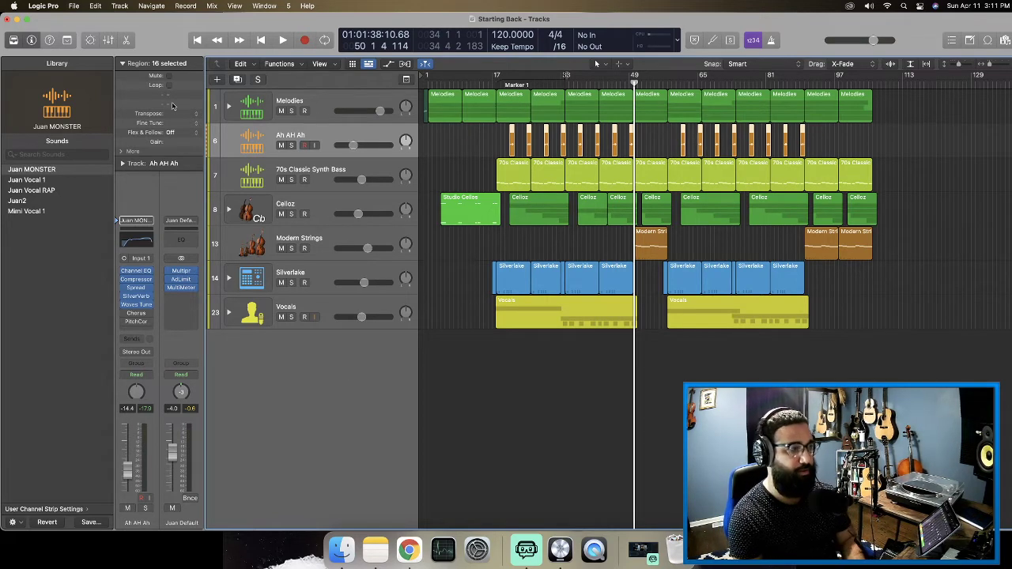
# Play the whole mastered song from bar 1 to its end, and return the playhead to the beginning.
pyautogui.press('Return')
pyautogui.press('space')
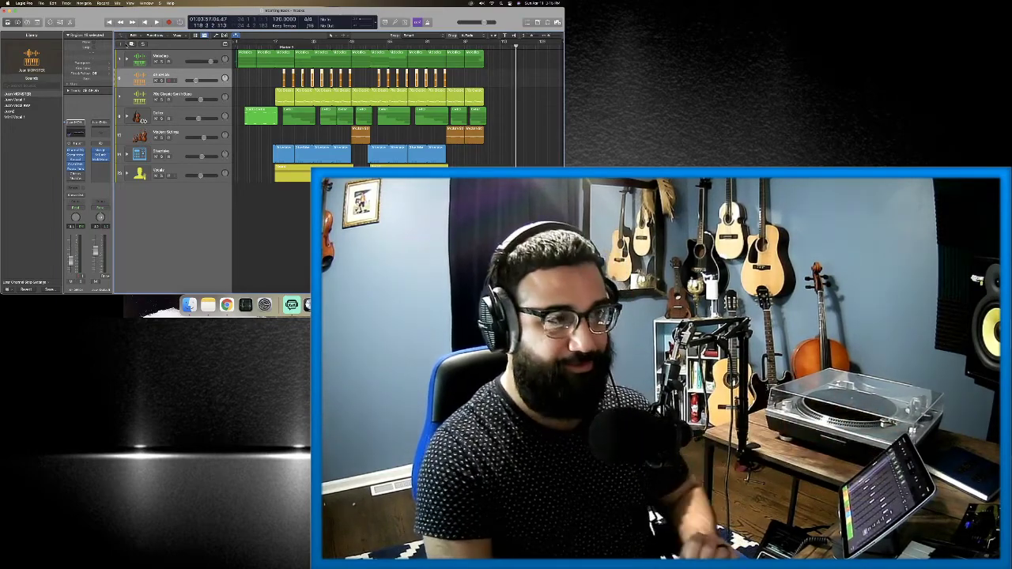
pyautogui.click(109, 23)
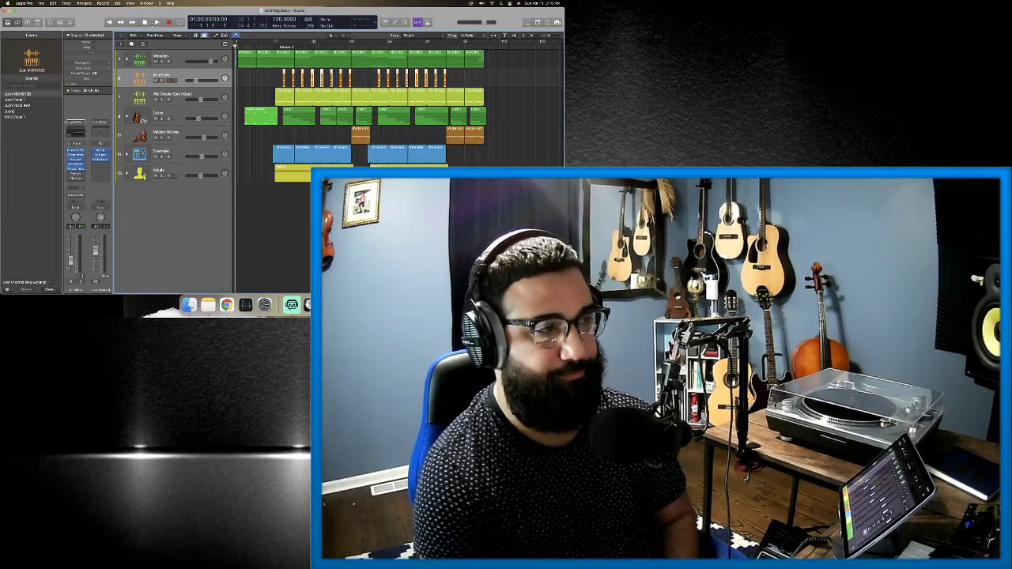
# Briefly replay the opening of the song and stop playback with the playhead at bar 1.
pyautogui.click(156, 22)
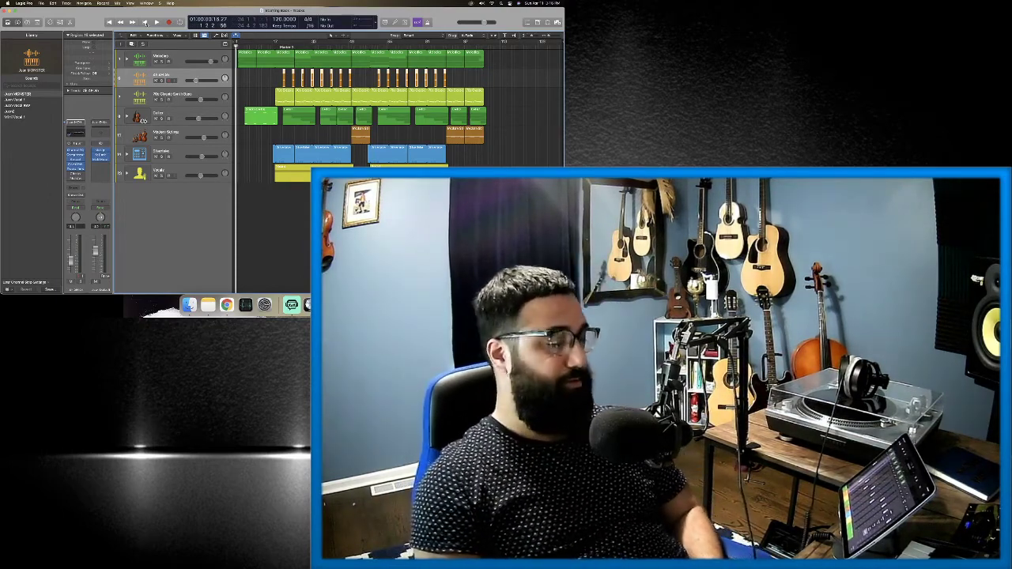
pyautogui.click(157, 22)
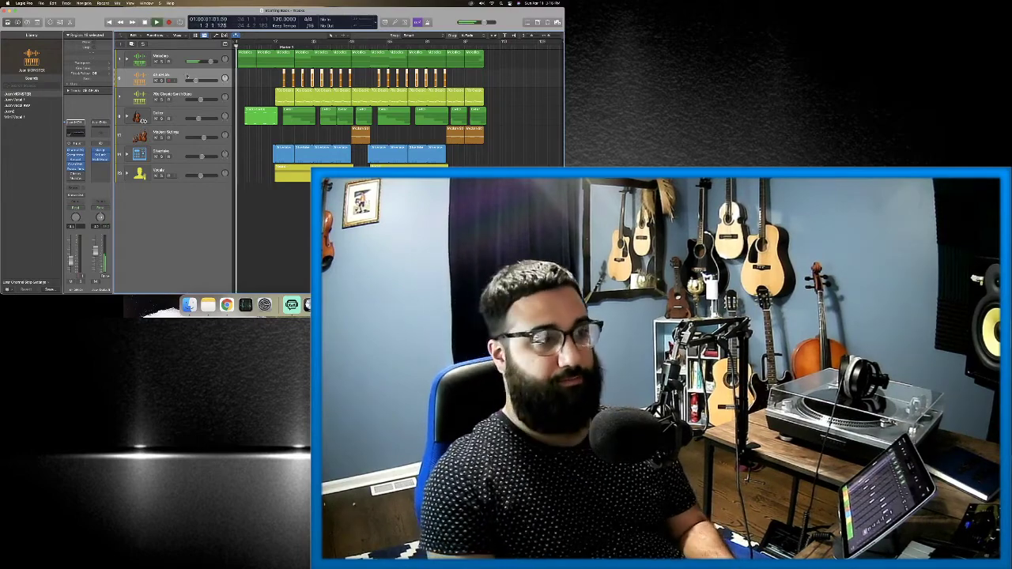
pyautogui.click(157, 22)
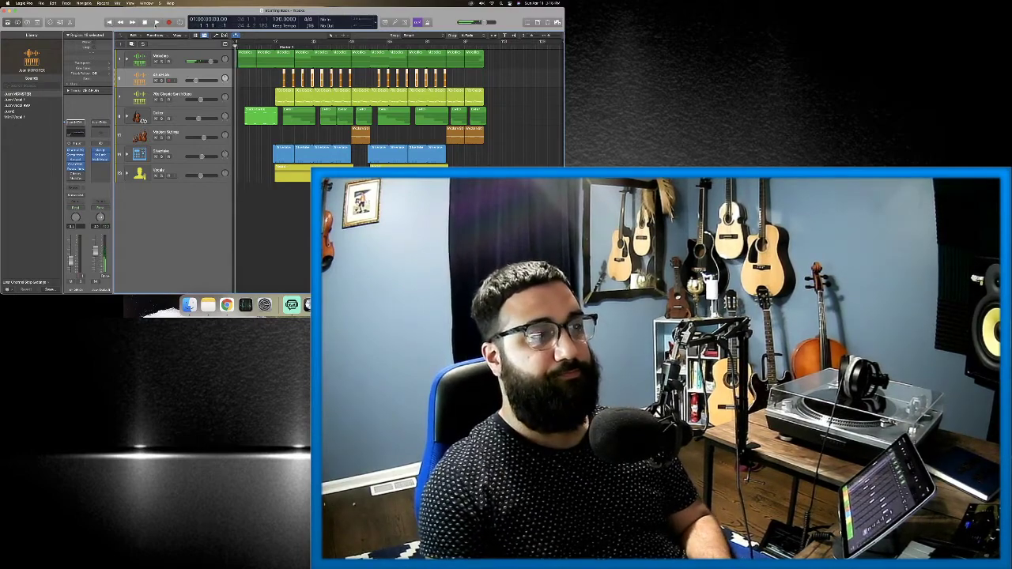
pyautogui.click(41, 3)
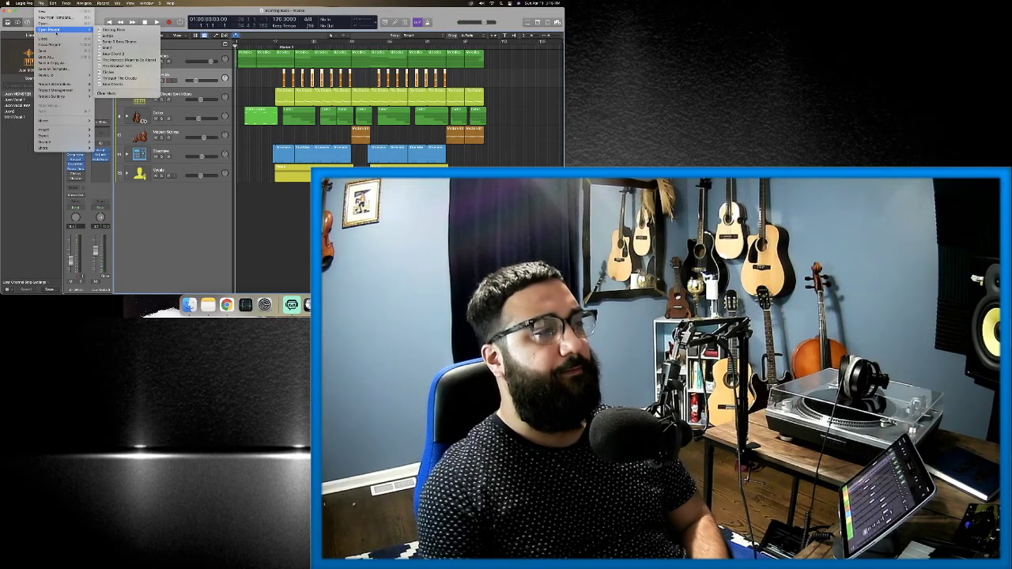
pyautogui.click(105, 13)
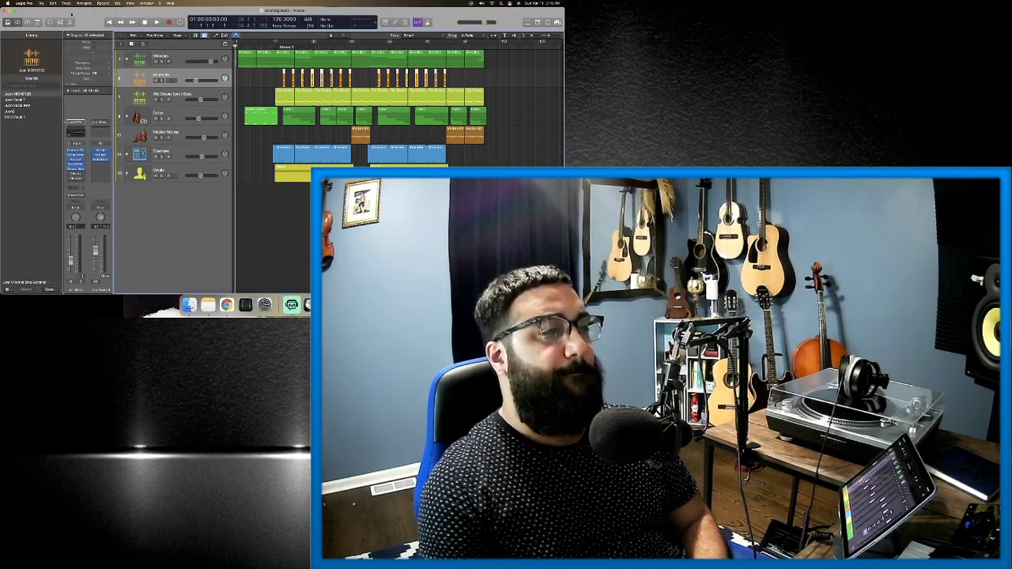